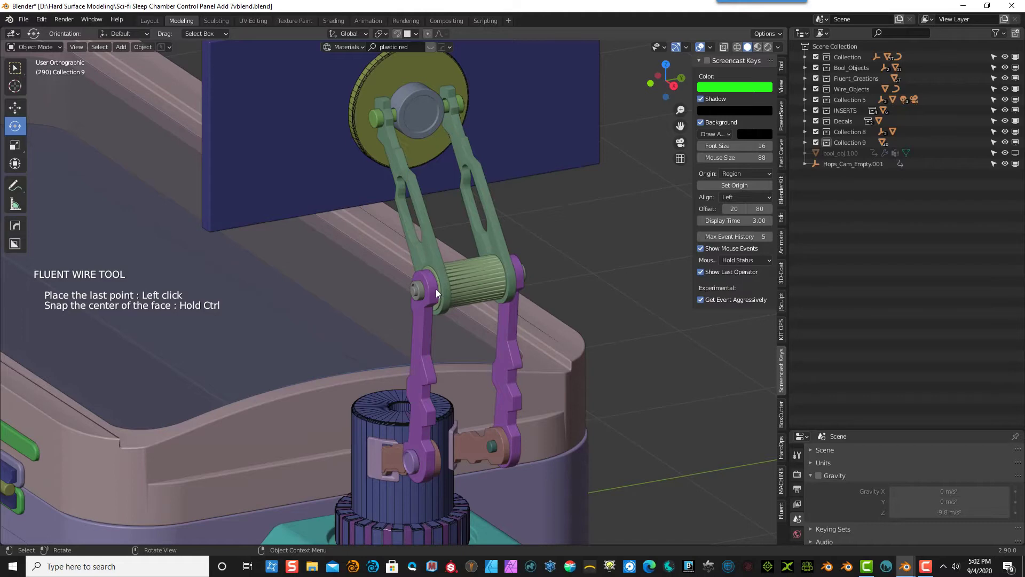
- Place the wire's last point at the centre of the hole on top of the dark blue cylinder
middle_click_drag(424, 415, 455, 450)
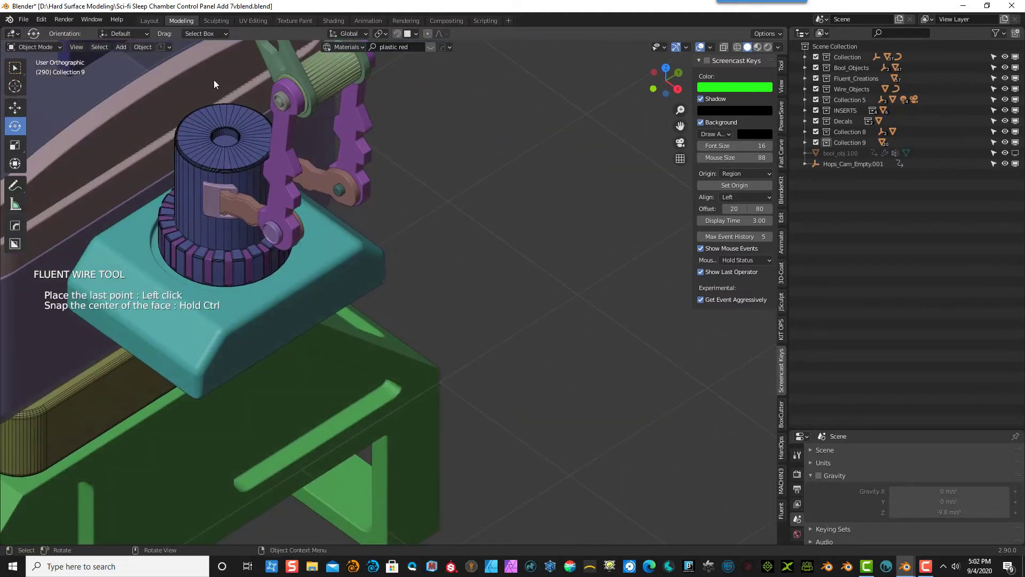
left_click(225, 142)
middle_click_drag(294, 147, 472, 165)
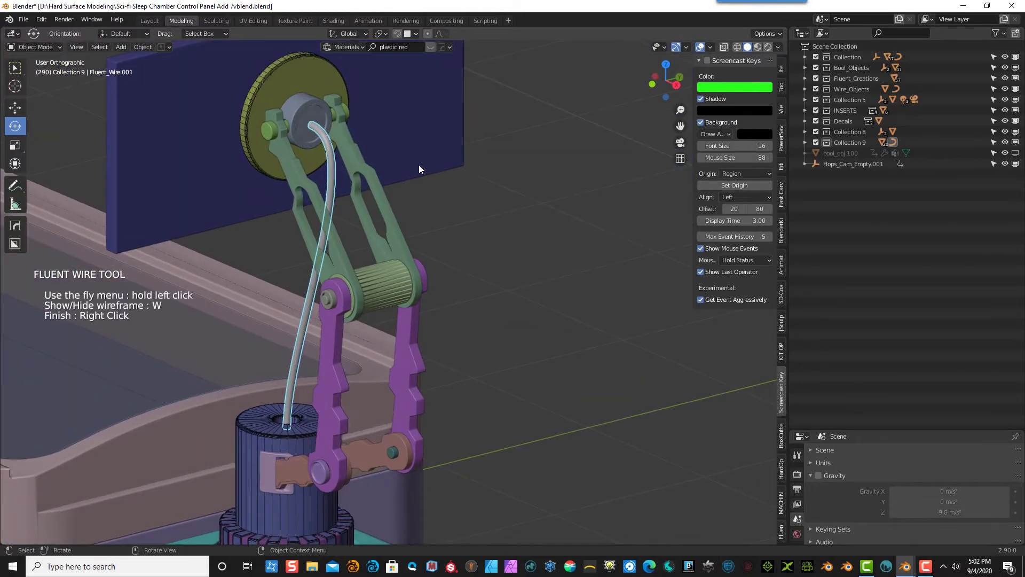
- Turn the single wire into an array of parallel cables and pull them close together into one bundle
left_click_drag(334, 214, 393, 125)
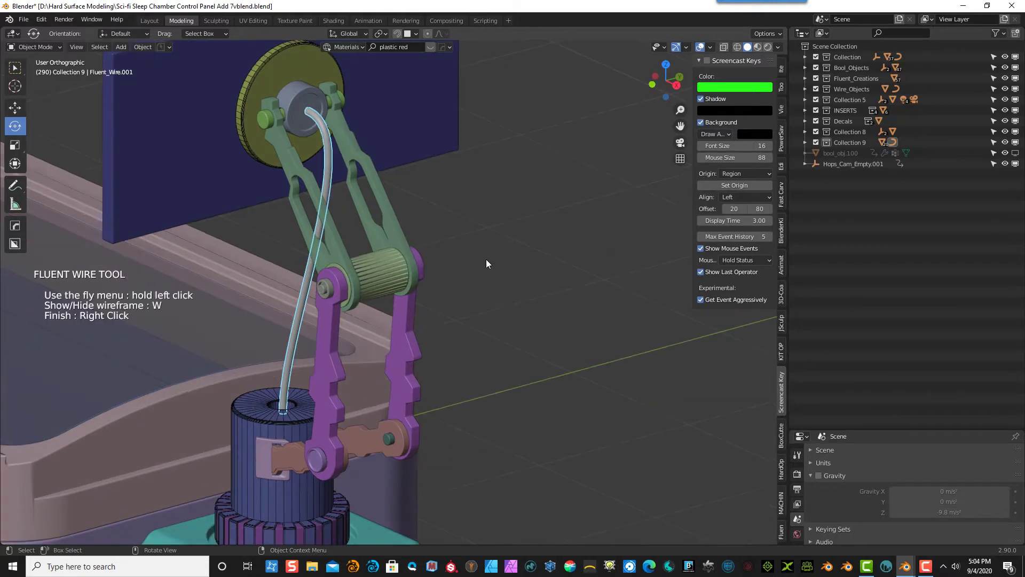
middle_click_drag(486, 260, 489, 184)
left_click_drag(351, 197, 406, 217)
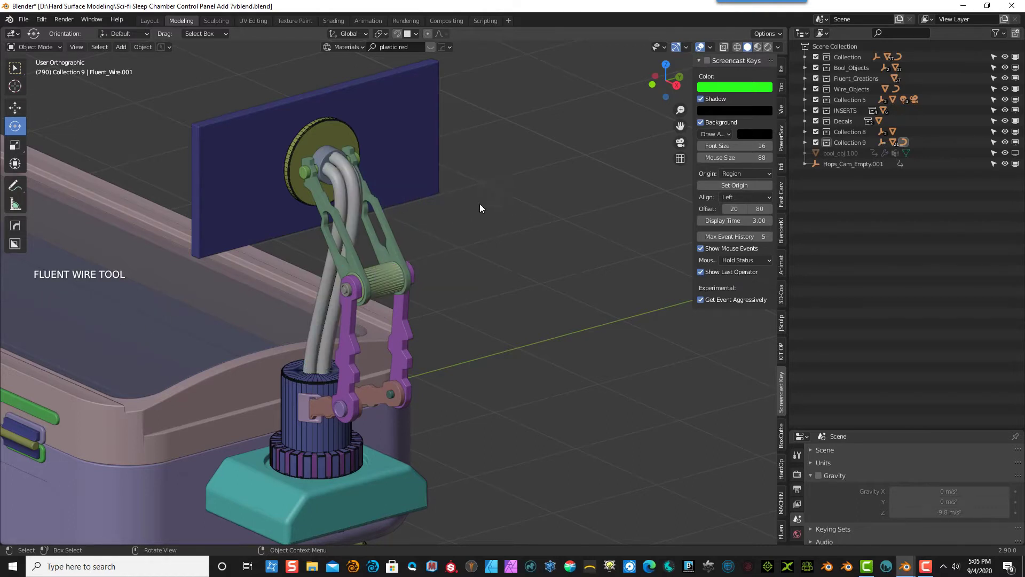
left_click_drag(355, 199, 419, 156)
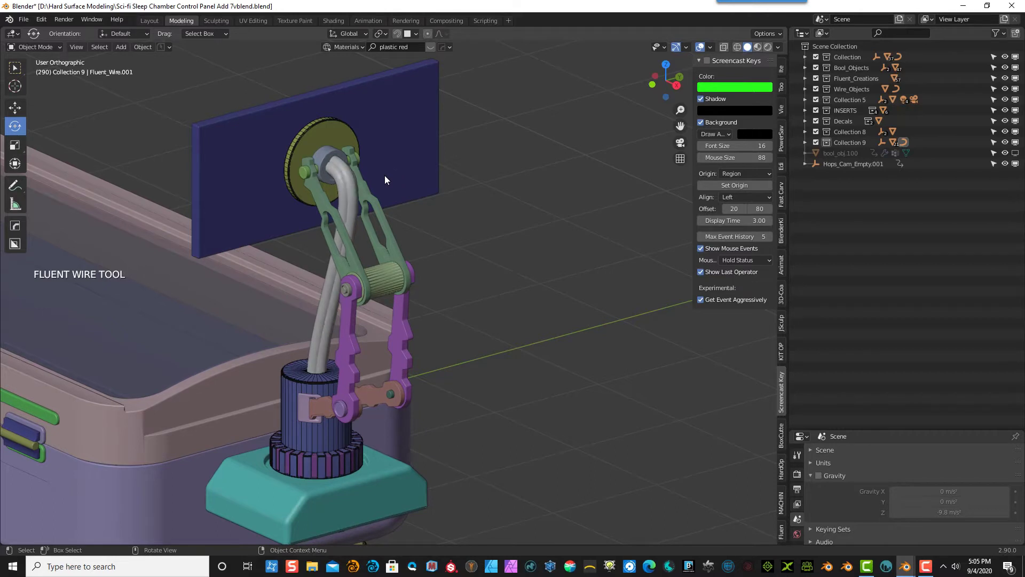
left_click(390, 176)
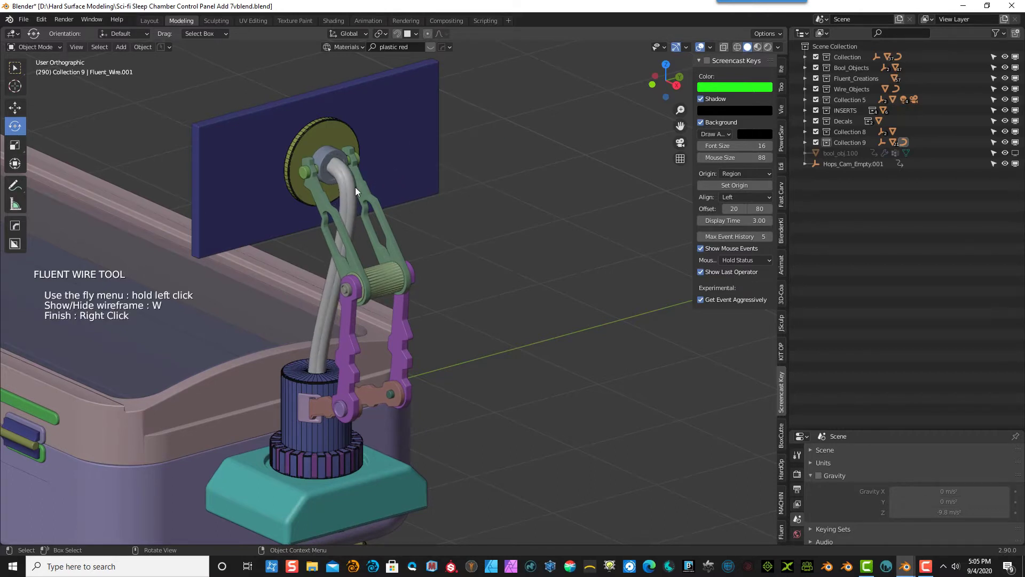
- Adjust the cable thickness and array settings to form a slim bundle of thin strands, and save the file
left_click_drag(355, 187, 412, 127)
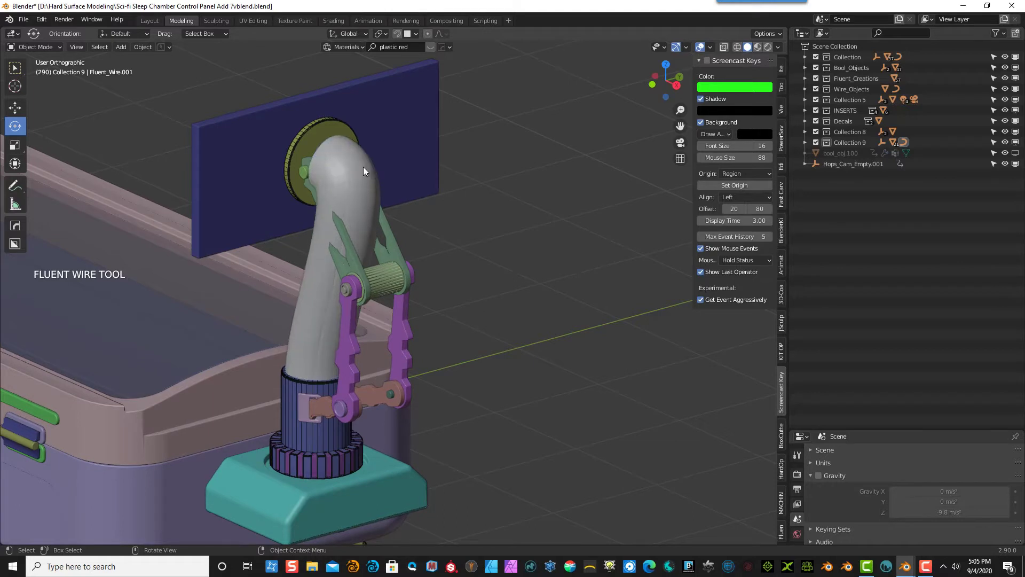
left_click(403, 188)
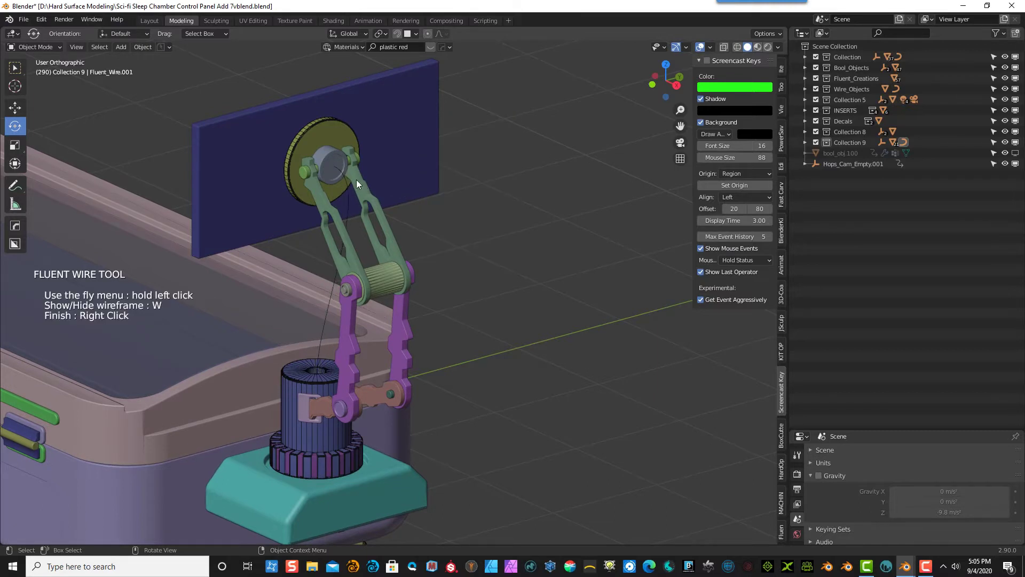
left_click_drag(346, 182, 397, 127)
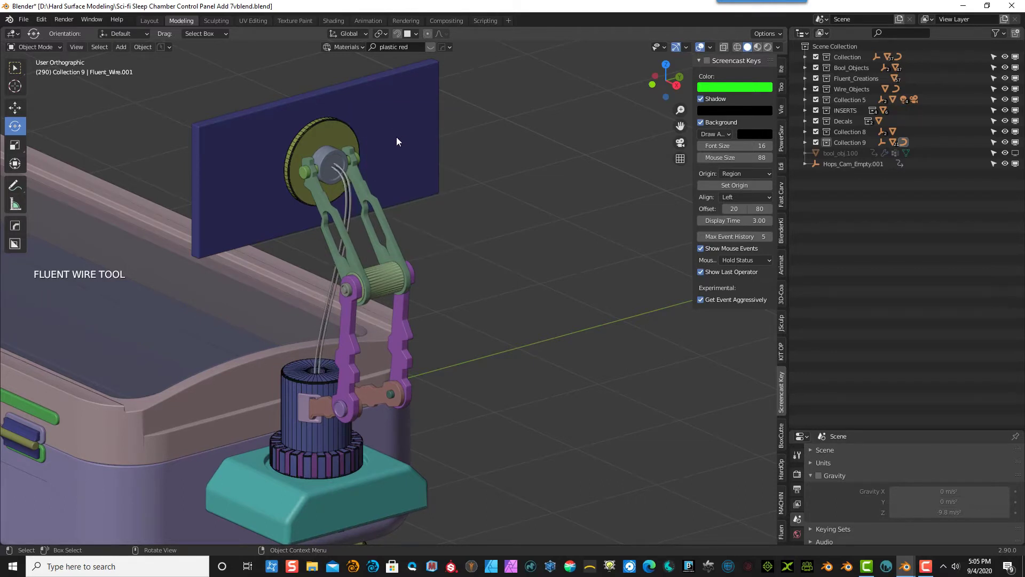
left_click_drag(396, 137, 396, 138)
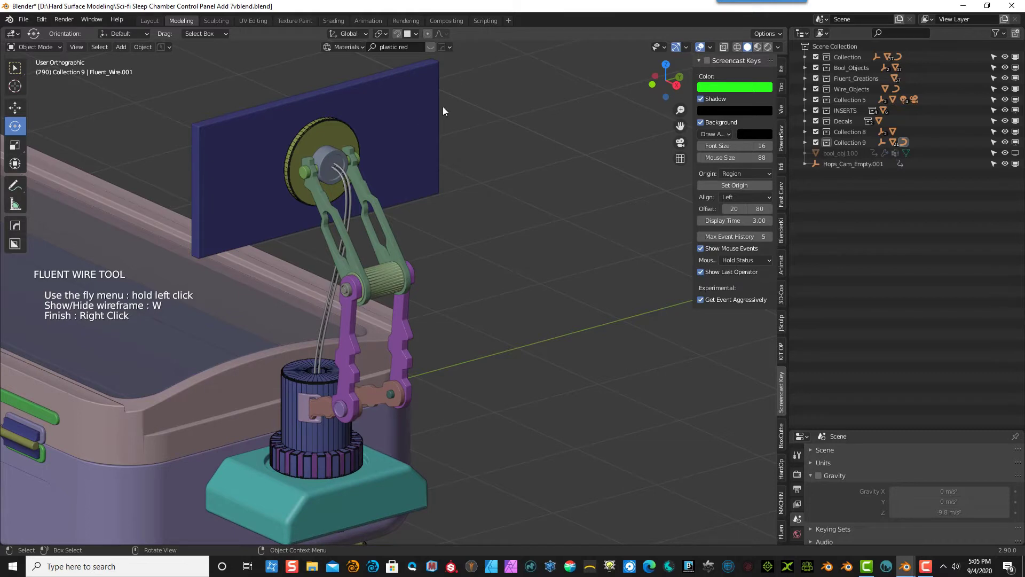
left_click_drag(350, 184, 407, 155)
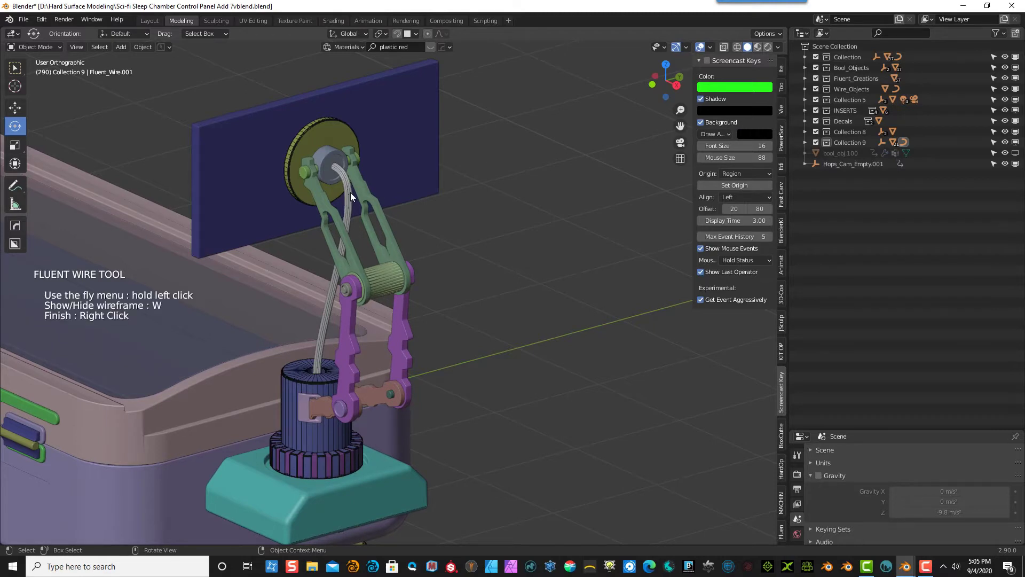
left_click_drag(350, 193, 416, 222)
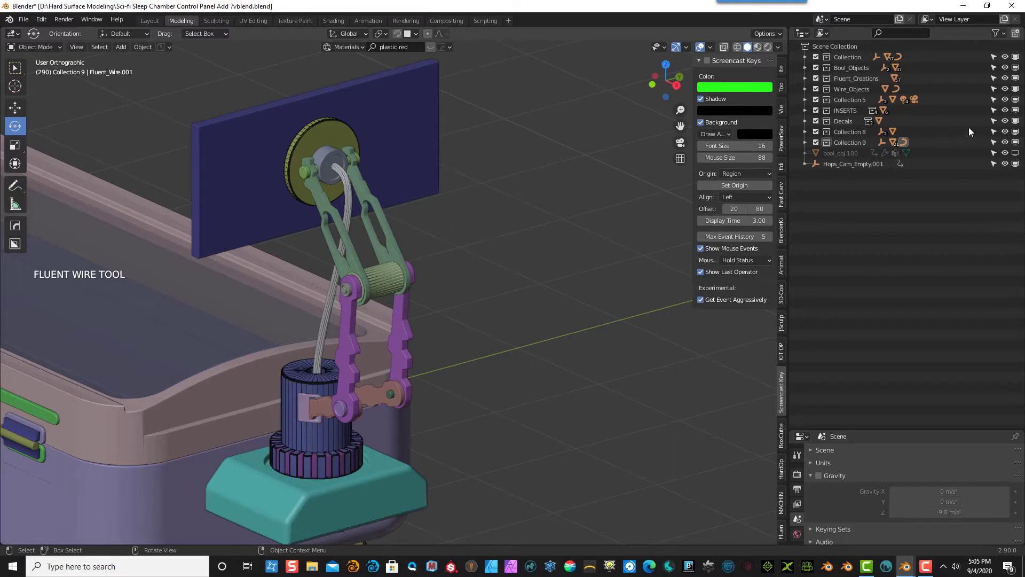
key("ctrl+s")
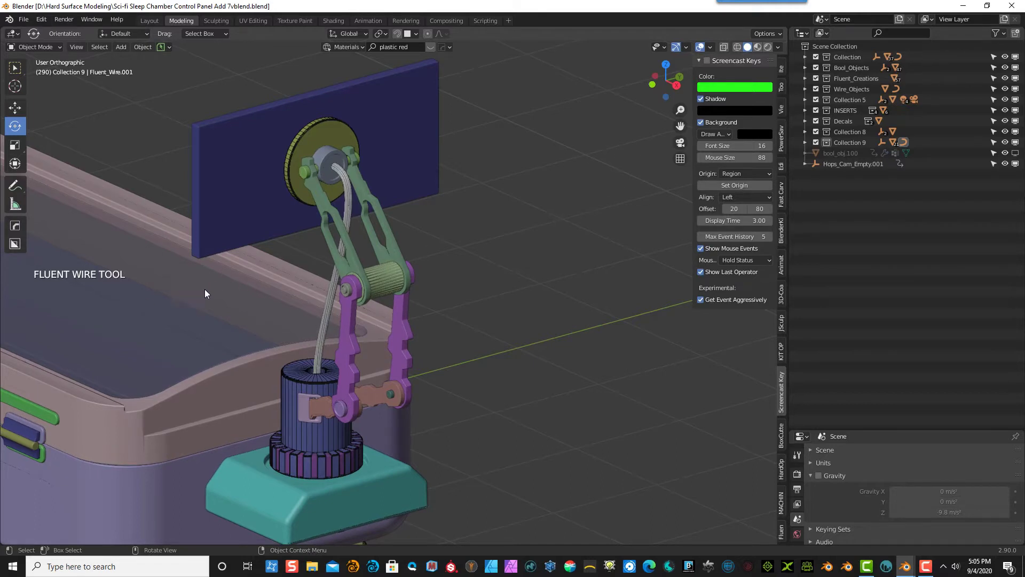
- Reopen the cable bundle in the Fluent wire tool and twist its strands around each other
left_click(455, 254)
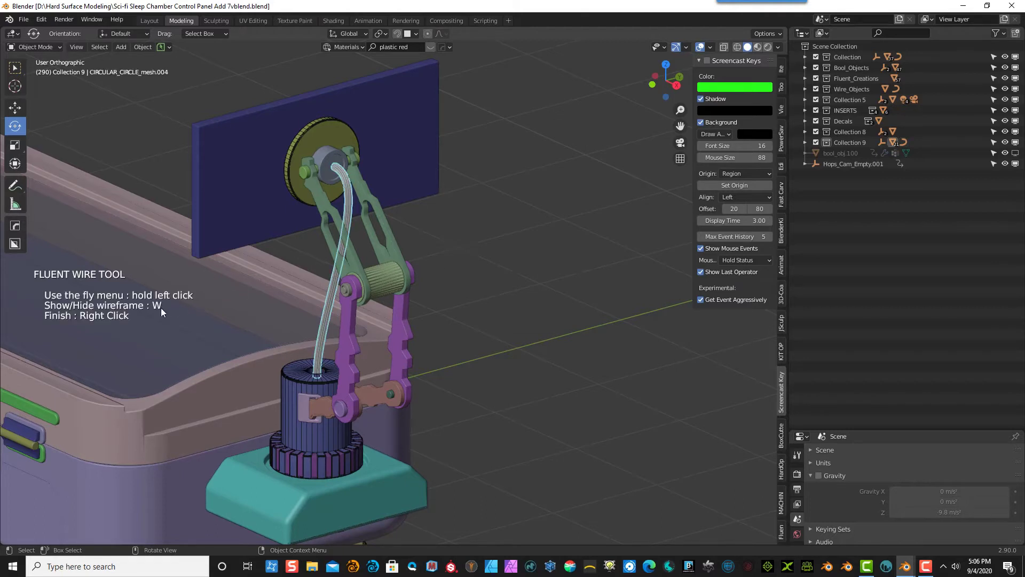
left_click_drag(200, 312, 260, 339)
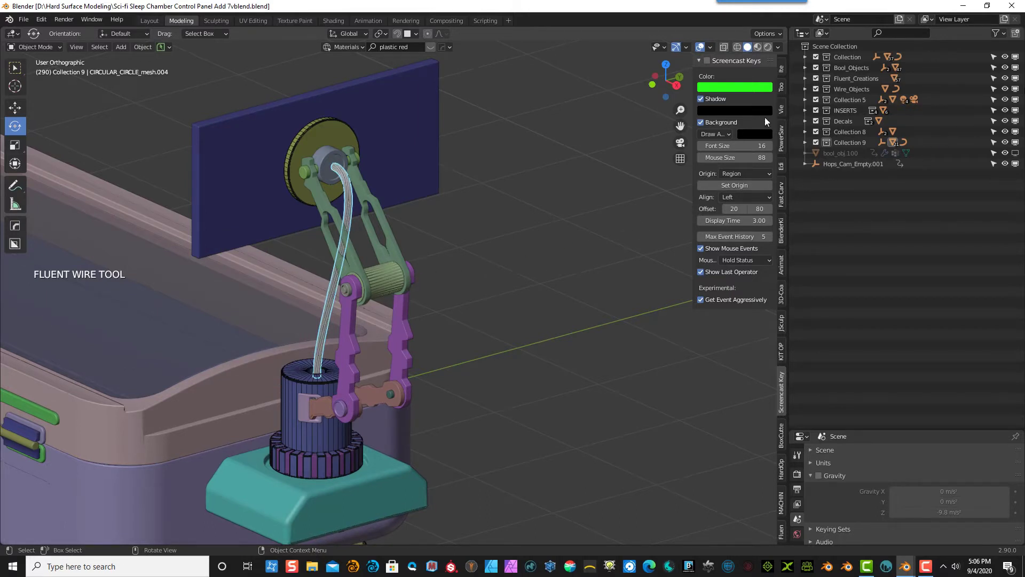
left_click(646, 198)
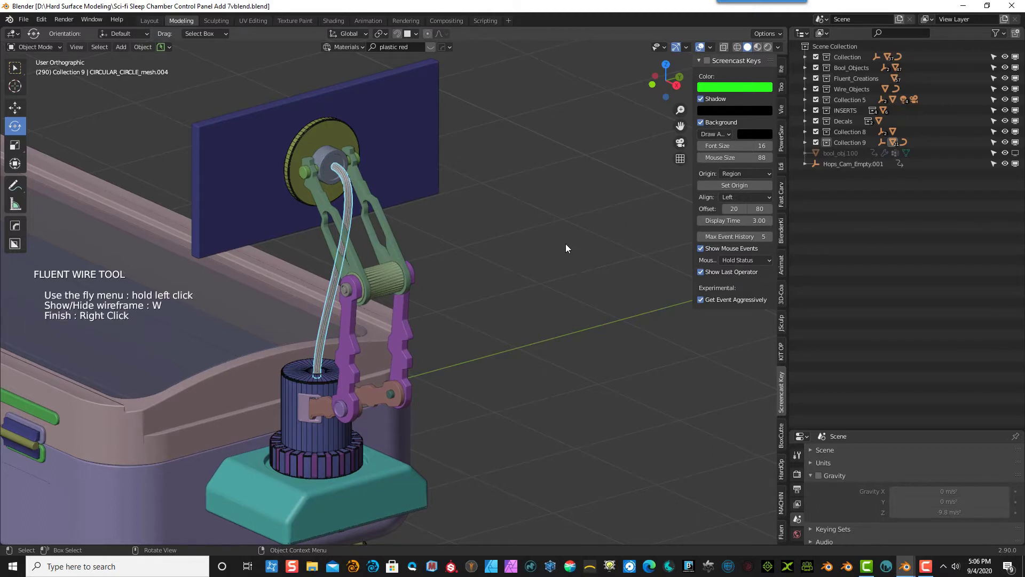
left_click_drag(149, 359, 204, 375)
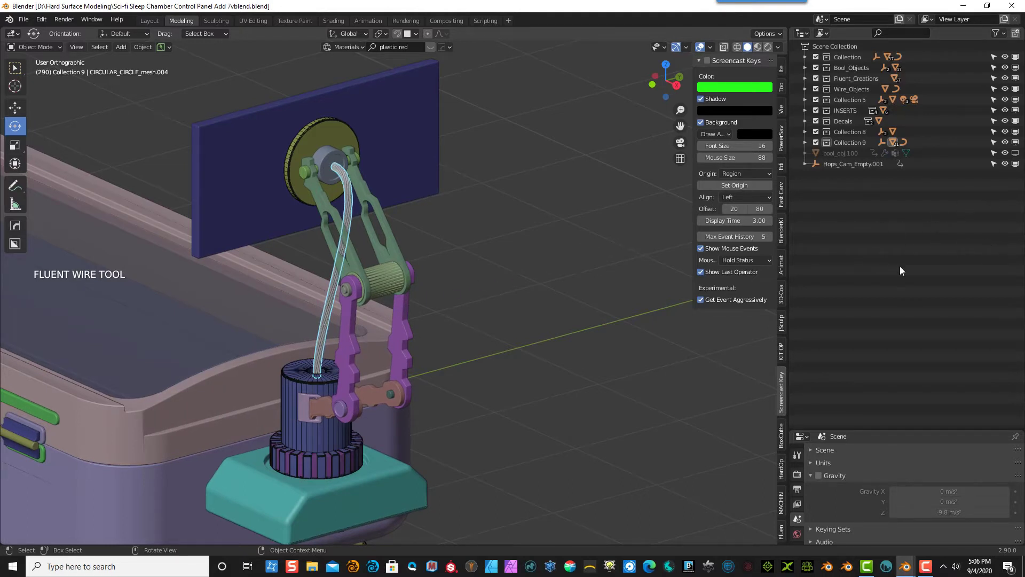
scroll(338, 184, "up", 3)
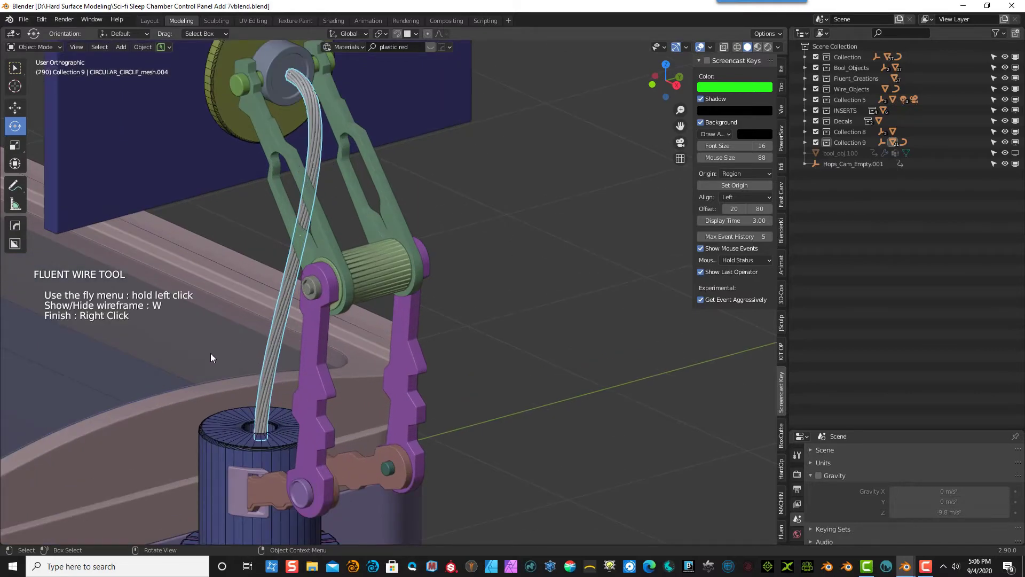
left_click_drag(192, 355, 247, 406)
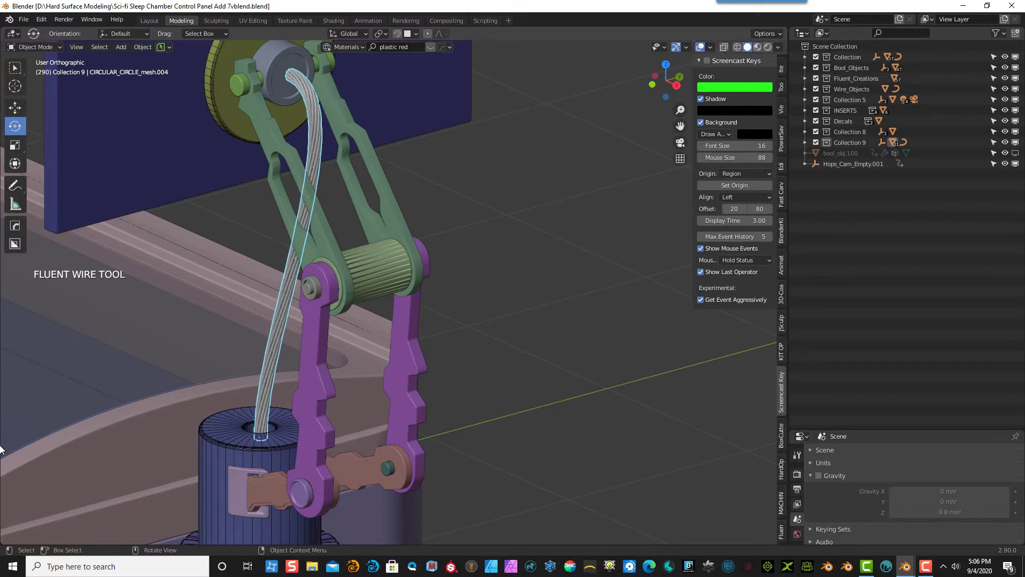
left_click(216, 403)
left_click_drag(664, 213, 637, 211)
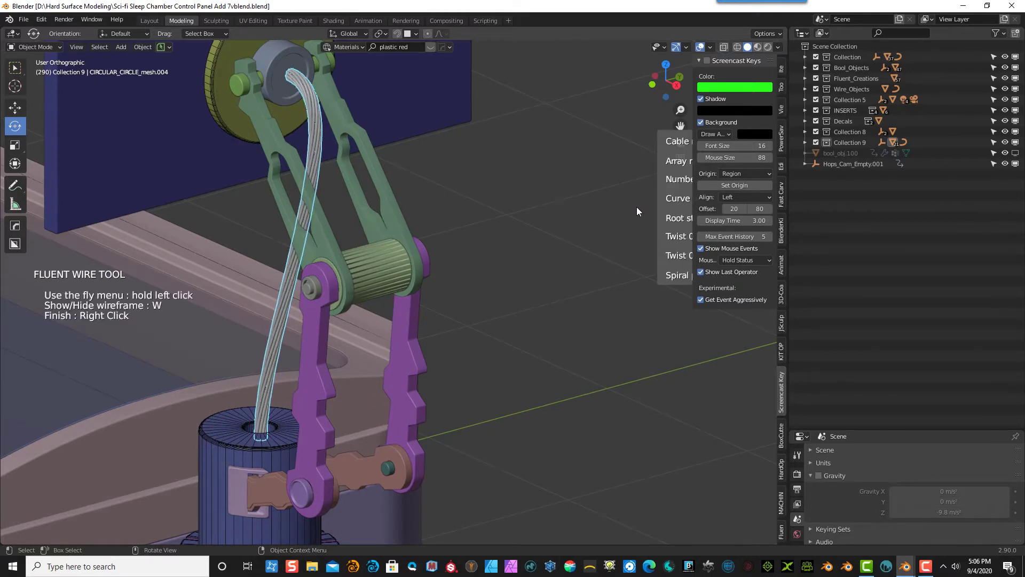
left_click(679, 257)
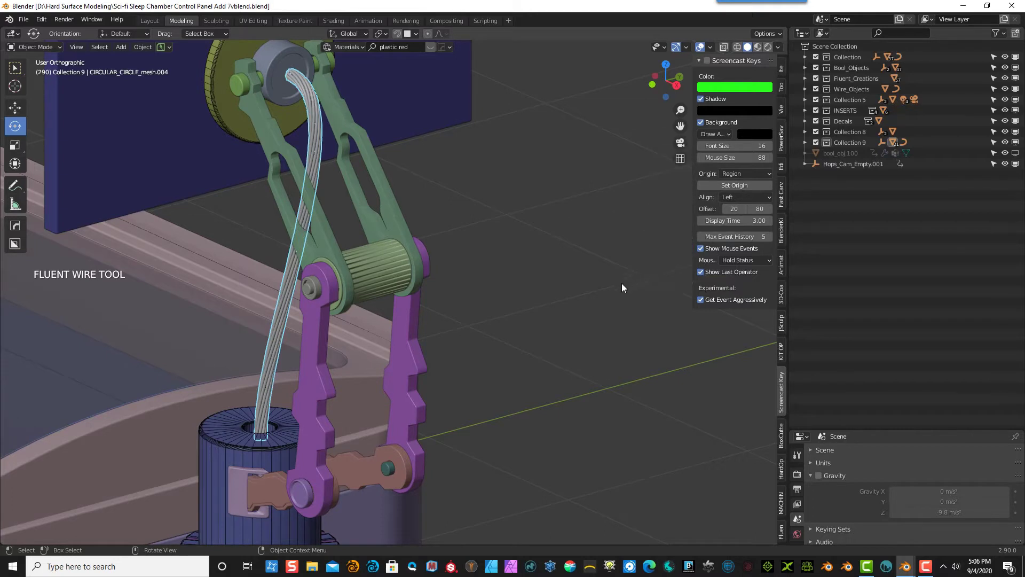
left_click(9, 405)
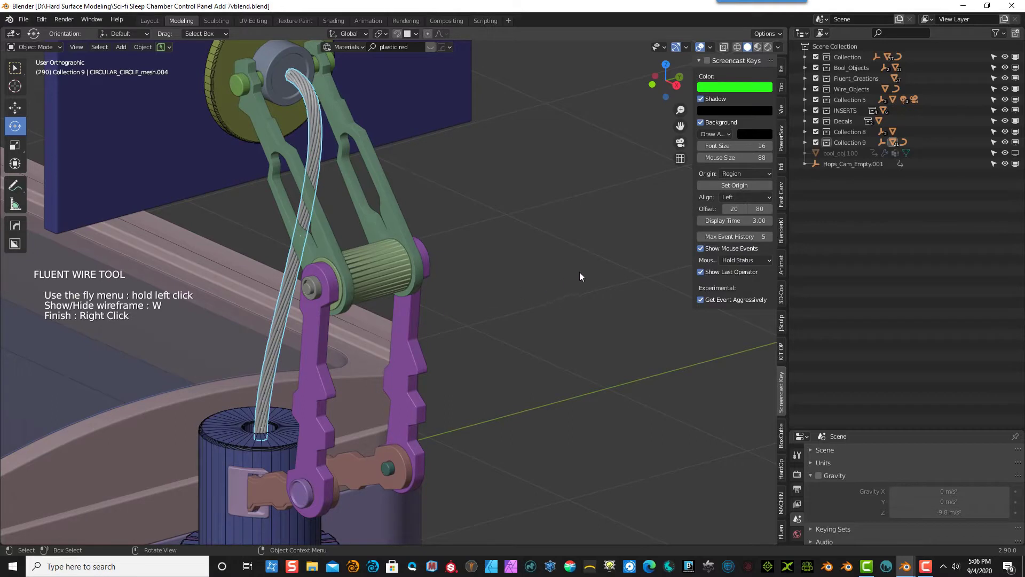
- Adjust the twisted strands into a slimmer bundle and bow the cable's curve further outward
left_click_drag(575, 274, 629, 247)
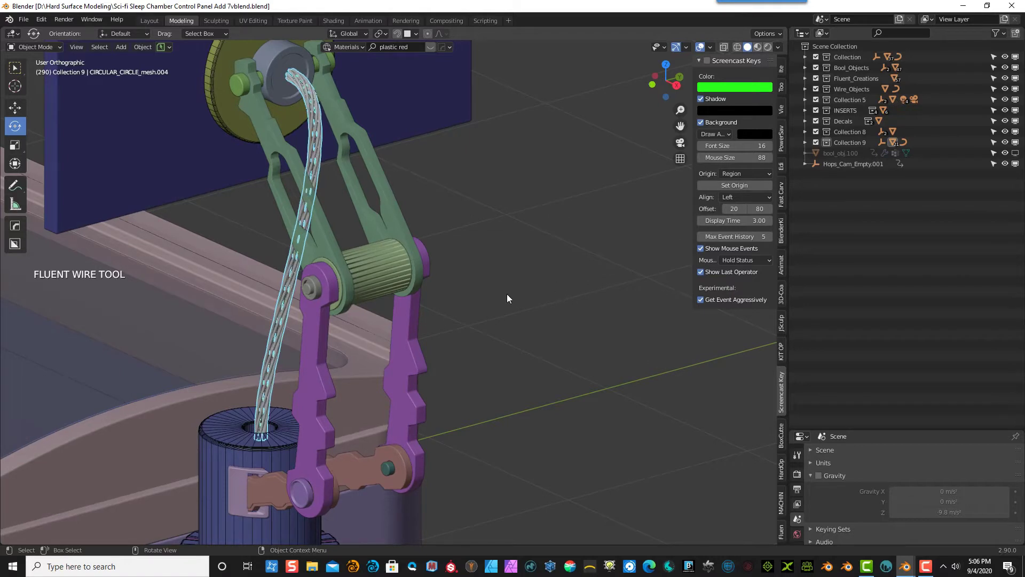
left_click(415, 324)
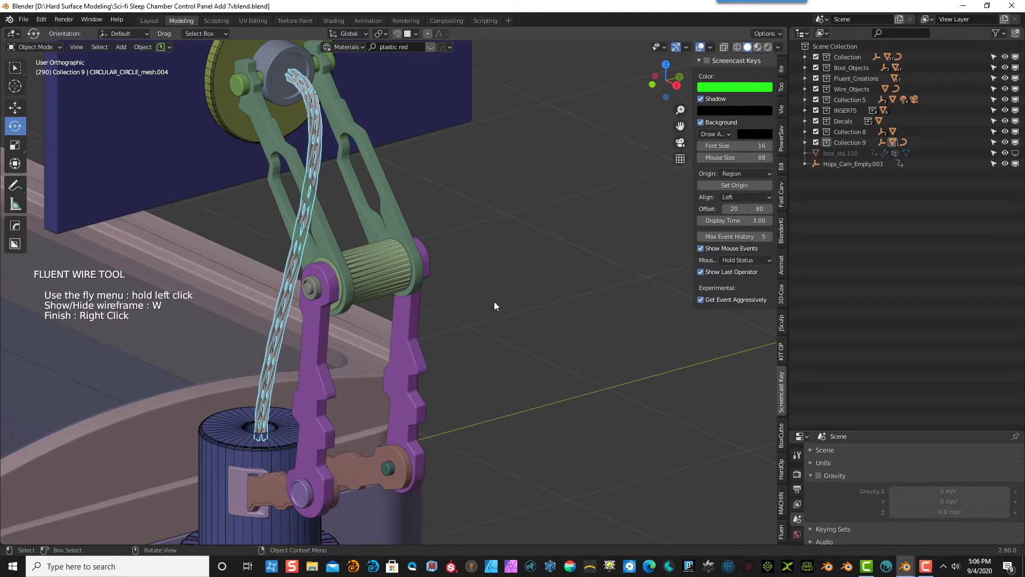
left_click_drag(496, 302, 559, 257)
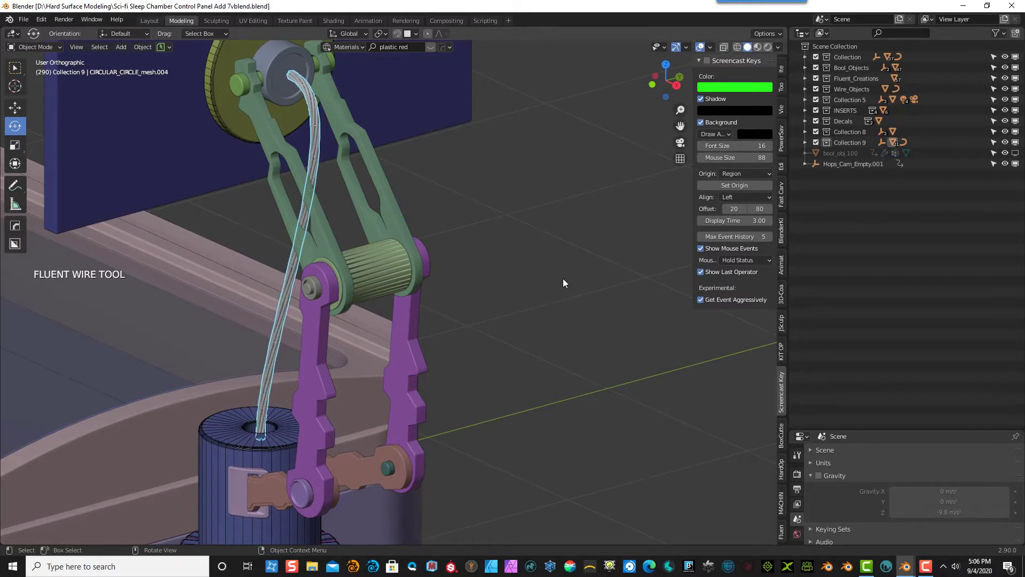
left_click(563, 278)
left_click_drag(573, 277, 604, 295)
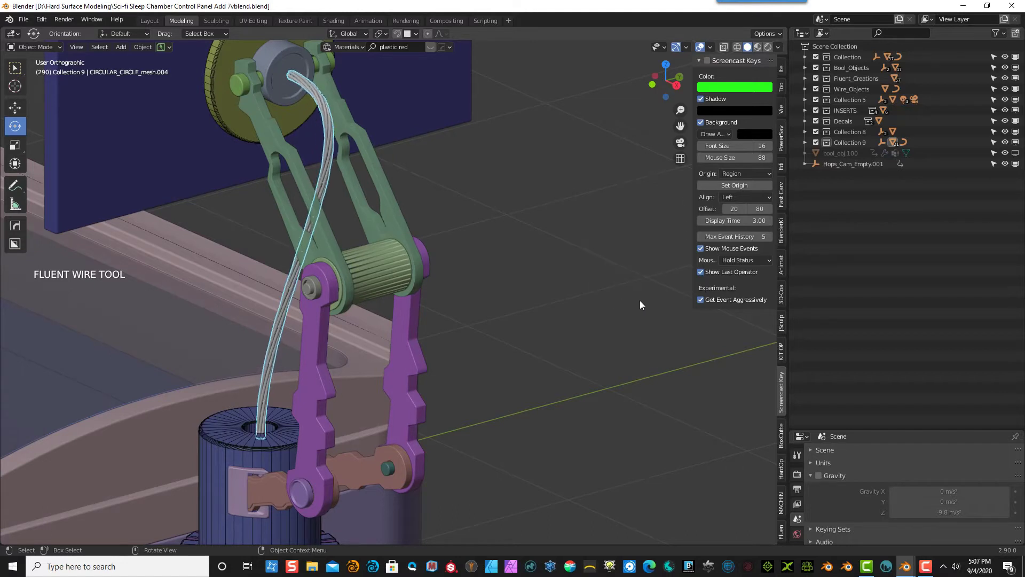
left_click(678, 302)
- Wrap a spiral sleeve around the whole length of the cable bundle and begin adjusting its radius
middle_click_drag(532, 233, 481, 342)
left_click_drag(481, 341, 504, 431)
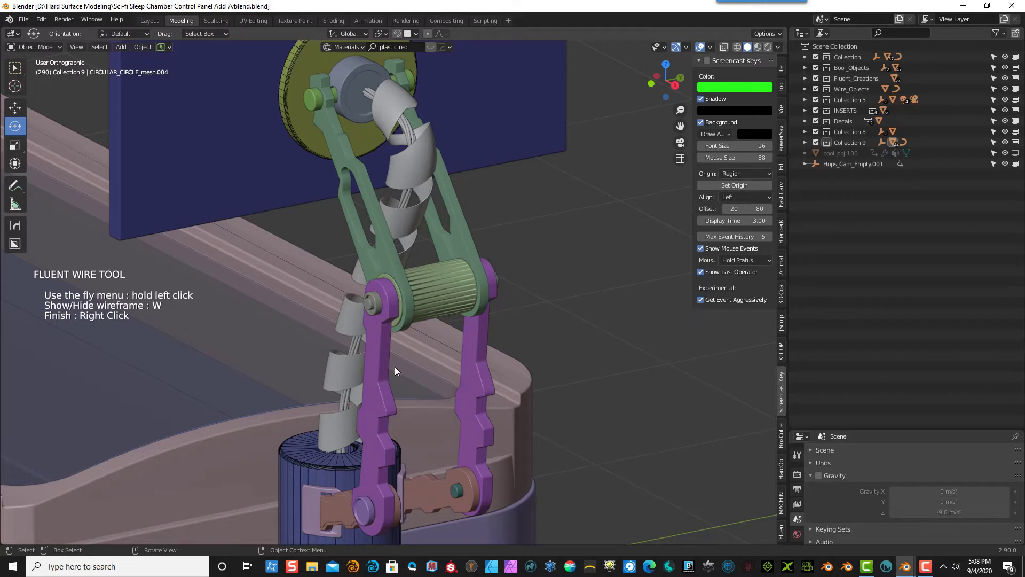
left_click_drag(412, 223, 457, 215)
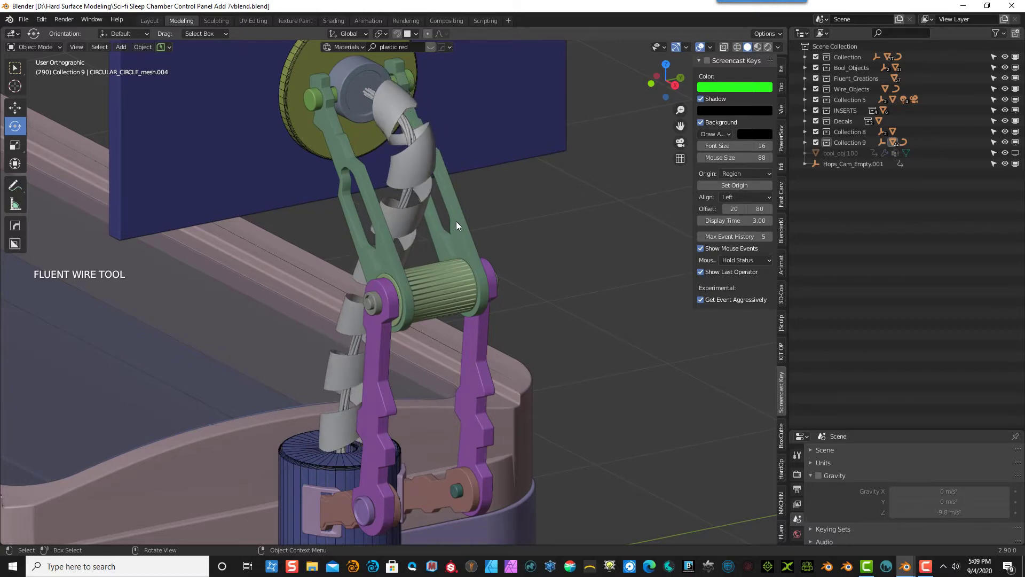
left_click_drag(457, 220, 494, 197)
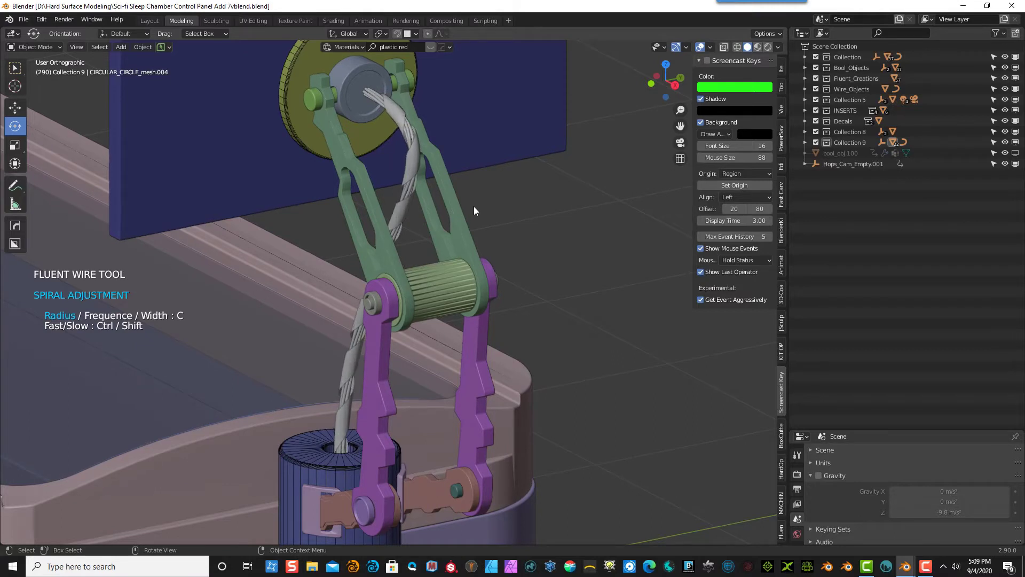
- Refine the spiral sleeve so it fits closely around the cable bundle, and finish the wire adjustment
left_click(407, 191)
left_click_drag(406, 187, 463, 158)
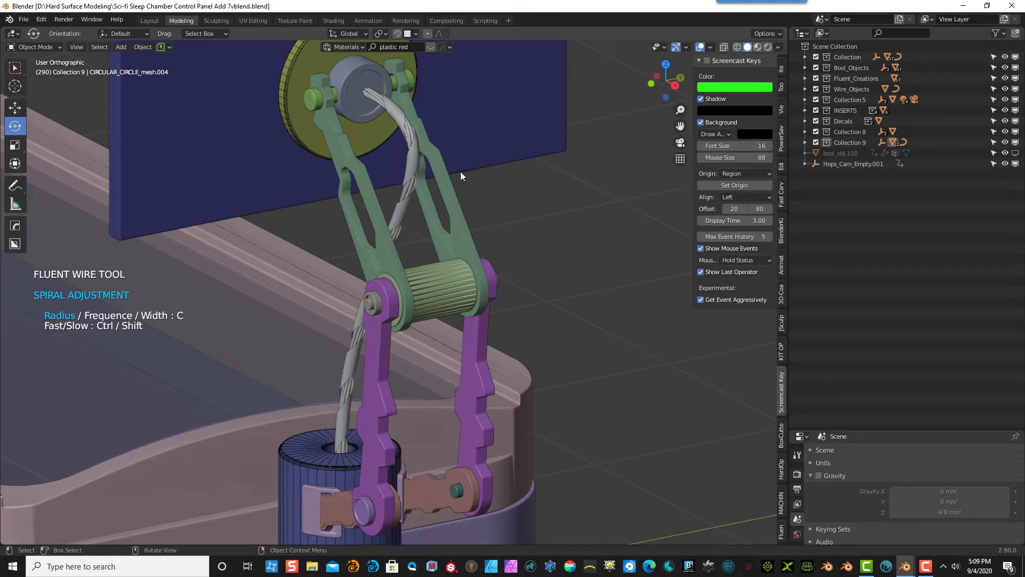
left_click(462, 176)
left_click_drag(461, 175, 503, 206)
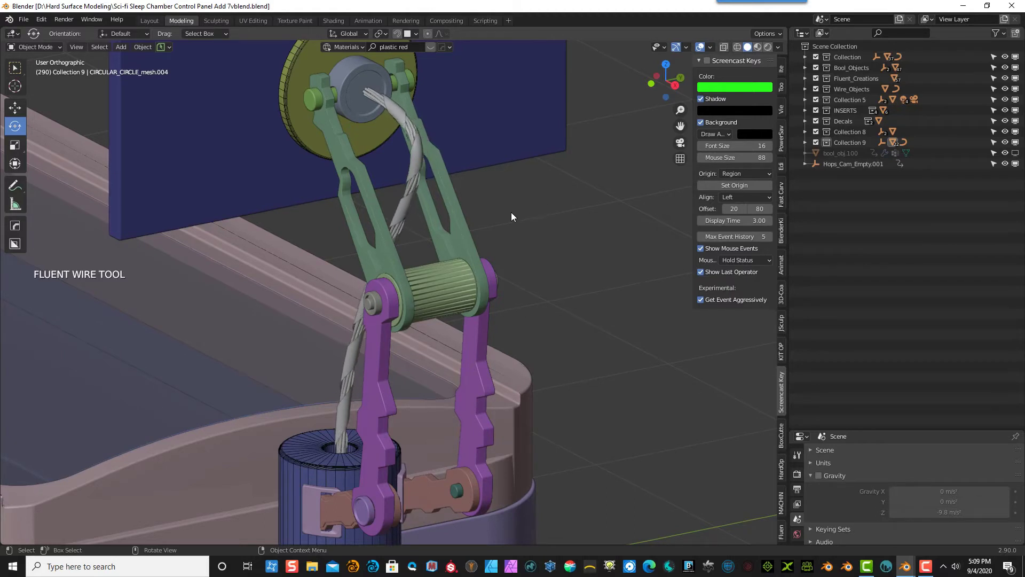
left_click(511, 213)
left_click_drag(418, 168, 448, 192)
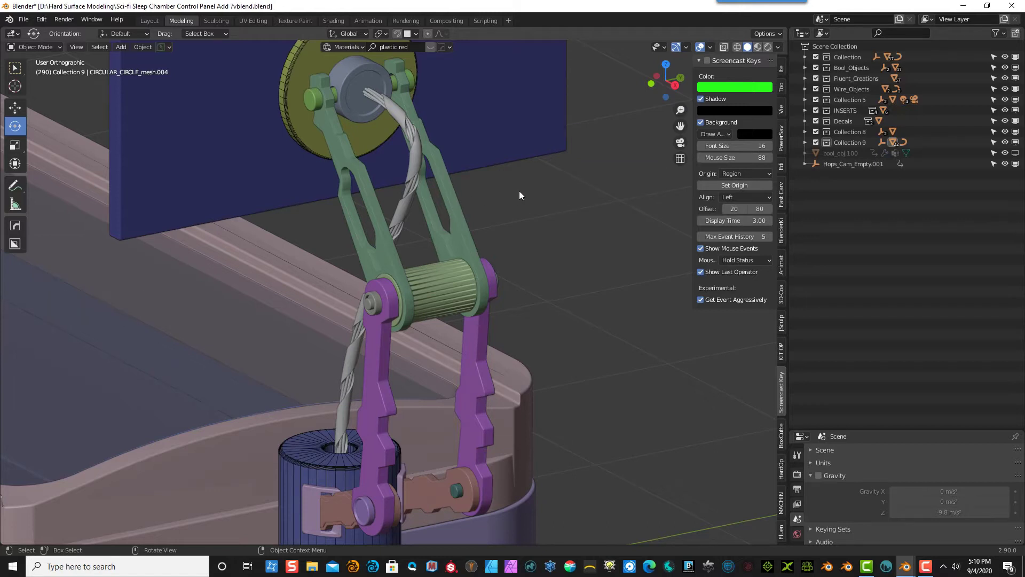
- Create a Fluent circle object on the hub's front face, drawn slightly wider than the cable and around its attachment end
left_click(417, 156)
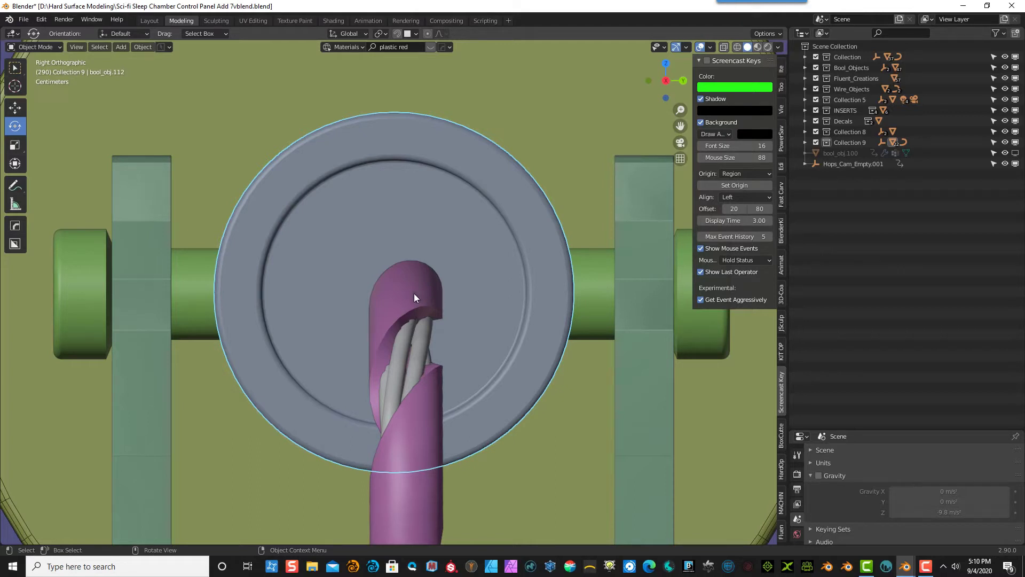
key("f")
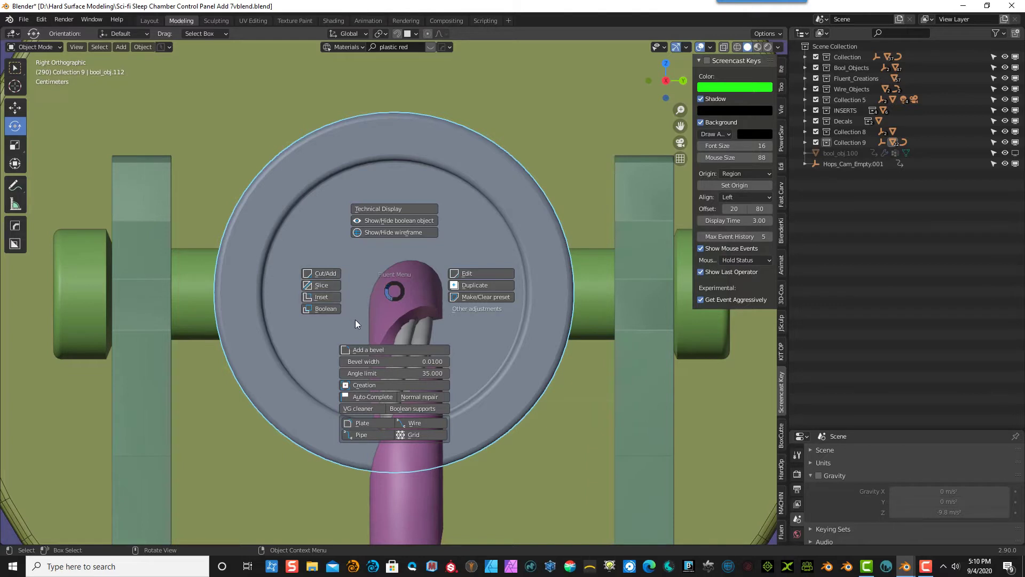
left_click(340, 370)
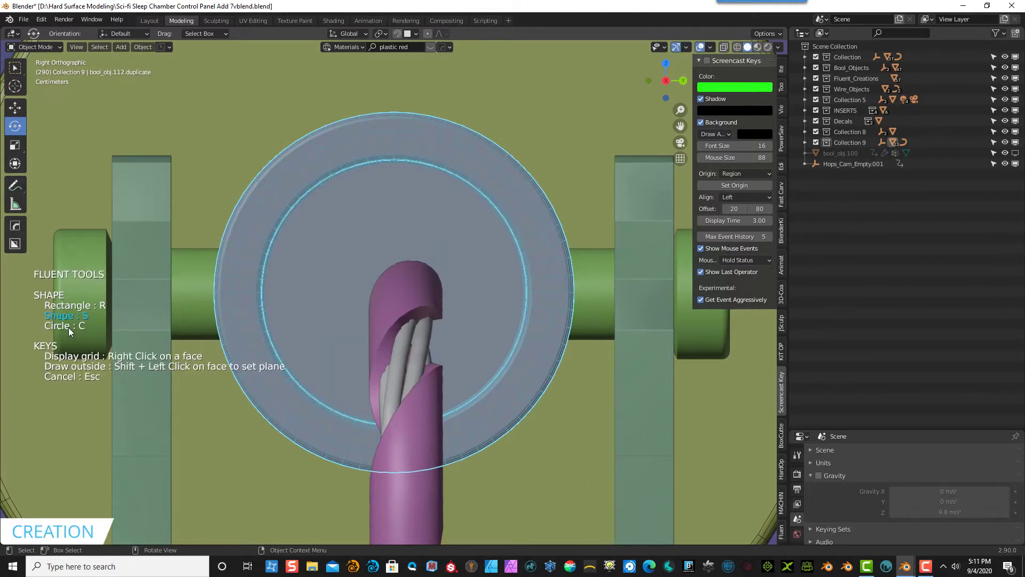
key("c")
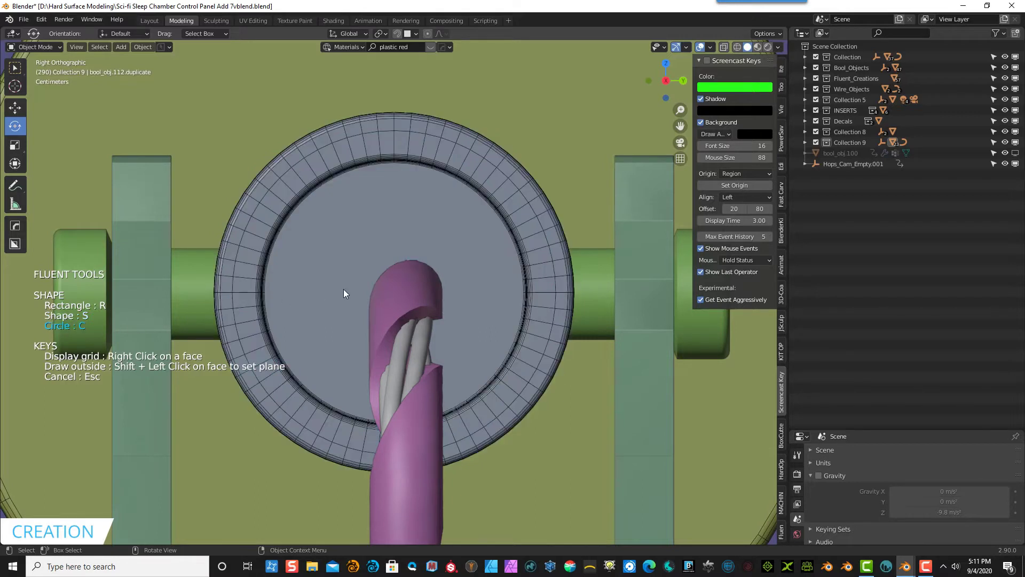
left_click(399, 290)
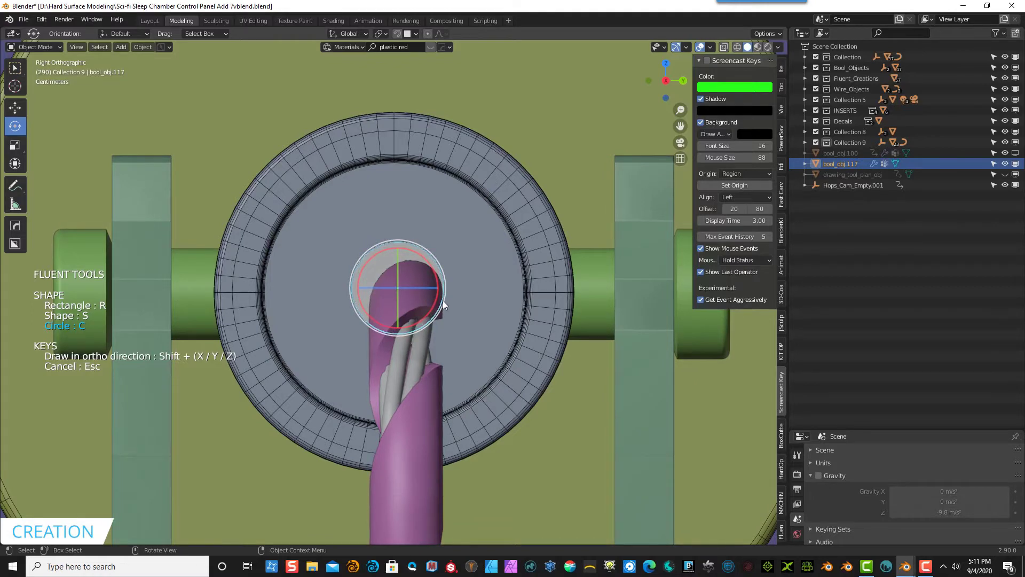
left_click(443, 300)
- Adjust the new cylinder's Solidify thickness so it runs back from the hub's front face into the hub
middle_click_drag(448, 303, 513, 328)
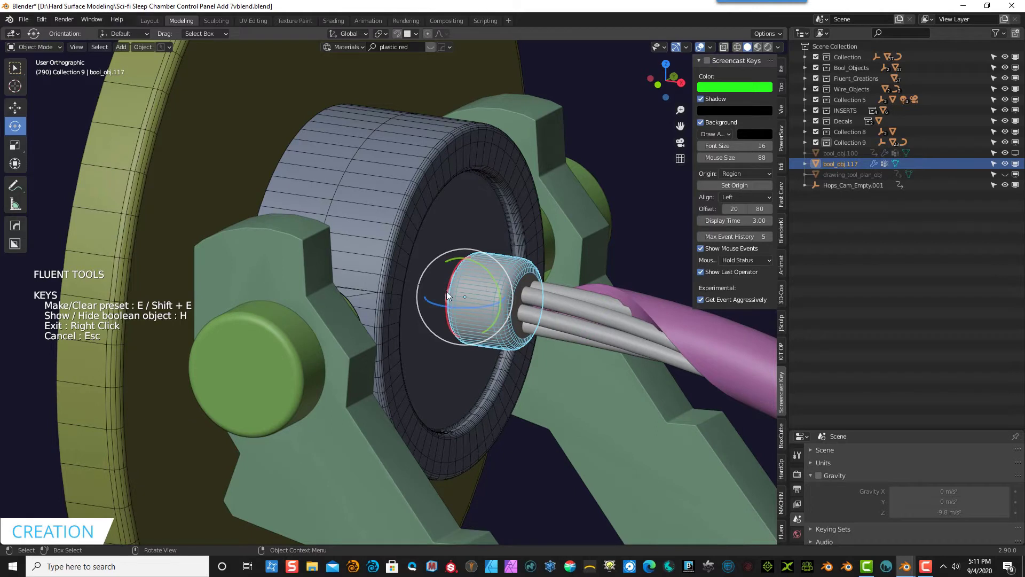
left_click(513, 269)
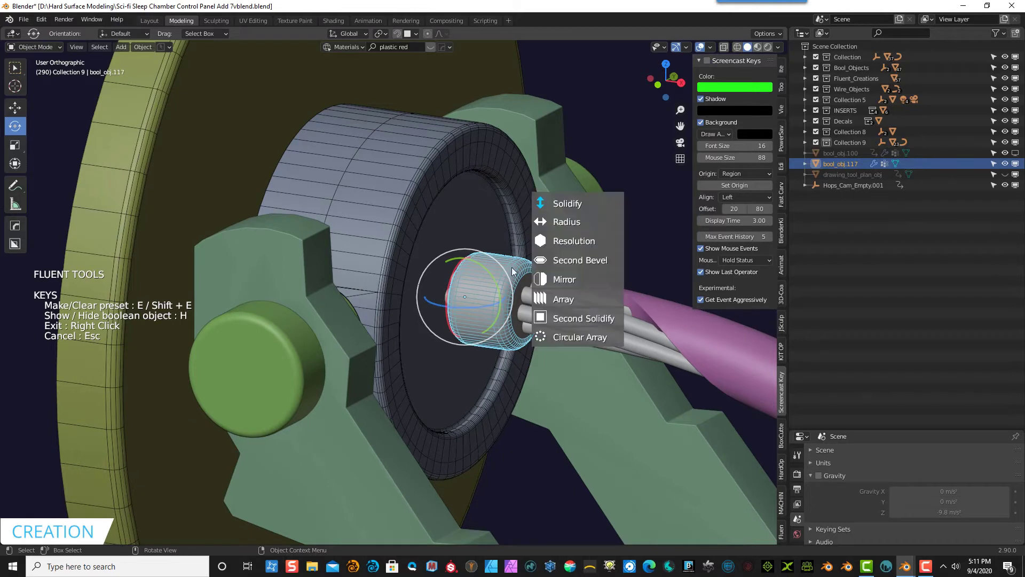
left_click(572, 204)
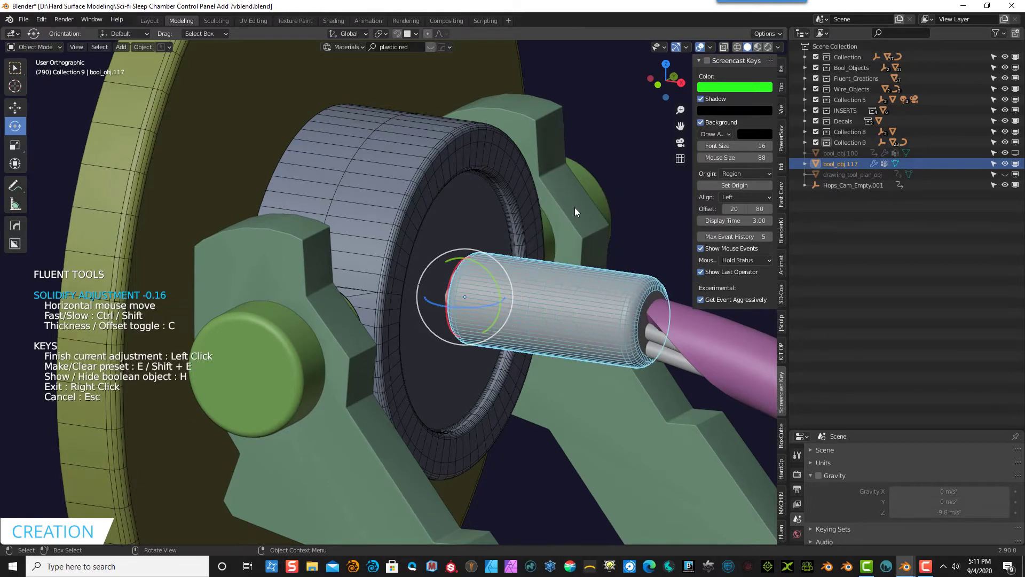
left_click(540, 221)
middle_click_drag(557, 281, 463, 288)
- Centre the cylinder around the cable's end by moving it about 0.0037 m in Y and -0.0058 m in Z, and save the file
key("KP_3")
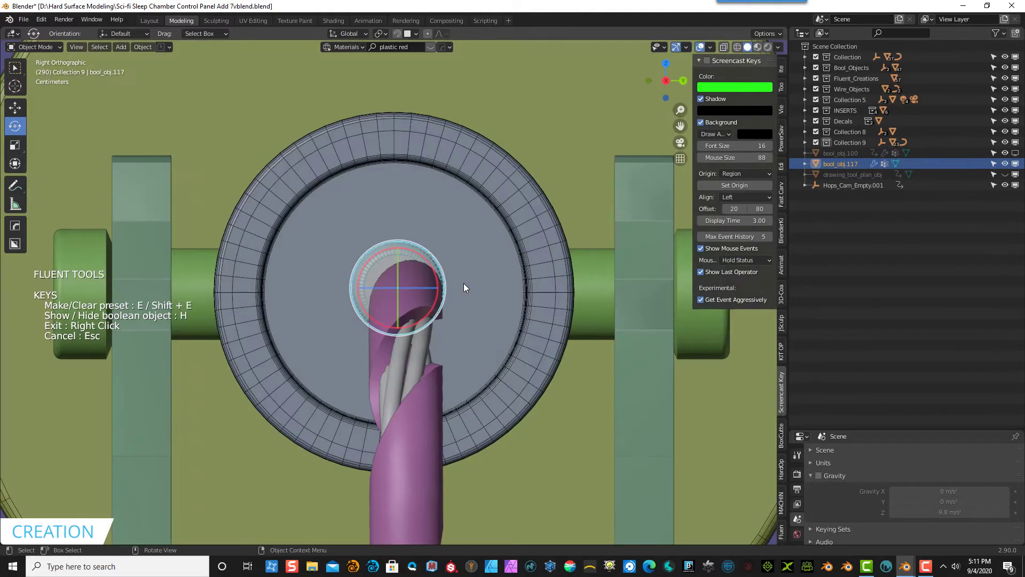
key("g")
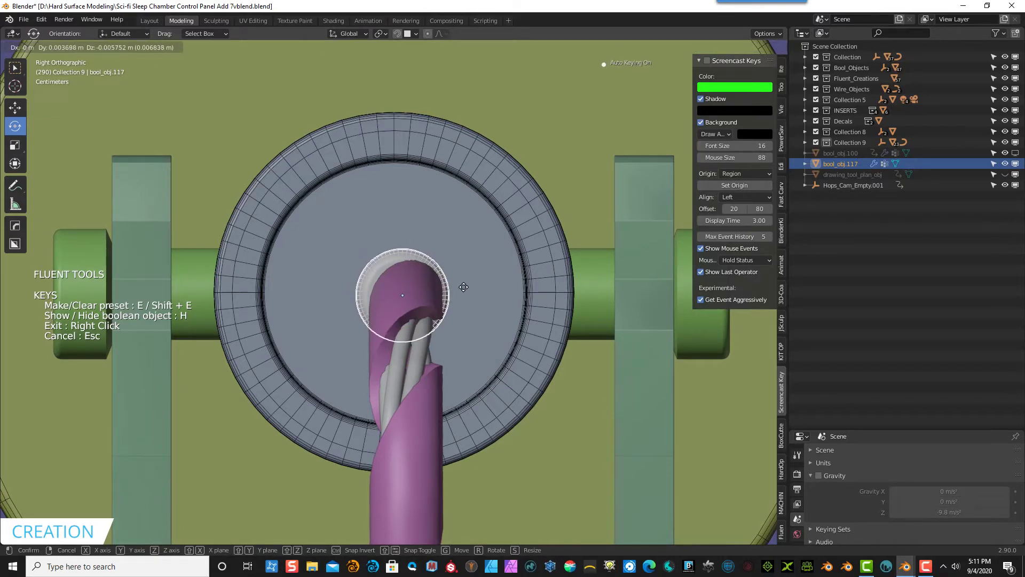
left_click(463, 287)
middle_click_drag(464, 287, 529, 314)
key("ctrl+s")
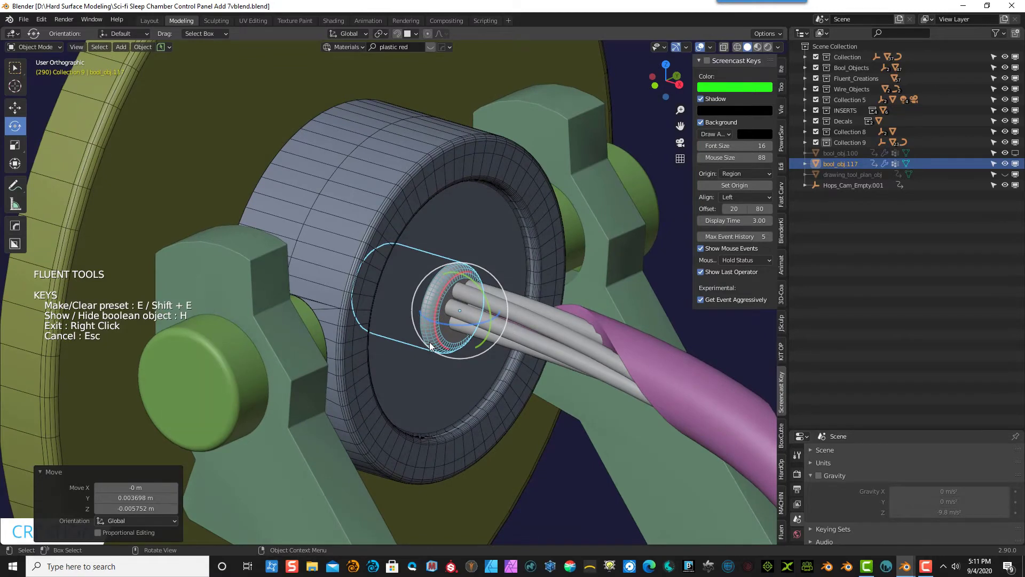
- Move the cylinder about 0.038 m along X so it projects from the hub face, and finish the Fluent creation
key("KP_1")
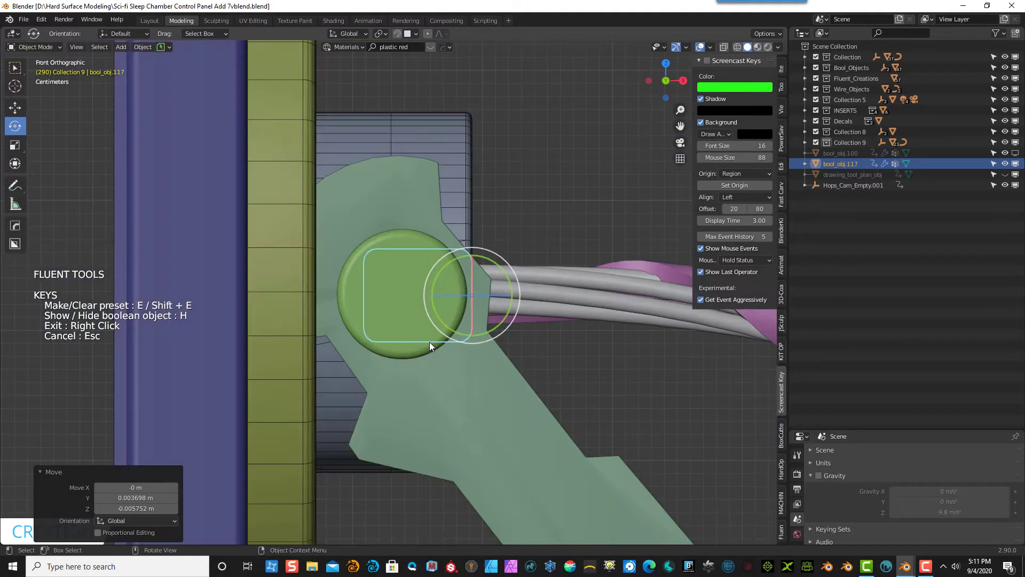
key("g")
key("z")
key("x")
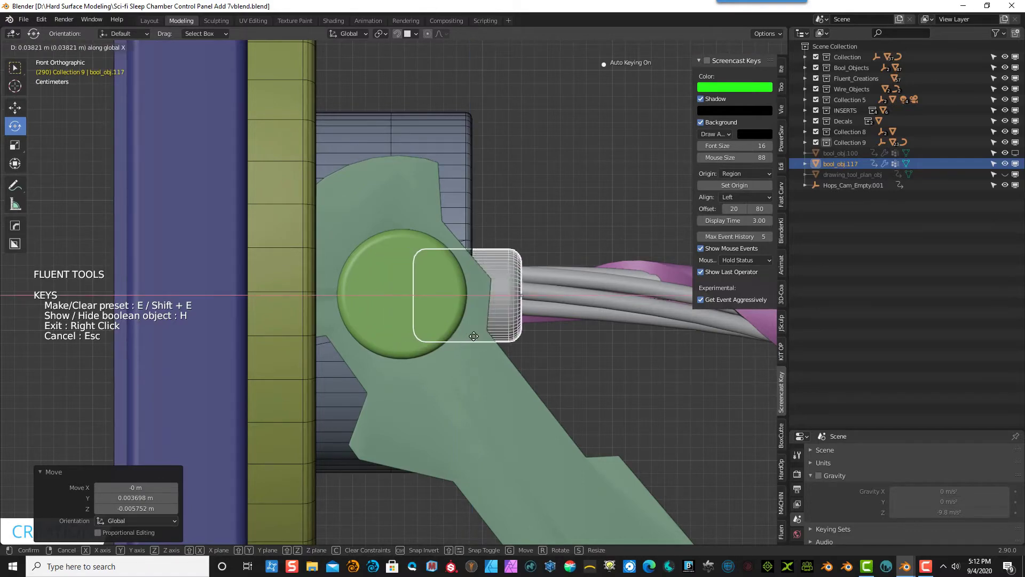
left_click(474, 336)
middle_click_drag(630, 188, 489, 206)
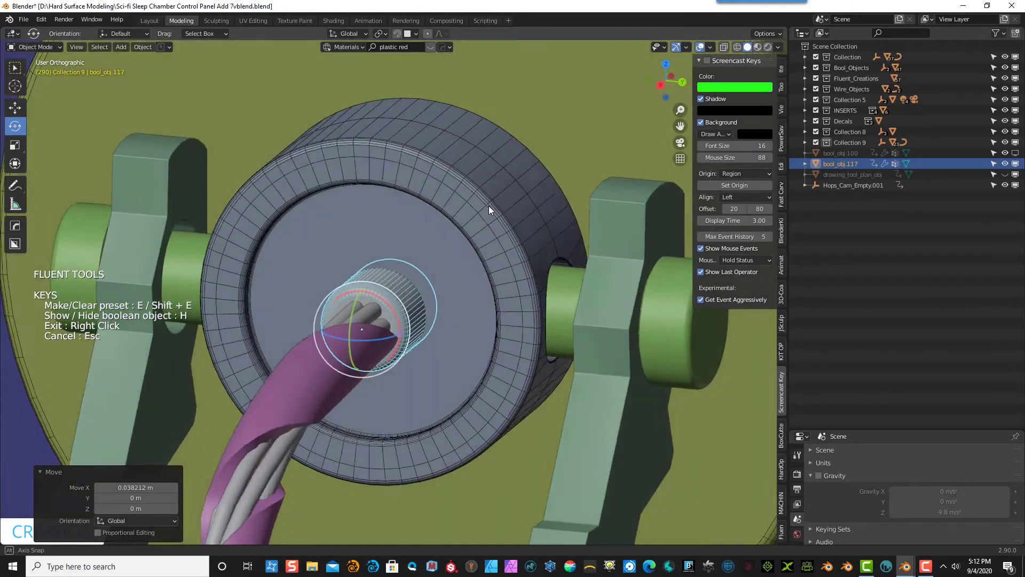
scroll(429, 315, "up", 4)
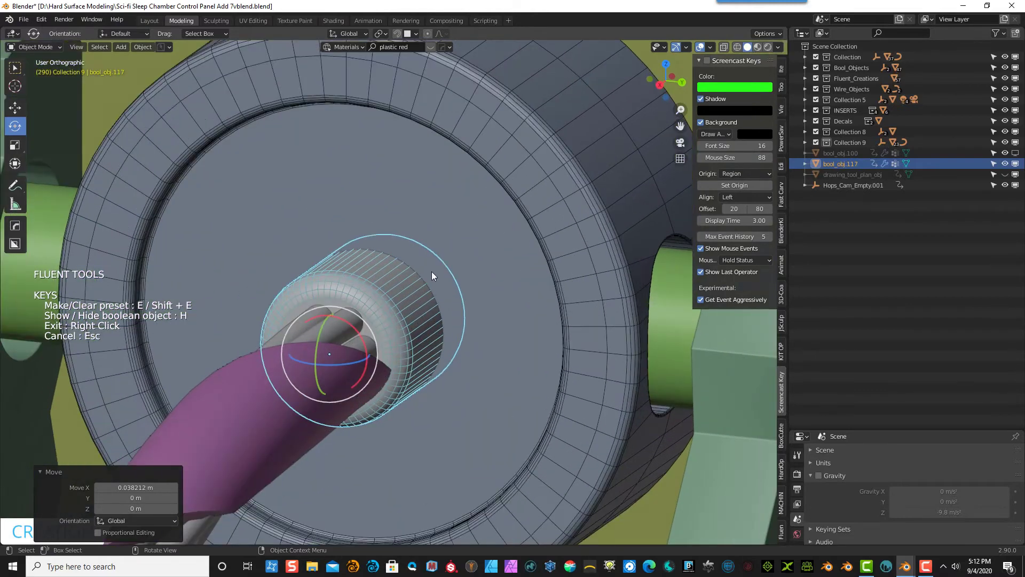
right_click(431, 272)
- Set the amount of the cylinder's OuterBevel modifier to 0.004 m
scroll(392, 306, "up", 1)
left_click(393, 306)
left_click(418, 307)
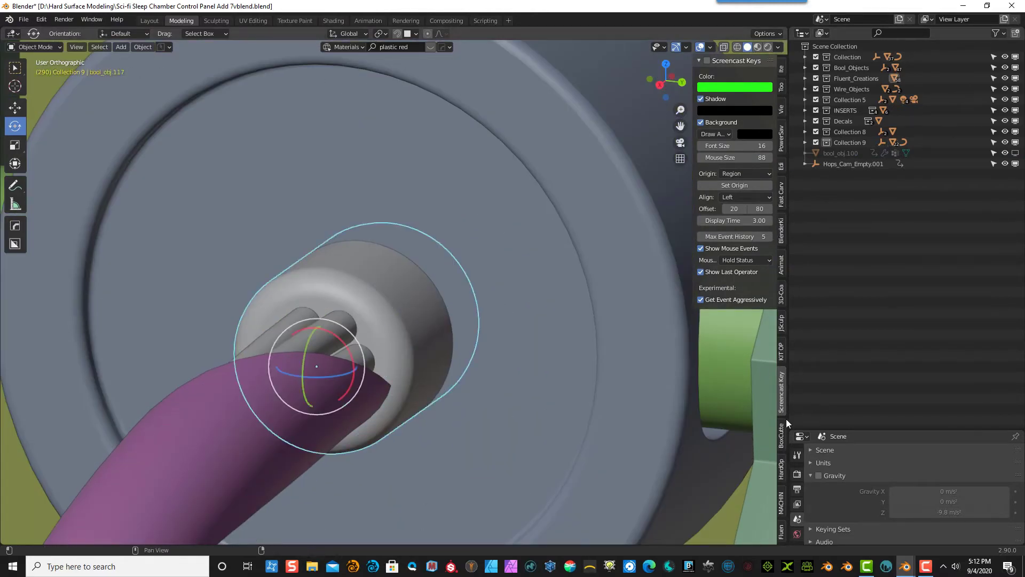
left_click_drag(847, 430, 839, 178)
left_click(797, 316)
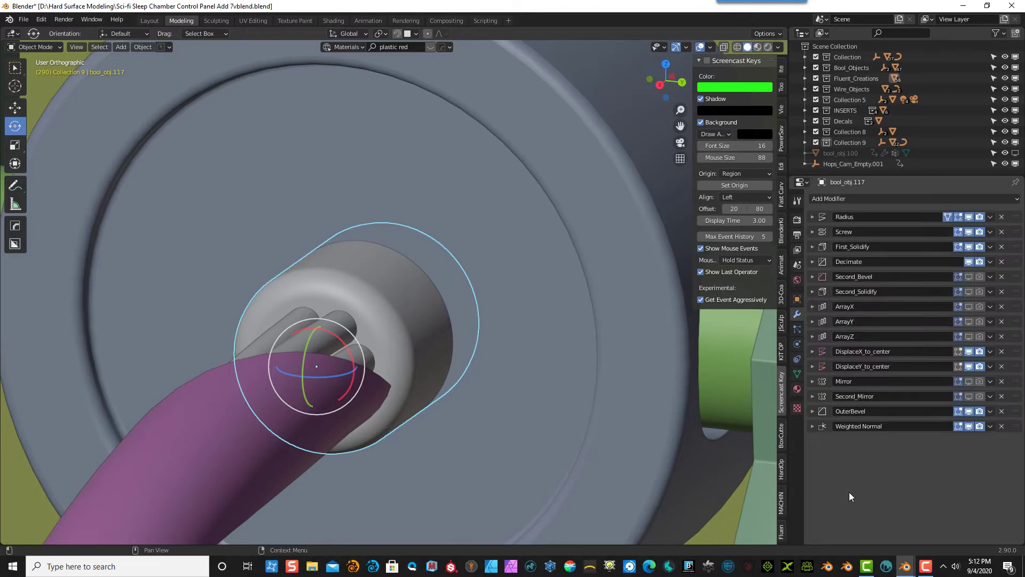
left_click(813, 411)
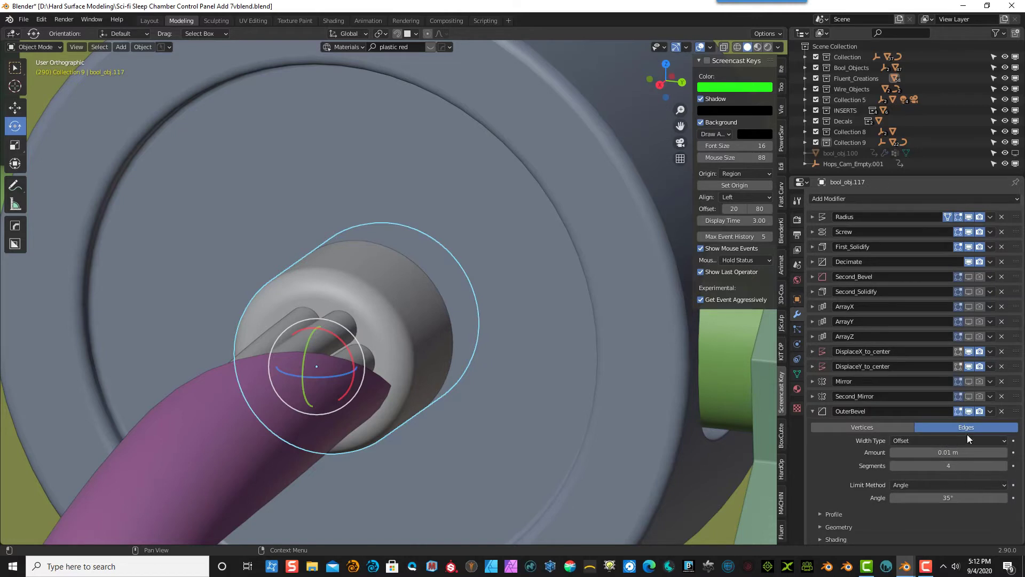
left_click(947, 452)
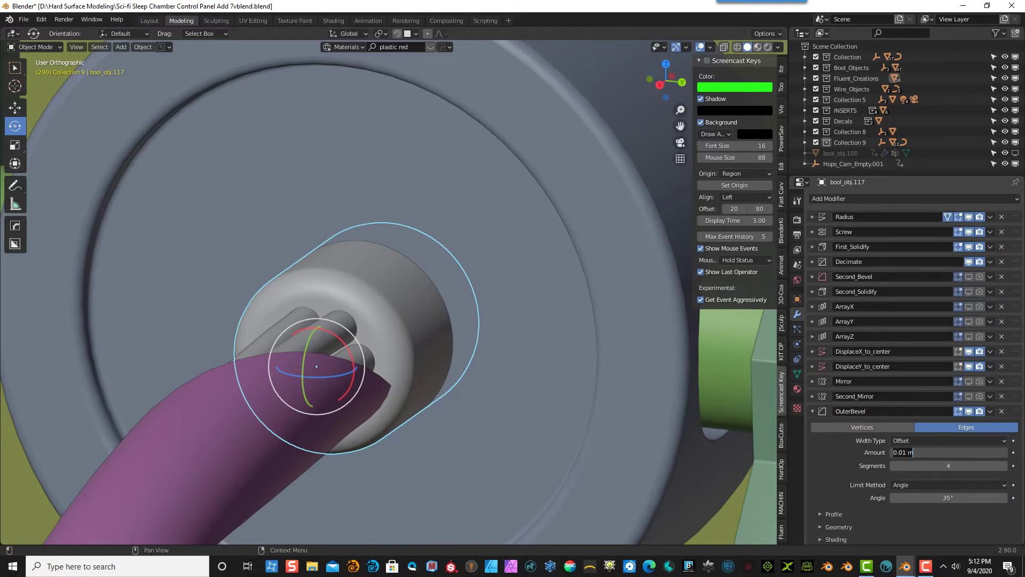
left_click(900, 452)
key("Return")
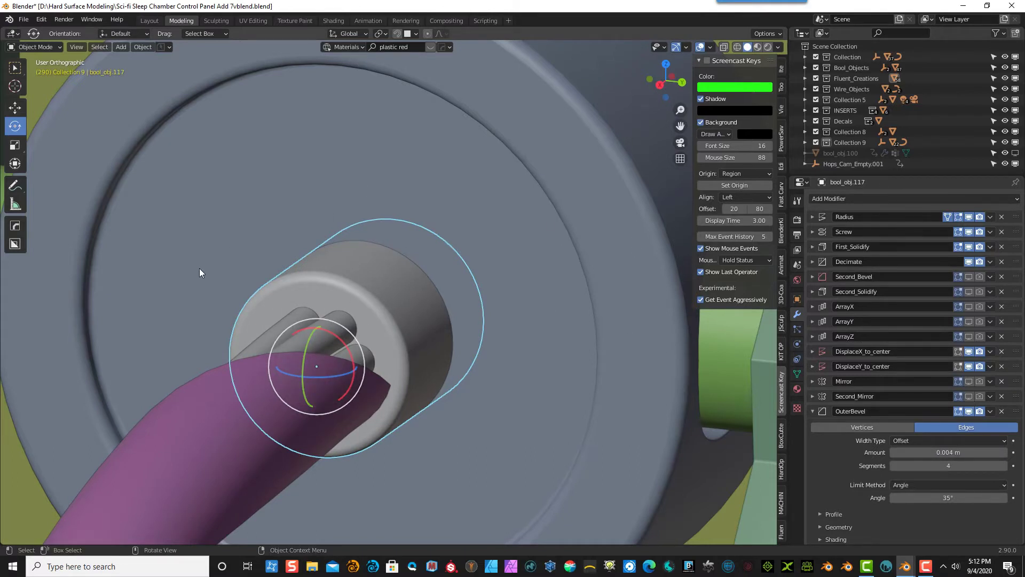
- Run HardOps Smart Apply on the cylinder and remove its remaining Weighted Normal and Second_Mirror modifiers
key("q")
mouse_move(210, 307)
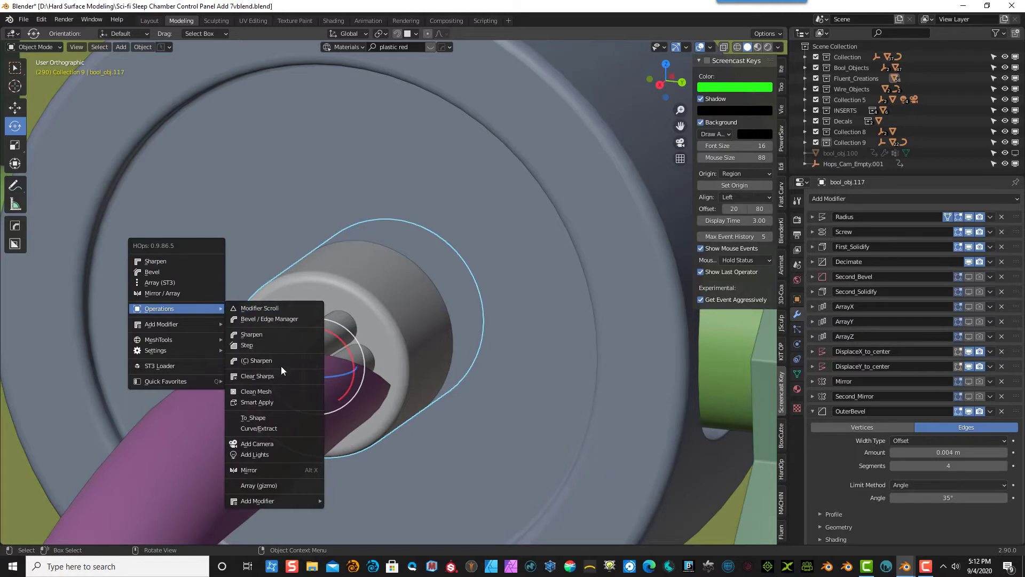
left_click(264, 403)
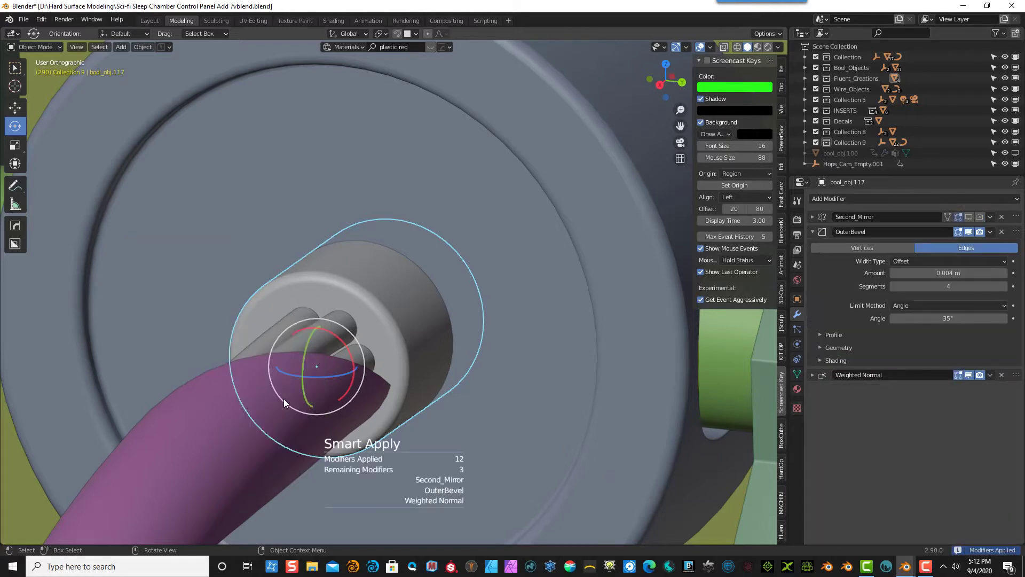
left_click(812, 232)
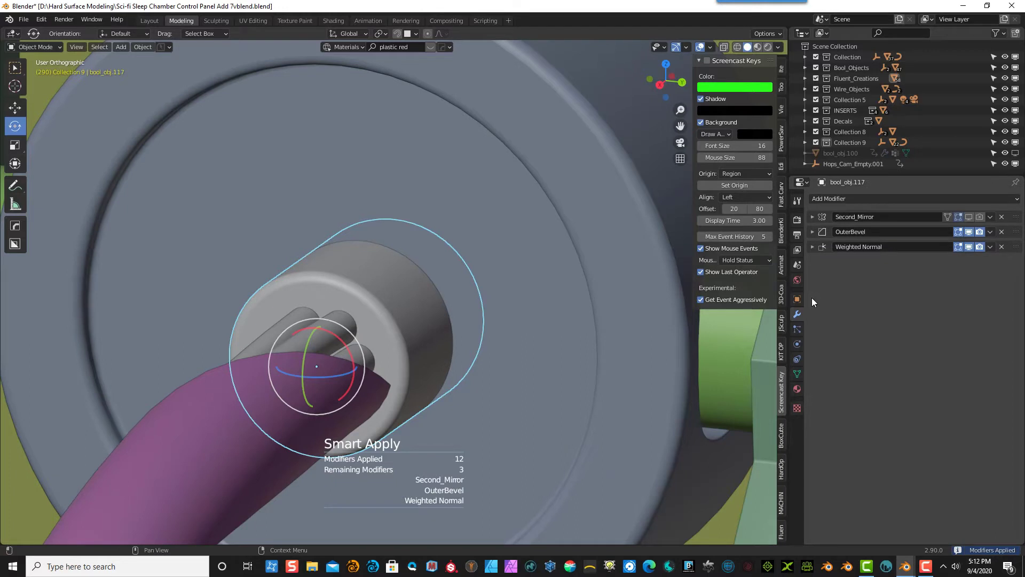
left_click(1002, 249)
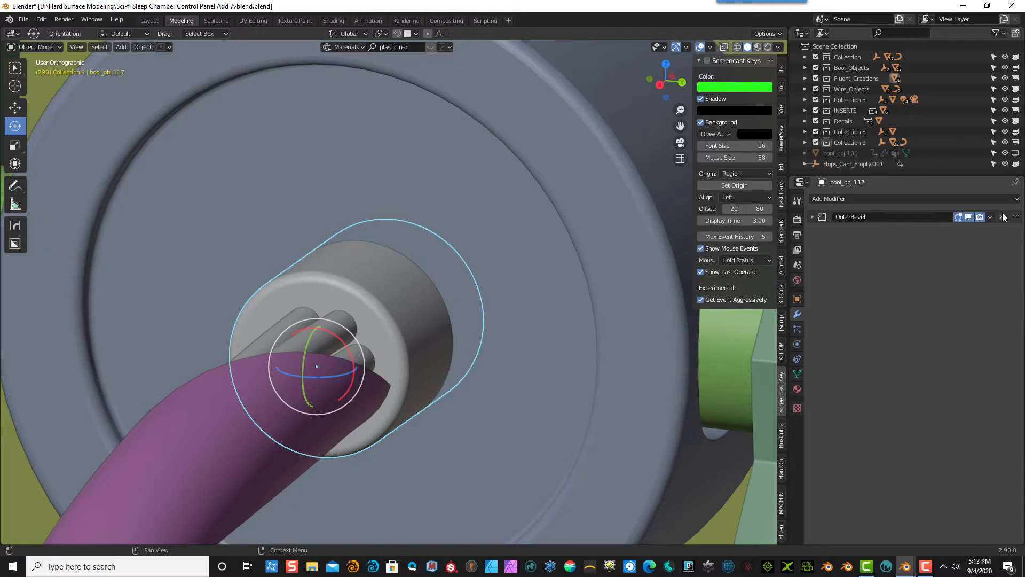
left_click(1002, 217)
- Apply the cylinder's OuterBevel modifier to its mesh
left_click(813, 217)
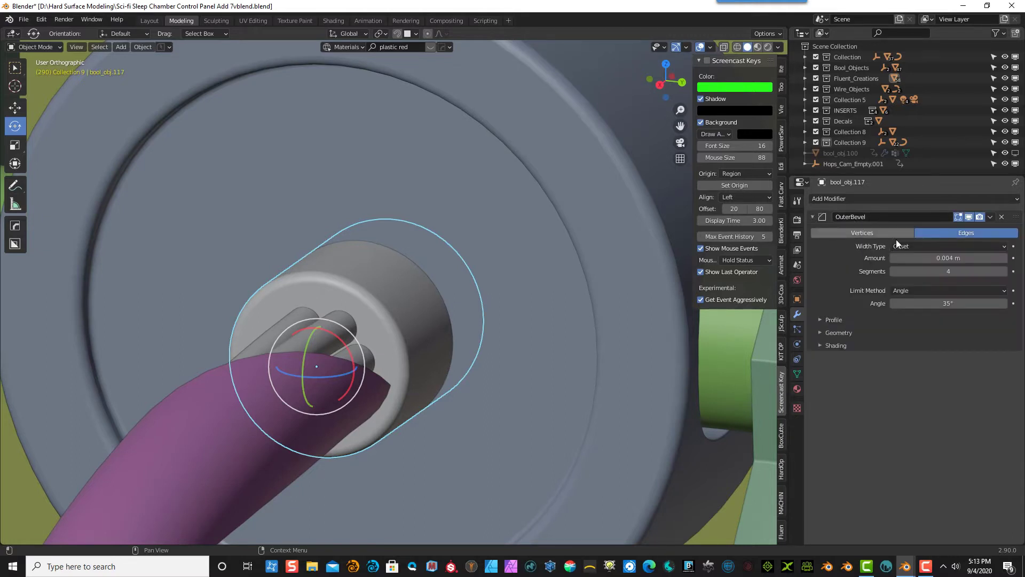
left_click(813, 216)
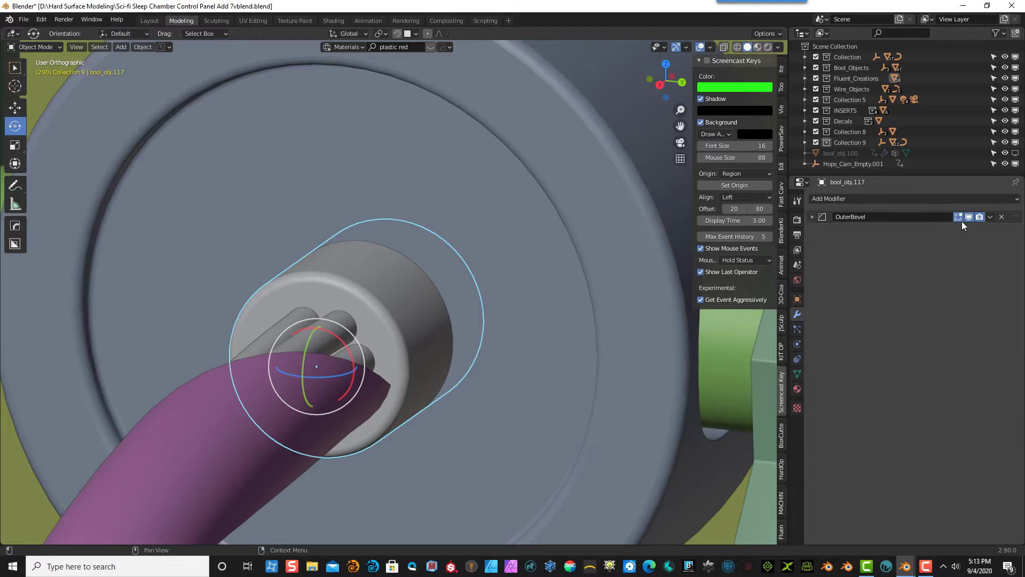
left_click(990, 217)
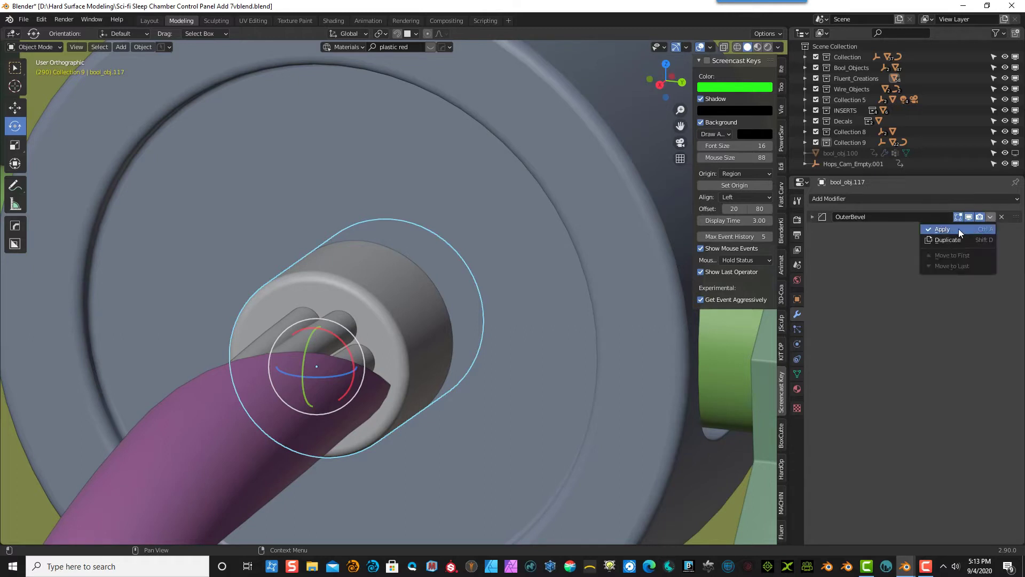
left_click(959, 228)
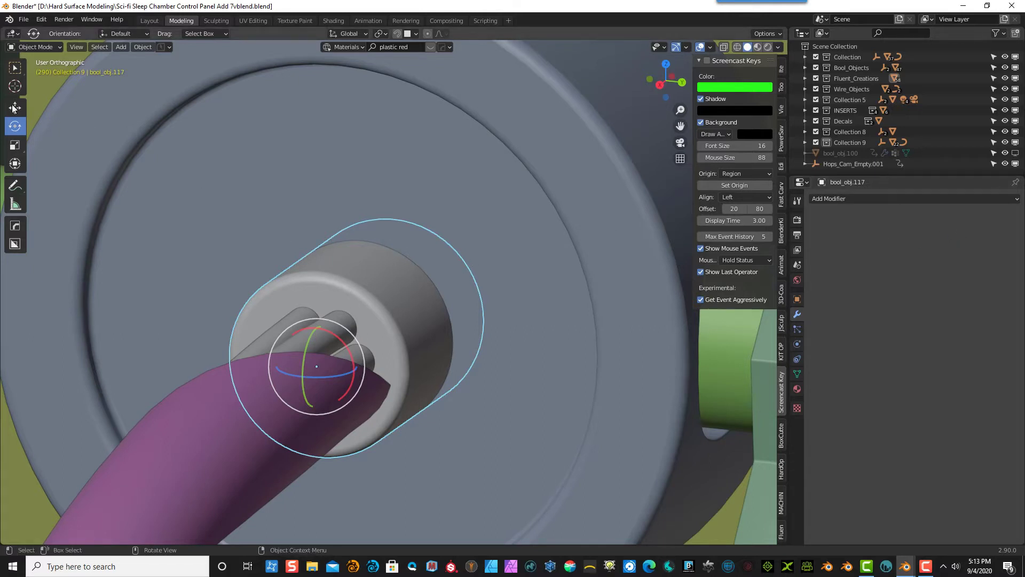
- Extrude the cylinder's front face inward about 0.036 m to hollow it into a socket, and return to Object Mode
left_click(44, 47)
left_click(46, 70)
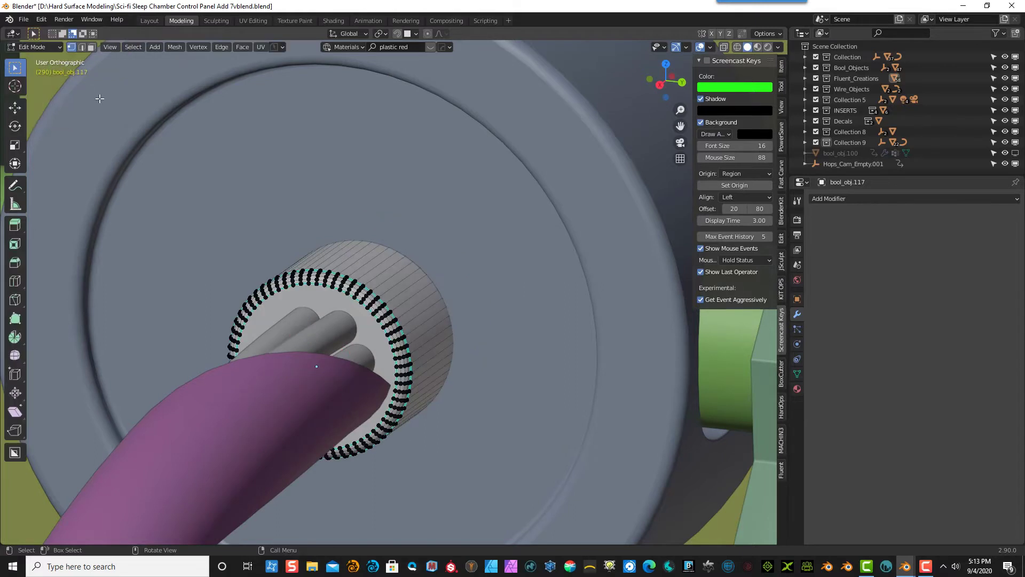
left_click(92, 47)
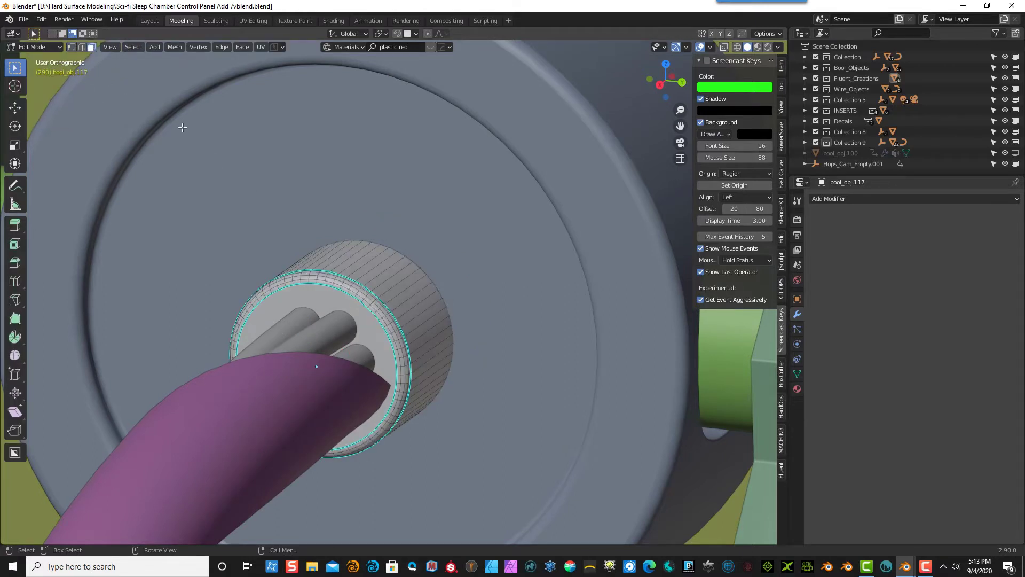
left_click(320, 306)
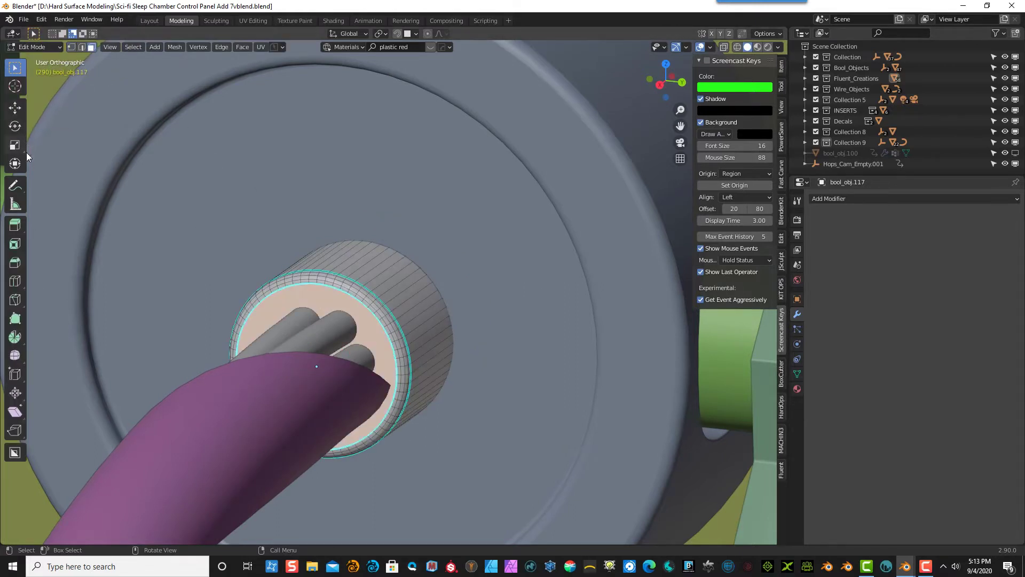
left_click(15, 225)
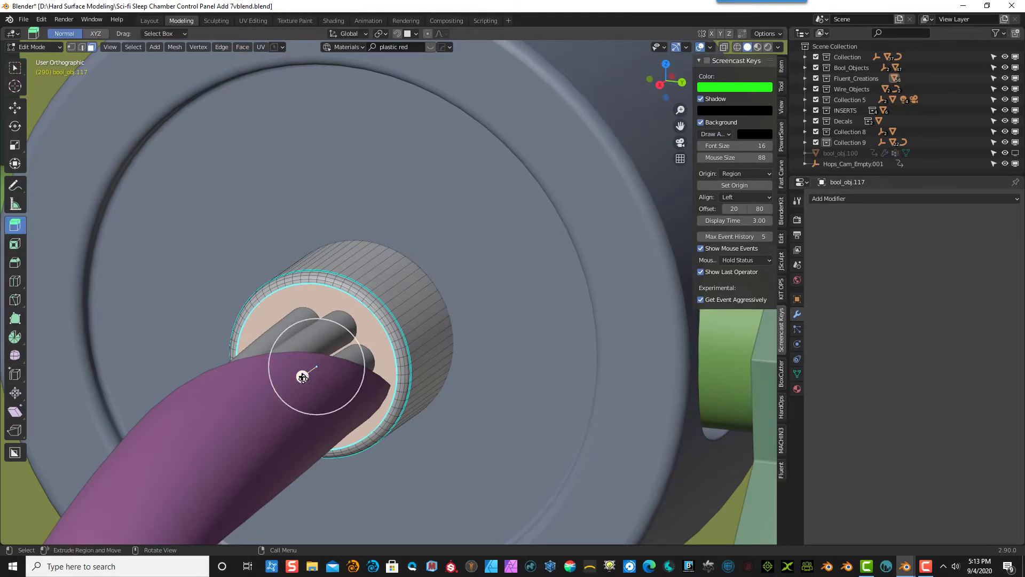
left_click_drag(302, 376, 343, 344)
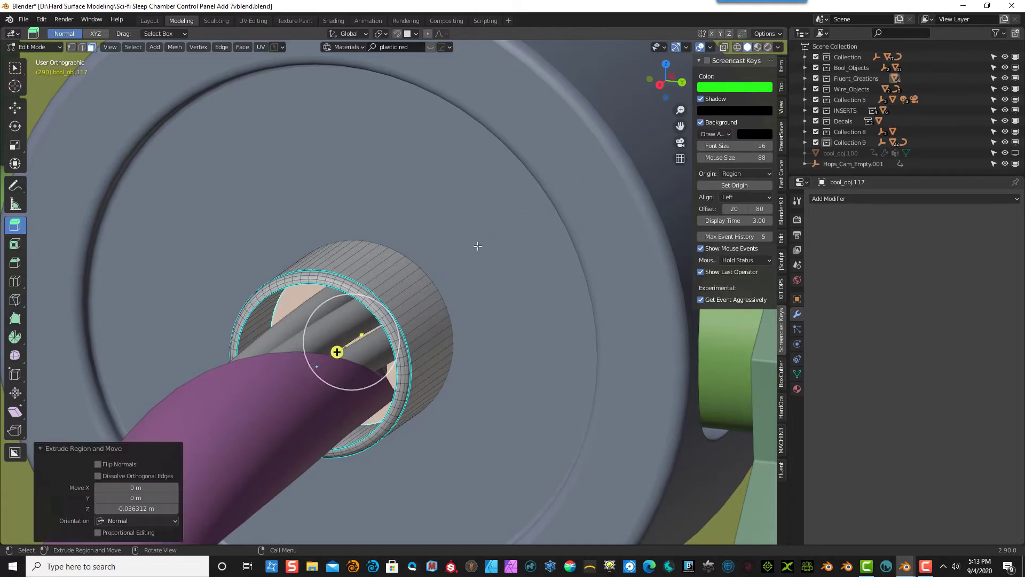
middle_click_drag(478, 273, 468, 226)
scroll(468, 227, "down", 2)
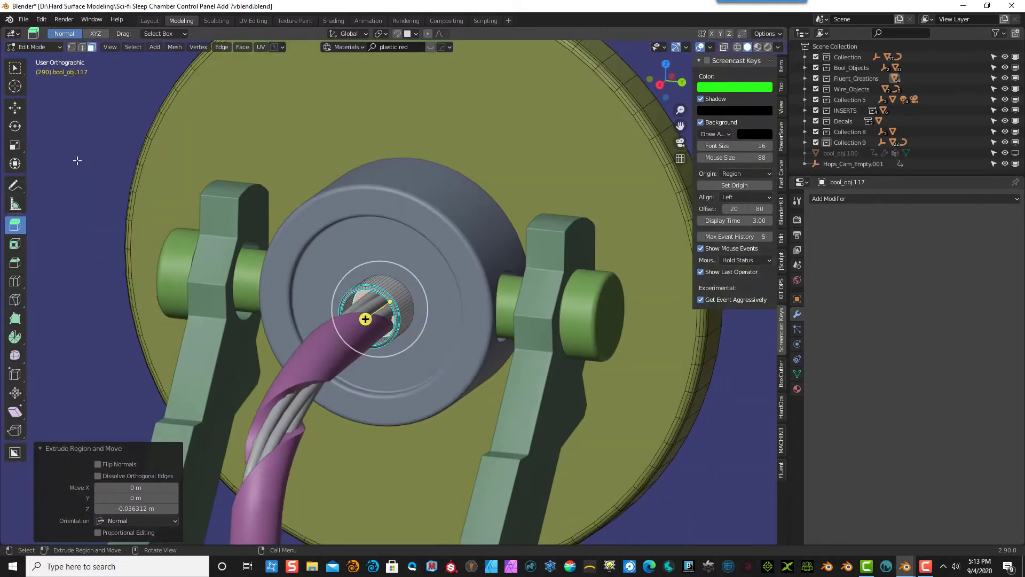
left_click(27, 48)
left_click(31, 54)
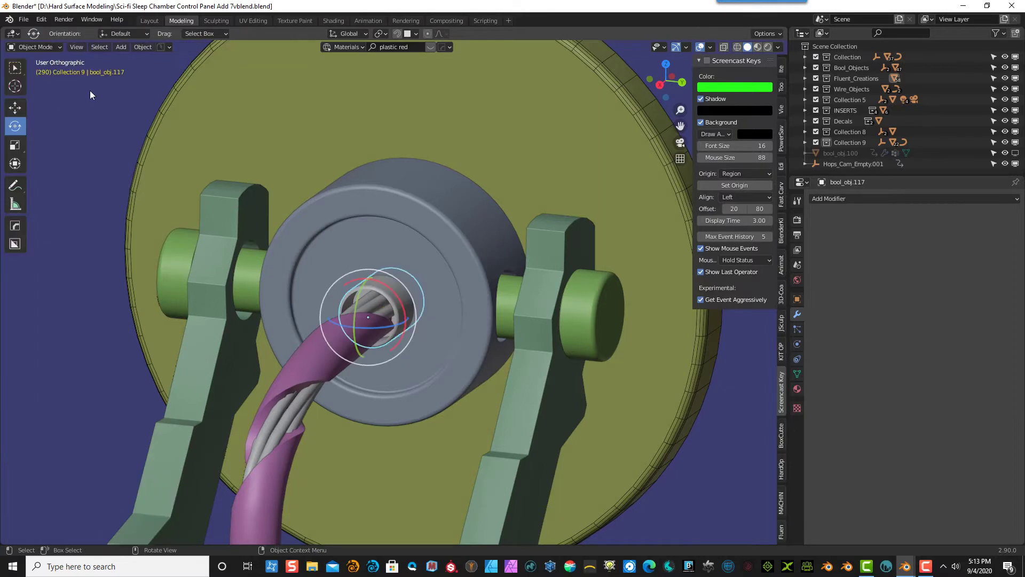
- Switch to the Select Box tool and select the twisted cable where it enters the hub's socket
left_click(15, 67)
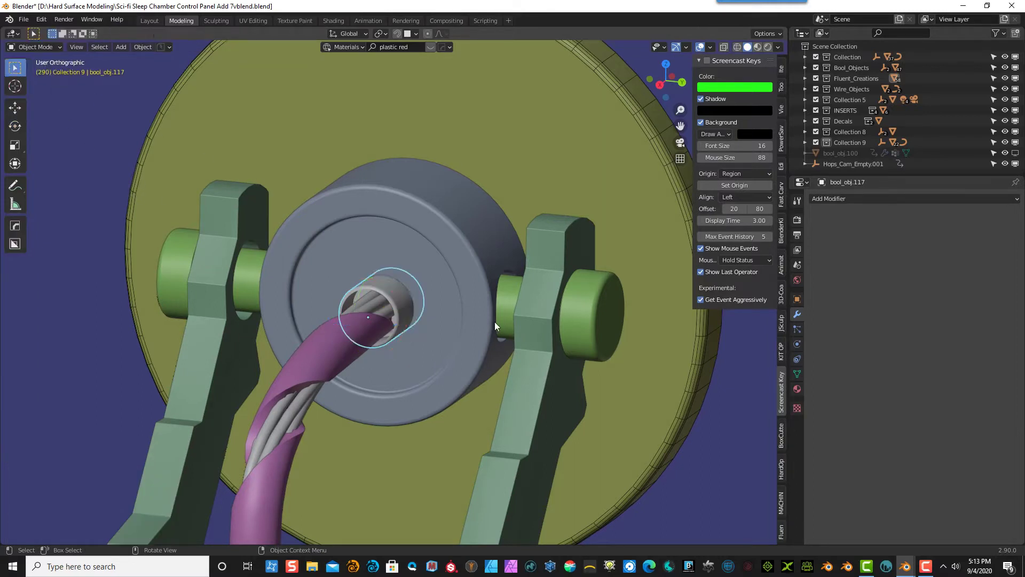
left_click(400, 303)
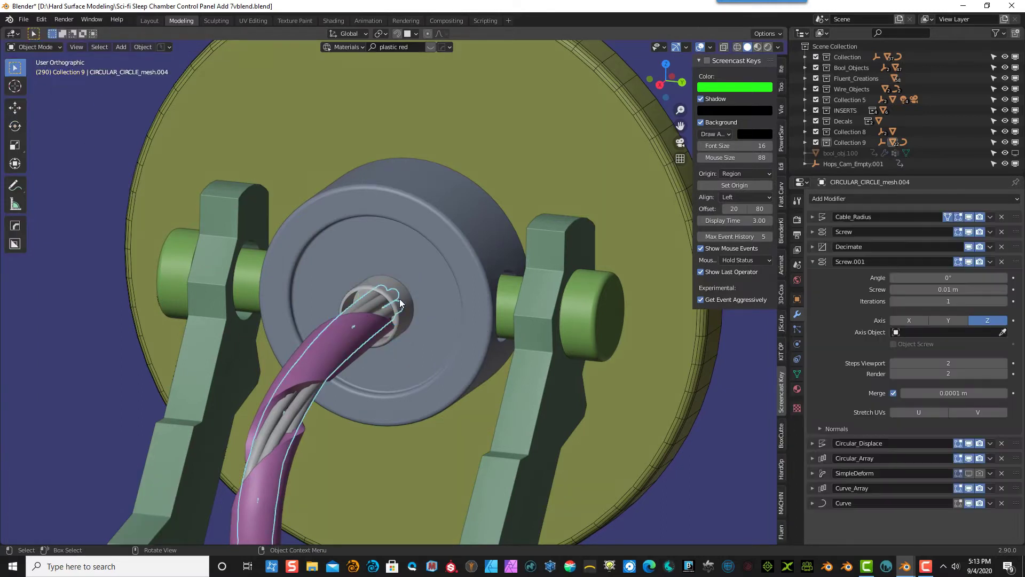
left_click(367, 288)
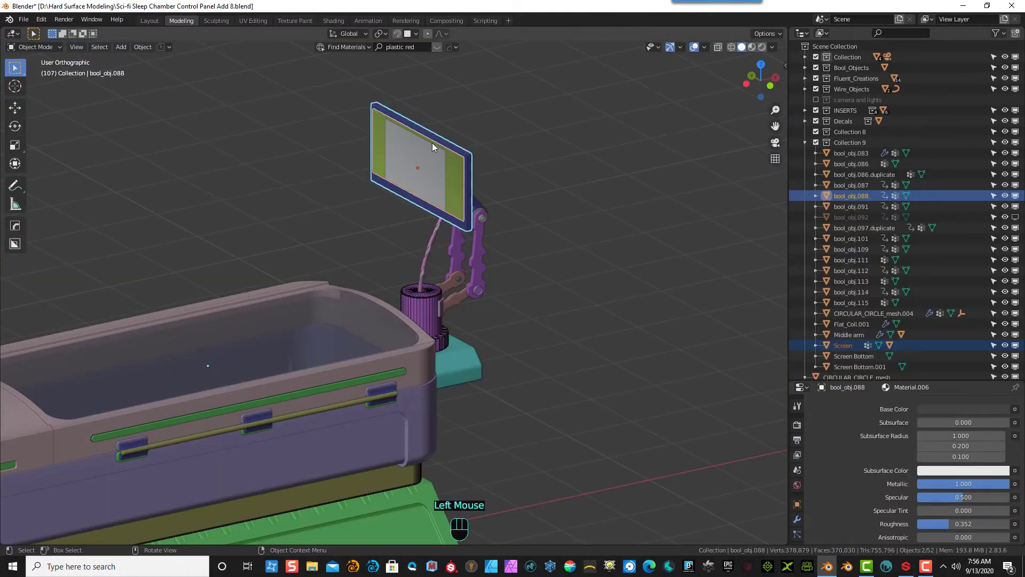
- Copy the two selected control panel screen objects and open a second Blender window with a new General scene
key("ctrl")
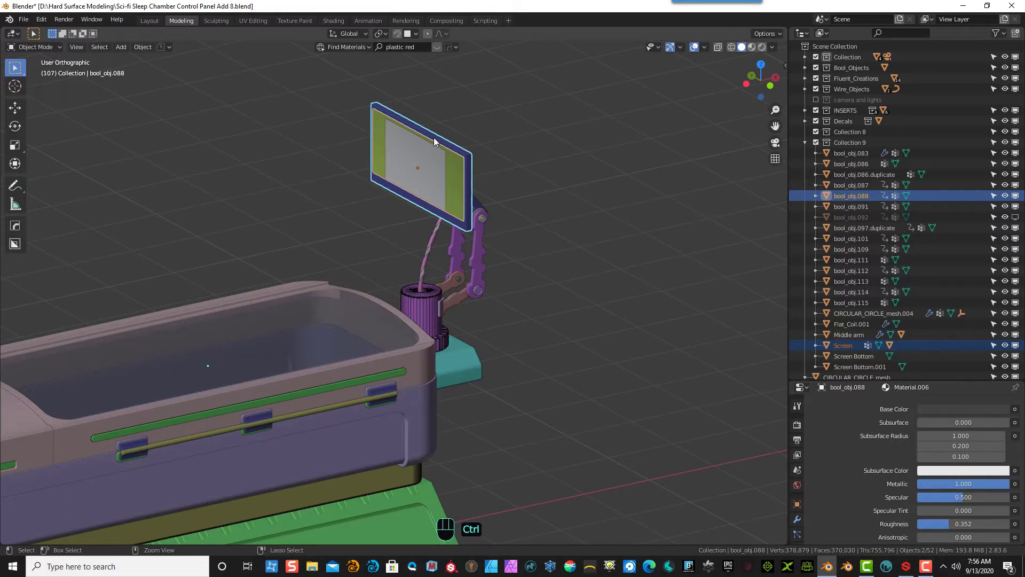
key("ctrl+c")
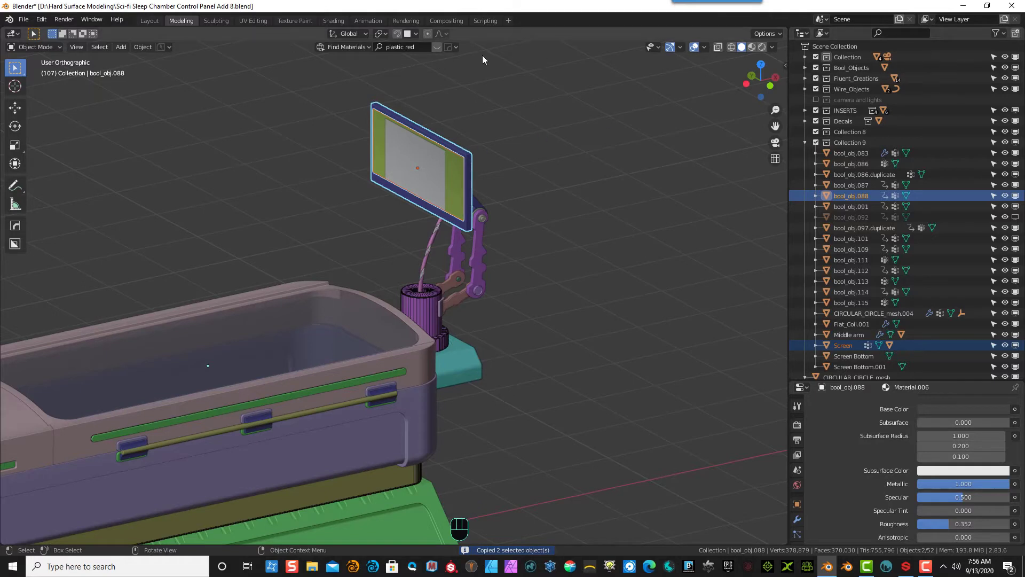
middle_click(827, 567)
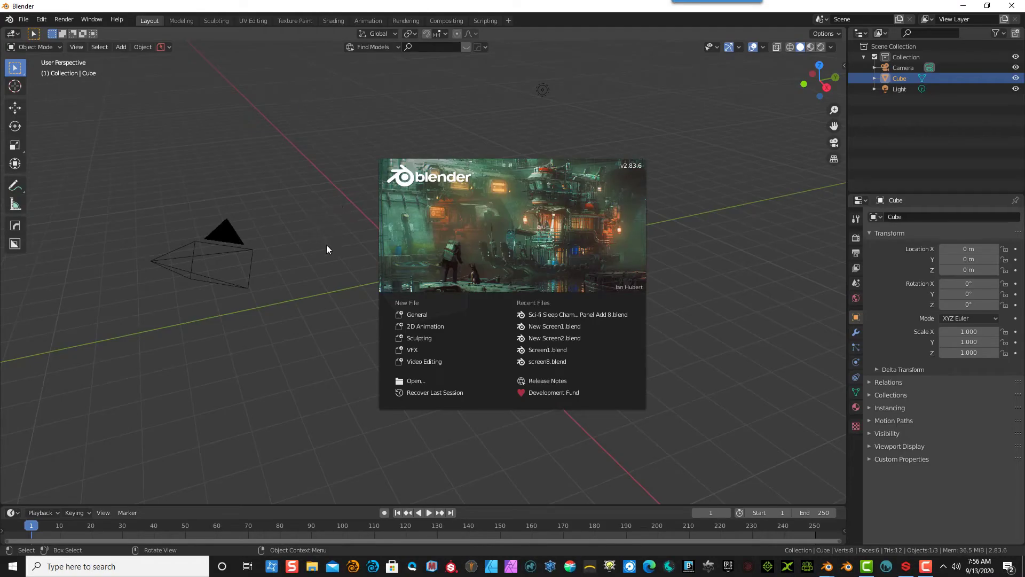
left_click(409, 315)
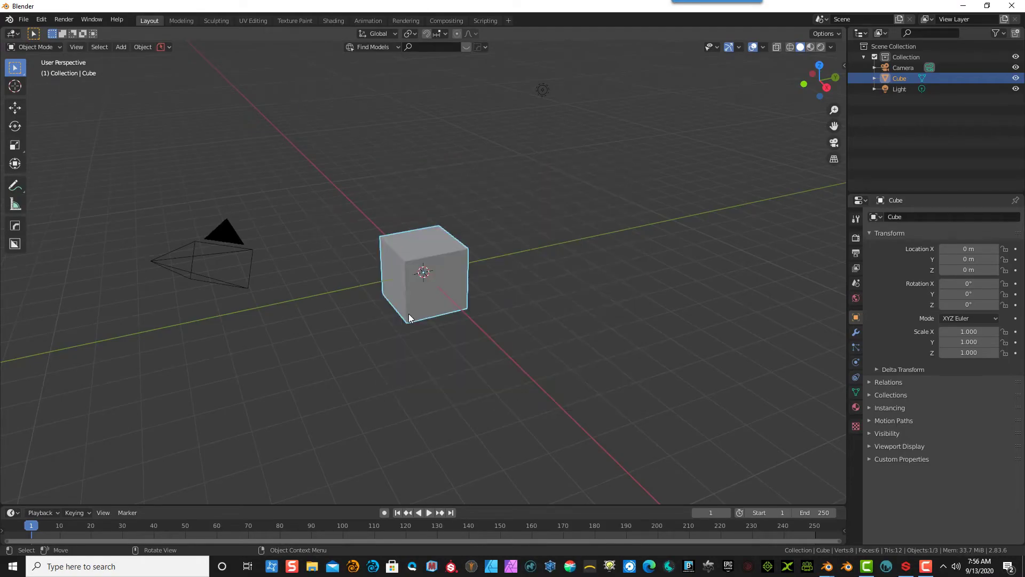
- Delete the default cube and hide the camera and light
key("Delete")
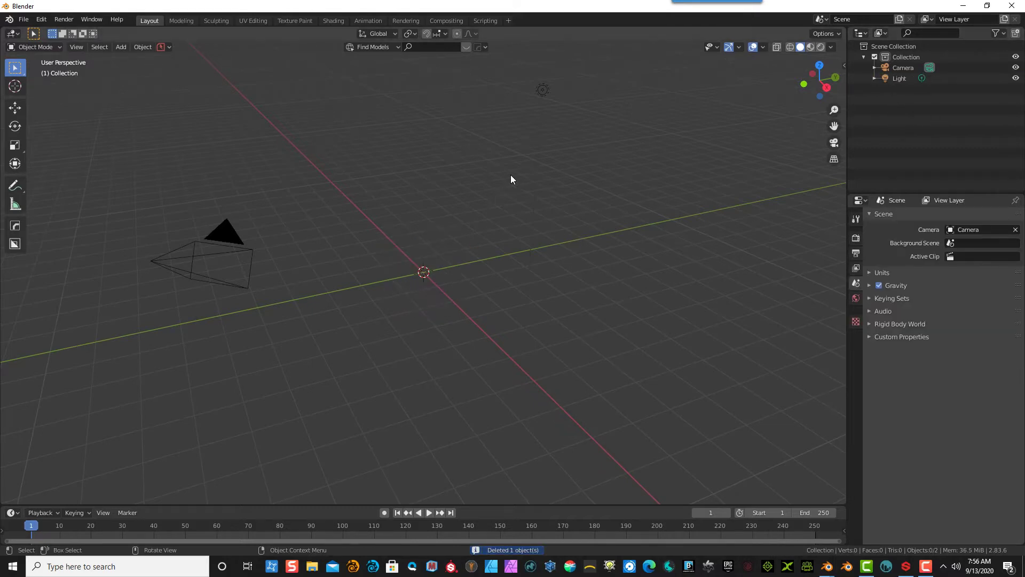
left_click_drag(610, 80, 127, 268)
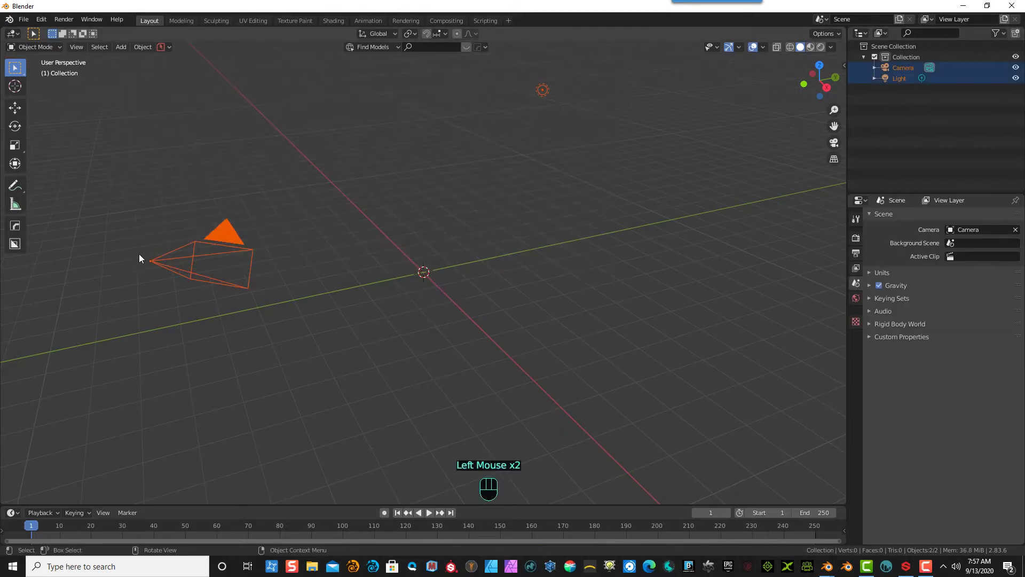
key("h")
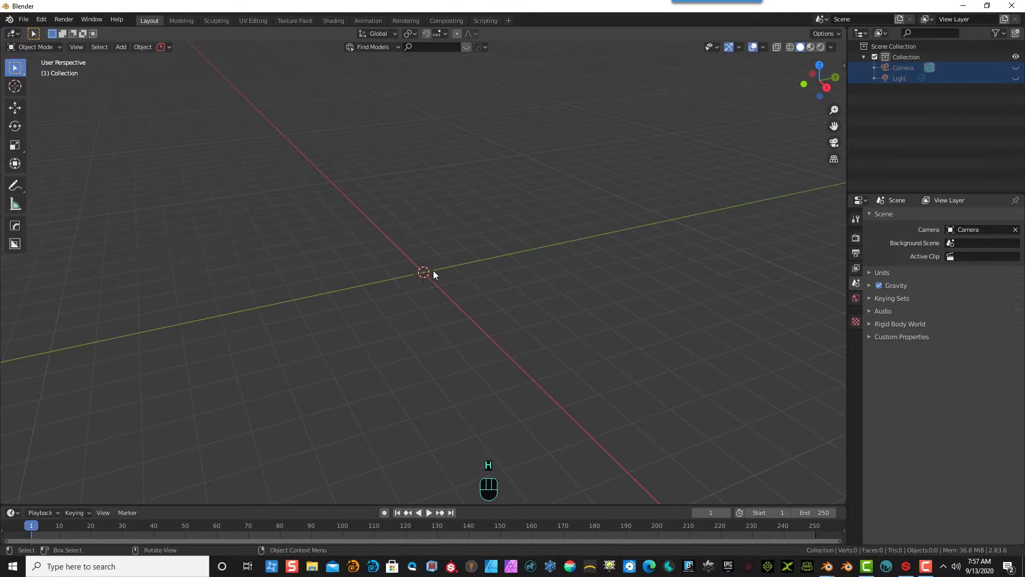
- Paste the copied screen objects into the scene's default Collection
left_click(911, 57)
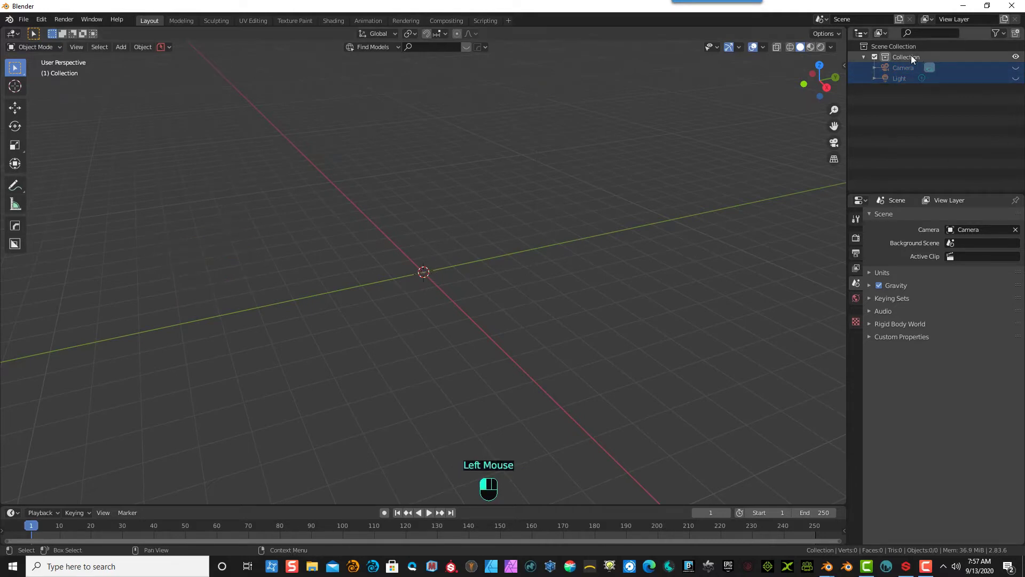
right_click(911, 56)
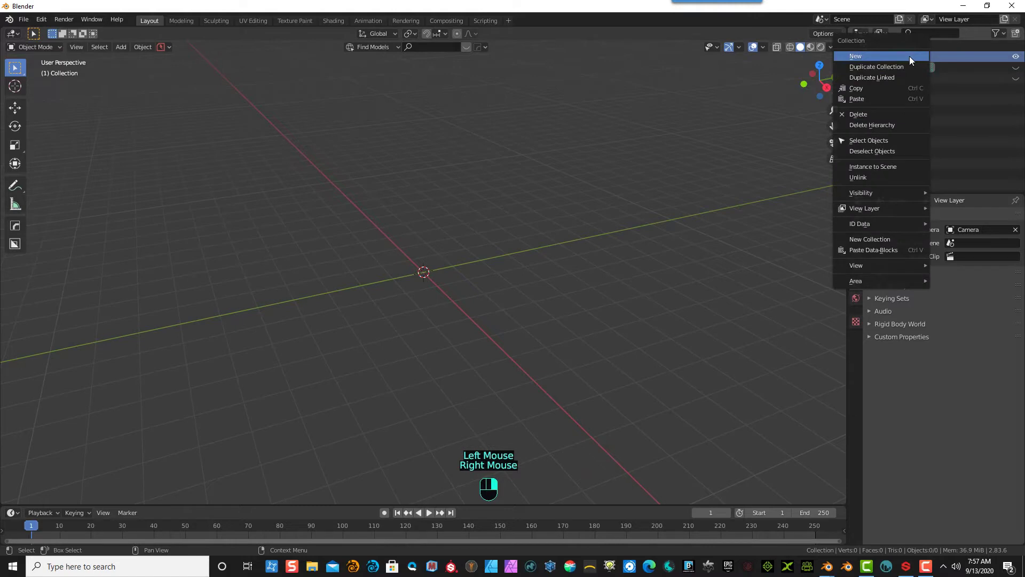
left_click(871, 99)
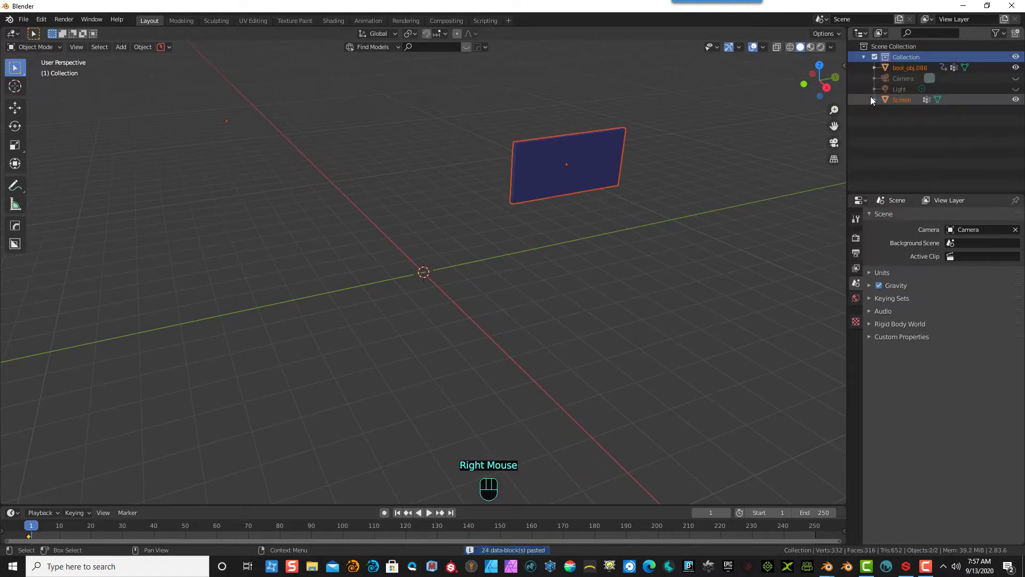
- Add a new collection to the scene and move the pasted bool_obj.088 and Screen objects into it
right_click(908, 47)
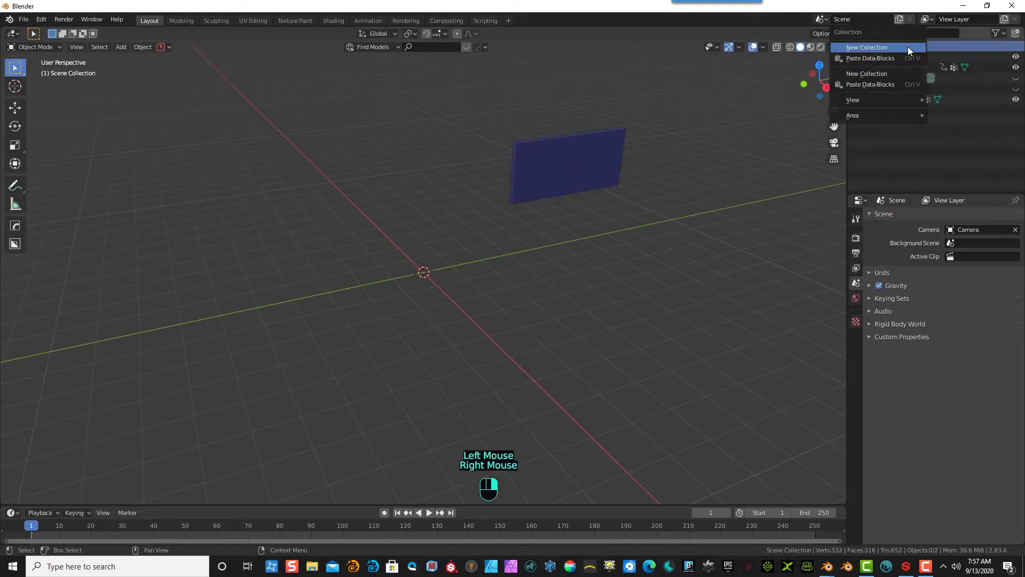
left_click(908, 47)
left_click(904, 110)
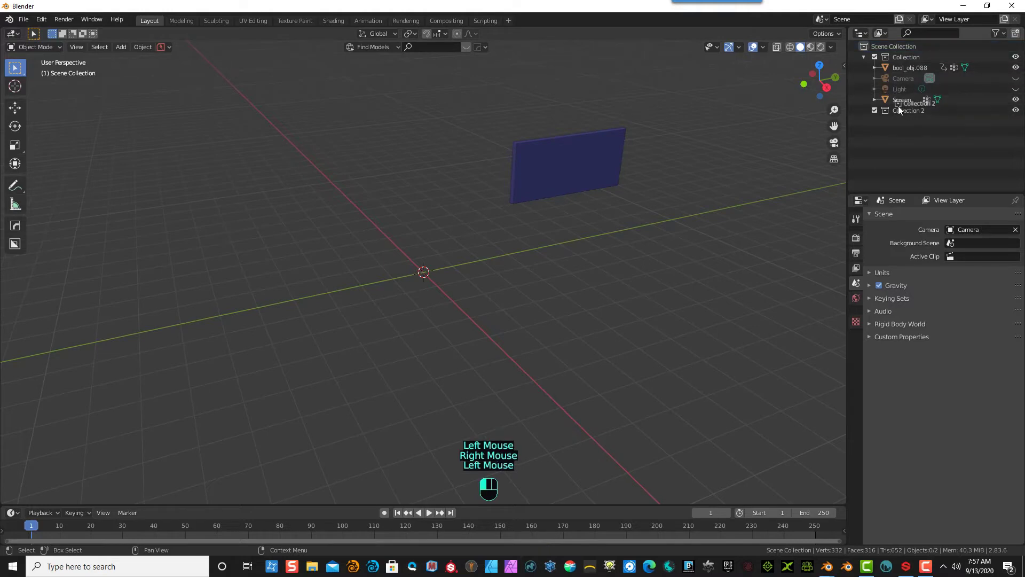
left_click_drag(902, 78, 905, 110)
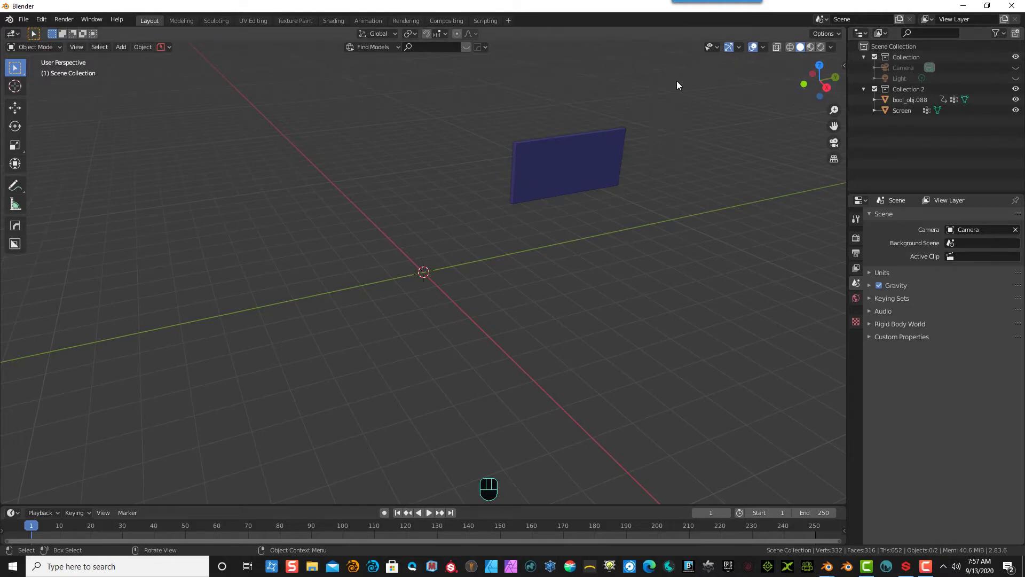
- Select both screen objects and set their origins to the 3D cursor at the world center
left_click_drag(677, 85, 490, 238)
middle_click_drag(490, 239, 640, 245)
left_click(143, 47)
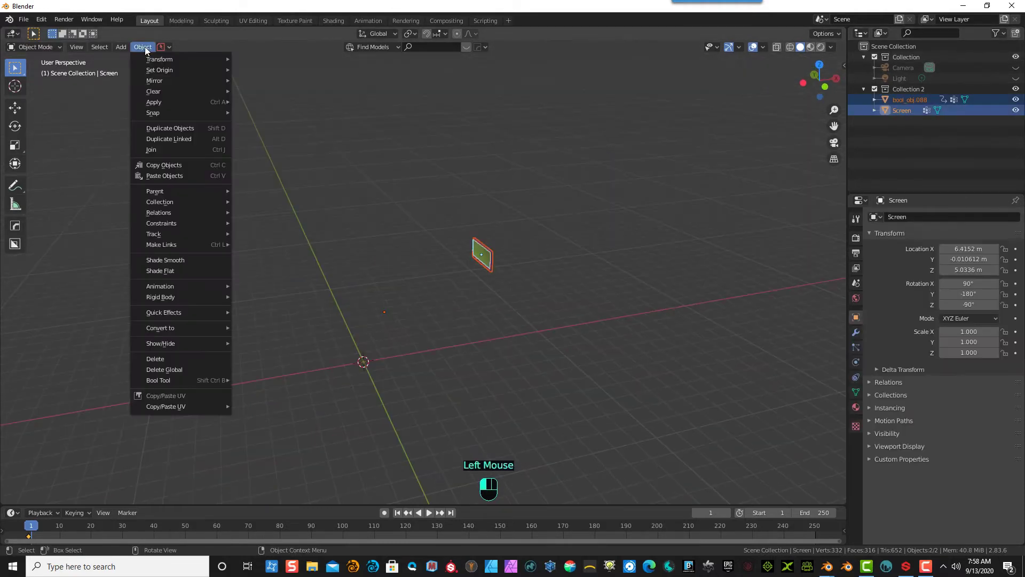
mouse_move(139, 59)
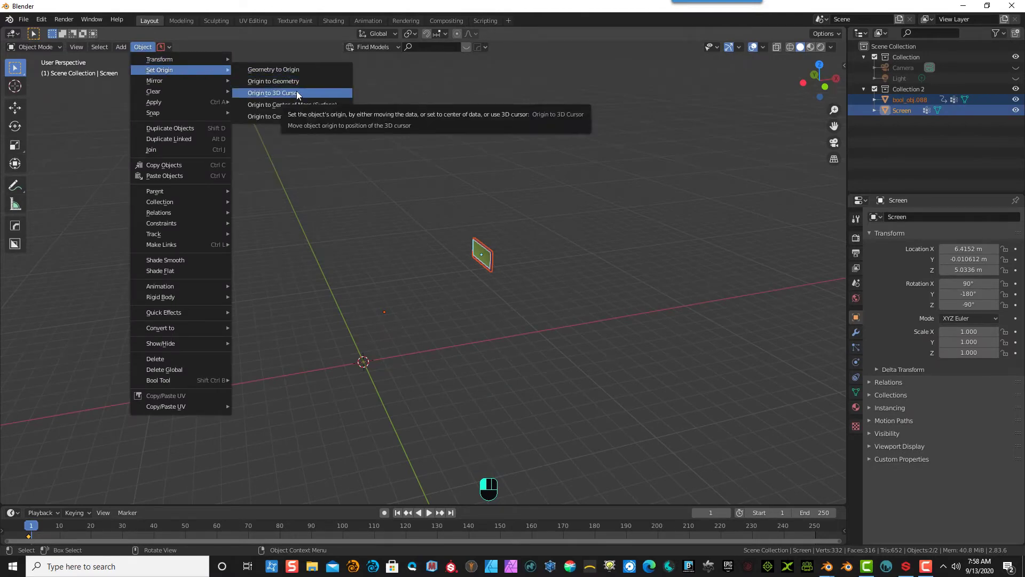
left_click(297, 92)
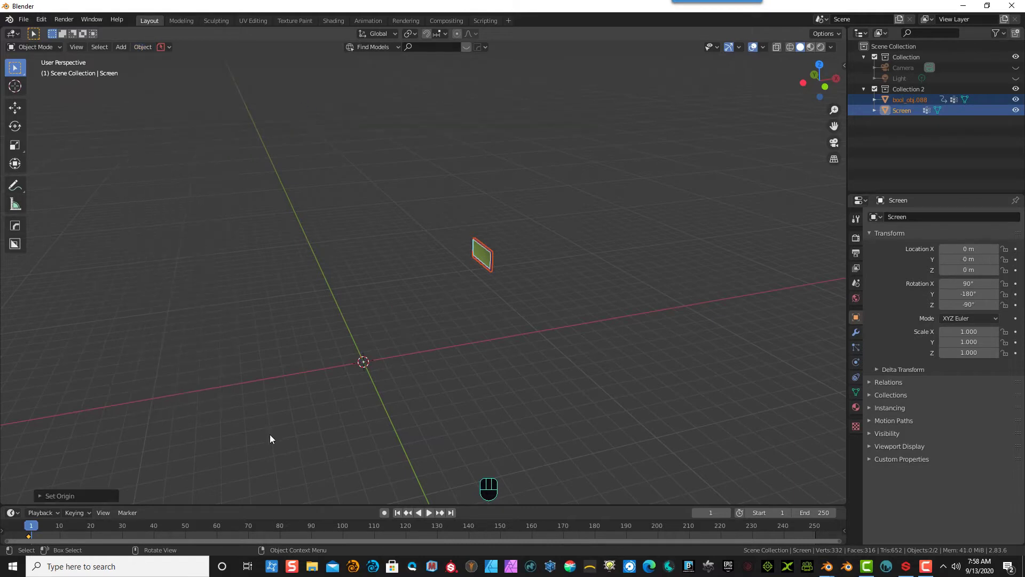
- Move the geometry of both screen objects to their origins at the world center
left_click(142, 48)
left_click(143, 48)
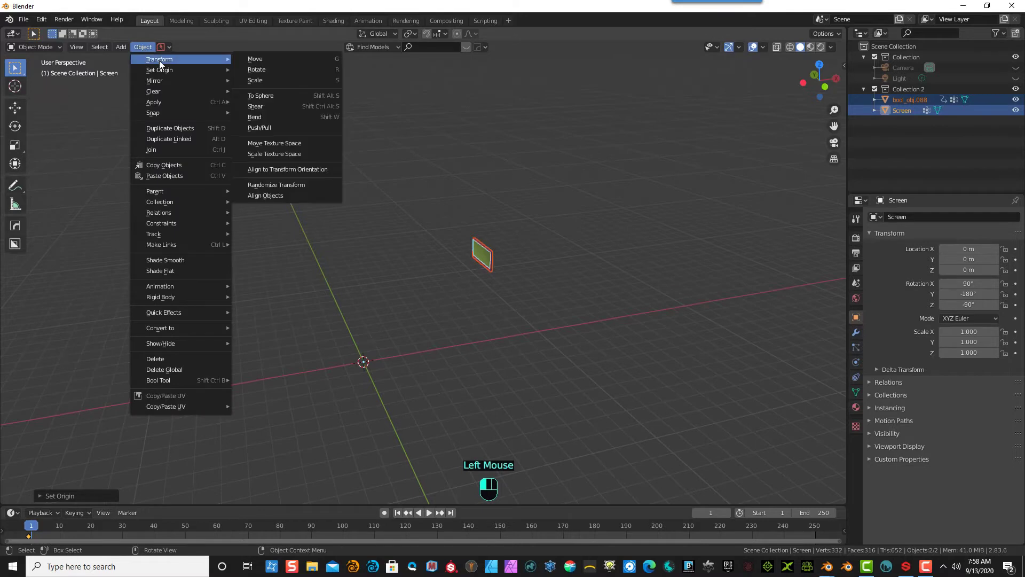
mouse_move(204, 71)
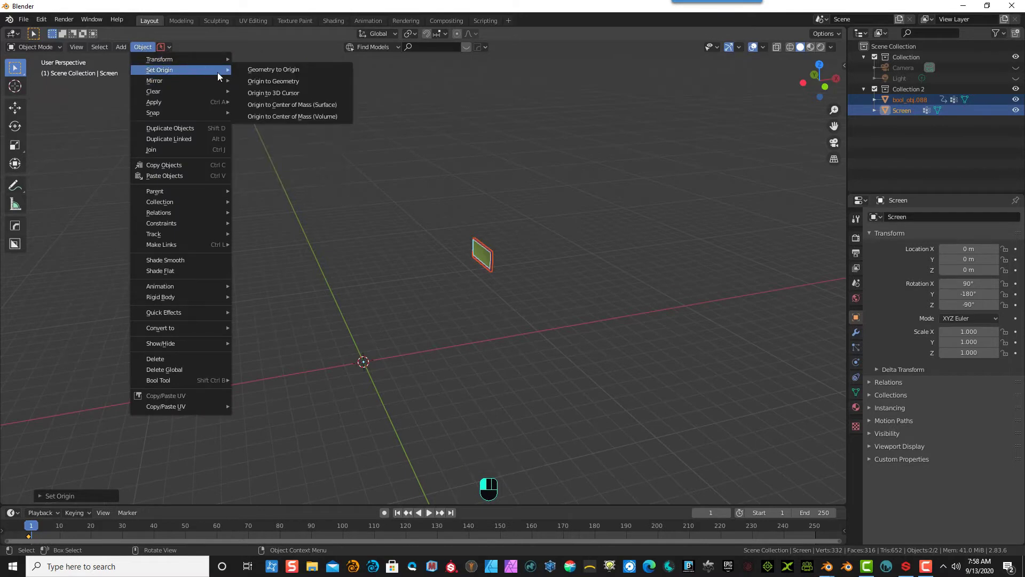
left_click(284, 71)
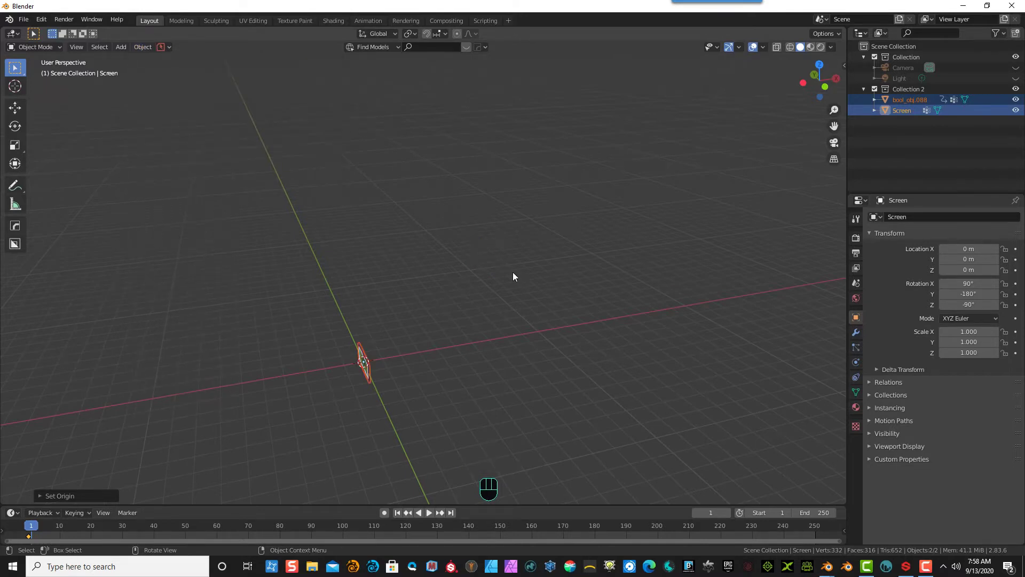
middle_click_drag(512, 276, 567, 258)
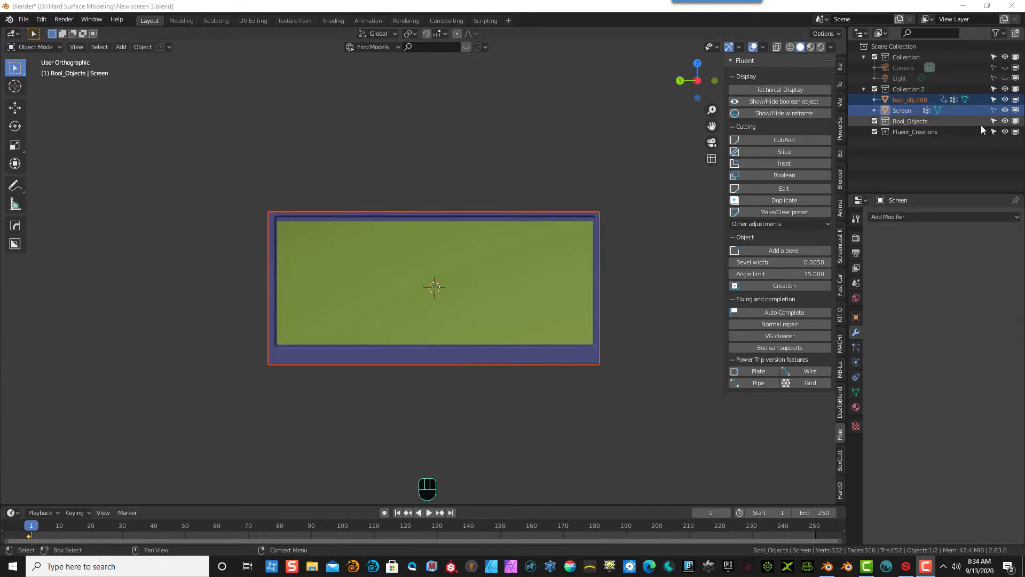
- Delete the empty Bool_Objects and Fluent_Creations collections, and start a Fluent Creation in the Right Orthographic view
right_click(914, 118)
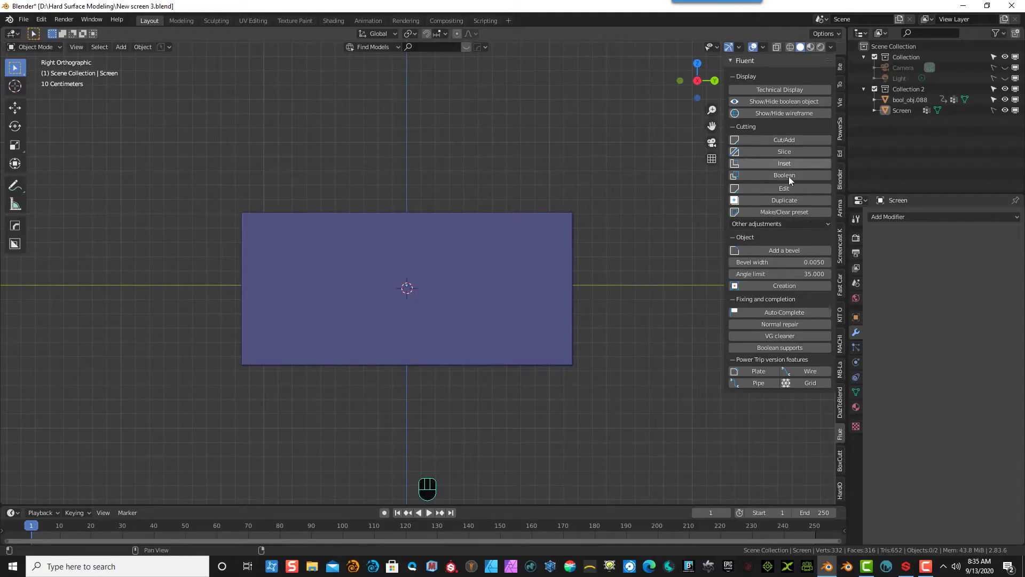
left_click(775, 285)
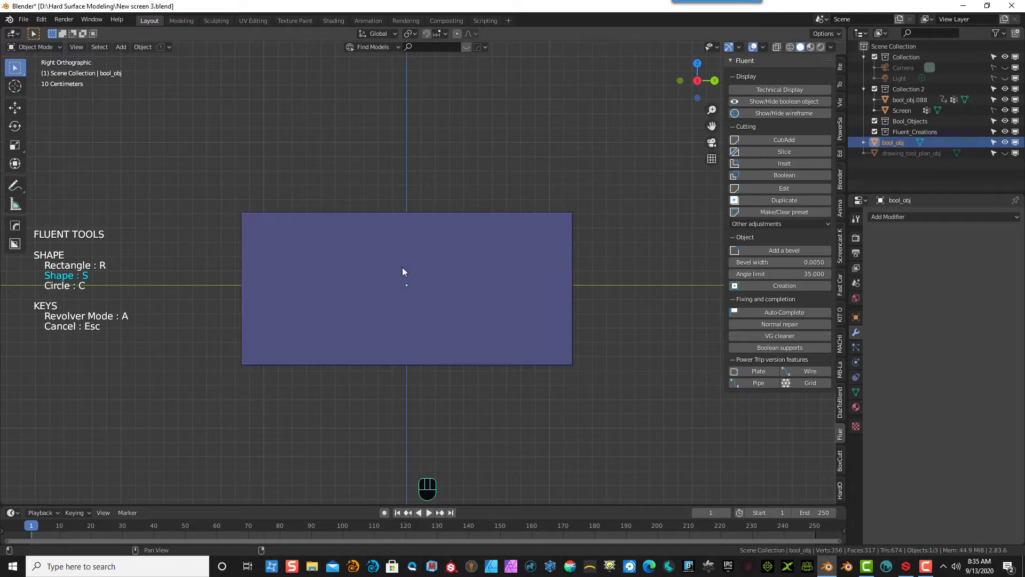
- Display the Fluent drawing grid centered on the panel, set its resolution to 40, and scale it slightly wider than the panel
right_click(406, 286)
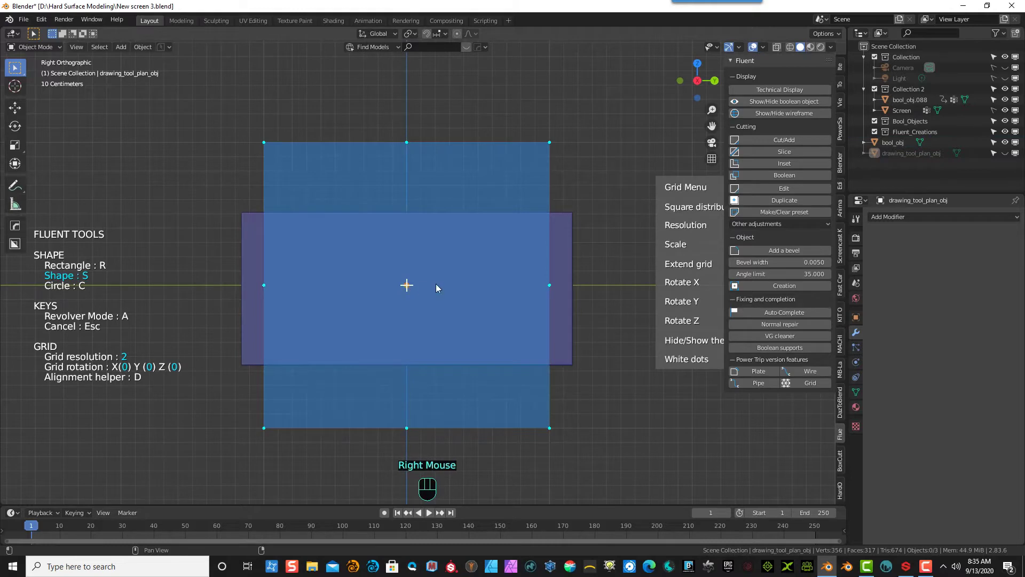
left_click(687, 245)
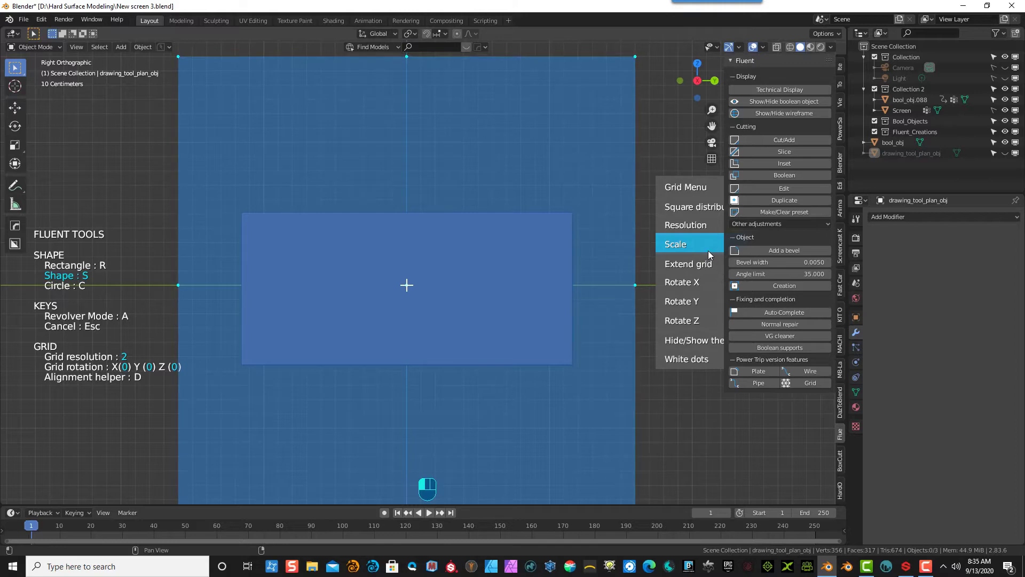
left_click(692, 227)
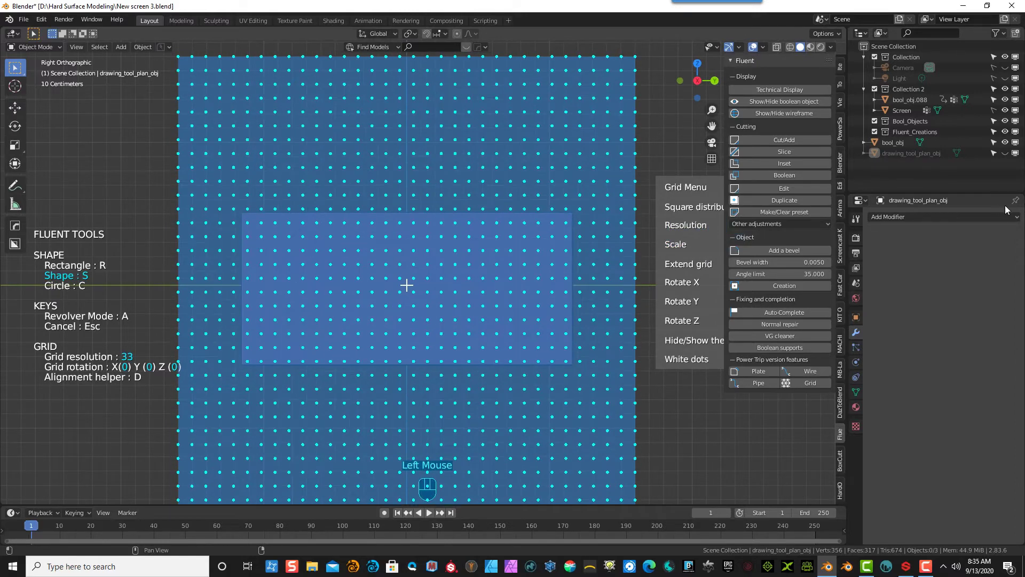
left_click(668, 228)
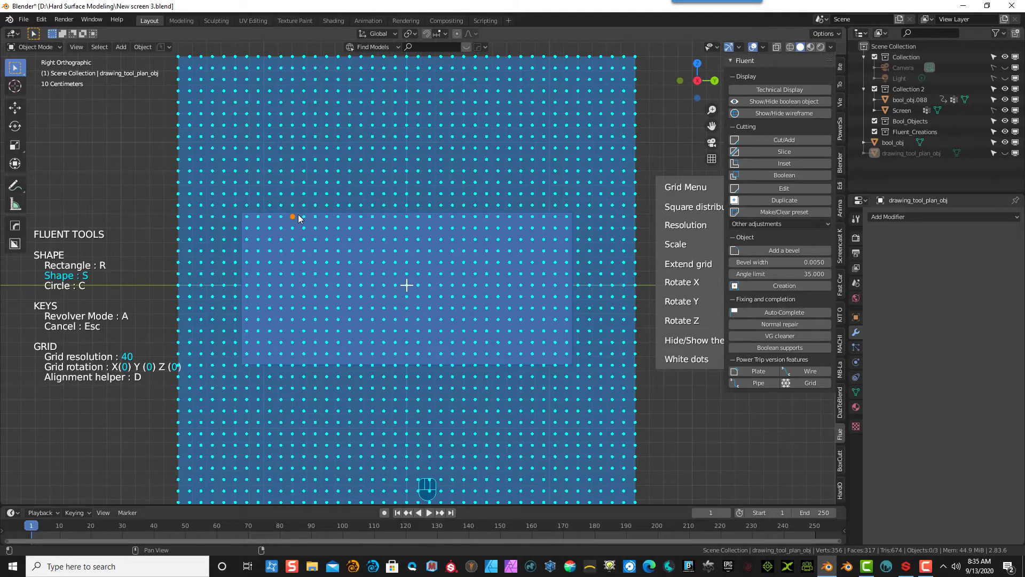
left_click(670, 245)
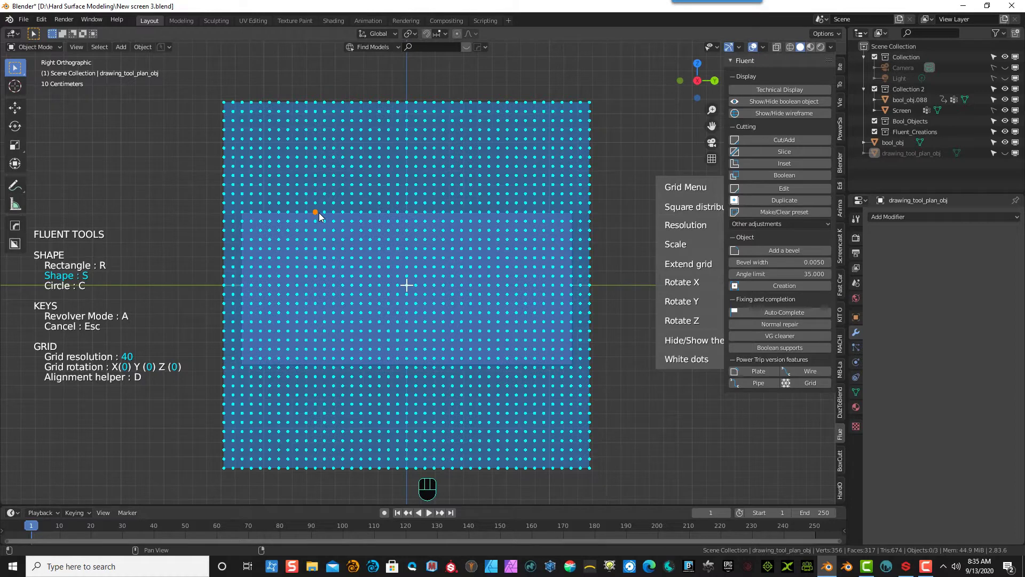
- Draw the left half of a shape outline from the panel's top center to its bottom center, with chamfered corners and a recessed side
left_click(408, 213)
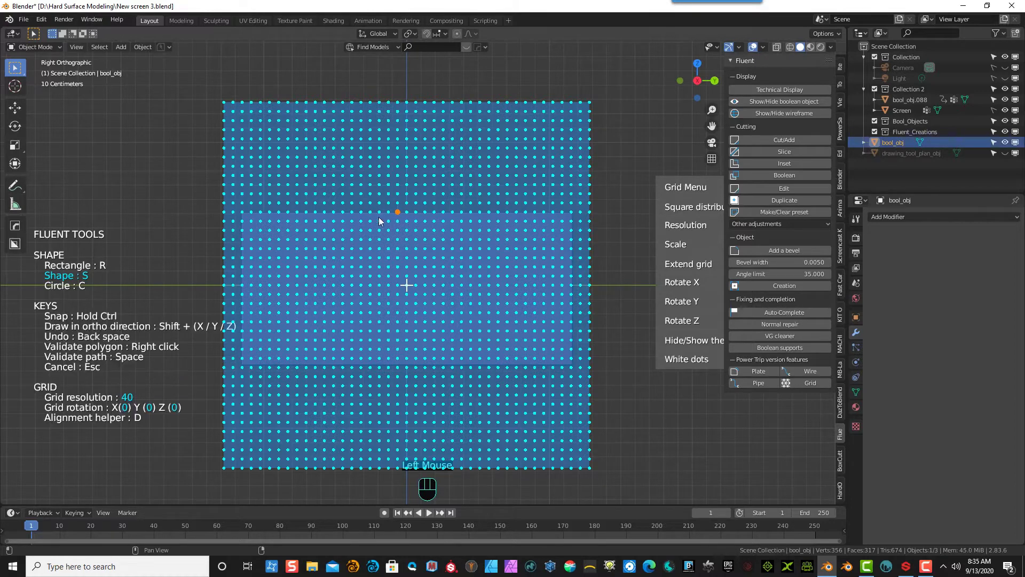
left_click(334, 212)
left_click(316, 231)
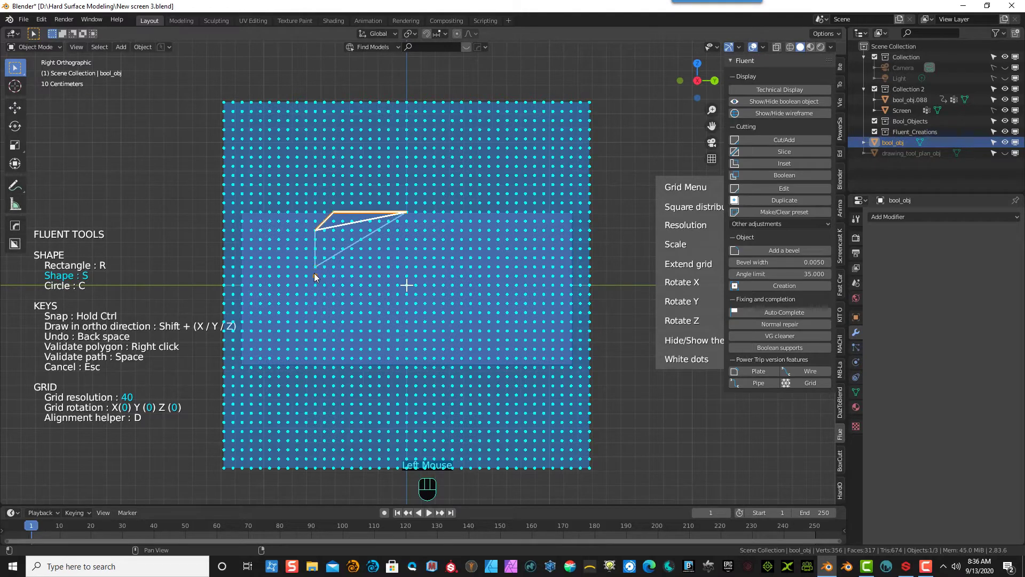
left_click(319, 243)
left_click(327, 248)
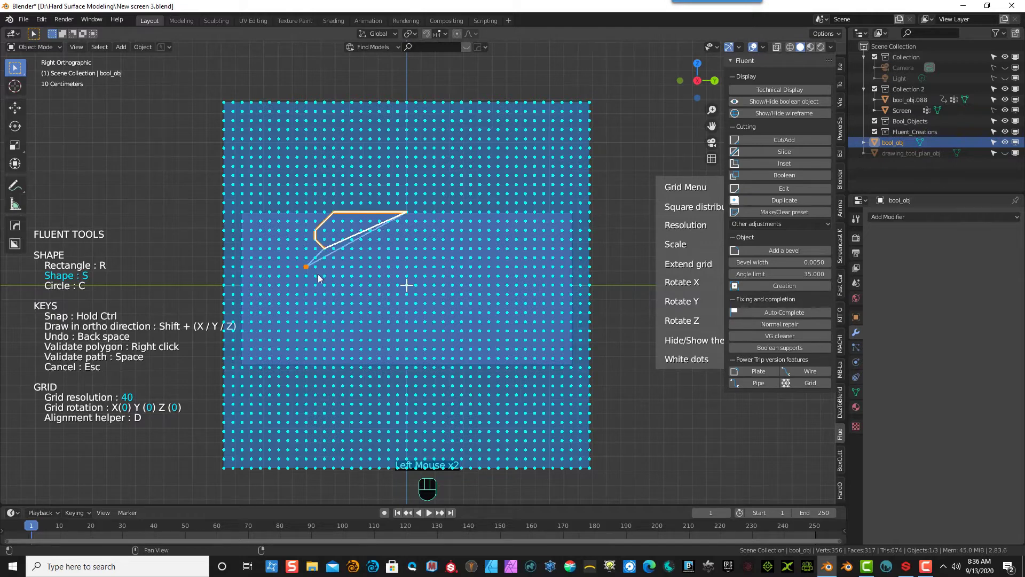
left_click(327, 330)
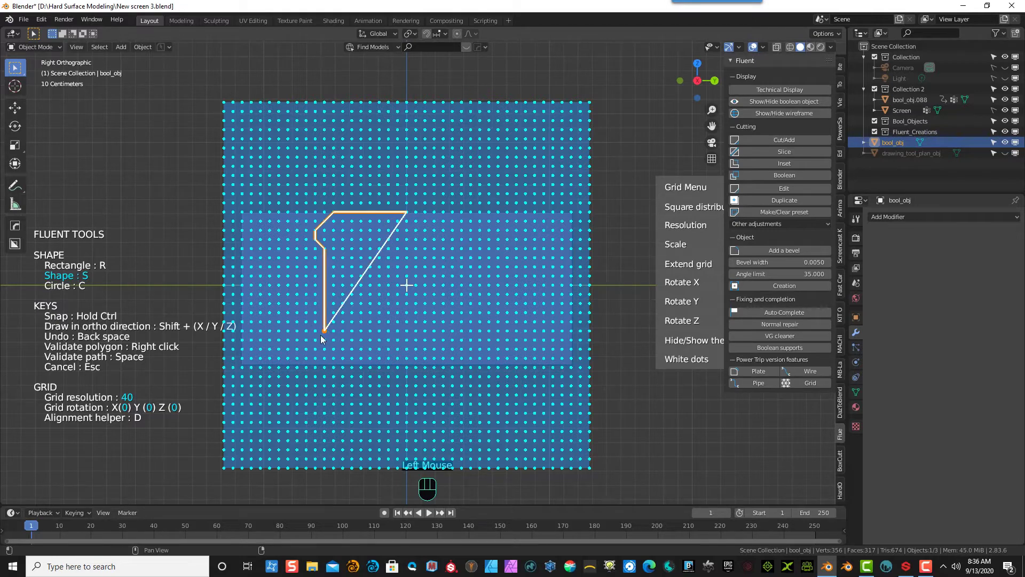
left_click(316, 339)
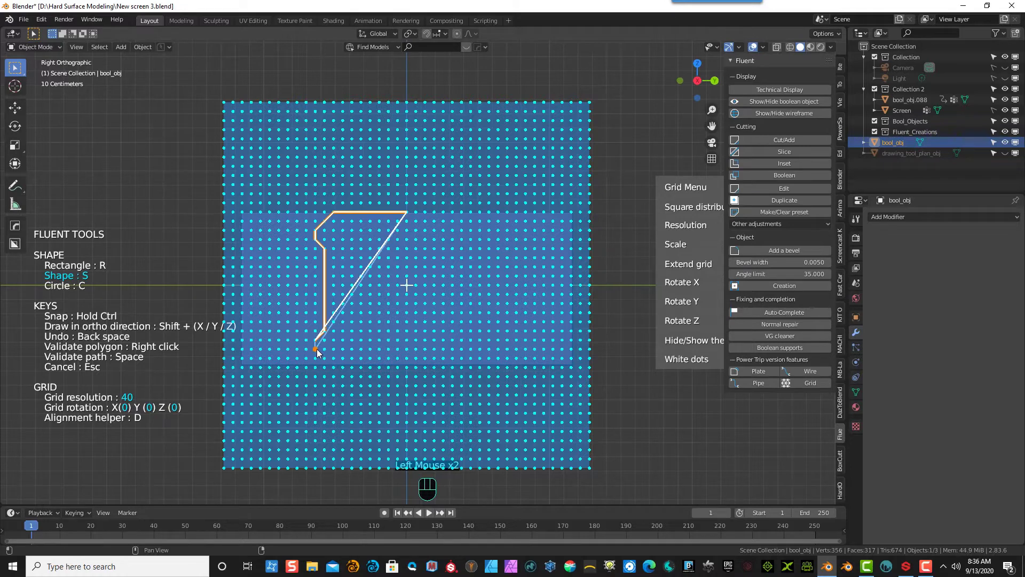
left_click(316, 356)
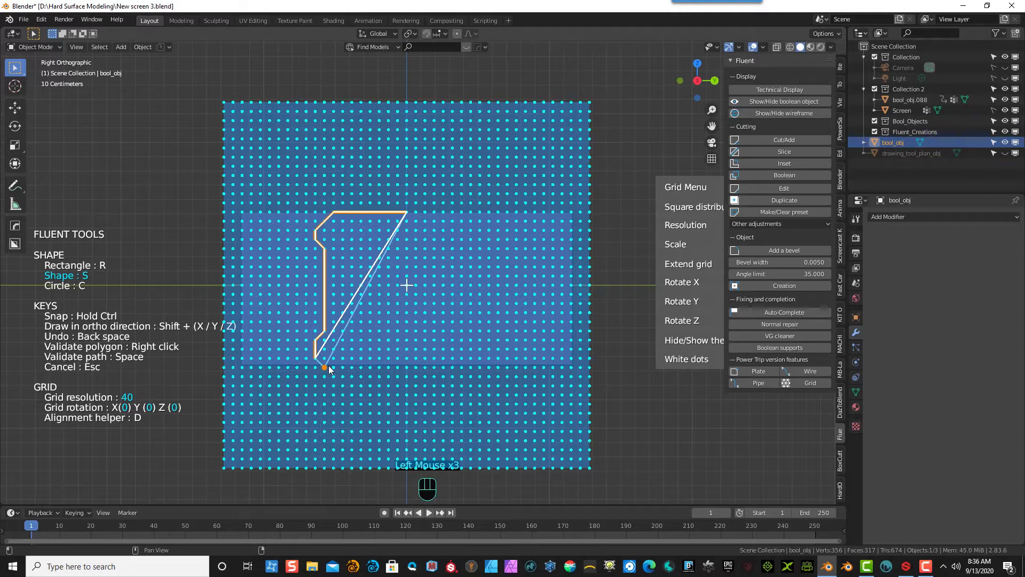
left_click(328, 367)
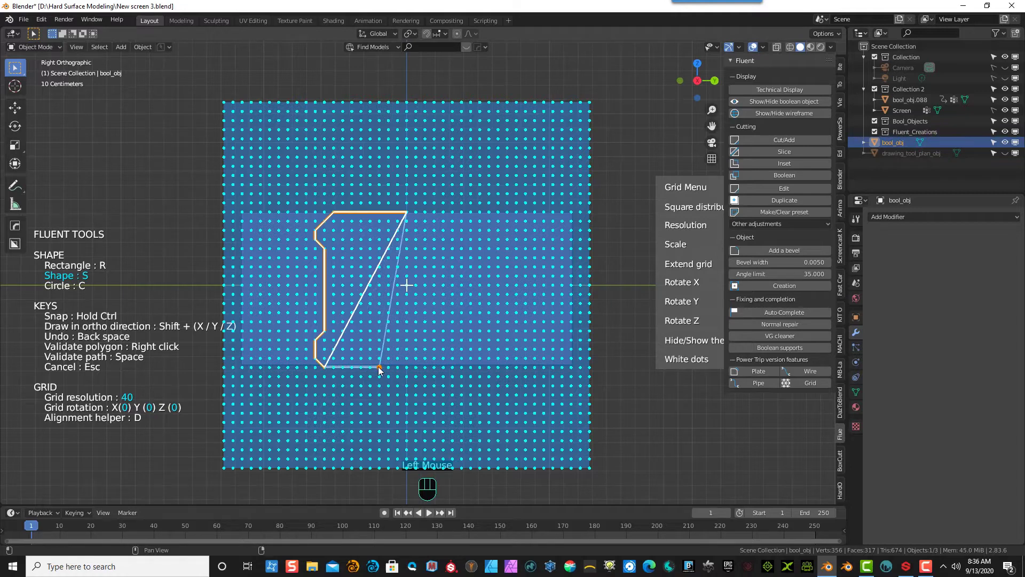
left_click(406, 372)
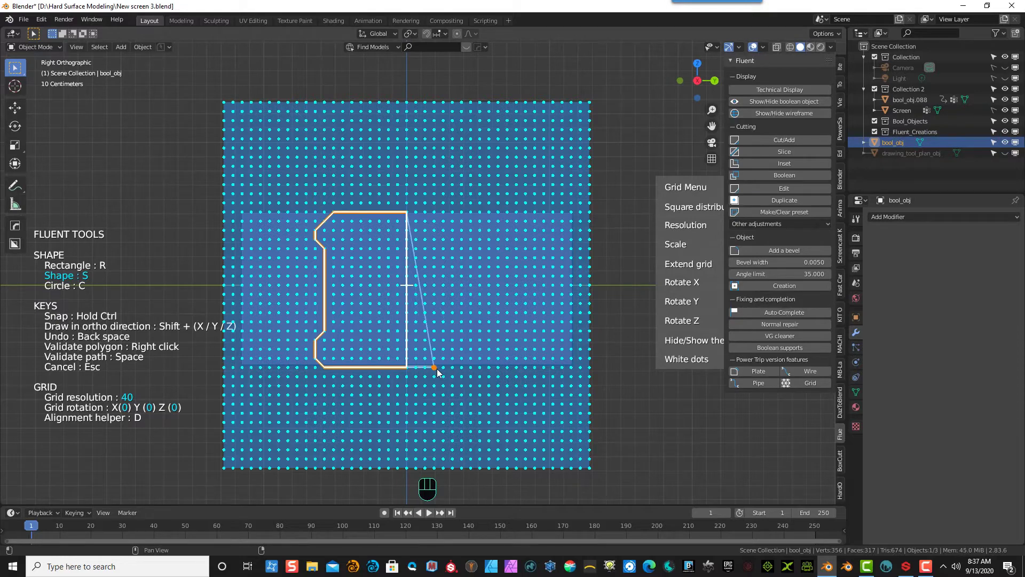
- Mirror the chamfered corners and recessed side along the right half of the outline, and validate the closed polygon
left_click(490, 368)
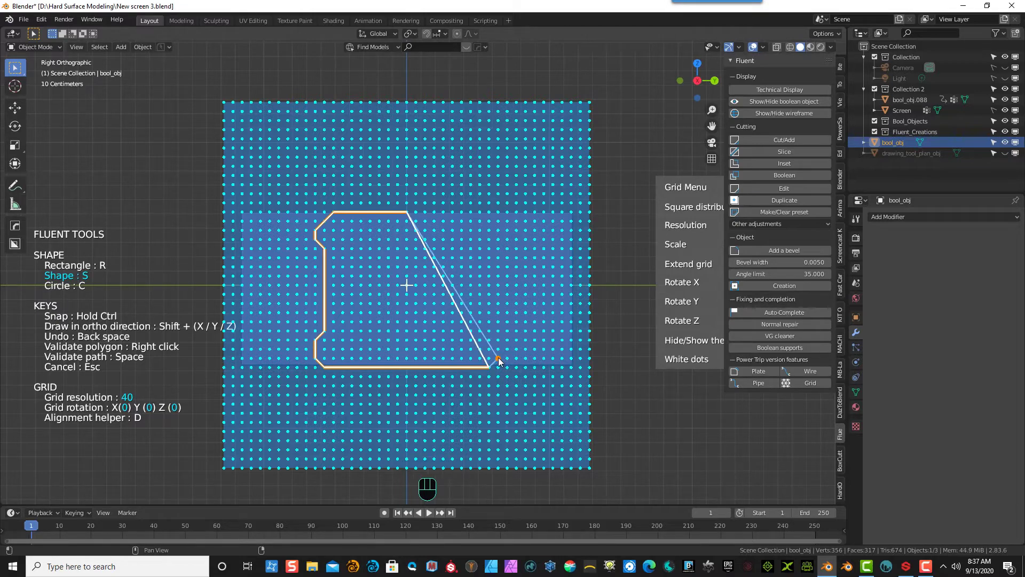
left_click(499, 358)
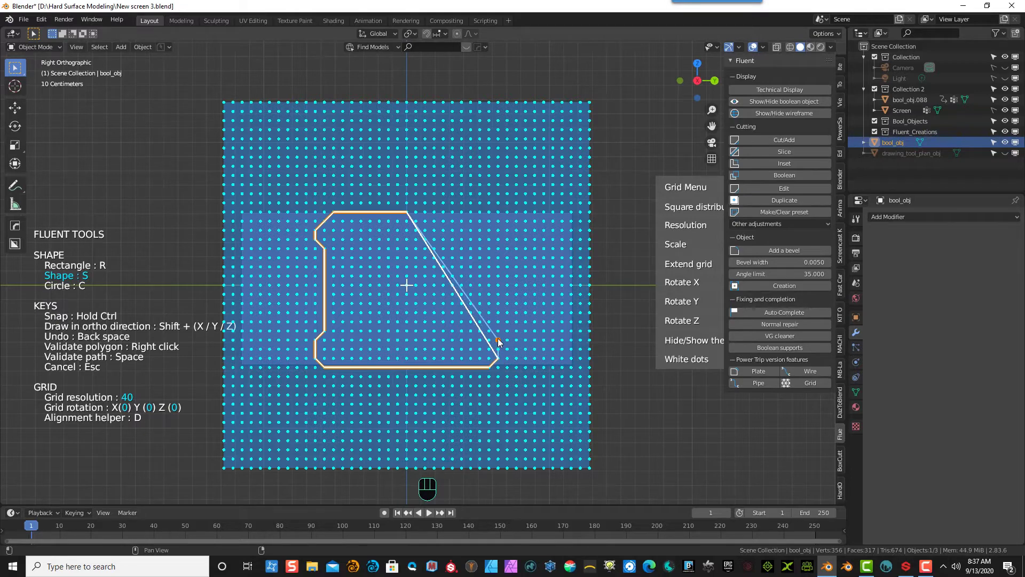
left_click(498, 342)
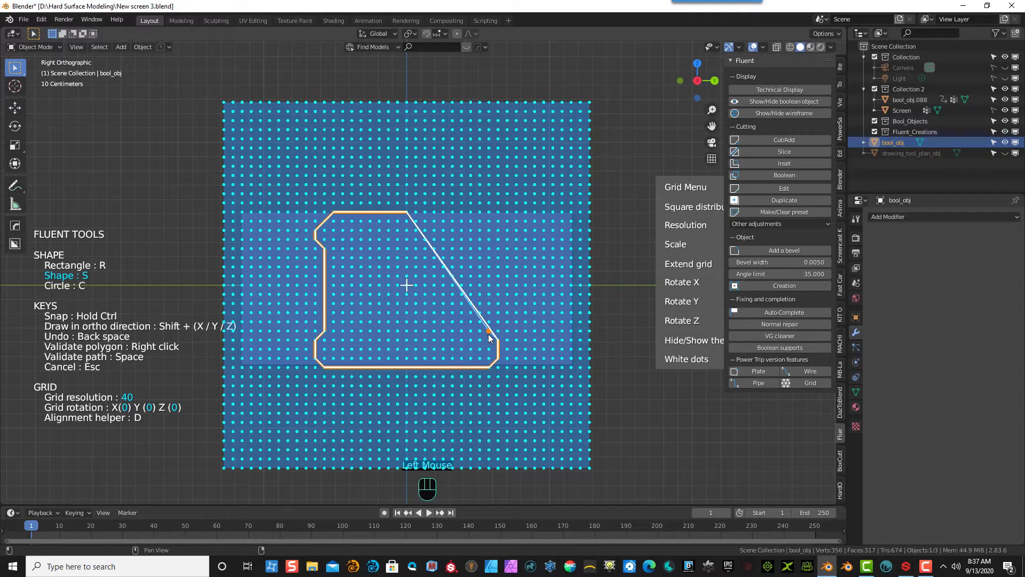
left_click(489, 330)
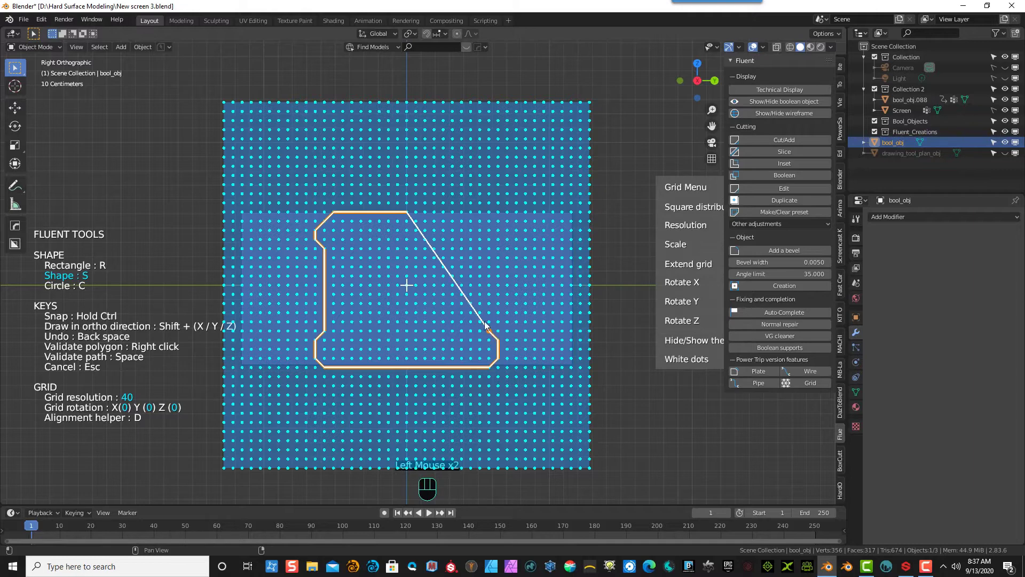
left_click(491, 248)
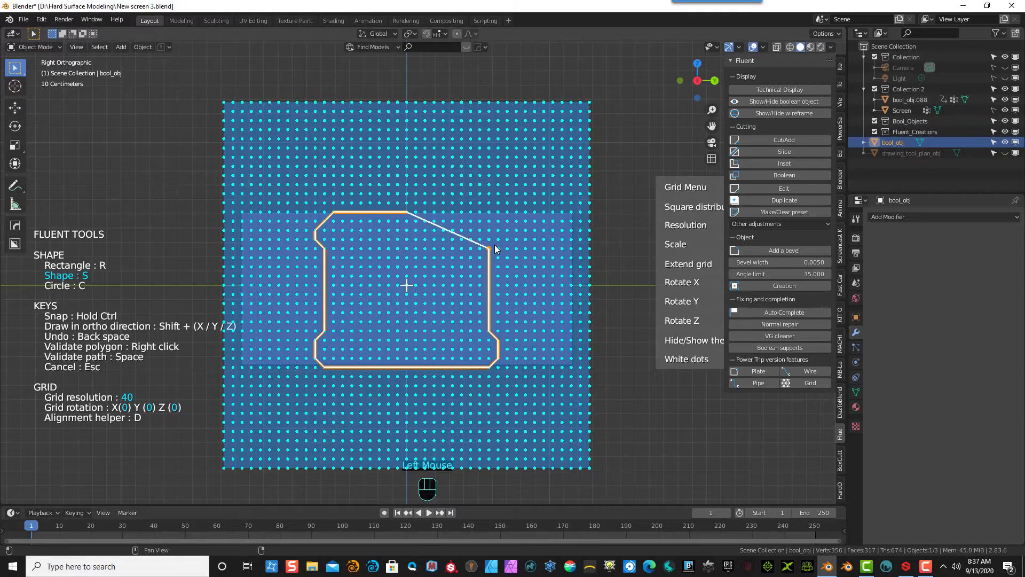
left_click(499, 238)
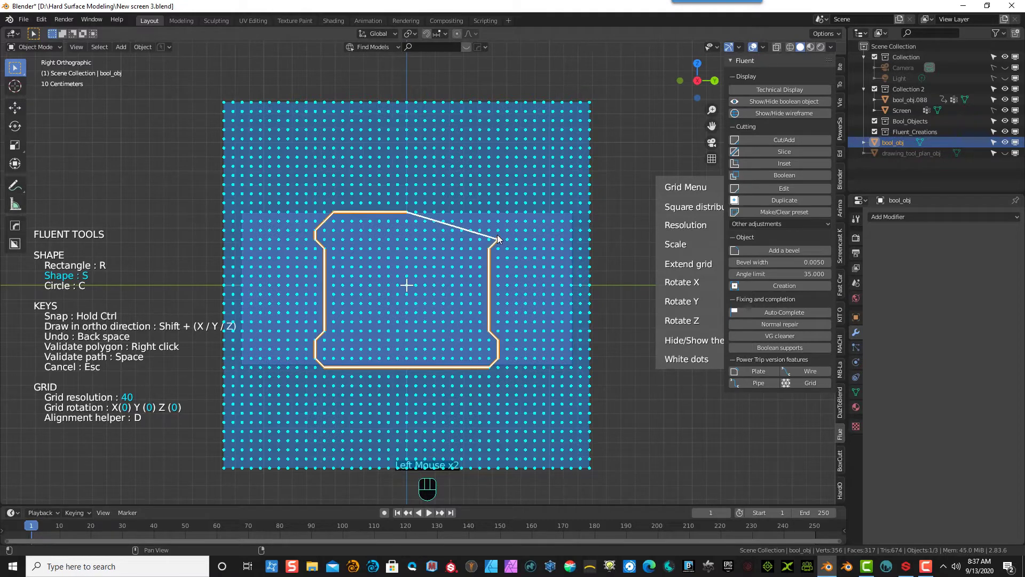
left_click(498, 230)
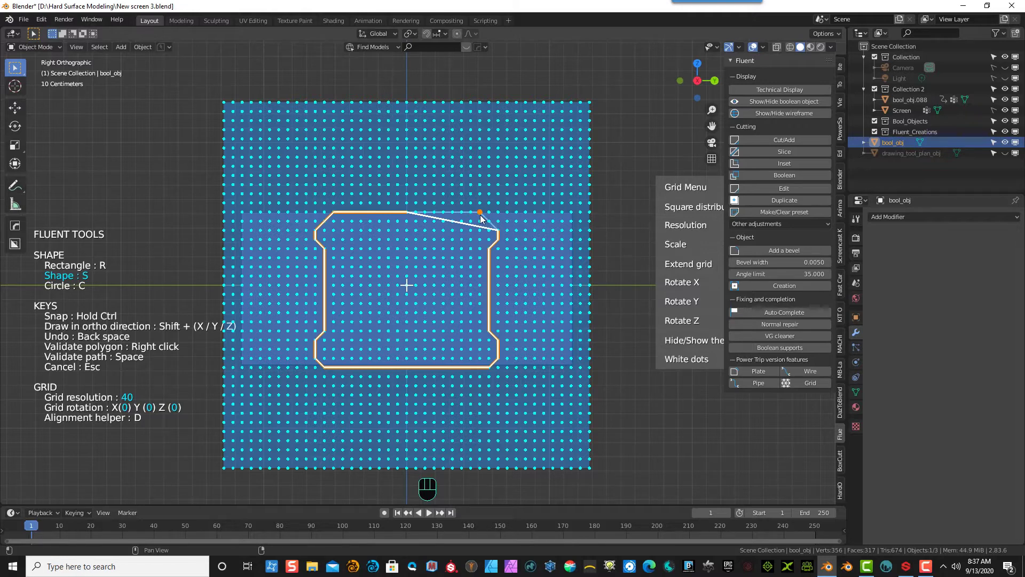
left_click(479, 213)
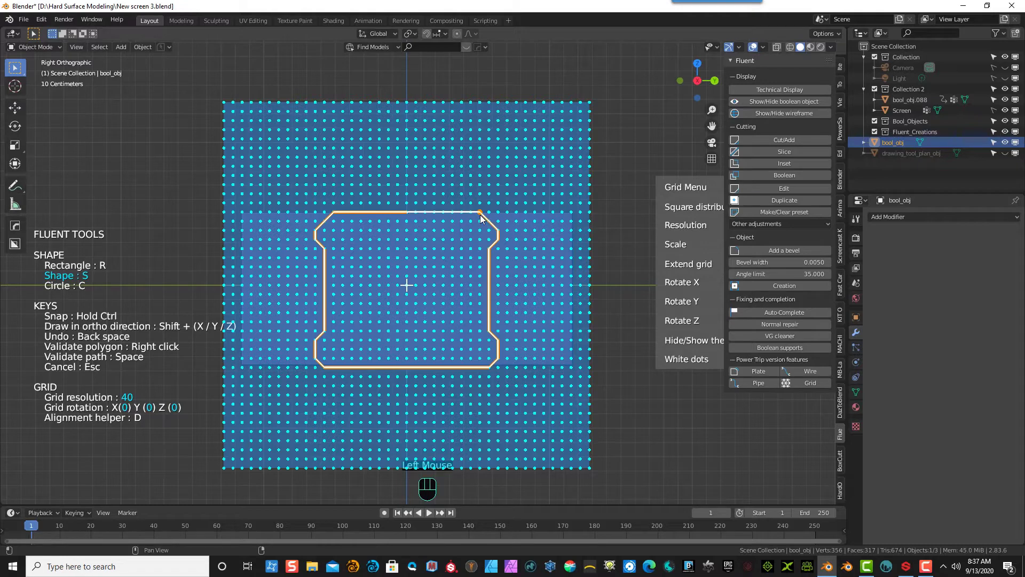
right_click(447, 213)
- Solidify the drawn shape to roughly the same thickness as the panel
middle_click_drag(449, 222, 528, 273)
left_click(415, 267)
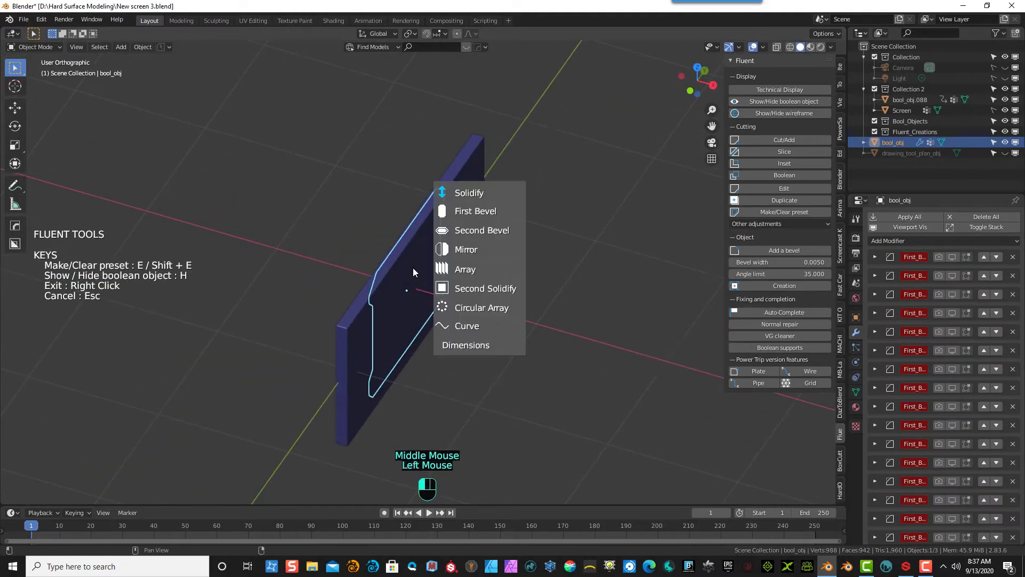
left_click(475, 196)
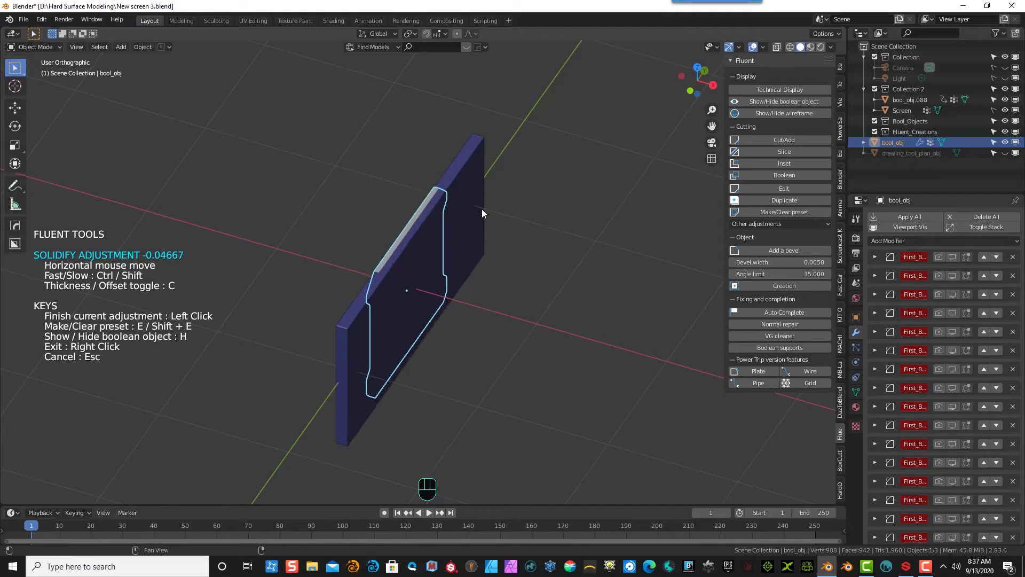
left_click(490, 202)
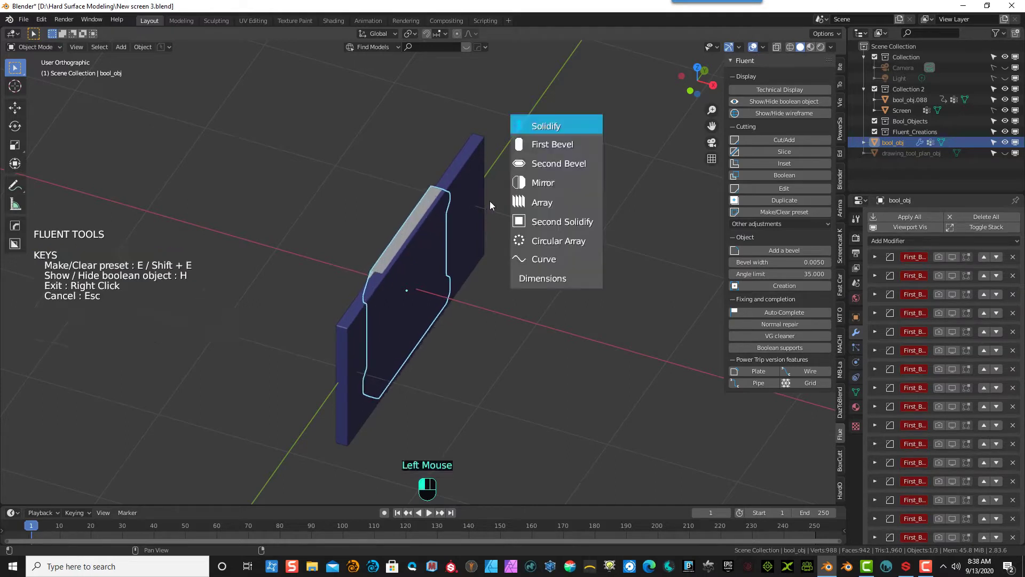
left_click(543, 125)
left_click(490, 258)
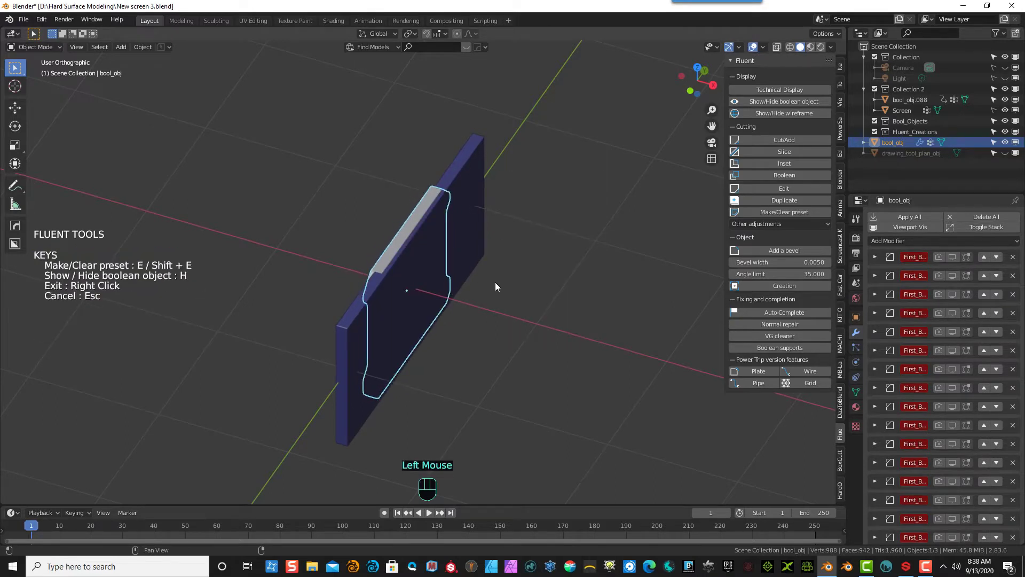
- Move the solidified shape about 0.022 m along X to line up with the panel's thickness, and finish the Fluent creation
key("KP_7")
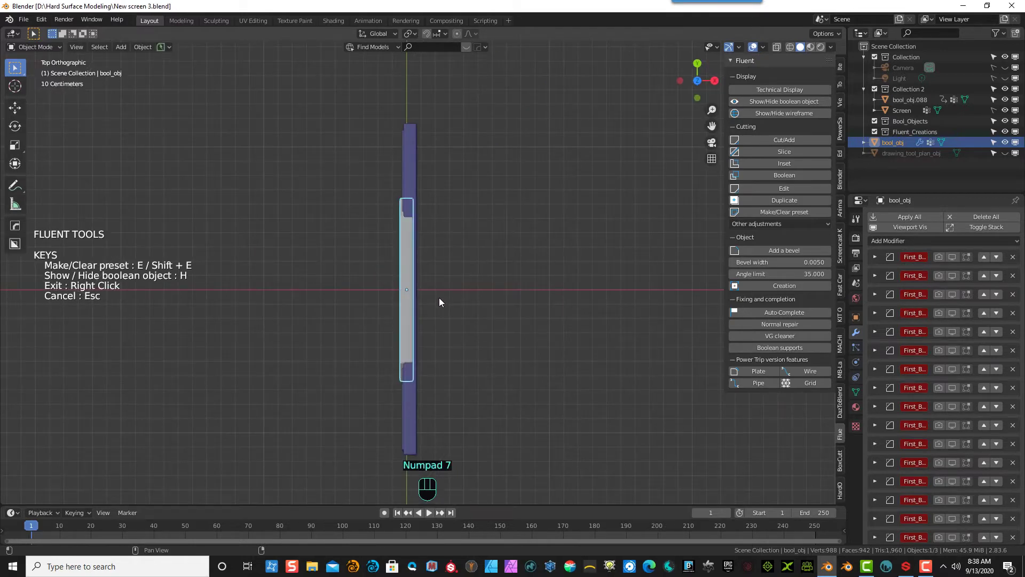
key("g")
key("x")
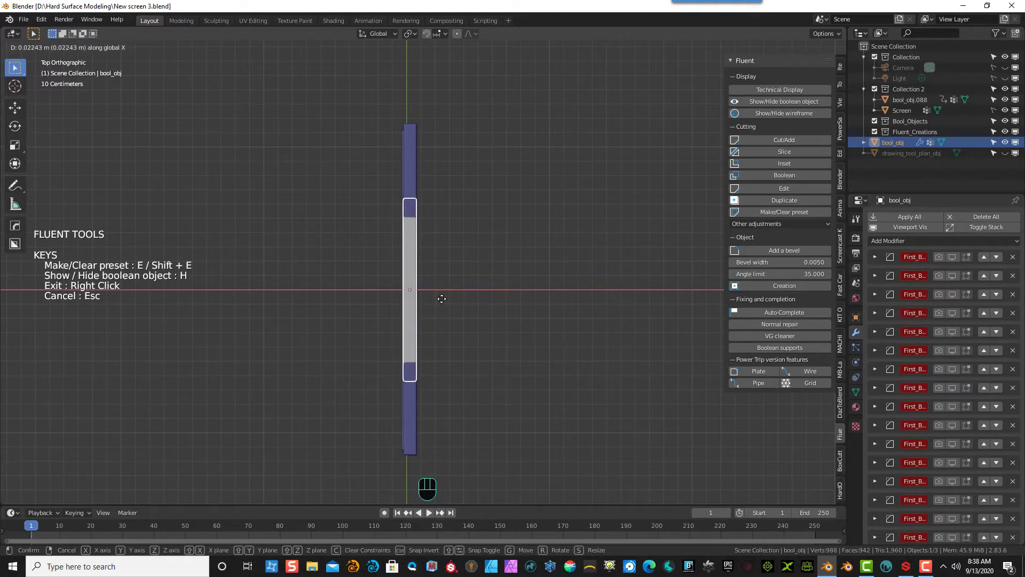
left_click(442, 298)
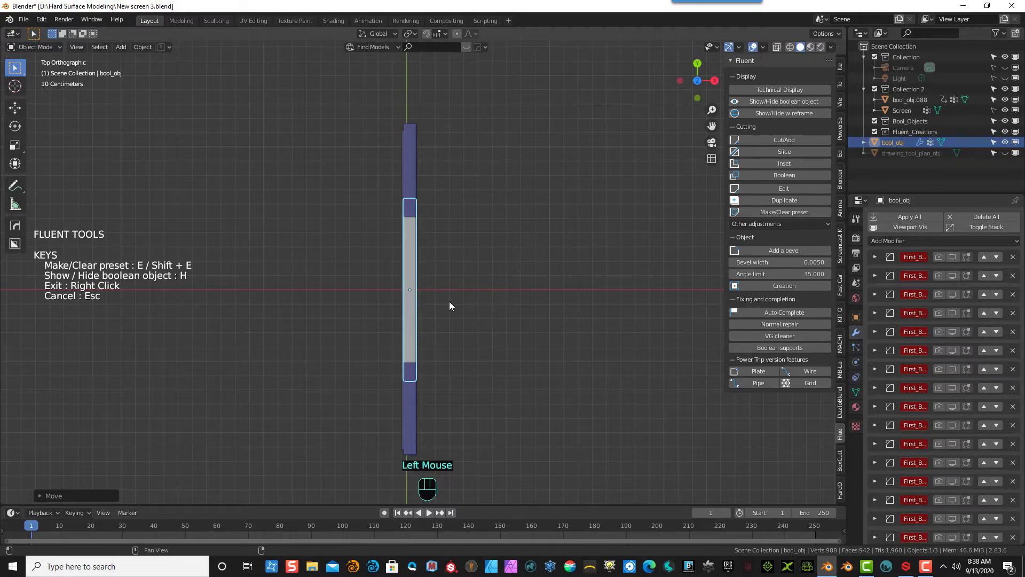
key("KP_1")
key("KP_3")
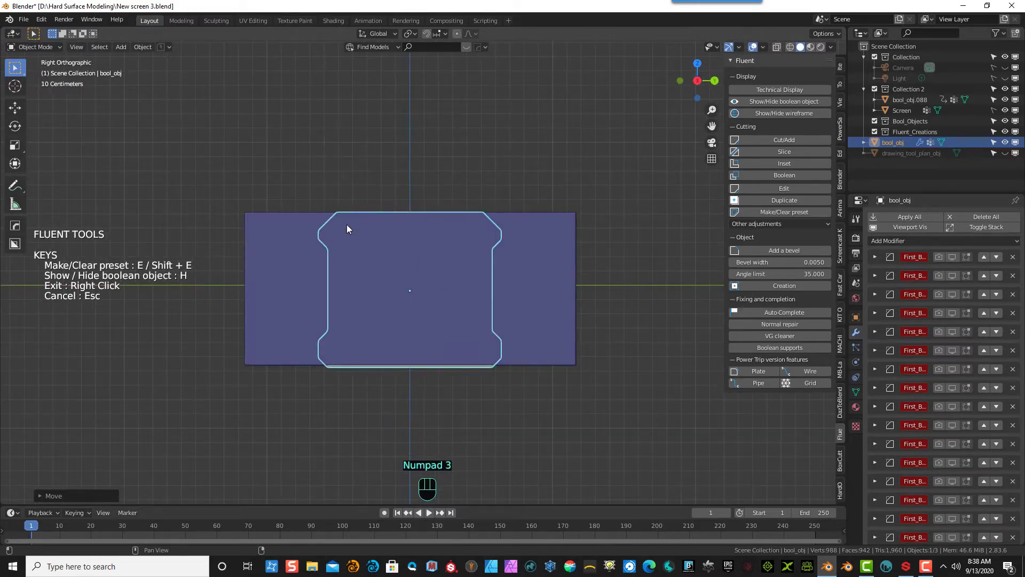
middle_click_drag(346, 227, 377, 260)
scroll(376, 261, "up", 3)
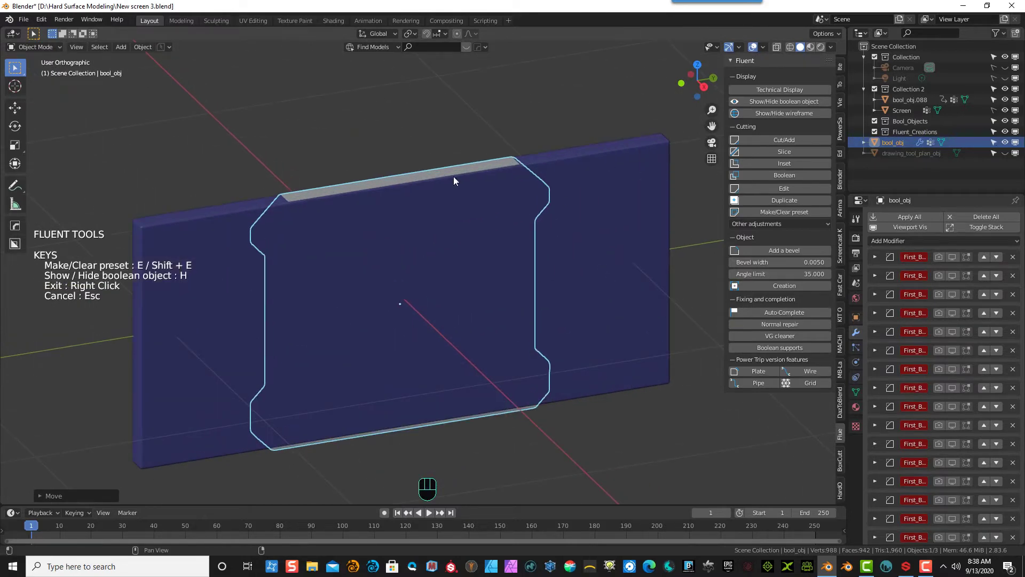
right_click(391, 226)
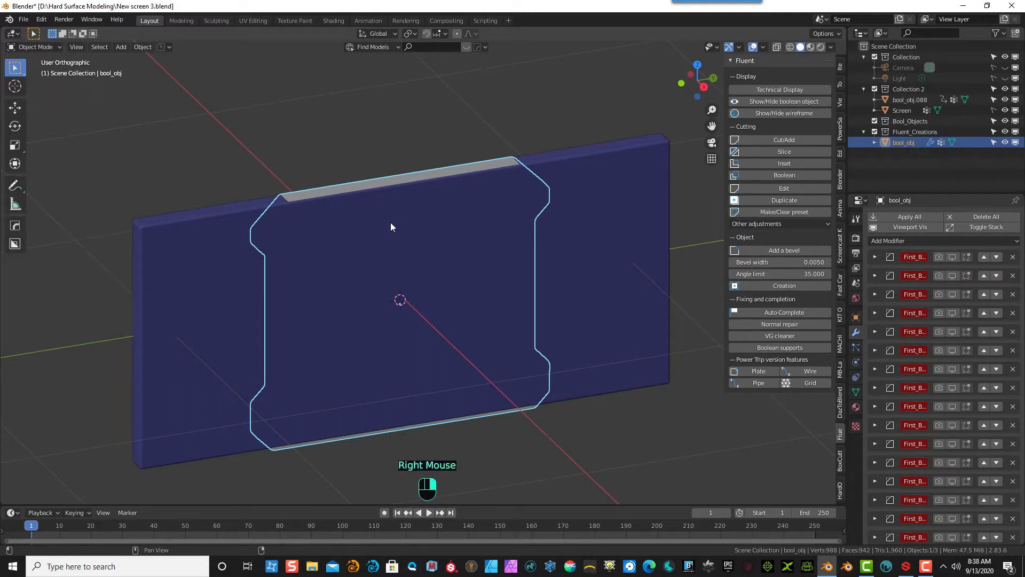
- Hide the original panel bool_obj.088 and the Screen object so only the new shape is shown
left_click(578, 79)
left_click(590, 163)
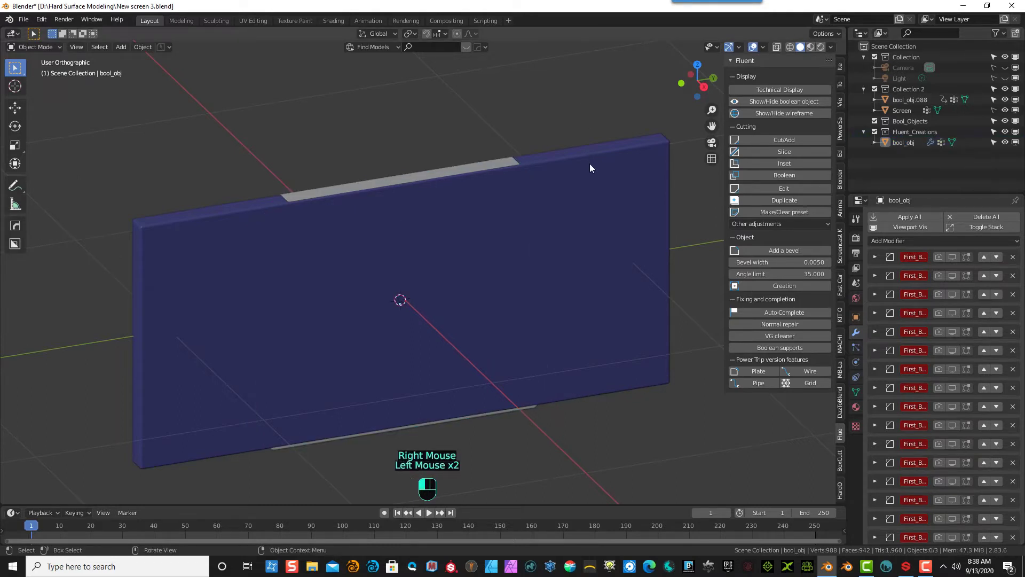
left_click(1006, 99)
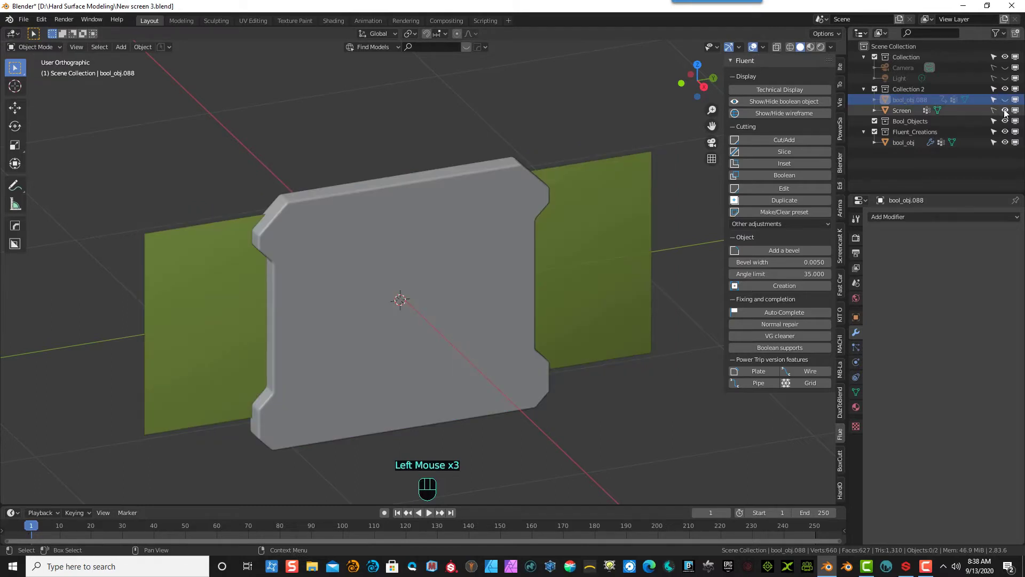
left_click(1005, 110)
- Edit the new shape in Fluent and round its outline corners with a First Bevel of 0.016
left_click(388, 227)
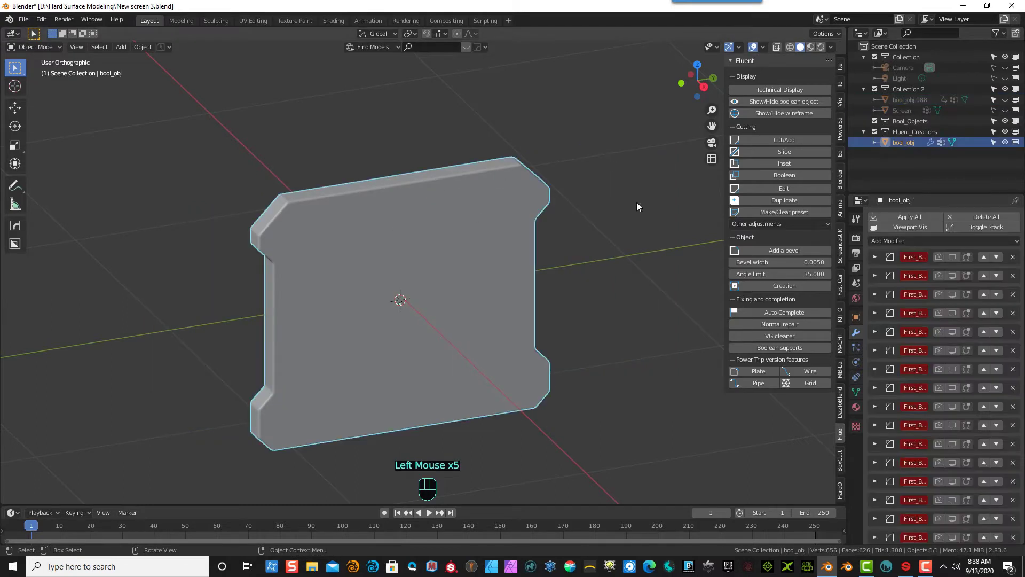
left_click(774, 188)
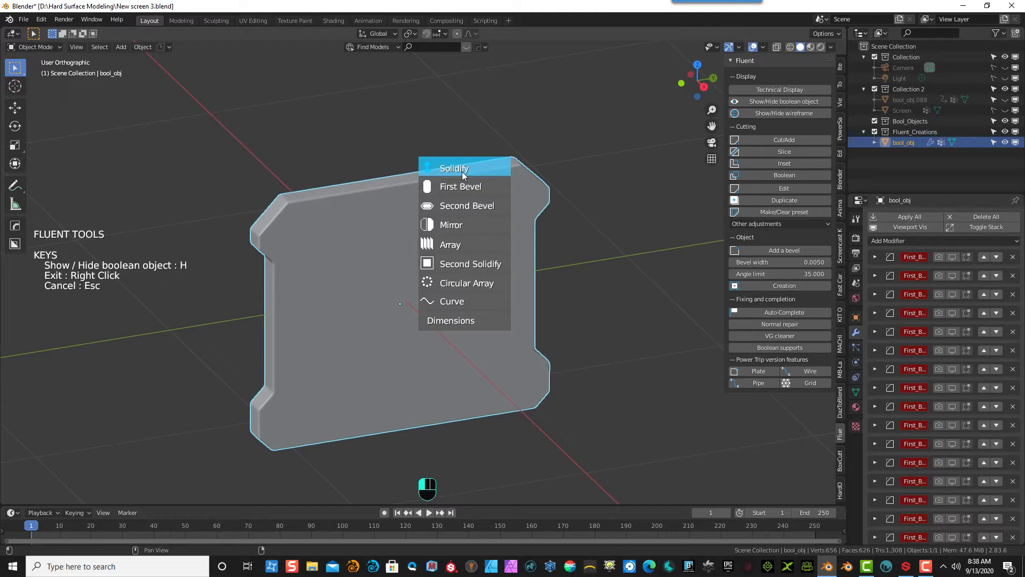
left_click(465, 186)
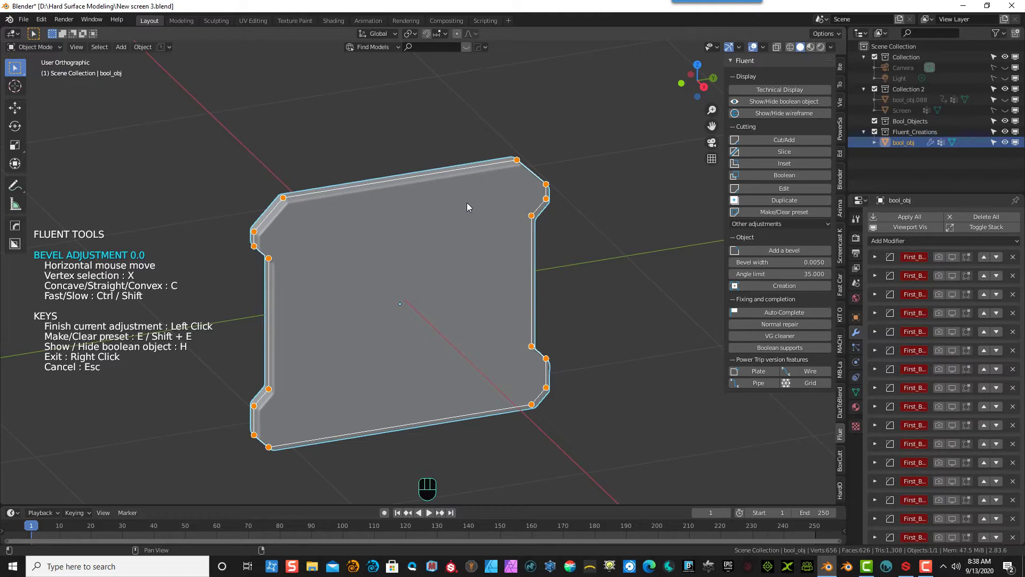
scroll(469, 205, "up", 2)
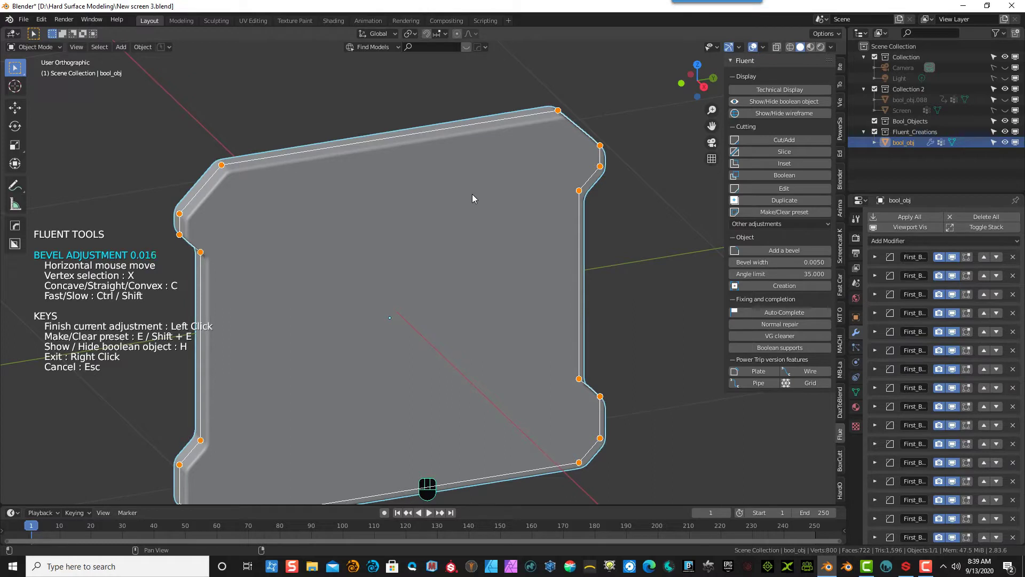
left_click(473, 198)
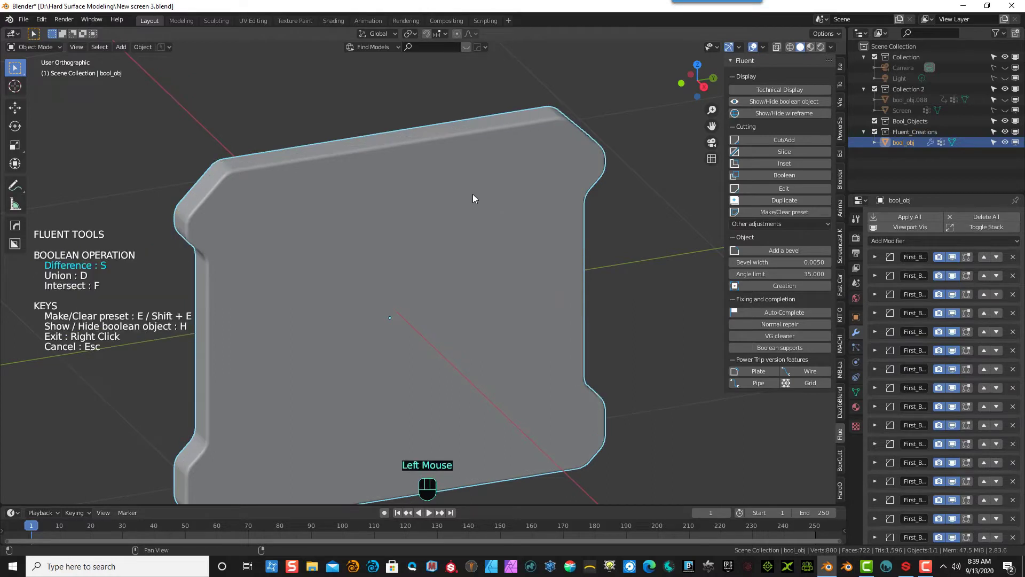
middle_click_drag(473, 198, 374, 210)
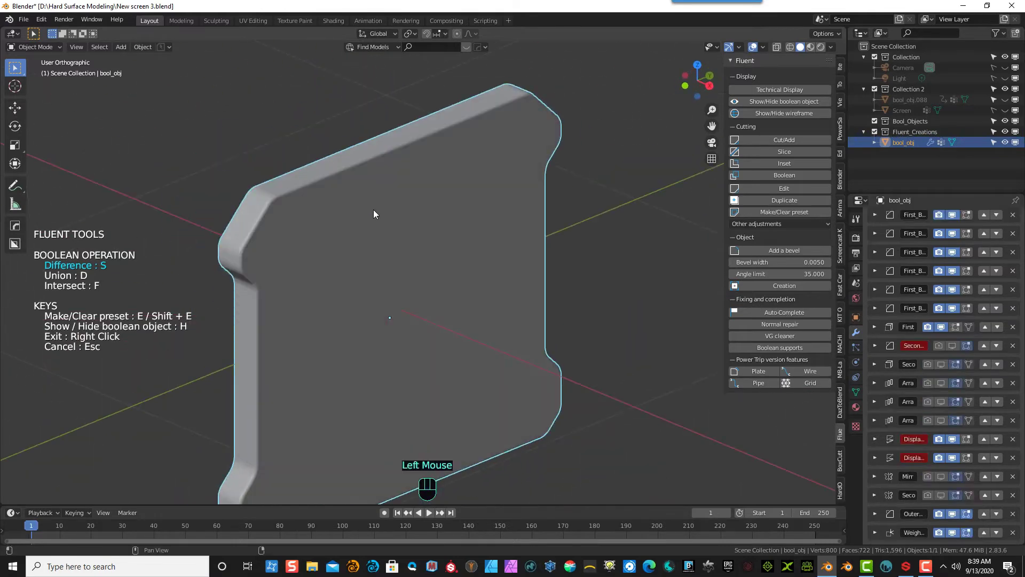
right_click(374, 212)
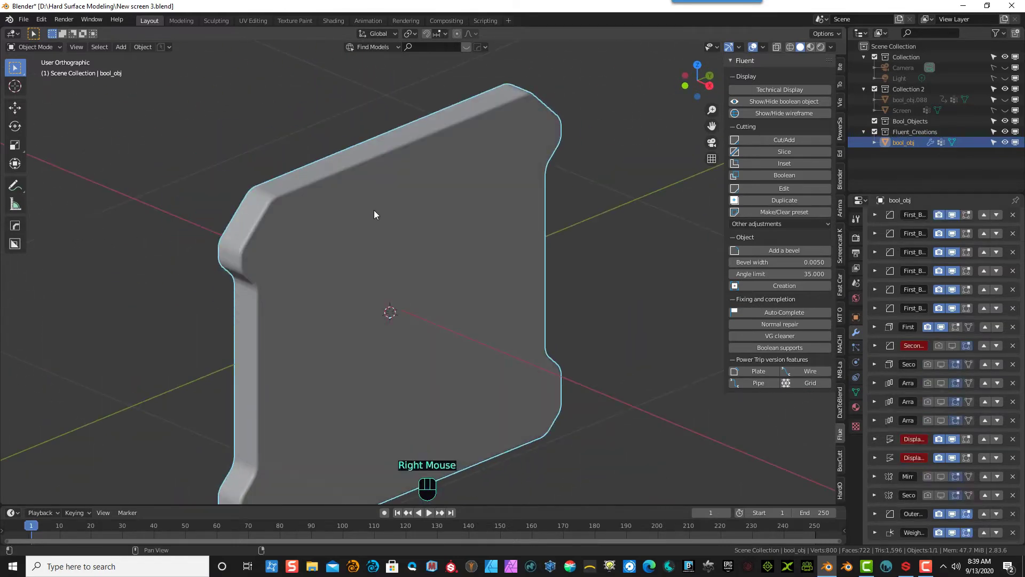
- Set the offset of the new shape's OuterBevel modifier to 0.005 m
left_click(875, 513)
scroll(876, 511, "down", 6)
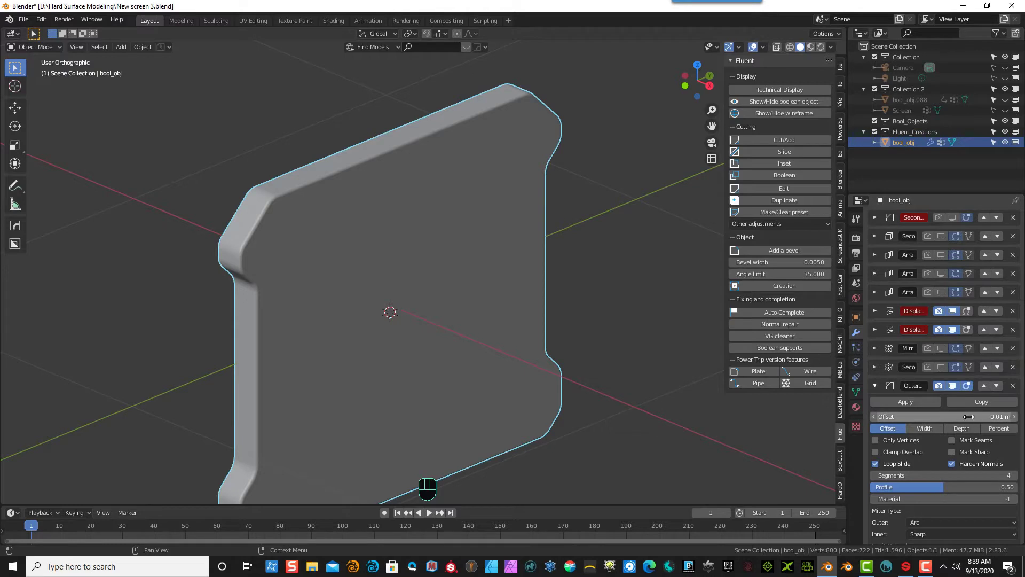
left_click(882, 416)
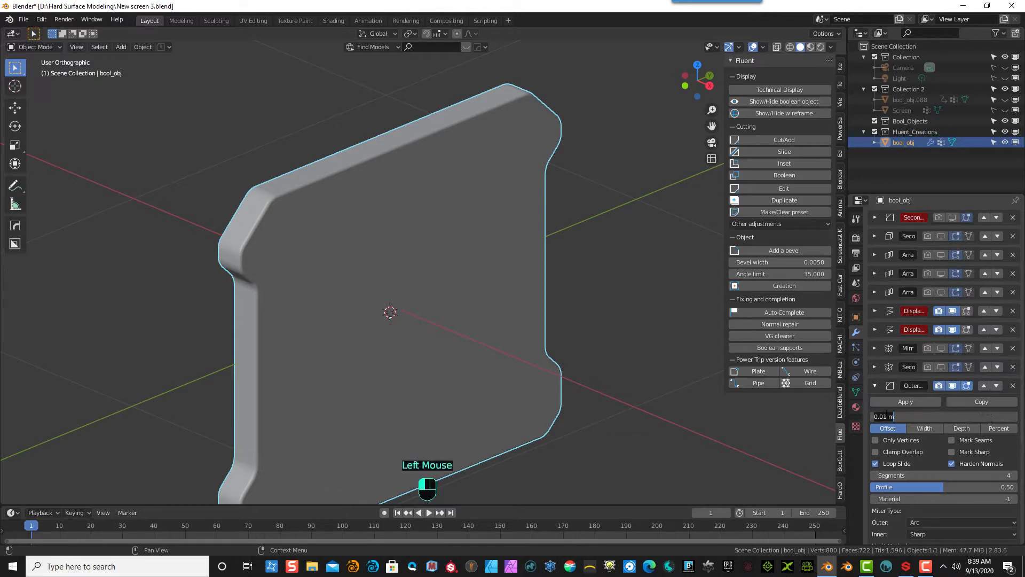
left_click(886, 416)
key("BackSpace")
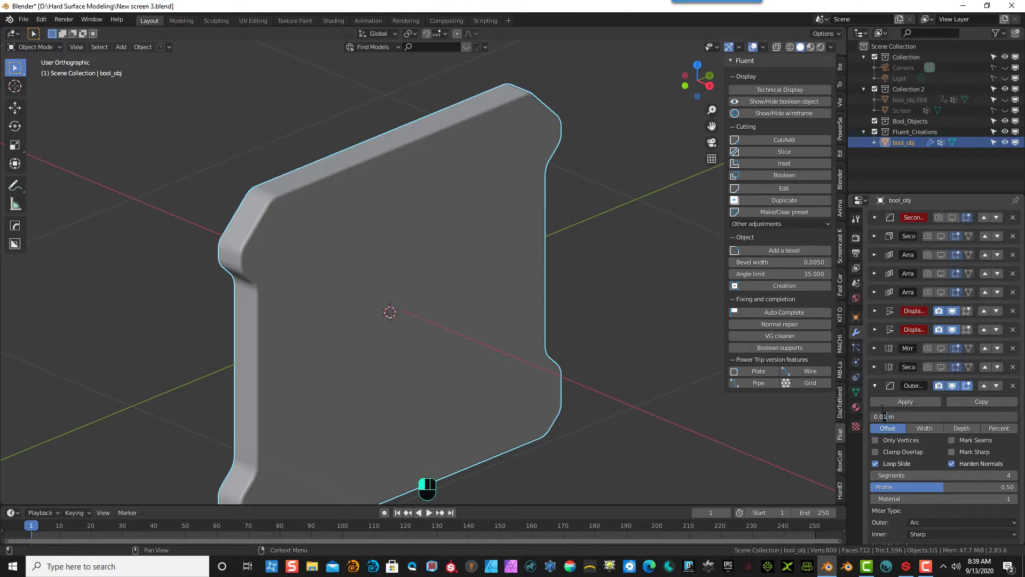
type("05")
key("Return")
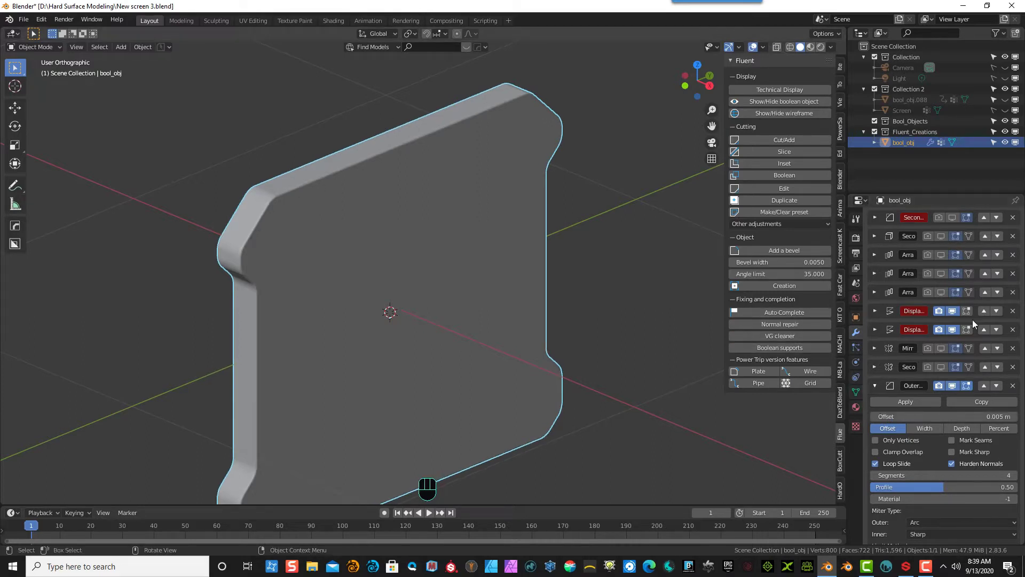
- Reduce the OuterBevel modifier to 1 segment and collapse its settings
left_click(874, 475)
left_click(874, 475)
left_click(874, 475)
left_click(873, 474)
left_click(874, 475)
left_click(874, 475)
left_click(874, 475)
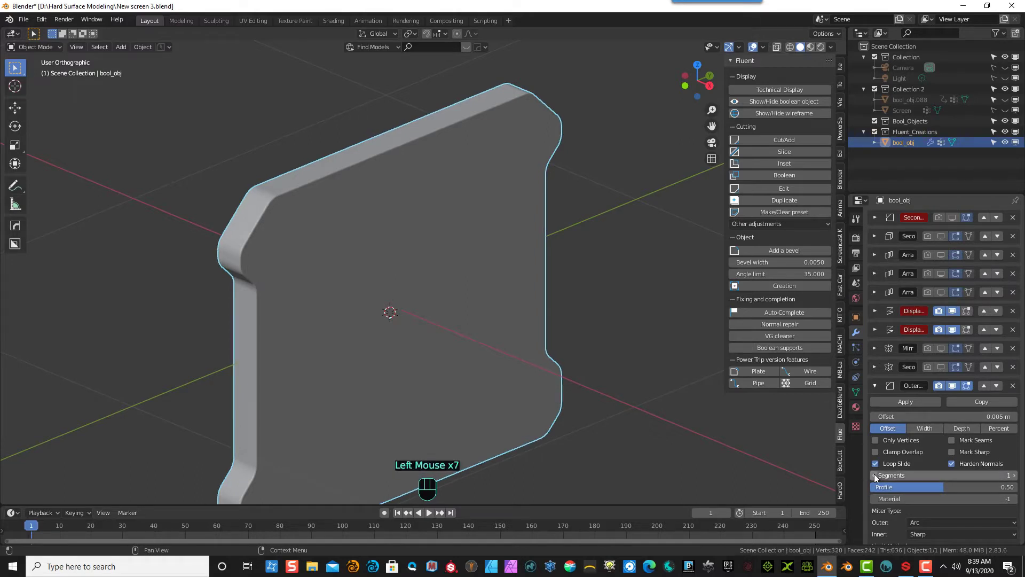
left_click(874, 475)
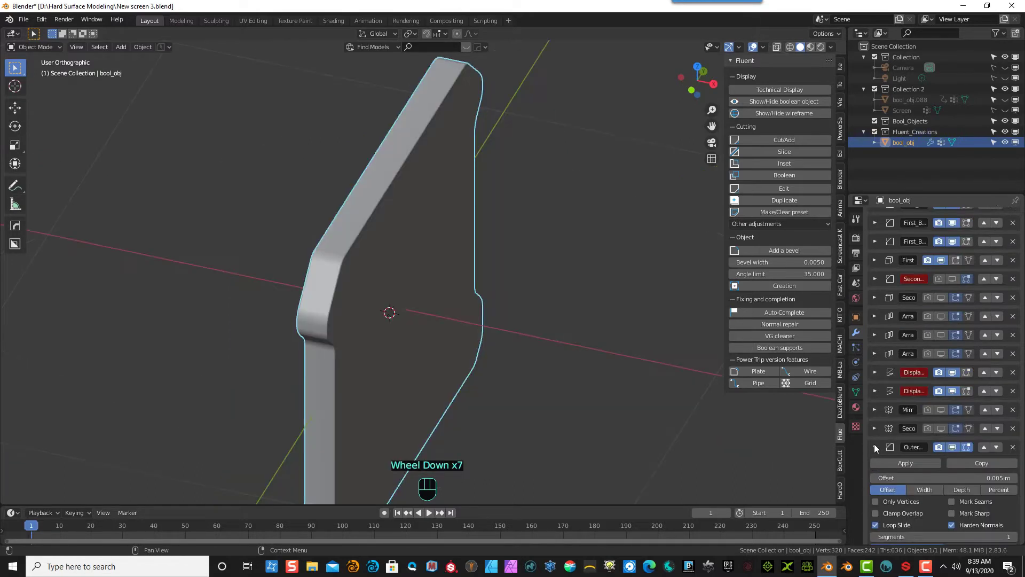
left_click(876, 447)
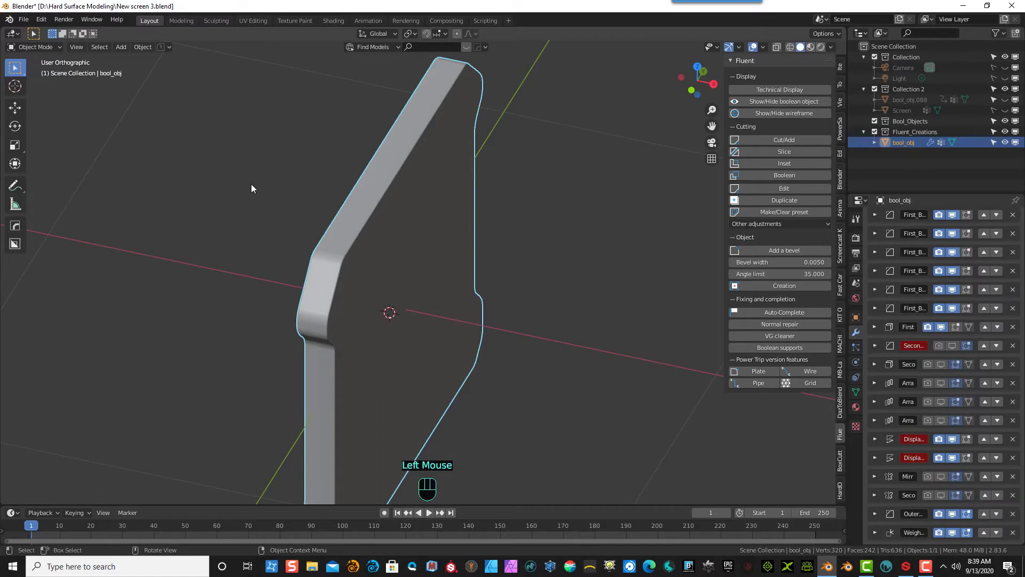
- Run the HardOps Smart Apply operation on bool_obj to bake its modifiers into the mesh
scroll(337, 237, "down", 2)
middle_click_drag(338, 237, 297, 206)
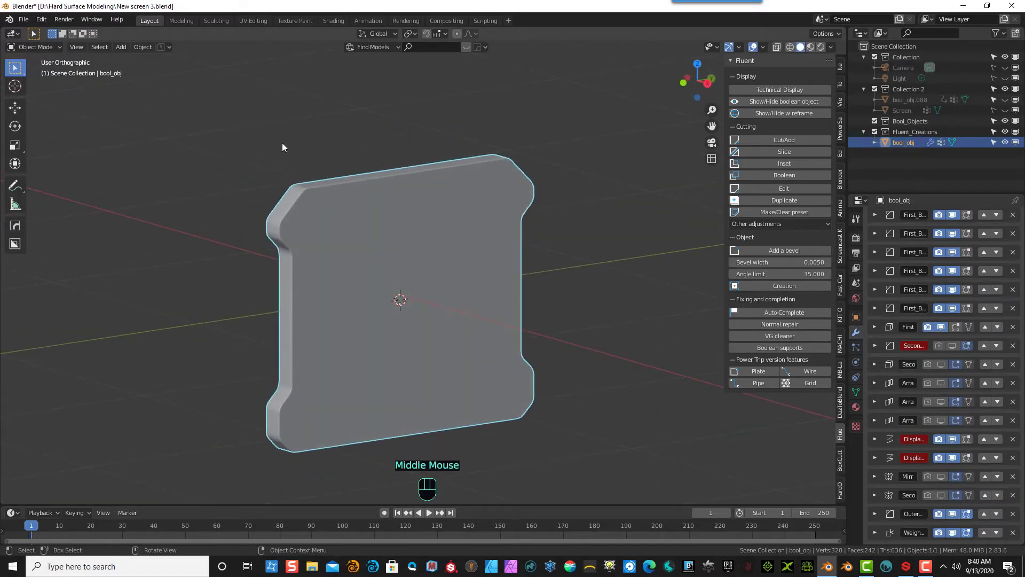
key("q")
mouse_move(278, 143)
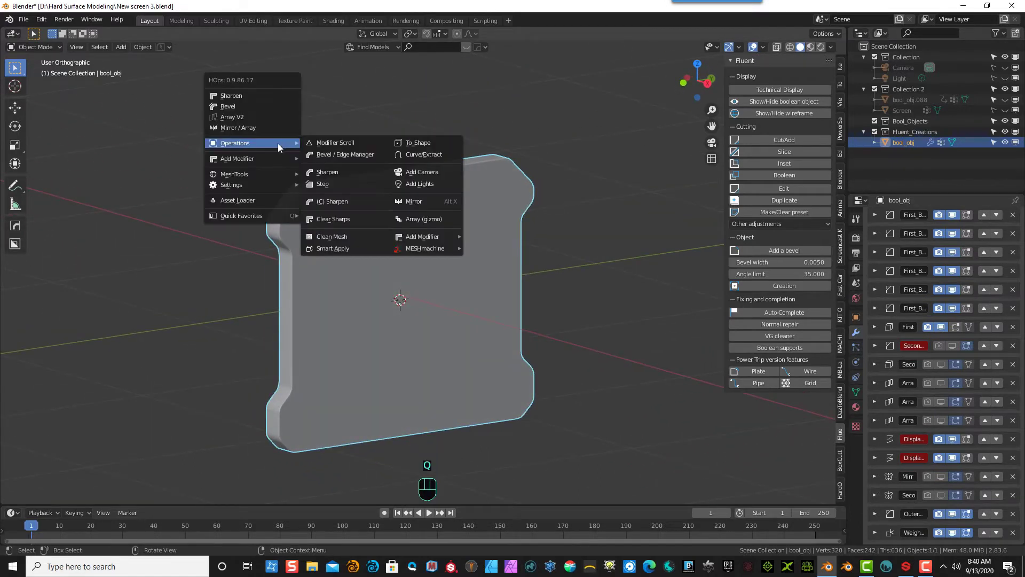
left_click(342, 249)
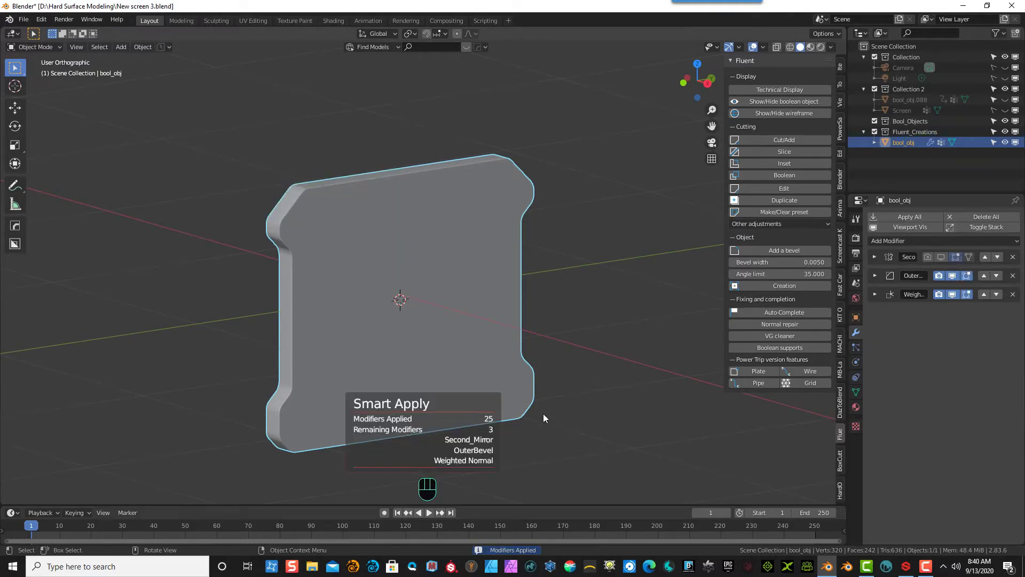
- Remove the remaining Weighted Normal, OuterBevel and Second_Mirror modifiers from bool_obj
left_click(1013, 295)
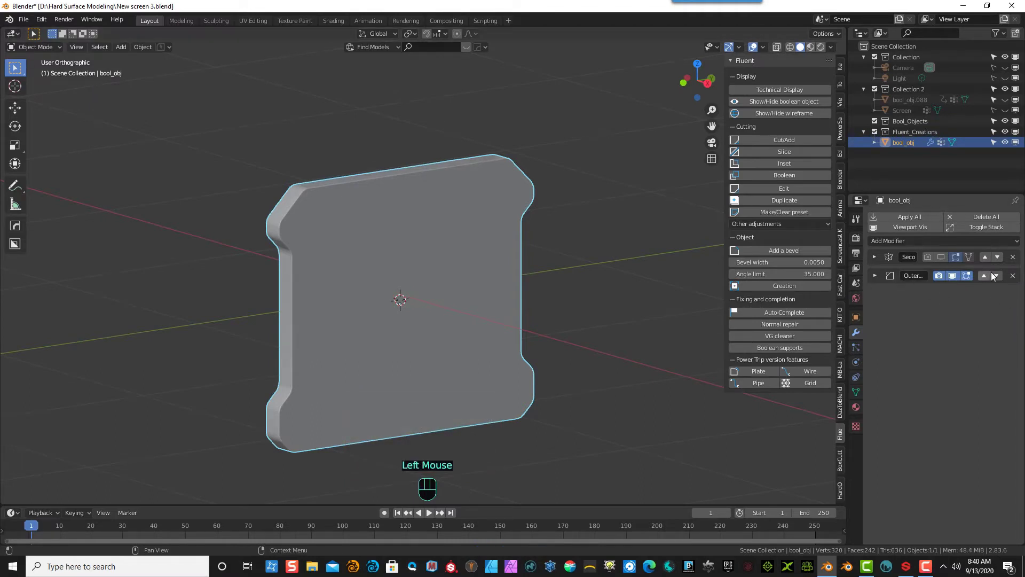
left_click(1014, 276)
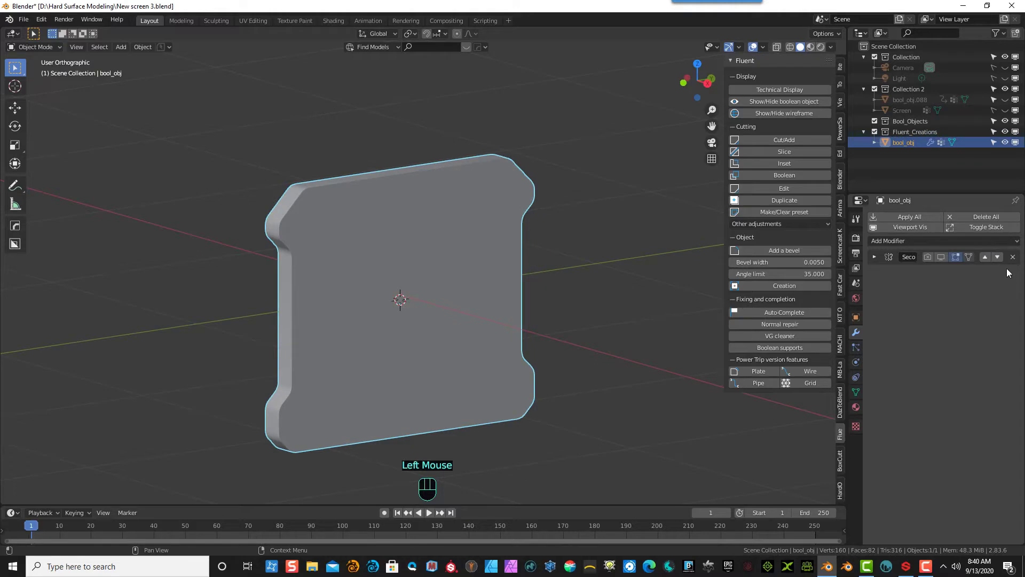
left_click(1012, 259)
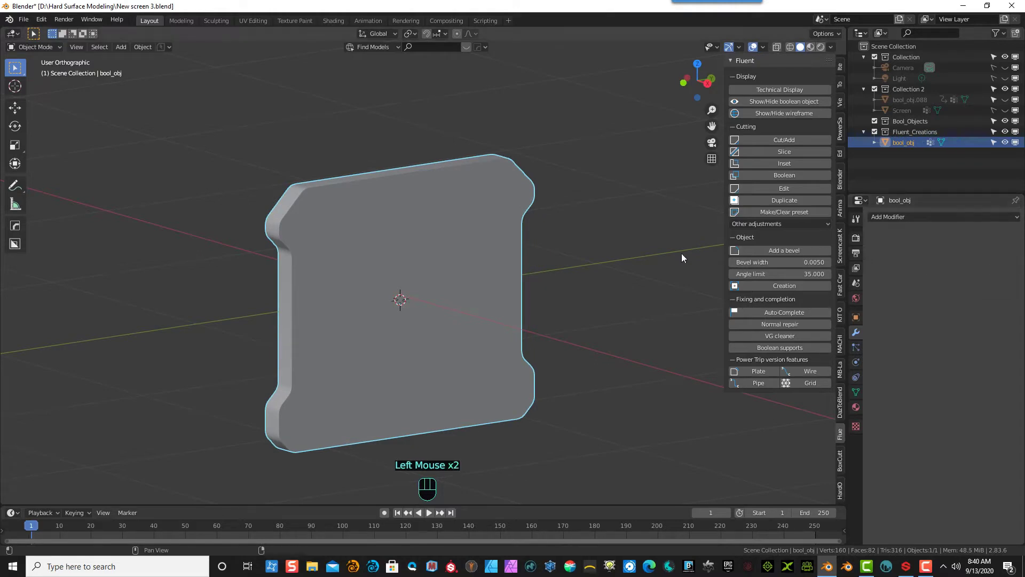
- Start a new Fluent creation in the right orthographic view, using the finished shape as the drawing plane
middle_click_drag(682, 253, 343, 272)
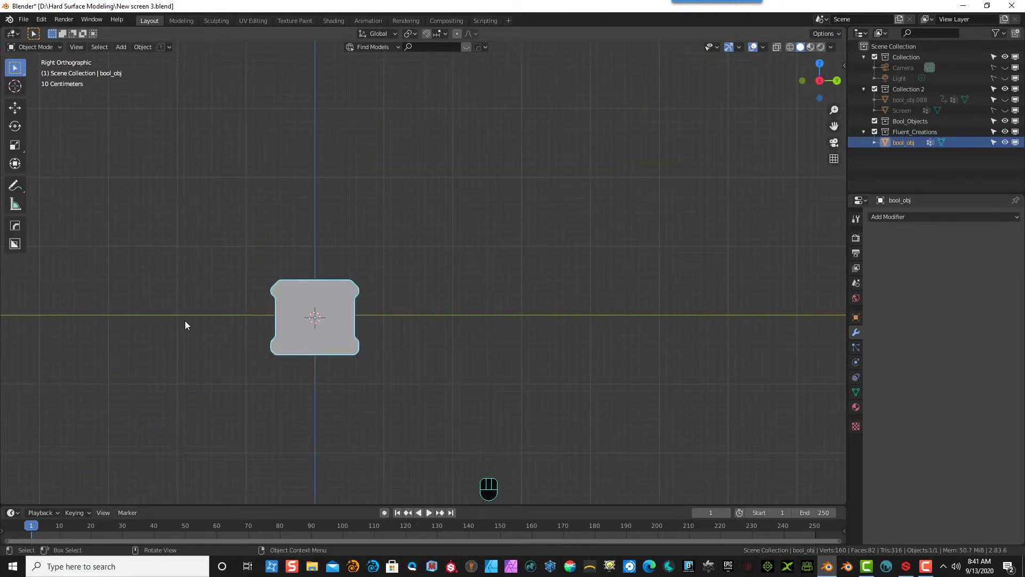
key("f")
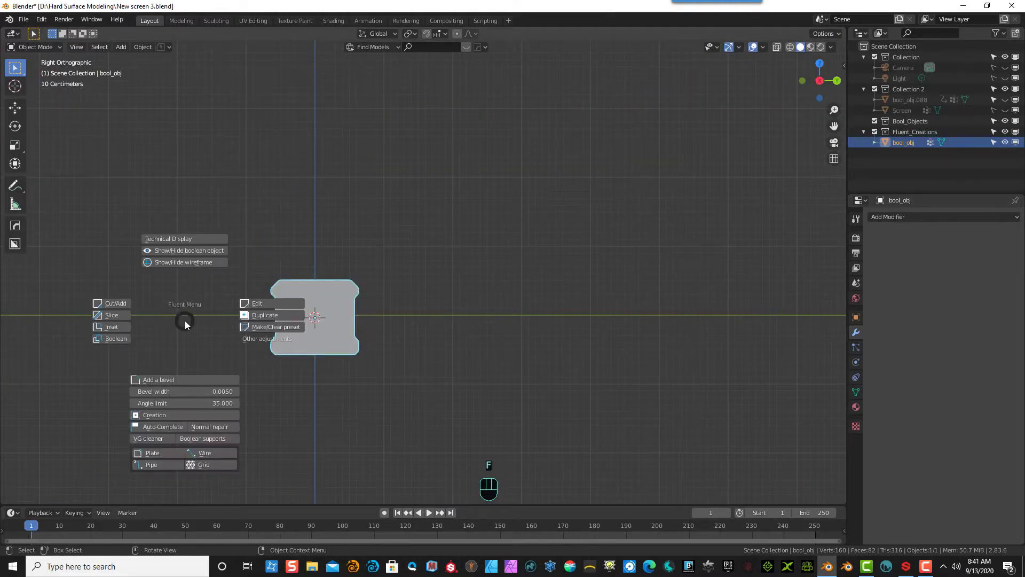
left_click(155, 416)
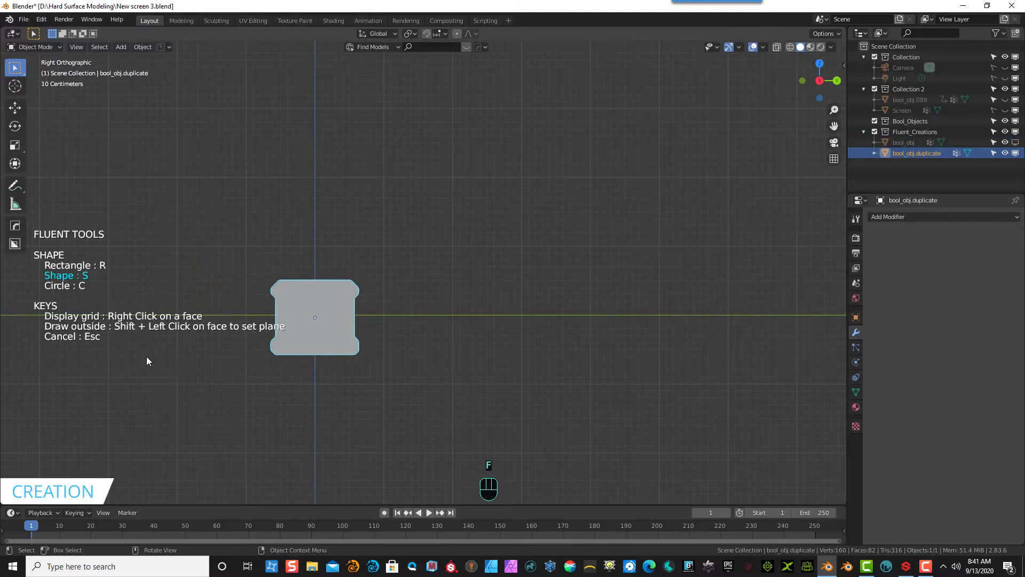
right_click(178, 326)
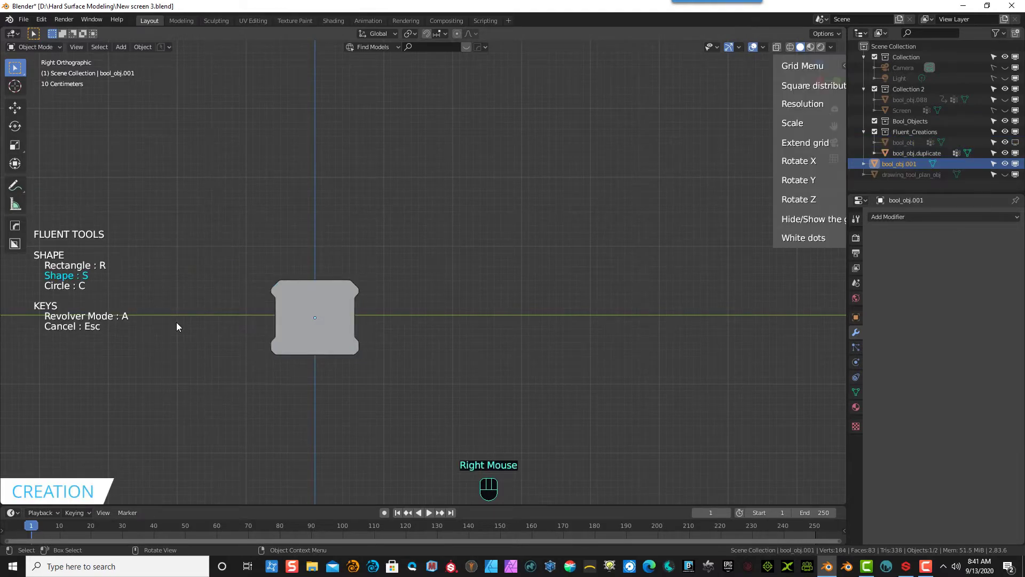
- Move the grid options out of the way and scale the drawing grid up so it extends well beyond the shape
left_click(792, 70)
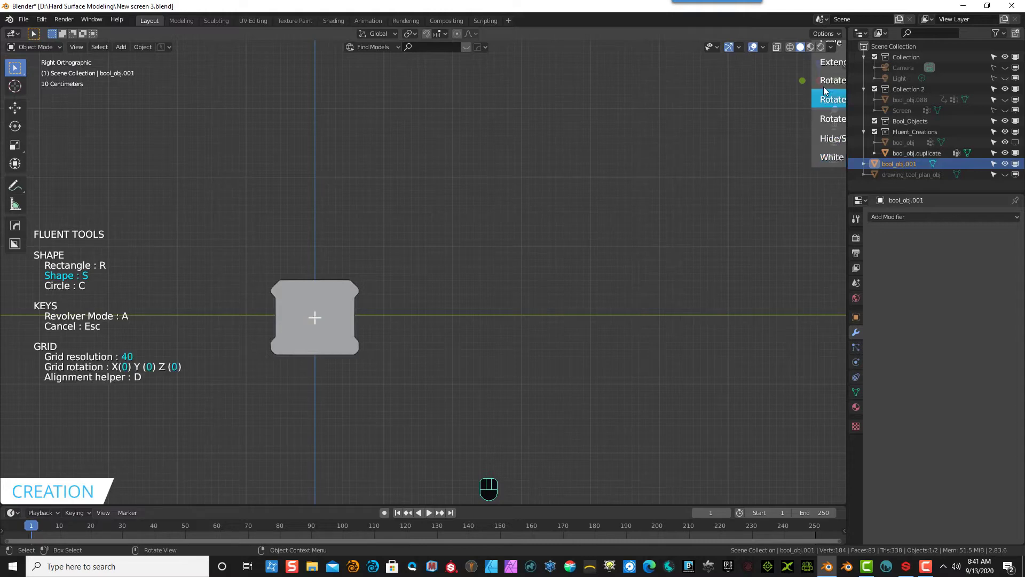
left_click(840, 44)
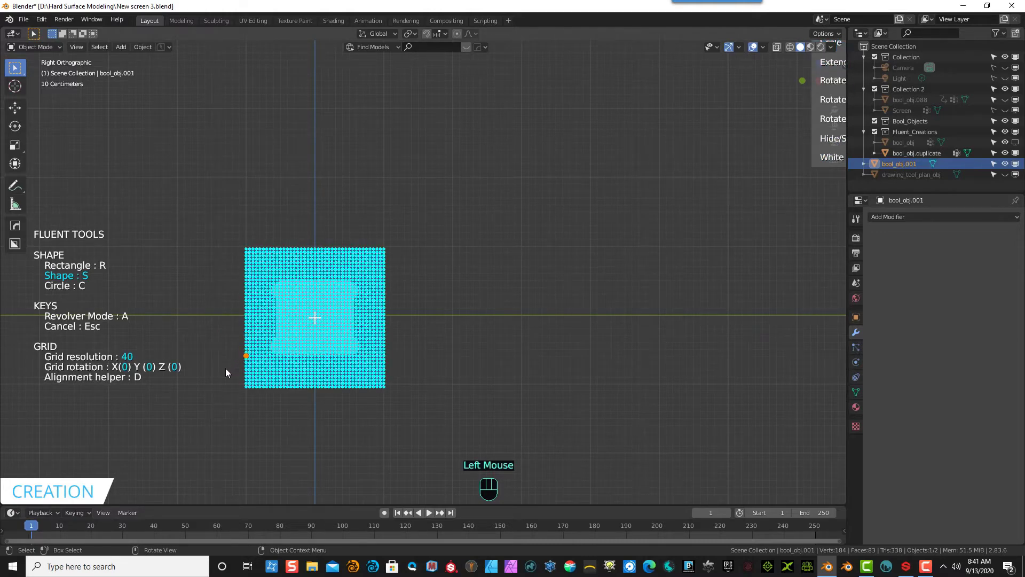
scroll(216, 388, "up", 2)
scroll(214, 387, "up", 1)
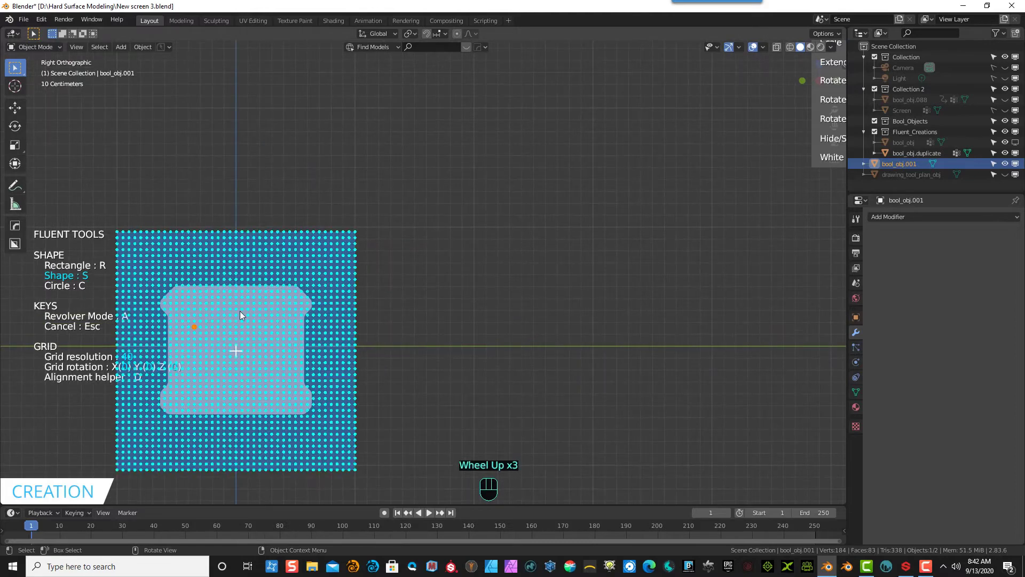
left_click(847, 42)
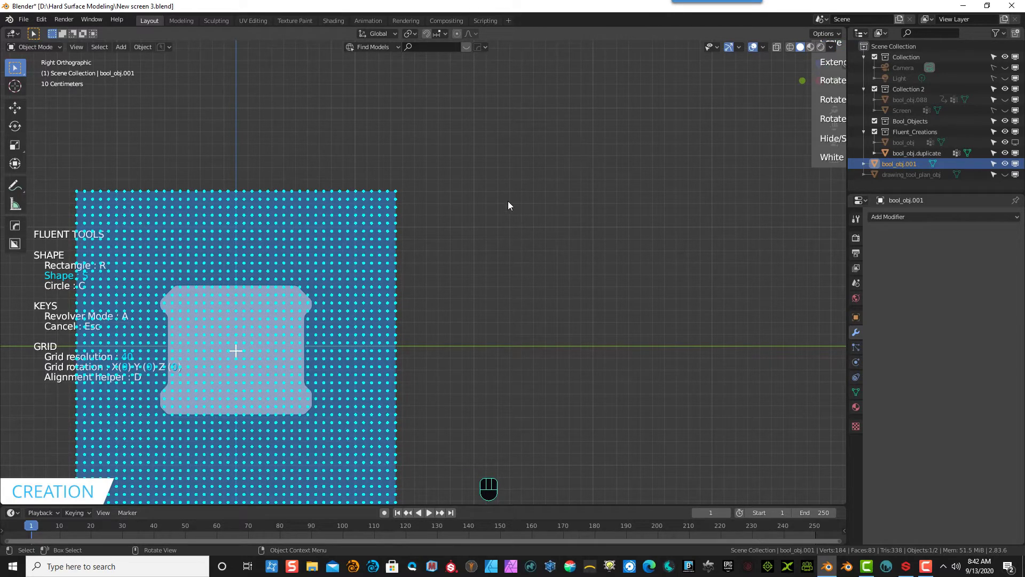
left_click(842, 47)
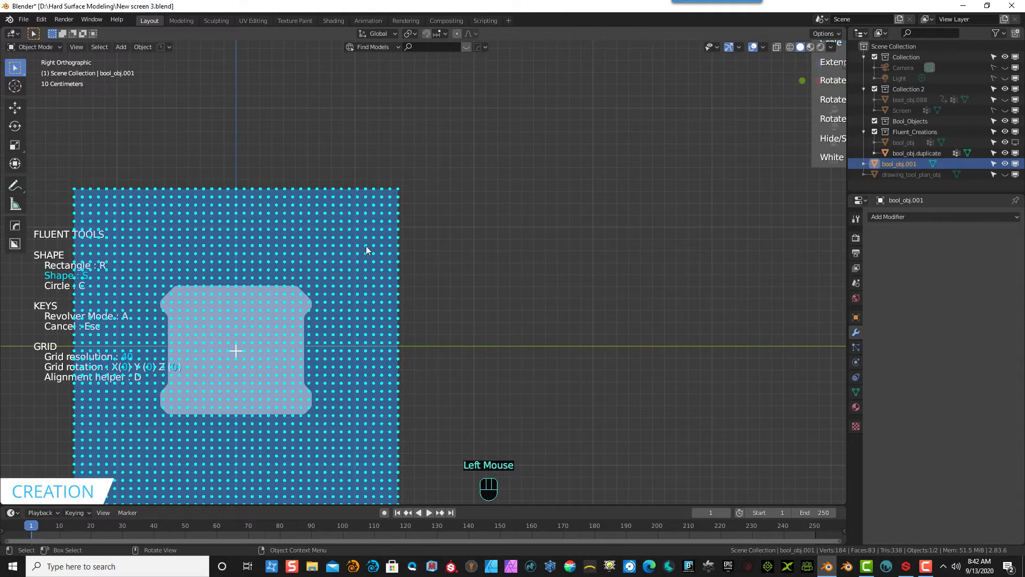
- Draw a four-point trapezoid just beside the shape's positive Y side, tapering away from it, and close the polygon
left_click(317, 295)
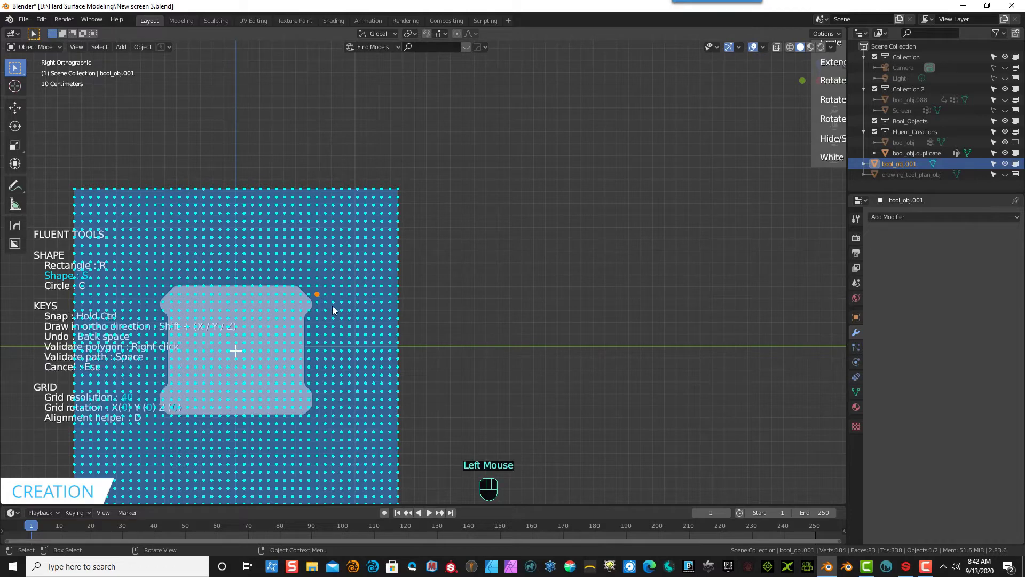
left_click(383, 320)
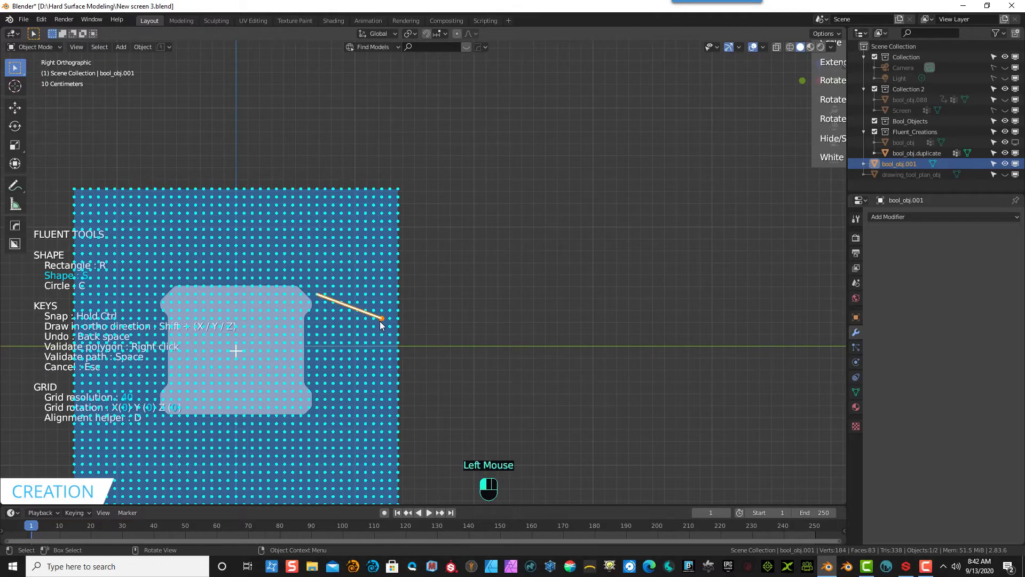
left_click(381, 393)
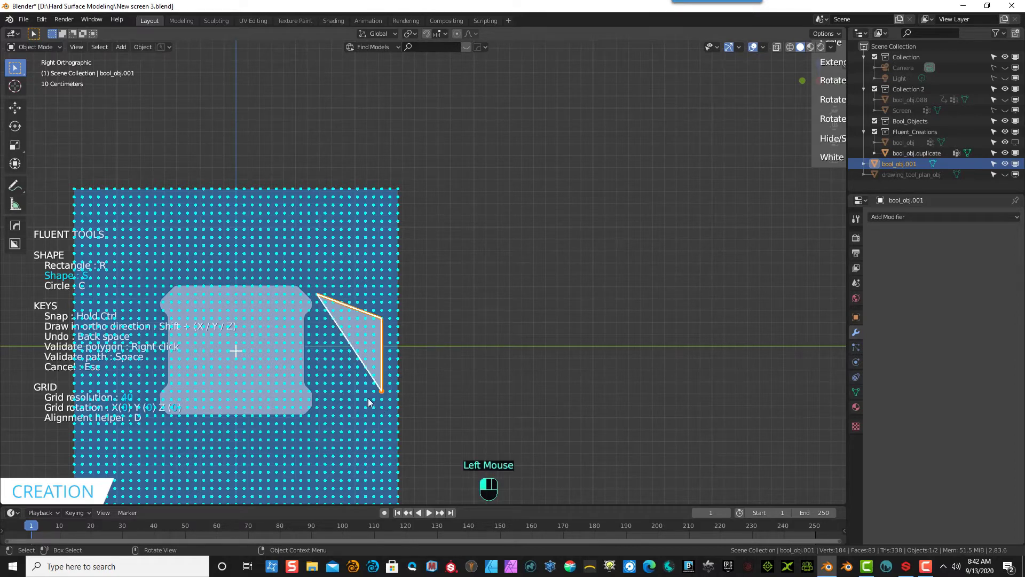
left_click(318, 408)
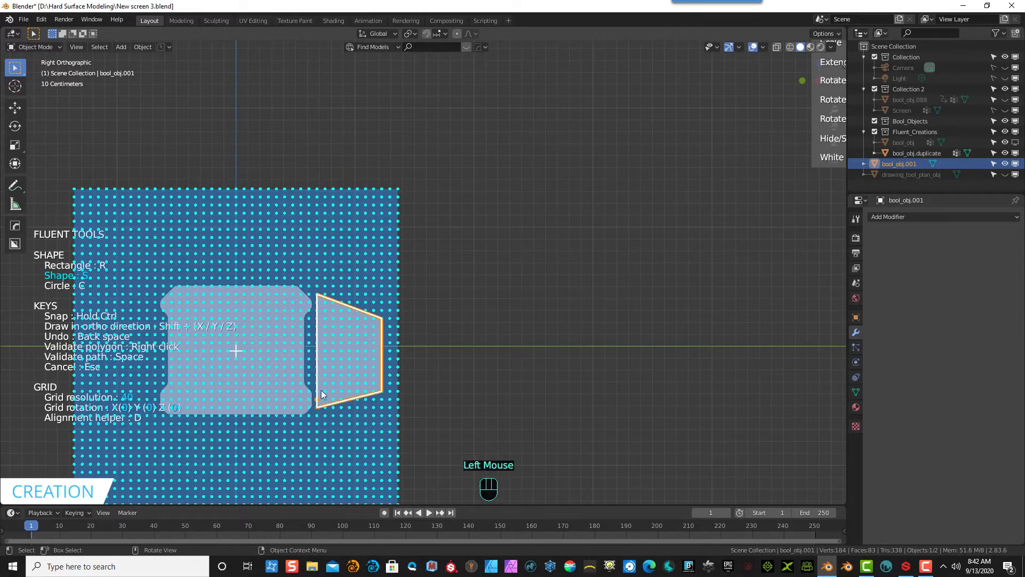
right_click(317, 367)
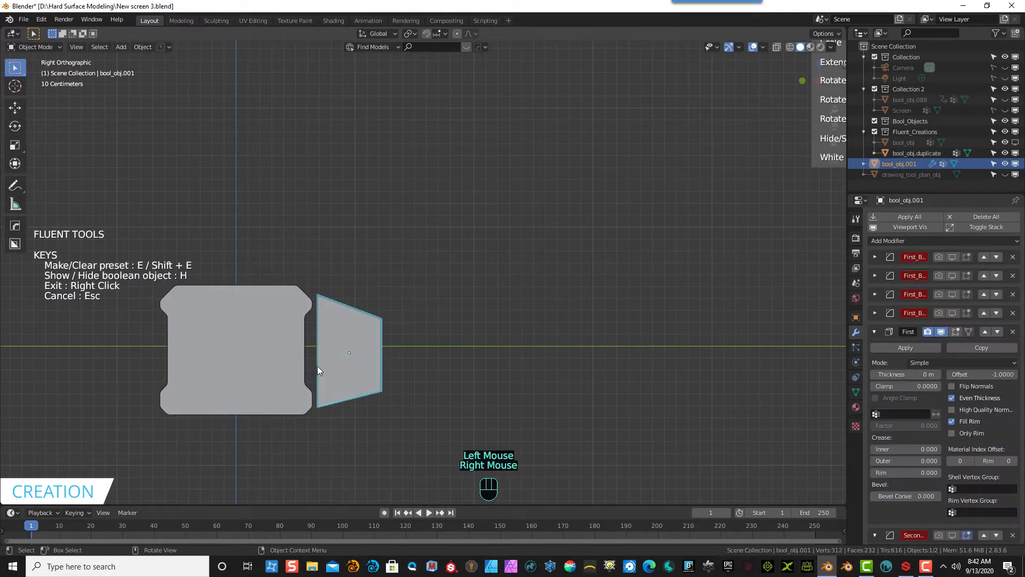
- Solidify the trapezoid to a thickness of -0.1 m
middle_click_drag(384, 369, 458, 425)
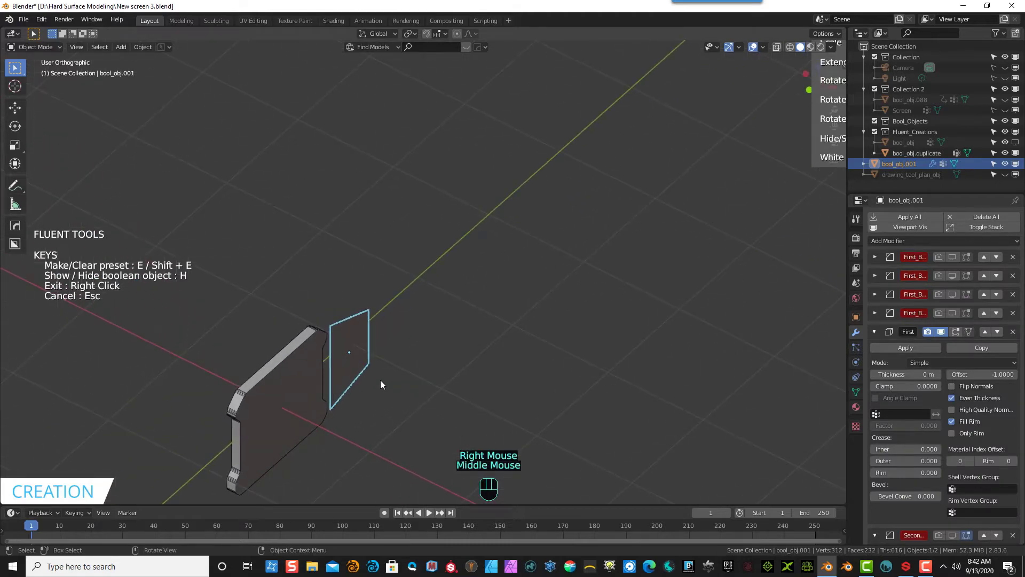
scroll(382, 380, "up", 3)
left_click(313, 402)
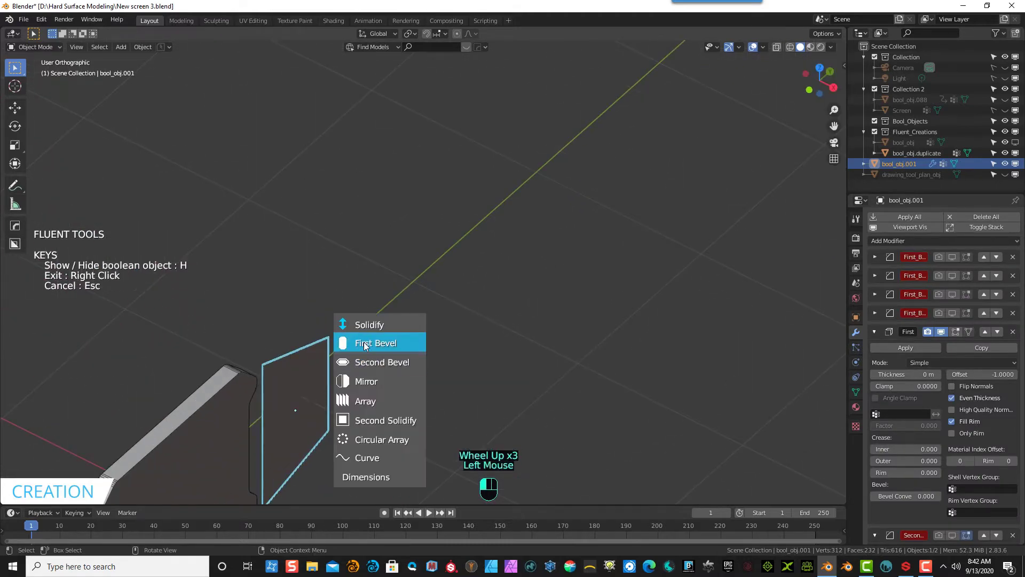
left_click(369, 325)
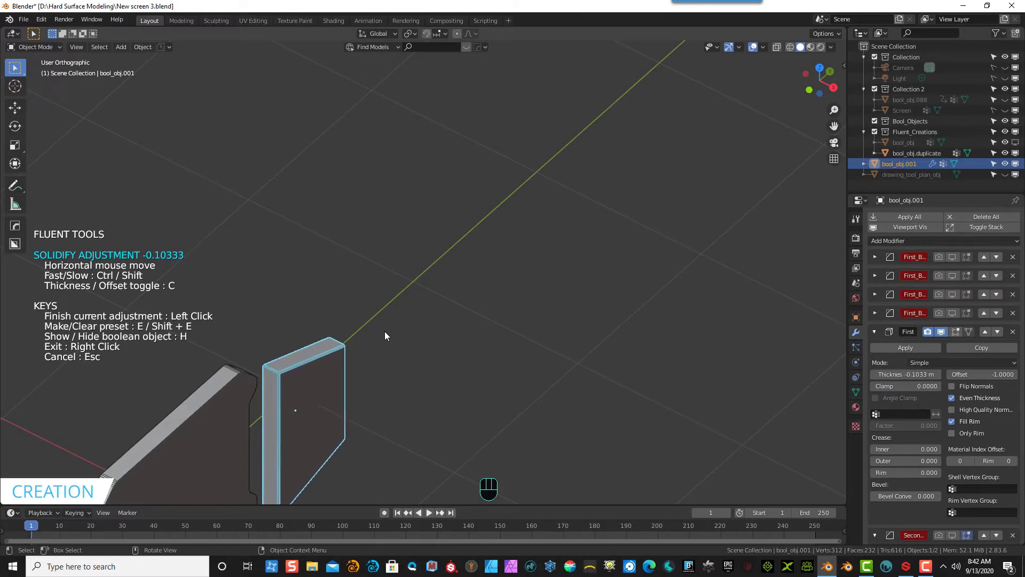
left_click(385, 335)
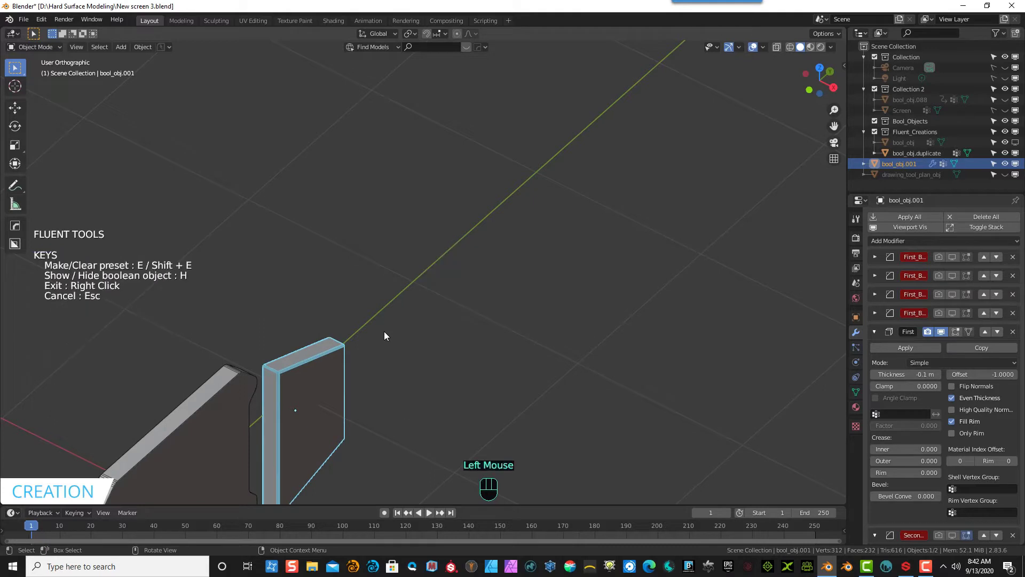
- Round the trapezoid's four corners with a First Bevel of 0.072
left_click(384, 336)
left_click(433, 278)
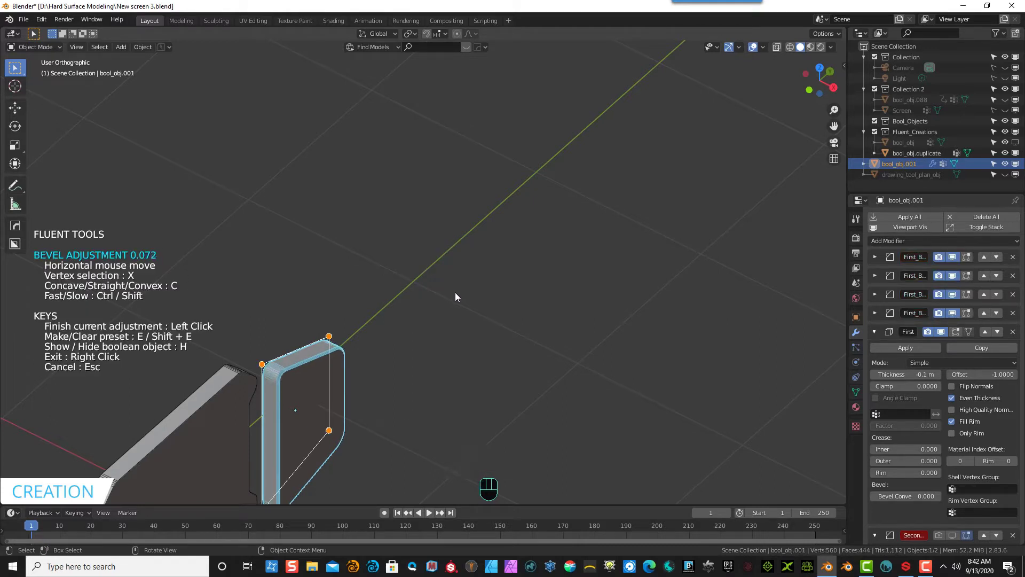
left_click(455, 296)
- Mirror the rounded trapezoid to the opposite side of the central shape
middle_click_drag(453, 297, 282, 380)
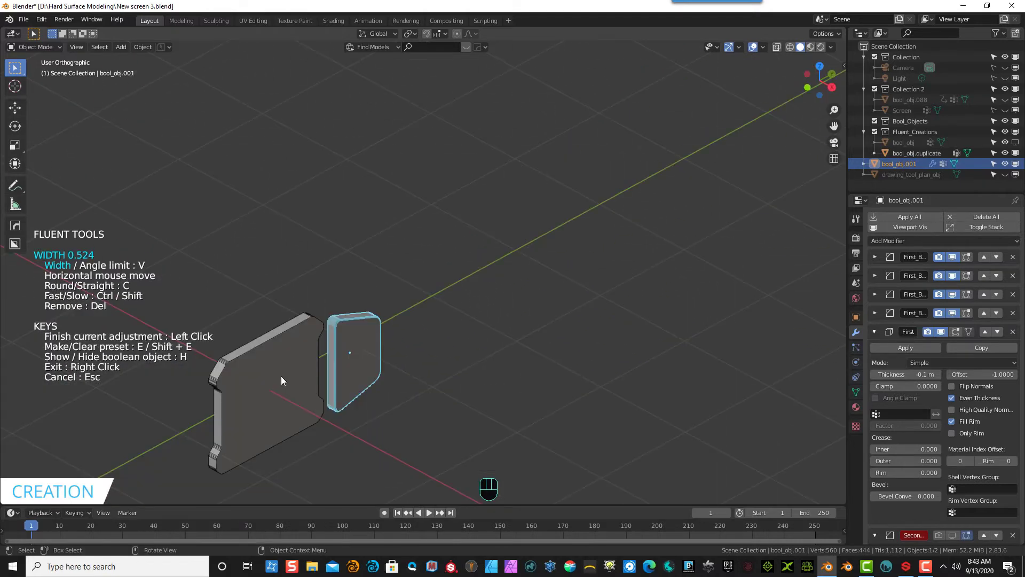
left_click(283, 375)
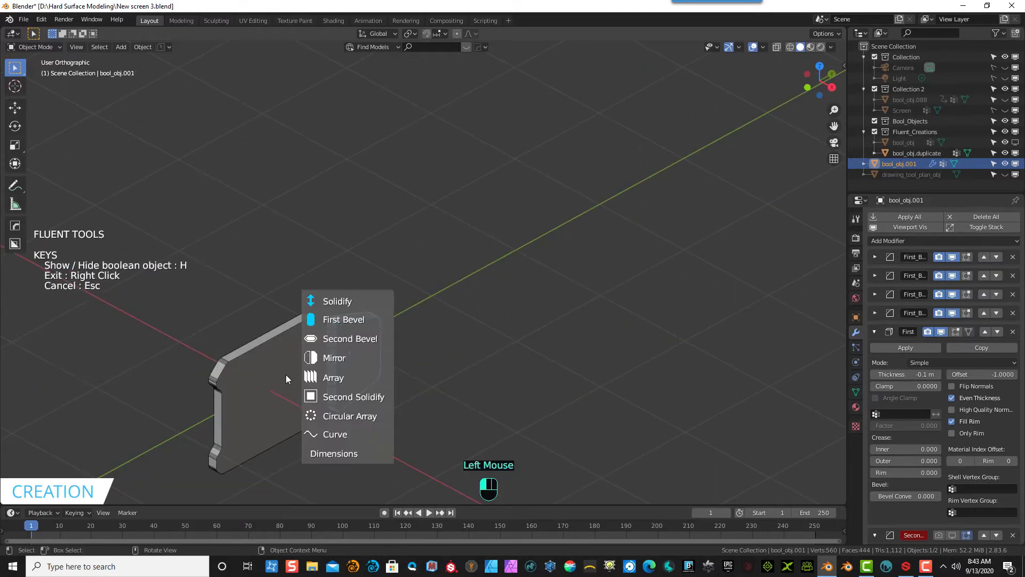
left_click(329, 358)
middle_click_drag(328, 358, 240, 376)
scroll(240, 376, "down", 1)
left_click(196, 380)
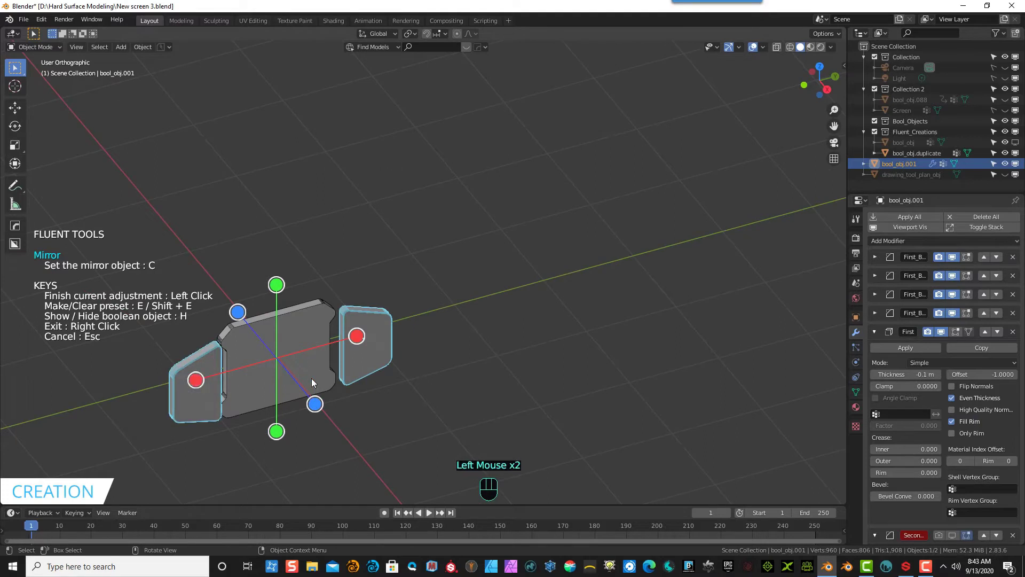
- In top view, move the mirrored side pieces about 0.097 m along negative X and 0.022 m along negative Y into line with the central body
middle_click_drag(312, 383, 275, 410)
key("KP_7")
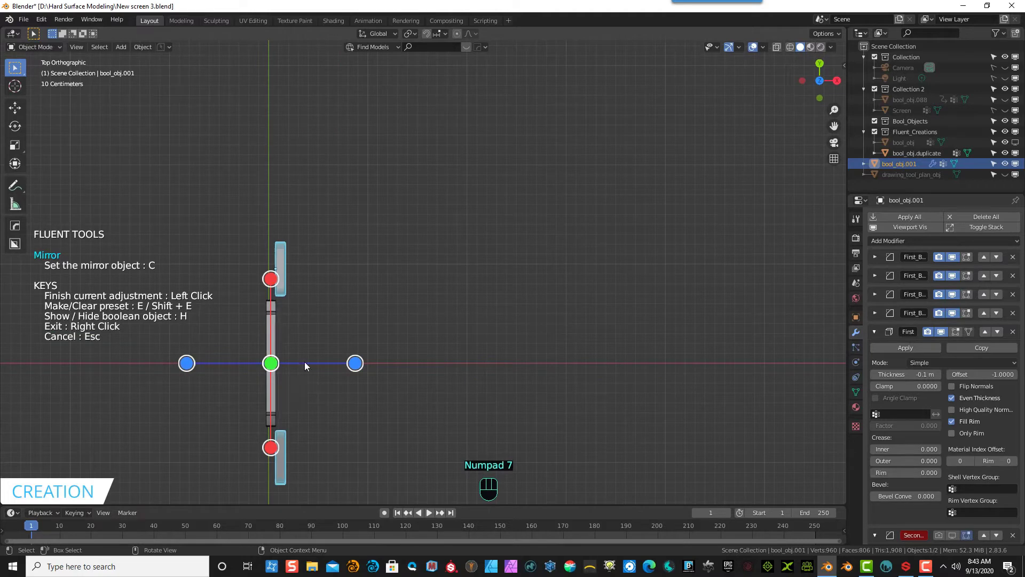
key("g")
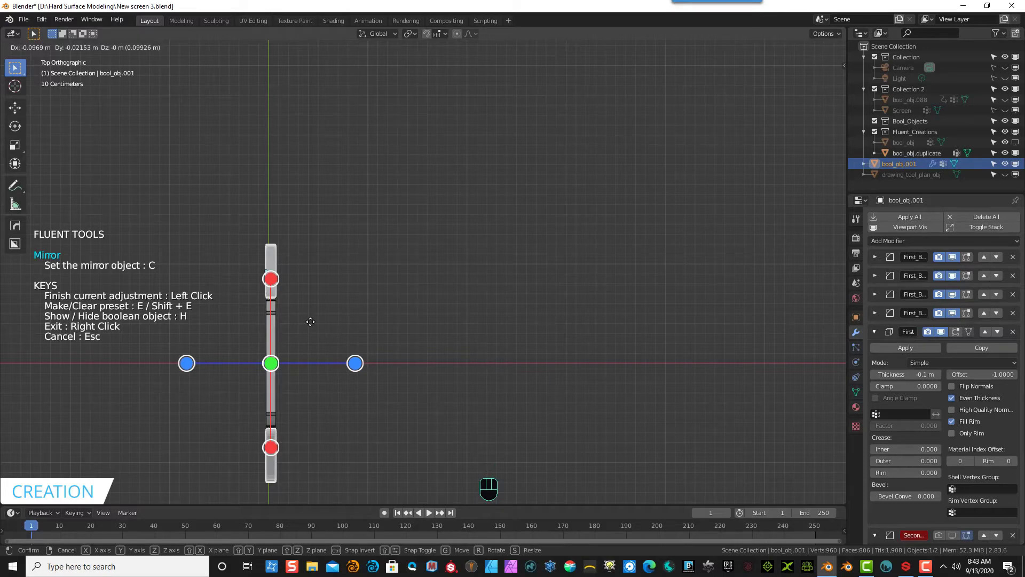
scroll(235, 272, "down", 2)
- Adjust the side pieces' solidify thickness to -0.08667 and shift them about 0.009 m along positive X to match the central body
left_click(235, 273)
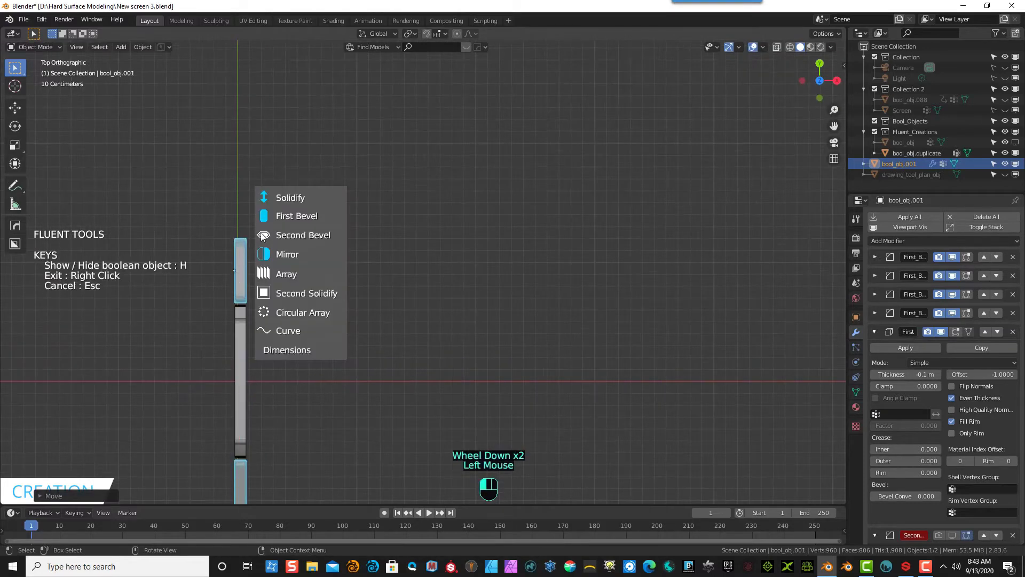
left_click(285, 199)
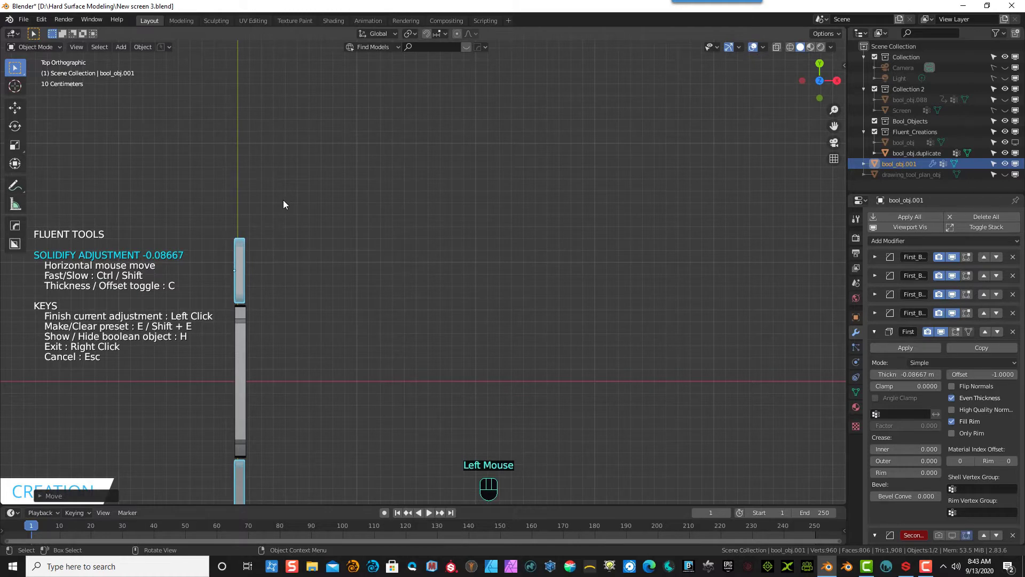
left_click(272, 227)
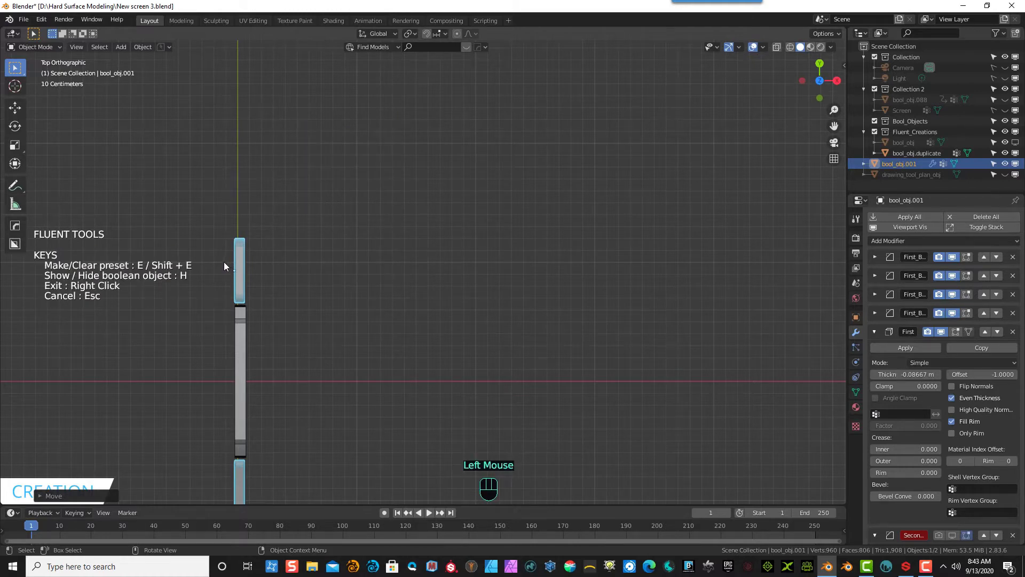
key("g")
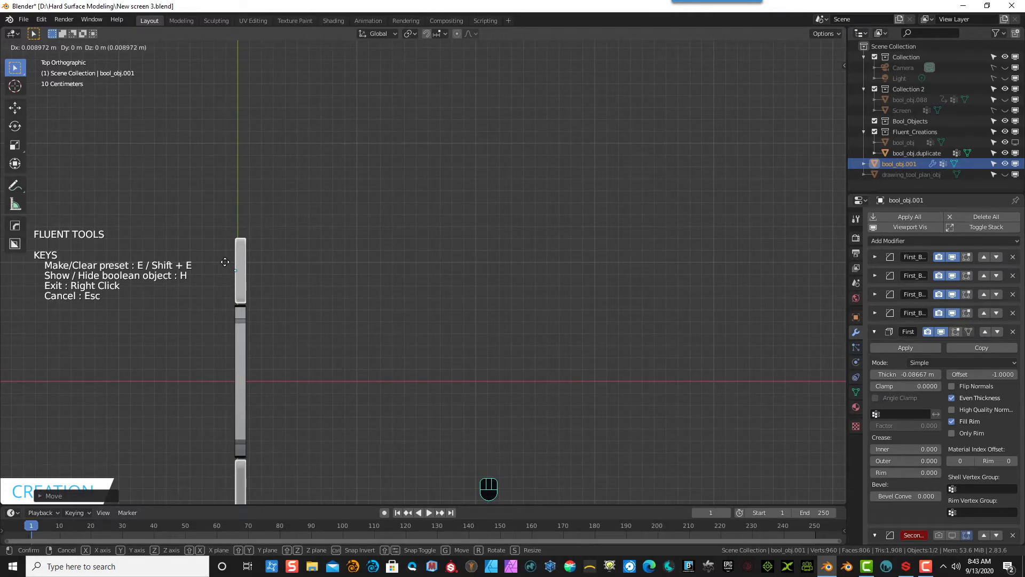
left_click(225, 262)
- Bake the side pieces' modifiers into the mesh with the HardOps Smart Apply operation
middle_click_drag(327, 335, 204, 230)
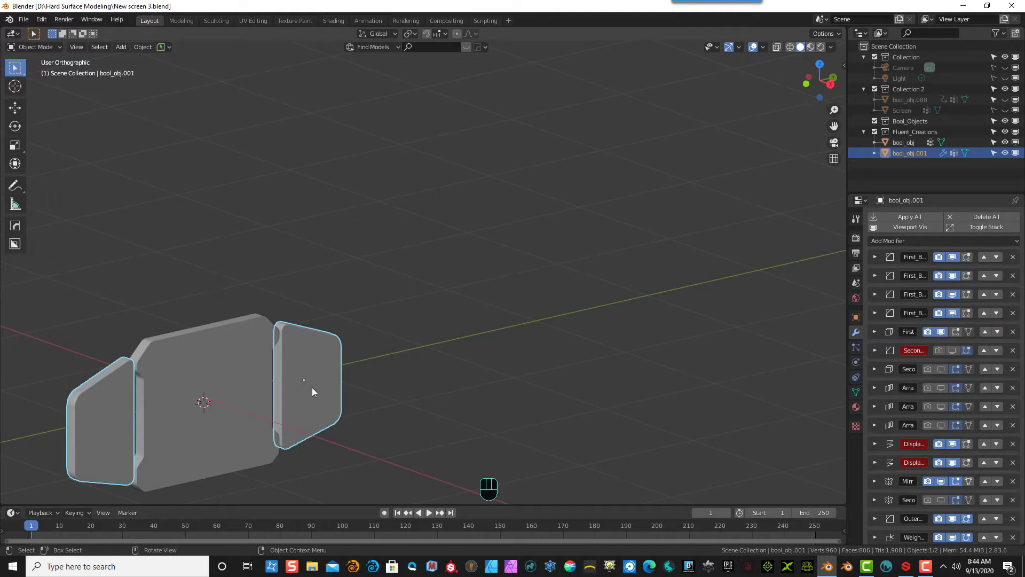
key("q")
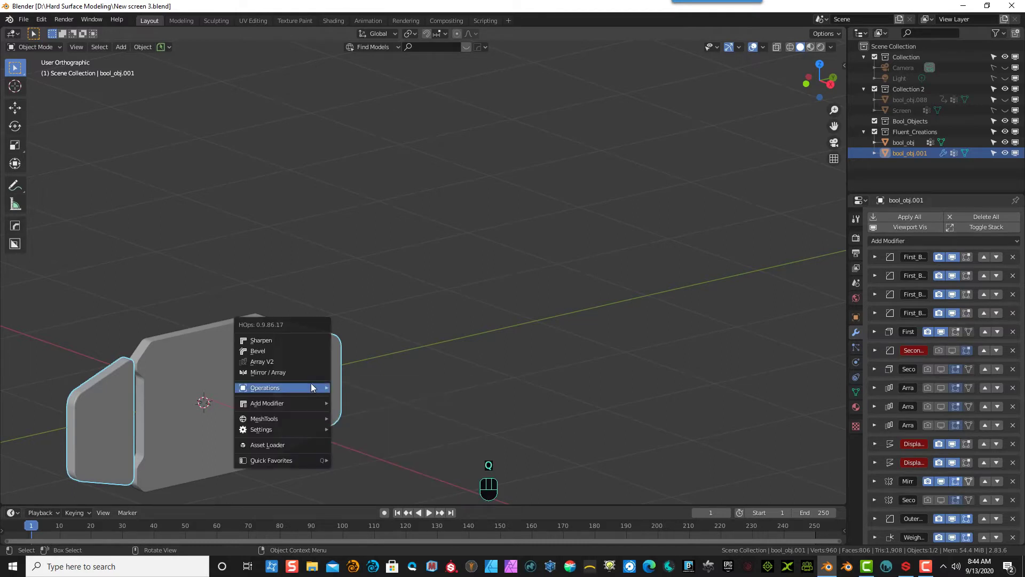
mouse_move(318, 388)
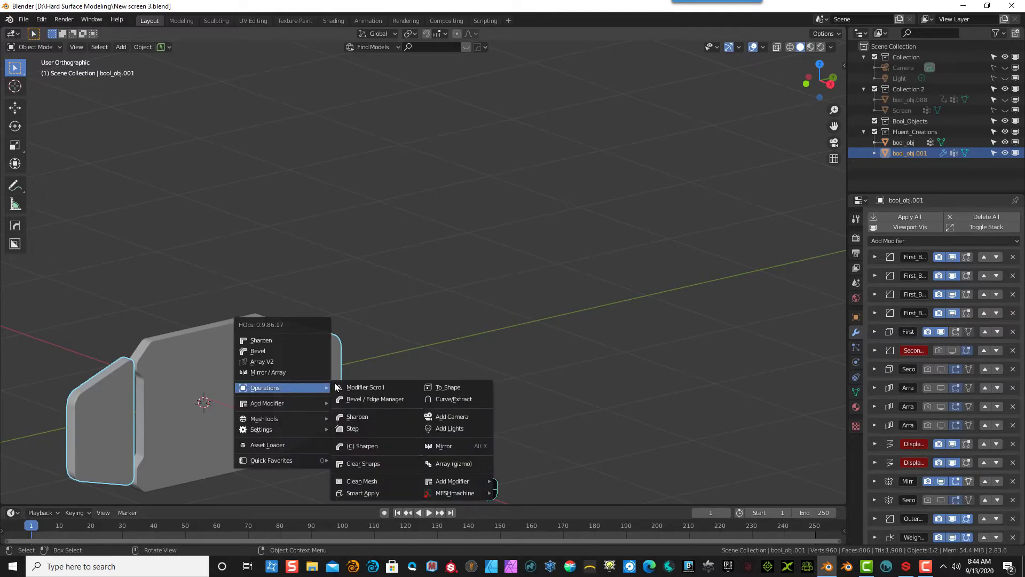
left_click(370, 494)
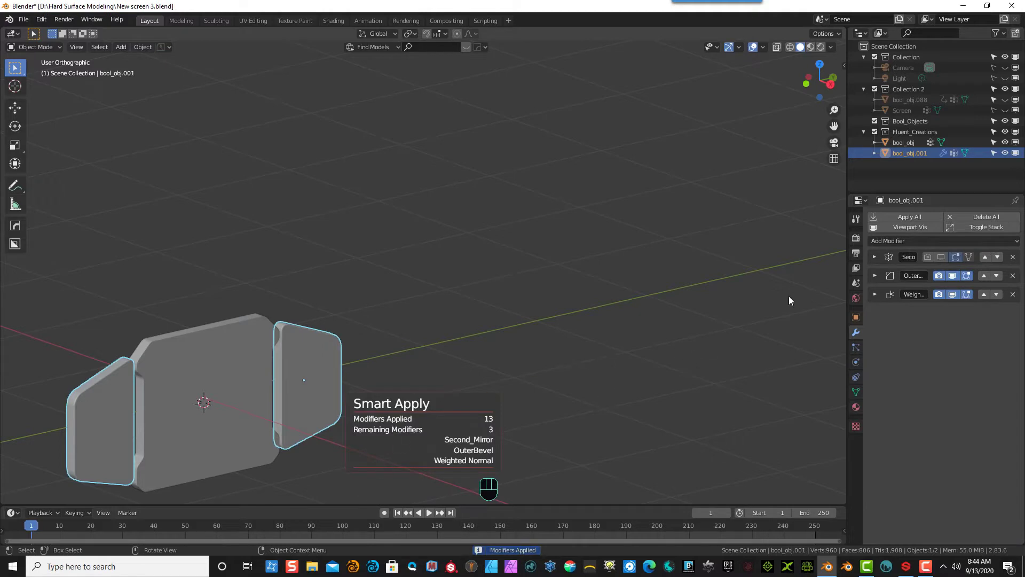
- Remove the remaining Weighted Normal, OuterBevel and Second_Mirror modifiers from the side pieces
left_click(1013, 295)
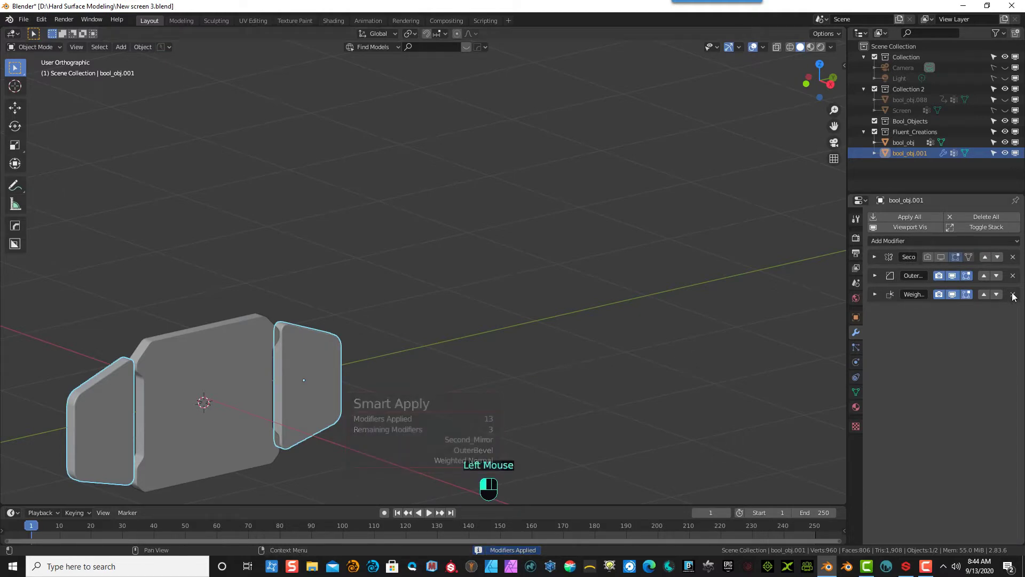
left_click(876, 274)
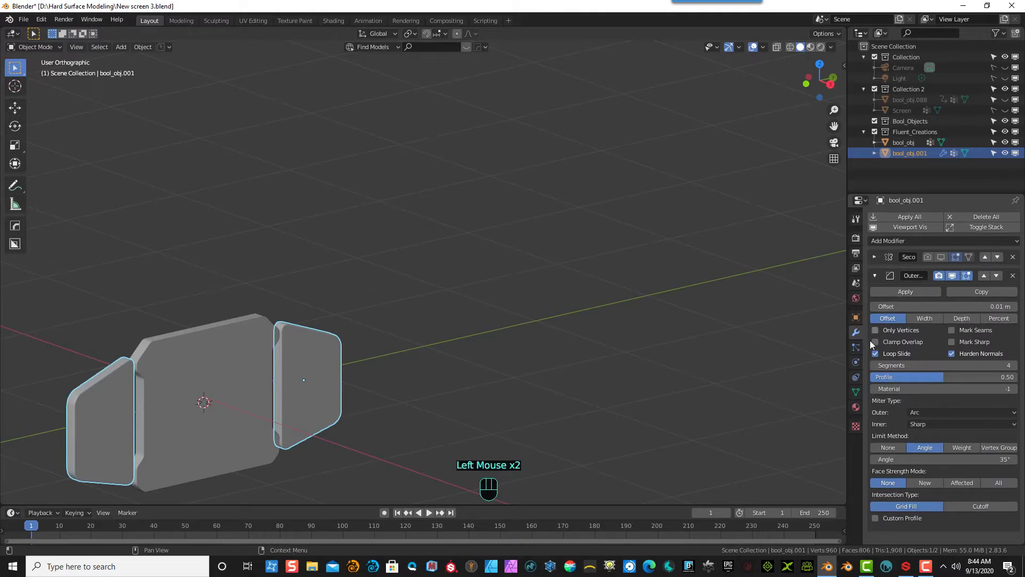
left_click(1014, 275)
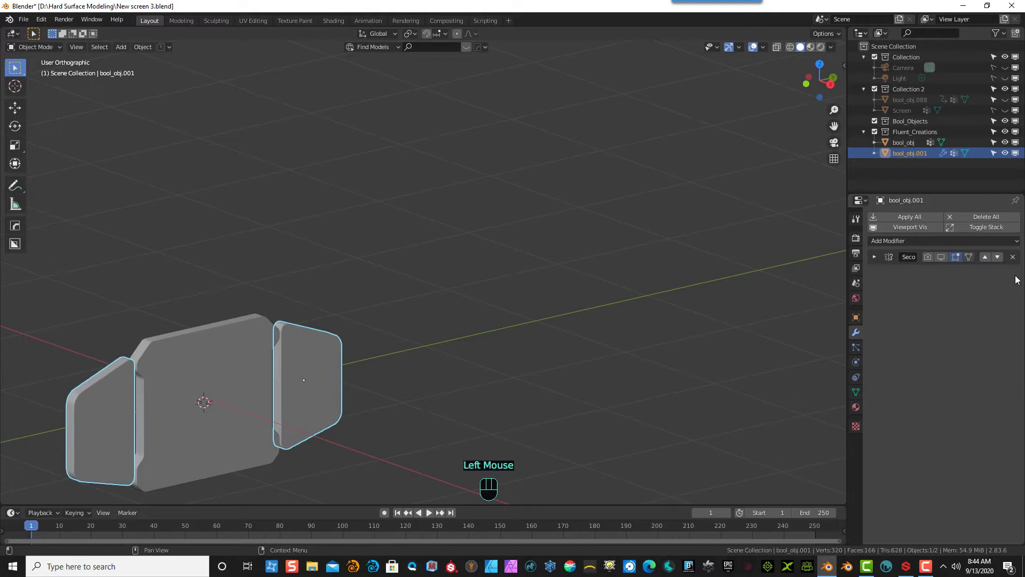
left_click(1013, 257)
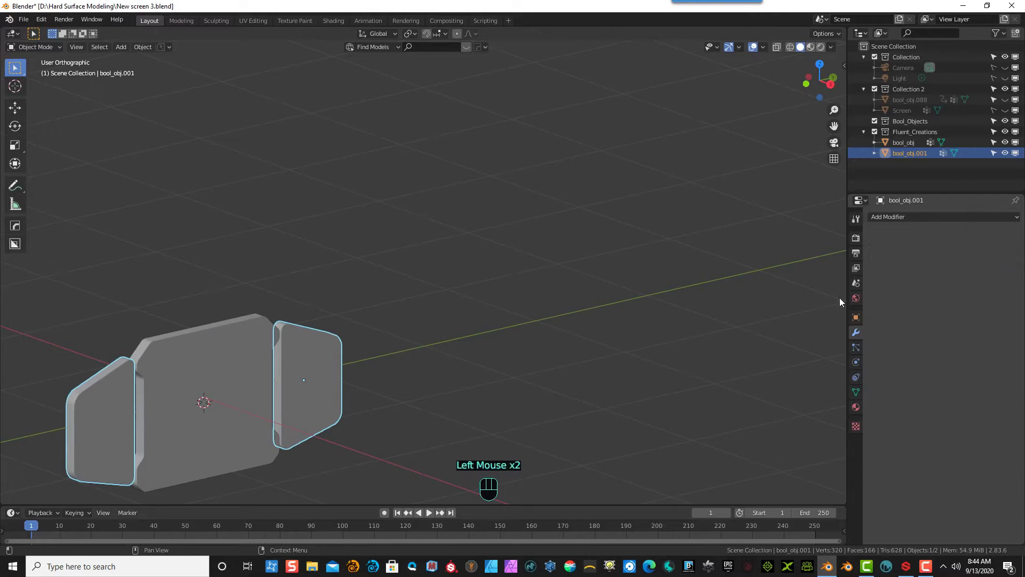
- In the right orthographic view, cut a small narrow rectangular notch into the central body's upper edge with Fluent
left_click(830, 84)
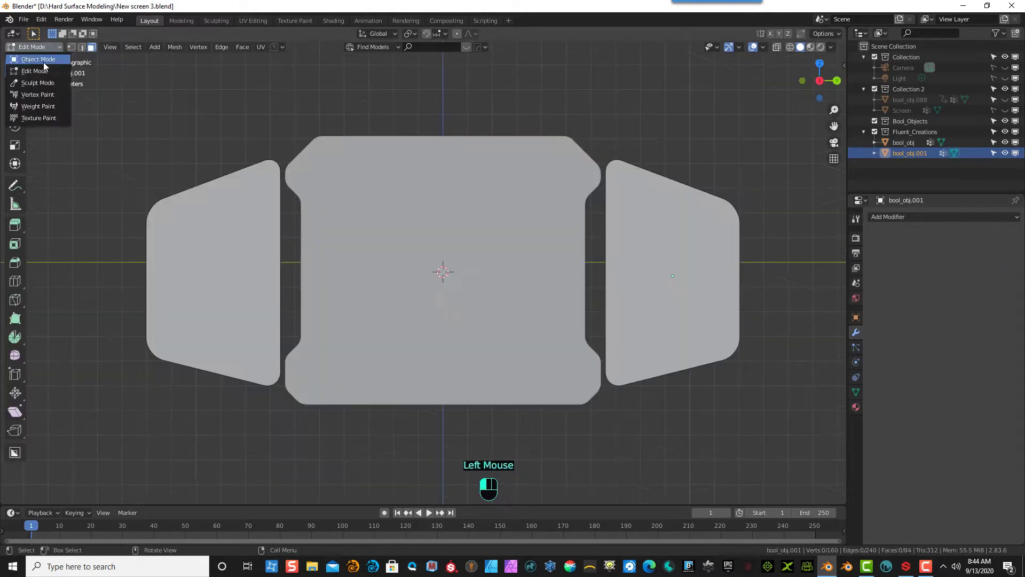
left_click(442, 184)
scroll(312, 275, "down", 3)
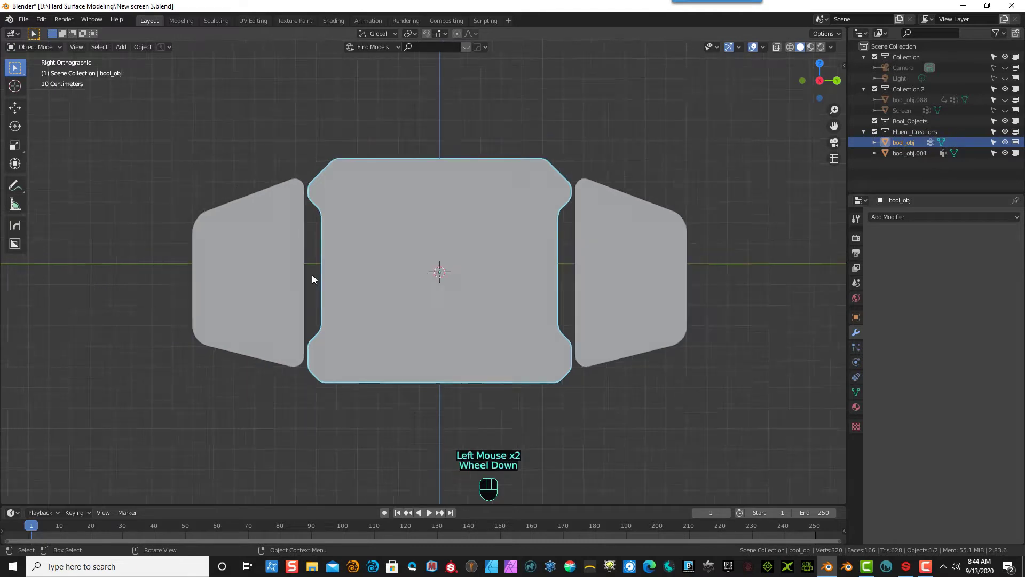
middle_click_drag(333, 264, 360, 239)
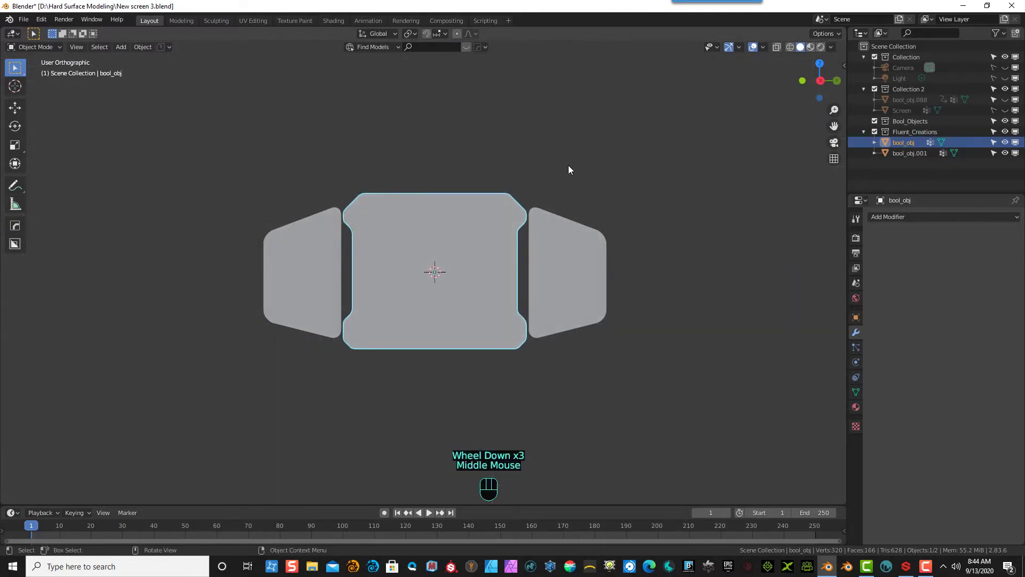
key("KP_3")
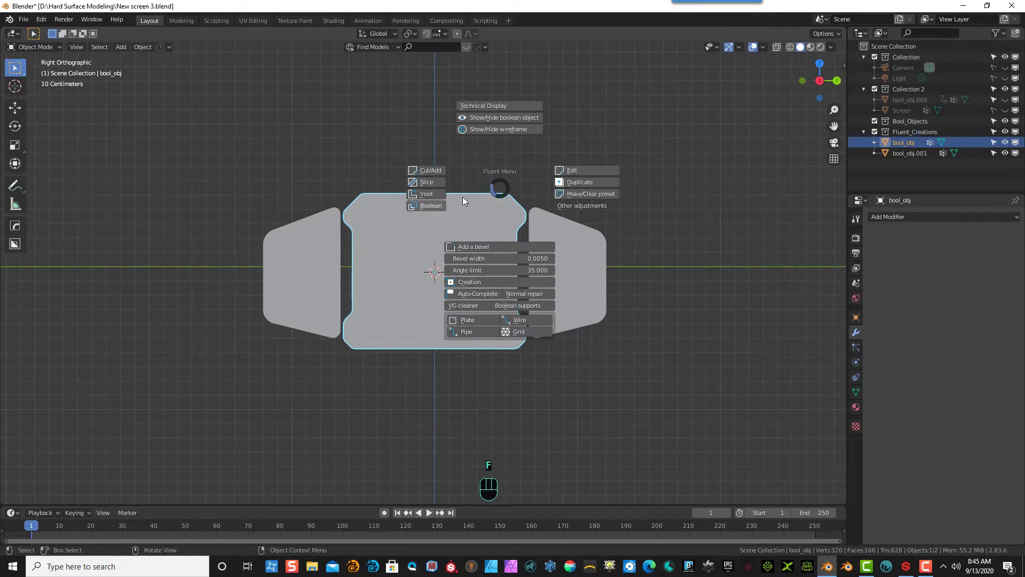
left_click(581, 169)
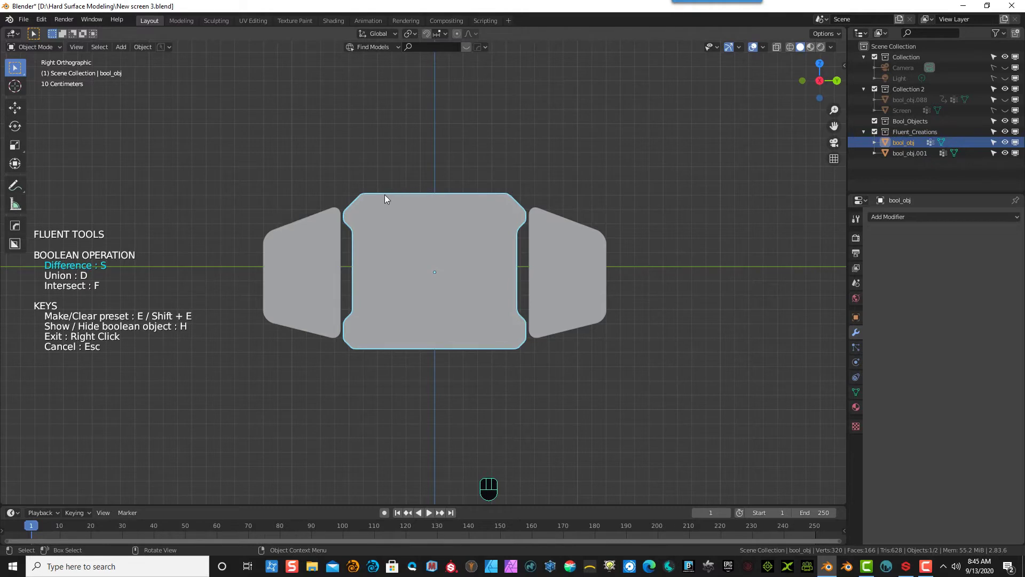
key("f")
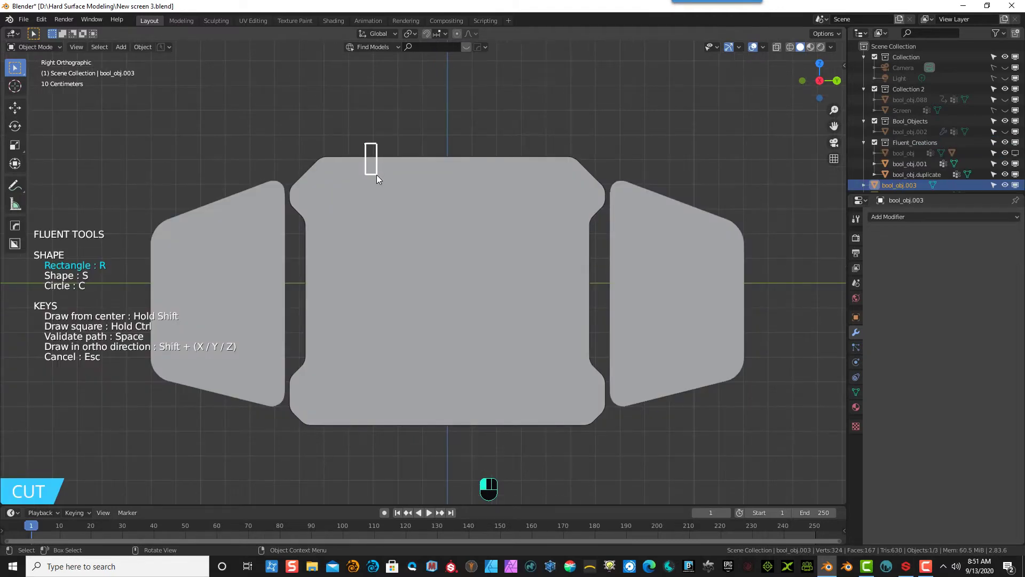
left_click_drag(378, 175, 378, 175)
left_click(377, 176)
- Reduce the notch cutter's solidify depth so it extends only a short way behind the central body
middle_click_drag(389, 178, 412, 223)
scroll(393, 201, "down", 2)
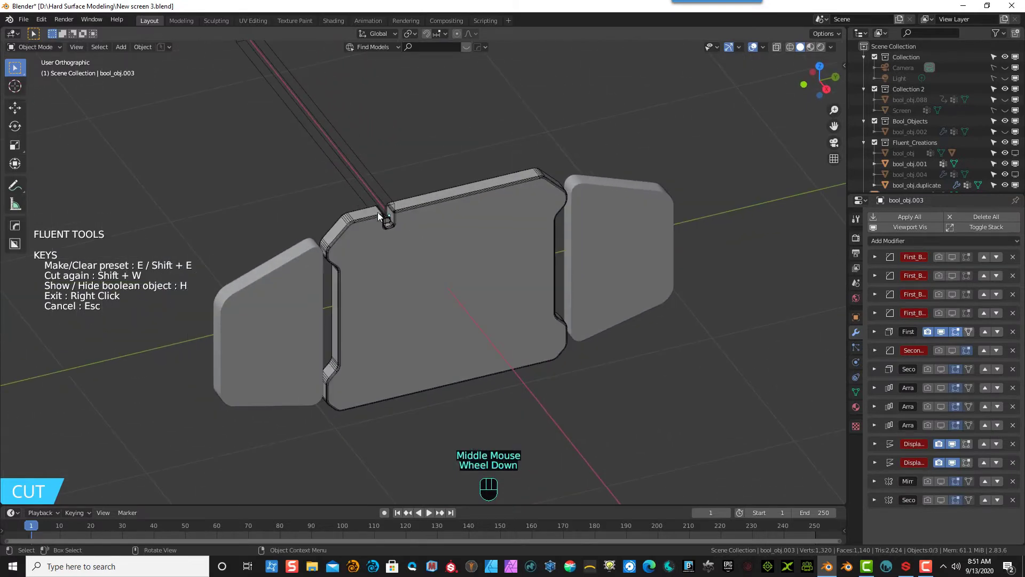
scroll(415, 233, "up", 2)
left_click(353, 172)
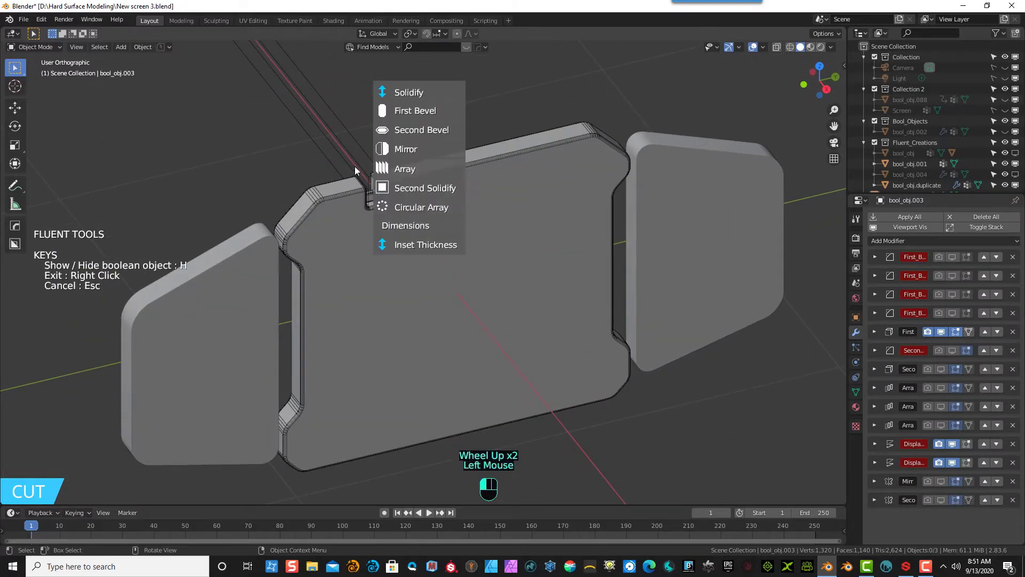
left_click(409, 98)
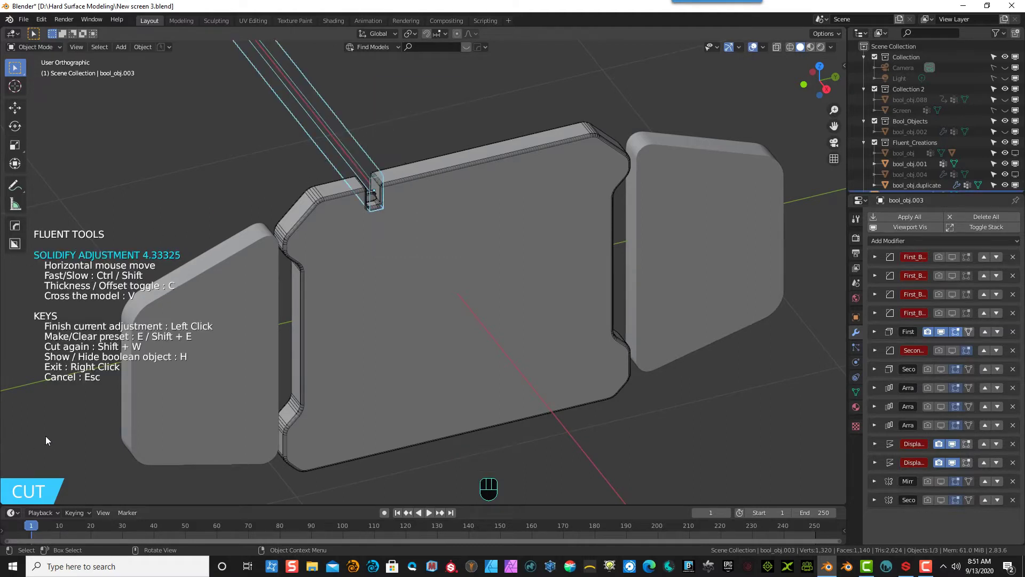
scroll(109, 417, "down", 7)
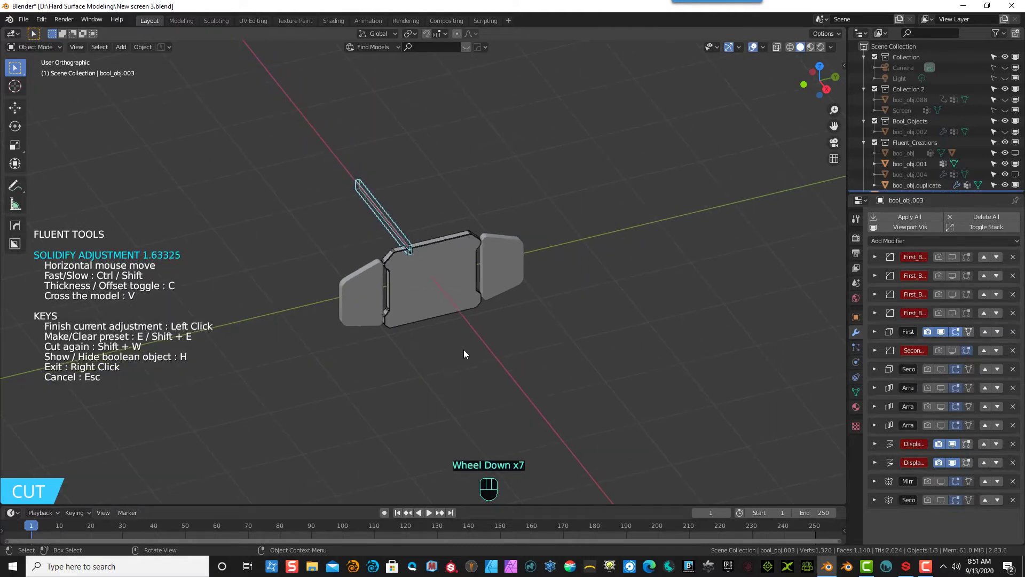
left_click(647, 322)
scroll(404, 200, "up", 4)
scroll(404, 199, "up", 2)
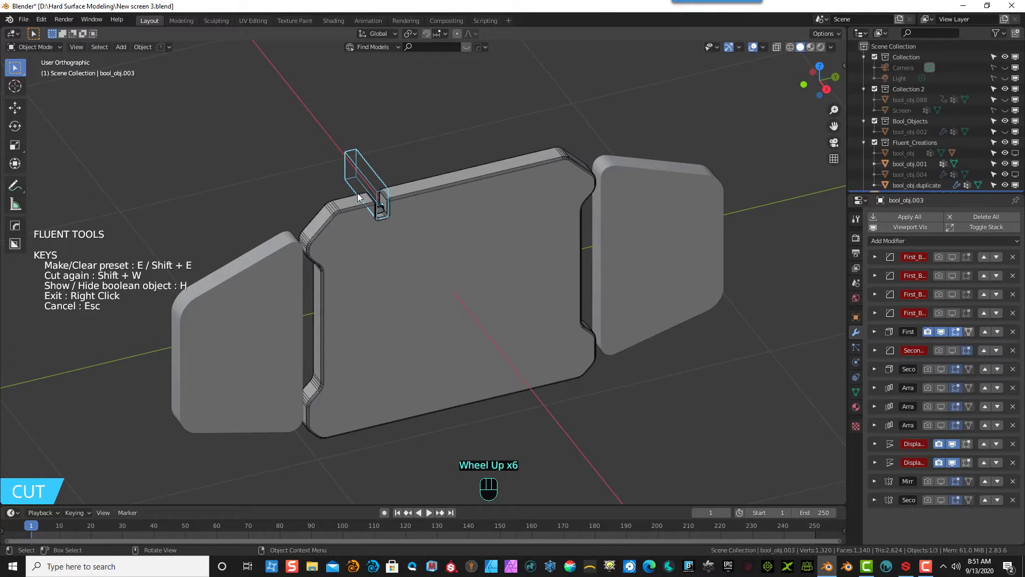
- In top view, move the notch cutter about 0.119 m along X and 0.307 m along Y, centring it on the body
key("KP_7")
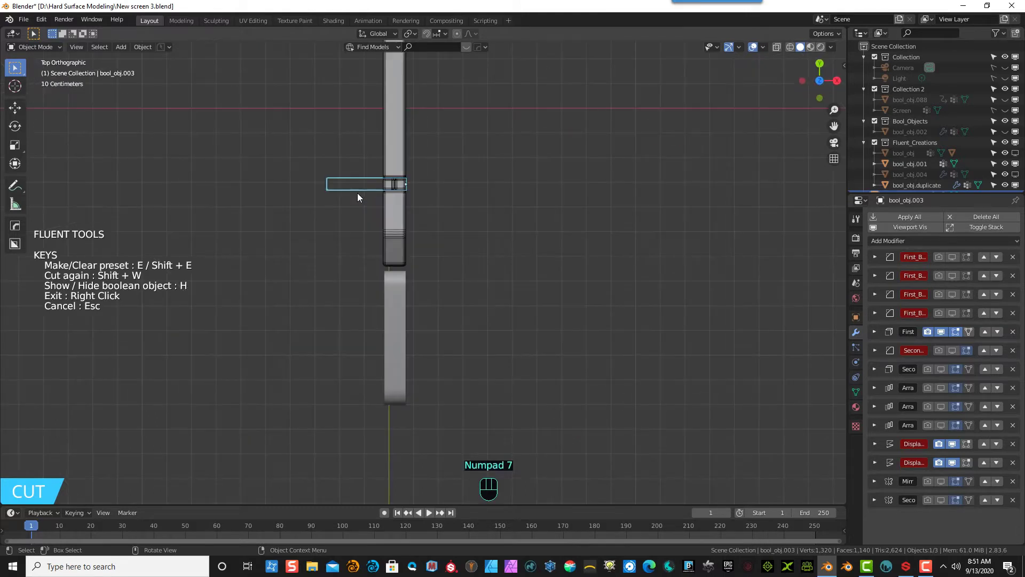
key("g")
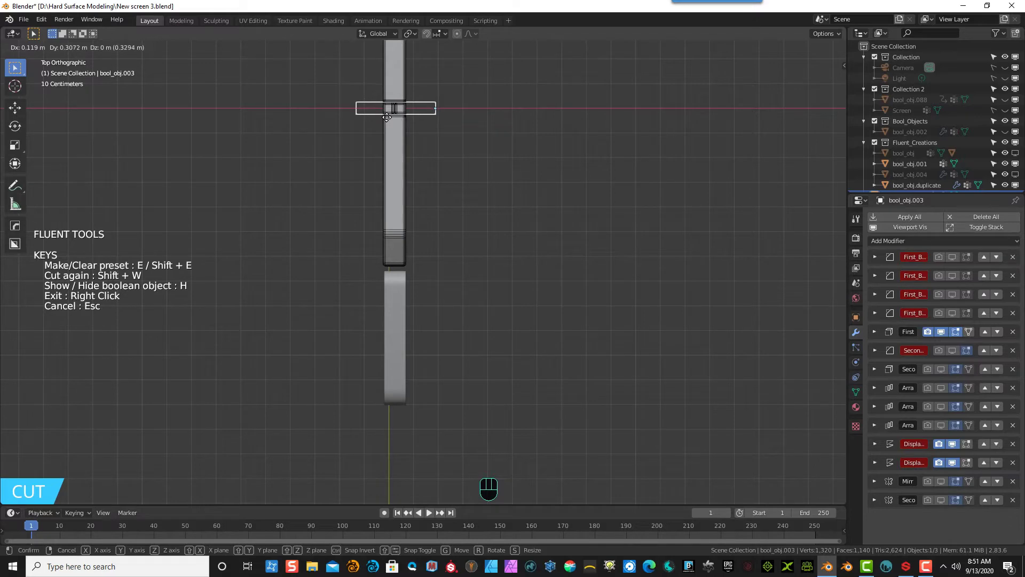
left_click(386, 117)
- Try an Inset Thickness adjustment and a Second Bevel on the notch cutter
middle_click_drag(445, 158, 359, 94)
scroll(359, 94, "up", 3)
scroll(479, 89, "down", 2)
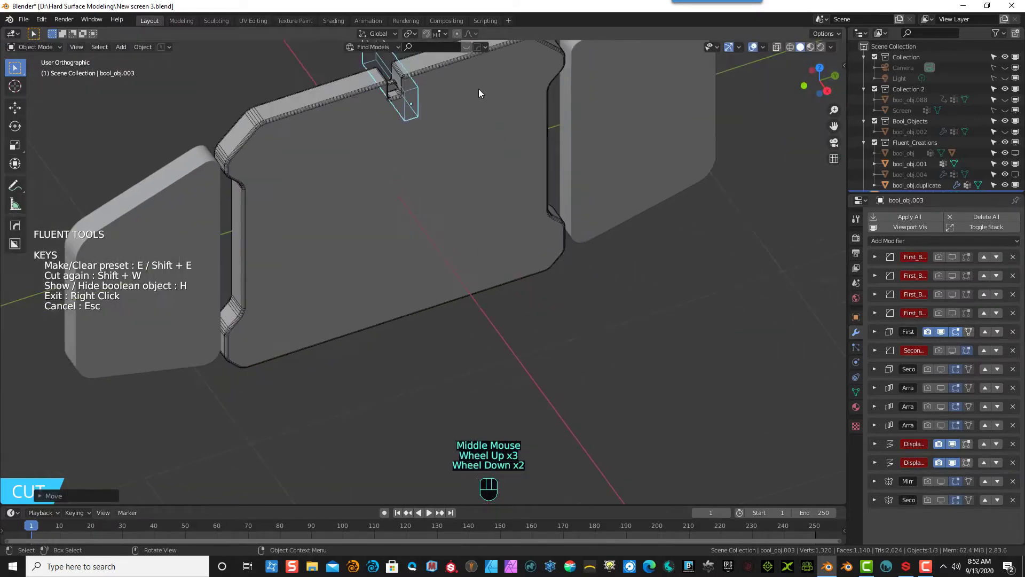
left_click(396, 98)
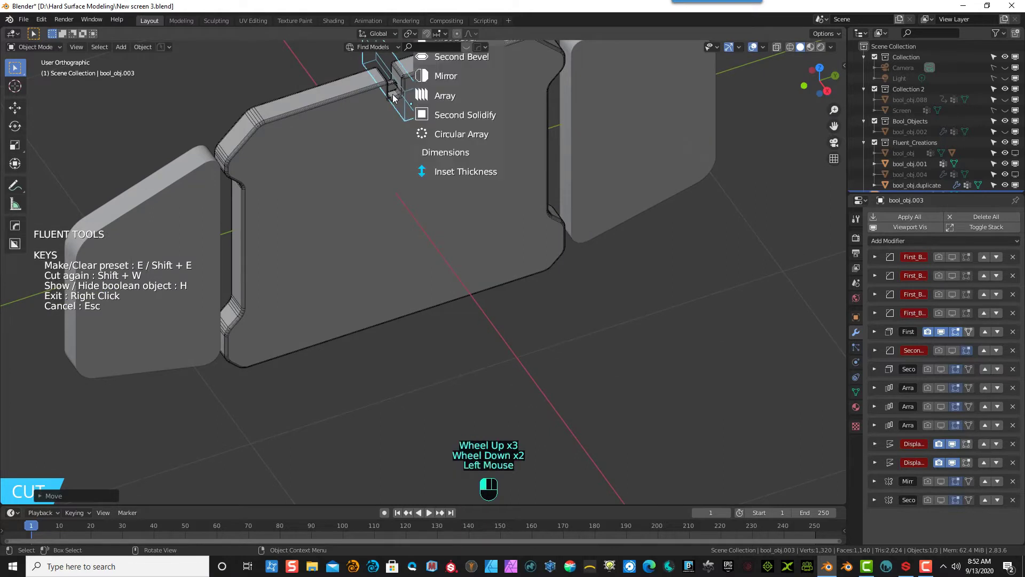
left_click(460, 171)
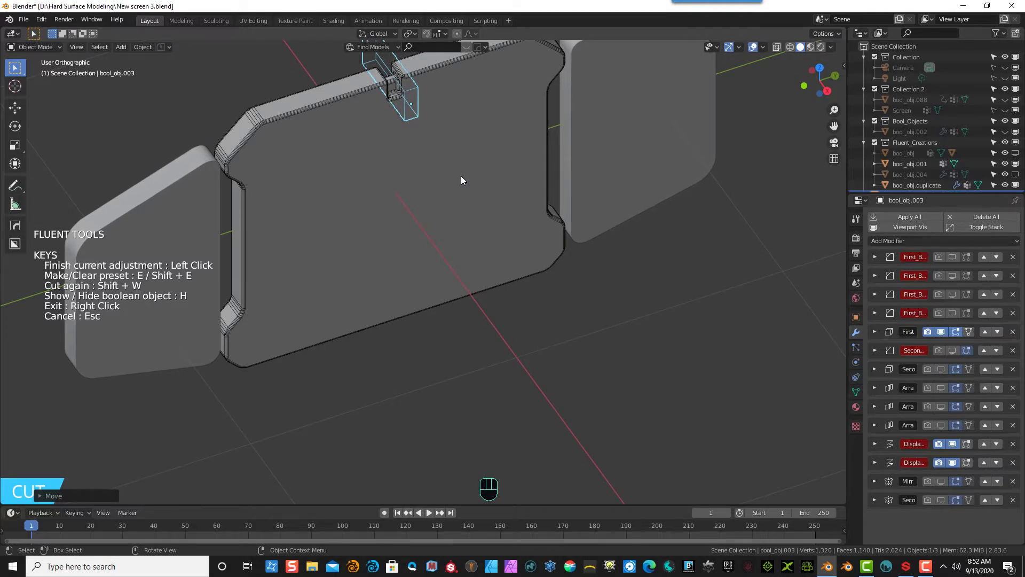
left_click(462, 177)
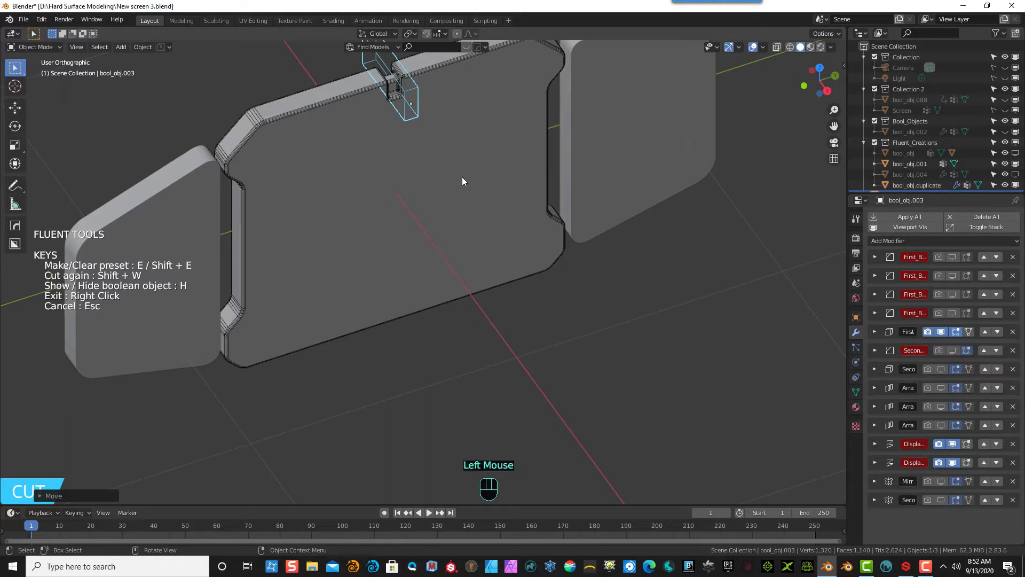
left_click(409, 114)
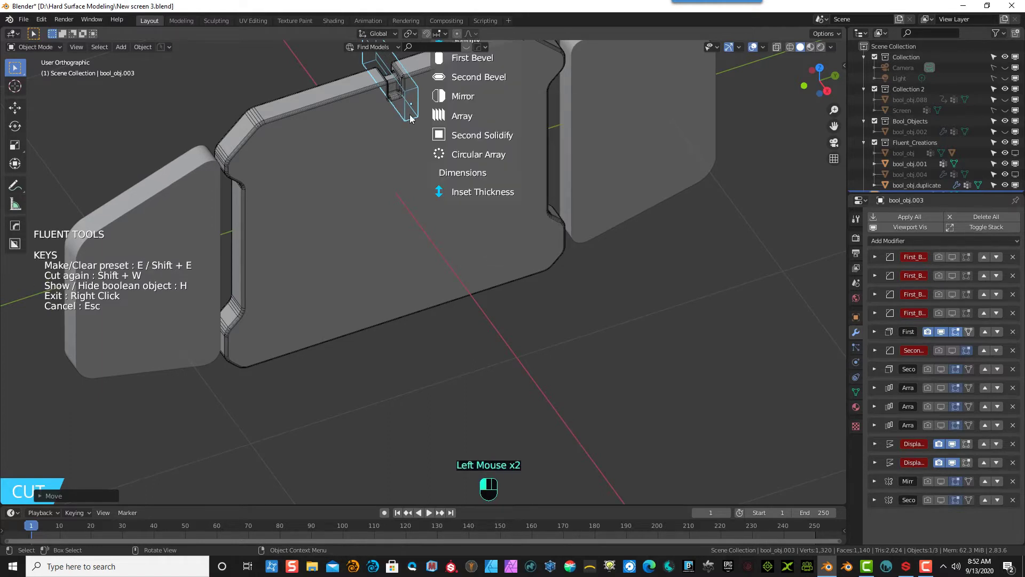
left_click(493, 80)
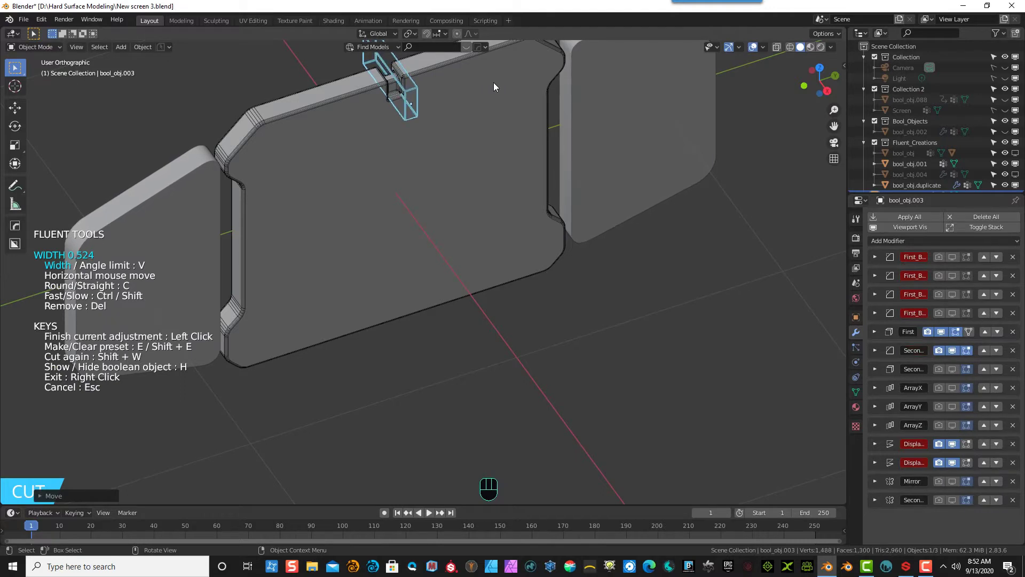
- Apply a slight First Bevel to the notch cutter's corners with Fluent
left_click(488, 85)
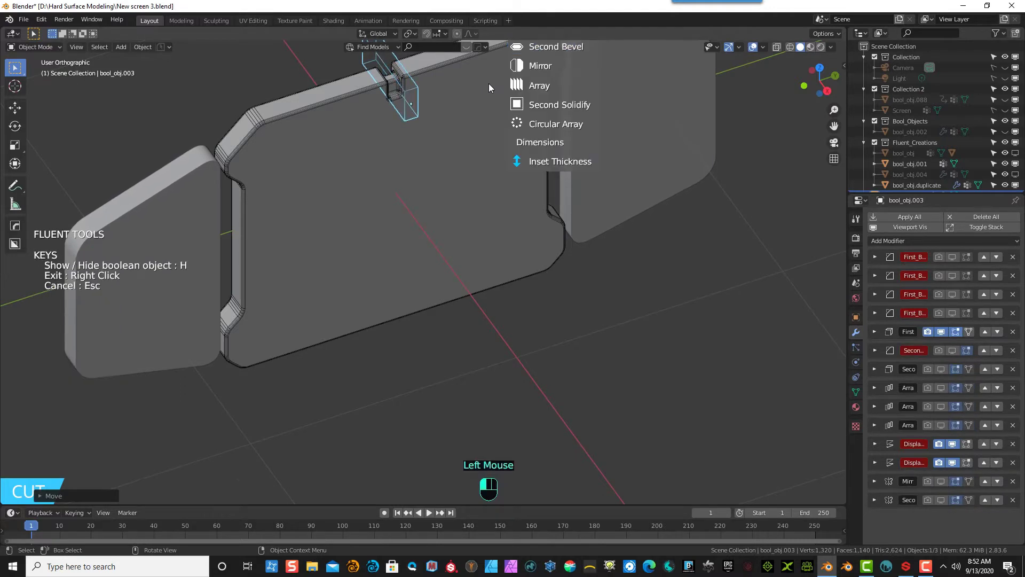
scroll(190, 342, "down", 4)
left_click(123, 371)
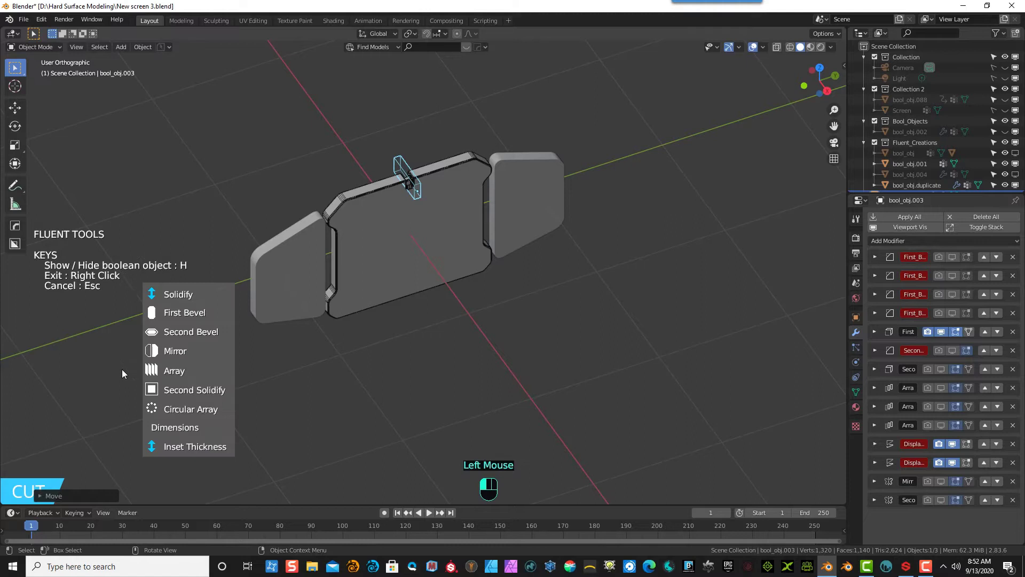
left_click(188, 316)
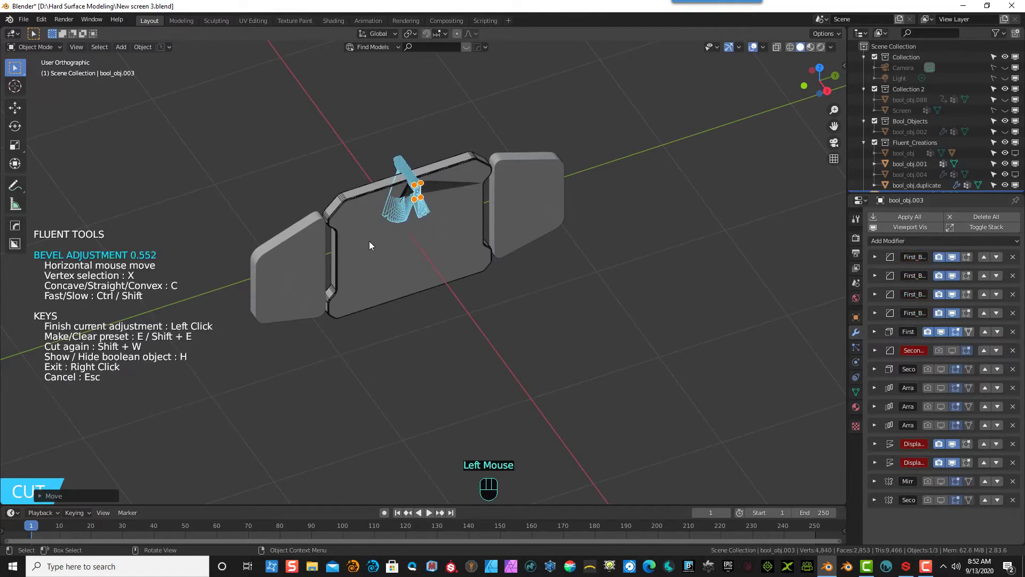
scroll(386, 216, "up", 3)
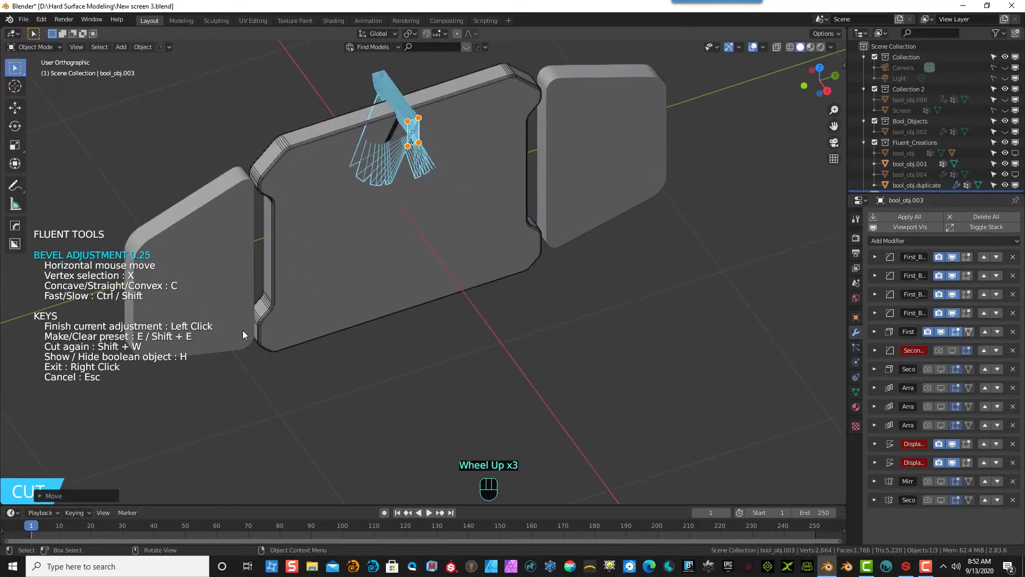
left_click(189, 395)
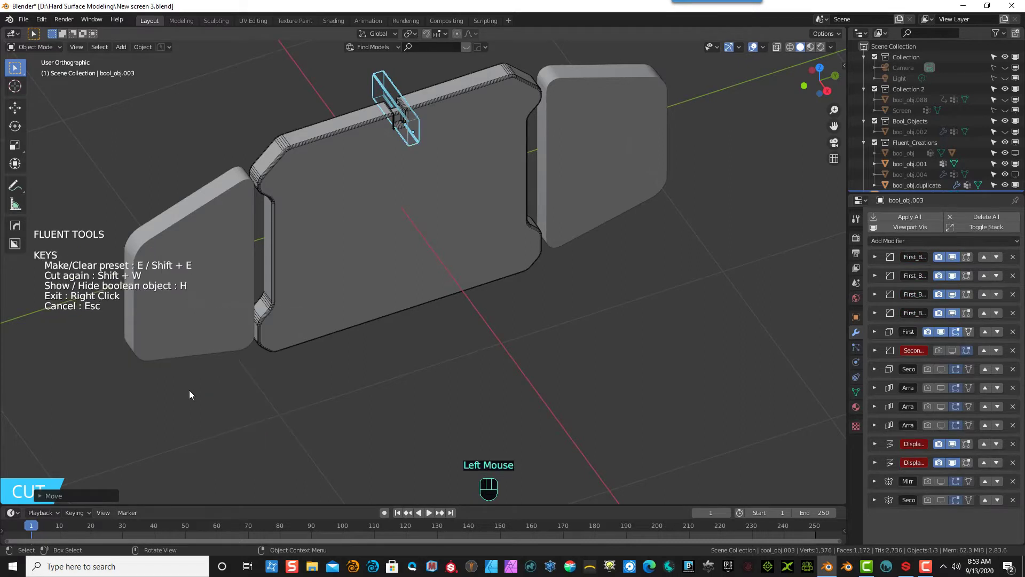
scroll(412, 111, "up", 2)
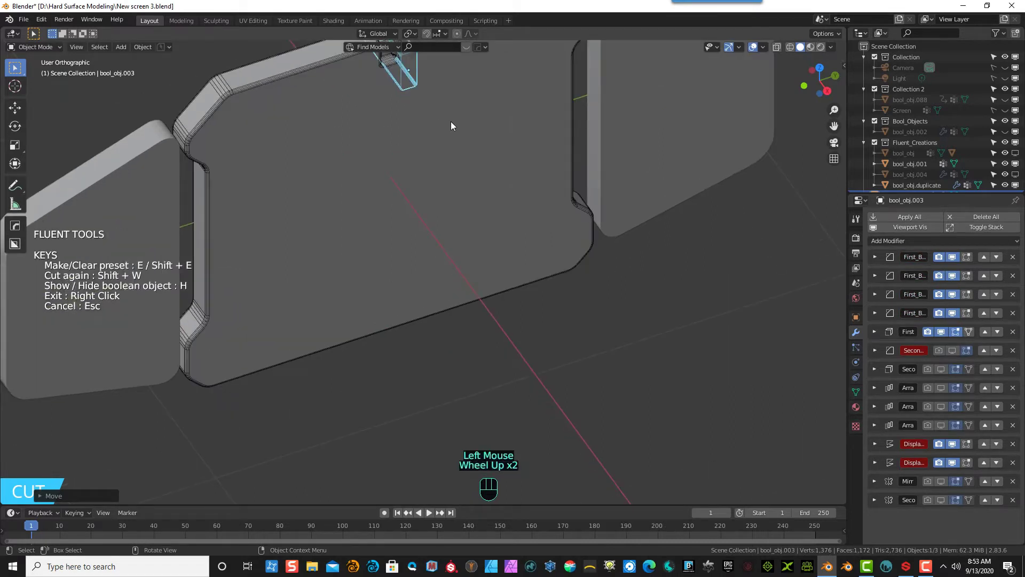
scroll(393, 138, "down", 1)
middle_click_drag(387, 125, 399, 80)
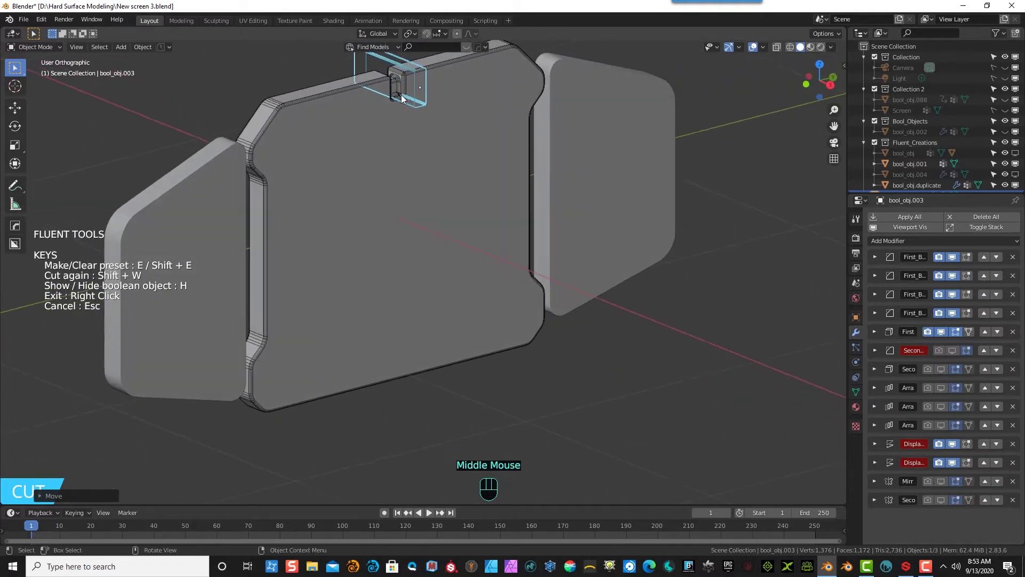
scroll(400, 77, "up", 1)
scroll(400, 73, "down", 1)
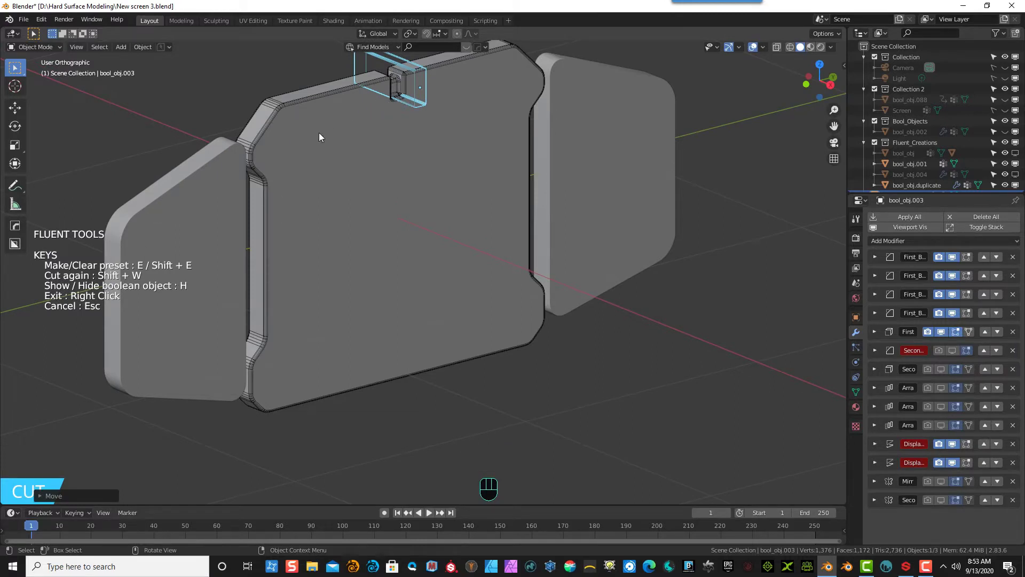
- Try the Inset Thickness and Solidify adjustments on the notch cutter
left_click(412, 78)
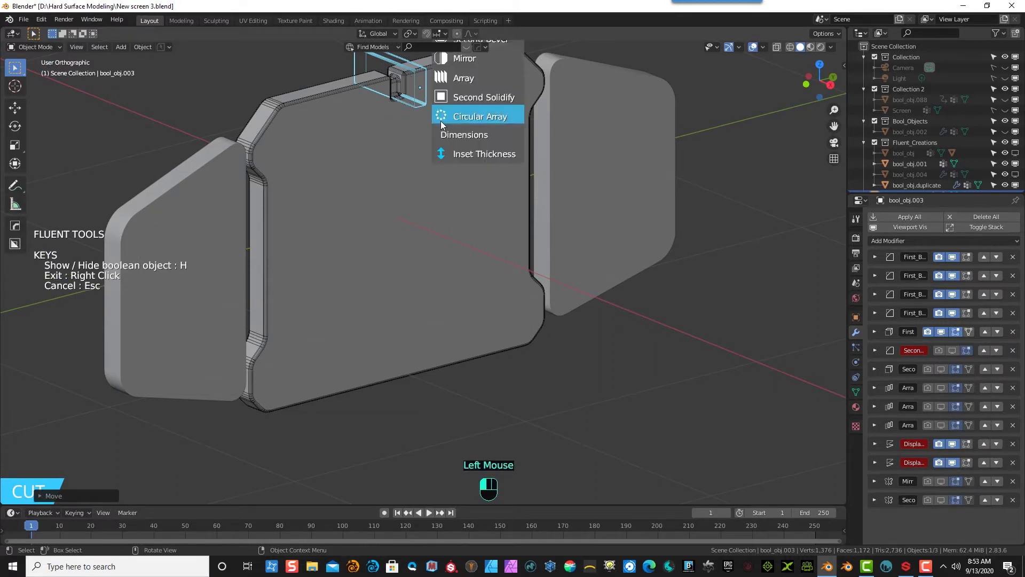
left_click(458, 155)
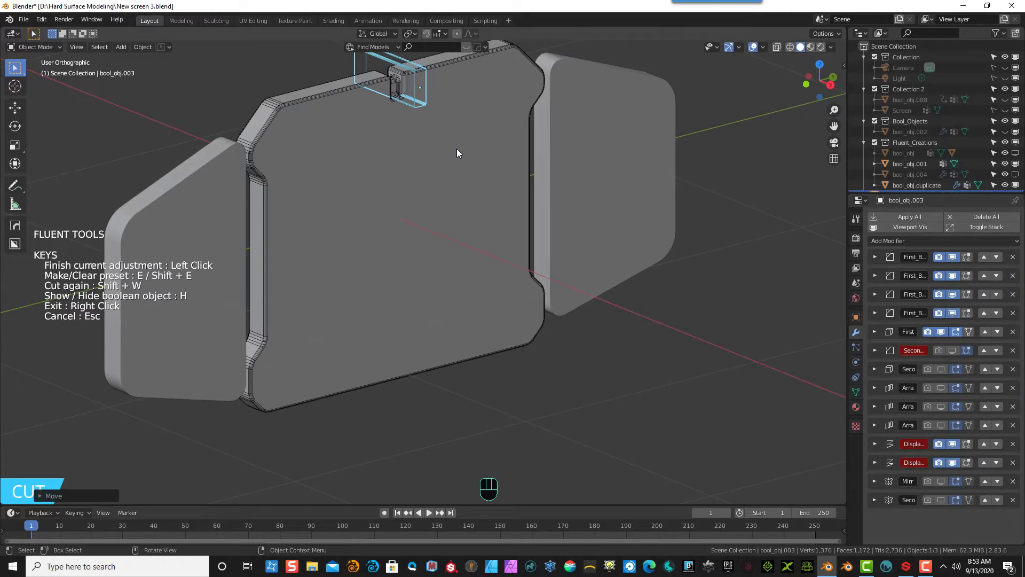
left_click(457, 150)
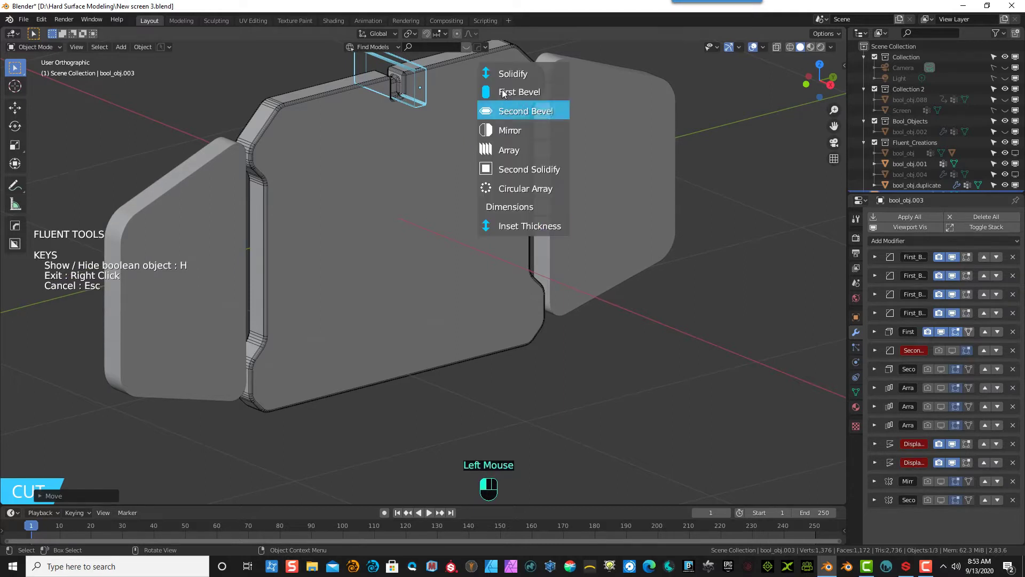
left_click(515, 75)
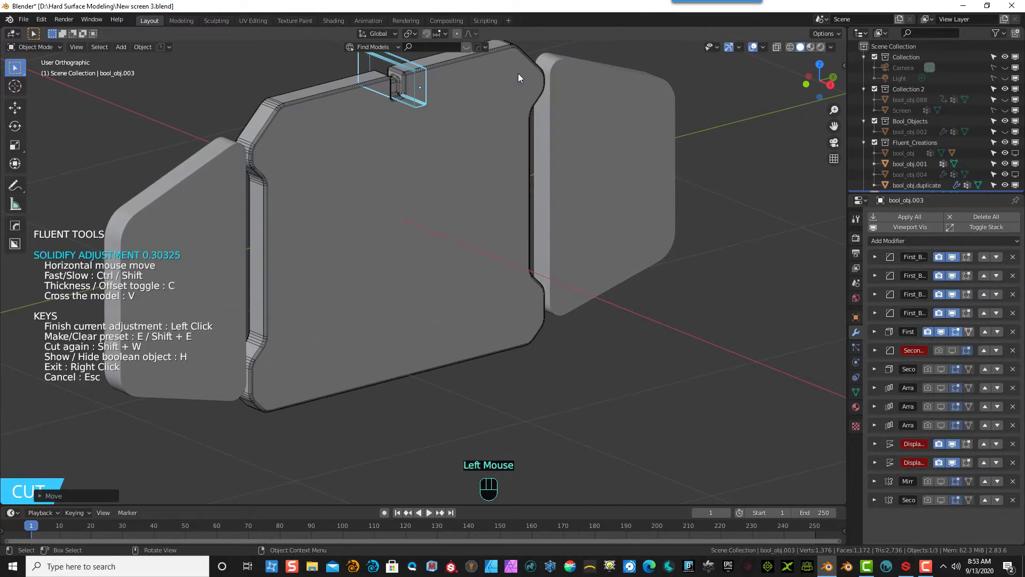
left_click(515, 74)
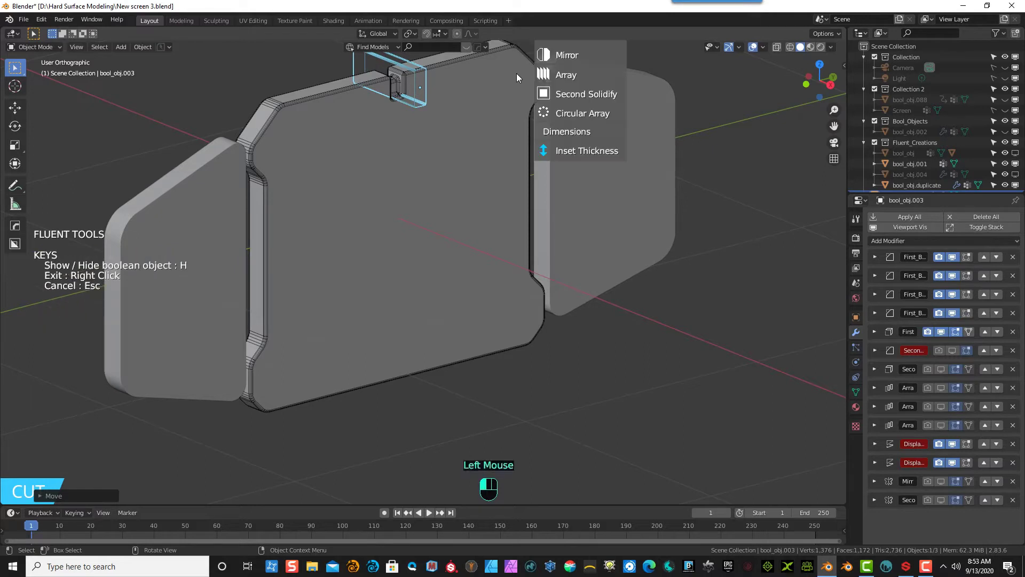
- Set the notch cutter's First Bevel to about 0.018 to round its four corners
left_click(554, 44)
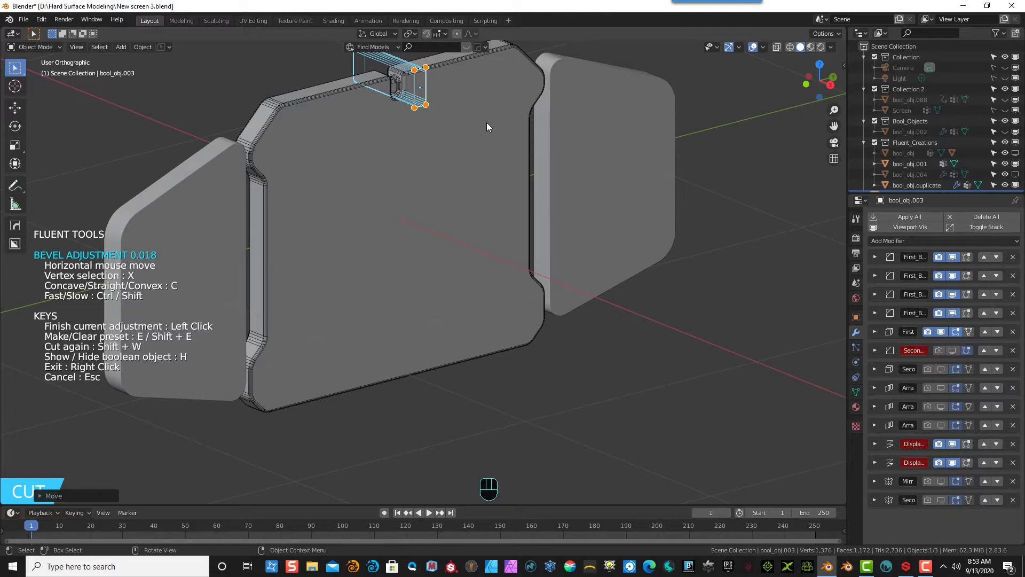
left_click(486, 123)
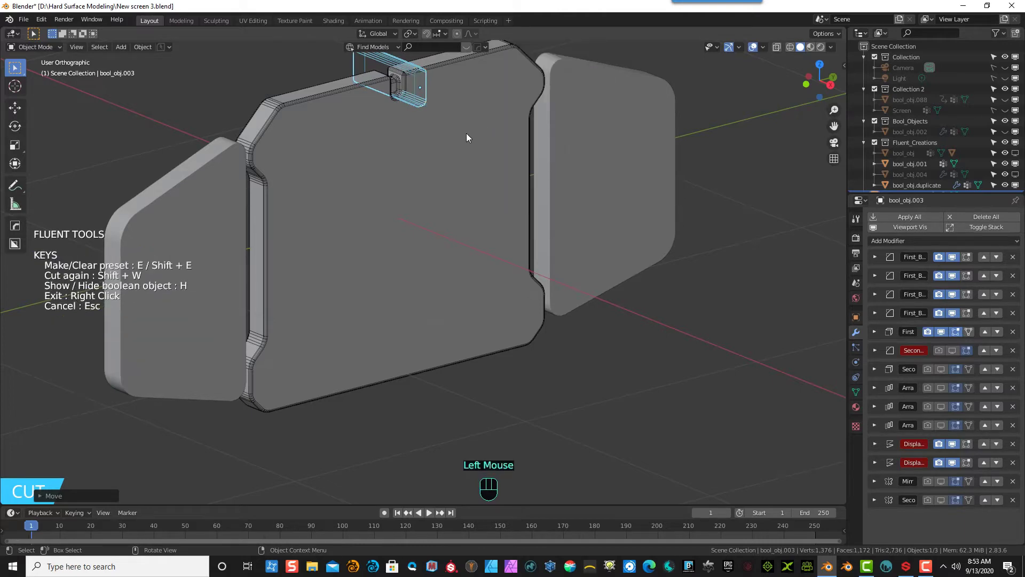
middle_click_drag(467, 134, 443, 127)
scroll(380, 136, "up", 2)
scroll(380, 136, "down", 2)
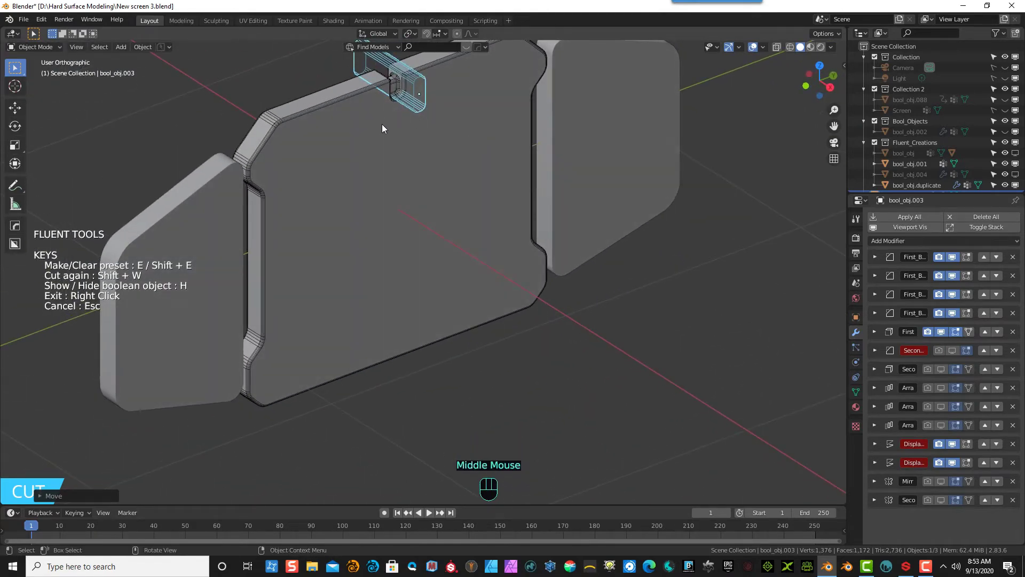
scroll(380, 132, "down", 1)
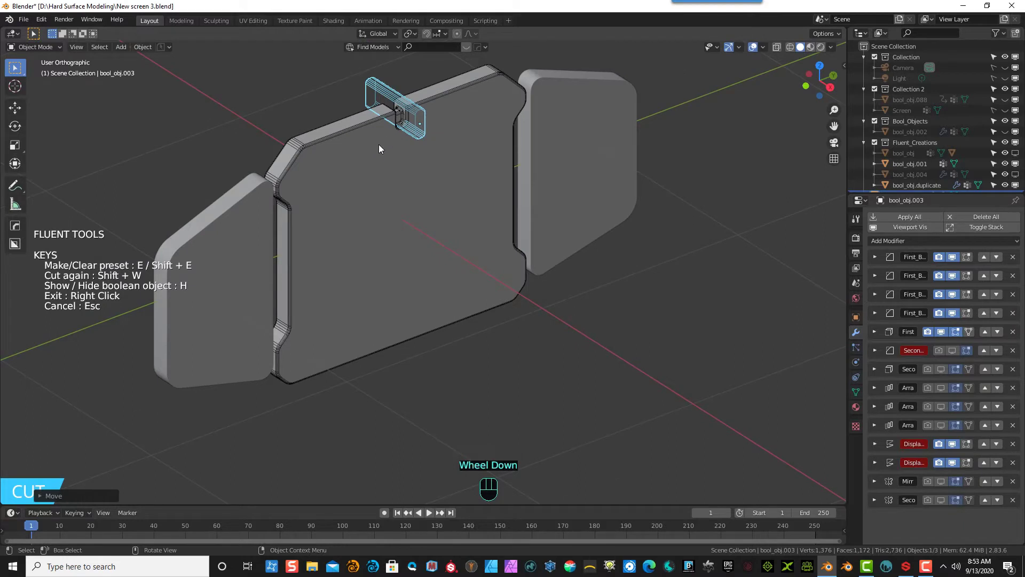
- Array the notch cutter along X with a count of 2 on the central body's upper edge
left_click(413, 131)
left_click(470, 127)
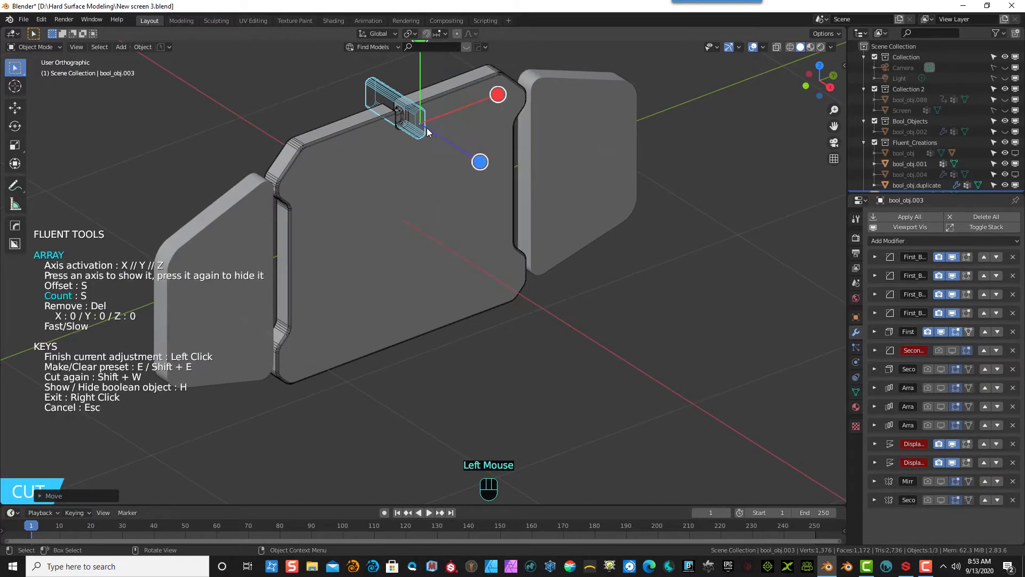
left_click(497, 95)
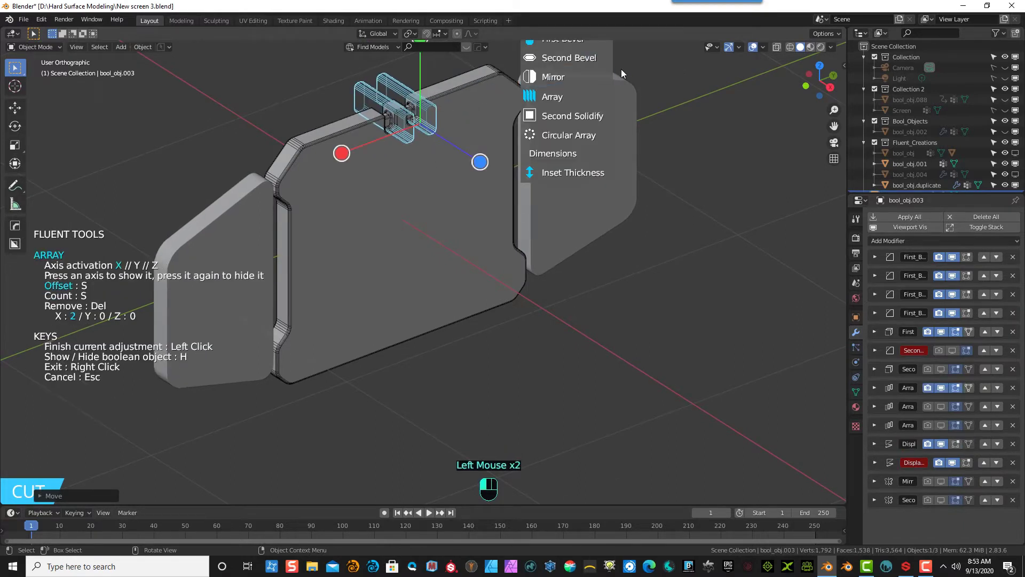
left_click(553, 77)
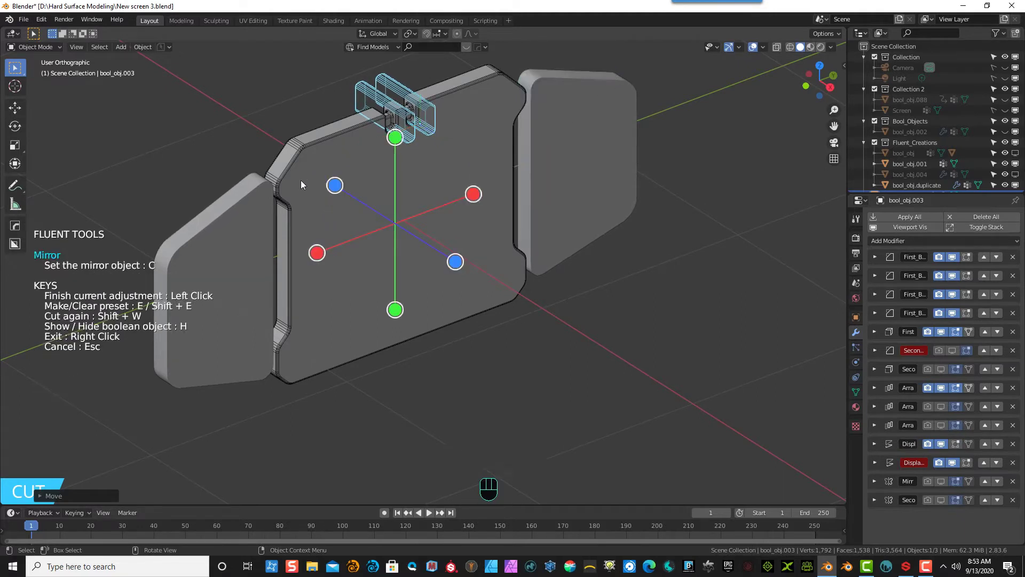
- Widen the array's X offset to space the two notch cutters farther apart along the upper edge
left_click(382, 113)
left_click(418, 110)
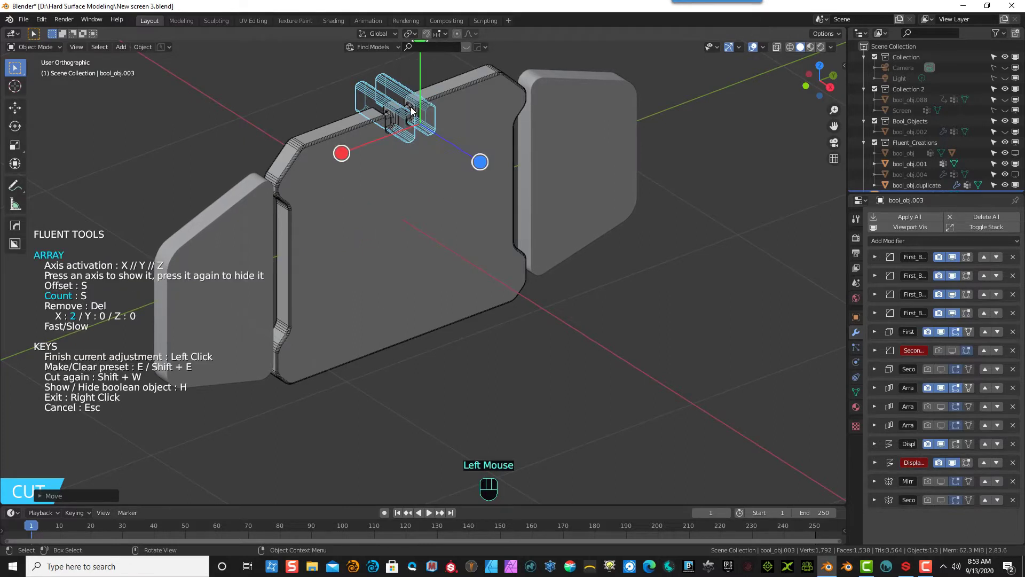
key("s")
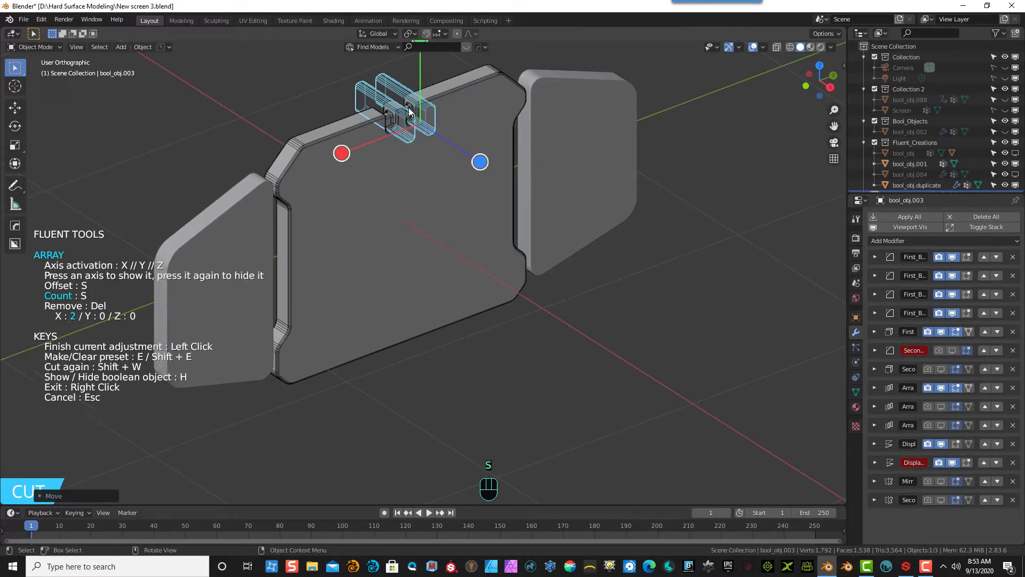
scroll(357, 137, "up", 1)
scroll(358, 137, "down", 2)
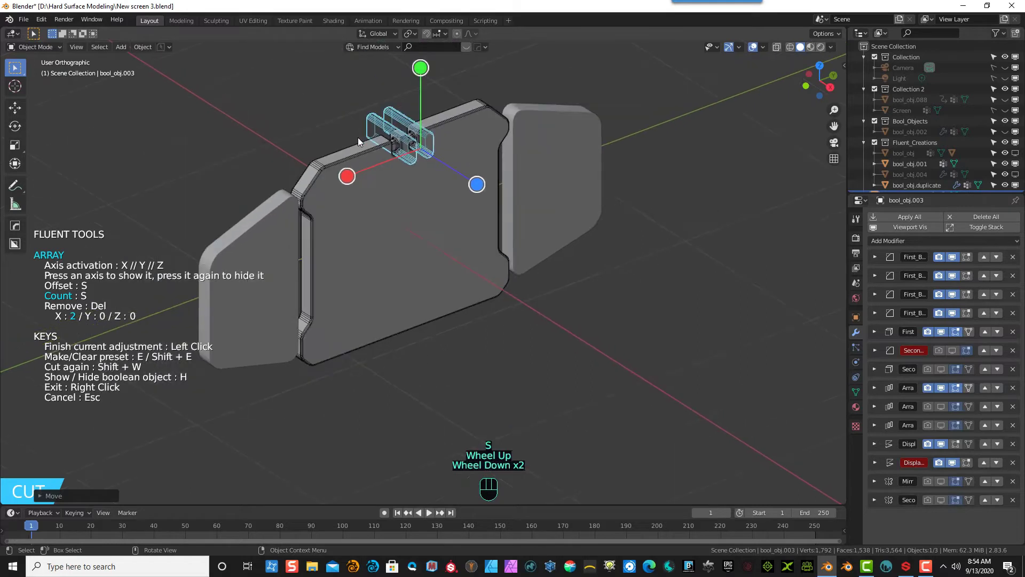
key("s")
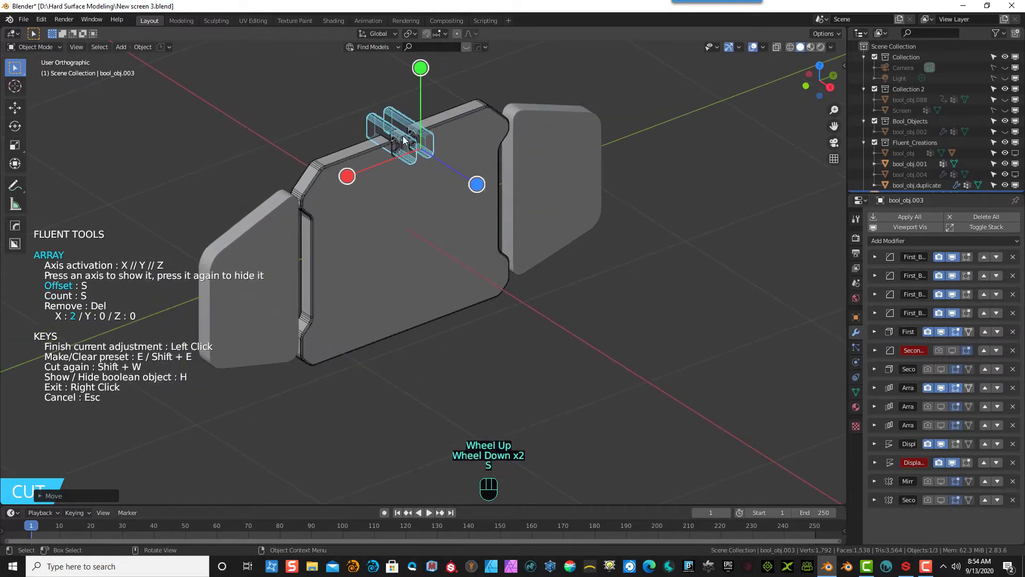
left_click(352, 177)
left_click(348, 178)
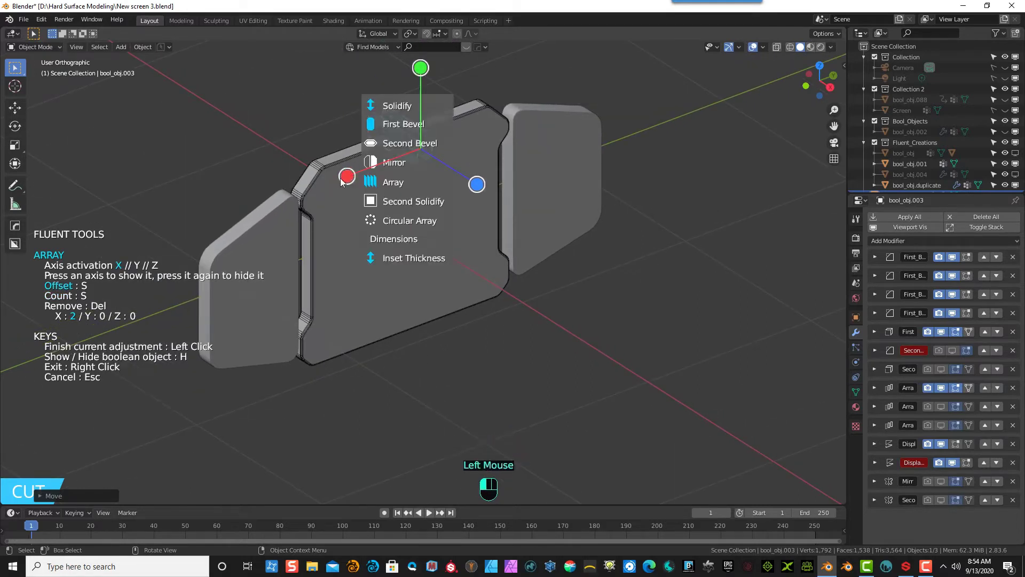
left_click(396, 168)
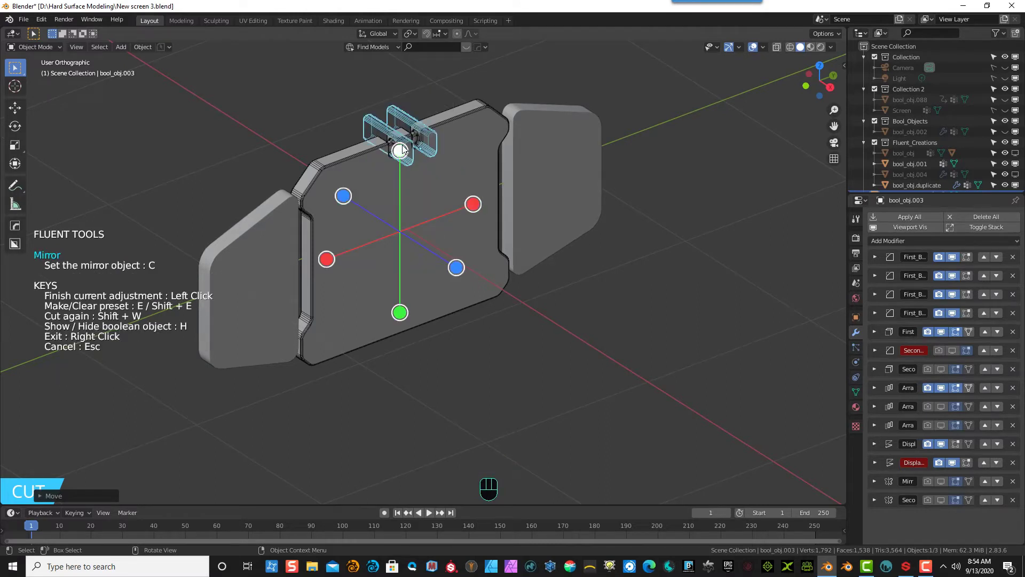
key("s")
left_click(383, 130)
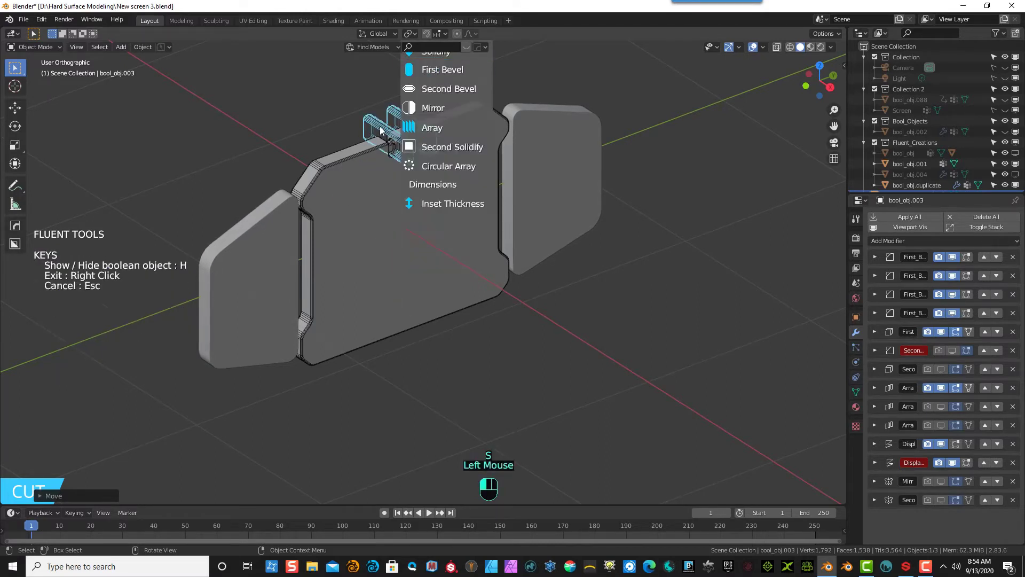
left_click(407, 128)
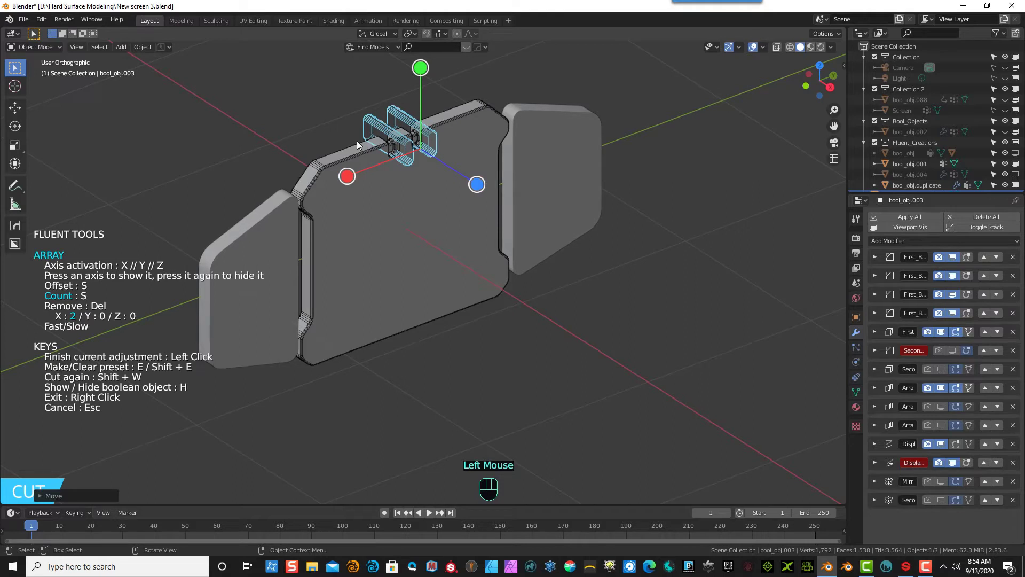
key("s")
left_click(346, 178)
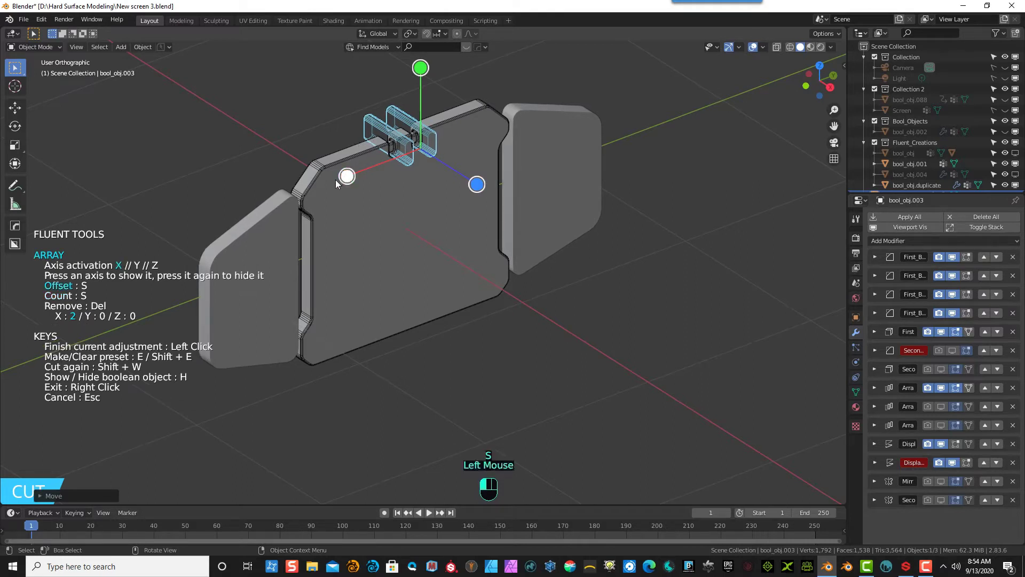
left_click(466, 139)
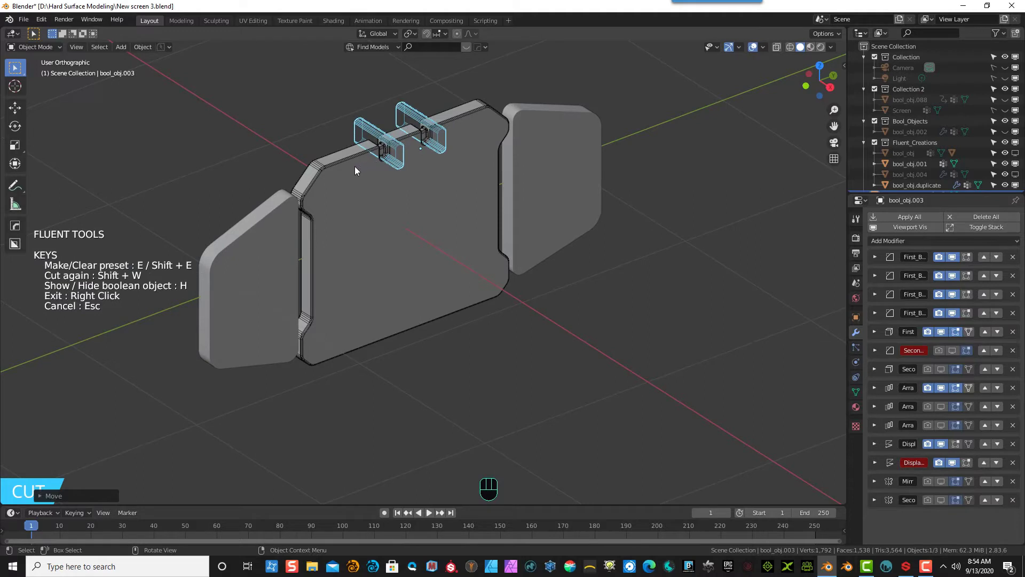
- Tighten the array's X offset slightly and raise its X count to 7, spreading the notches across the central body's upper edge
left_click(376, 143)
left_click(395, 136)
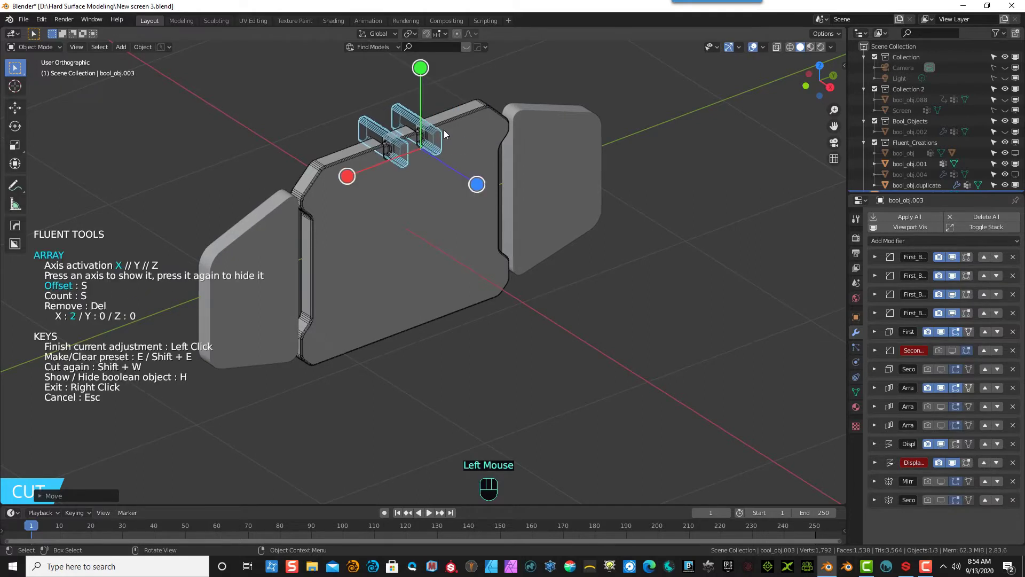
key("s")
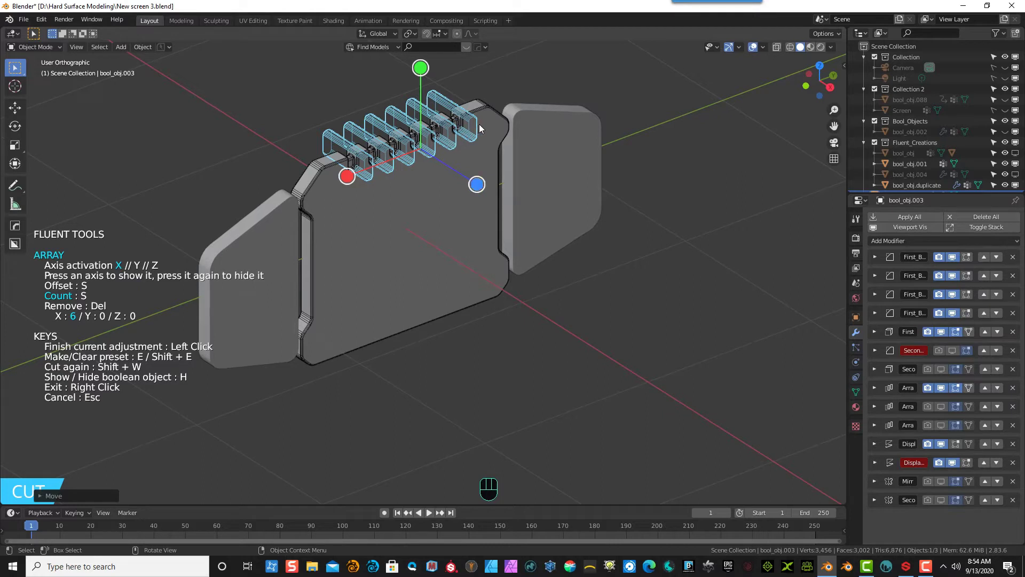
scroll(481, 123, "up", 1)
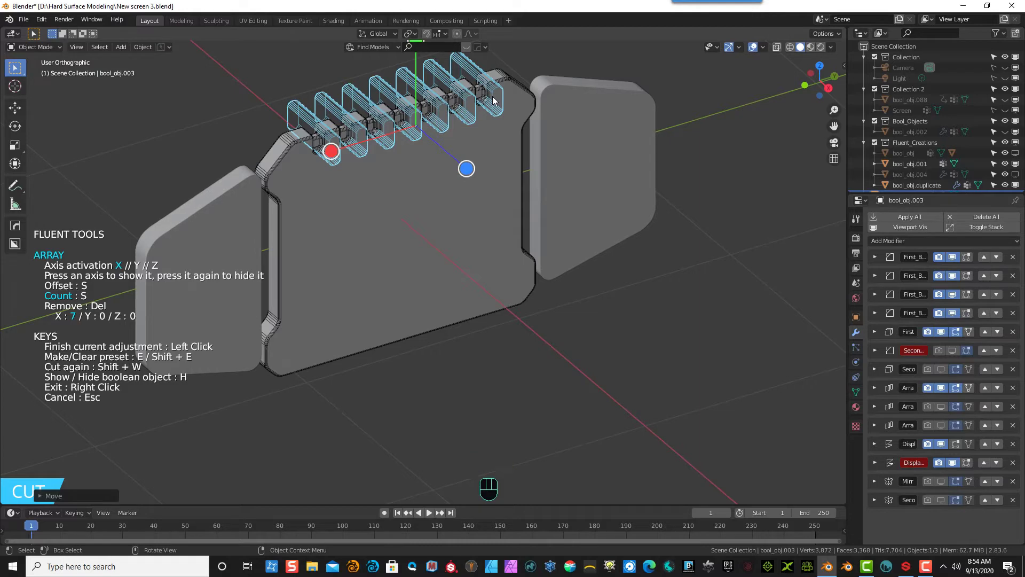
left_click(494, 100)
mouse_move(489, 127)
middle_mouse_down()
mouse_move(369, 107)
mouse_move(502, 123)
middle_mouse_up()
scroll(507, 117, "up", 3)
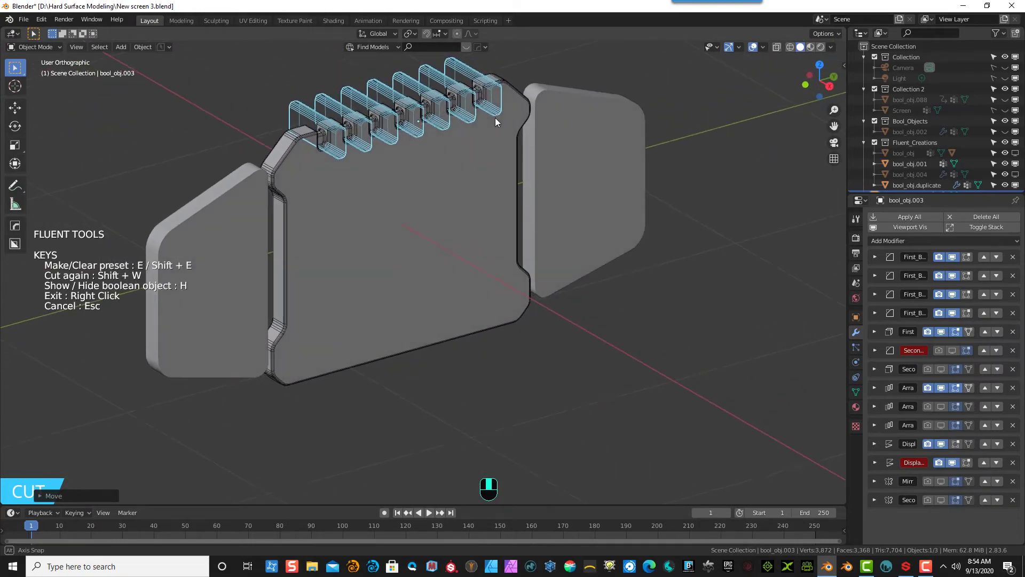
scroll(496, 122, "up", 2)
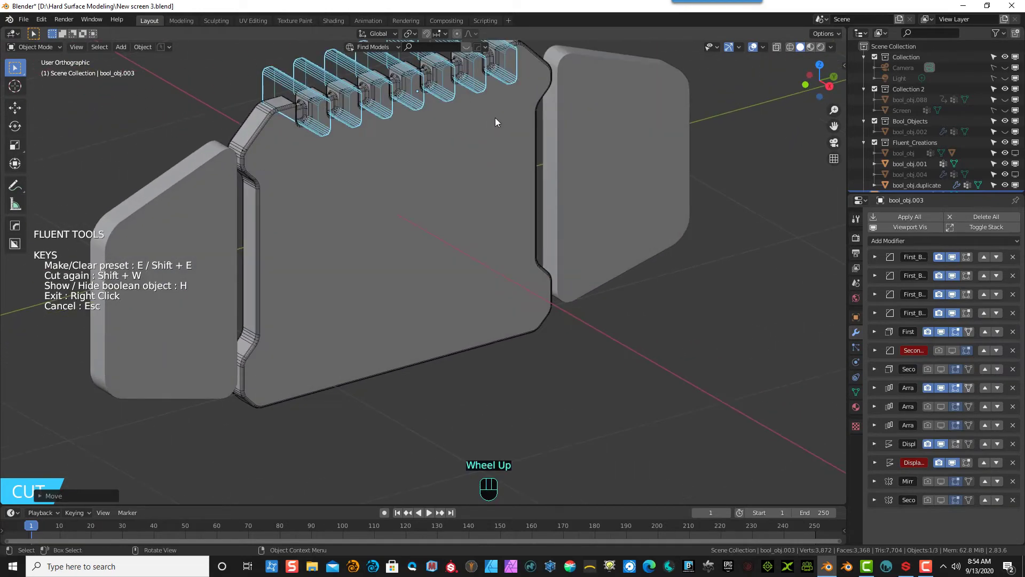
- Finish the notch cut and hide the arrayed notch cutter along the central body's upper edge
right_click(470, 91)
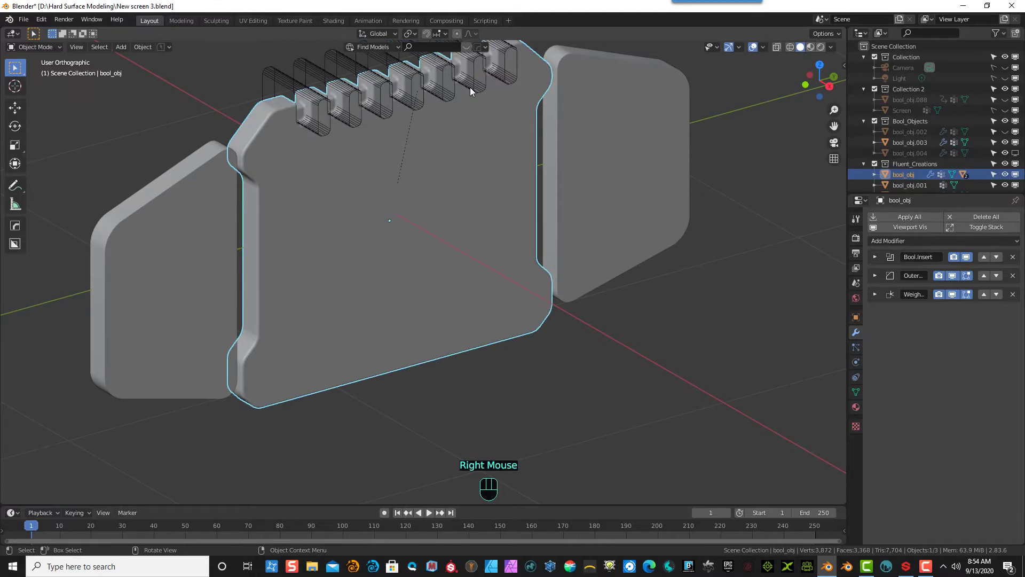
mouse_move(465, 115)
middle_mouse_down()
mouse_move(437, 111)
mouse_move(461, 99)
middle_mouse_up()
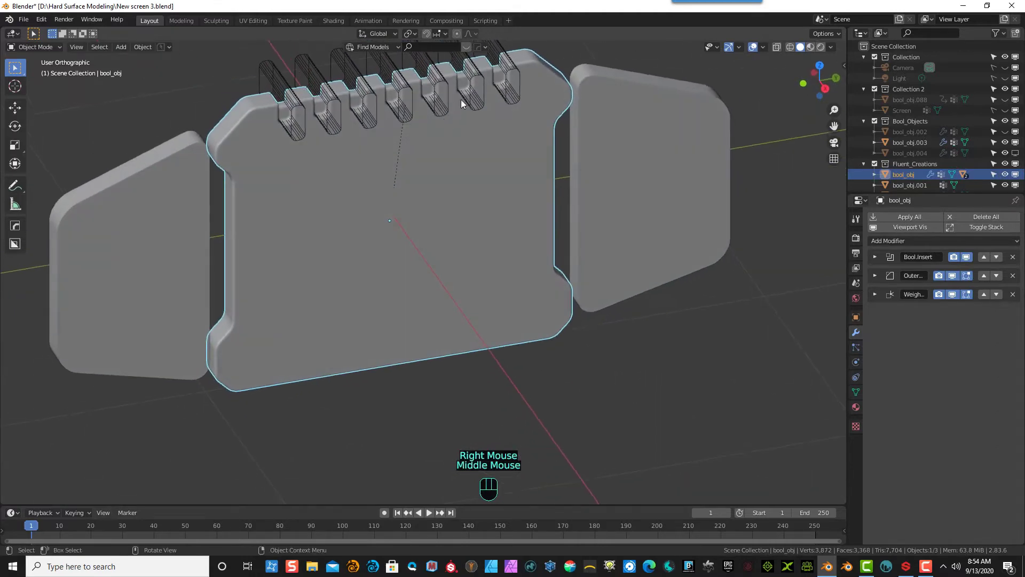
left_click(503, 95)
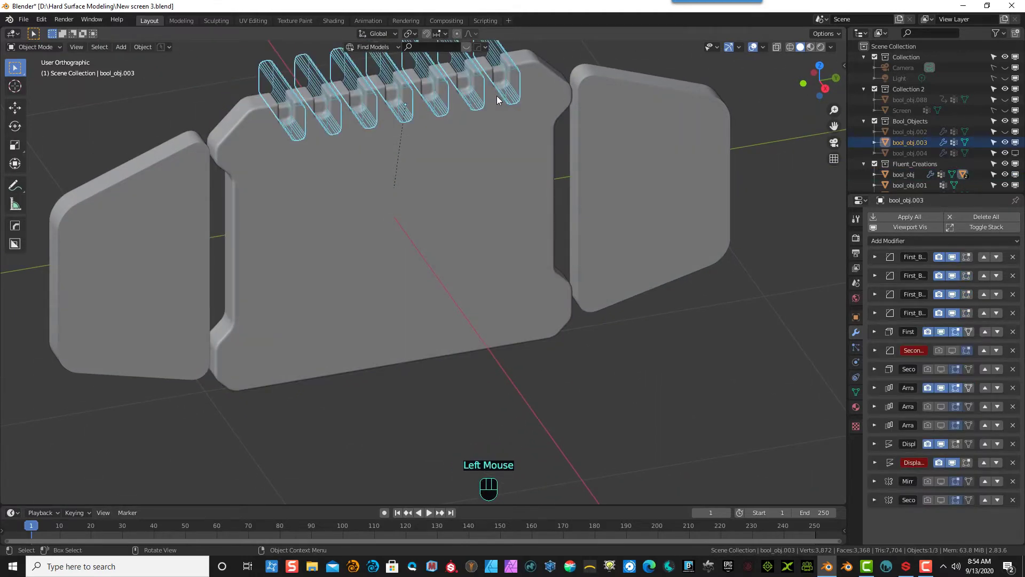
key("h")
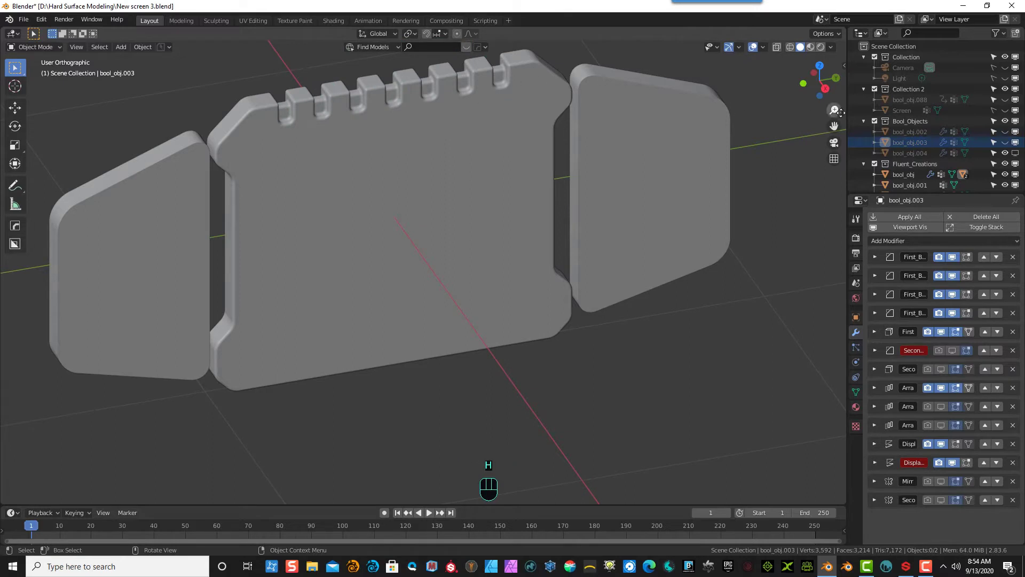
left_click_drag(834, 125, 834, 193)
mouse_move(552, 235)
middle_mouse_down()
mouse_move(463, 204)
mouse_move(484, 195)
mouse_move(546, 216)
middle_mouse_up()
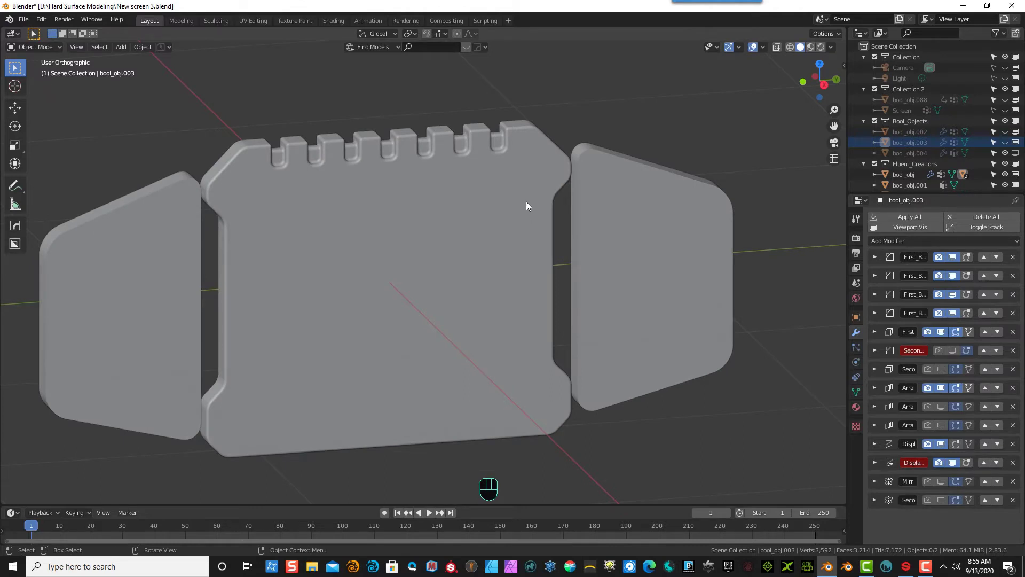
- Select the central body in the right orthographic view
key("KP_3")
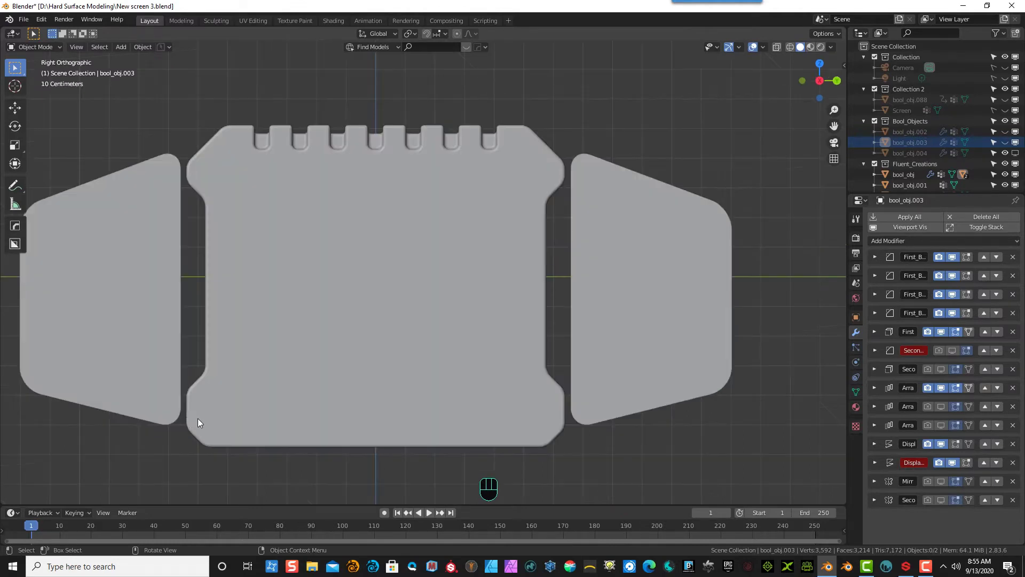
left_click(288, 403)
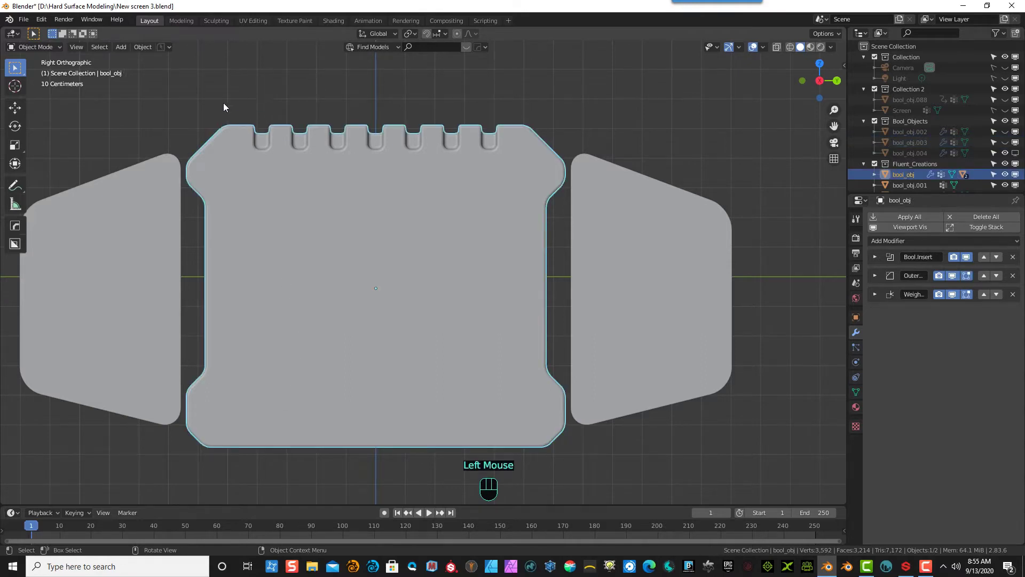
scroll(216, 167, "down", 2)
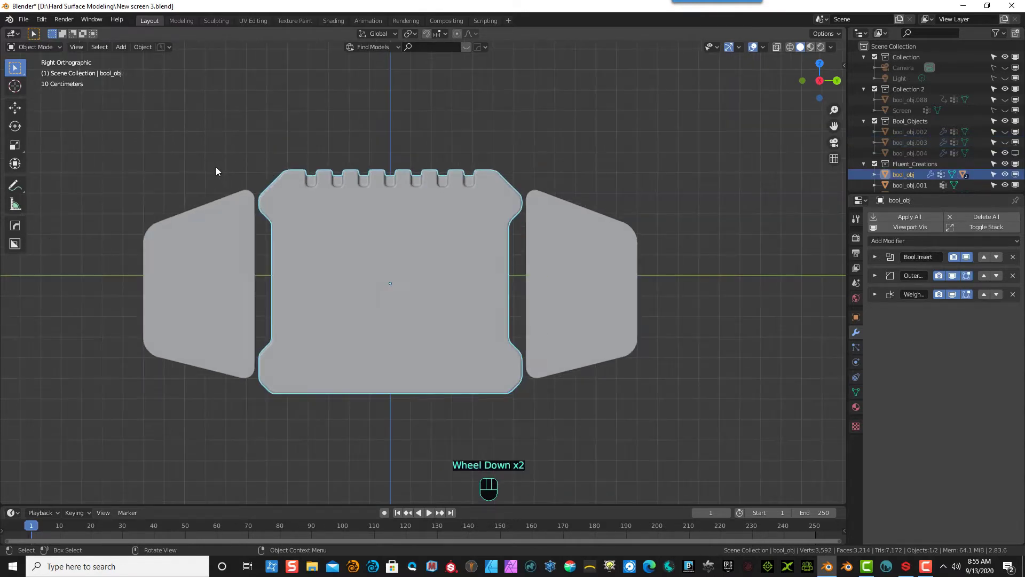
key("f")
key("f")
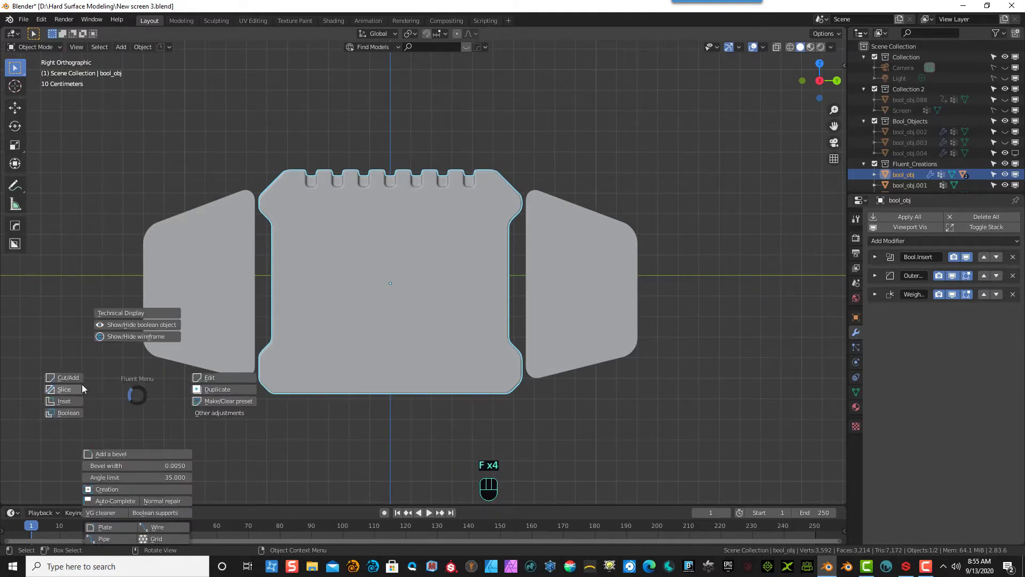
left_click(76, 380)
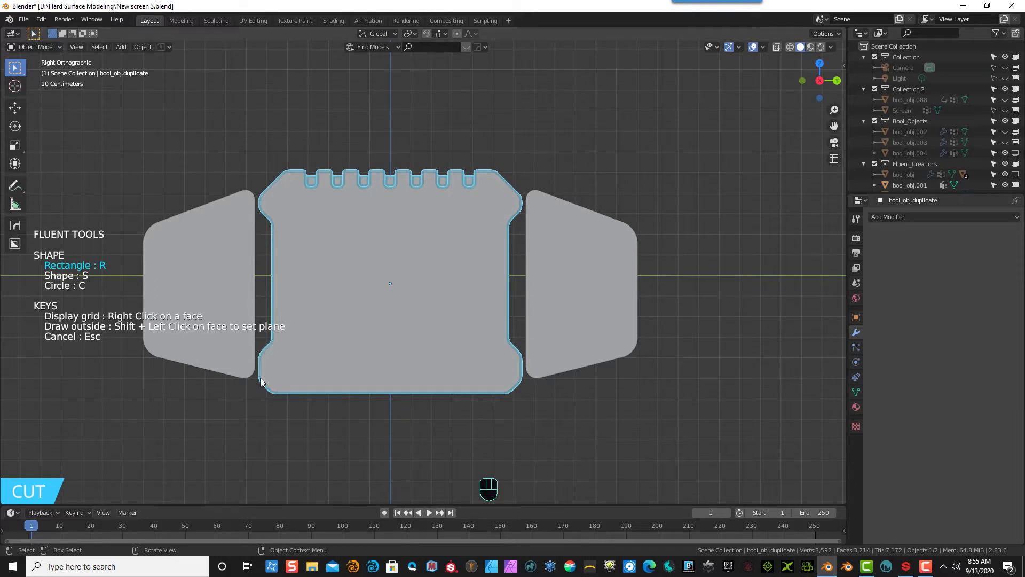
key("f")
key("Escape")
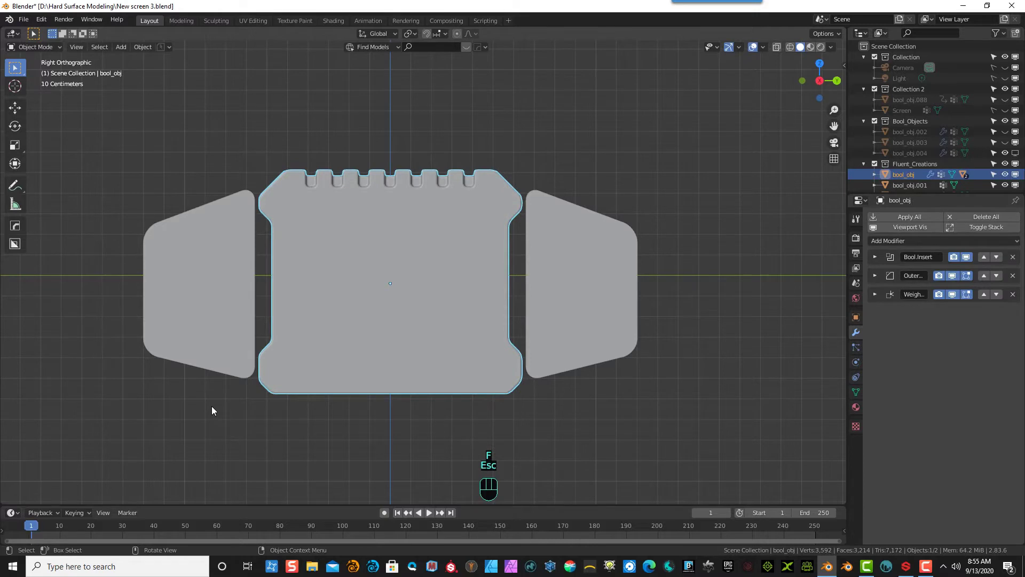
- Slice the central body with Fluent using a large rectangle on its front face, leaving a frame around the screen area
key("f")
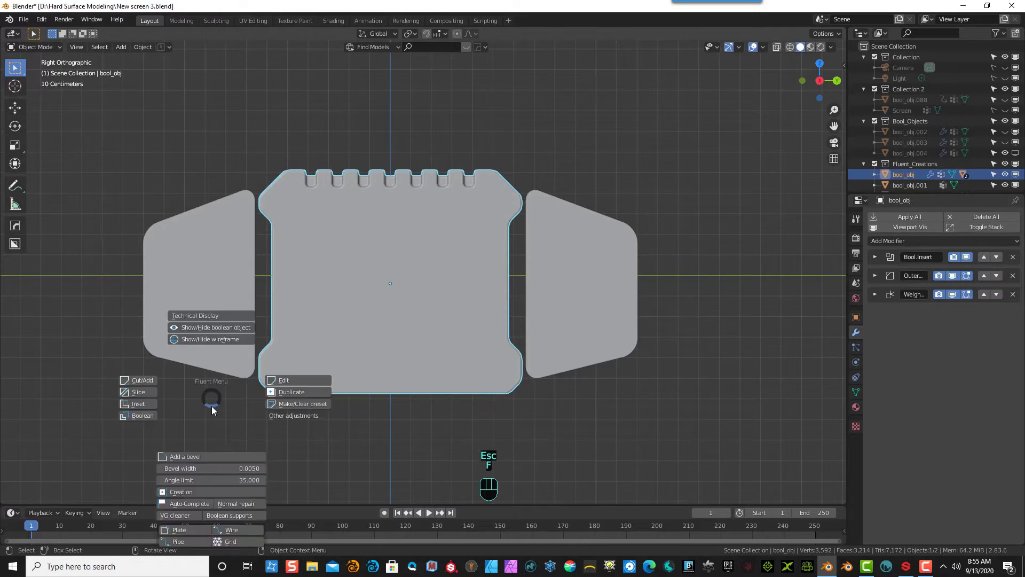
left_click(140, 392)
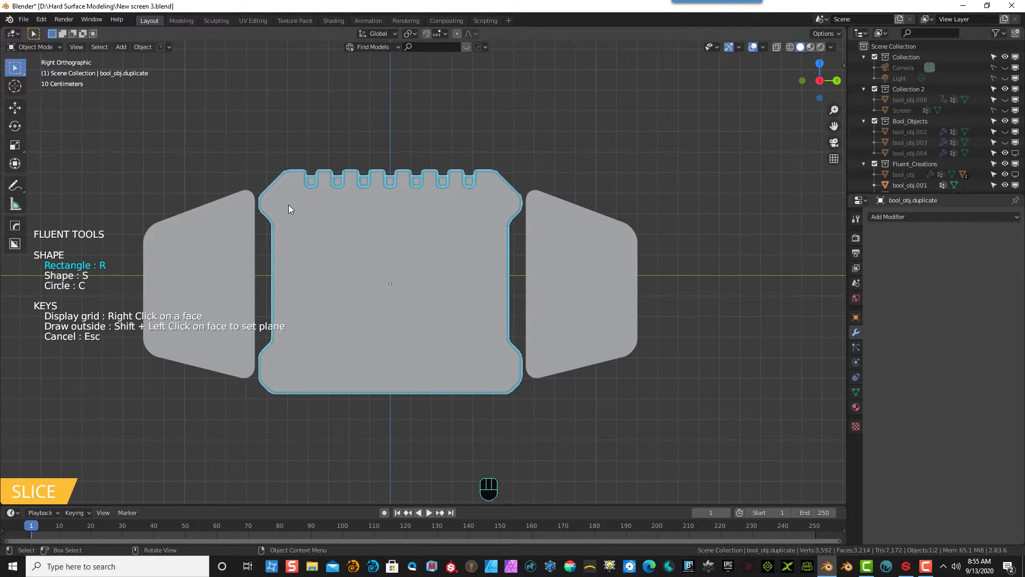
left_click_drag(289, 205, 492, 360)
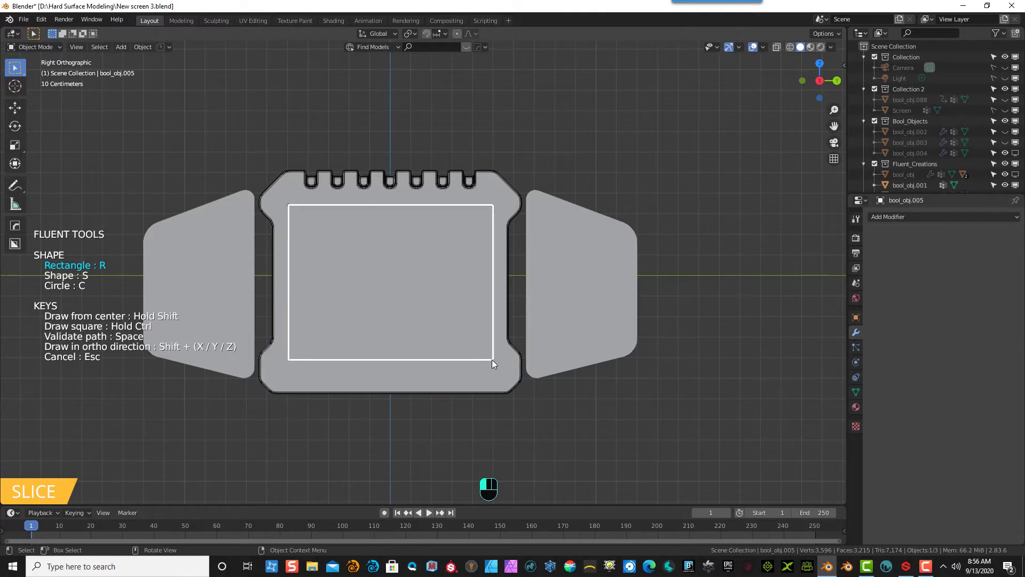
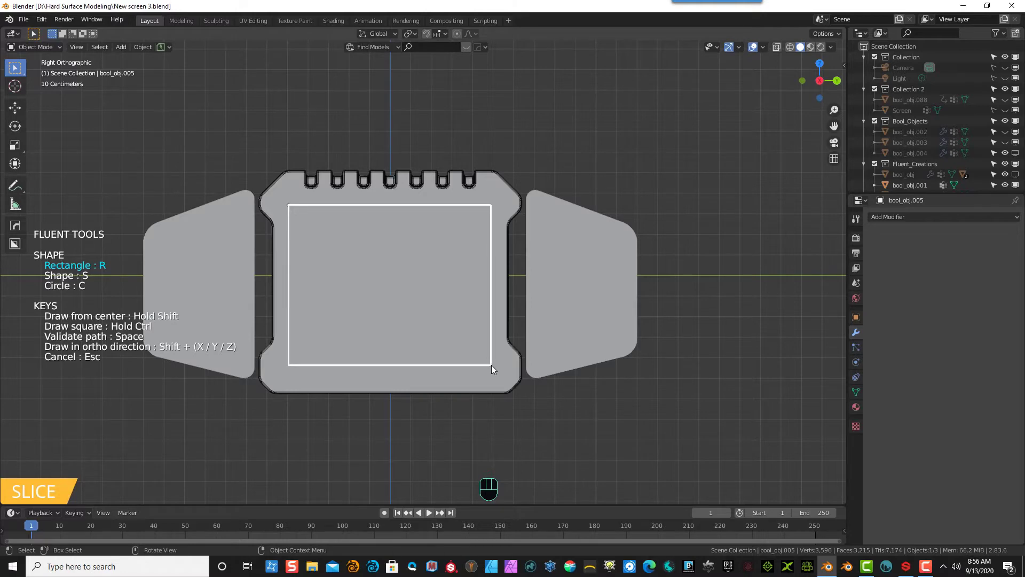
left_click(492, 364)
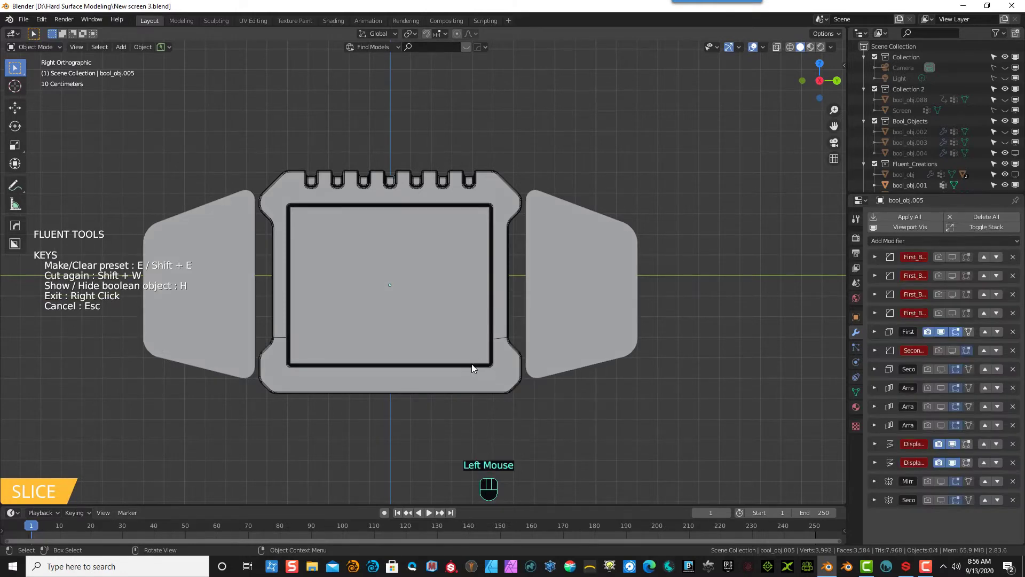
middle_click_drag(472, 364, 531, 382)
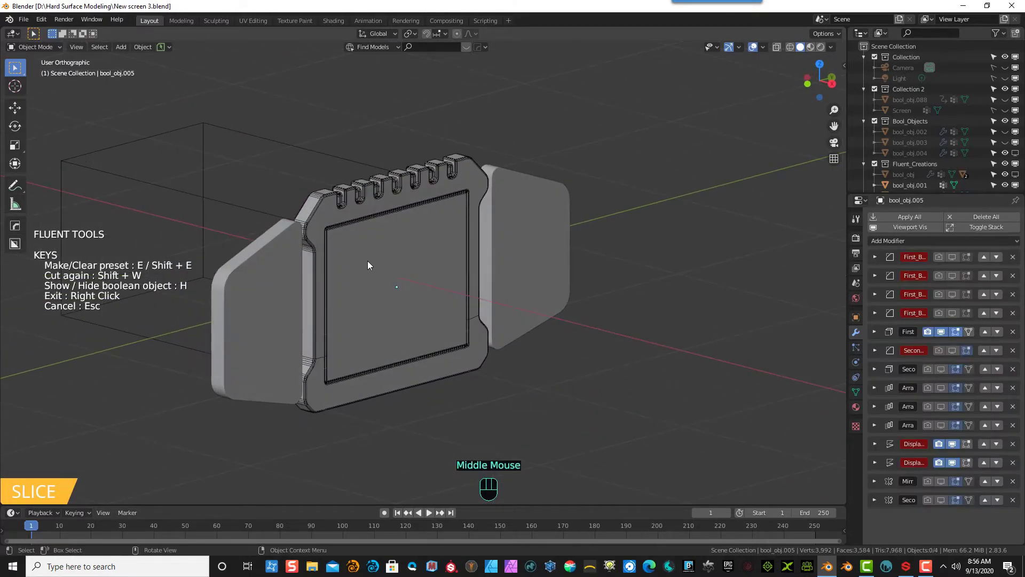
scroll(371, 246, "up", 2)
scroll(364, 286, "down", 3)
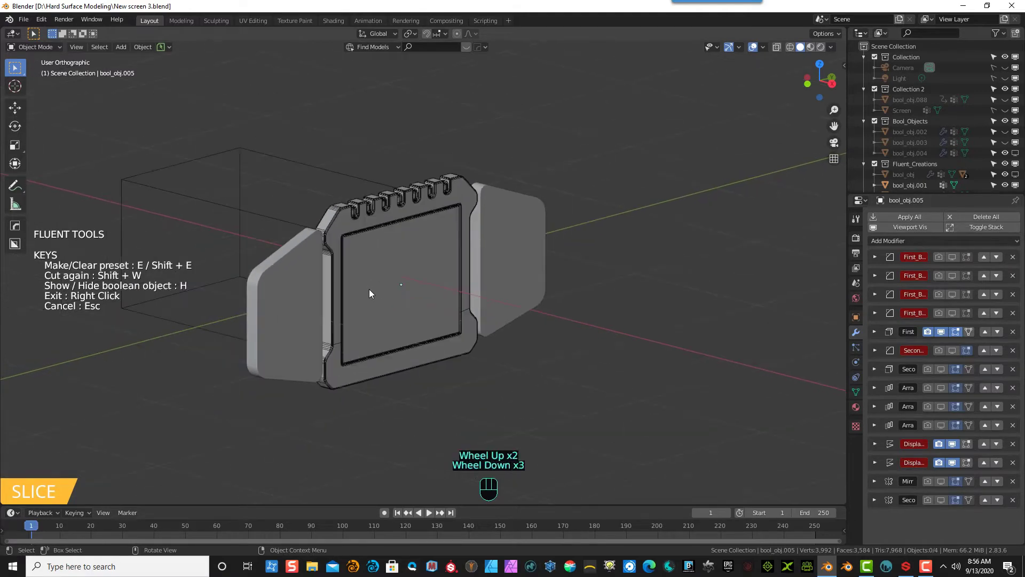
- Set the rectangular screen slice's Solidify depth to about 0.04
left_click(391, 303)
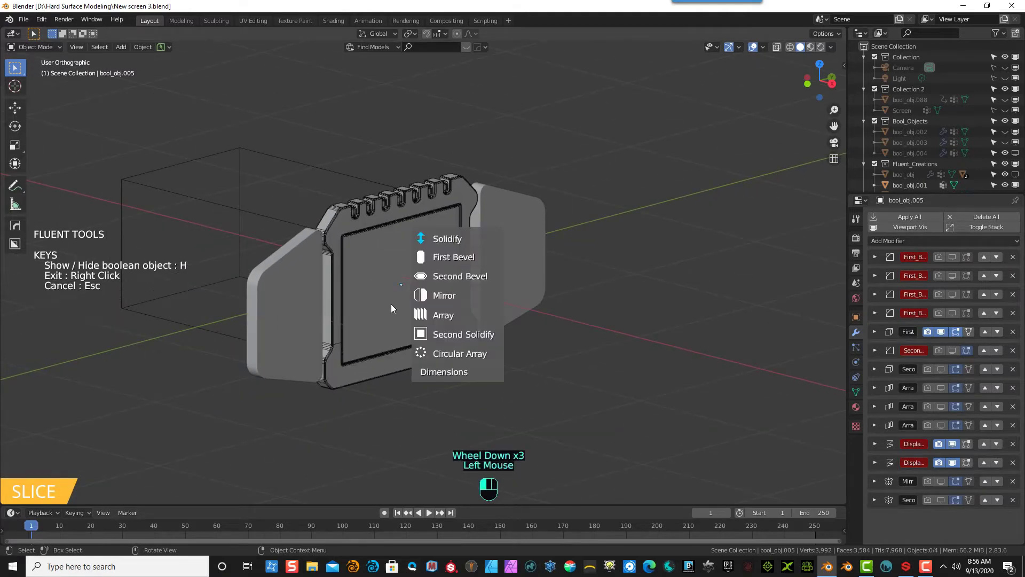
left_click(434, 243)
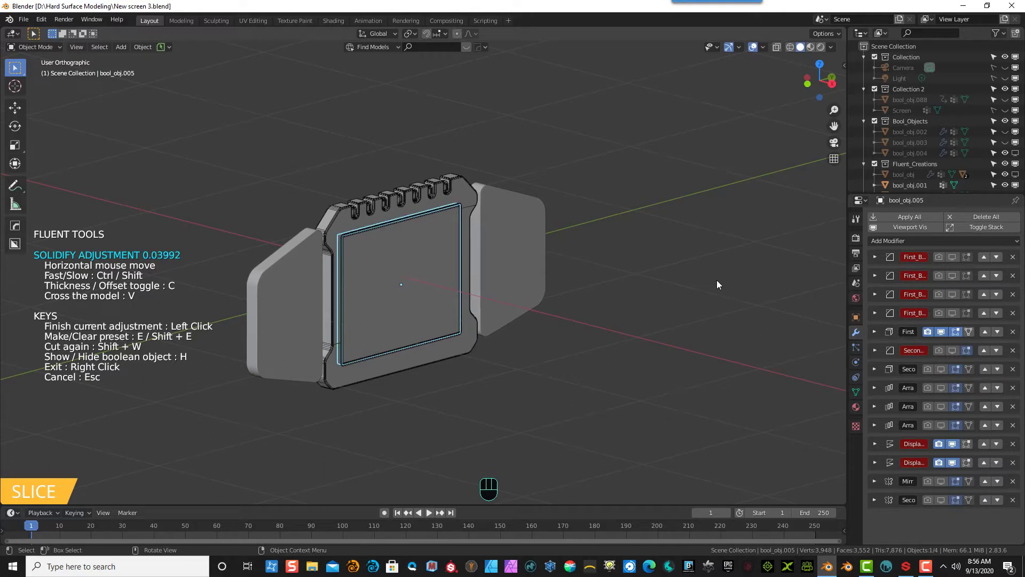
left_click(717, 284)
mouse_move(659, 287)
middle_mouse_down()
mouse_move(725, 300)
mouse_move(733, 287)
mouse_move(668, 279)
mouse_move(641, 293)
middle_mouse_up()
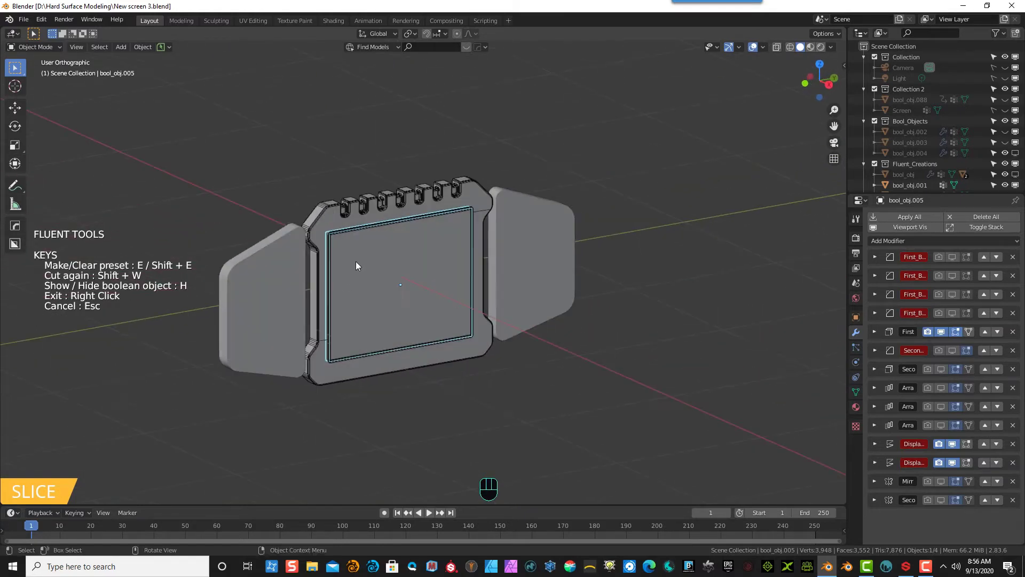
- Round the screen slice's four corners with a First Bevel of about 0.09 and finish the slice
scroll(336, 240, "up", 2)
left_click(335, 241)
left_click(385, 195)
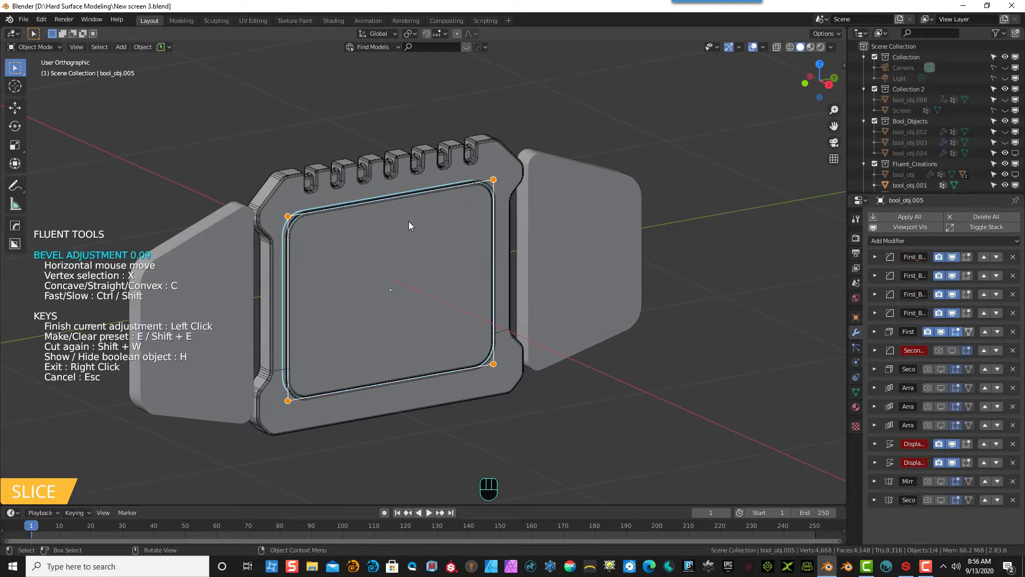
left_click(408, 221)
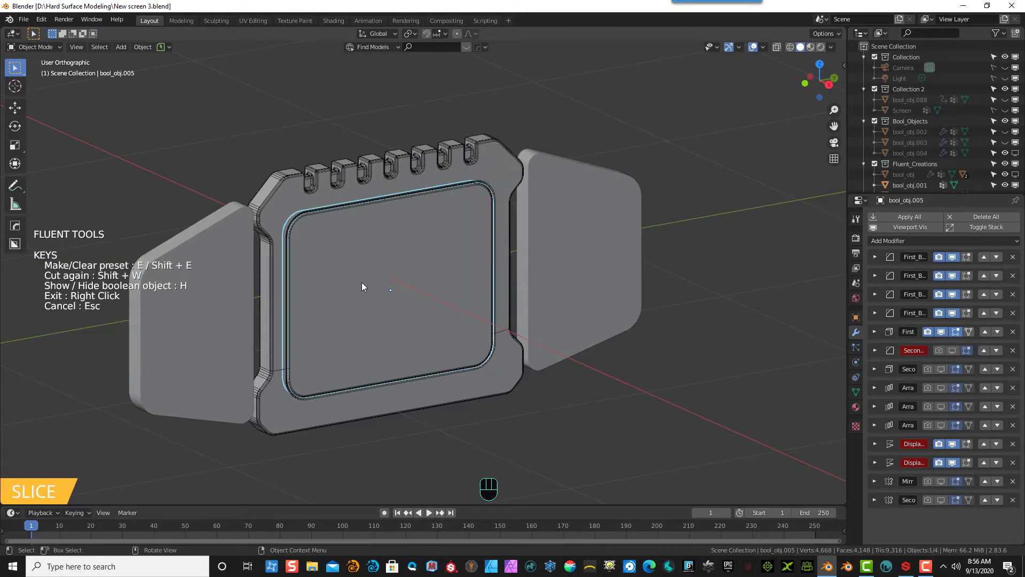
right_click(487, 303)
mouse_move(656, 381)
middle_mouse_down()
mouse_move(559, 339)
mouse_move(346, 385)
mouse_move(471, 400)
mouse_move(665, 369)
mouse_move(643, 374)
middle_mouse_up()
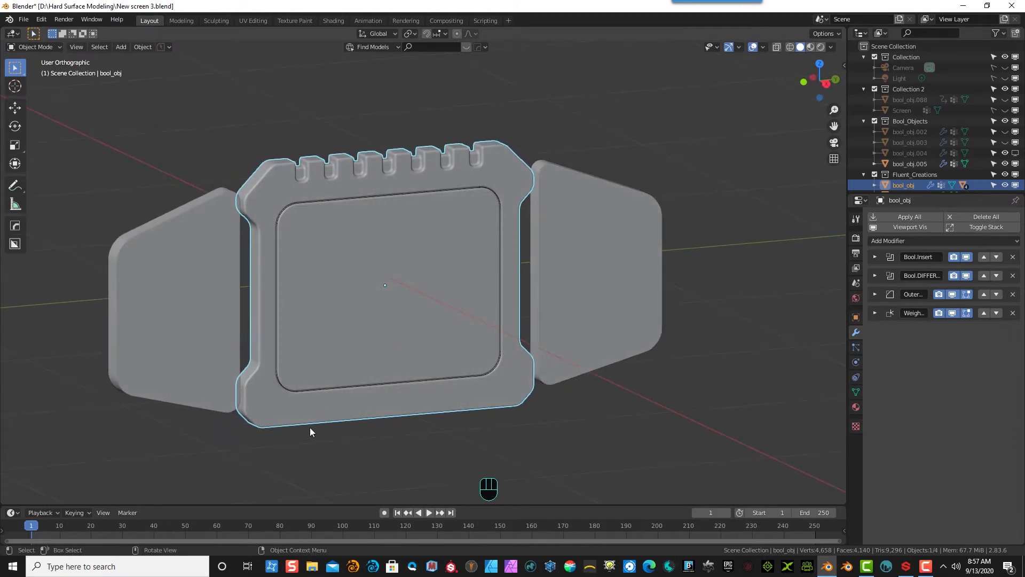
- Start a Fluent Cut in Shape mode on the central body in right orthographic view and display the snapping grid on its front face
key("KP_4")
key("KP_1")
key("KP_3")
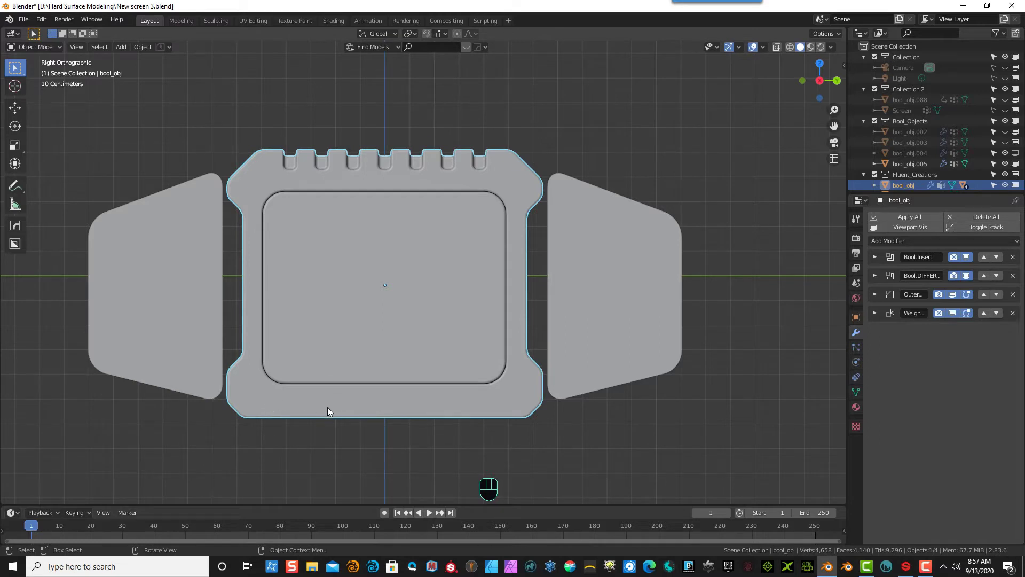
key("f")
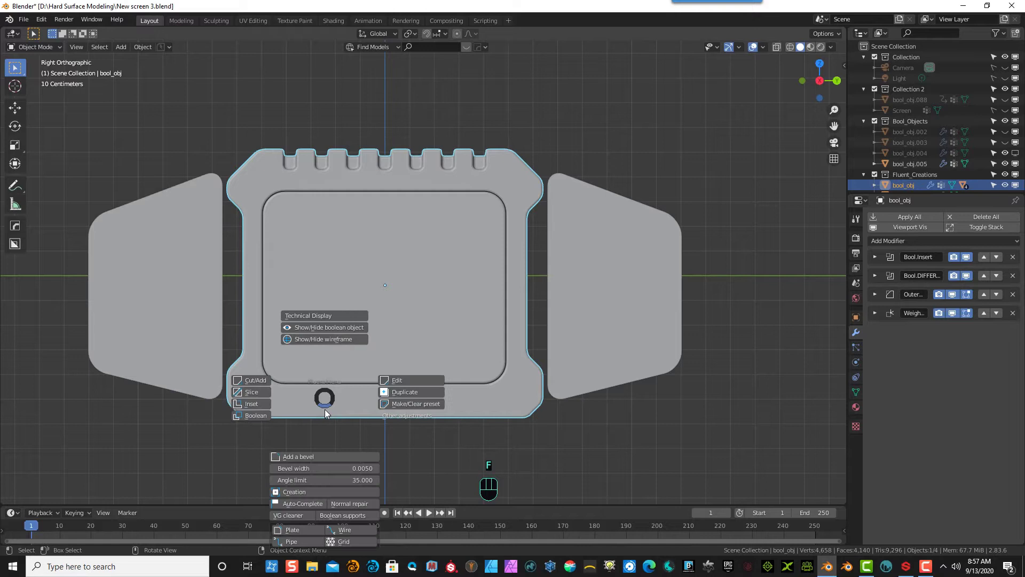
left_click(261, 380)
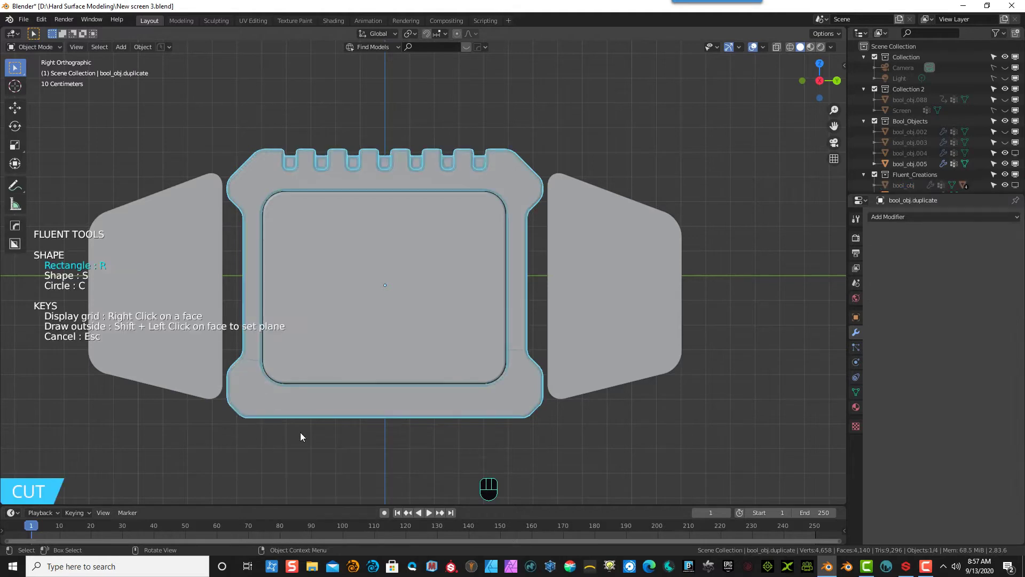
key("s")
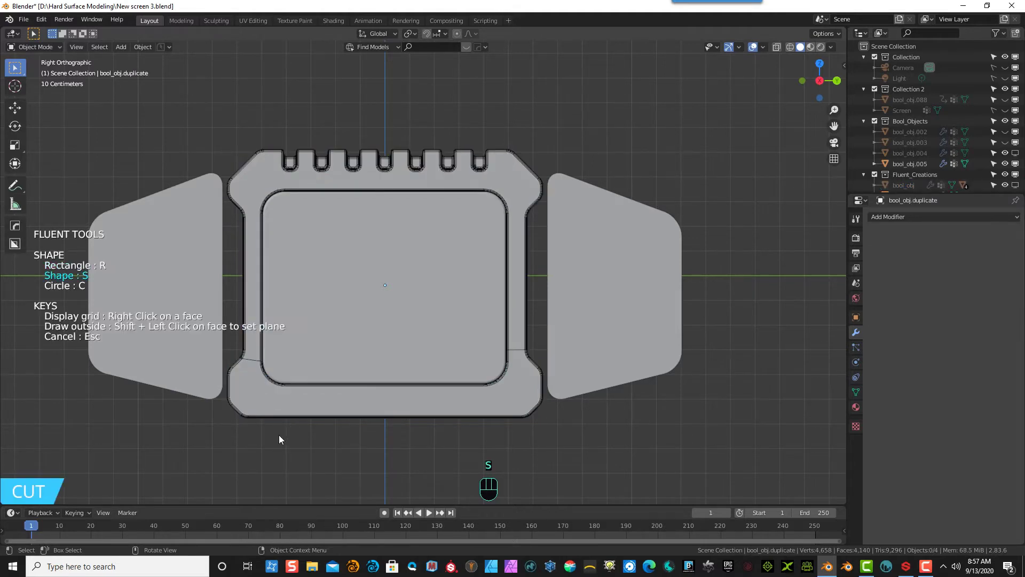
right_click(385, 285)
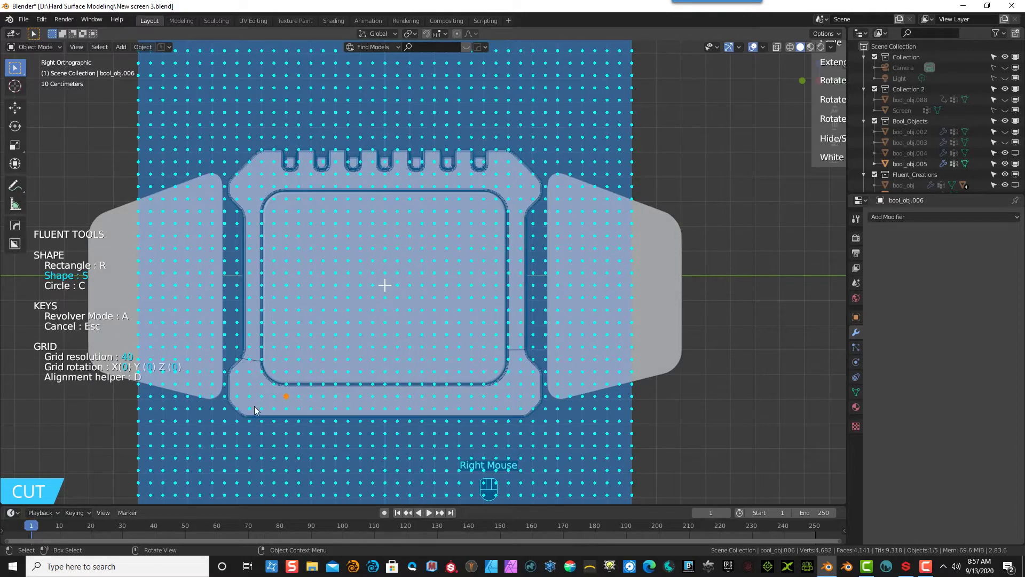
- Draw a four-point trapezoid on the grid across the central body's lower edge, narrower at its top, and cut it out with Difference
left_click(248, 444)
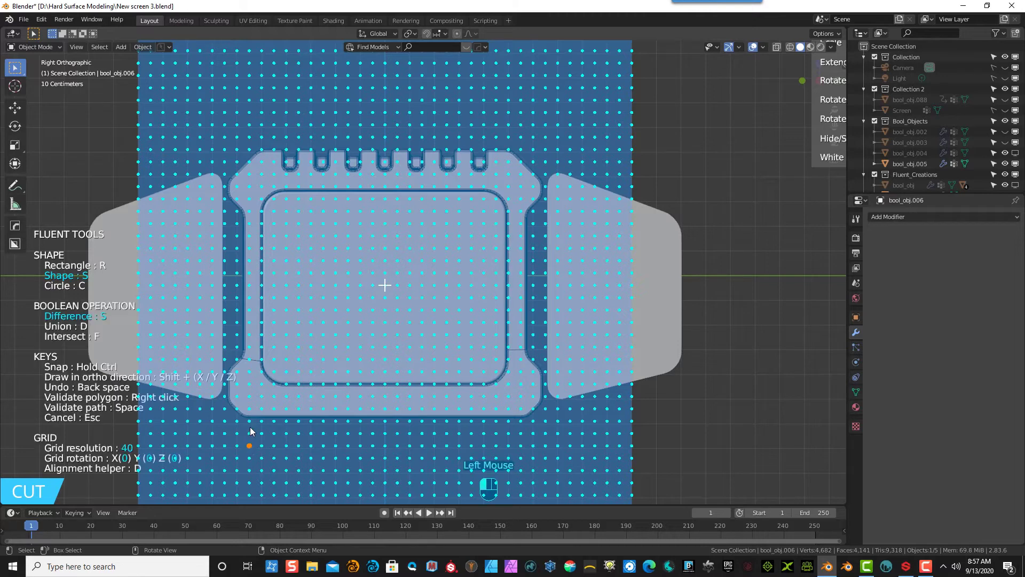
left_click(273, 398)
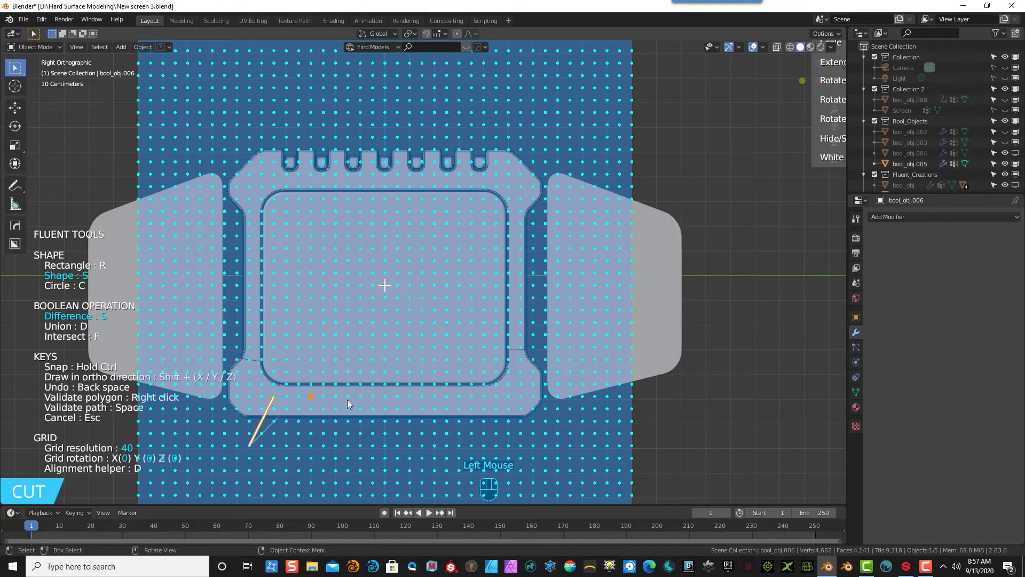
left_click(497, 398)
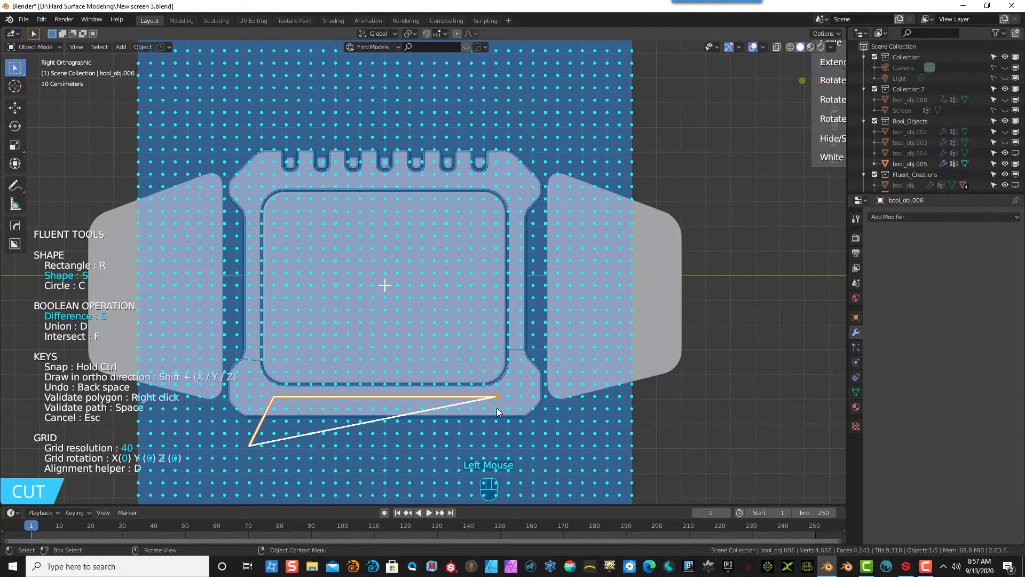
left_click(510, 443)
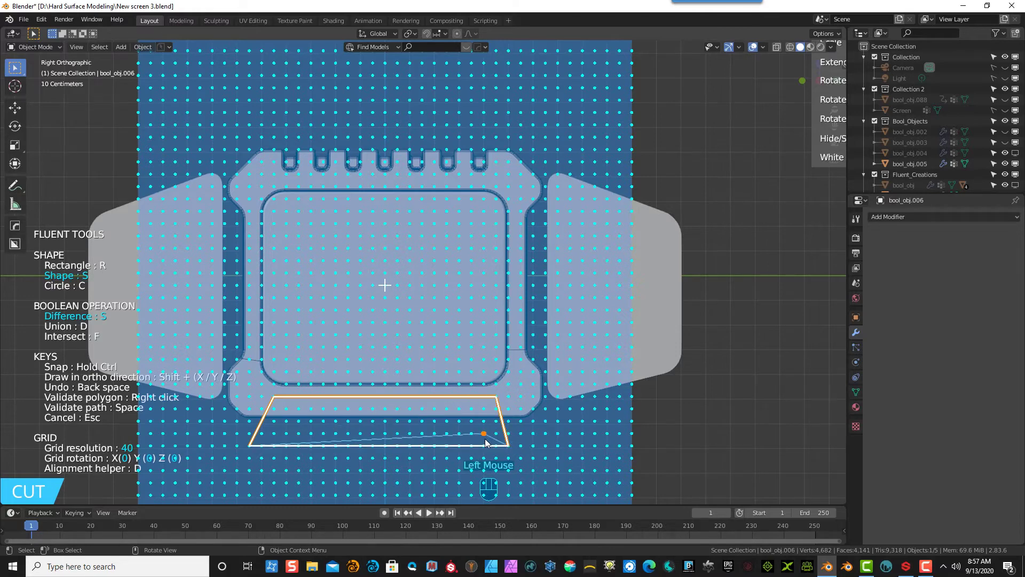
right_click(486, 443)
middle_click_drag(486, 443, 532, 449)
scroll(688, 472, "up", 2)
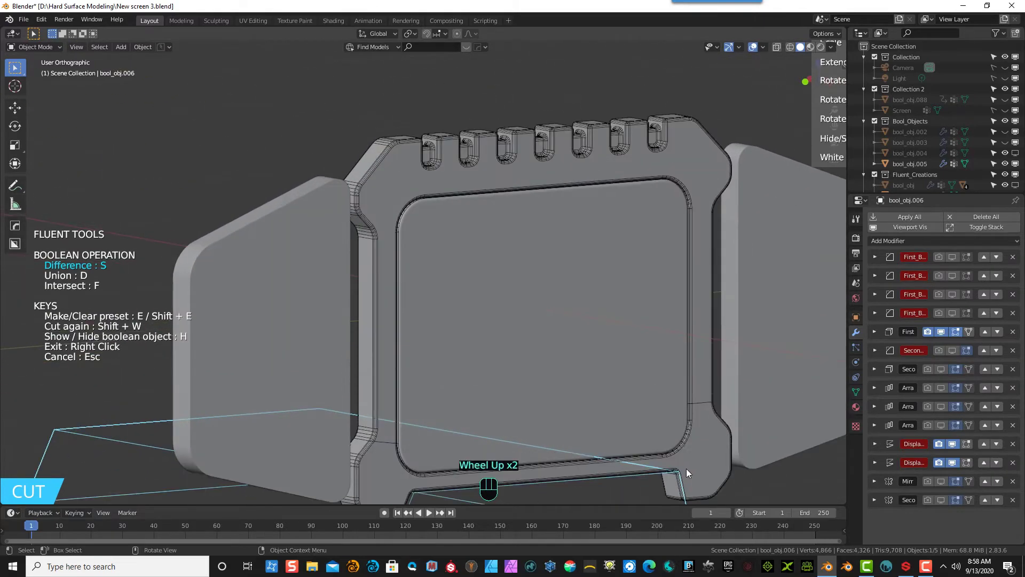
scroll(693, 460, "down", 3)
middle_click_drag(640, 441, 589, 344)
scroll(422, 328, "up", 3)
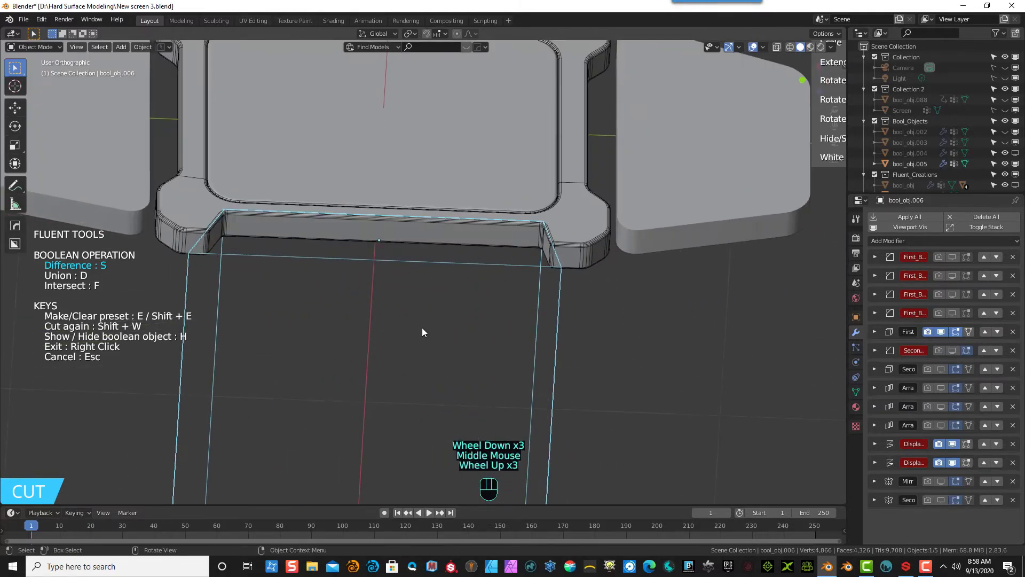
- Round the lower-edge cutout's corners with a First Bevel of about 0.026 and finish the cut
scroll(558, 213, "up", 3)
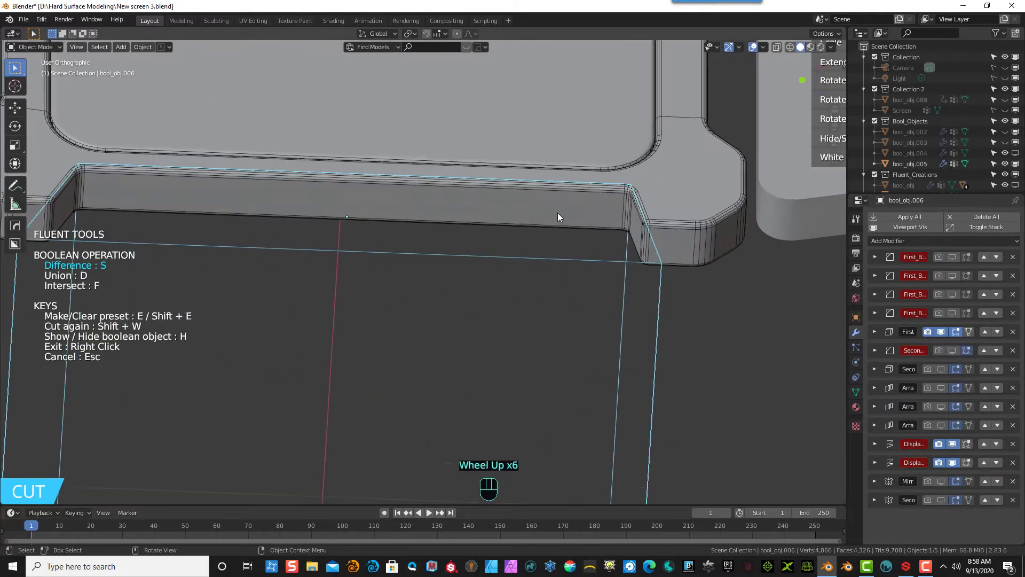
left_click(616, 201)
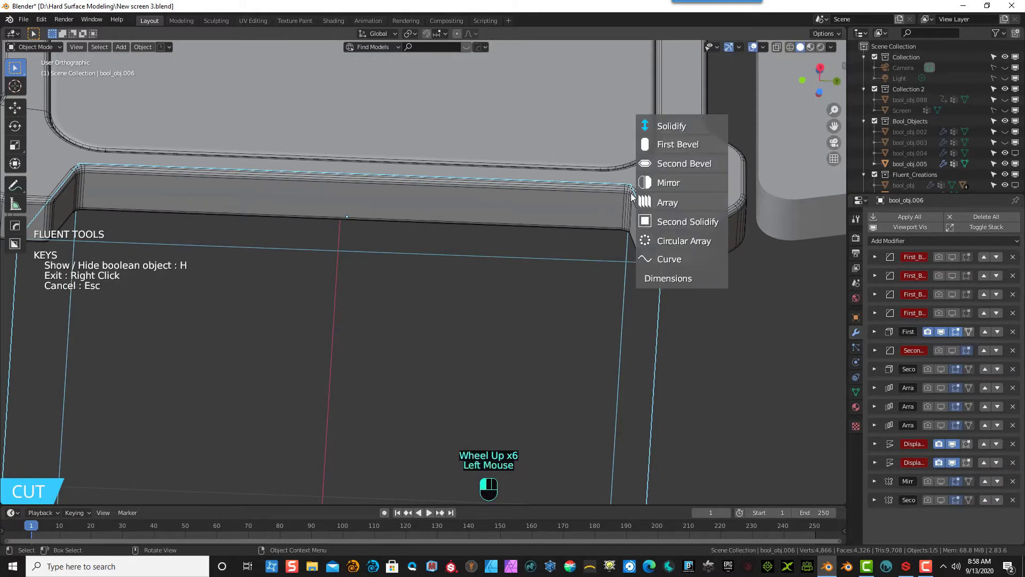
left_click(684, 152)
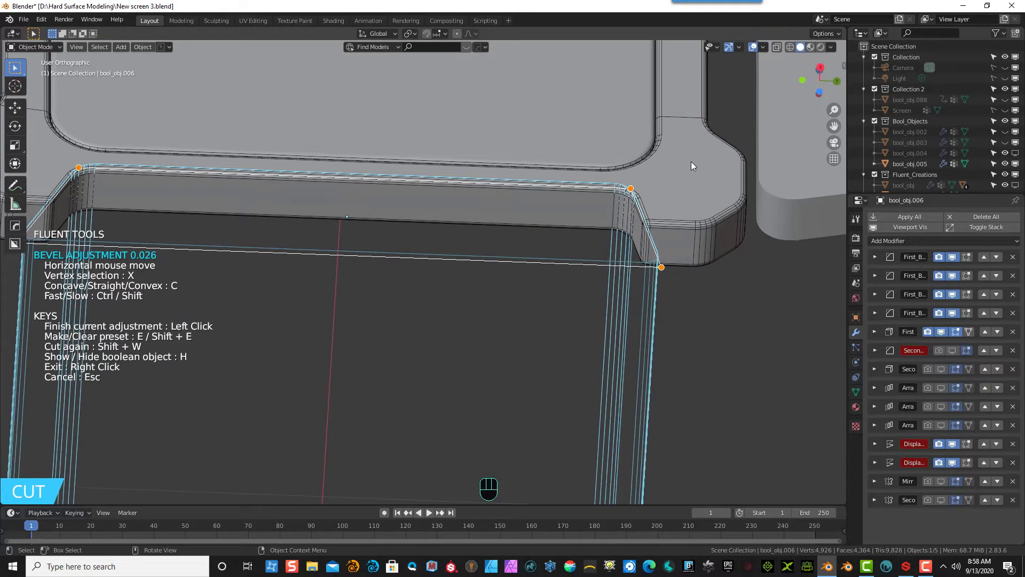
left_click(691, 162)
middle_click_drag(677, 165, 657, 227)
scroll(520, 296, "down", 3)
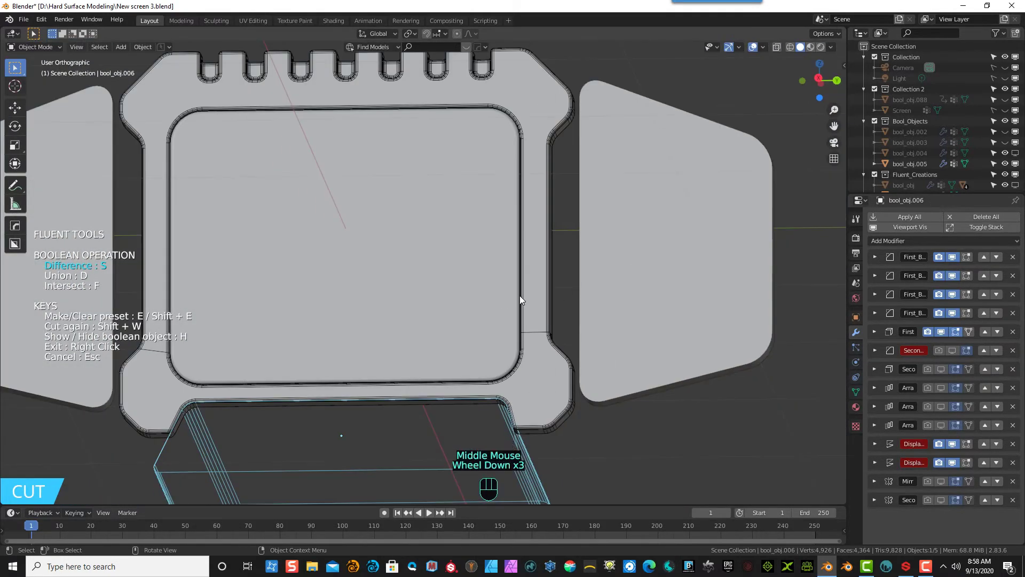
mouse_move(520, 295)
middle_mouse_down()
mouse_move(542, 306)
mouse_move(508, 304)
middle_mouse_up()
right_click(505, 305)
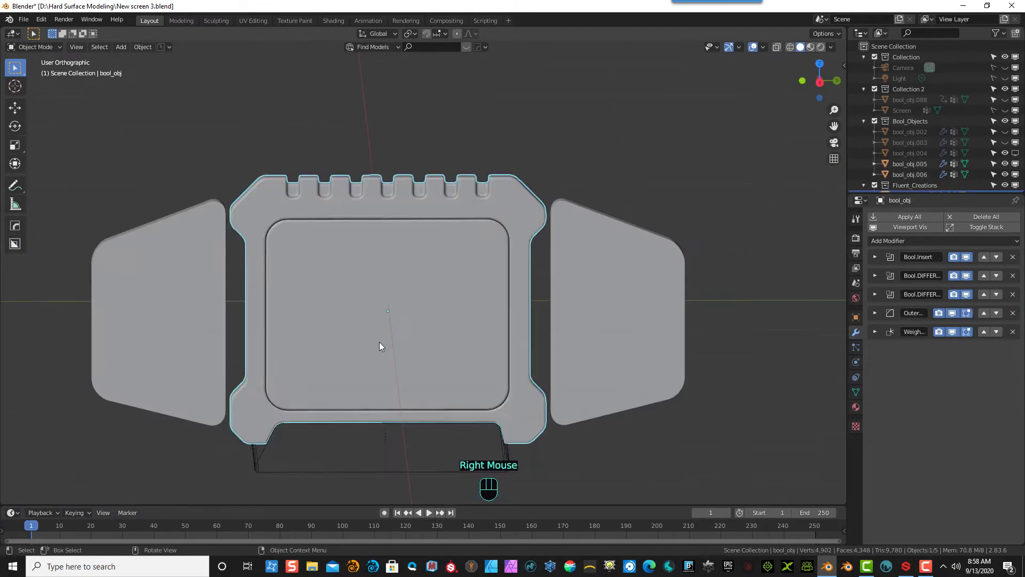
- Start a Fluent Cut in Shape mode on the right-hand side panel in right orthographic view and scale its snapping grid down around the panel
middle_click_drag(428, 434, 364, 380)
scroll(561, 389, "down", 2)
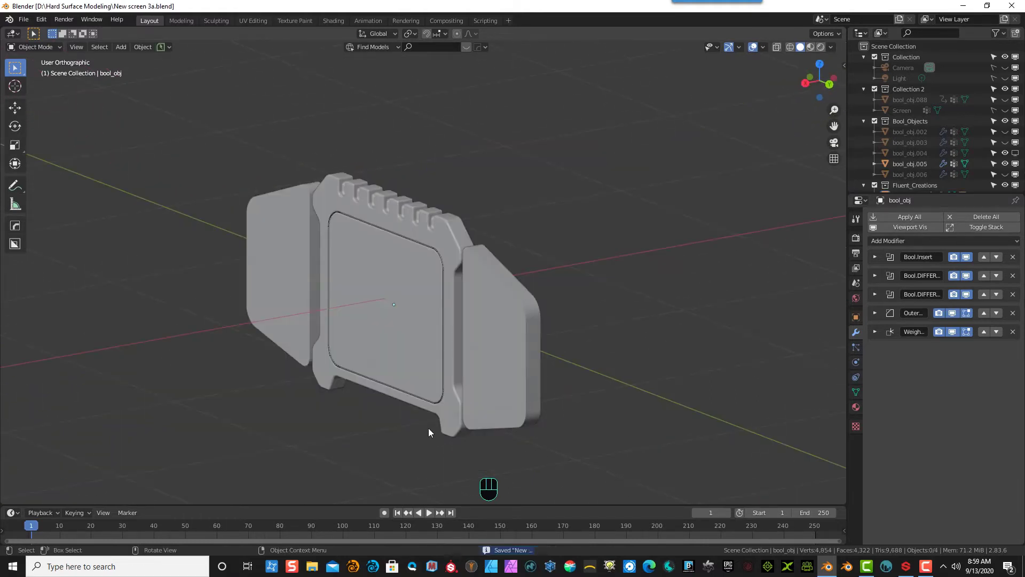
scroll(429, 429, "up", 1)
middle_click_drag(429, 428, 492, 428)
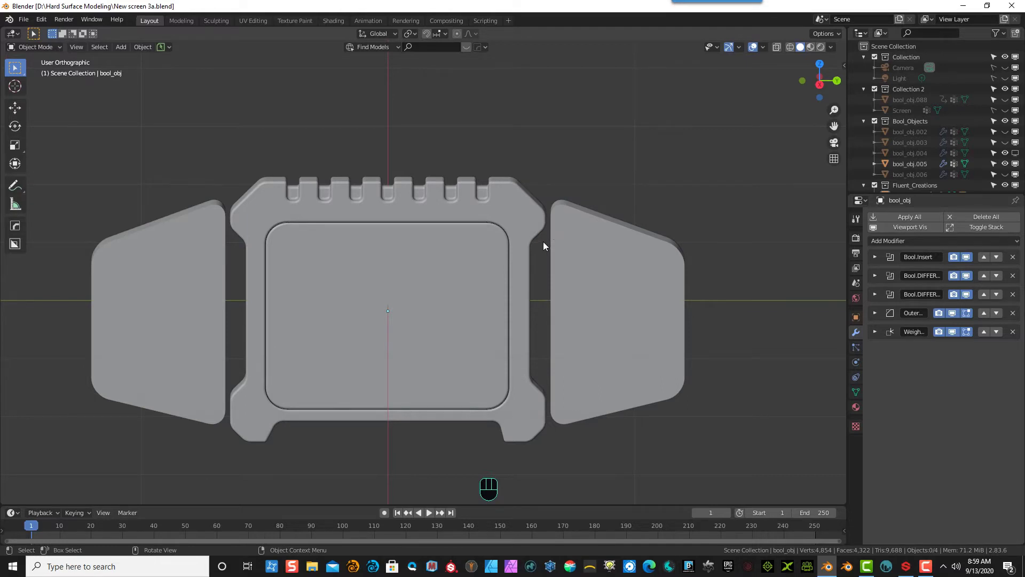
key("KP_3")
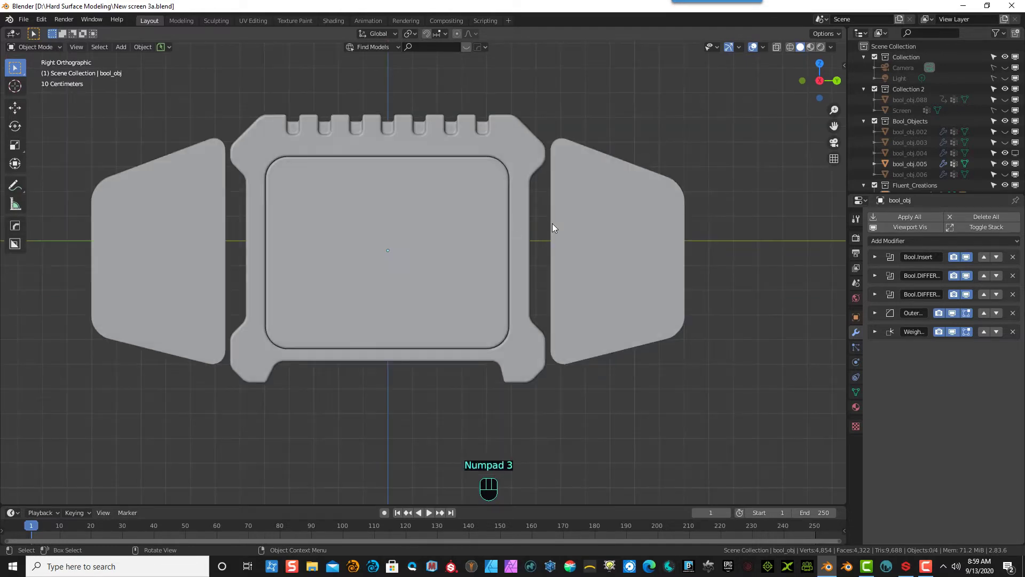
left_click(594, 225)
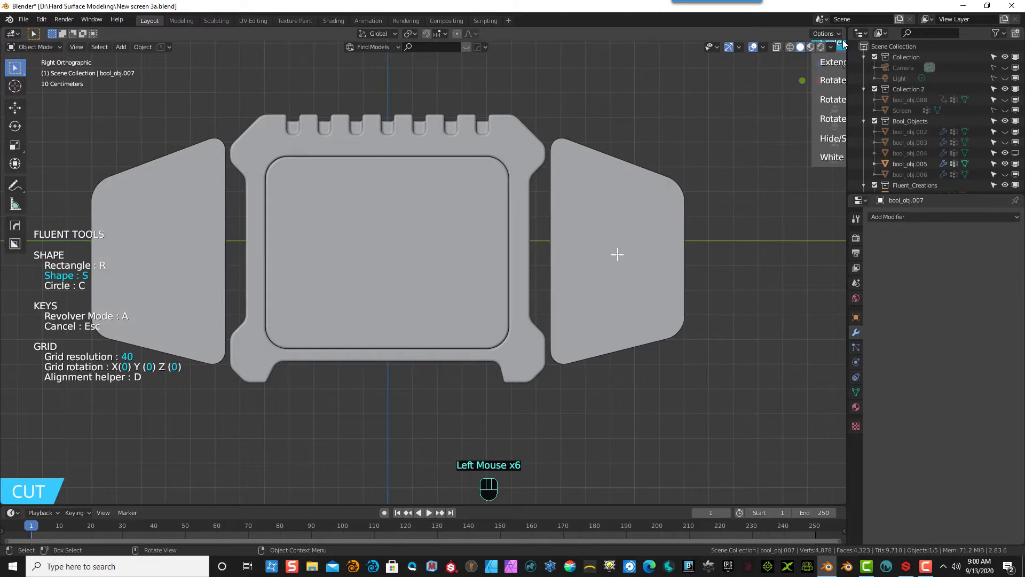
left_click(829, 63)
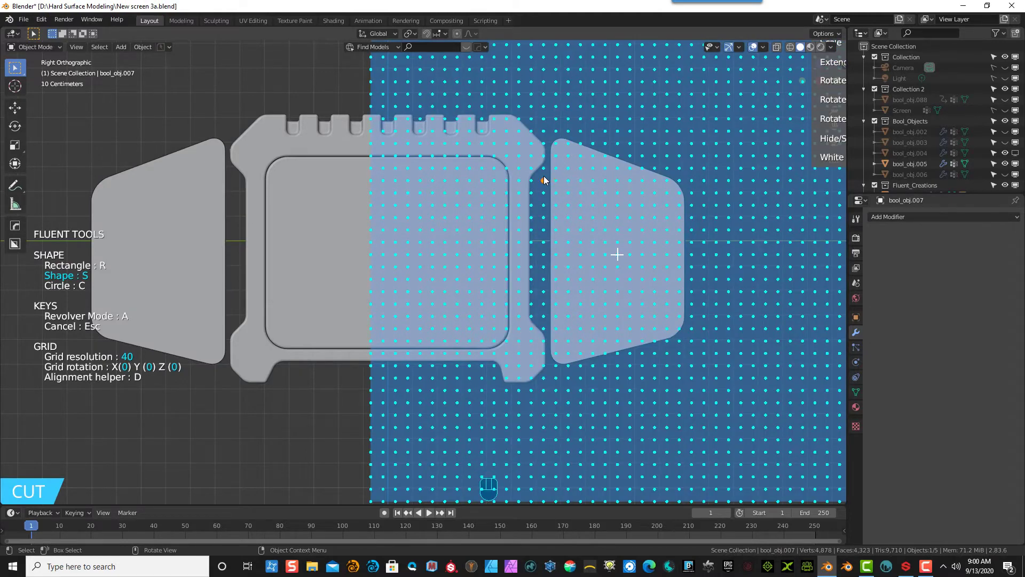
left_click(839, 47)
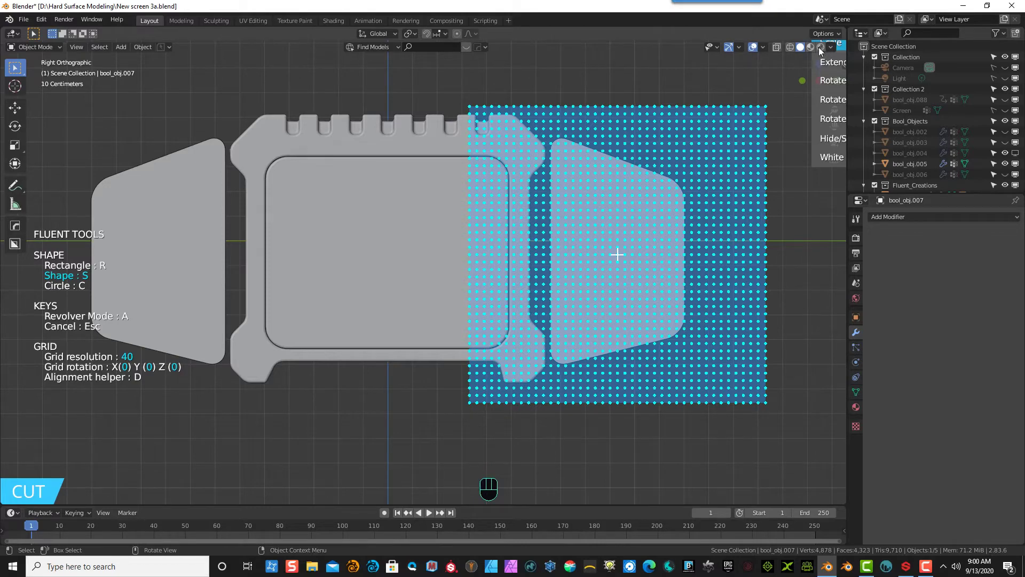
- Draw a four-point trapezoid on the grid along the right-hand side panel's inner edge and cut it out with Difference
left_click(551, 160)
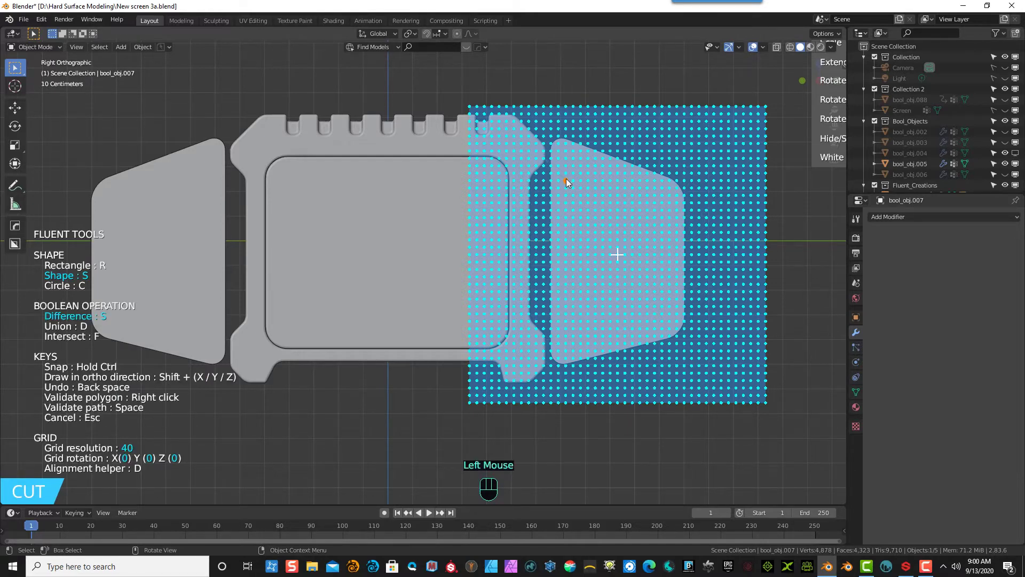
left_click(566, 182)
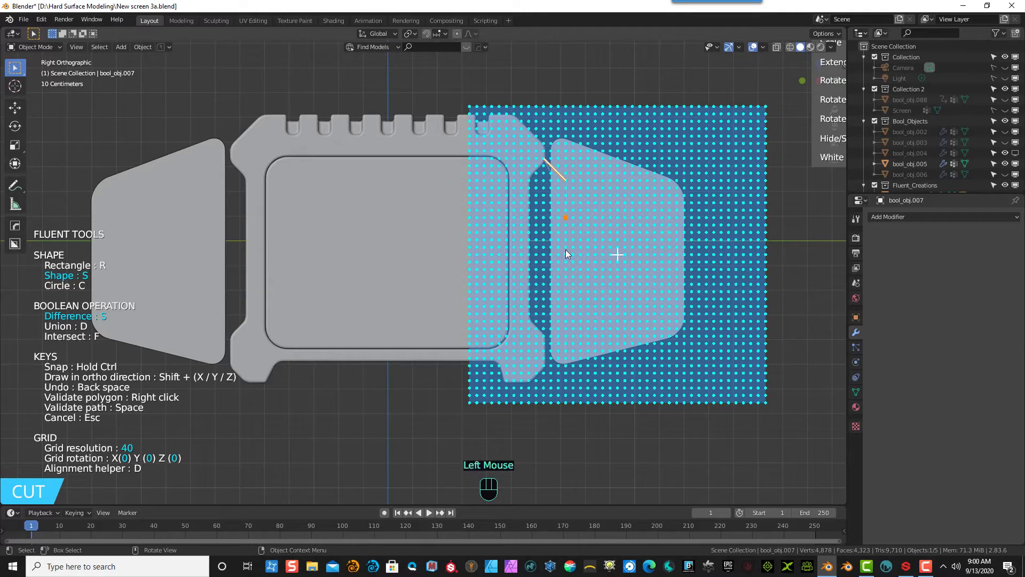
left_click(566, 313)
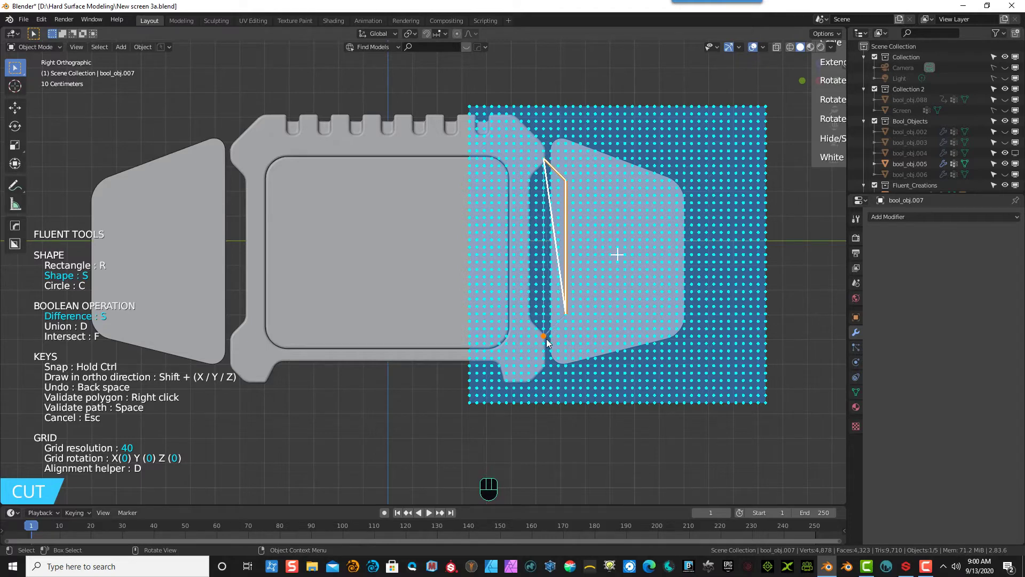
left_click(544, 337)
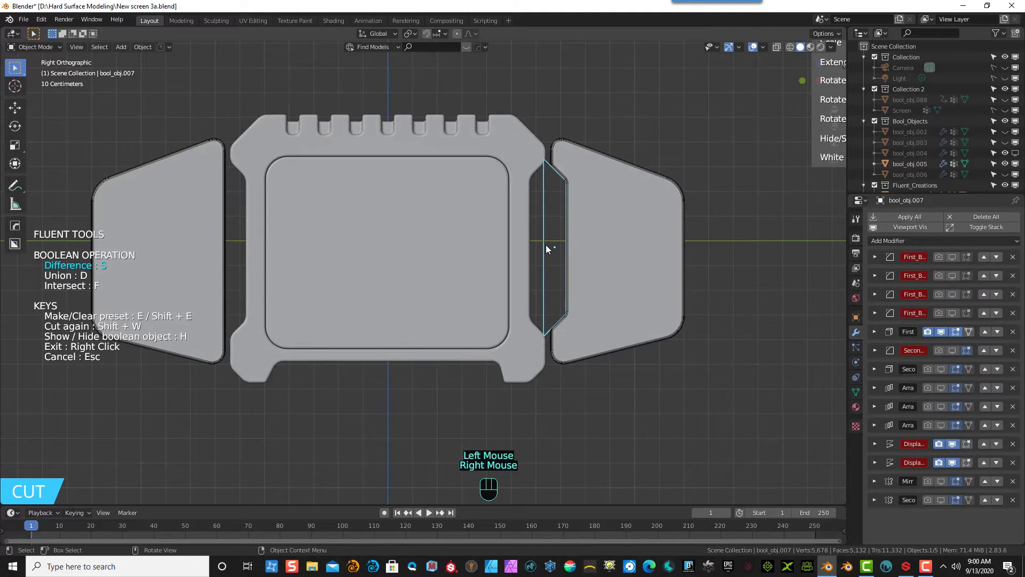
- Round the corners of the side panel's trapezoid cutter with a First Bevel of about 0.034 and finish the cut
middle_click_drag(546, 246, 562, 260)
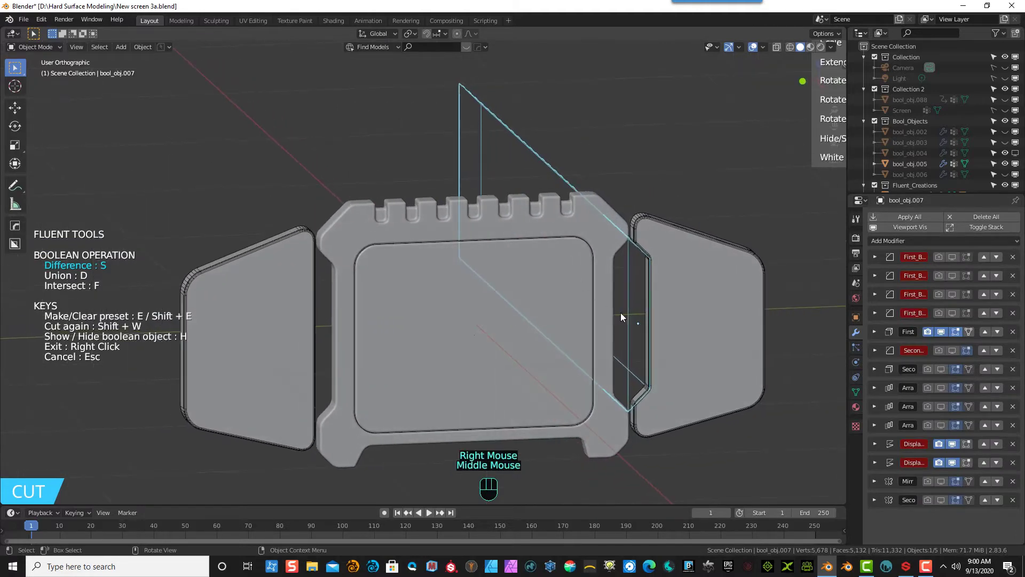
scroll(620, 317, "up", 2)
scroll(666, 272, "down", 2)
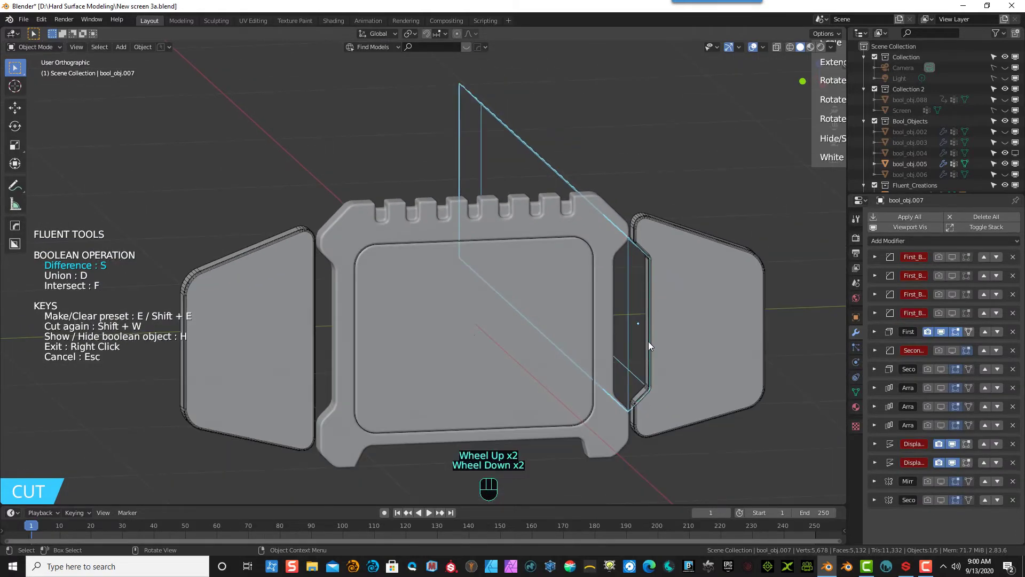
left_click(540, 161)
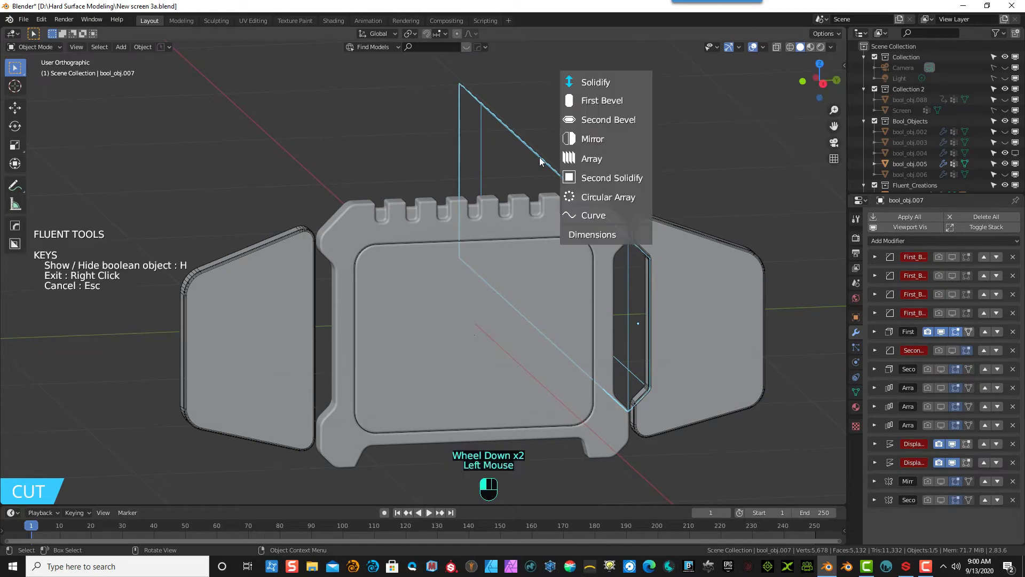
left_click(598, 103)
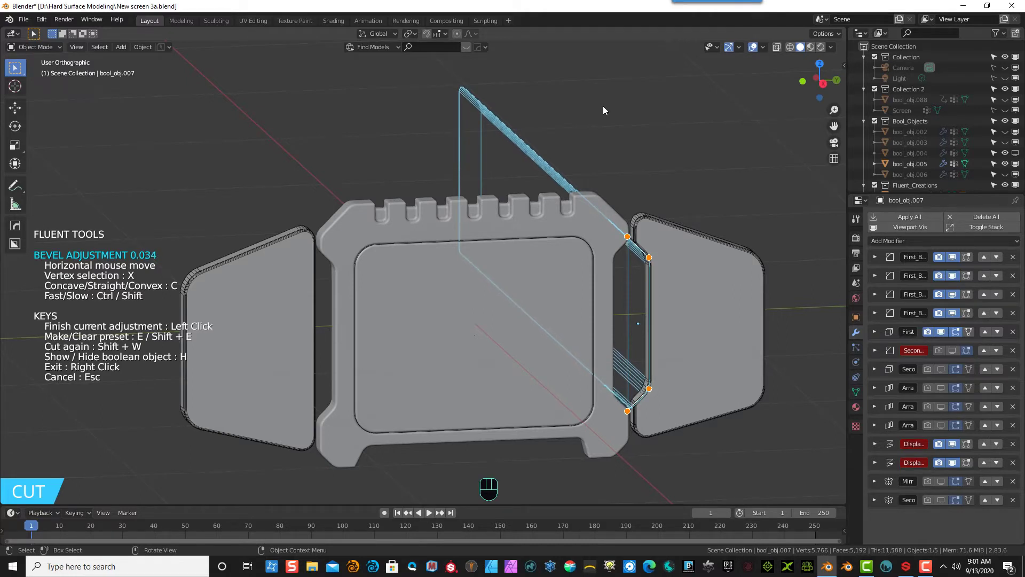
right_click(601, 106)
middle_click_drag(602, 107, 678, 196)
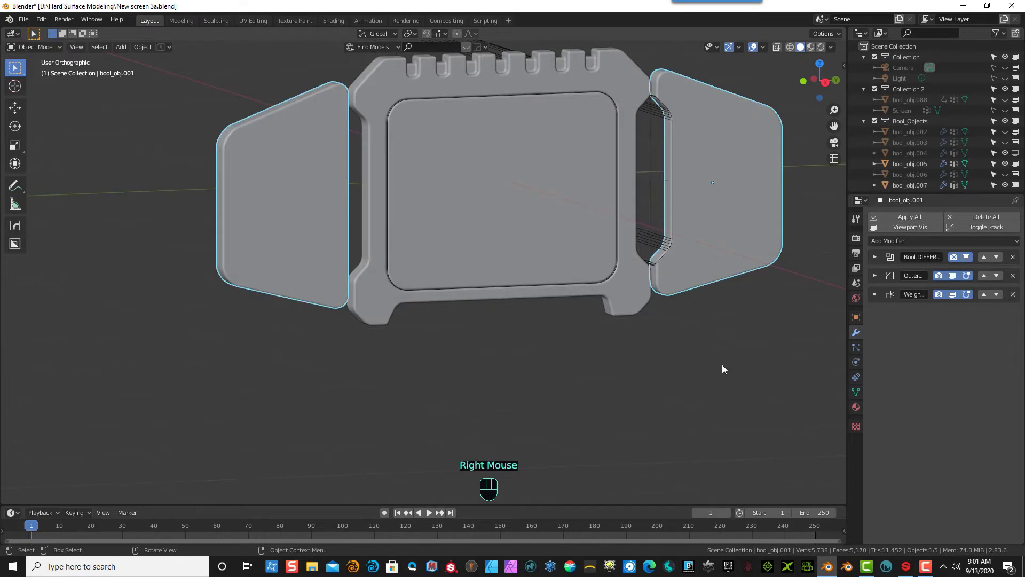
- Show the Fluent tools in the viewport sidebar and hide the side panel's trapezoid cutter object
left_click(723, 299)
left_click(723, 258)
middle_click_drag(713, 316, 665, 303)
key("KP_3")
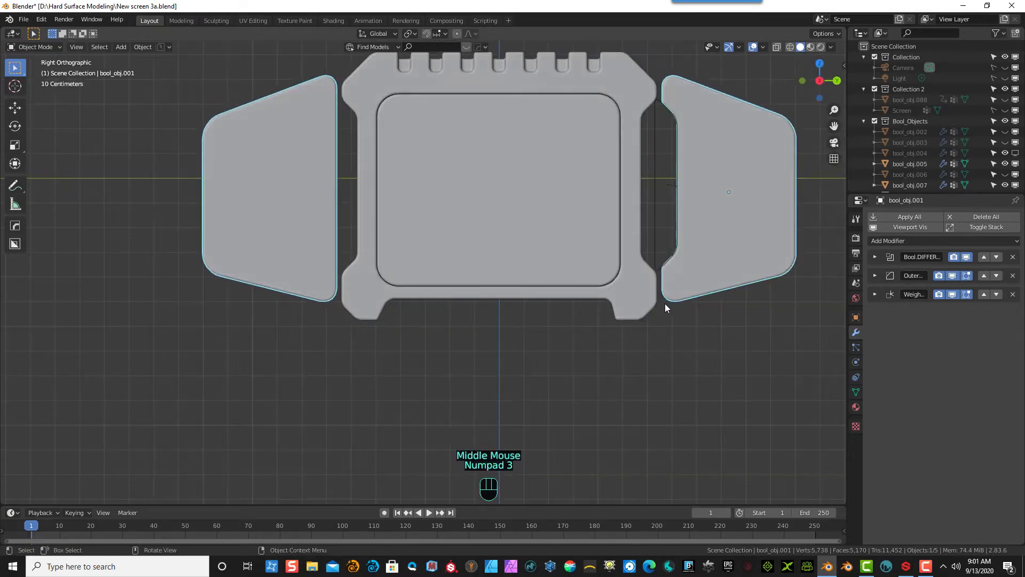
scroll(476, 138, "down", 1)
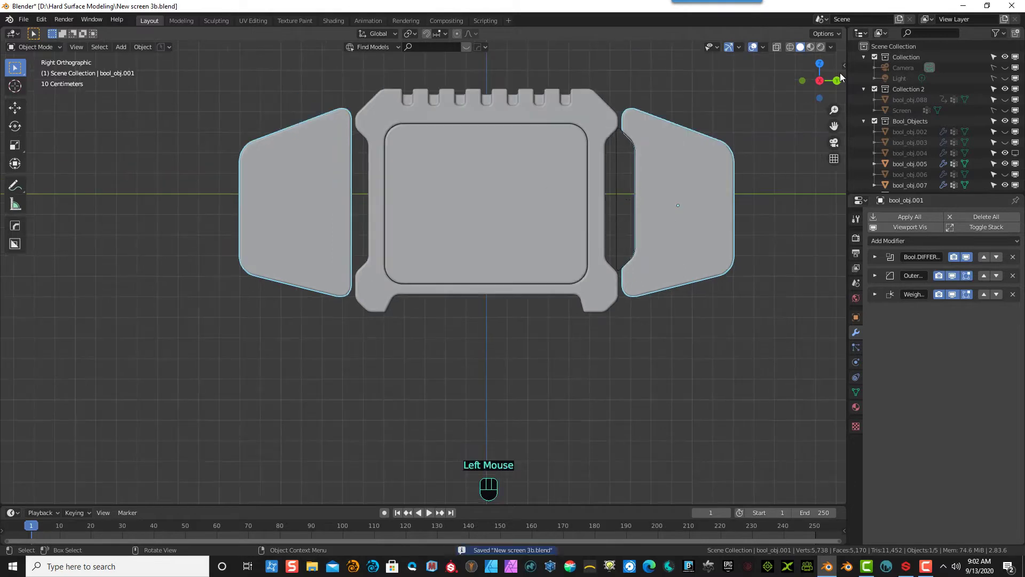
left_click(845, 66)
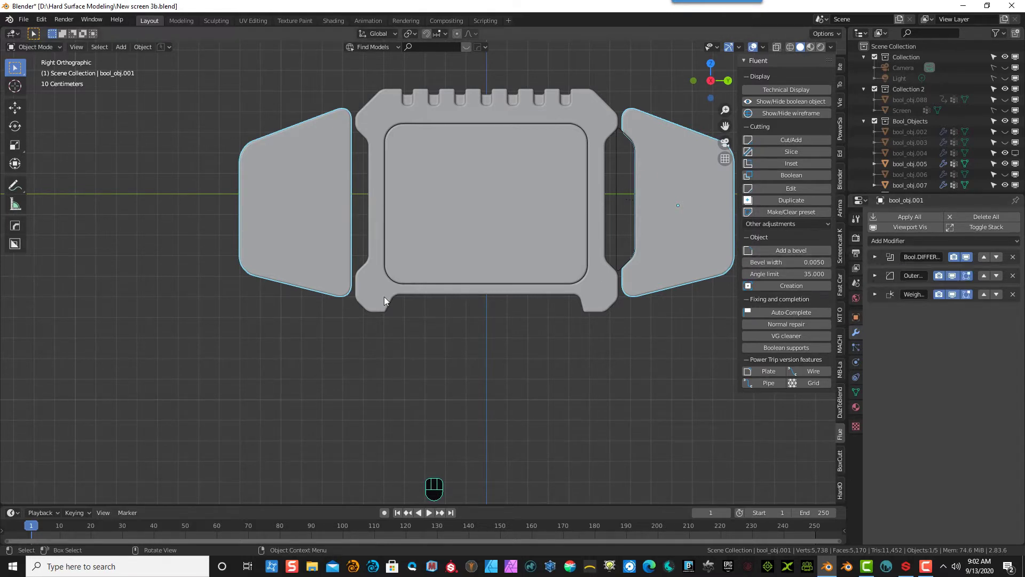
scroll(597, 165, "up", 1)
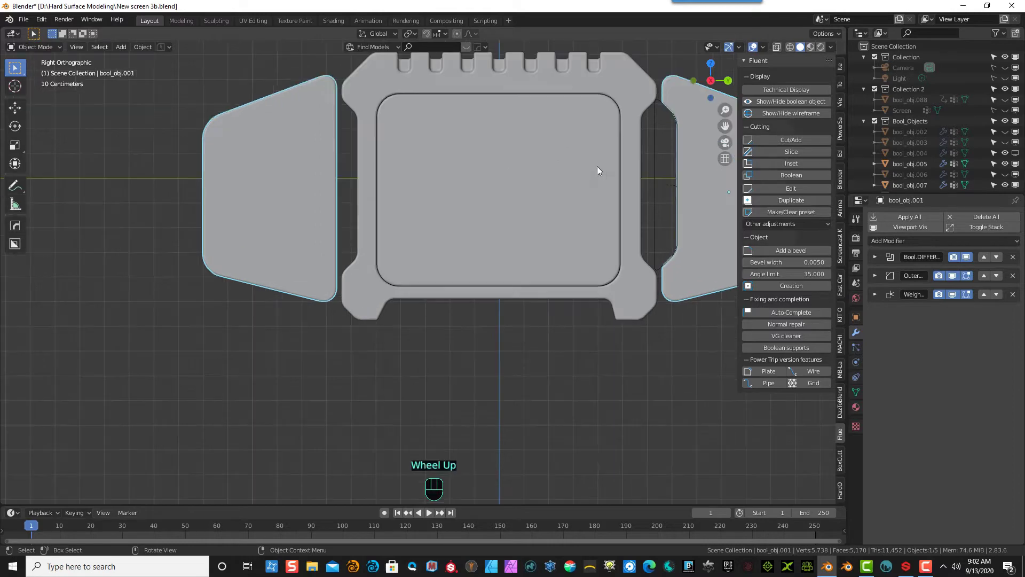
left_click_drag(725, 125, 521, 186)
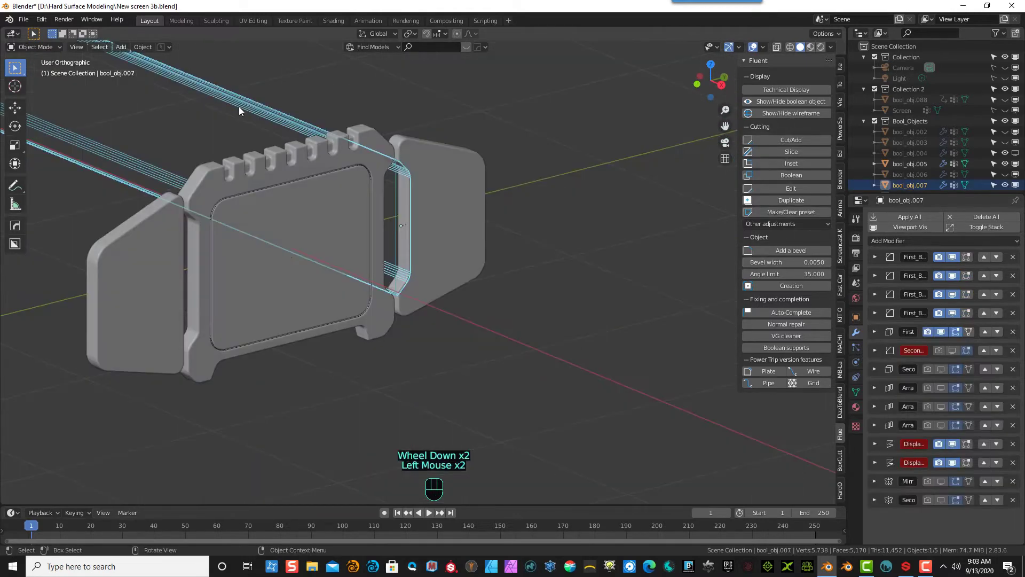
key("h")
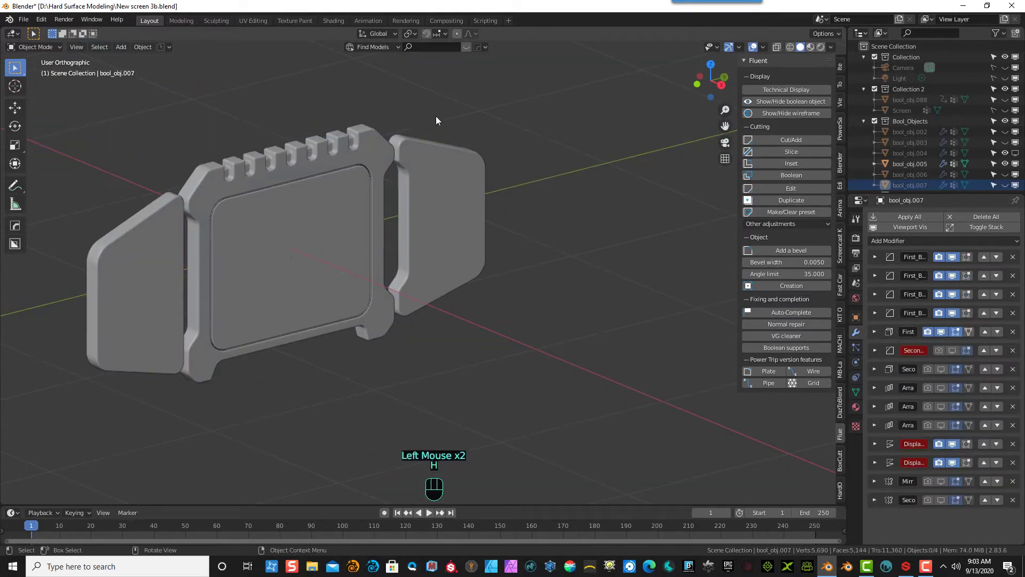
- Apply the side panels' boolean cut with the HardOps Smart Apply operation
left_click(434, 183)
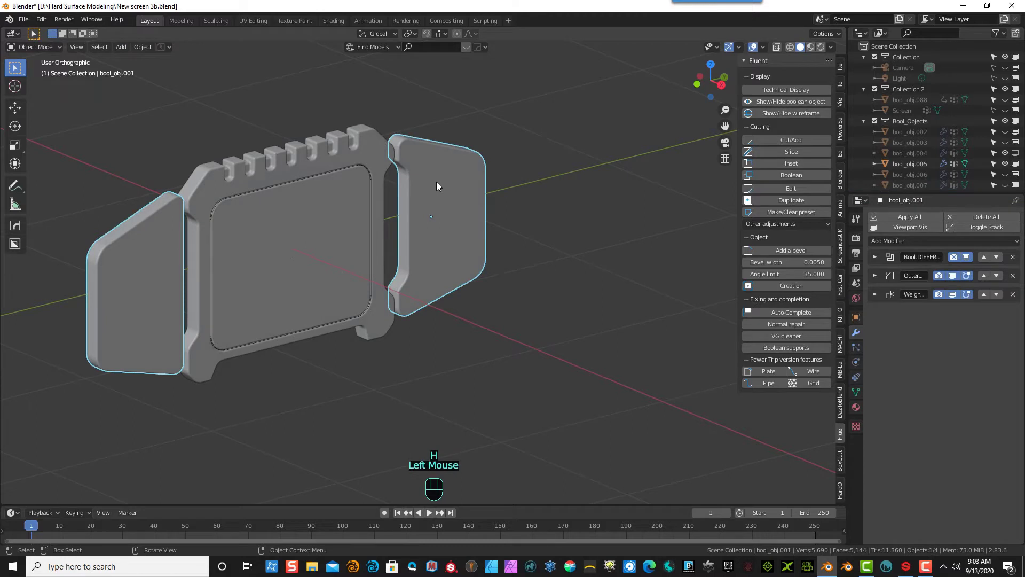
key("q")
mouse_move(415, 170)
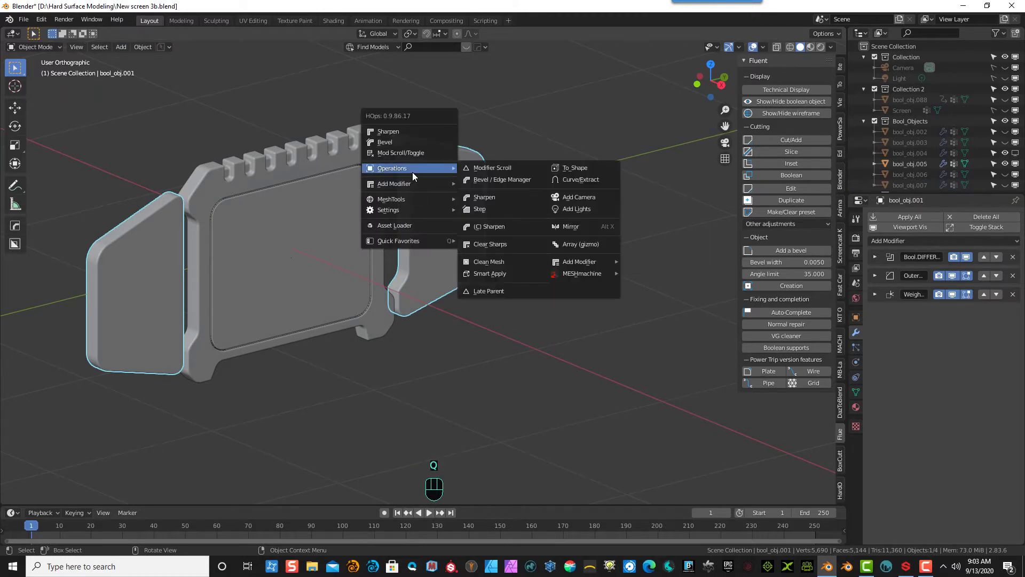
left_click(489, 273)
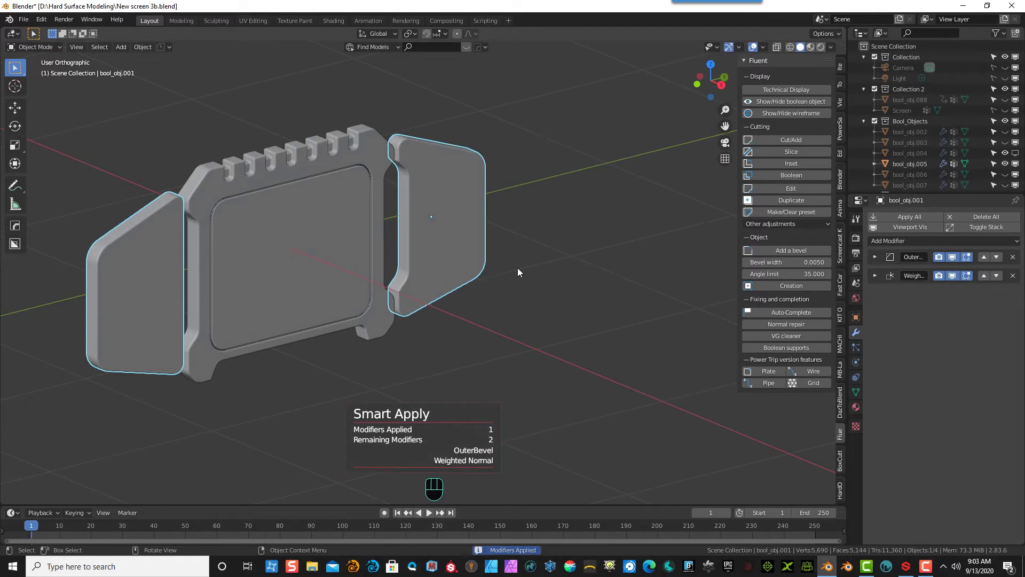
left_click(600, 263)
- Try applying the side panels' Weighted Normal modifier ahead of the outer bevel, and undo it
scroll(440, 218, "up", 1)
left_click(876, 275)
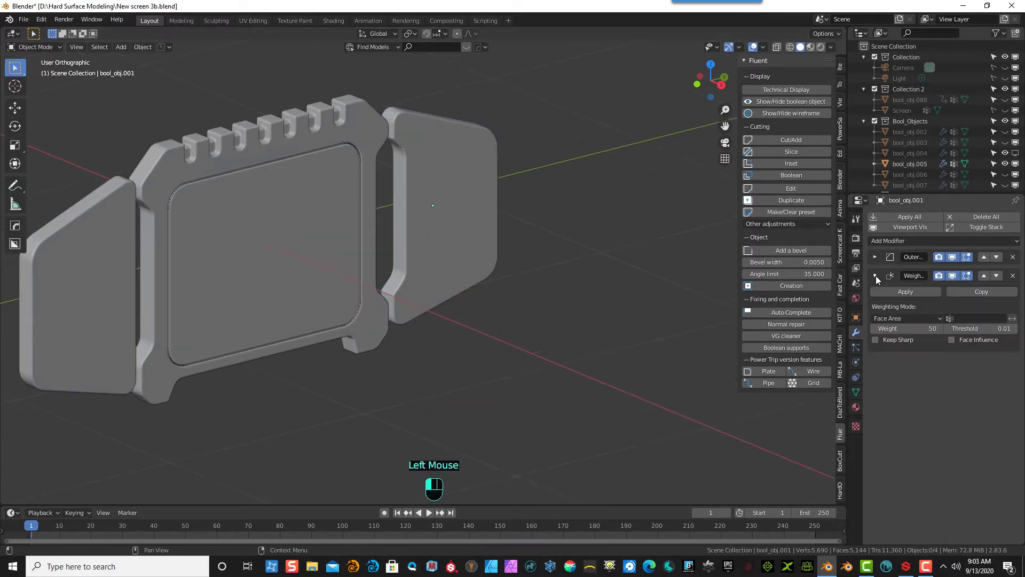
left_click(902, 289)
left_click(875, 256)
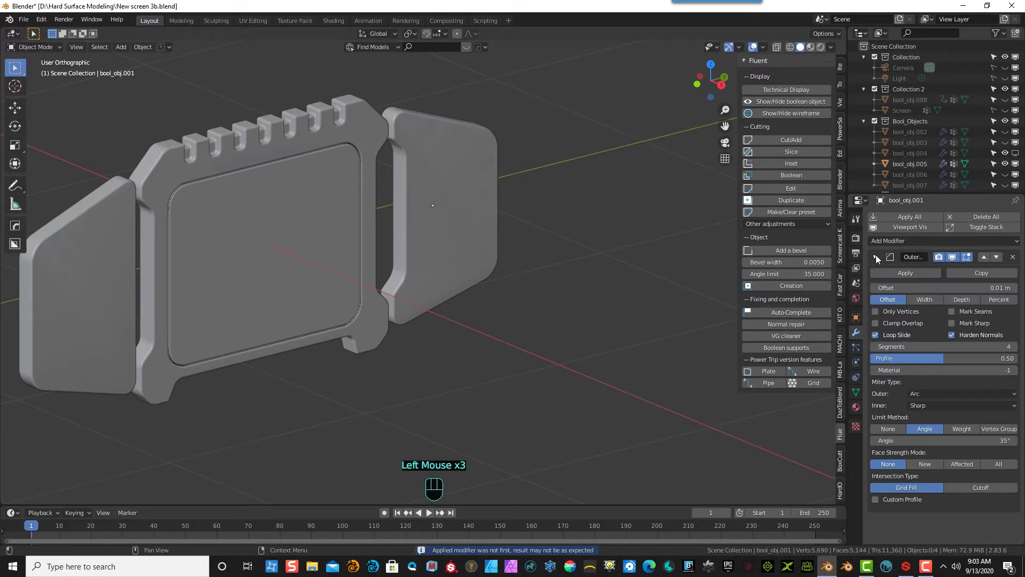
left_click(591, 244)
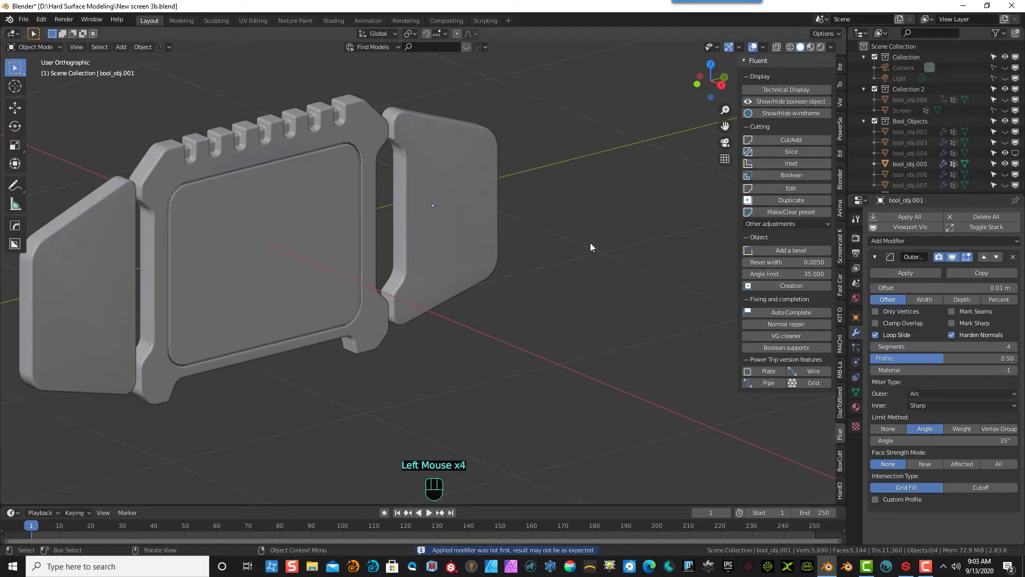
left_click(590, 243)
key("ctrl+z")
key("ctrl+z")
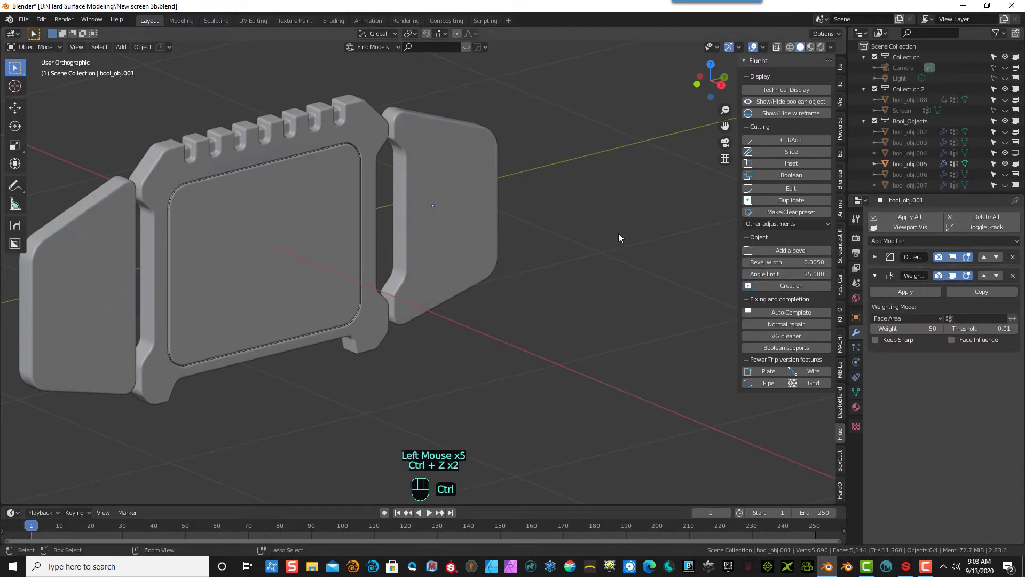
- Apply the side panels' outer bevel modifier
left_click(876, 256)
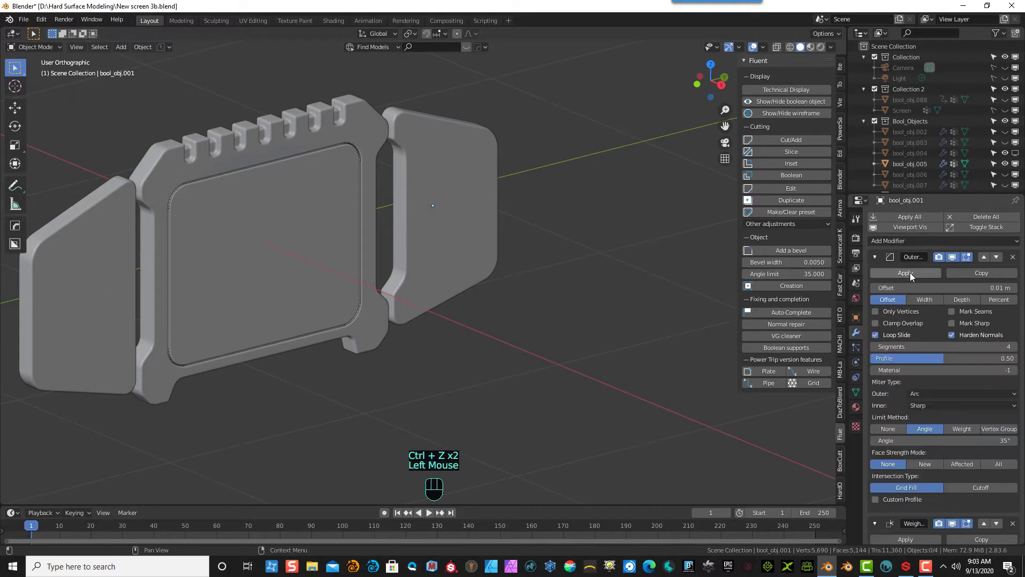
left_click(910, 272)
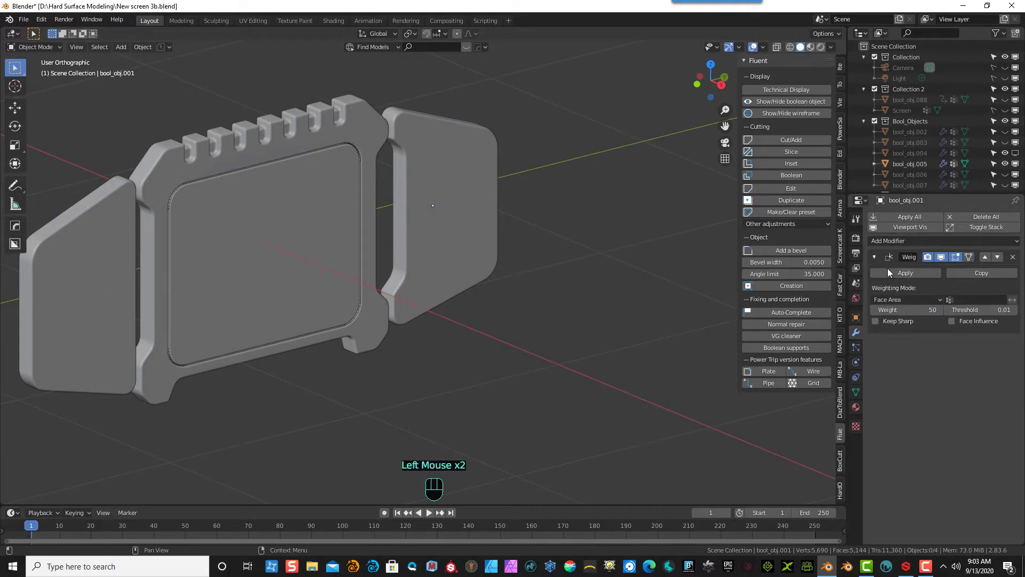
- Apply the side panels' Weighted Normal modifier and deselect the panels
left_click(901, 271)
left_click(619, 265)
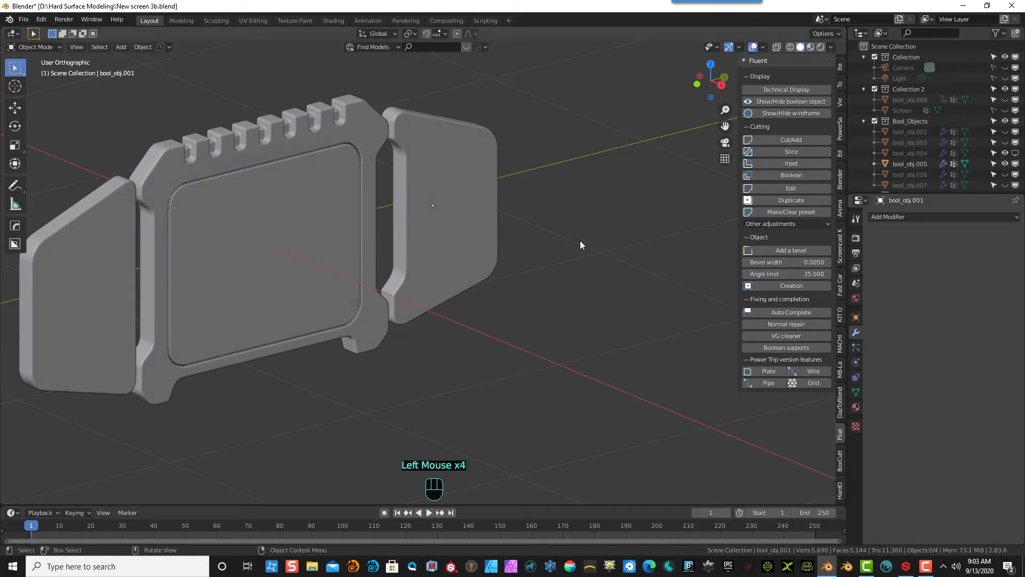
- Delete all faces of the side panel without corner notches in Edit Mode, growing the selection from its front face
middle_click_drag(579, 243, 444, 228)
key("KP_3")
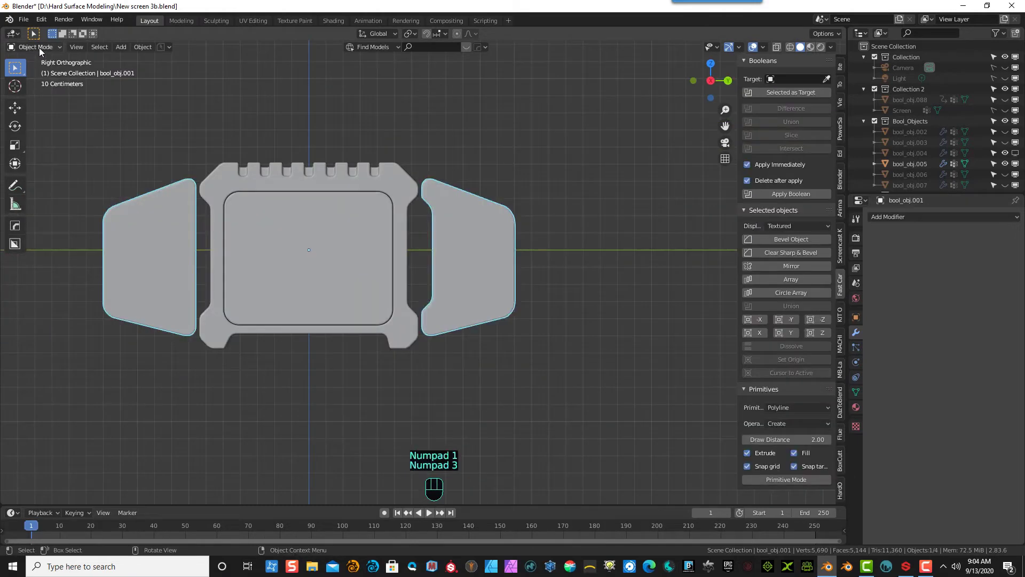
left_click(34, 47)
left_click(38, 71)
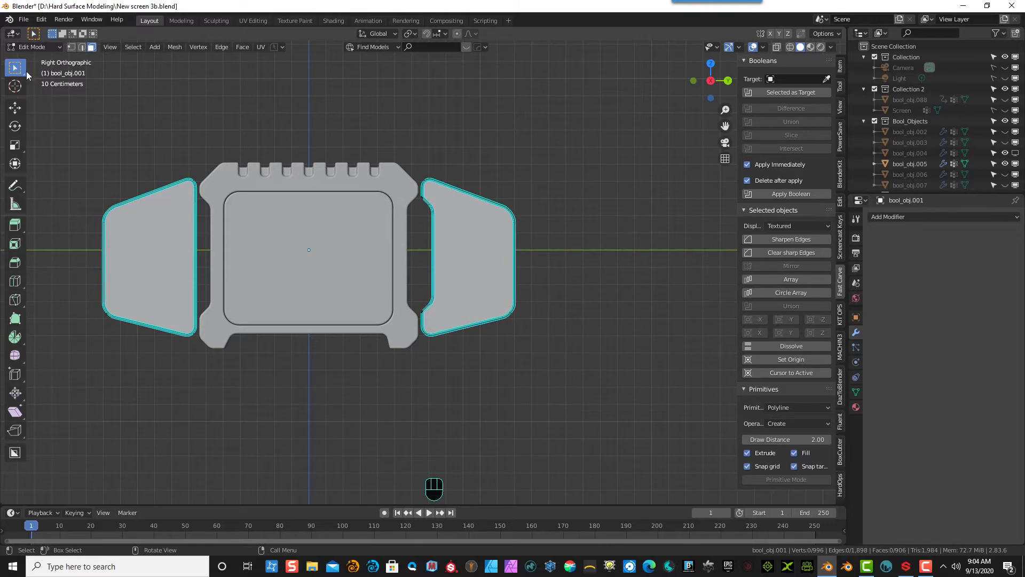
left_click(81, 47)
left_click(92, 47)
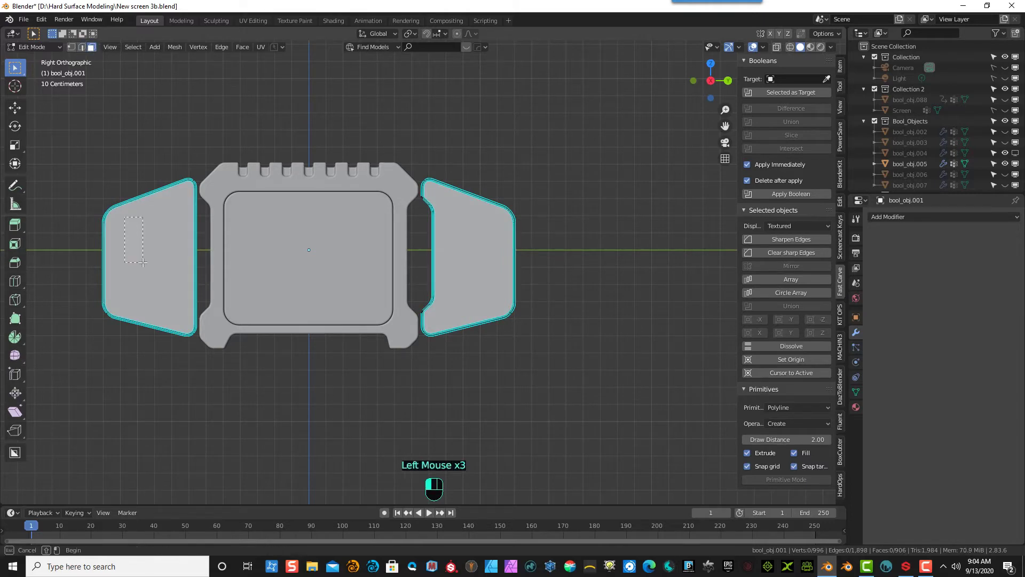
left_click(128, 238)
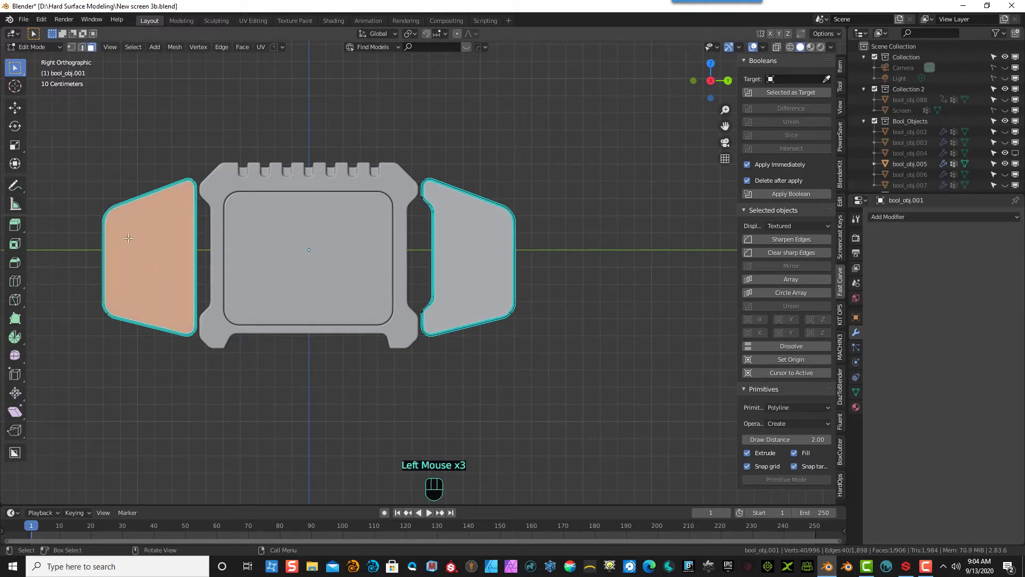
key("ctrl+KP_Add")
key("ctrl+KP_Add")
key("ctrl+KP_Add")
key("ctrl+KP_Add")
key("ctrl+KP_Add")
key("ctrl+KP_Add")
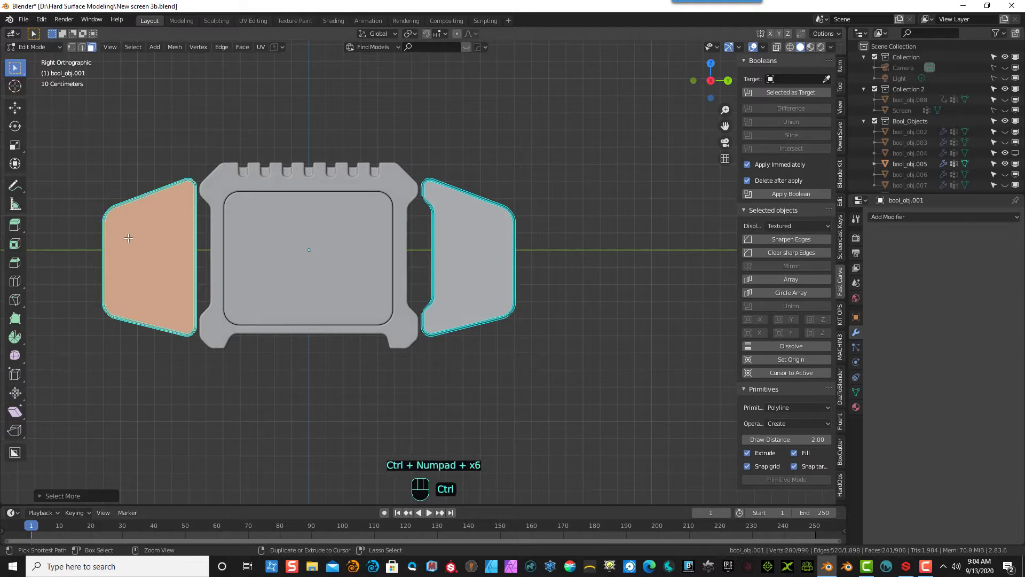
key("ctrl+KP_Add")
key("ctrl+KP_Add")
key("ctrl+KP_Add")
key("ctrl+KP_Add")
key("ctrl+KP_Add")
key("ctrl+KP_Add")
key("ctrl+KP_Add")
key("ctrl+KP_Add")
key("ctrl+KP_Add")
key("ctrl+KP_Add")
key("ctrl+KP_Add")
key("ctrl+KP_Add")
key("ctrl+KP_Add")
key("ctrl+KP_Add")
key("ctrl+KP_Add")
key("ctrl+KP_Add")
key("ctrl+KP_Add")
key("ctrl+KP_Add")
key("ctrl+KP_Add")
key("ctrl+KP_Add")
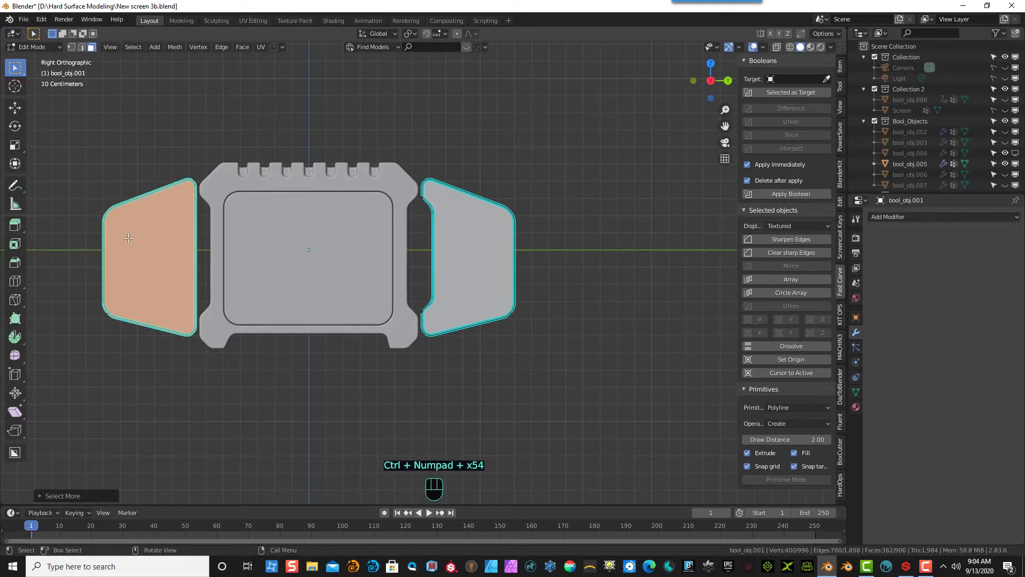
middle_click_drag(94, 162, 126, 172)
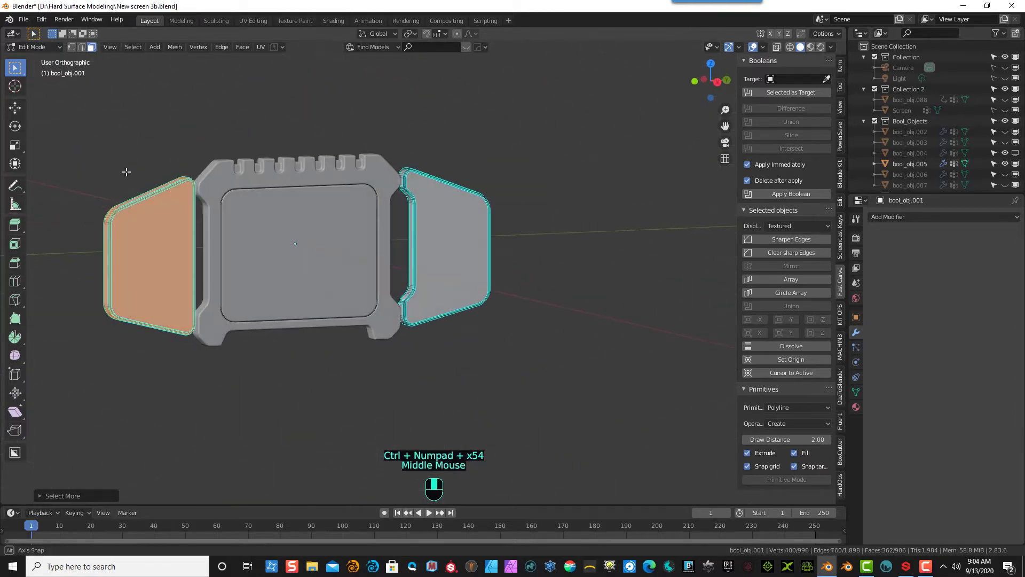
key("Delete")
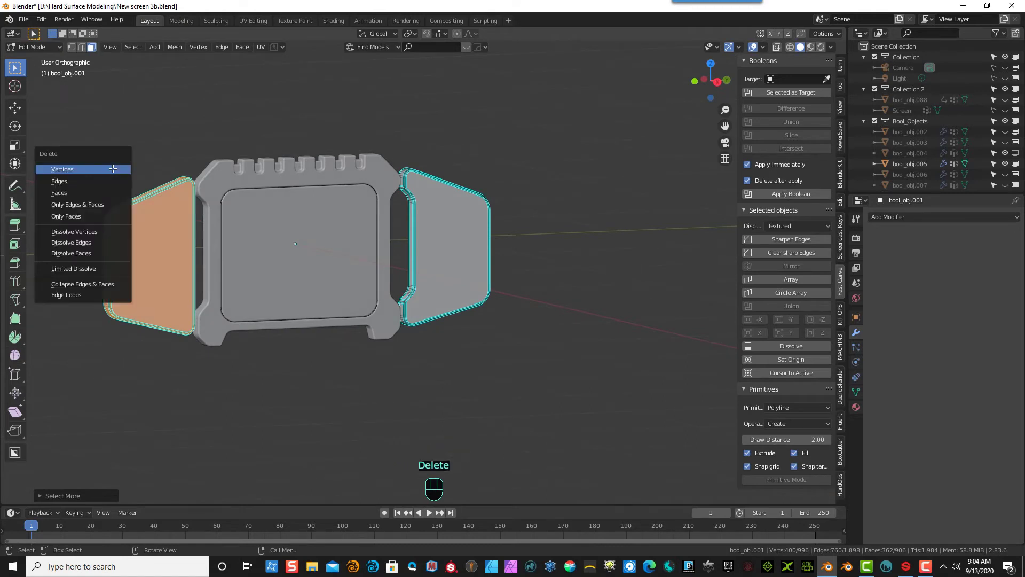
left_click(109, 193)
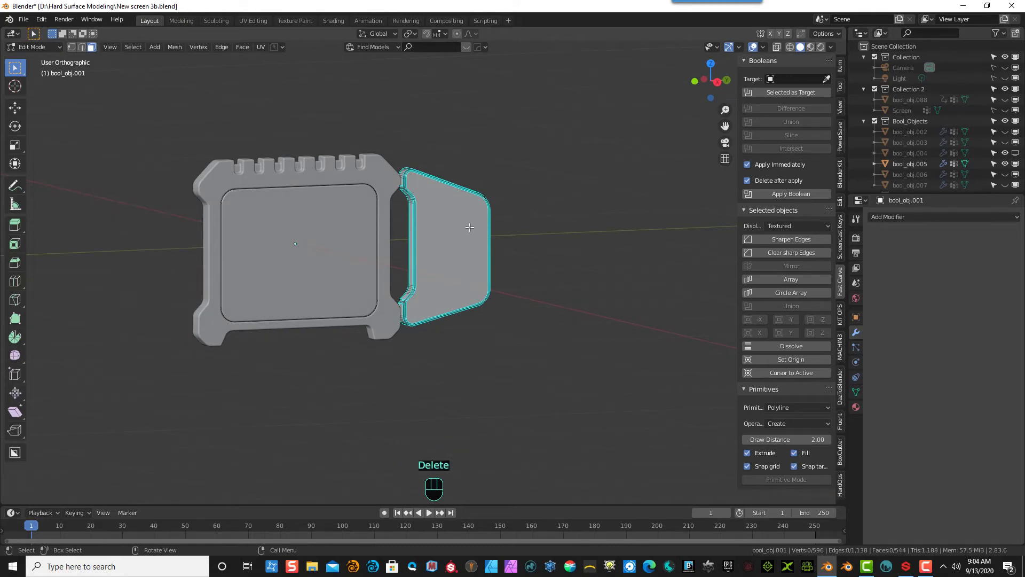
- Select all connected faces of the remaining side panel by growing the selection, and return to Object Mode
left_click_drag(500, 181, 466, 238)
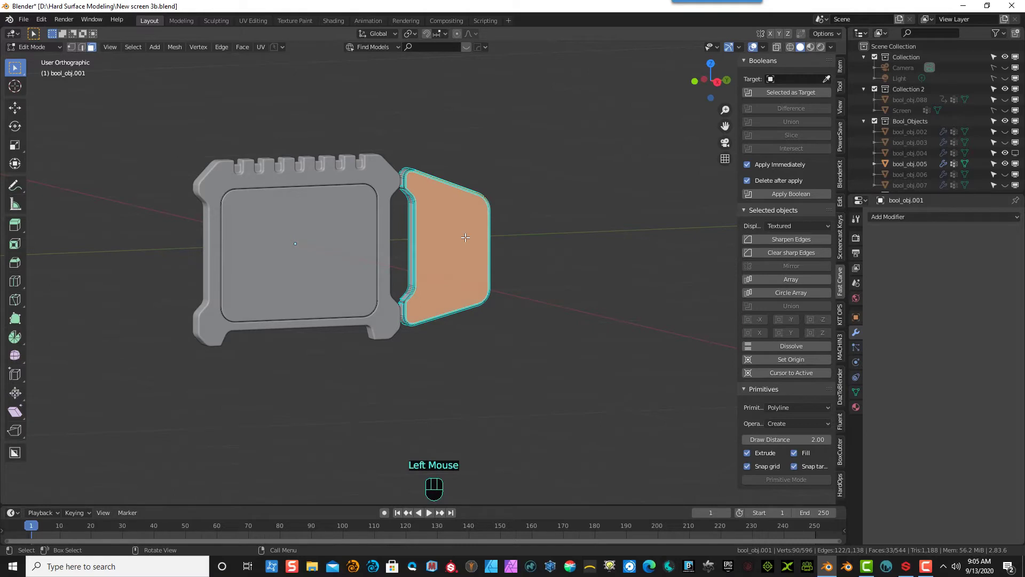
key("ctrl+KP_Add")
key("ctrl+KP_Add")
key("ctrl+KP_Add")
key("ctrl+KP_Add")
key("ctrl+KP_Add")
key("ctrl+KP_Add")
key("ctrl+KP_Add")
key("ctrl+KP_Add")
key("ctrl+KP_Add")
key("ctrl+KP_Add")
key("ctrl+KP_Add")
key("ctrl+KP_Add")
key("ctrl+KP_Add")
key("ctrl+KP_Add")
key("ctrl+KP_Add")
key("ctrl+KP_Add")
key("ctrl+KP_Add")
key("ctrl+KP_Add")
key("ctrl+KP_Add")
key("ctrl+KP_Add")
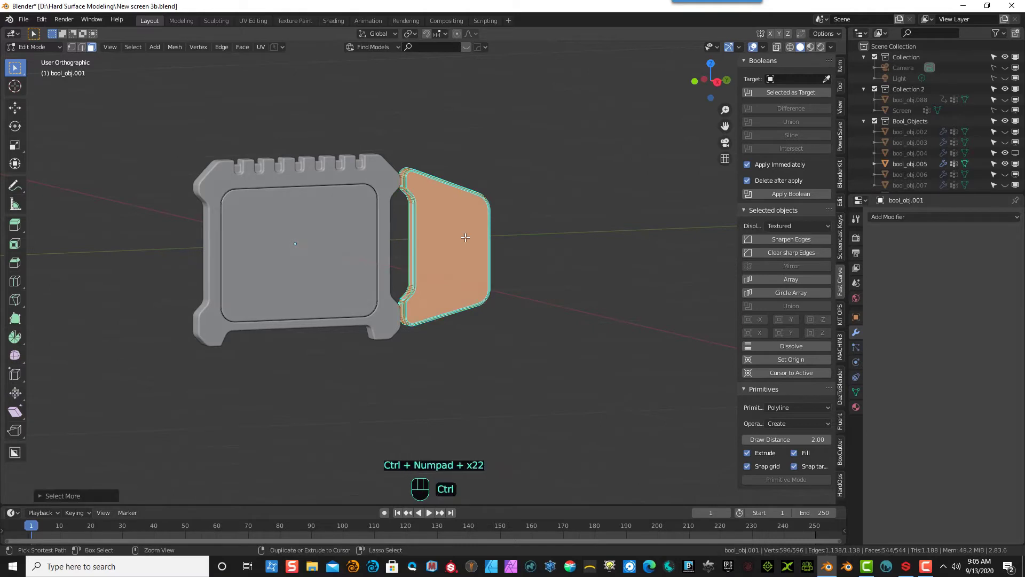
key("ctrl+KP_Add")
key("ctrl+KP_Add")
key("ctrl+KP_Add")
key("ctrl+KP_Add")
key("ctrl+KP_Add")
key("ctrl+KP_Add")
key("ctrl+KP_Add")
key("ctrl+KP_Add")
key("ctrl+KP_Add")
key("ctrl+KP_Add")
key("ctrl+KP_Add")
key("ctrl+KP_Add")
key("ctrl+KP_Add")
key("ctrl+KP_Add")
key("ctrl+KP_Add")
key("ctrl+KP_Add")
key("ctrl+KP_Add")
key("ctrl+KP_Add")
key("ctrl+KP_Add")
key("ctrl+KP_Add")
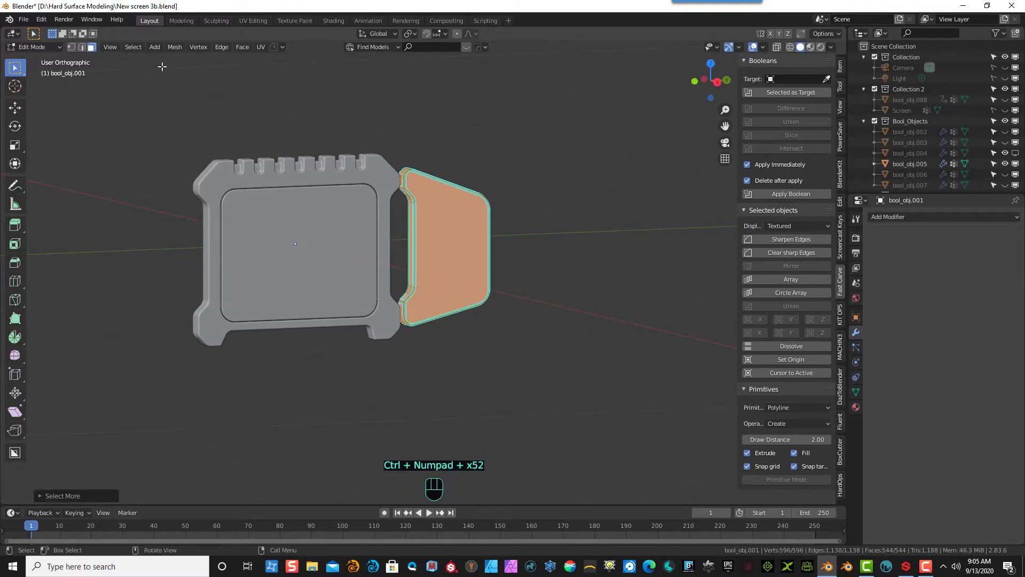
left_click(53, 47)
left_click(50, 56)
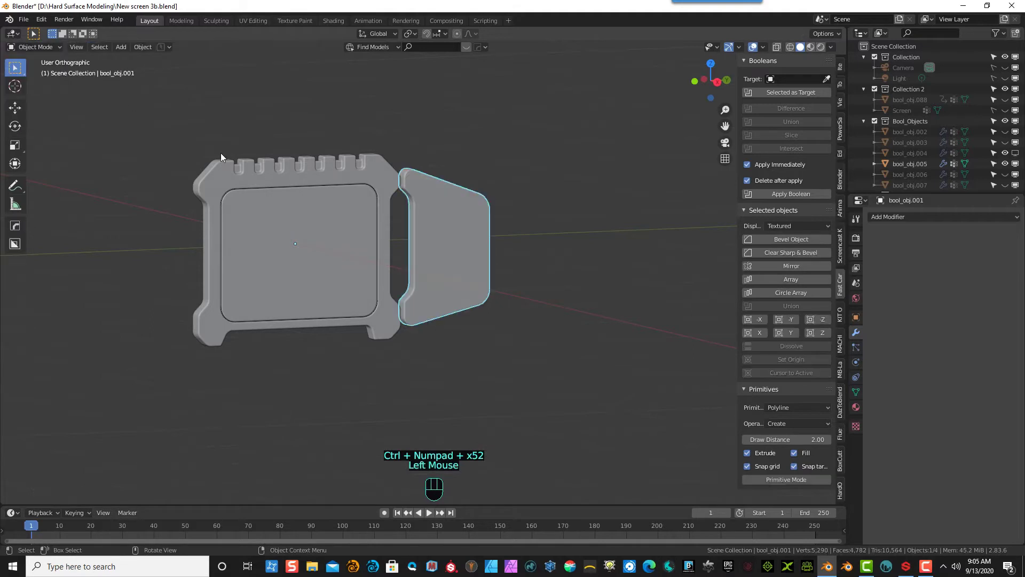
- Mirror the notched side panel to the opposite side of the body with a Mirror modifier on the X axis
key("KP_1")
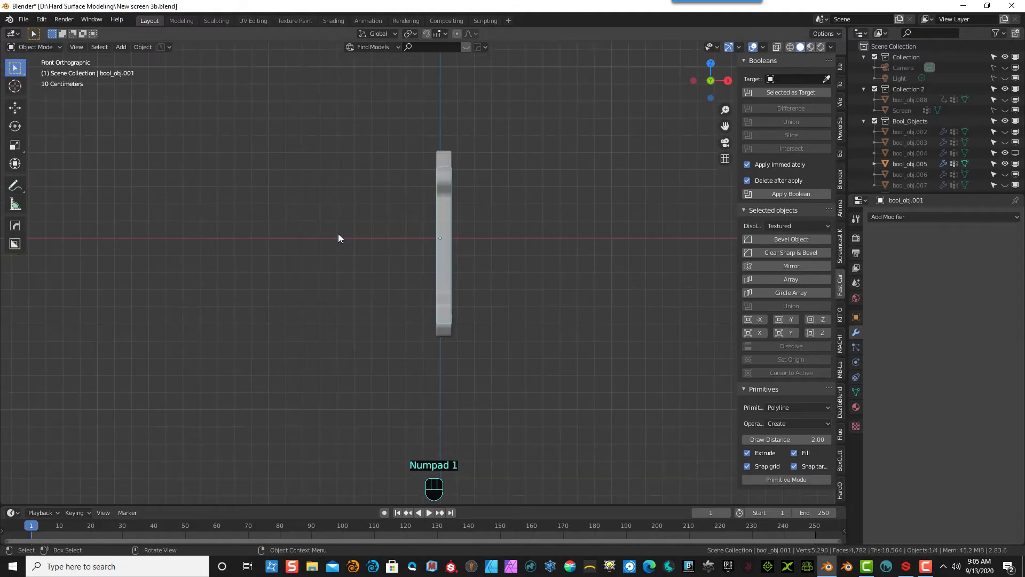
key("KP_3")
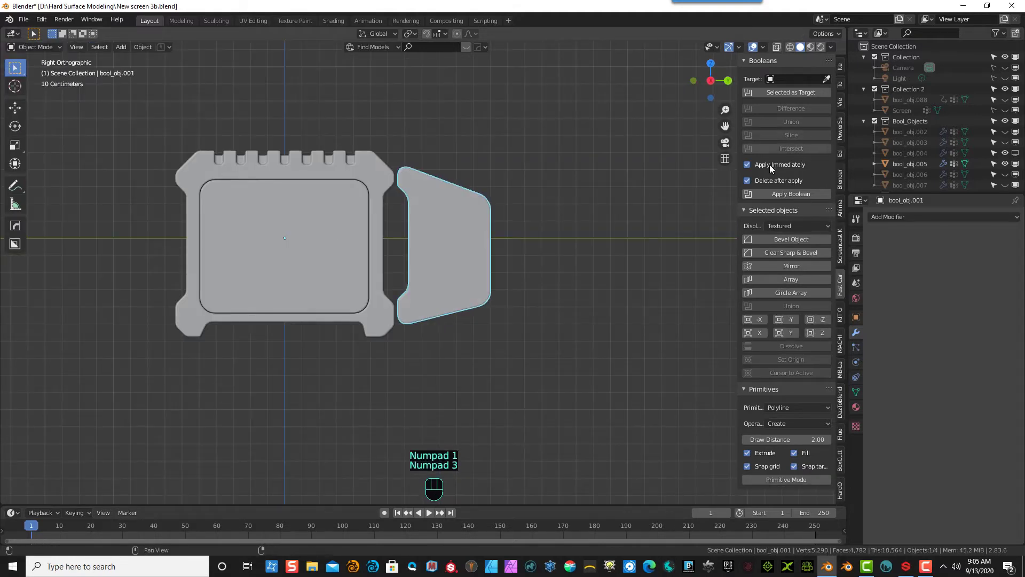
left_click(897, 217)
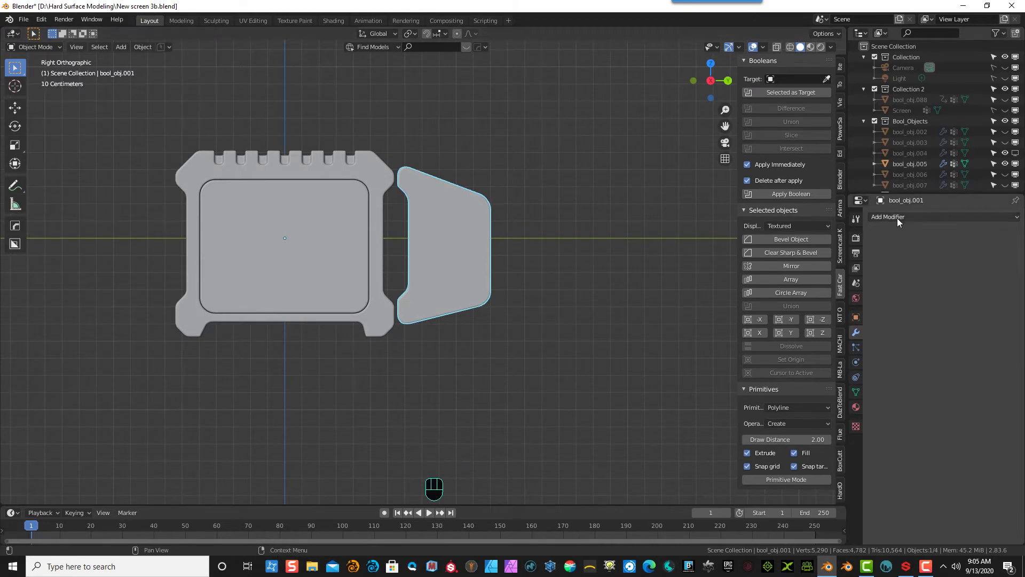
left_click(823, 325)
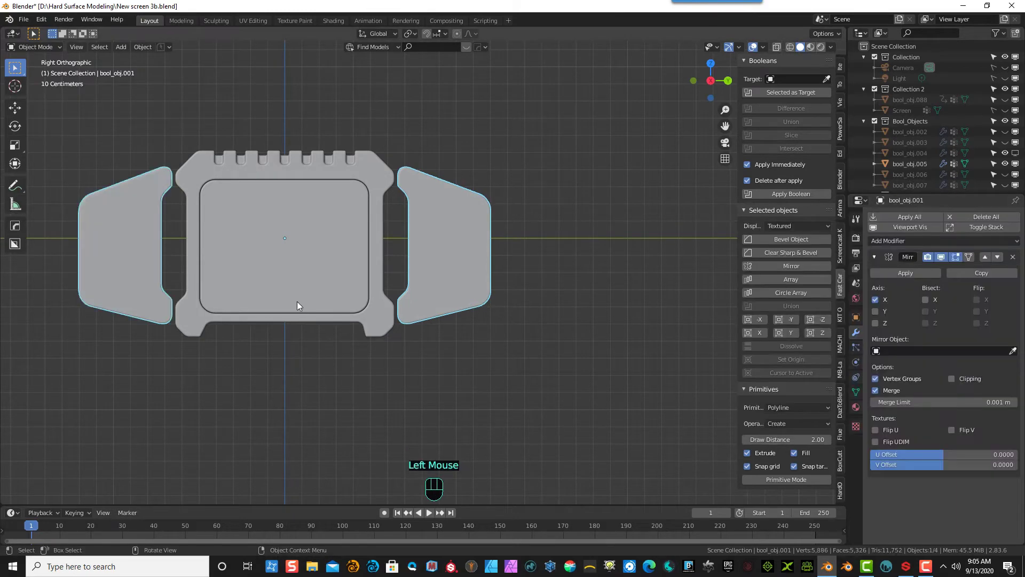
left_click(266, 101)
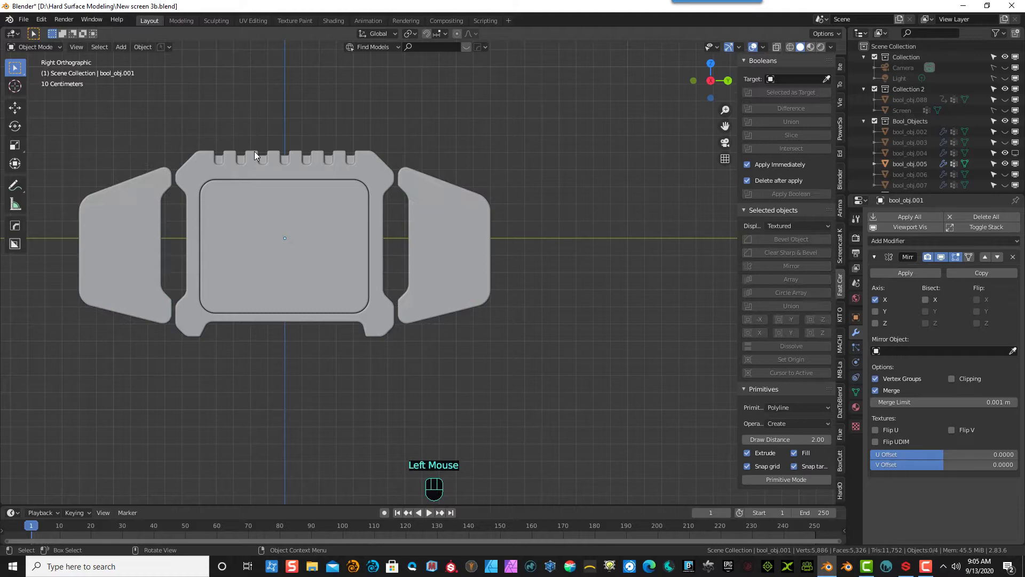
- Slice a circle of about 0.05 radius through the lower inner corner of the notched side panel with Fluent Slice
left_click(433, 234)
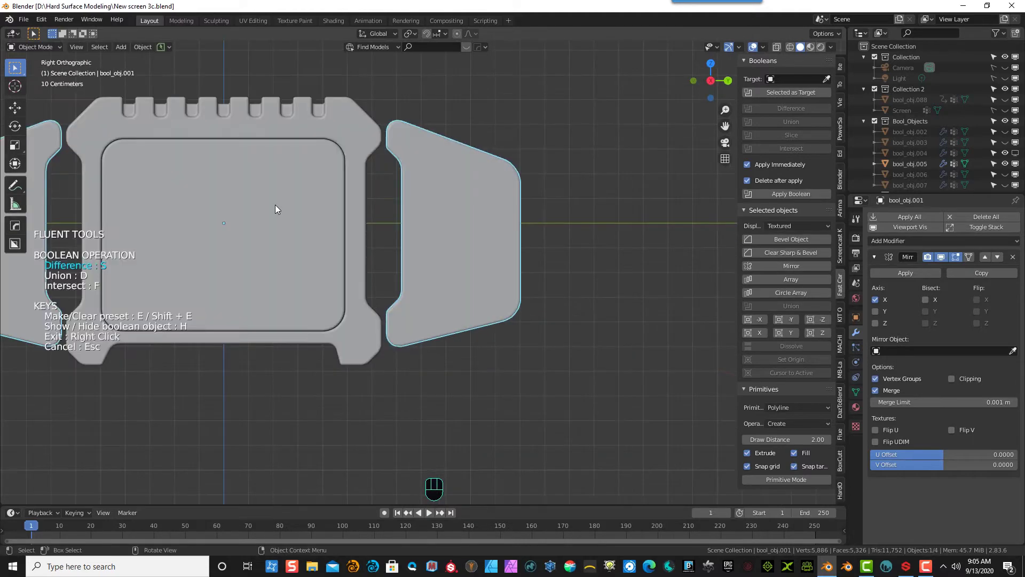
key("f")
right_click(177, 406)
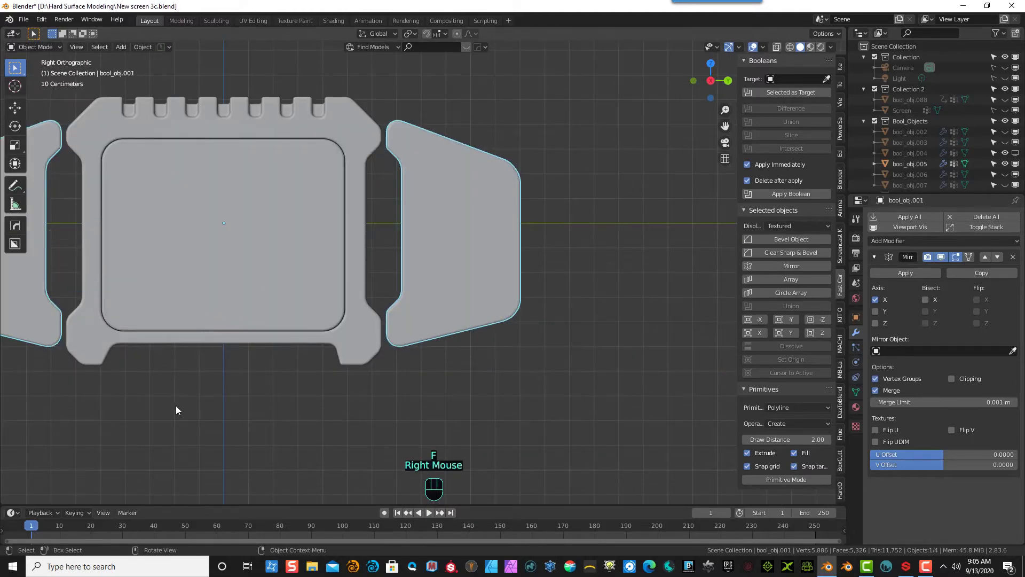
key("f")
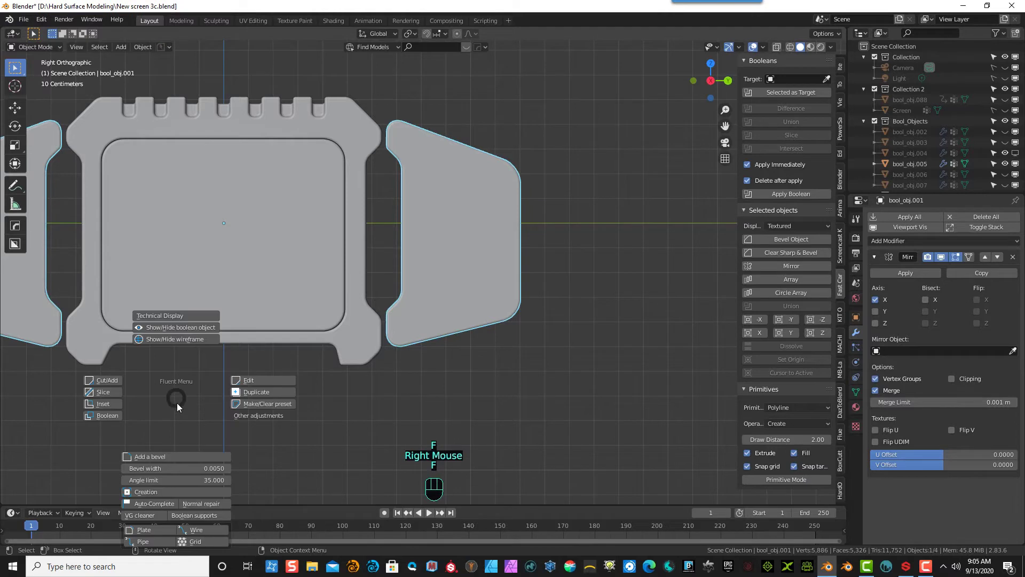
left_click(108, 393)
key("c")
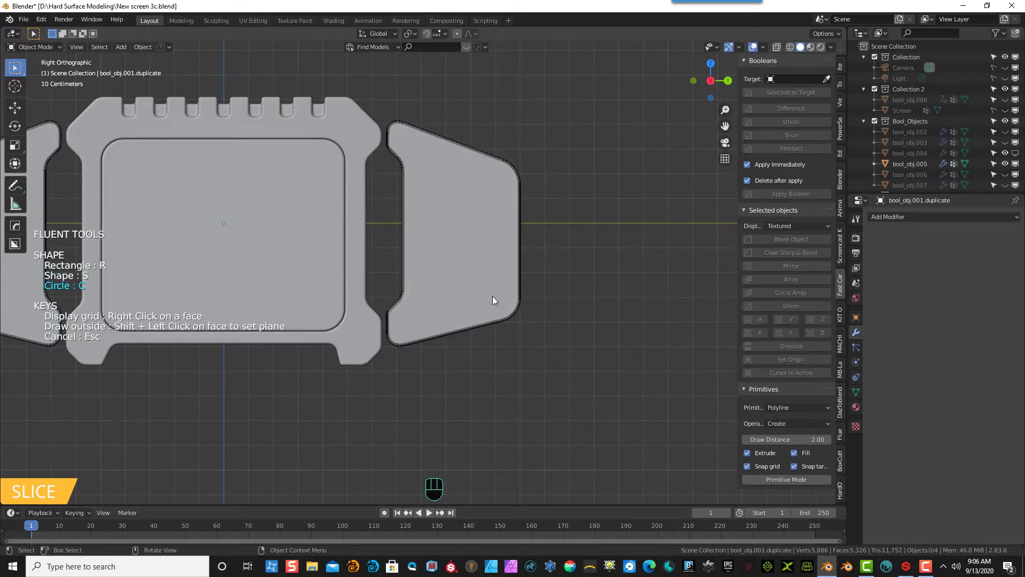
left_click(418, 316)
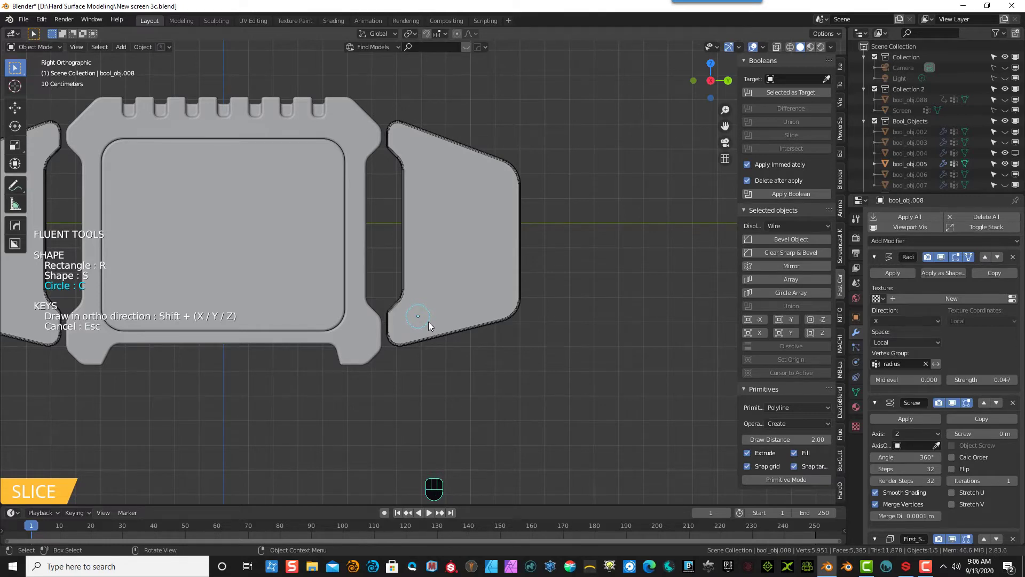
left_click(429, 323)
middle_click_drag(449, 352, 502, 369)
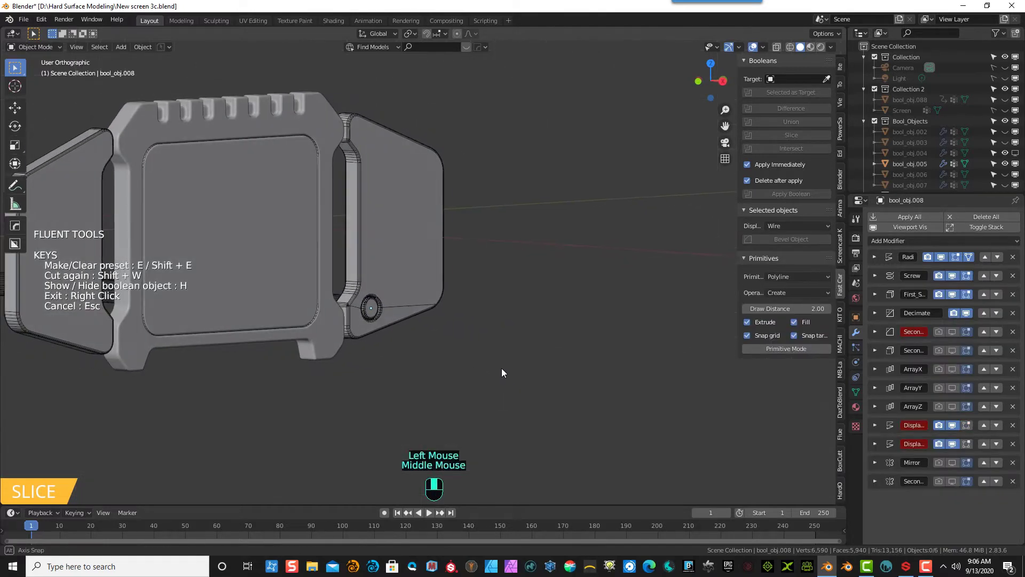
scroll(463, 383, "up", 3)
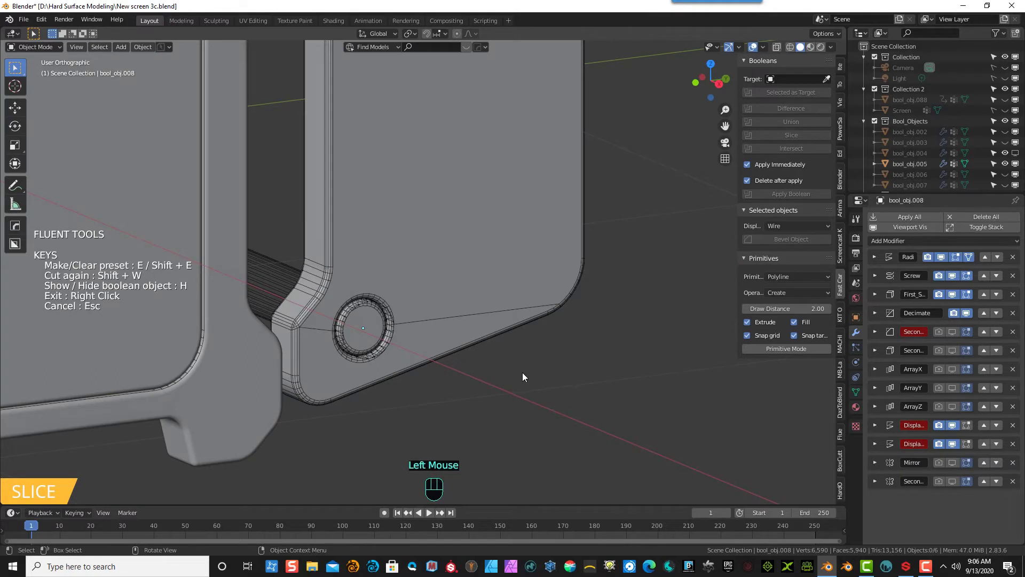
- Set the circular slice's radius to 0.04949 and its resolution to 32 steps
left_click(354, 321)
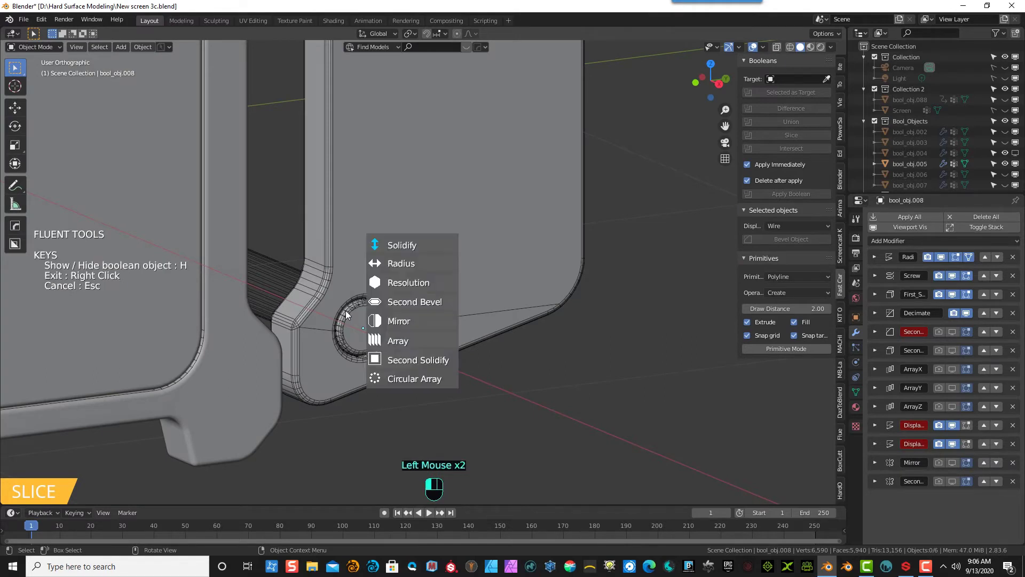
left_click(422, 267)
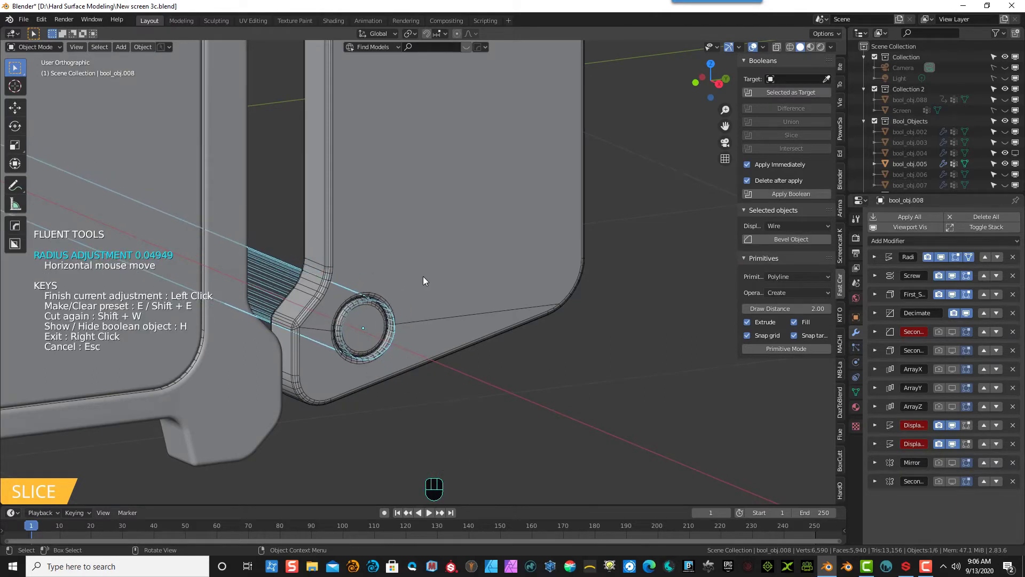
left_click(423, 277)
left_click(423, 276)
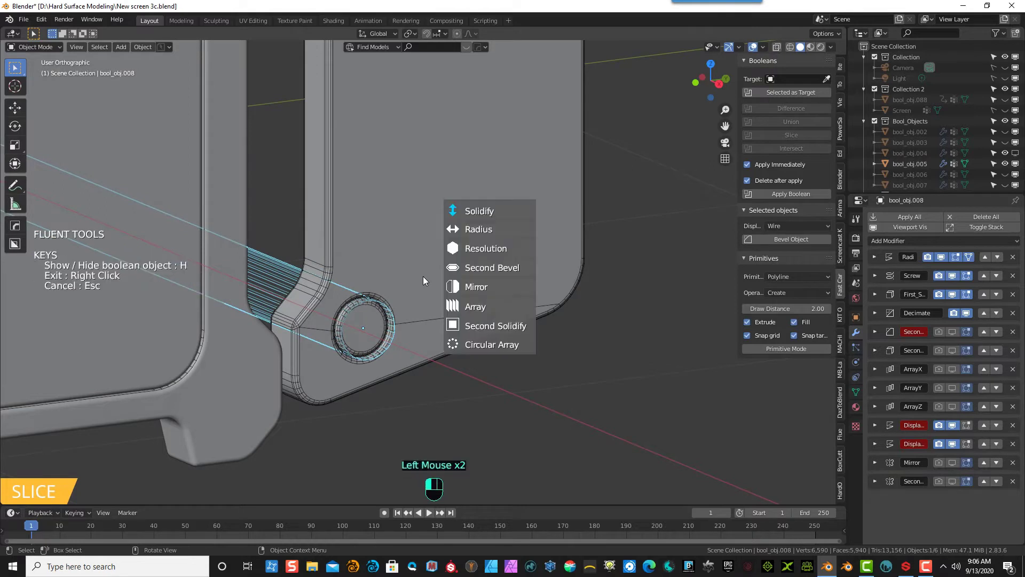
left_click(487, 246)
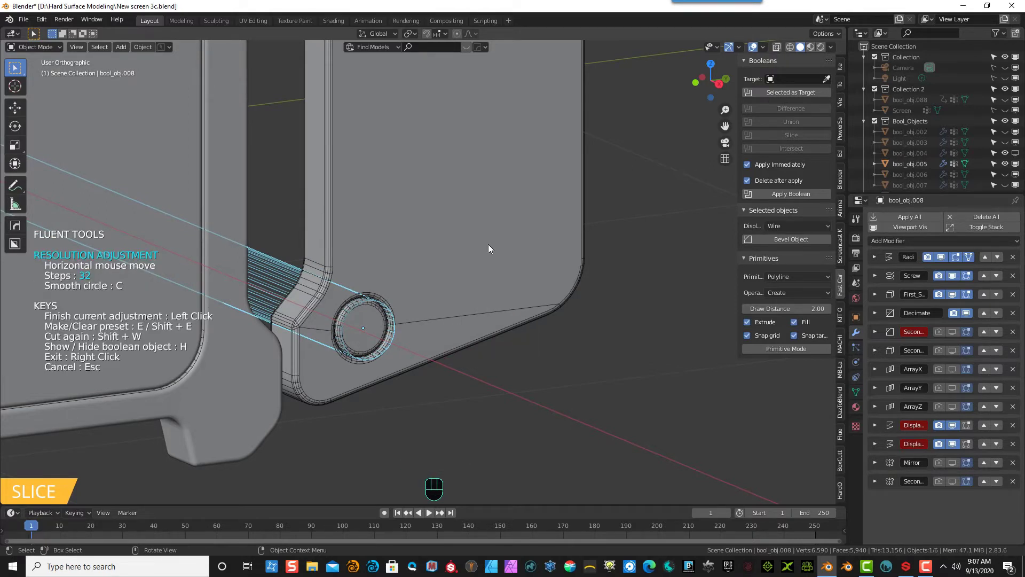
left_click(488, 248)
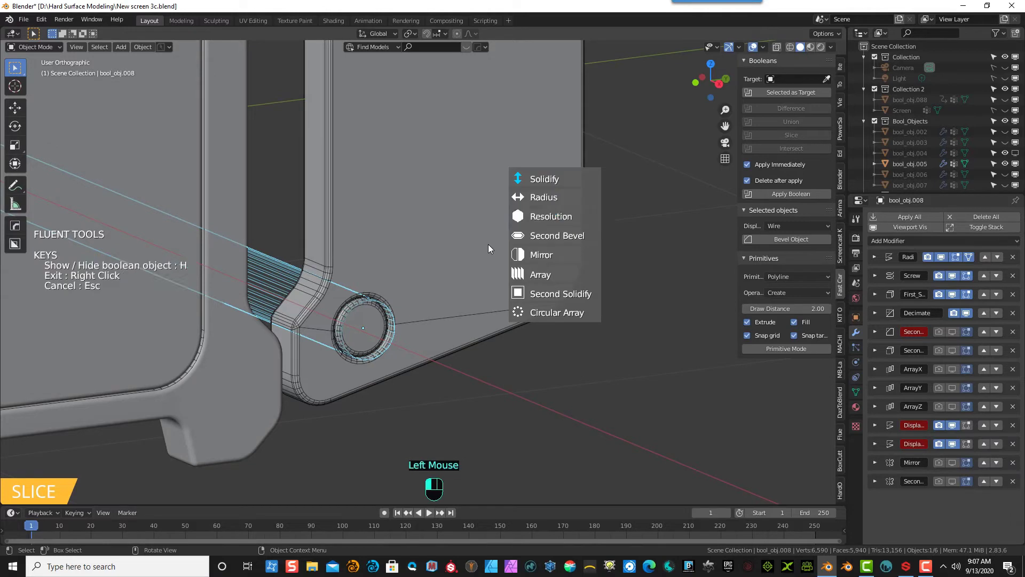
- Try a second bevel with a width of 0.524 on the circular slice, and remove it
left_click(547, 236)
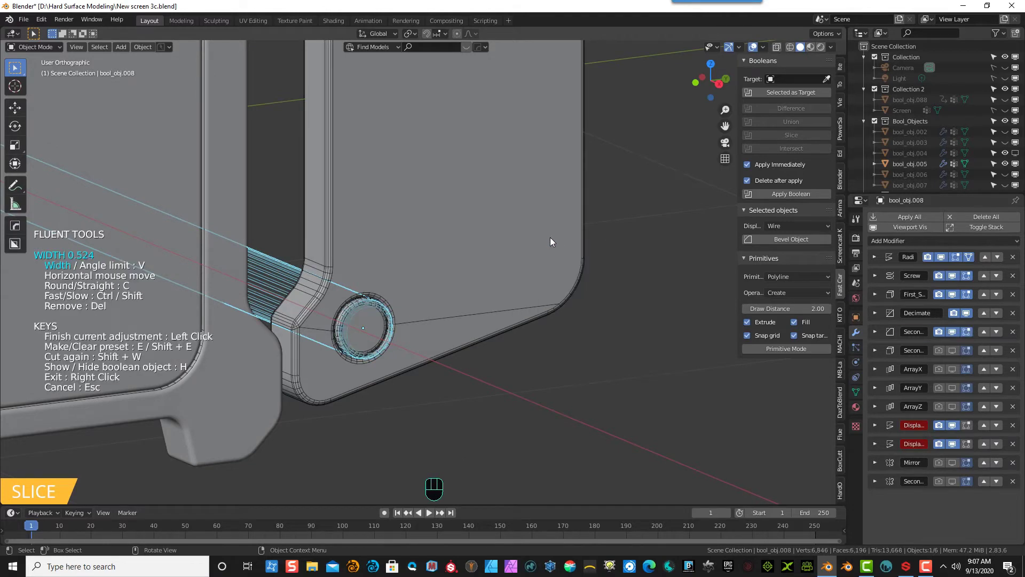
key("Delete")
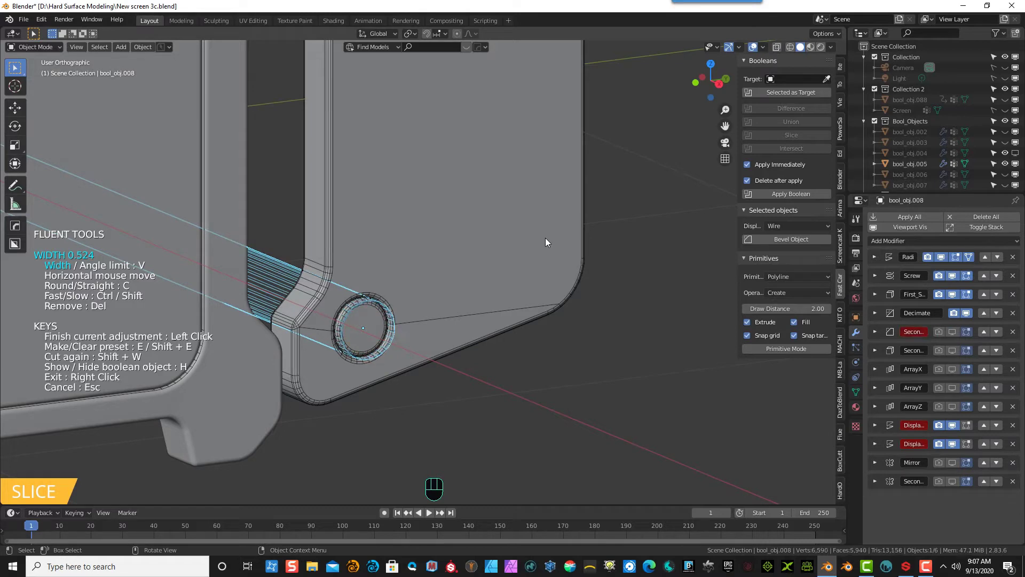
left_click(546, 239)
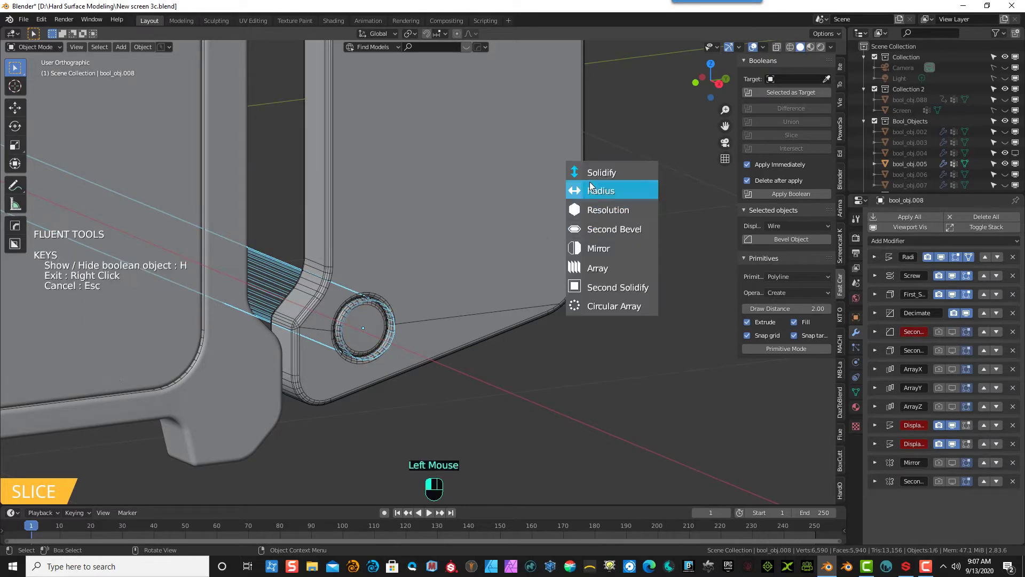
right_click(575, 354)
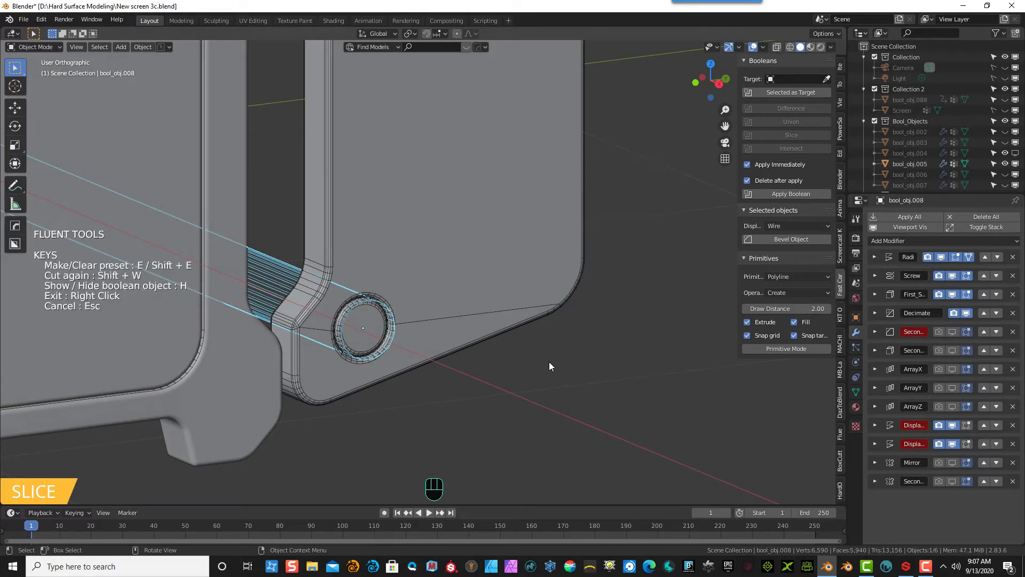
- Finish the circular slice and inspect the sliced disc in the notched side panel's lower inner corner
right_click(545, 362)
left_click(446, 334)
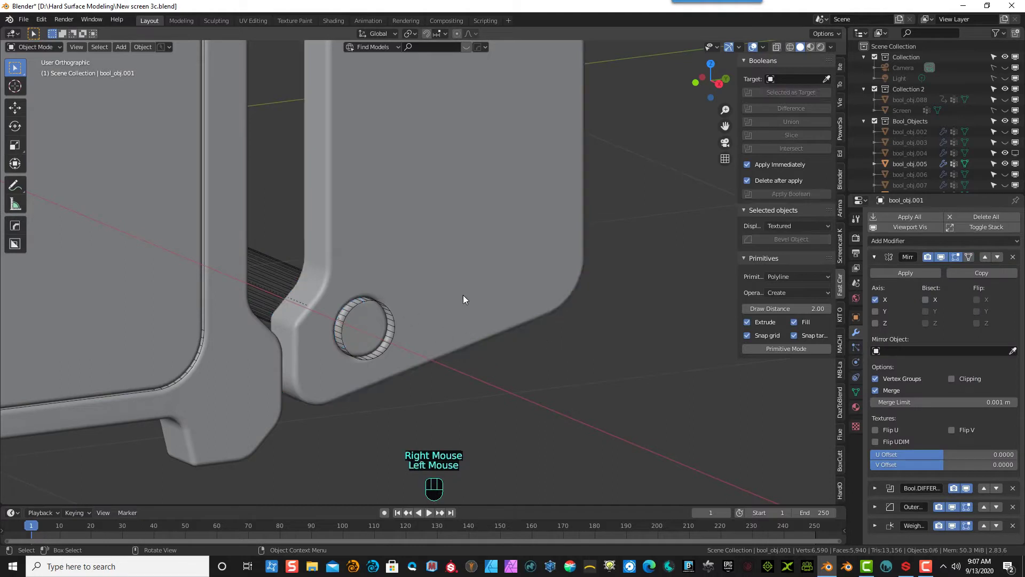
middle_click_drag(493, 329, 463, 318)
left_click(410, 375)
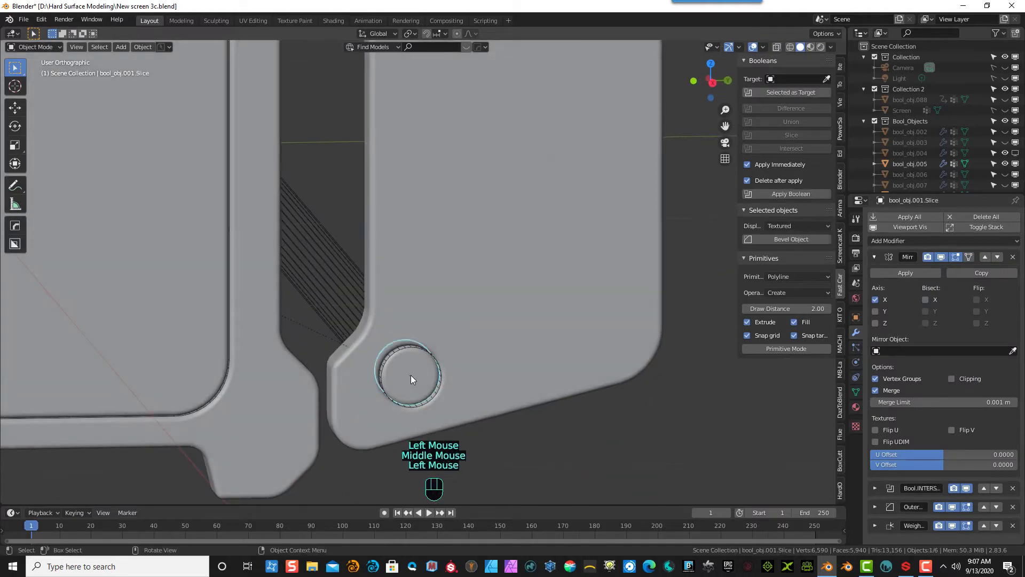
middle_click_drag(437, 379, 433, 328)
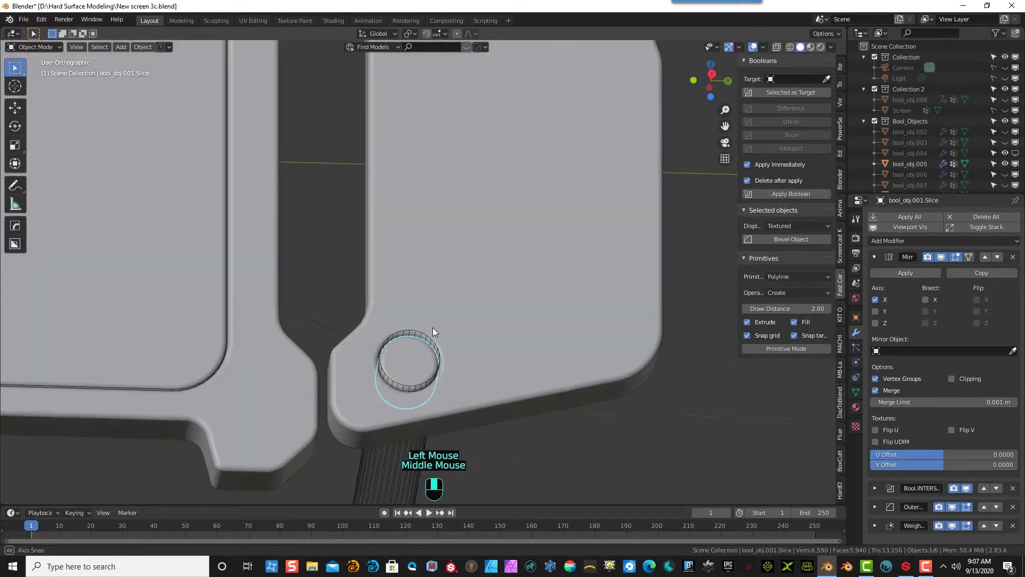
scroll(432, 328, "up", 6)
- Move the circular cutter object bool_obj.008 about 0.128 m along the X axis so it extends past the panel's front face
left_click(875, 276)
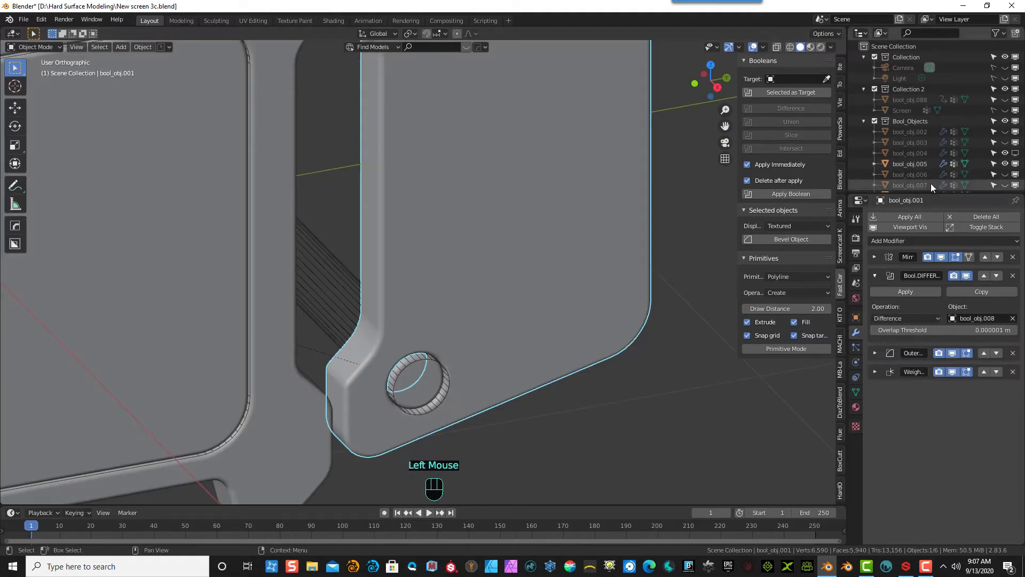
scroll(948, 164, "down", 2)
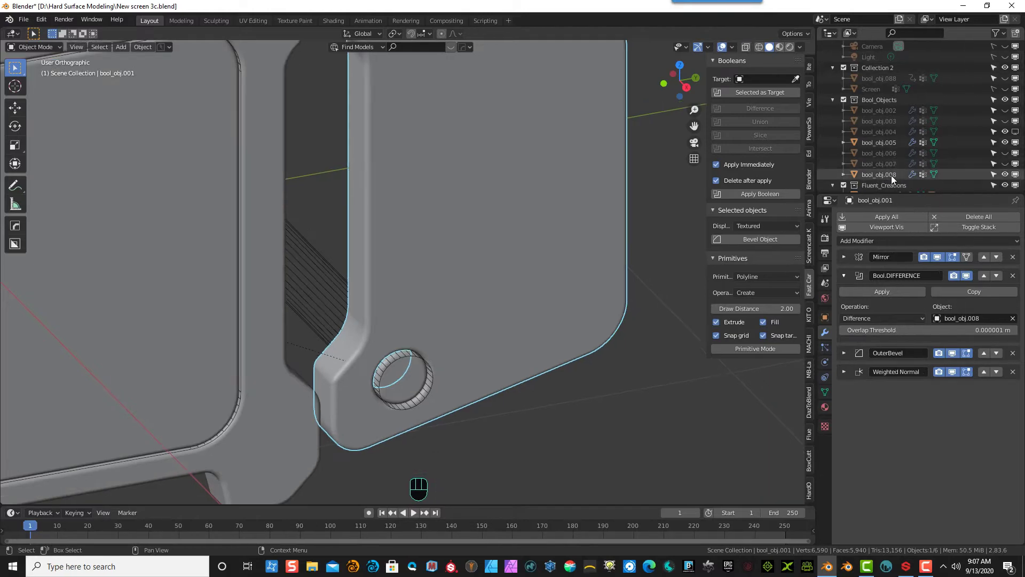
left_click(892, 175)
scroll(507, 297, "down", 8)
key("KP_7")
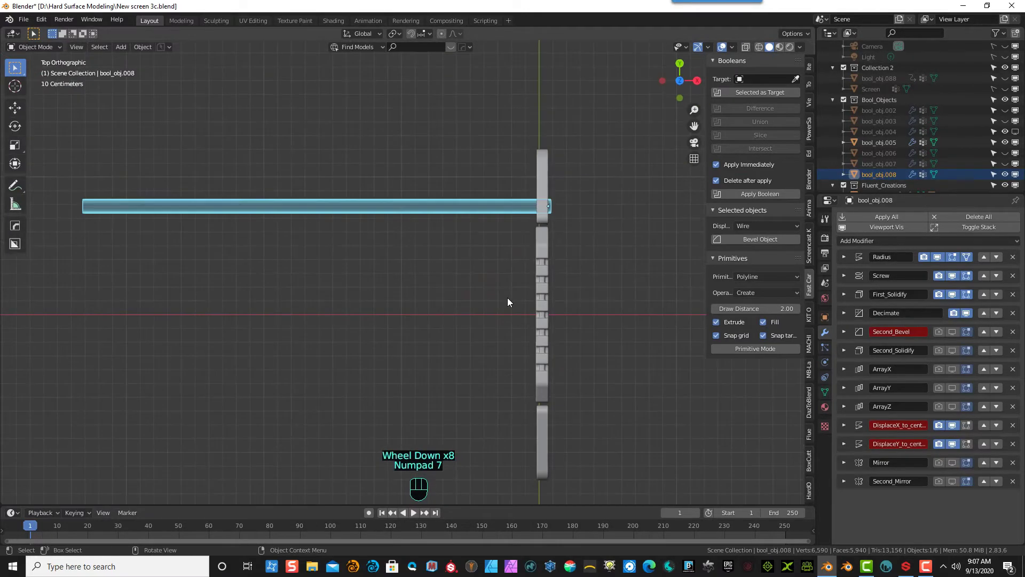
key("g")
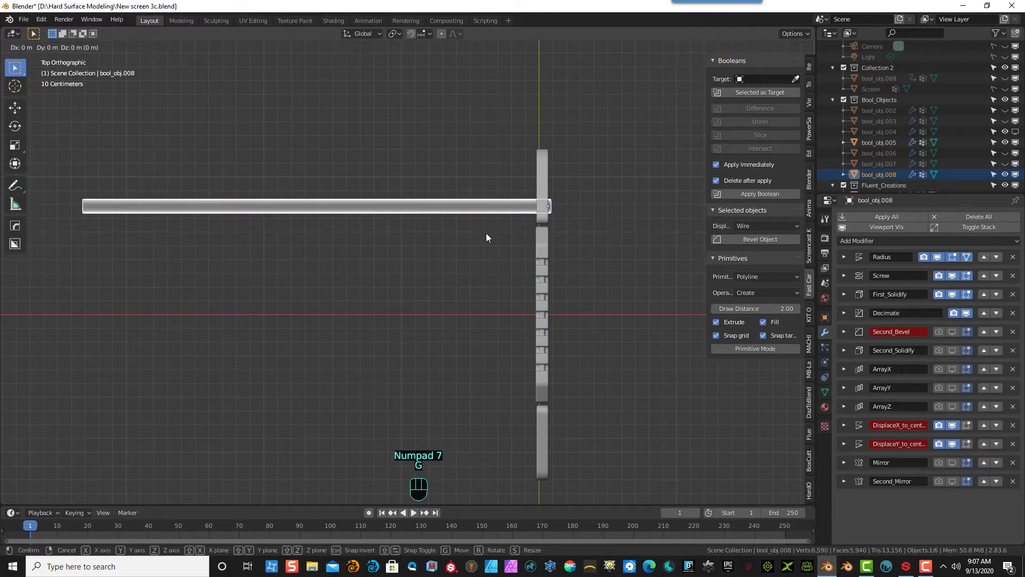
key("z")
key("x")
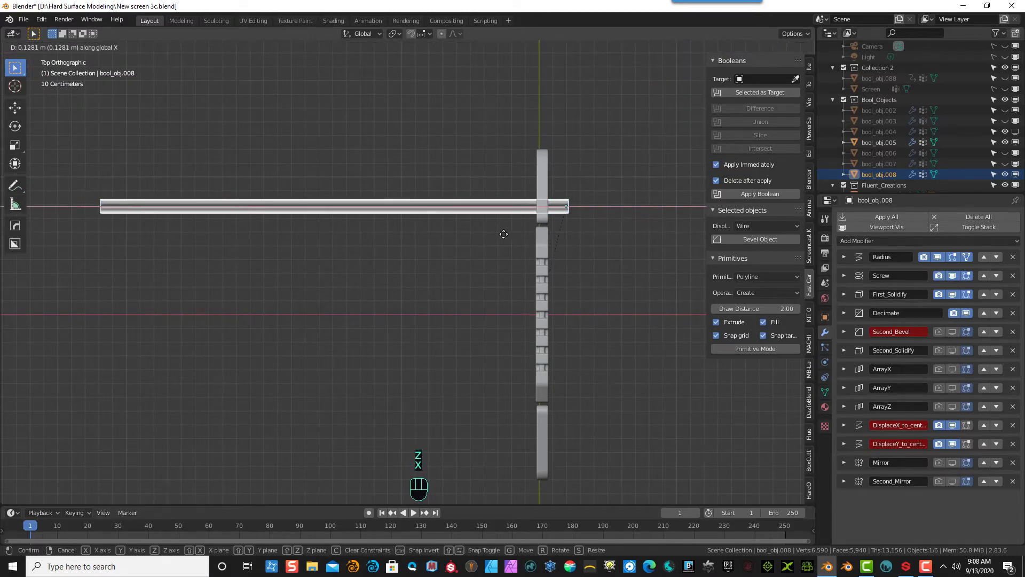
left_click(503, 234)
- Hide the circular cutter that passes through the notched side panel
middle_click_drag(505, 235, 495, 164)
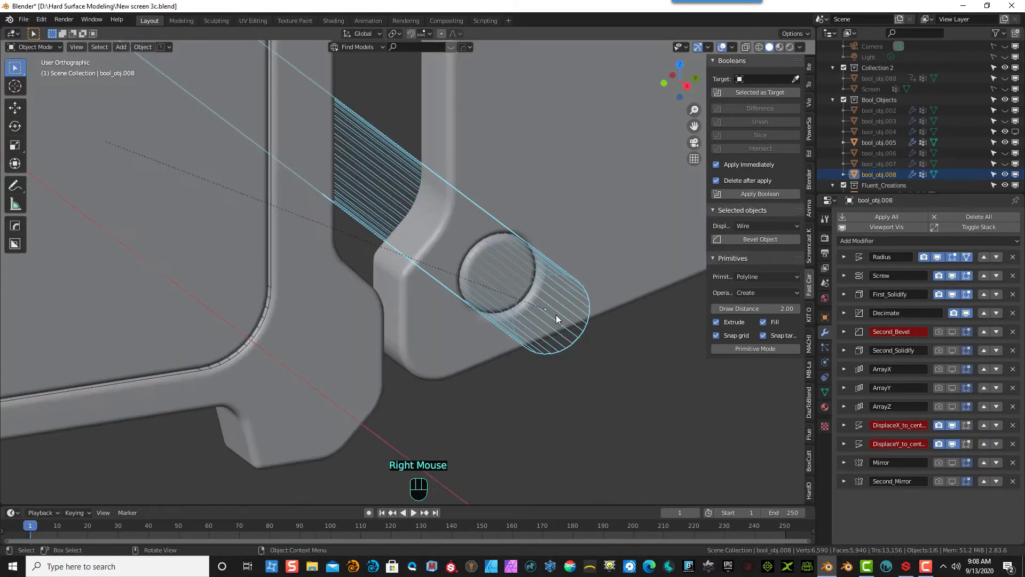
left_click(556, 315)
left_click(579, 313)
key("h")
- Set the OuterBevel modifier offset of the sliced disc to 0.005 m
left_click(502, 277)
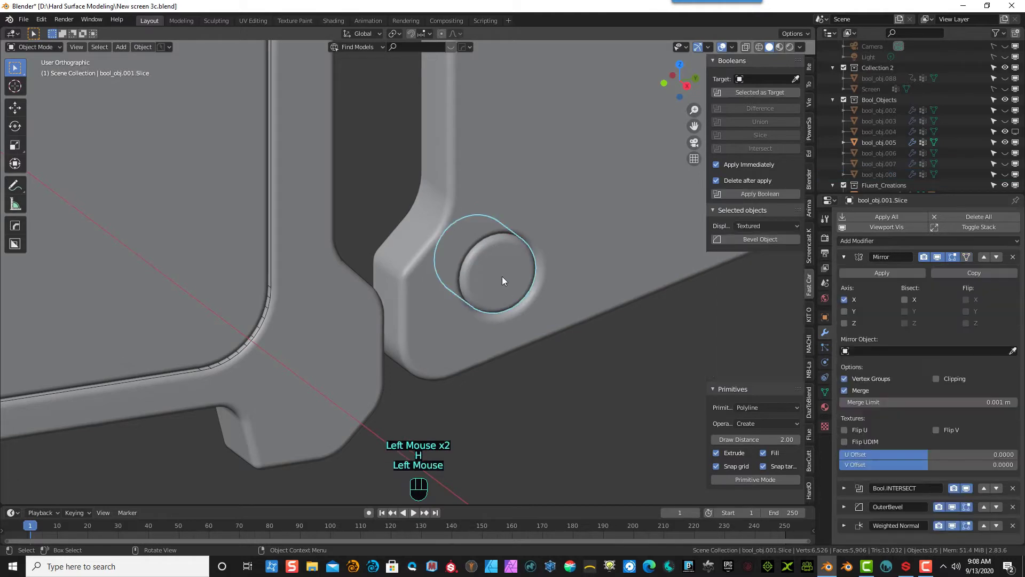
scroll(541, 302, "down", 2)
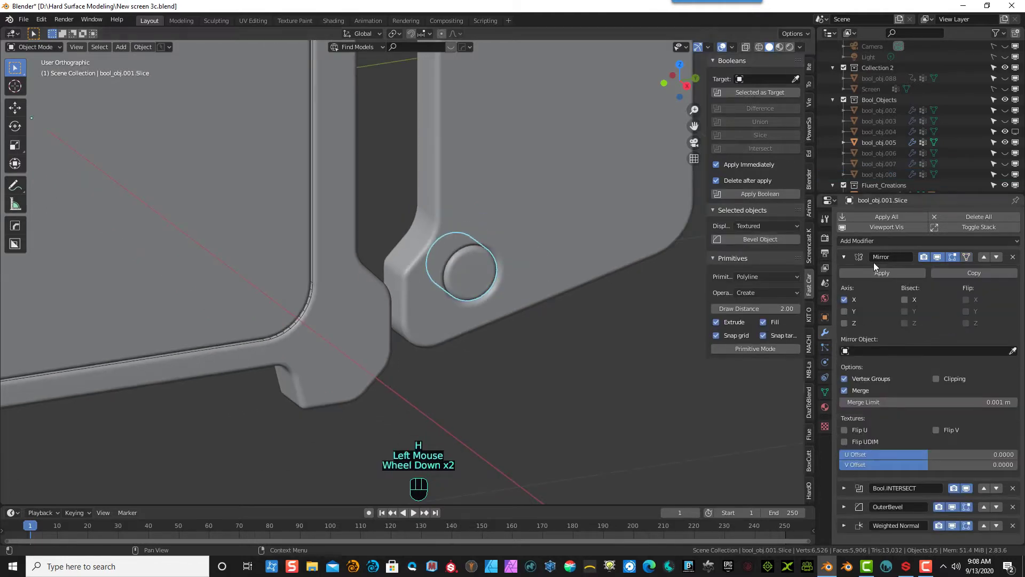
left_click(844, 257)
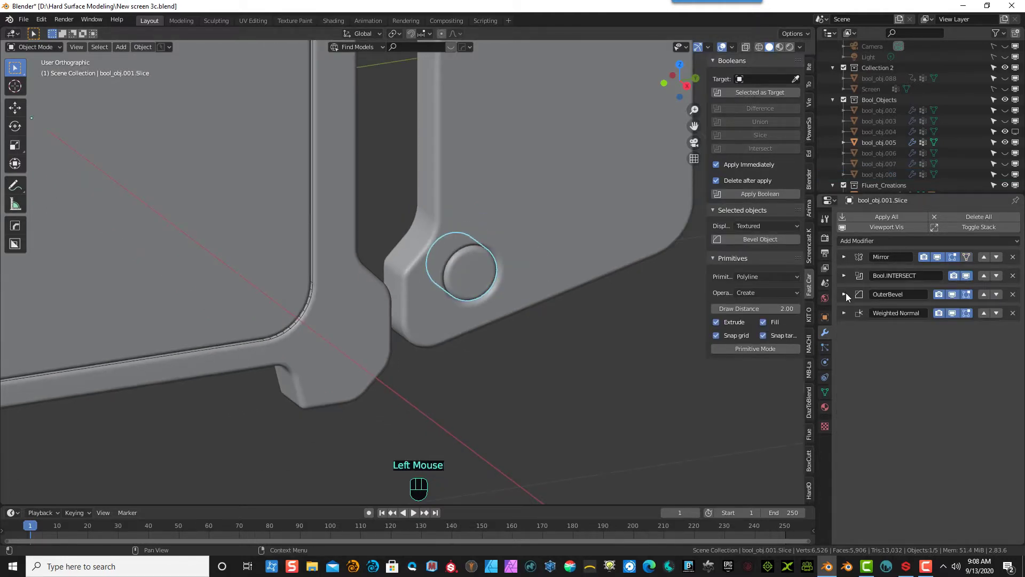
left_click(845, 294)
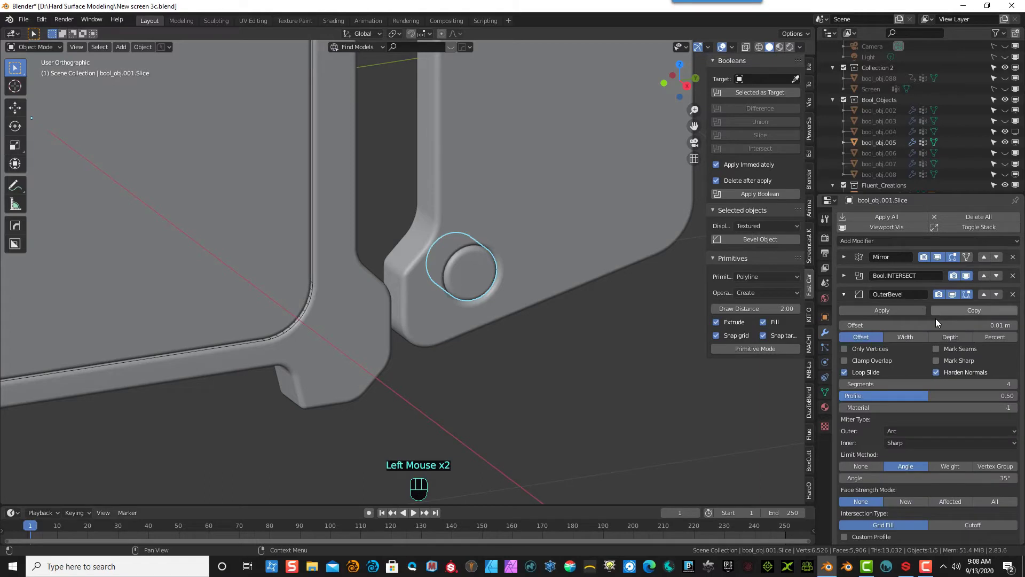
left_click(996, 325)
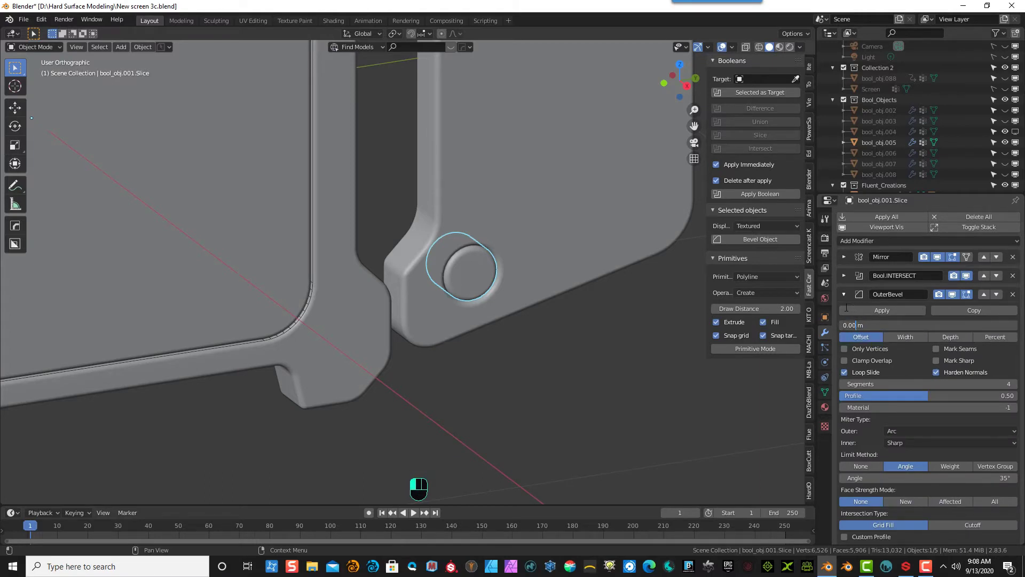
key("BackSpace")
type("05")
key("Return")
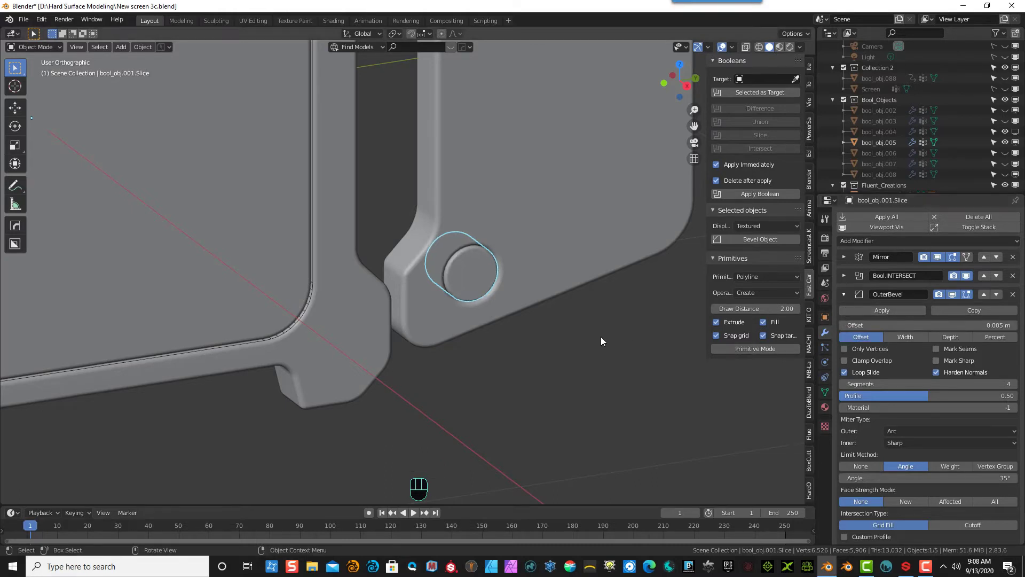
- Reduce the sliced disc's OuterBevel offset to 0.003 m
middle_click_drag(601, 336, 575, 315)
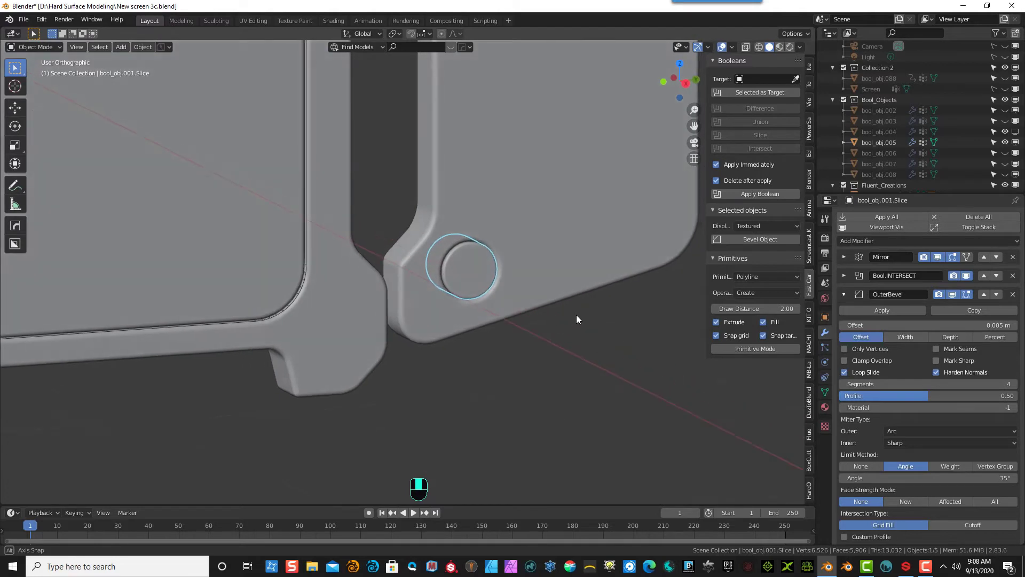
left_click(856, 325)
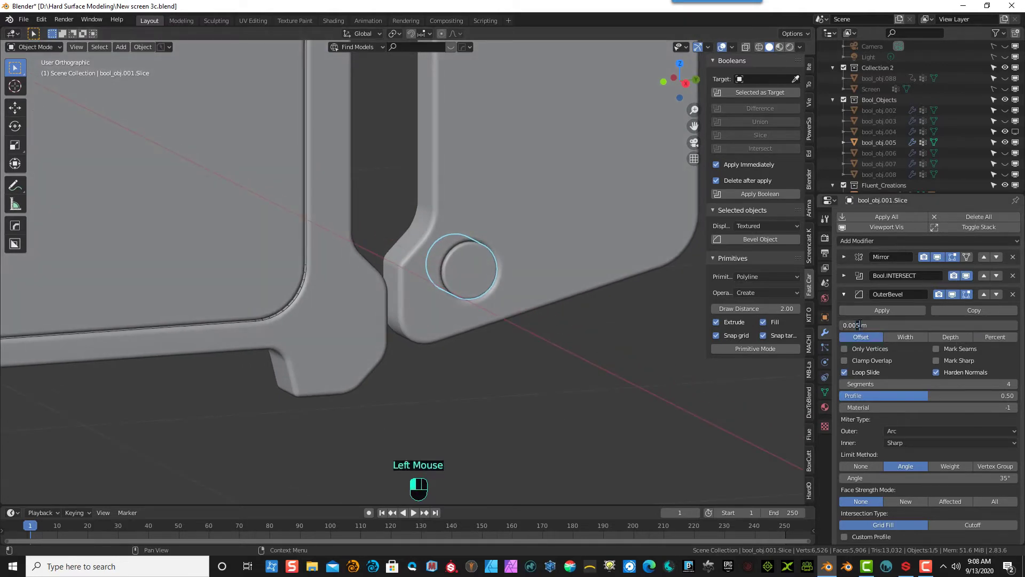
key("BackSpace")
type("3")
key("Return")
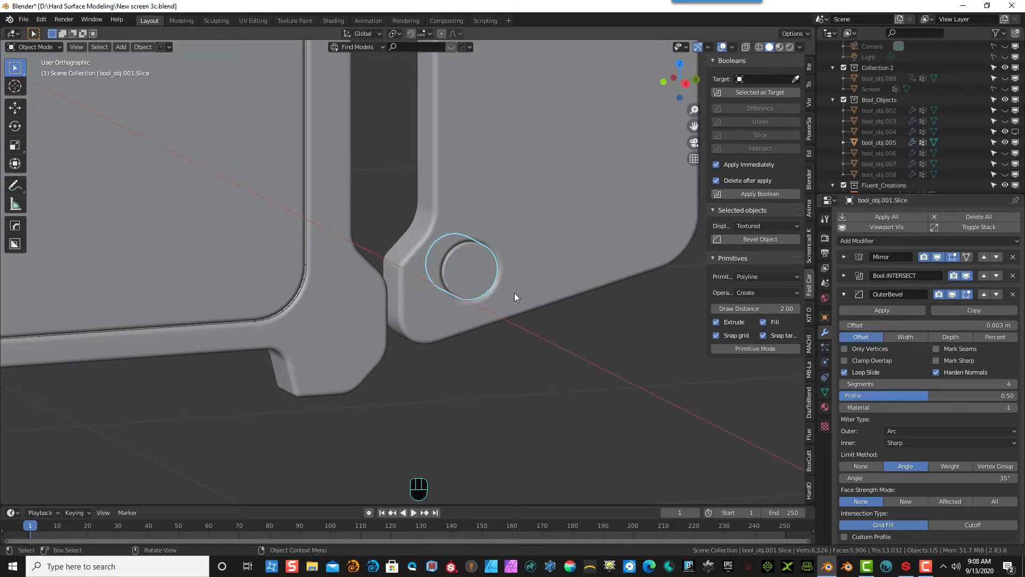
- Slice a small circle of about 0.022 radius into the notched side panel, beside the larger disc, with Fluent Slice
middle_click_drag(495, 257, 437, 243)
middle_click_drag(475, 278, 460, 233)
left_click(461, 233)
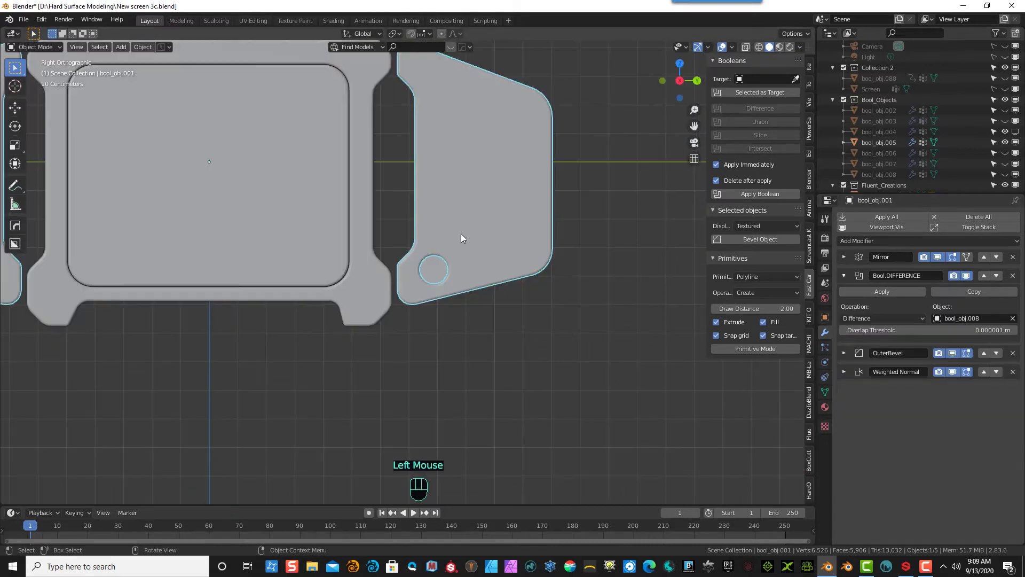
key("f")
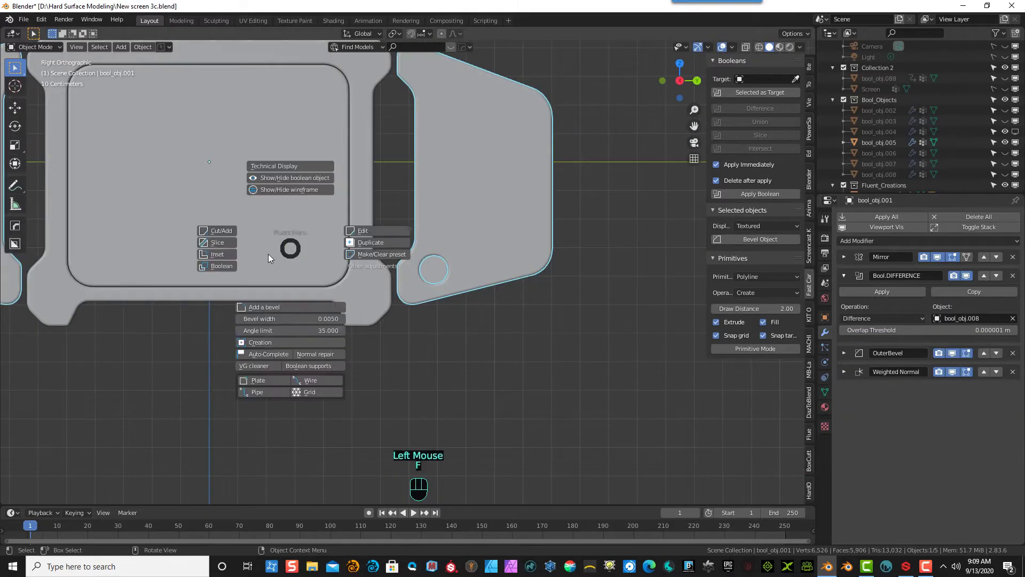
left_click(224, 244)
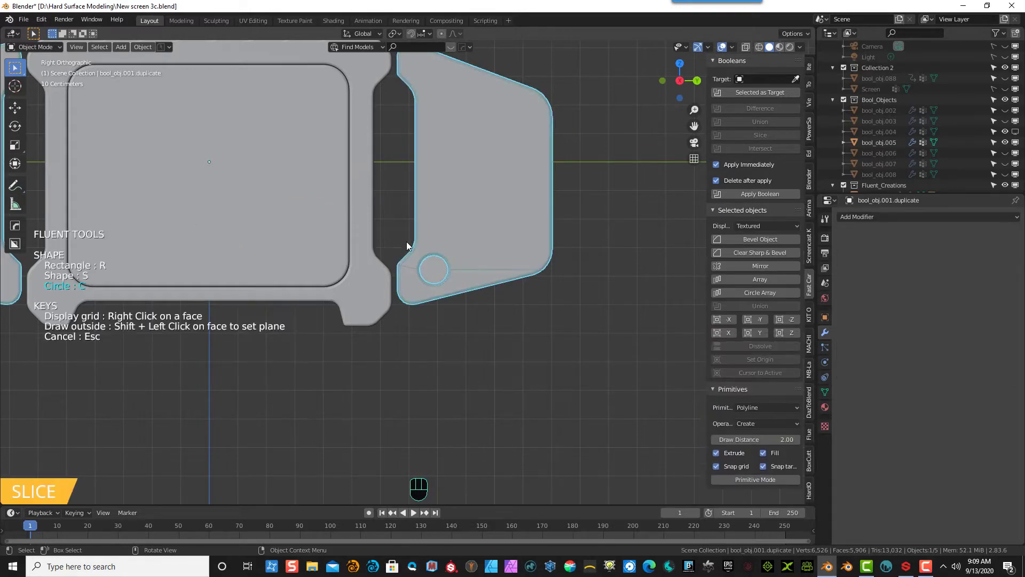
left_click(473, 263)
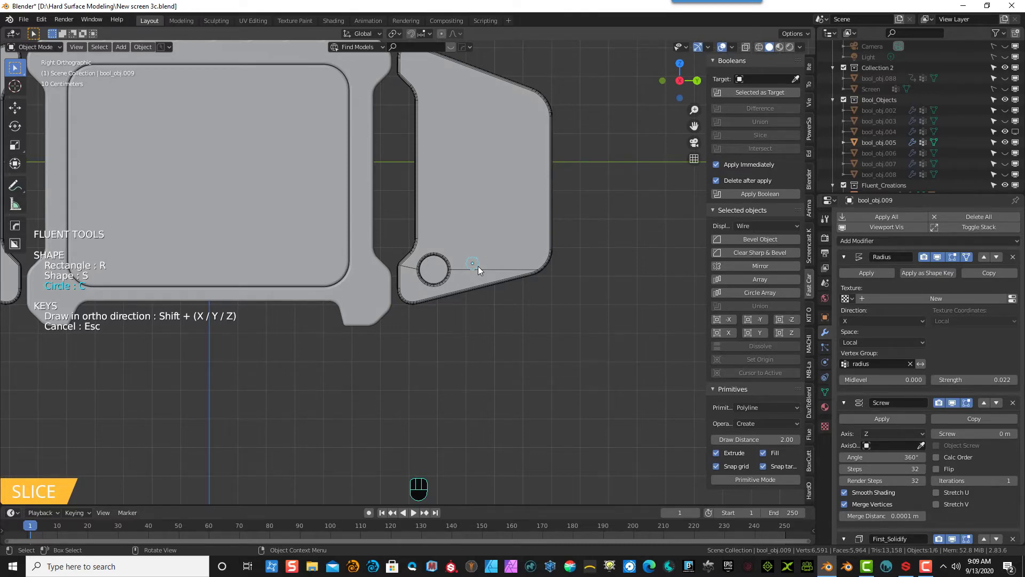
left_click(479, 266)
middle_click_drag(495, 274, 537, 335)
scroll(598, 249, "up", 3)
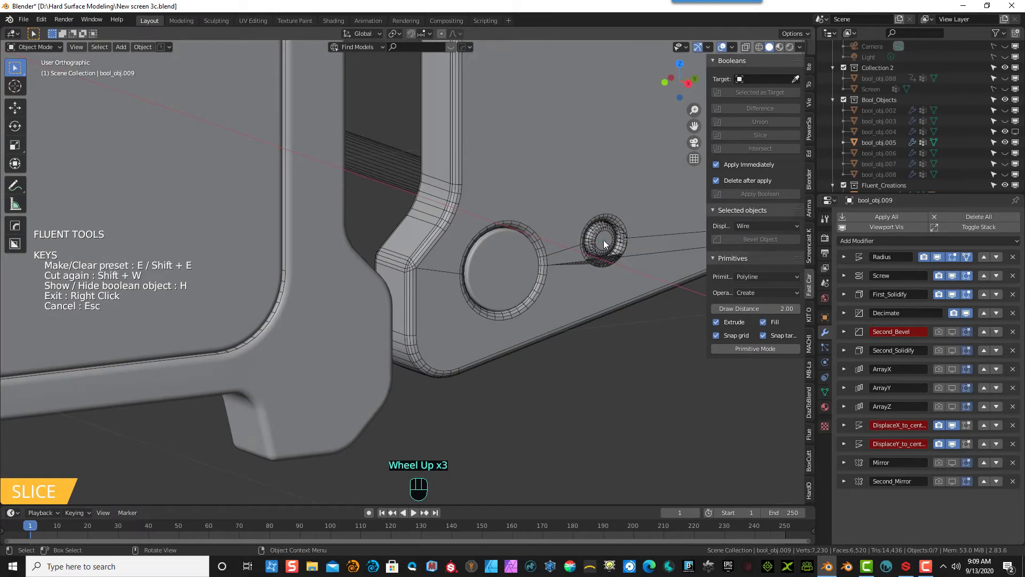
- Adjust the small circular slice's solidify depth to about 3.25 so it passes through the panel
left_click(604, 239)
left_click(669, 177)
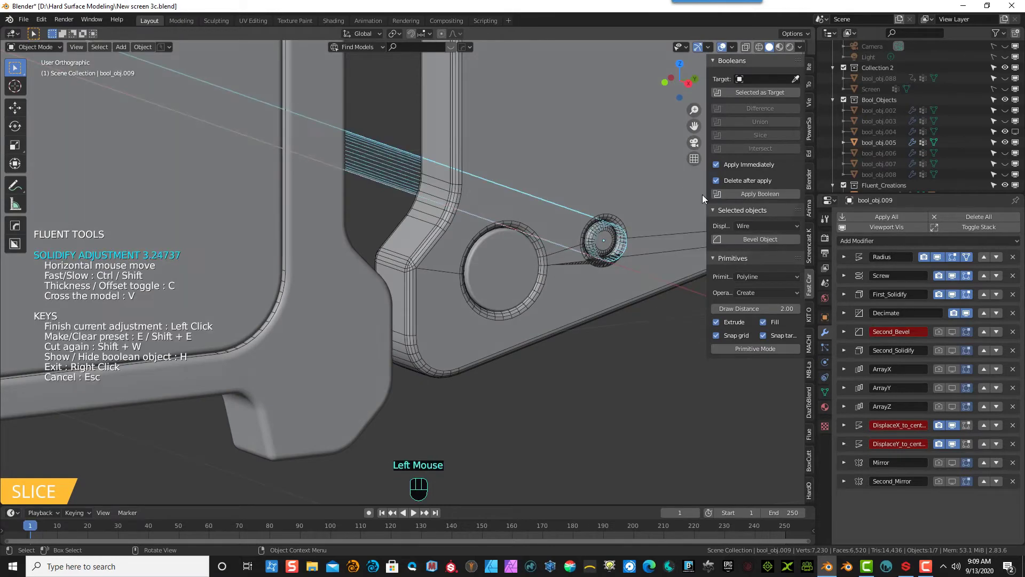
left_click(415, 440)
- Set the small circular slice's resolution to 20 steps and its radius to 0.01184
left_click(599, 225)
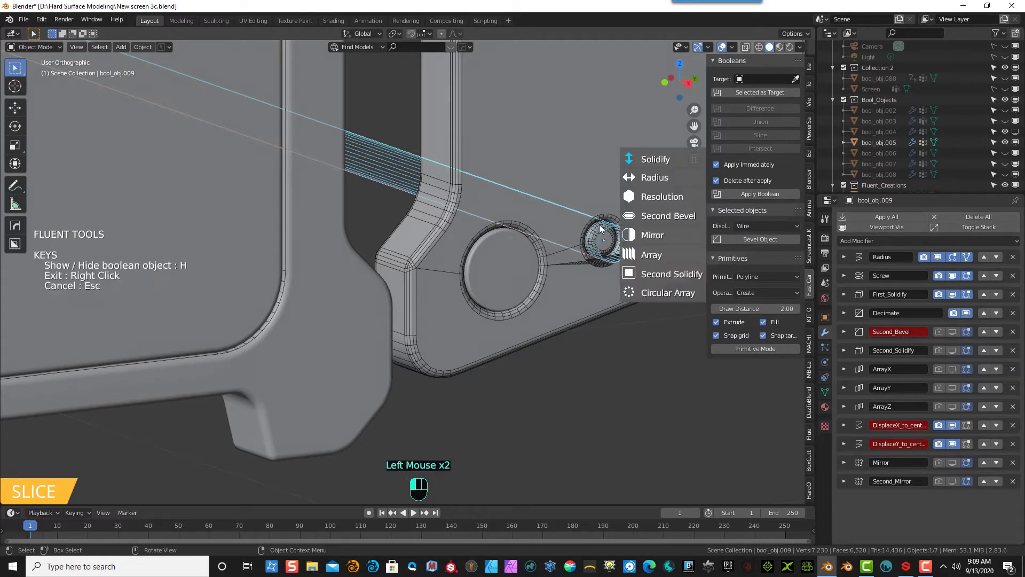
left_click(648, 198)
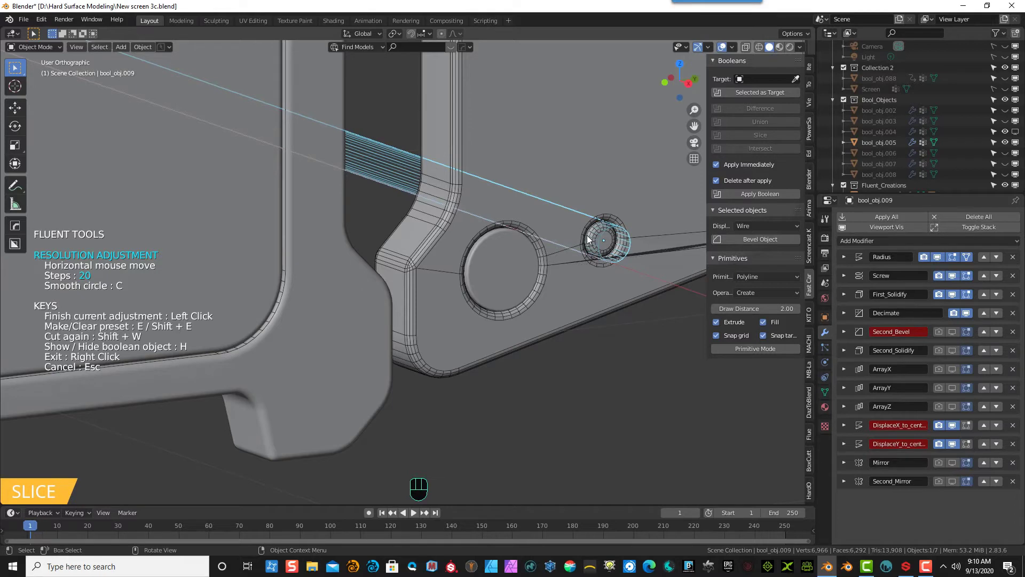
left_click(588, 239)
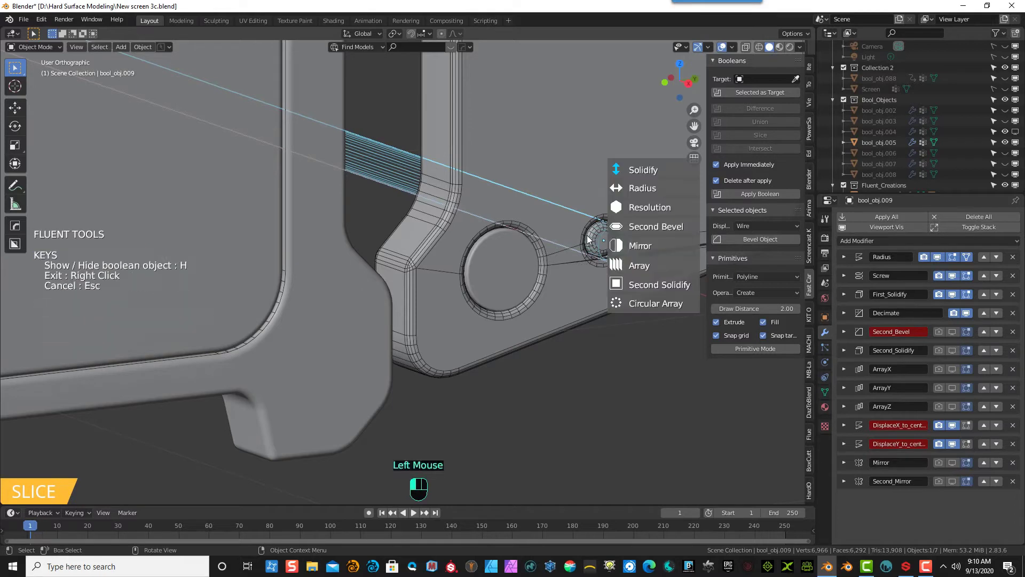
left_click(645, 191)
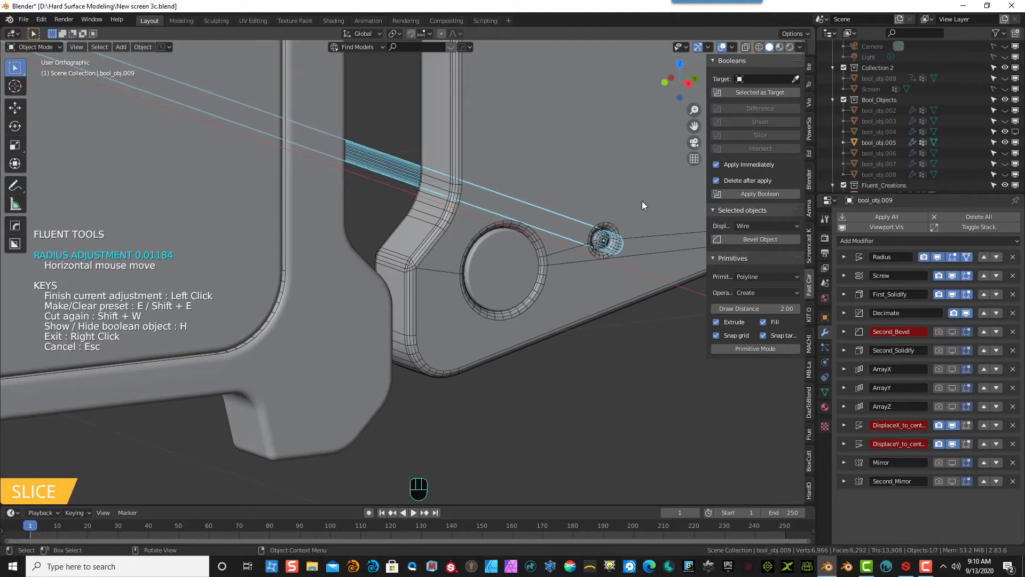
left_click(642, 201)
- Array the small circular slice along the X axis with a count of 2
scroll(628, 293, "down", 2)
middle_click_drag(636, 330, 576, 315)
key("KP_3")
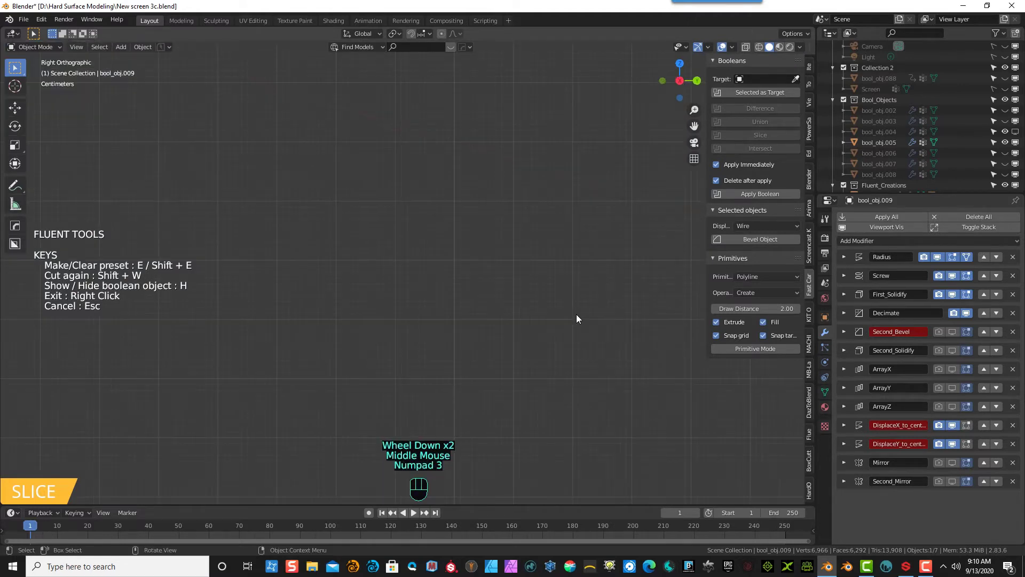
scroll(473, 163, "down", 6)
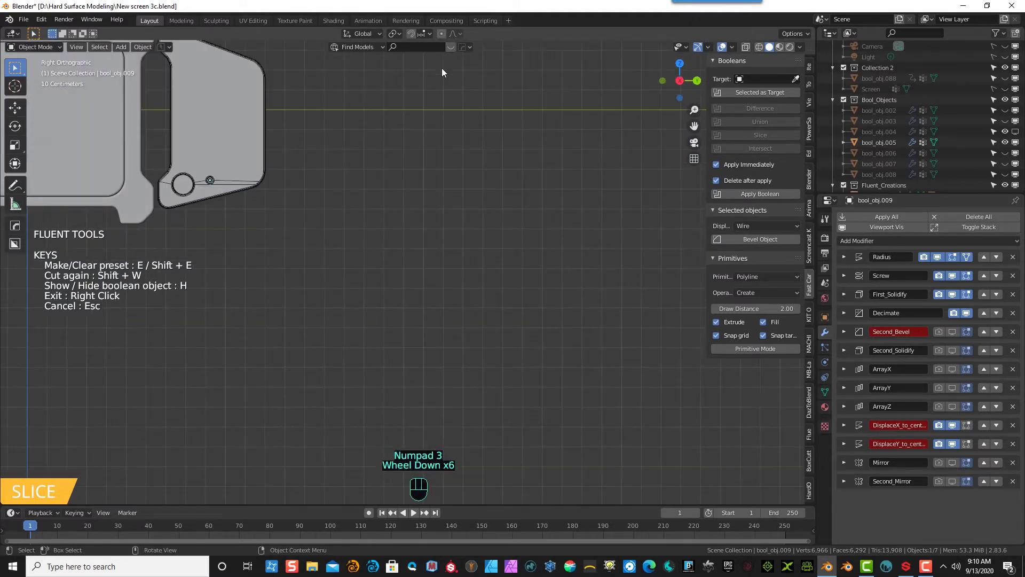
scroll(210, 185, "down", 2)
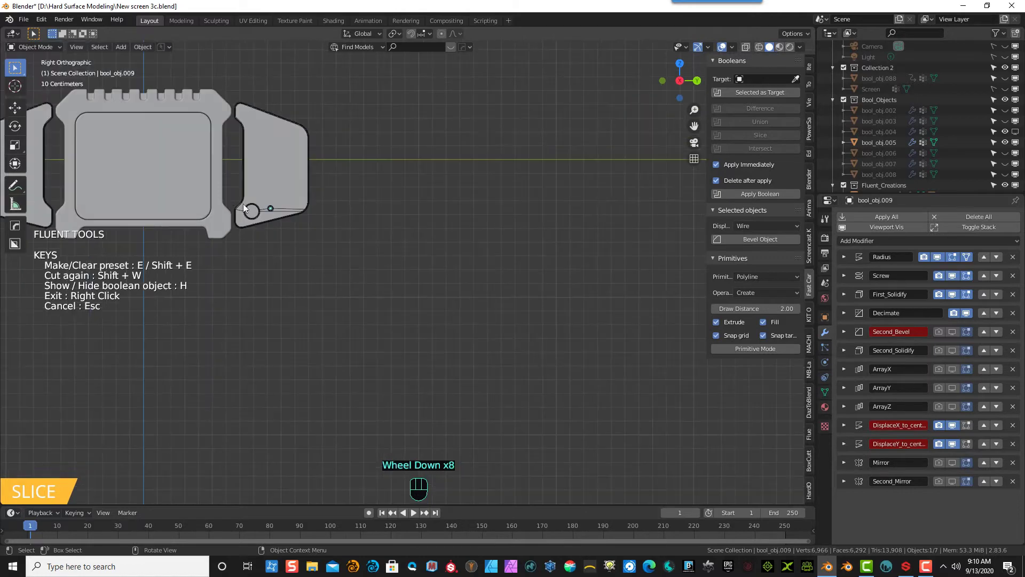
middle_click_drag(269, 213, 433, 290)
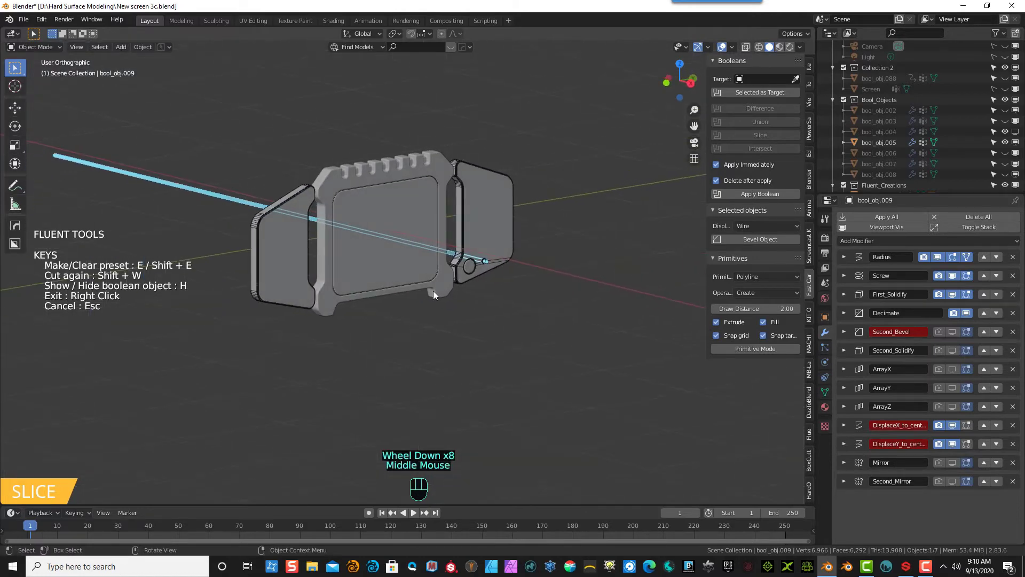
scroll(485, 243, "up", 3)
scroll(485, 243, "up", 3)
scroll(576, 263, "up", 2)
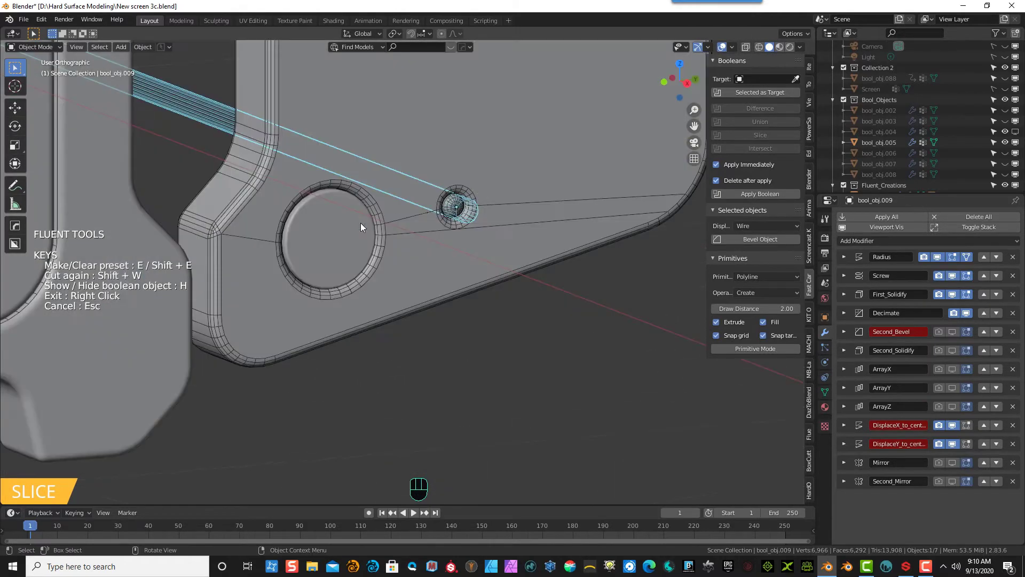
left_click(454, 205)
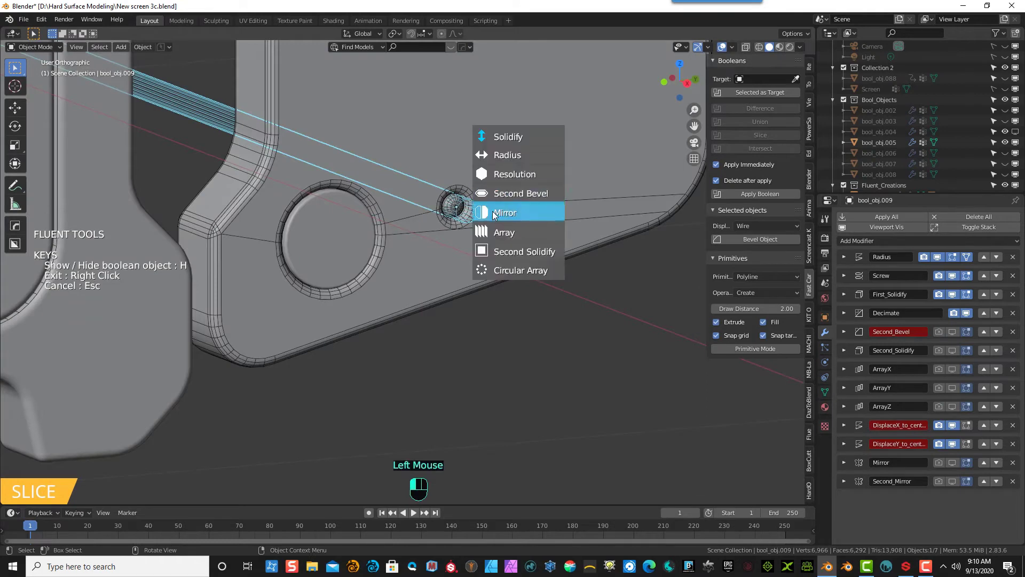
left_click(504, 232)
left_click(547, 195)
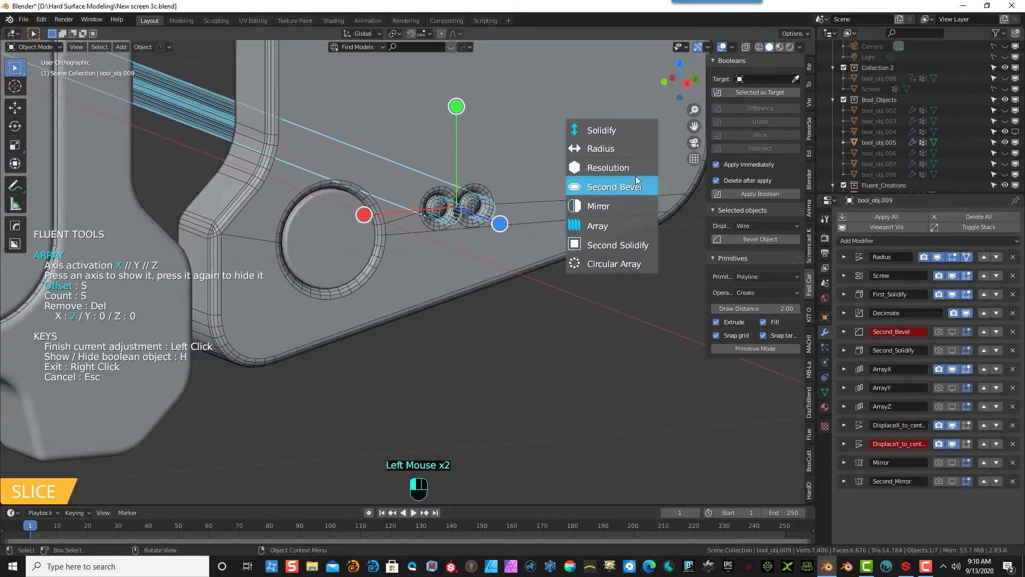
- Space the two arrayed small circles slightly farther apart and finish the Fluent slice
right_click(663, 165)
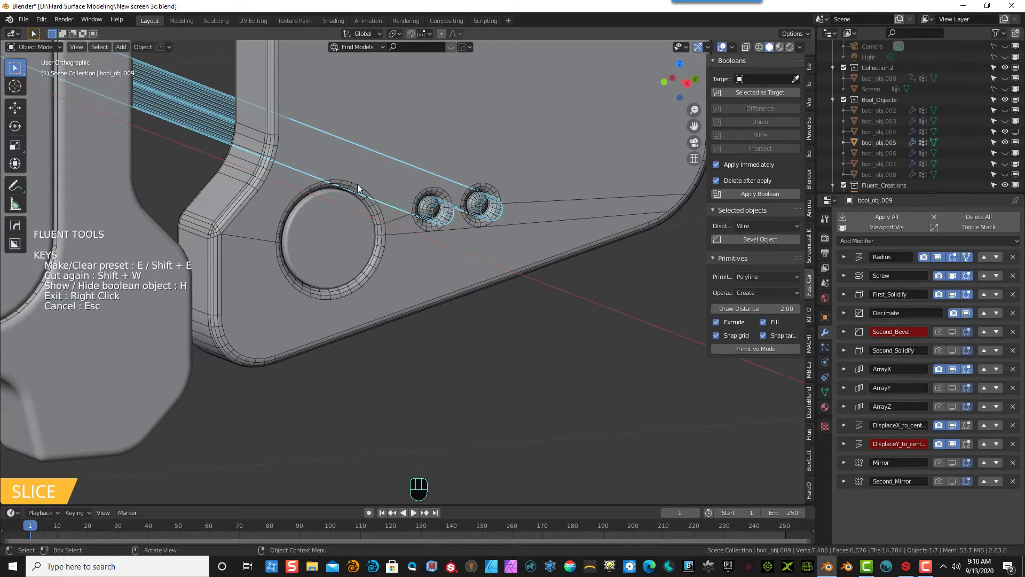
scroll(424, 209, "down", 2)
middle_click_drag(505, 194, 498, 191)
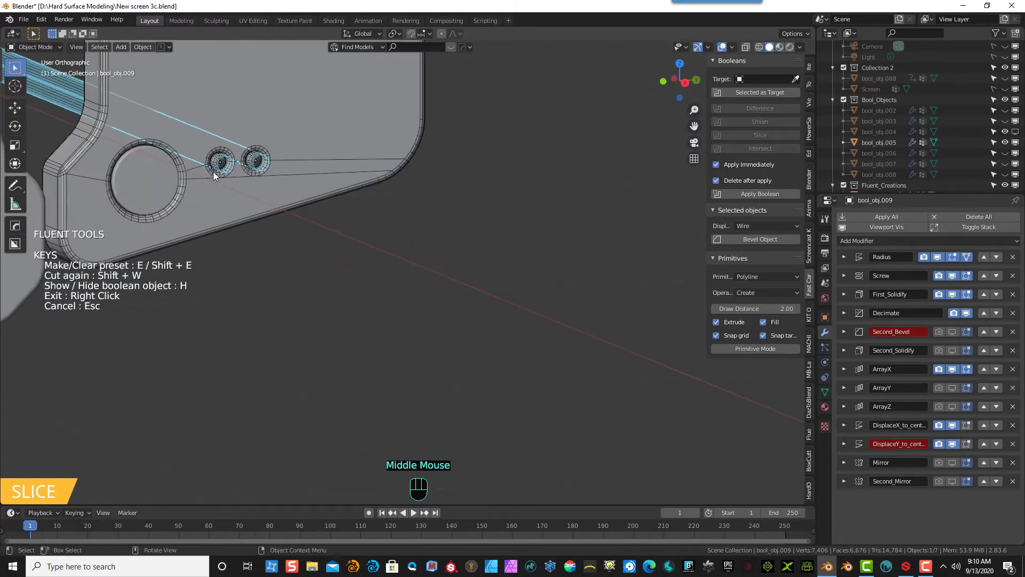
scroll(216, 171, "up", 1)
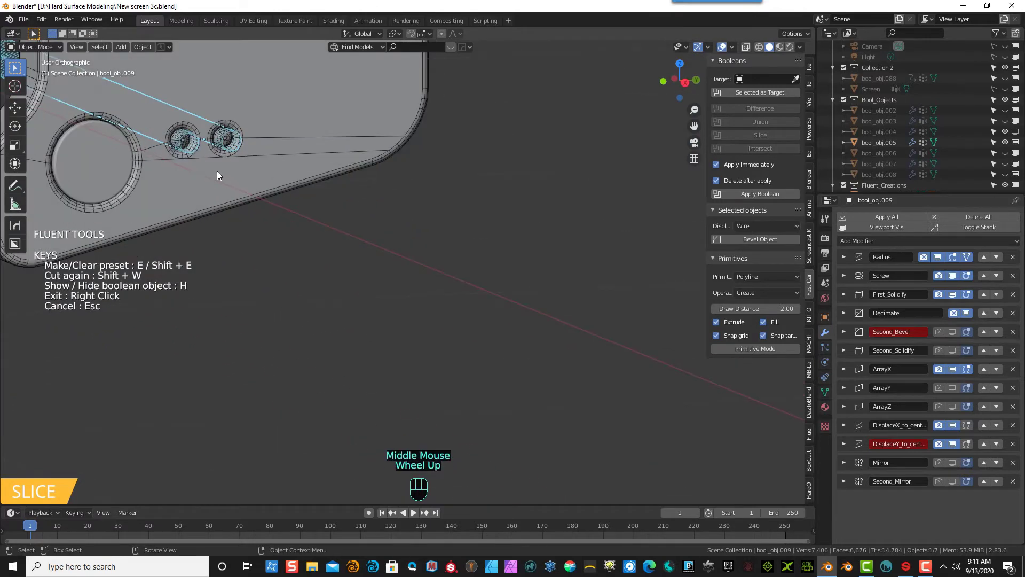
right_click(268, 250)
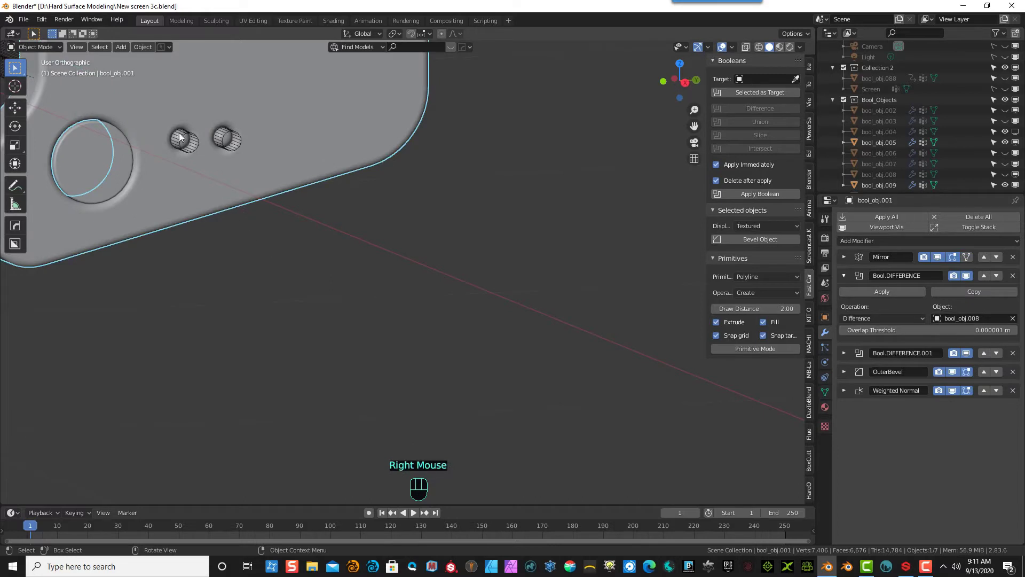
- Set the OuterBevel offset of the two small sliced circular pieces to 0.002 m
left_click(226, 144)
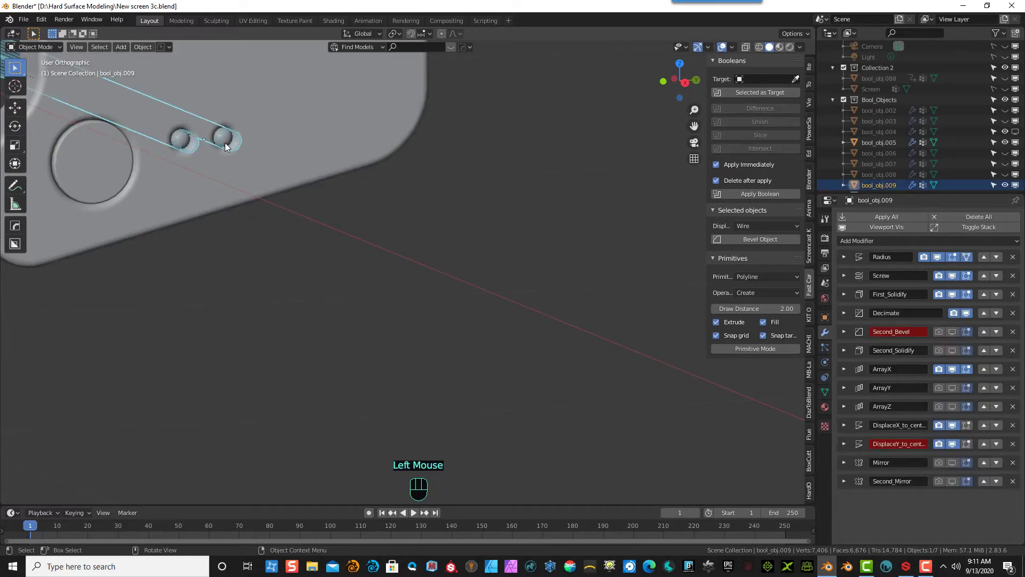
left_click(224, 141)
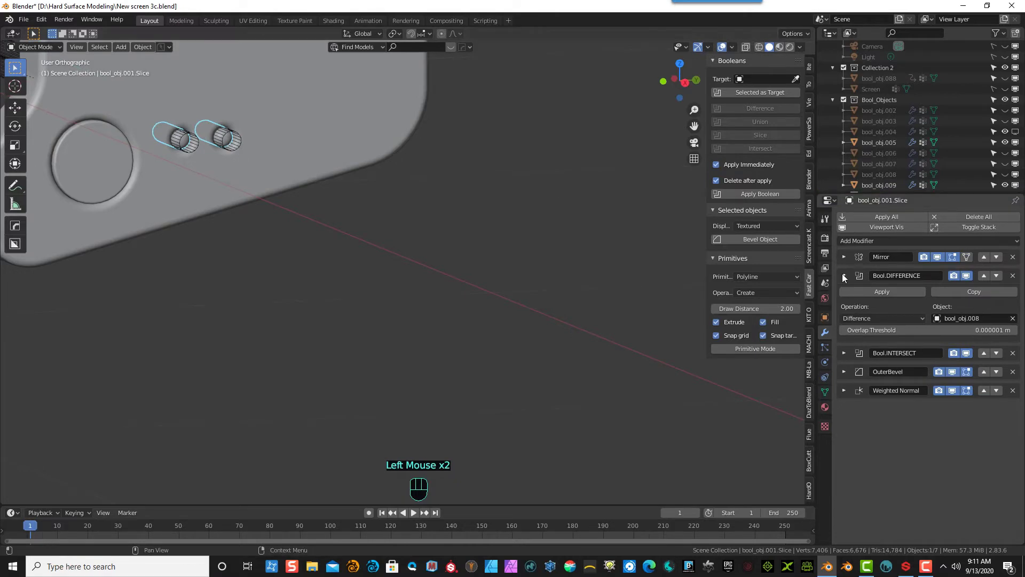
left_click(844, 372)
double_click(853, 401)
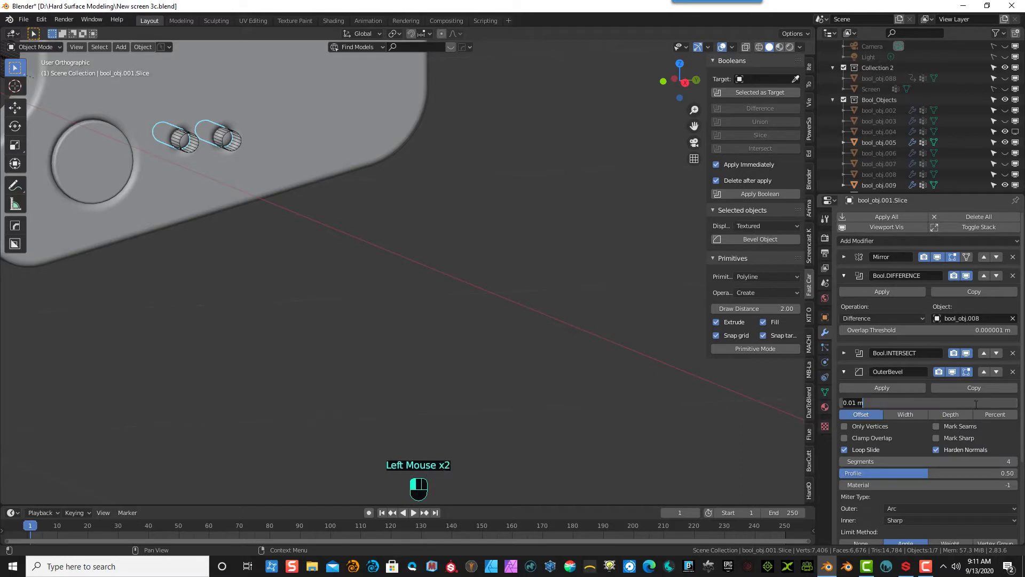
left_click(853, 403)
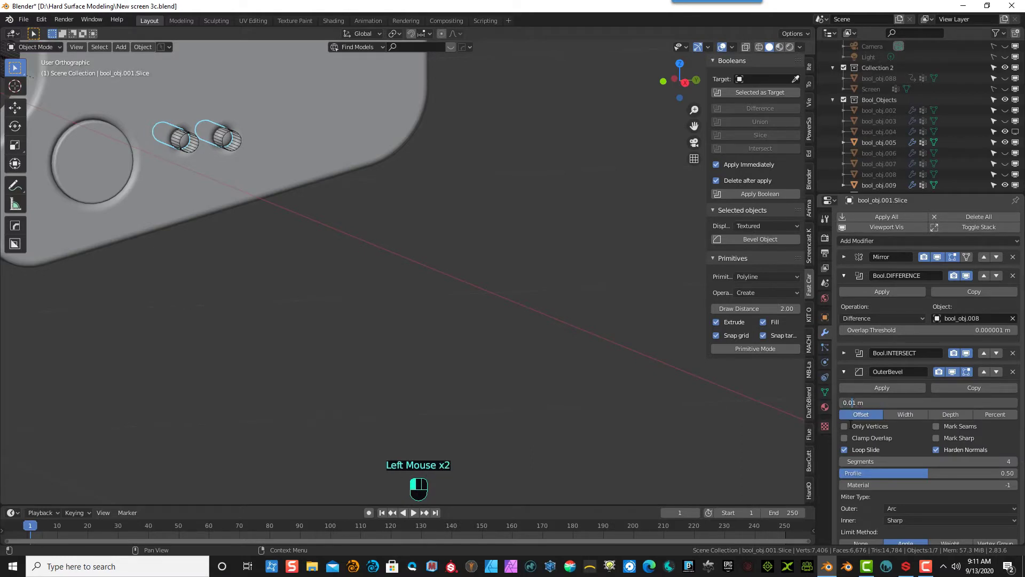
type("0")
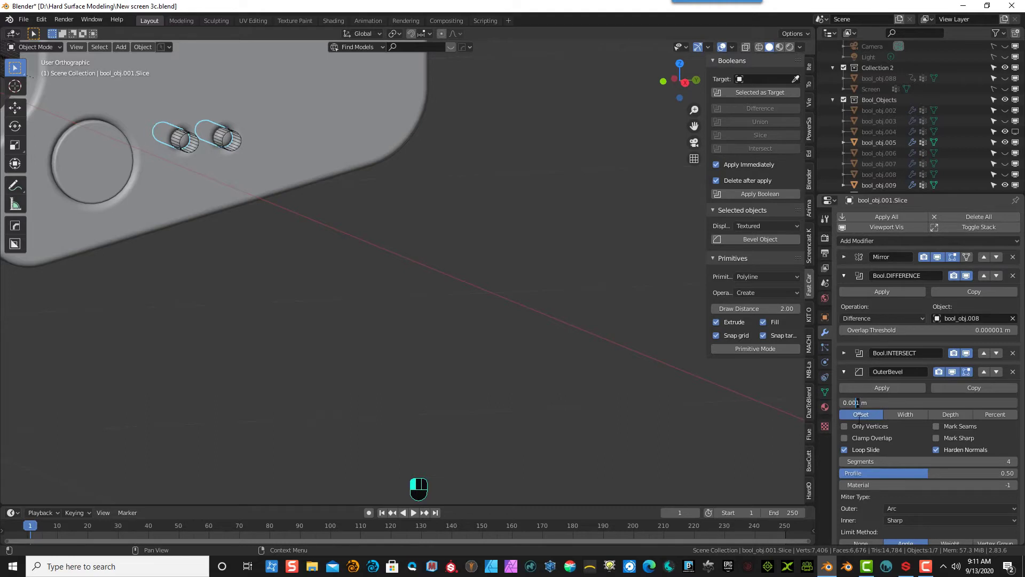
type("2")
key("Return")
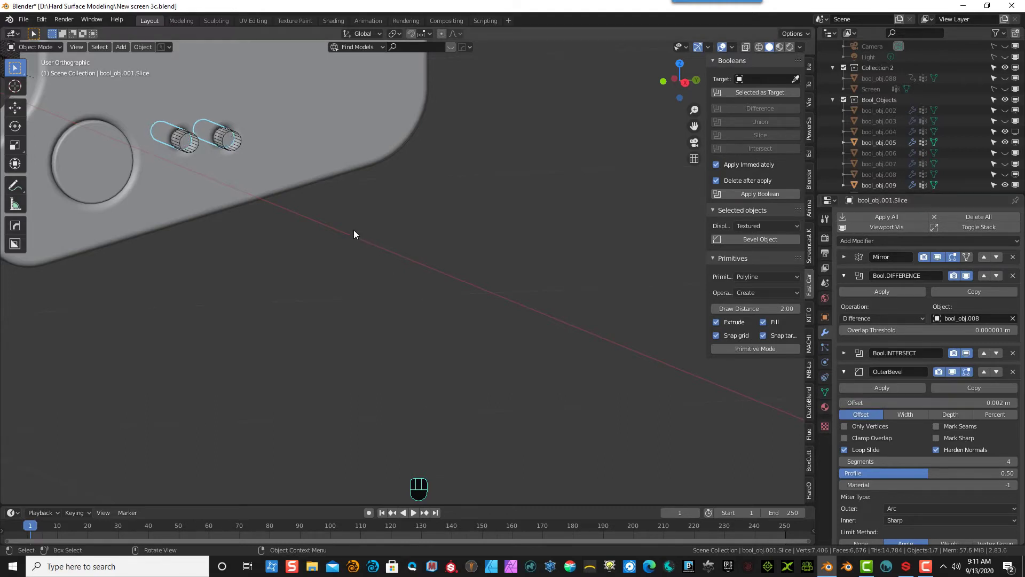
- Set the OuterBevel offset of the notched side panel to 0.006 m and deselect it
double_click(879, 402)
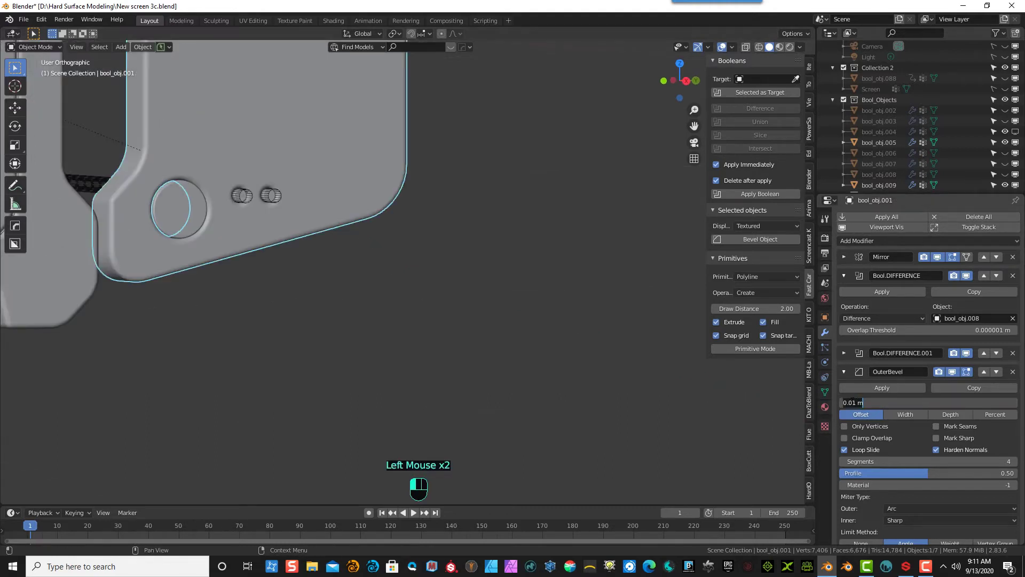
left_click_drag(850, 401, 857, 400)
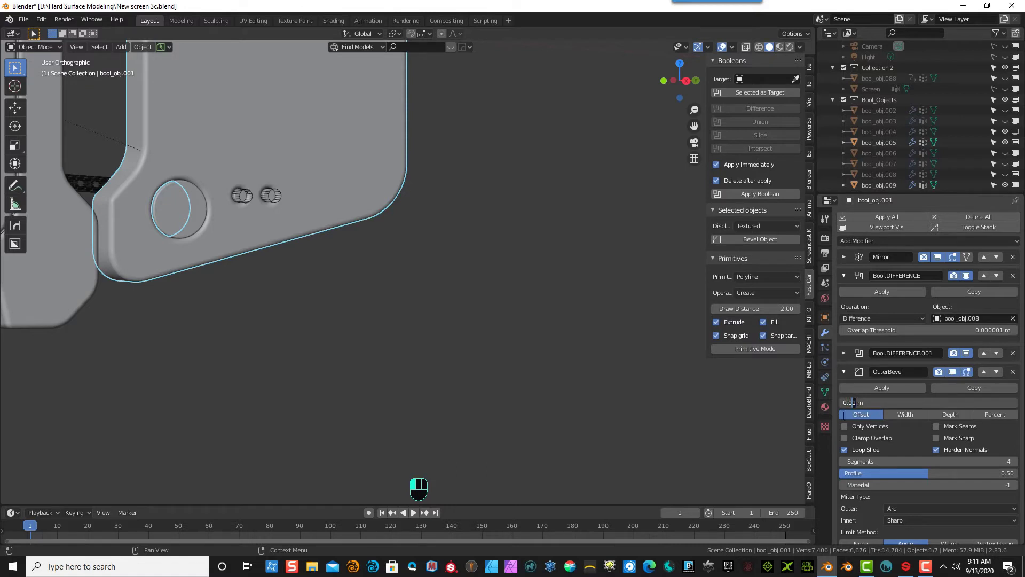
type("06")
key("Return")
left_click(376, 276)
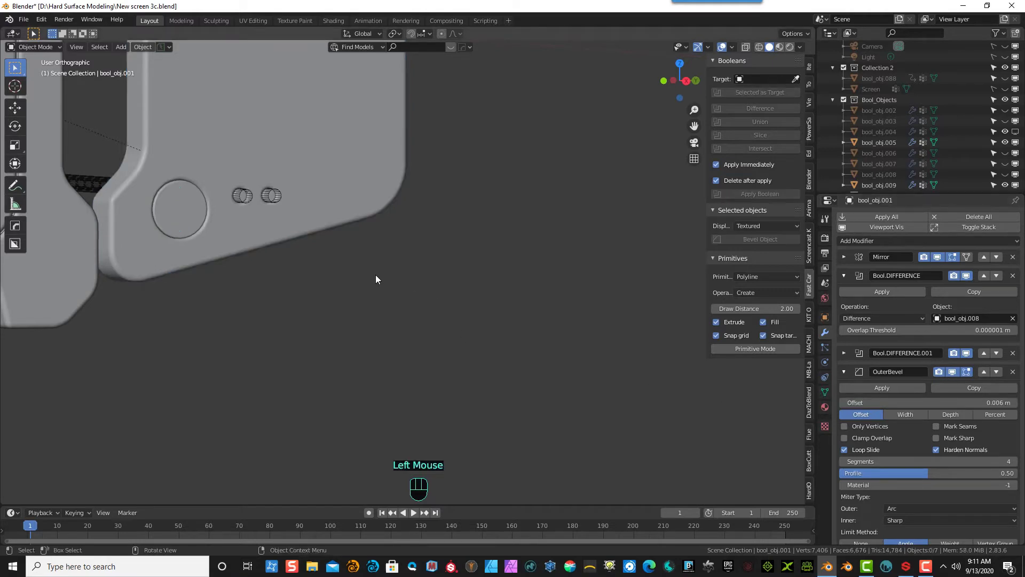
- Hide the boolean cutter of the two small holes in the right side plate
double_click(280, 196)
key("h")
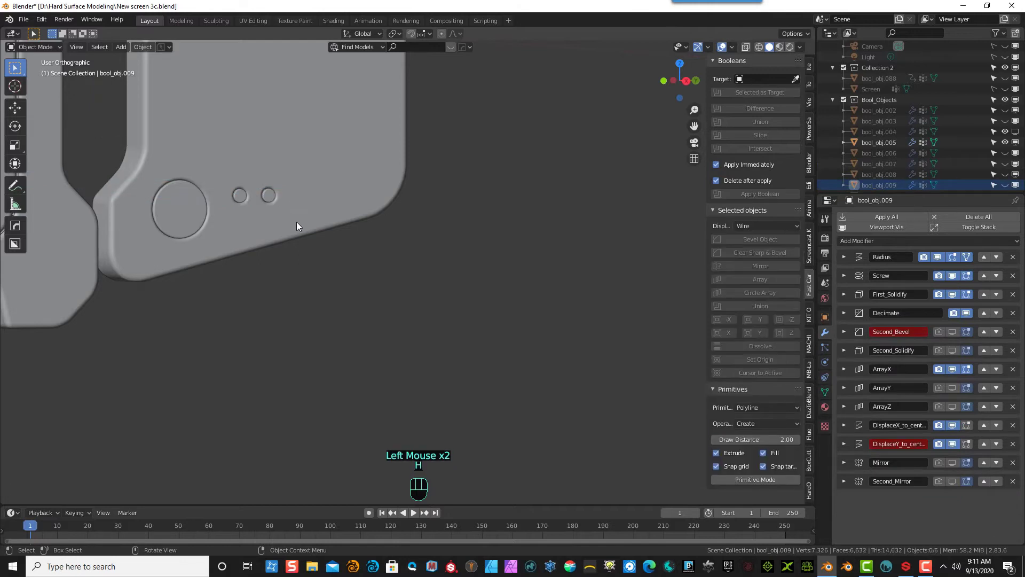
middle_click_drag(297, 223, 277, 229)
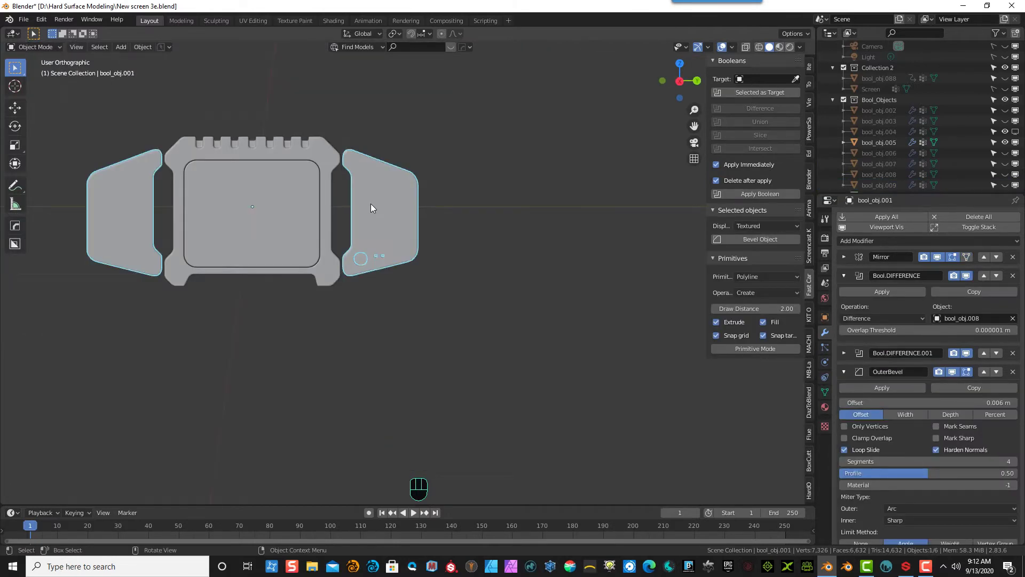
- Start a Fluent cut on the side plates and draw a small rectangle across the right plate's outer edge, near its upper corner
key("f")
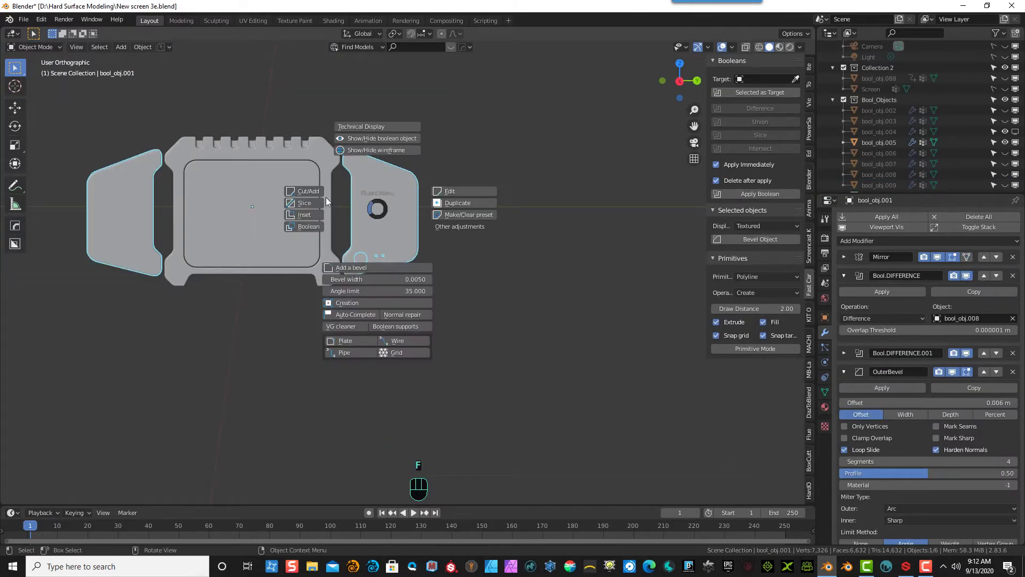
left_click(315, 194)
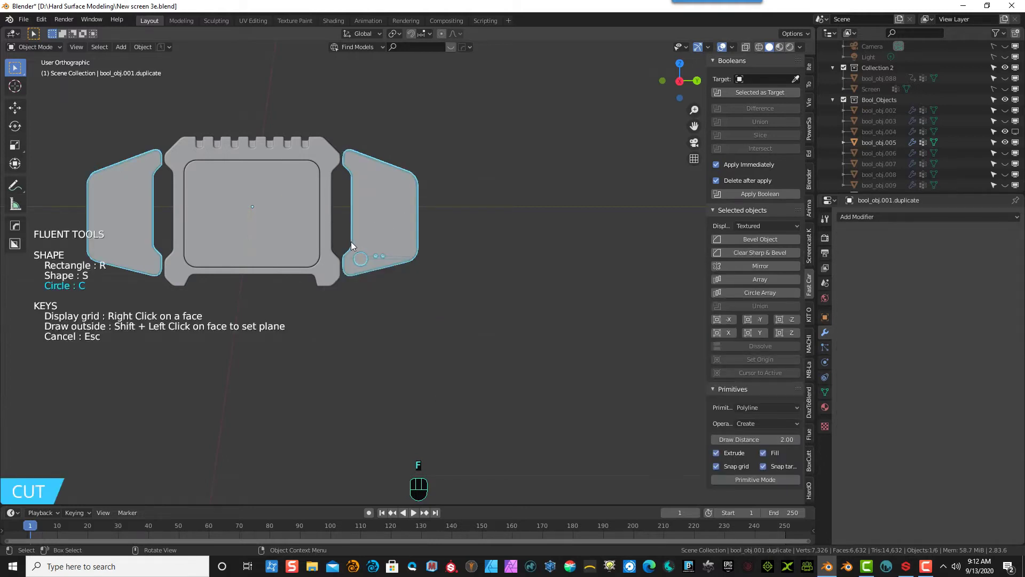
key("KP_3")
scroll(351, 242, "up", 3)
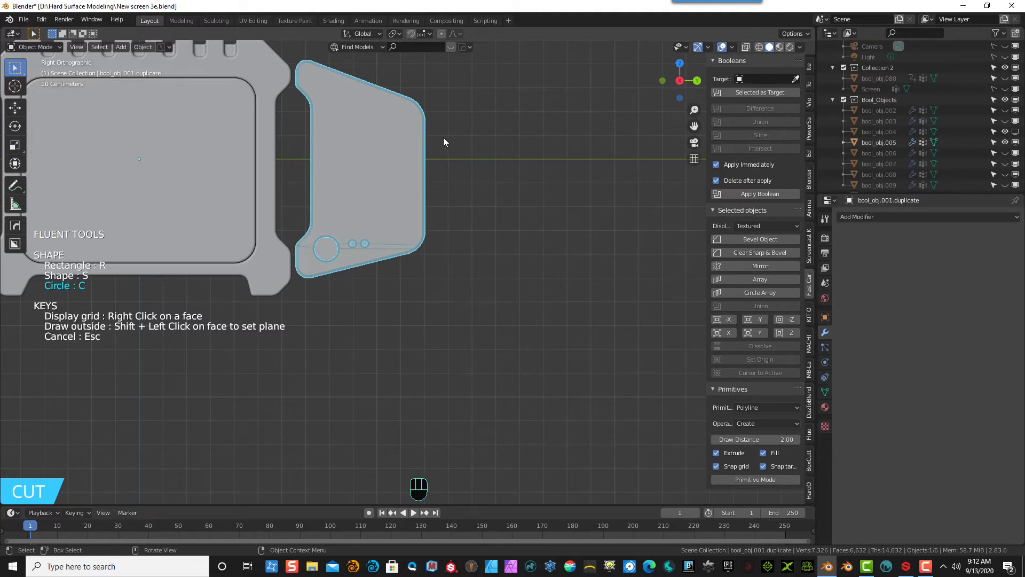
key("r")
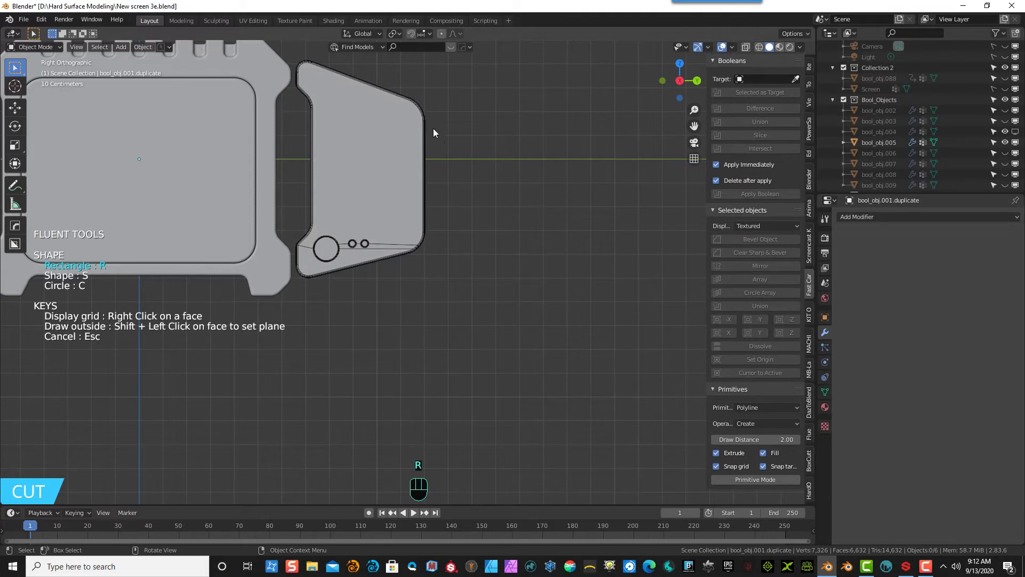
left_click(434, 128)
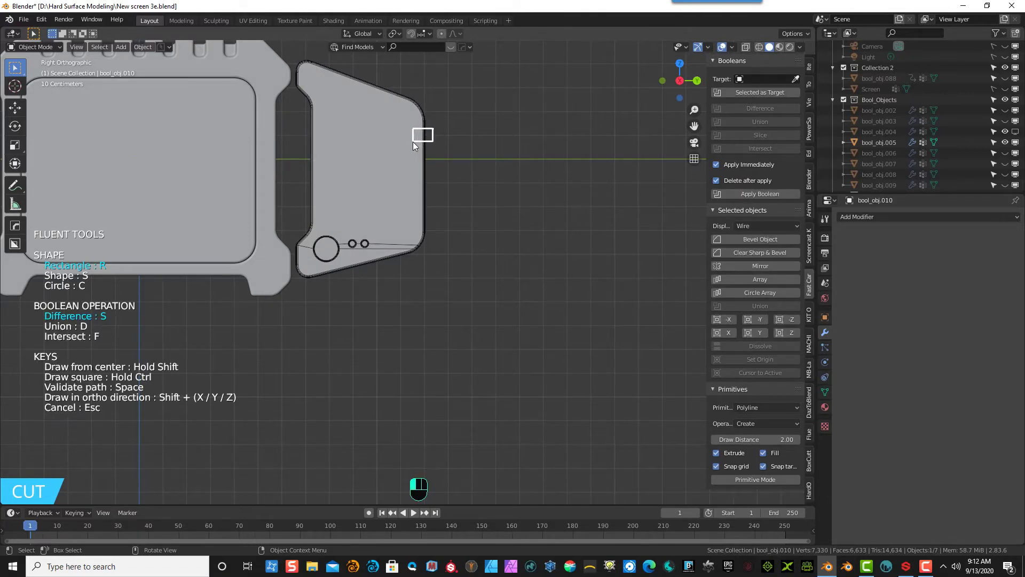
left_click(412, 142)
- Extrude the rectangular cutter through the plate and round its corners with a First Bevel of about 0.01 m
middle_click_drag(482, 171, 469, 179)
scroll(369, 163, "up", 1)
left_click_drag(365, 163, 429, 121)
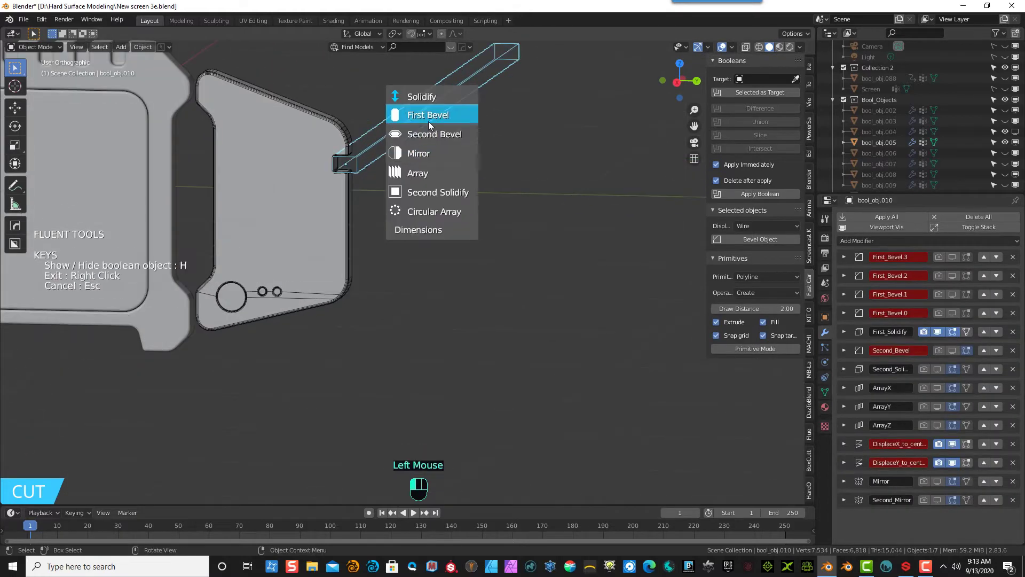
left_click(429, 120)
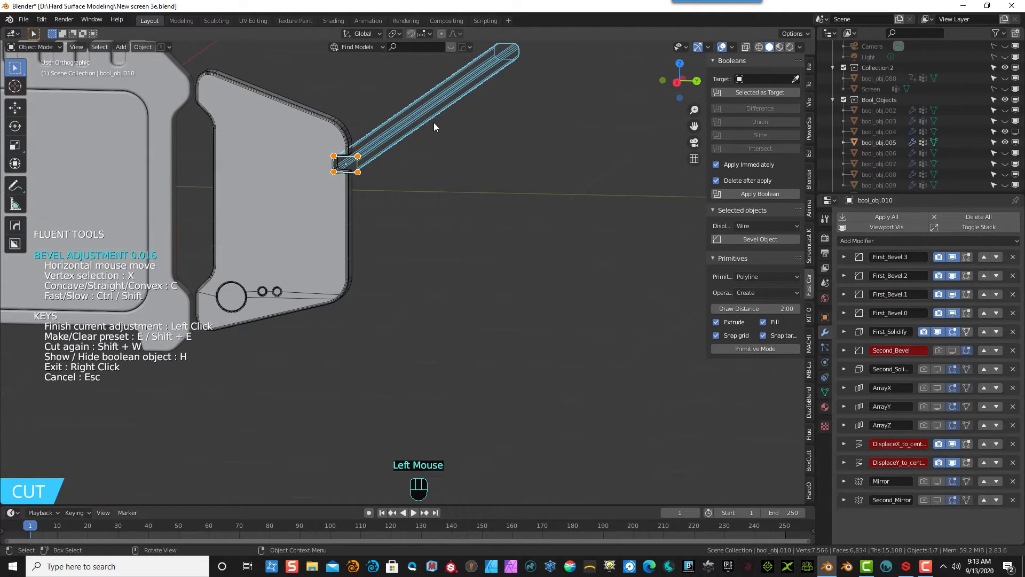
left_click(434, 127)
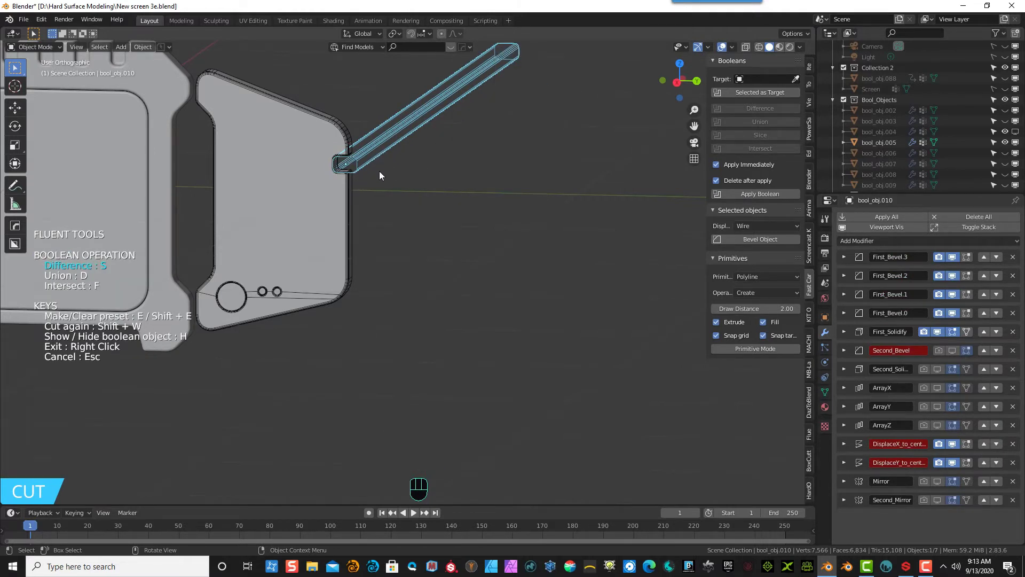
- Array the notch cutter along its Y axis with two spaced copies down the plate's outer edge
left_click(380, 155)
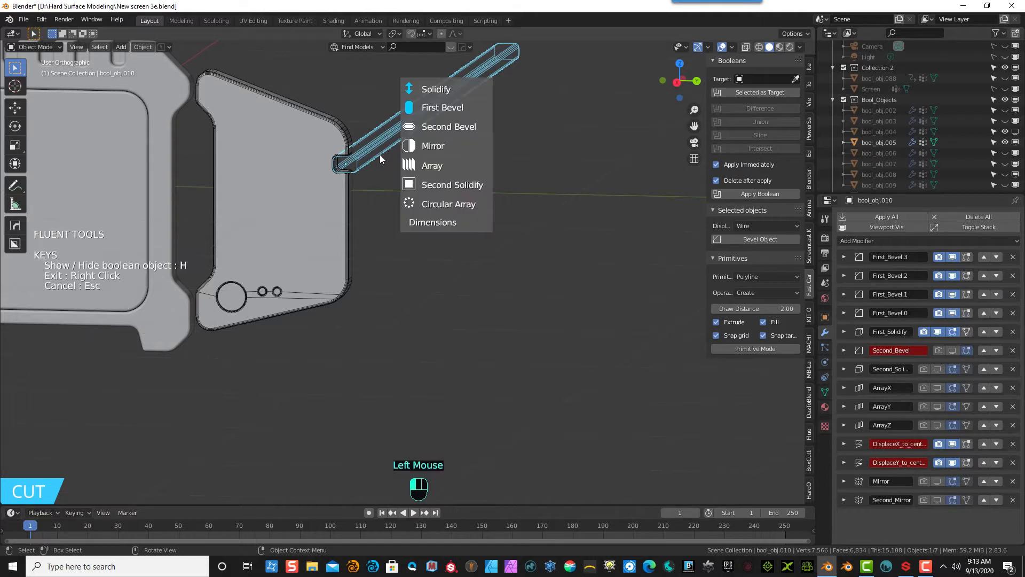
left_click(420, 167)
left_click(346, 80)
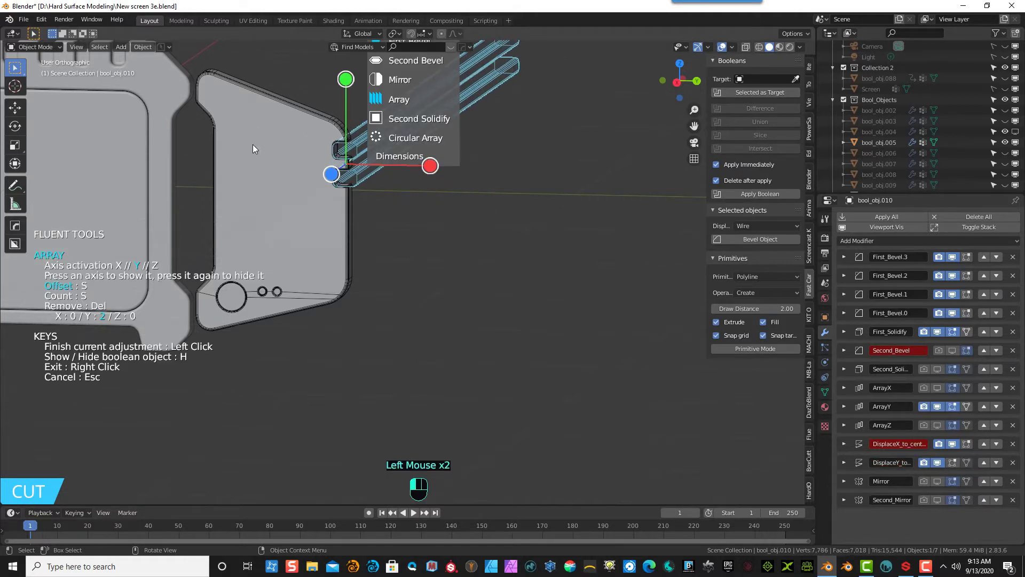
left_click(355, 144)
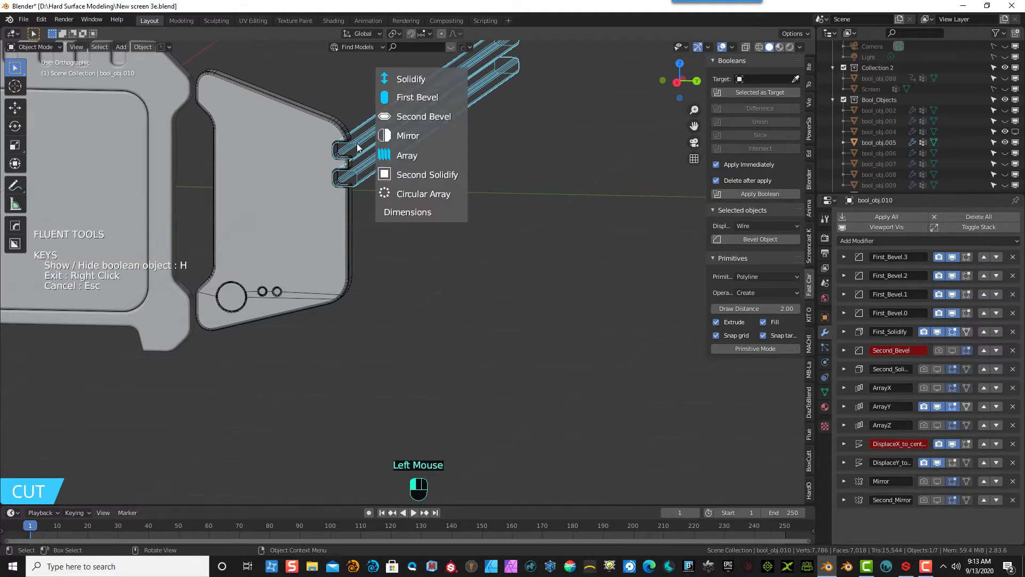
- Widen the spacing of the notch cutter's Y array and set its count to 5
left_click(406, 156)
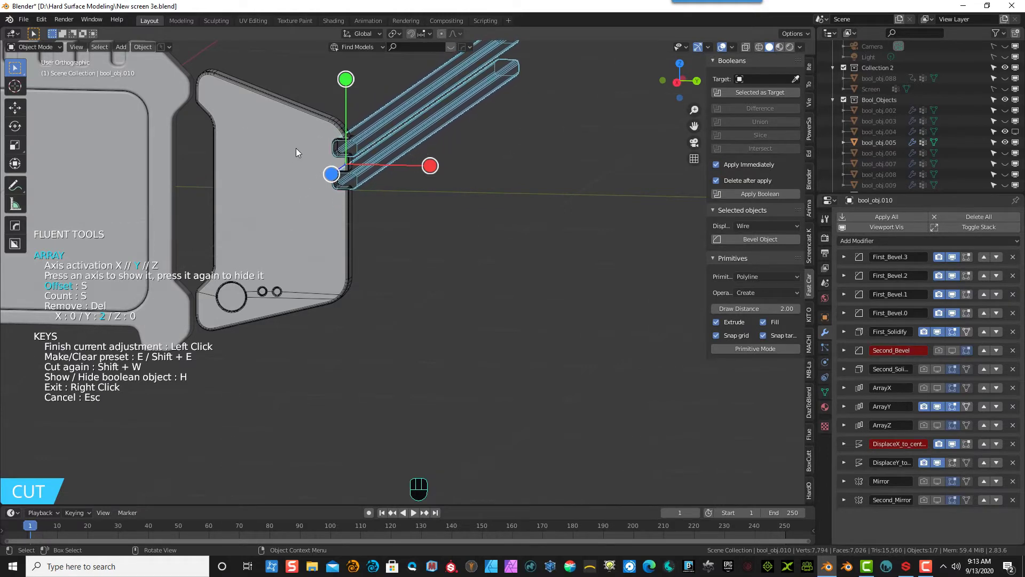
key("s")
left_click(360, 134)
left_click(360, 133)
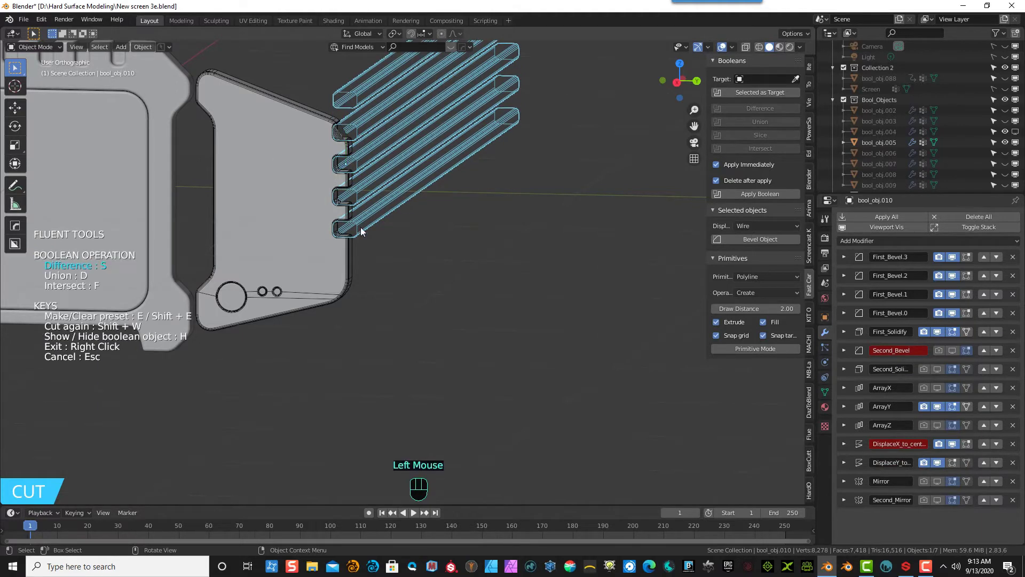
- Move the cutter array in the right view about 0.17 m down and 0.02 m outward along the plate's edge
key("KP_3")
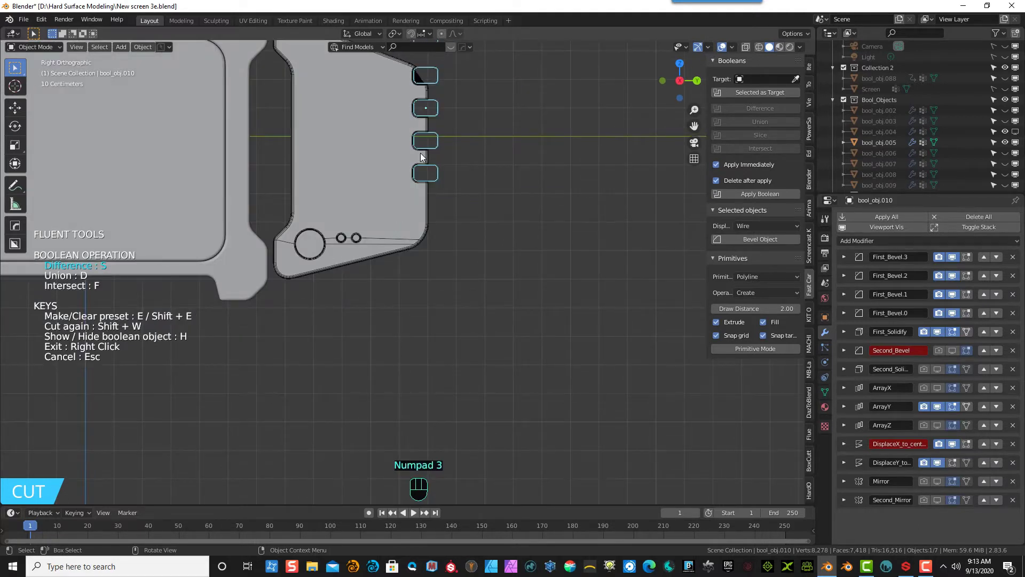
key("g")
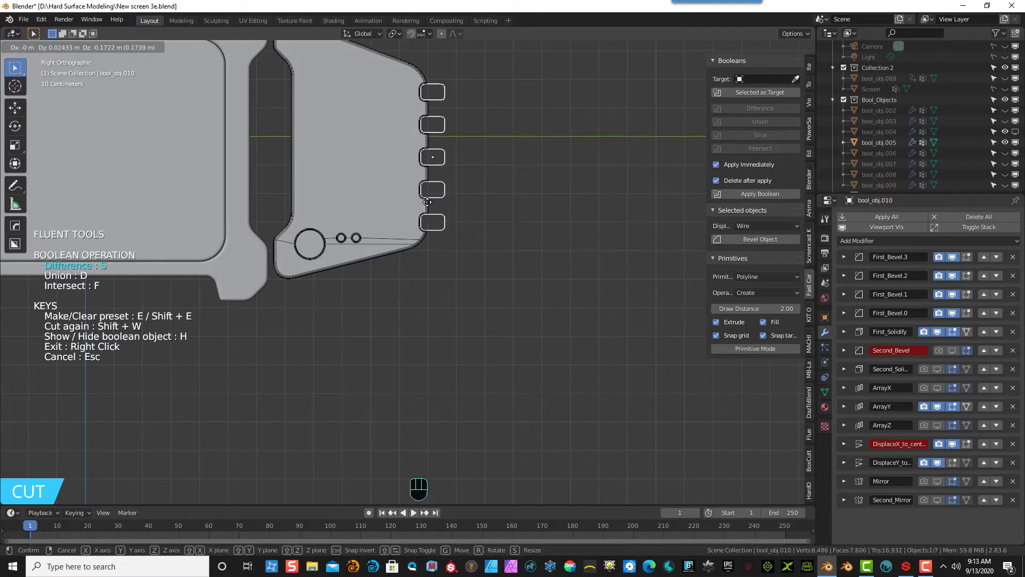
left_click(427, 202)
- Mirror the notch cutters across to the left plate's outer edge and finish the cut
middle_click_drag(495, 196, 461, 214)
scroll(181, 262, "up", 2)
scroll(184, 251, "down", 7)
middle_click_drag(184, 252, 321, 293)
key("KP_3")
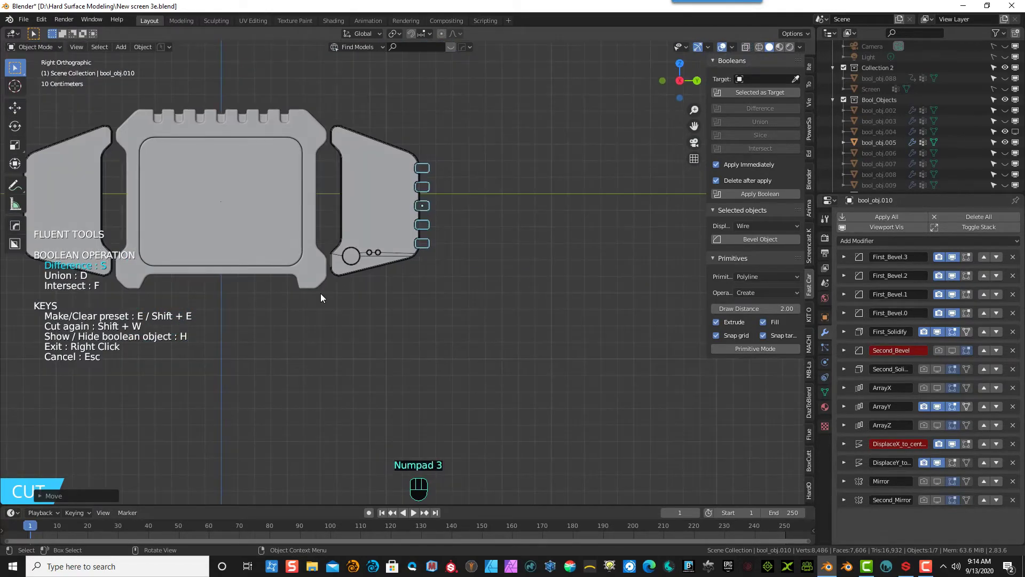
scroll(249, 258, "down", 2)
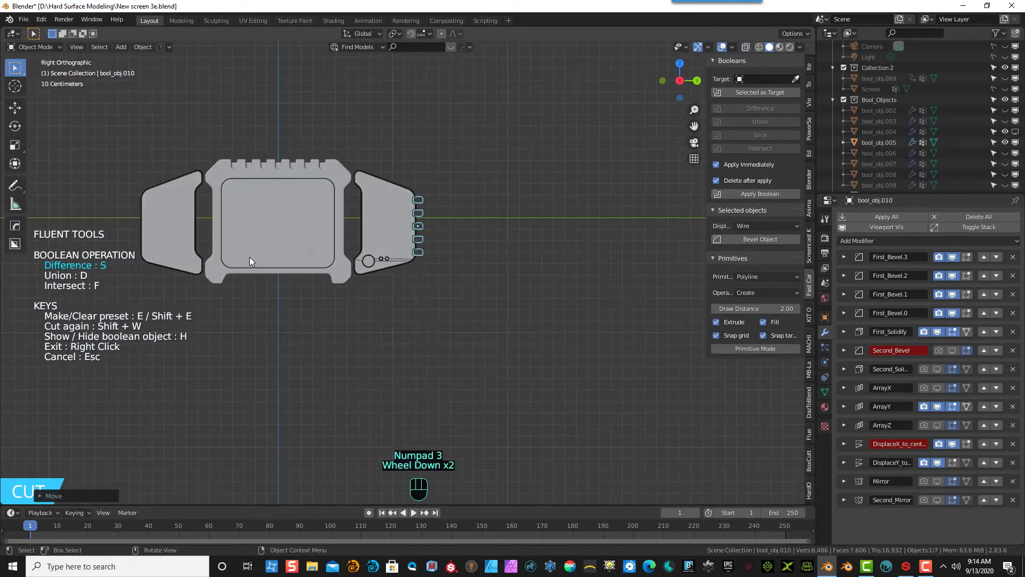
left_click(415, 215)
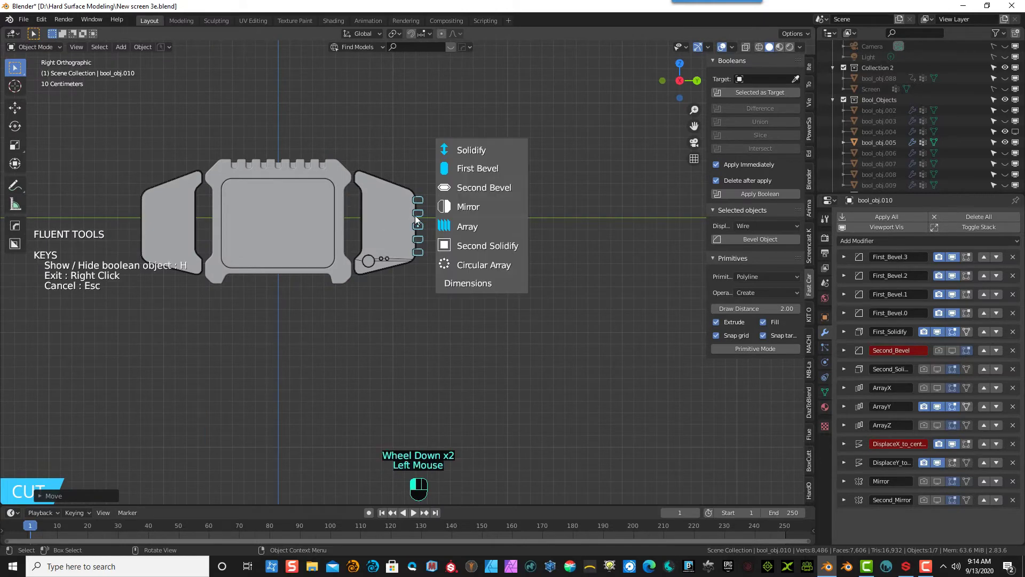
left_click(452, 207)
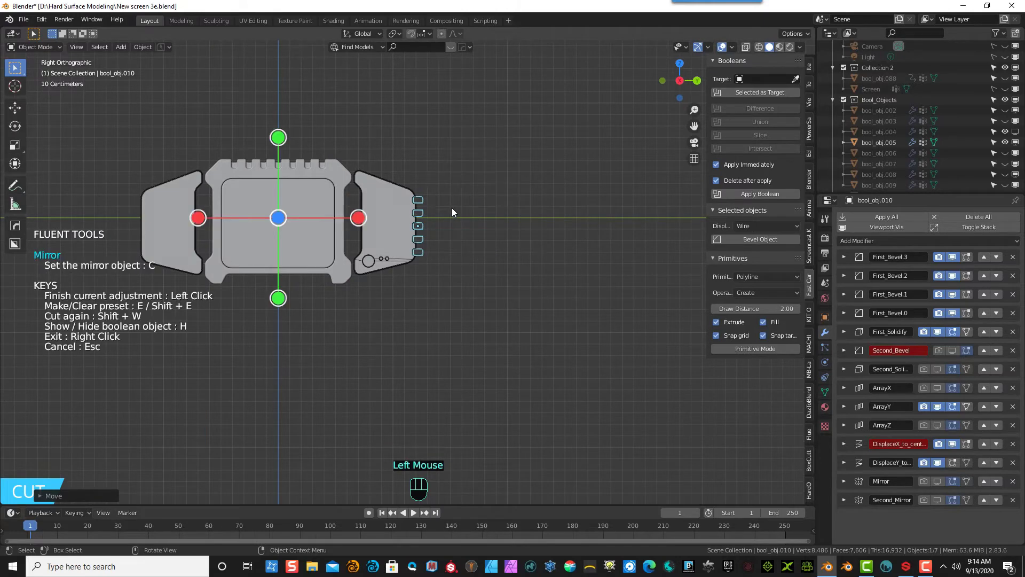
left_click(198, 219)
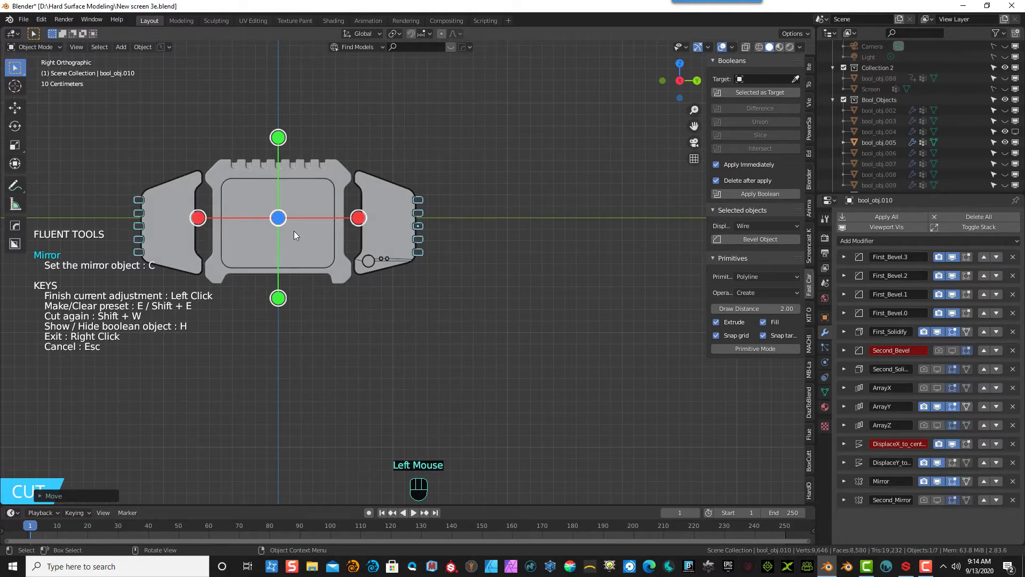
right_click(430, 149)
middle_click_drag(431, 152, 429, 184)
left_click(432, 196)
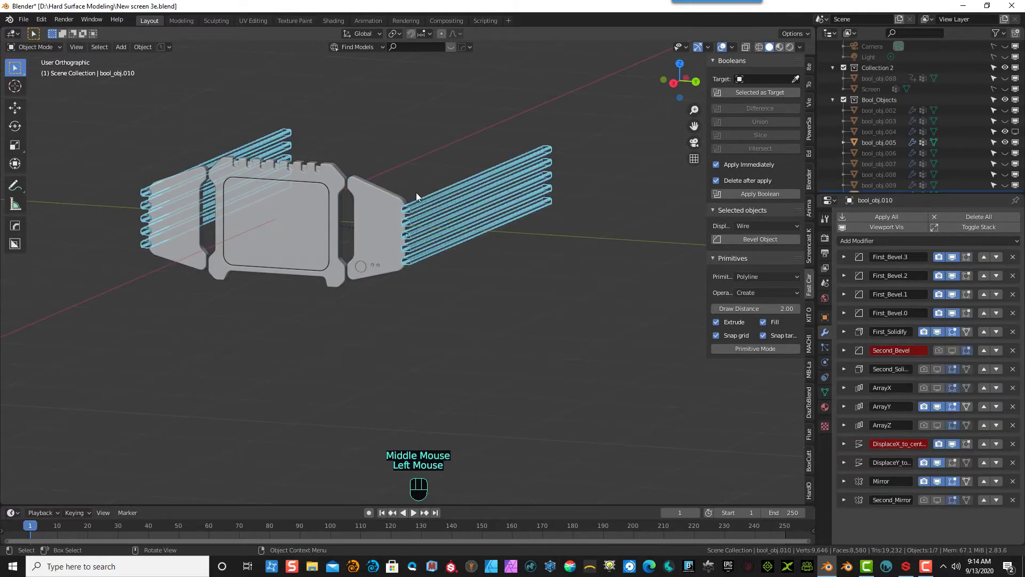
- Unhide the notch cutter bool_obj.010 and delete its DisplaceX_to_center and Second_Bevel modifiers
left_click(403, 199)
scroll(437, 259, "up", 7)
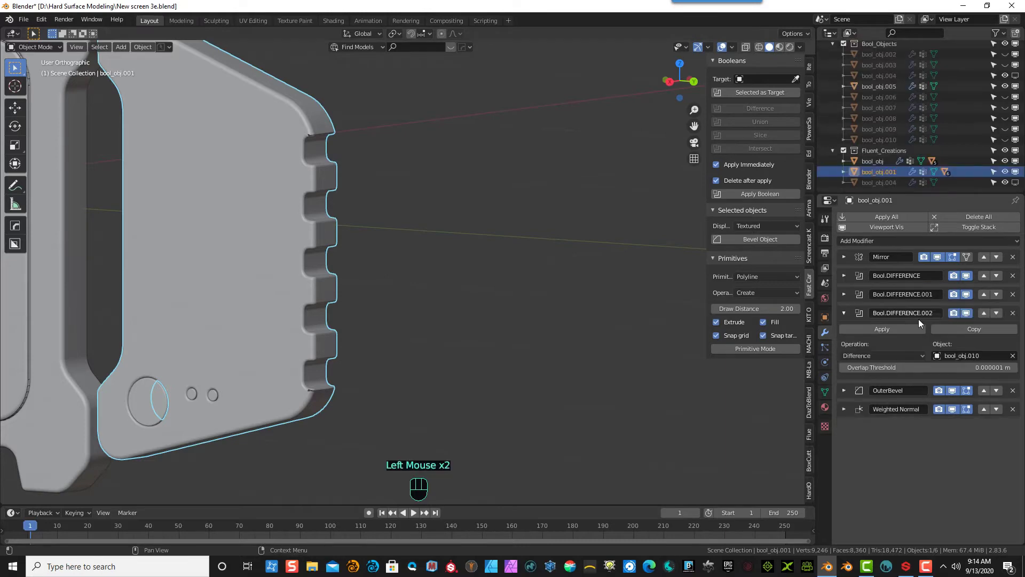
scroll(945, 164, "down", 2)
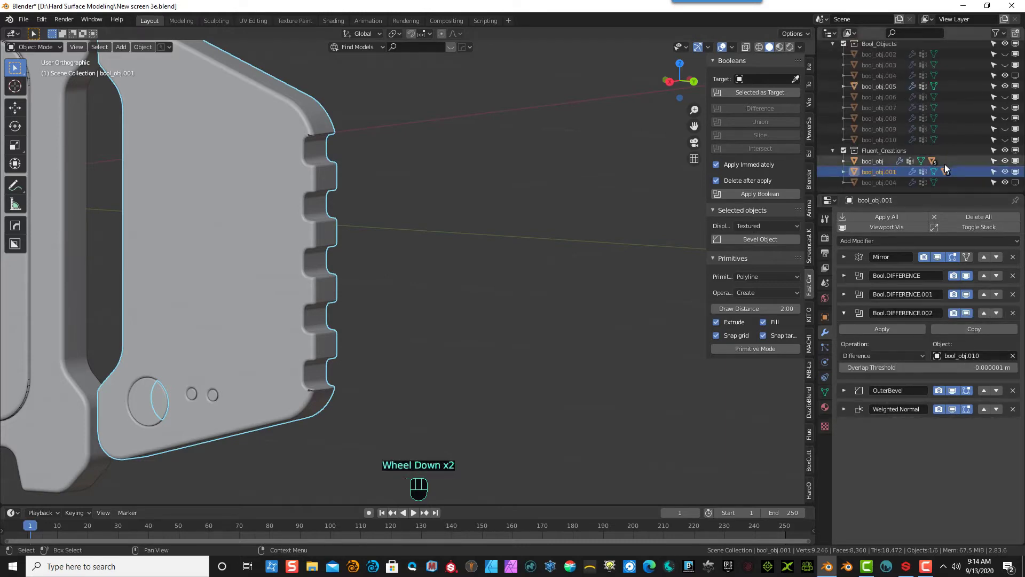
left_click(949, 138)
left_click(1004, 139)
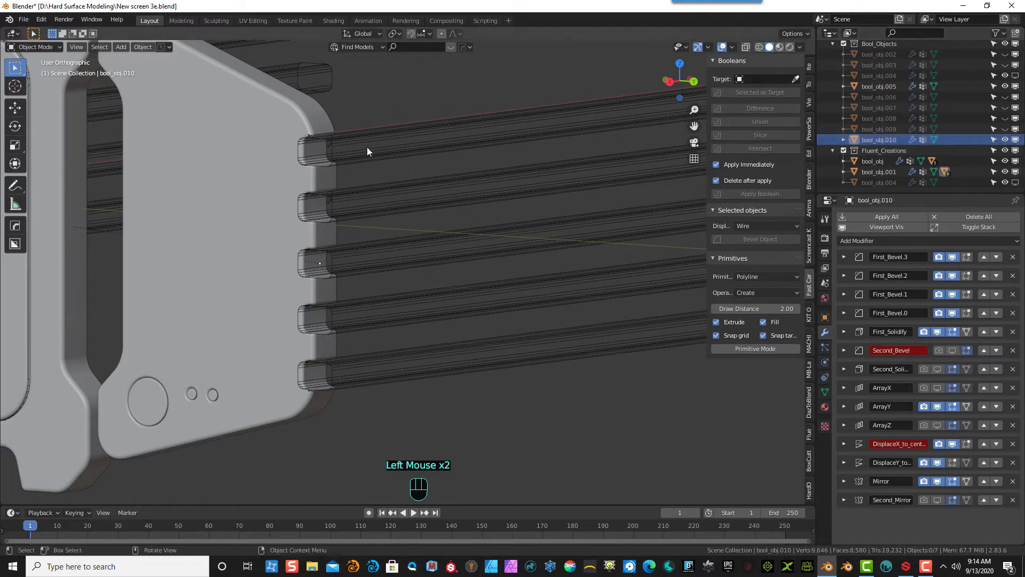
left_click(1013, 444)
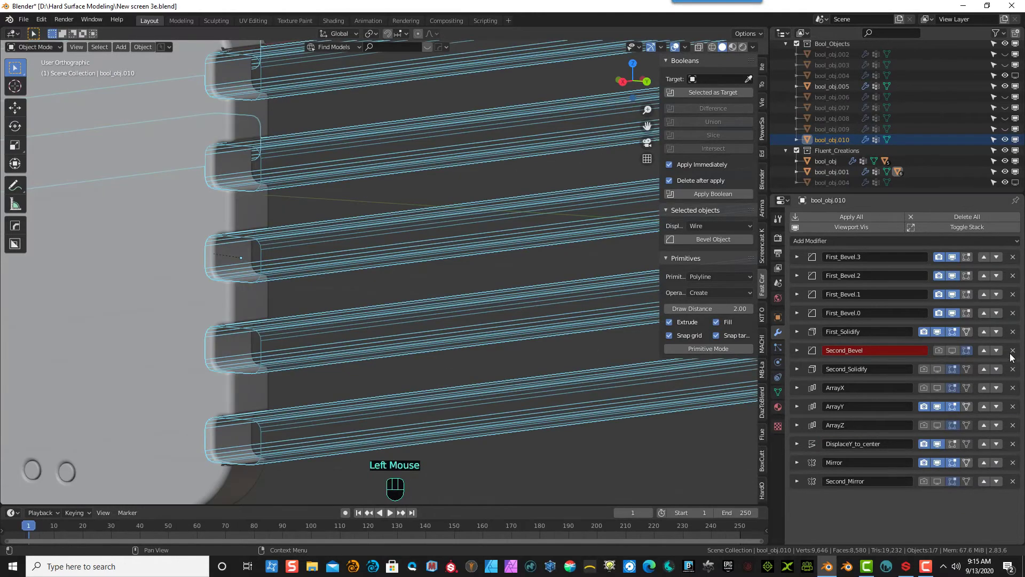
left_click(1013, 351)
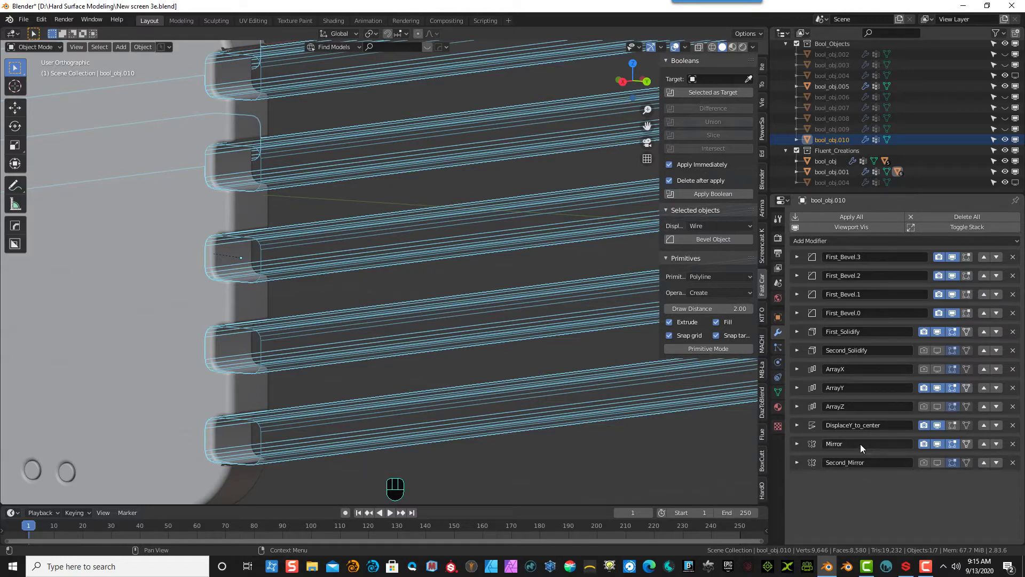
- Move the notch cutter forward along the X axis in the top view so its front end projects past the plate
key("g")
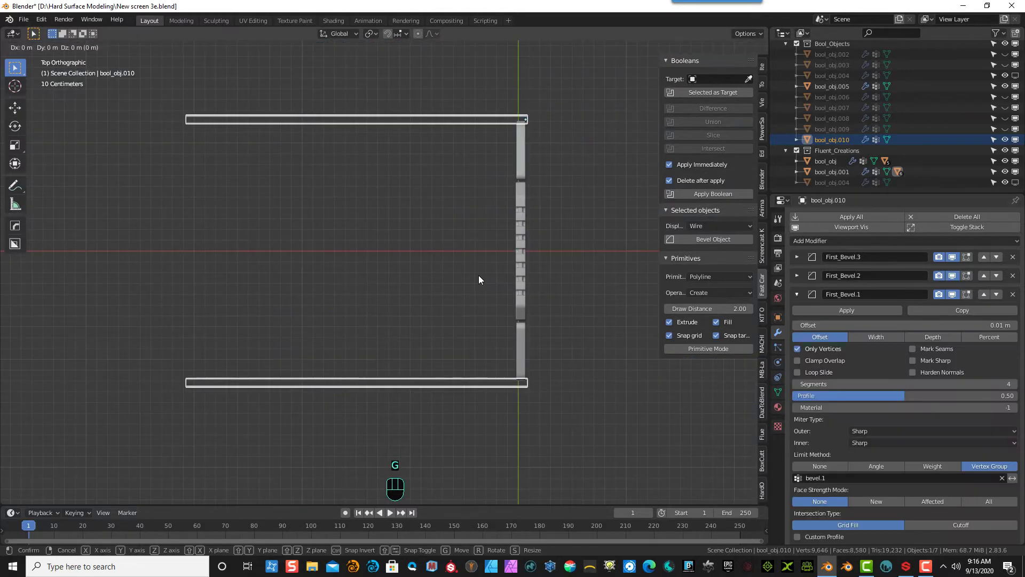
key("z")
key("x")
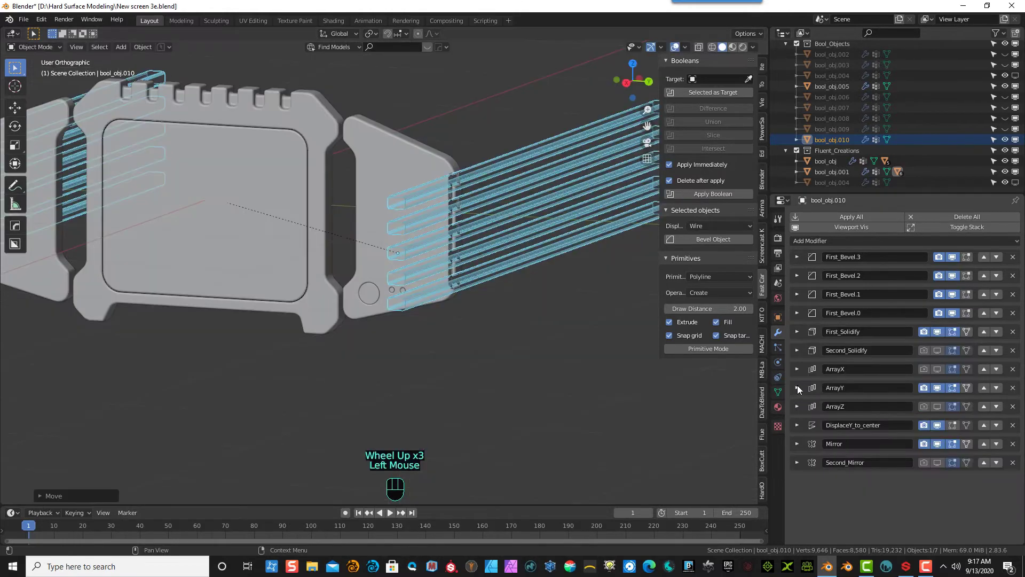
- Set the count of the notch cutter's ArrayY modifier to 4 and frame the right plate in the right view
left_click(796, 387)
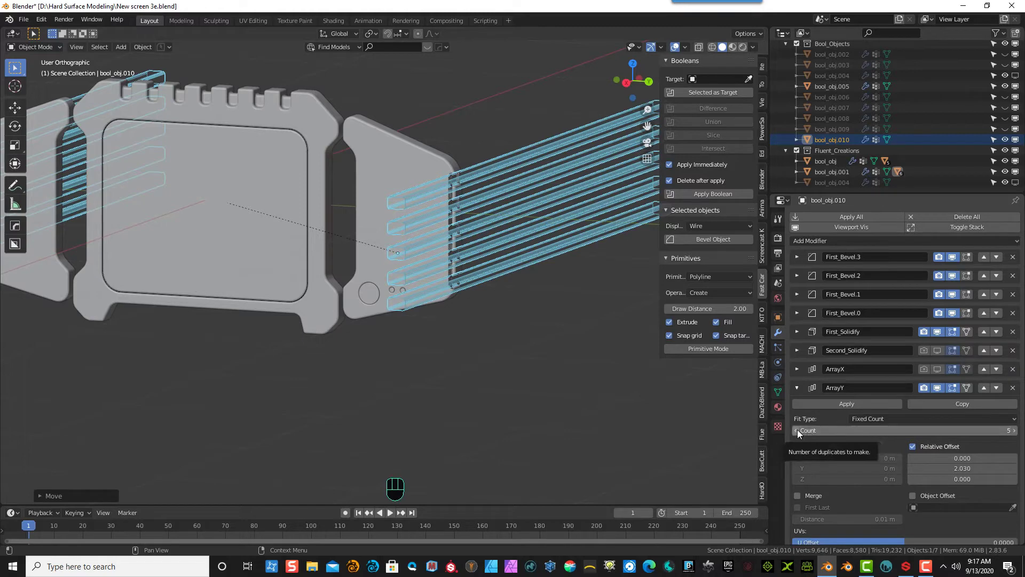
left_click_drag(805, 434, 790, 434)
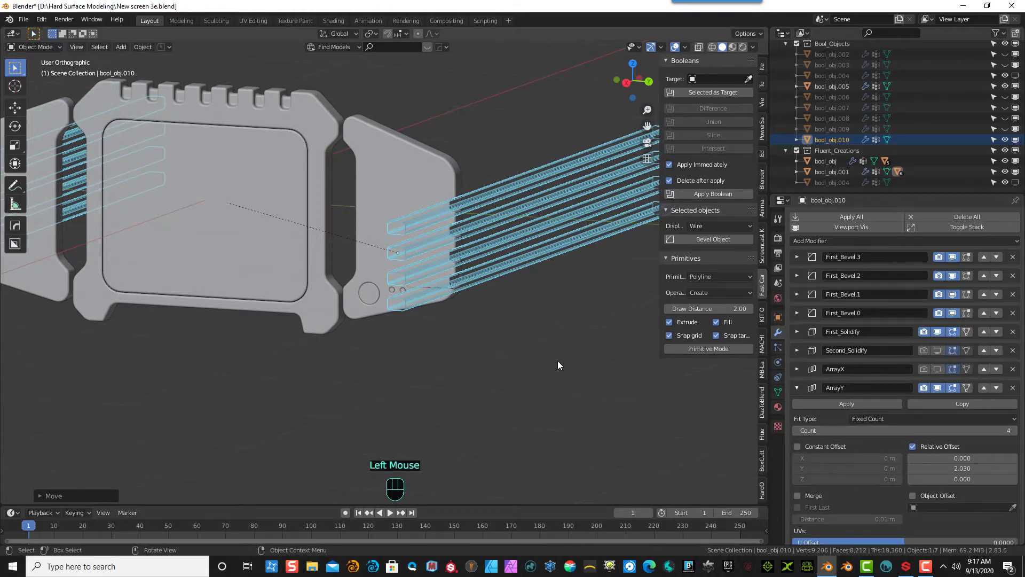
middle_click_drag(501, 395, 528, 394)
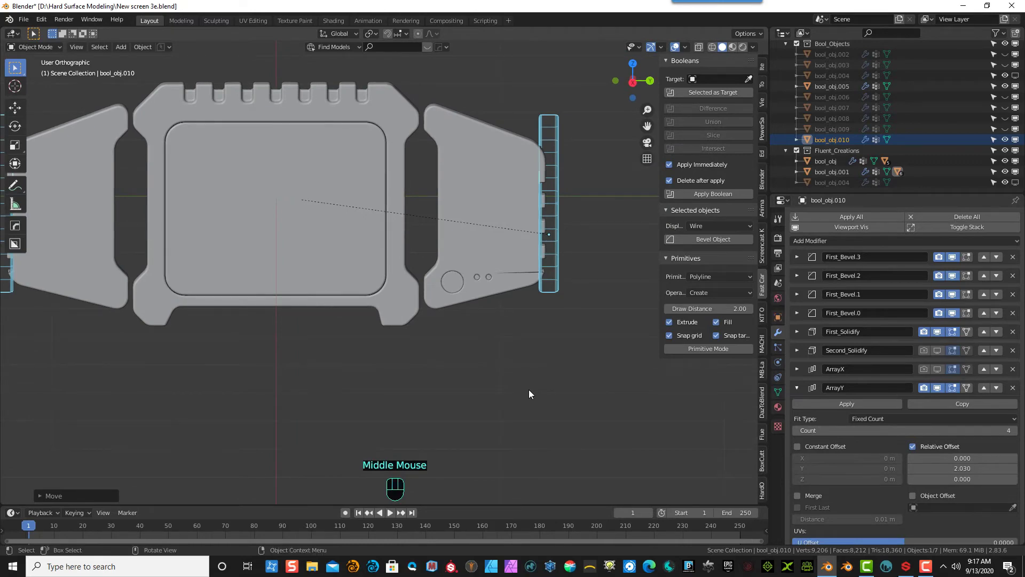
key("KP_7")
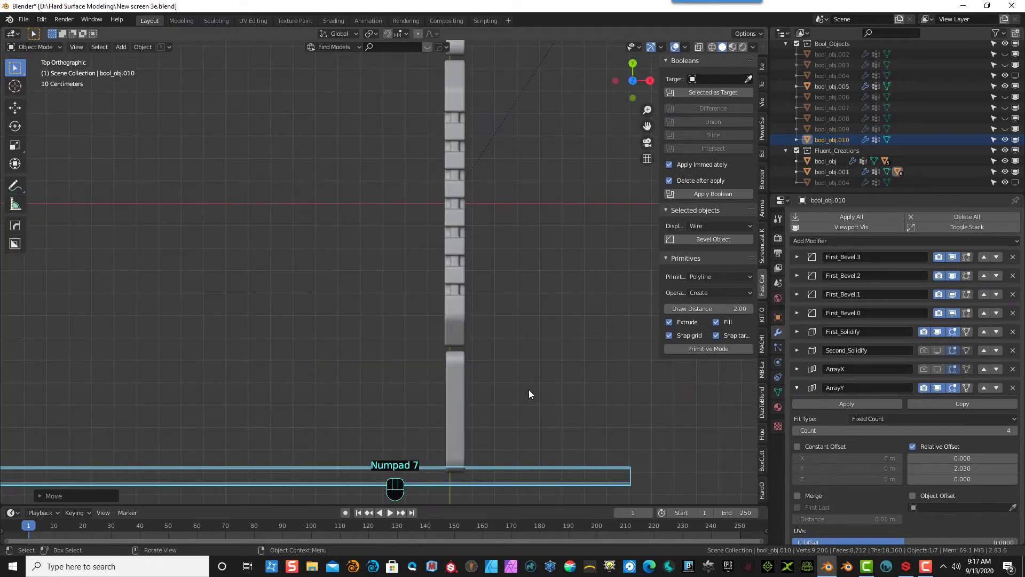
key("KP_3")
scroll(629, 134, "up", 3)
left_click_drag(646, 124, 475, 297)
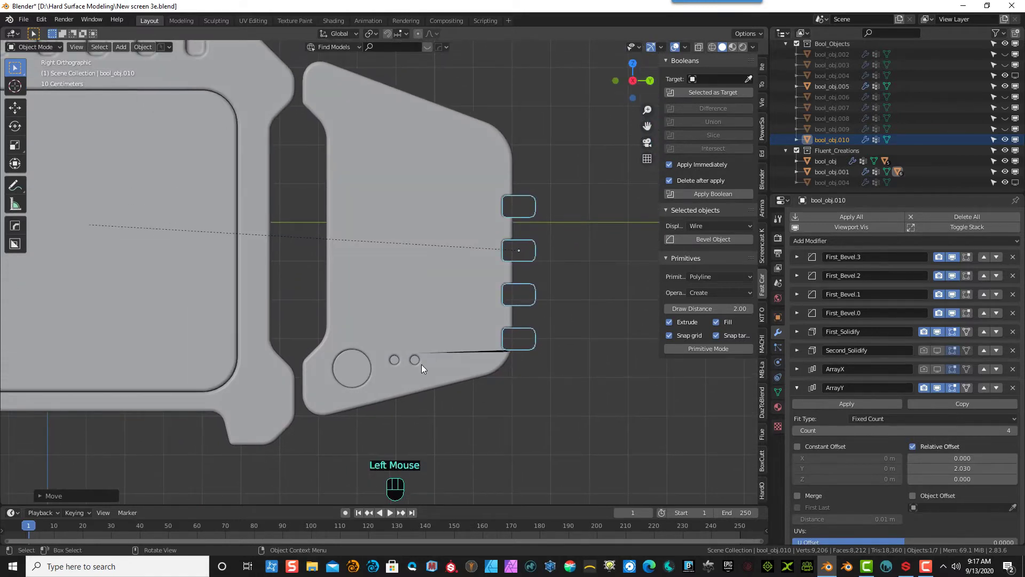
- Move the four-notch cutter up about 0.04 m along the right plate's outer edge and hide it
key("g")
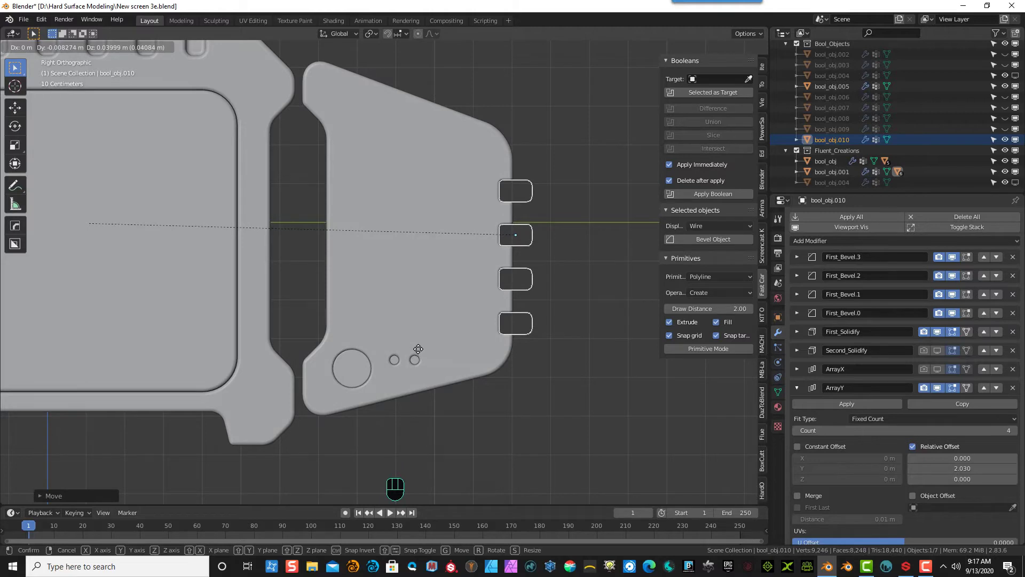
left_click(419, 349)
middle_click_drag(418, 348, 322, 346)
key("h")
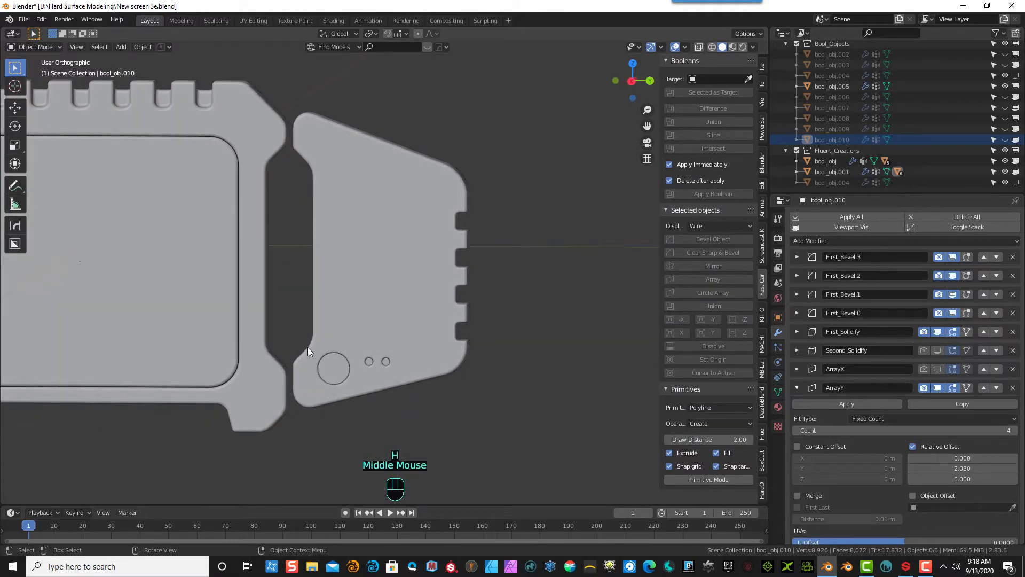
- Start a Fluent Inset on the side plate and draw a rectangular cutter across the right plate's sloped upper edge in the right view
key("KP_3")
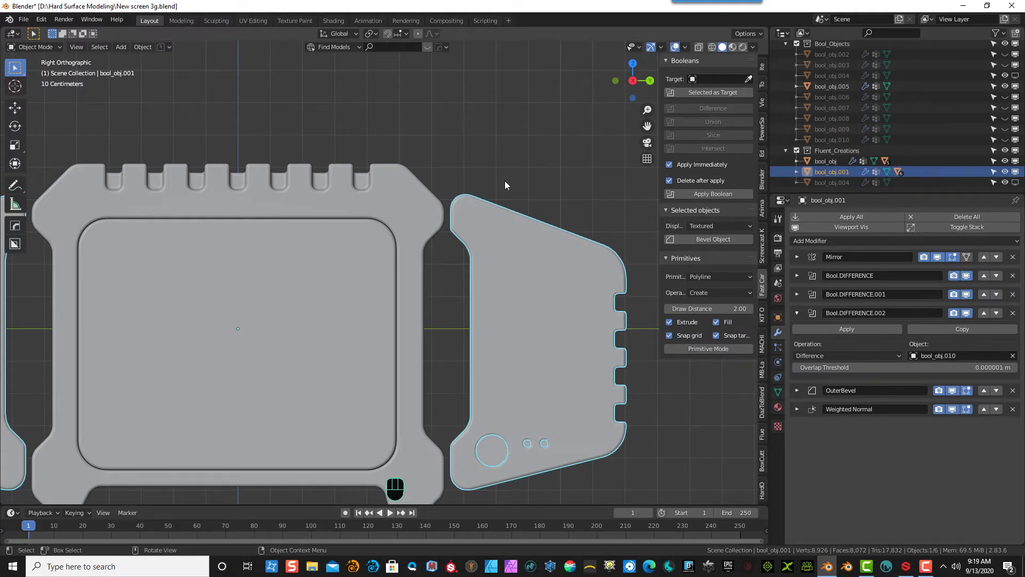
key("f")
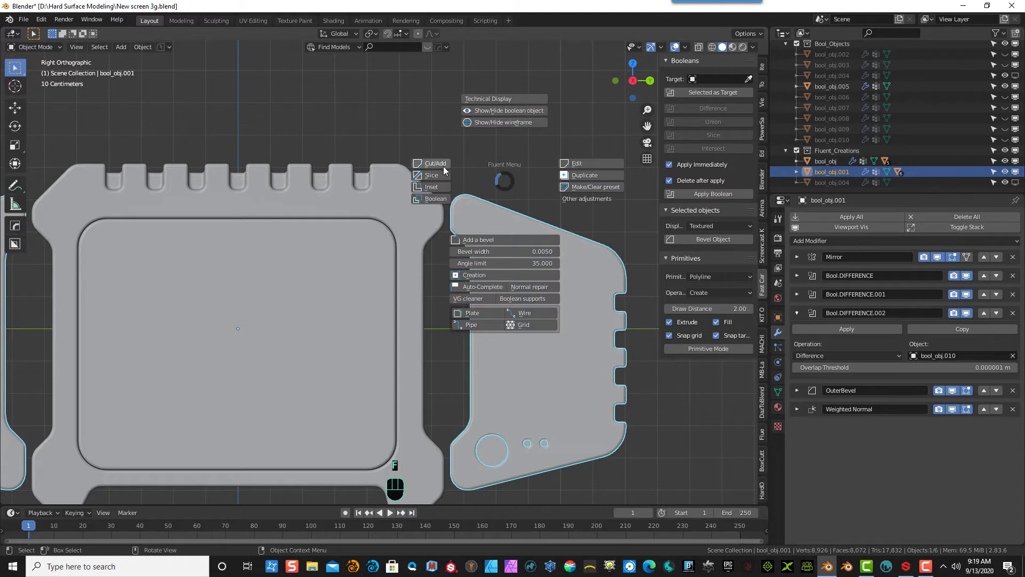
left_click(441, 185)
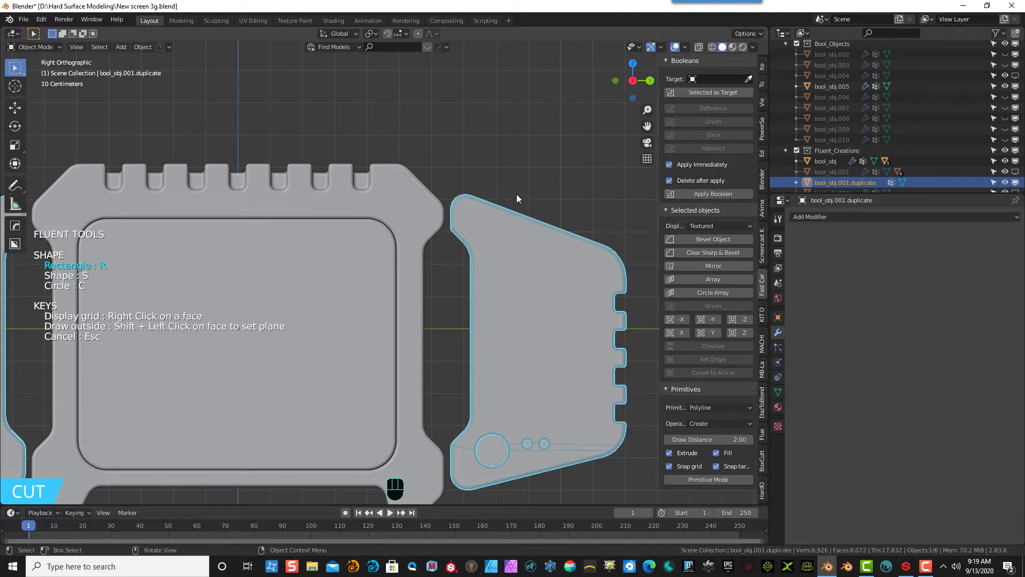
left_click(495, 174)
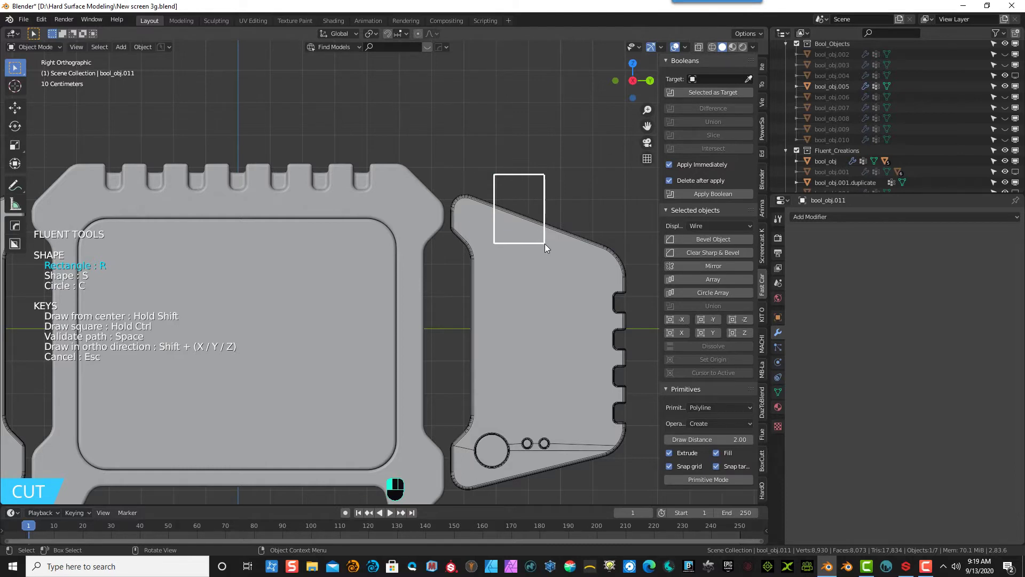
left_click(579, 256)
- Round the inset cutter's corners with a First Bevel of about 0.026
middle_click_drag(581, 201, 554, 219)
scroll(482, 279, "up", 4)
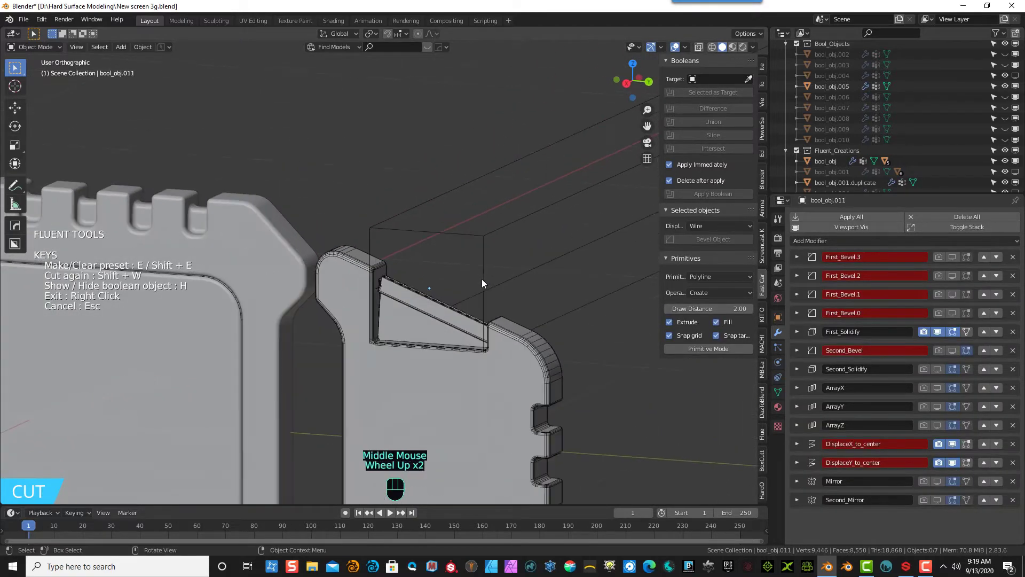
middle_click_drag(515, 313, 524, 311)
left_click(445, 257)
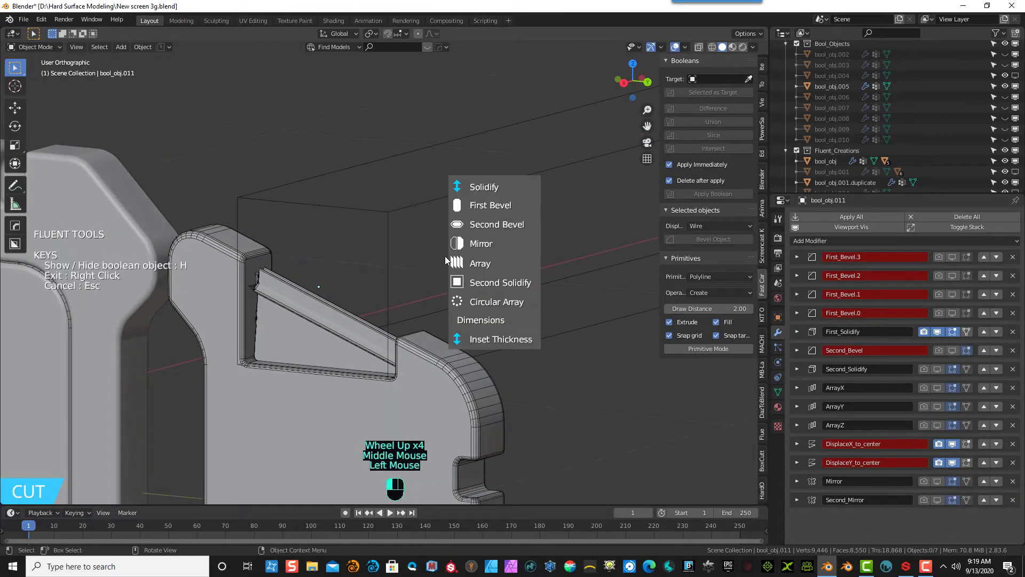
left_click(492, 208)
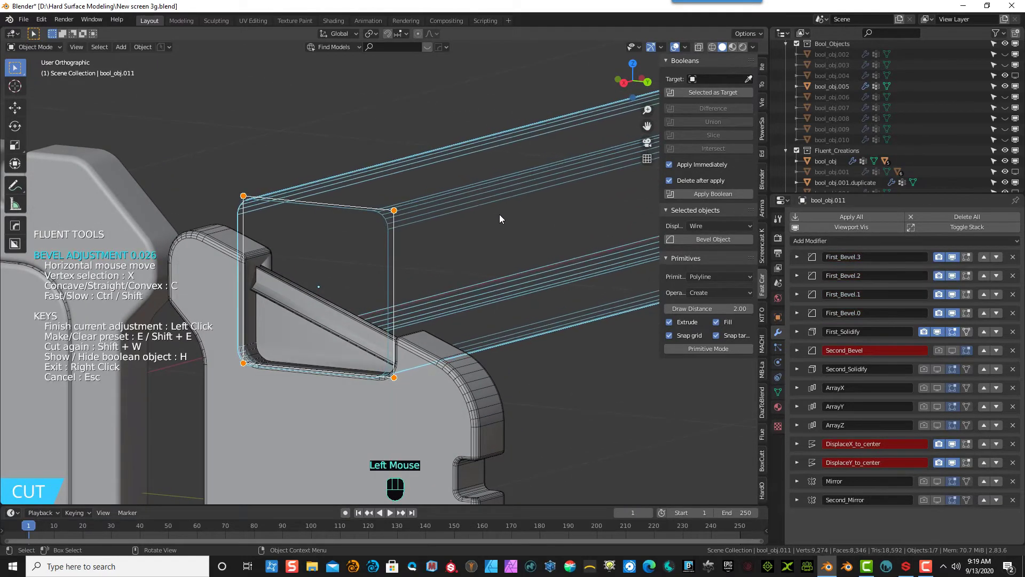
left_click(500, 219)
left_click(500, 219)
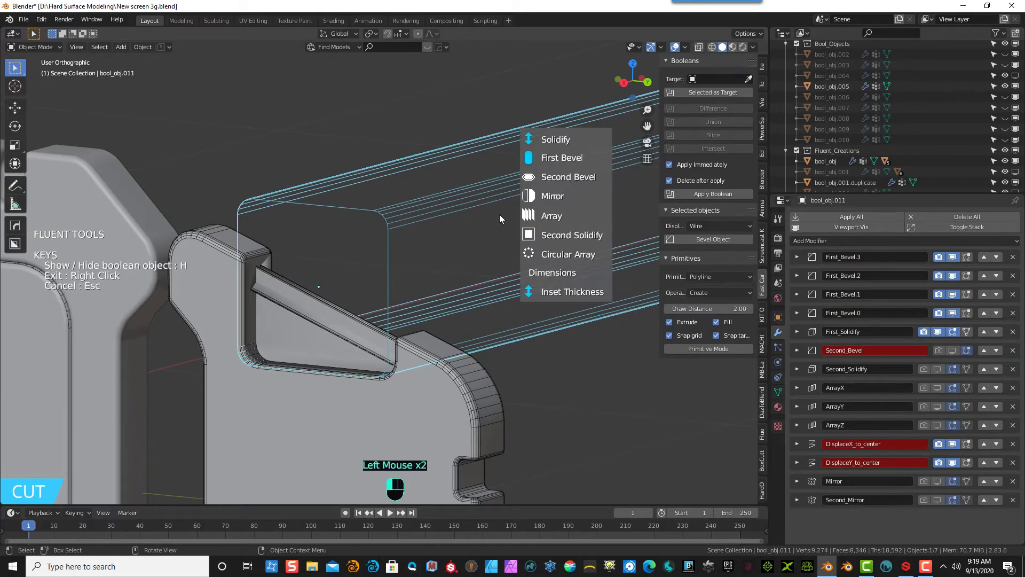
- Reduce the Inset Thickness so only a narrow groove outlines the inset on the right plate
left_click(555, 290)
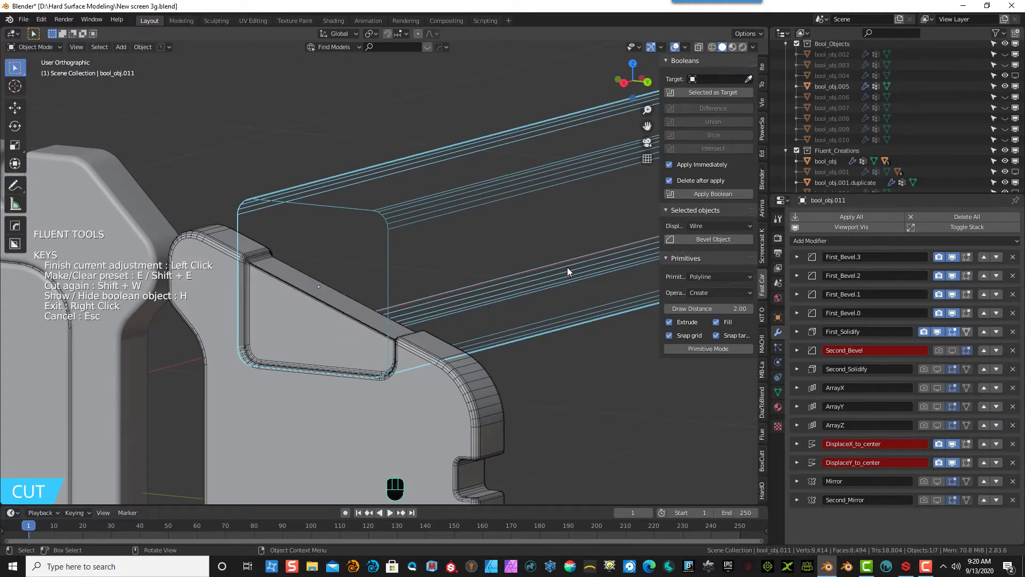
left_click(565, 267)
scroll(556, 268, "down", 3)
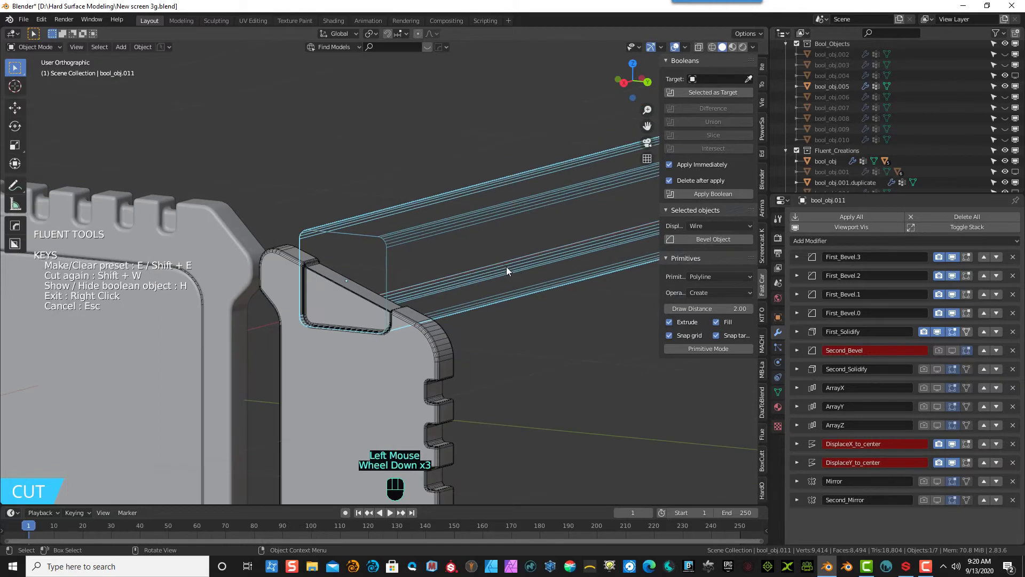
- Mirror the inset cutter across the screen onto the left plate and finish the cut
mouse_move(507, 268)
middle_mouse_down()
mouse_move(533, 267)
mouse_move(521, 261)
middle_mouse_up()
left_click(522, 256)
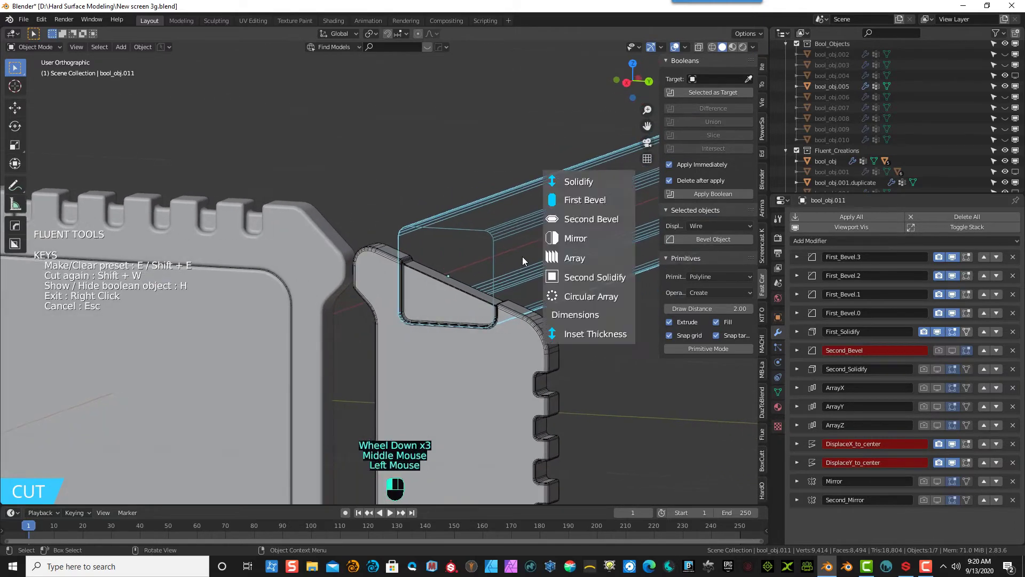
left_click(557, 238)
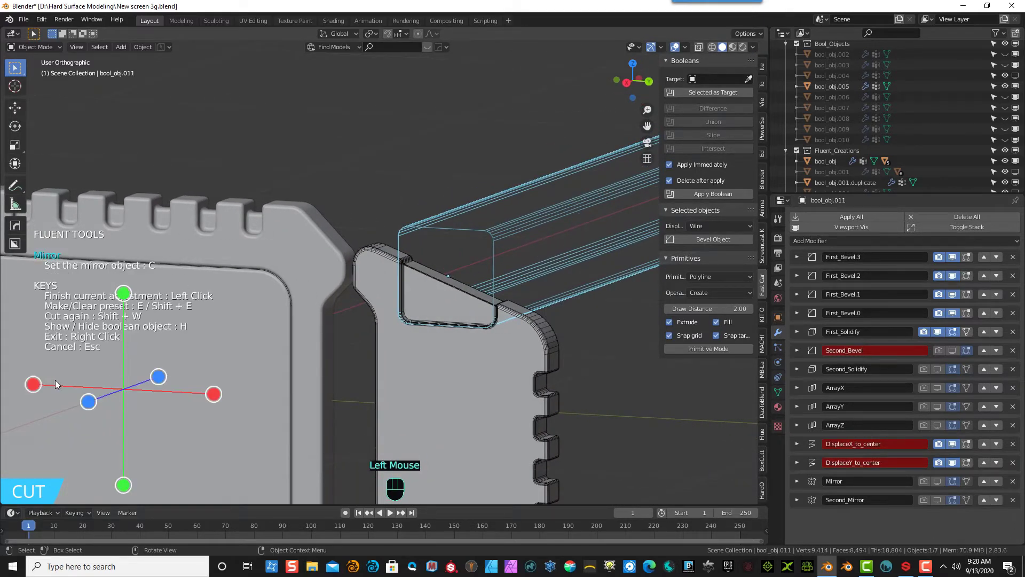
left_click(33, 384)
scroll(120, 317, "down", 4)
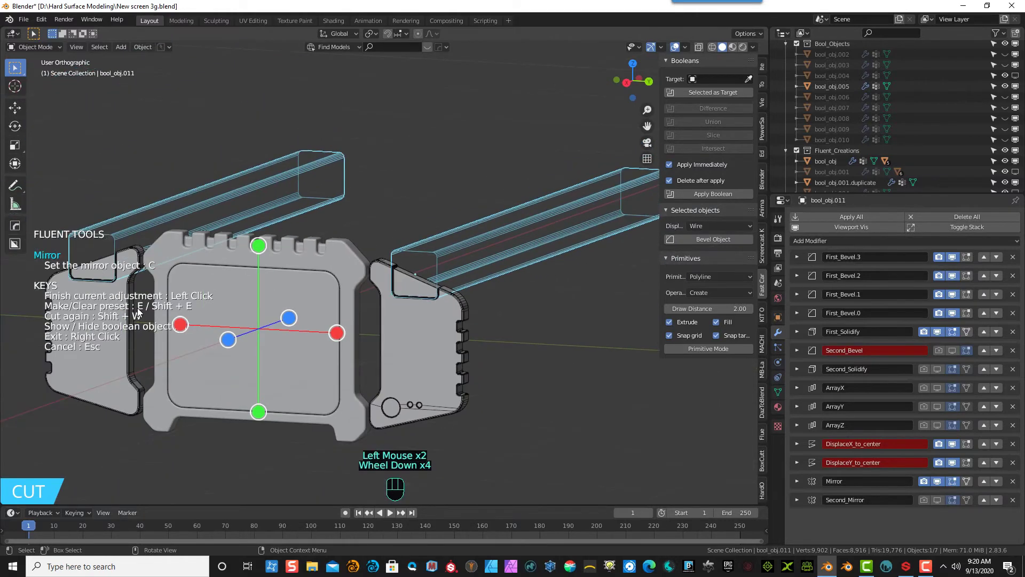
right_click(297, 264)
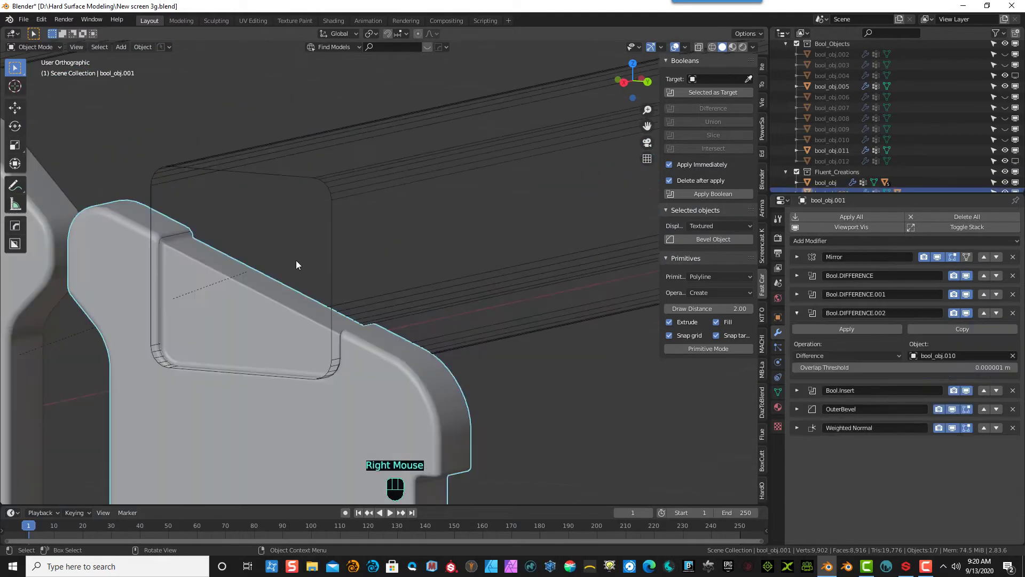
- Set the offset of the side plate's OuterBevel modifier to 0.004 m
left_click(156, 123)
left_click(272, 176)
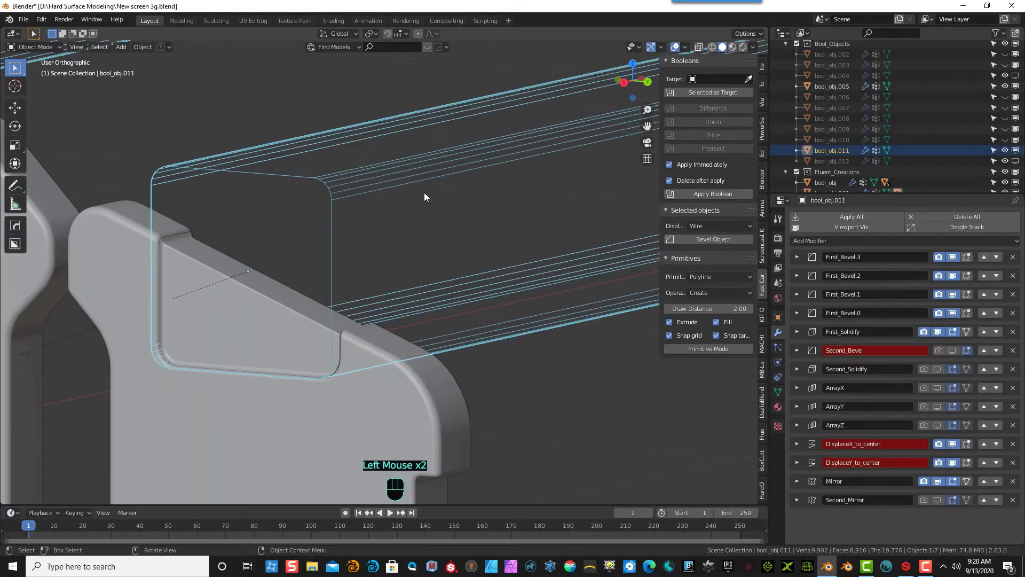
left_click(116, 246)
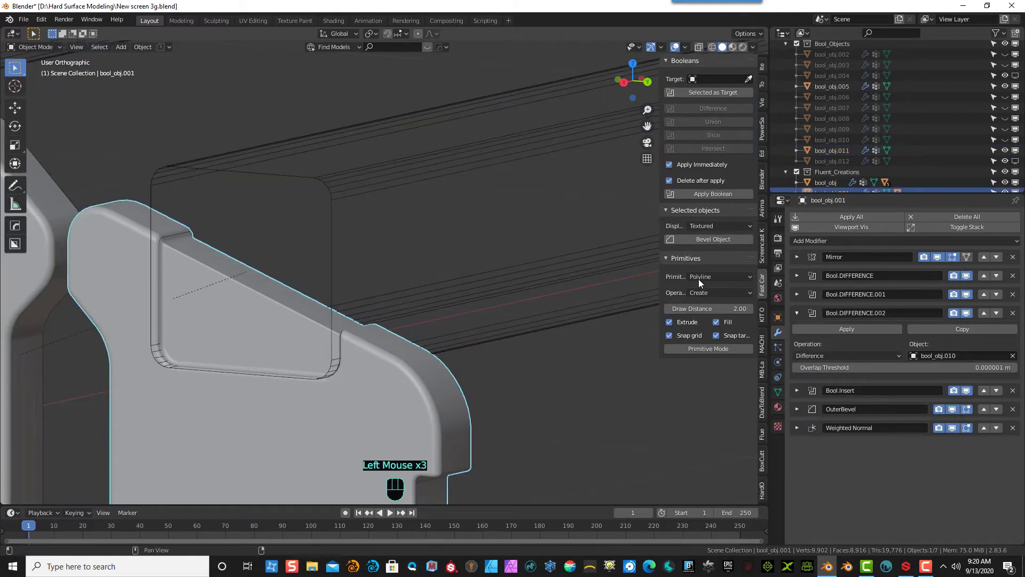
left_click(794, 313)
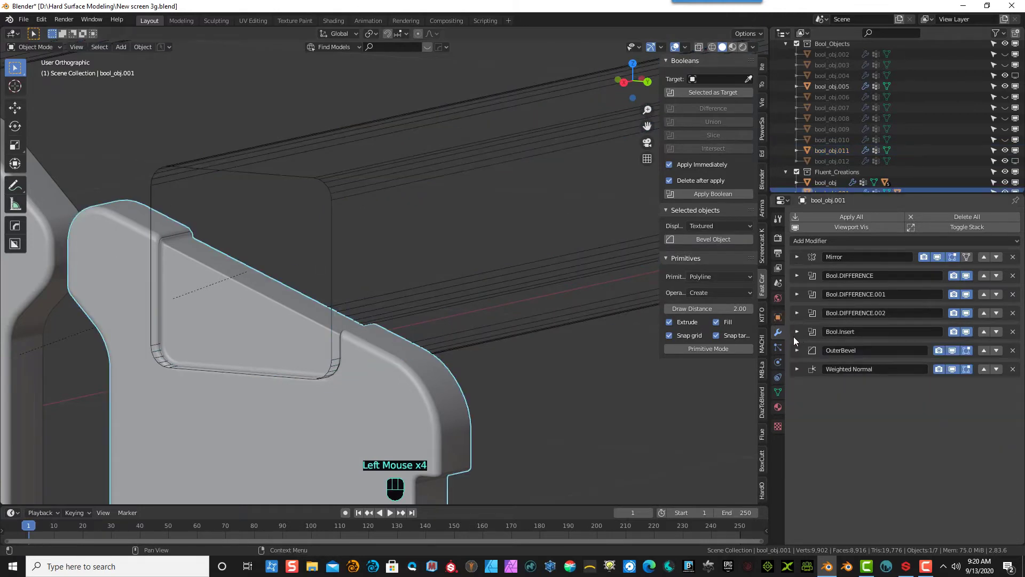
left_click(798, 350)
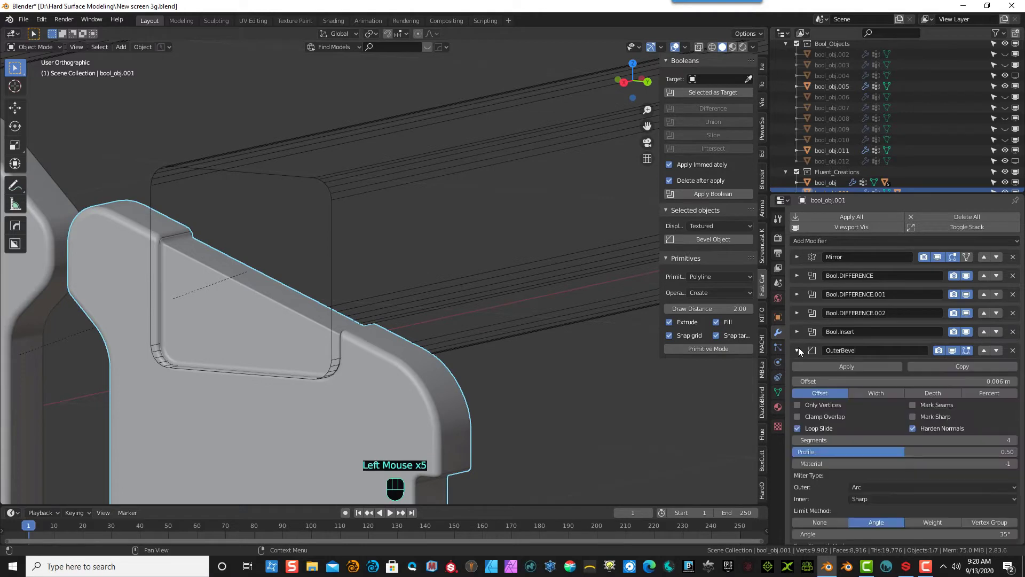
left_click(820, 380)
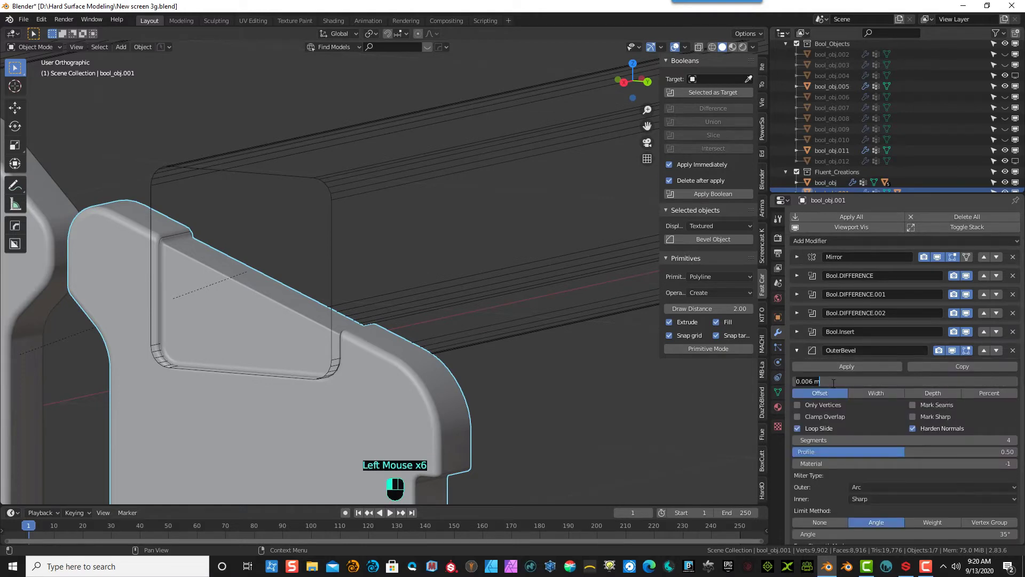
left_click(812, 380)
key("BackSpace")
type("4")
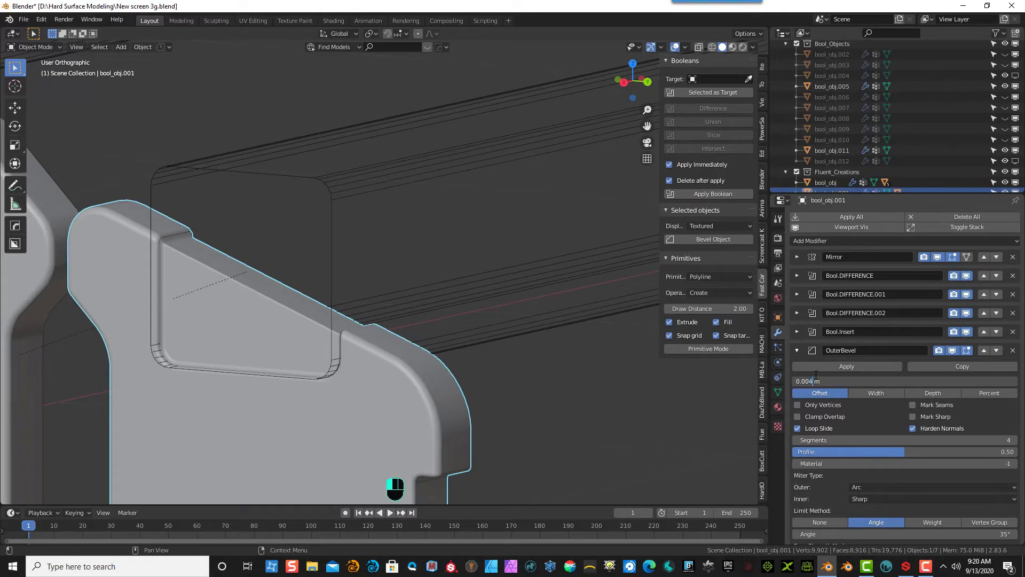
key("Return")
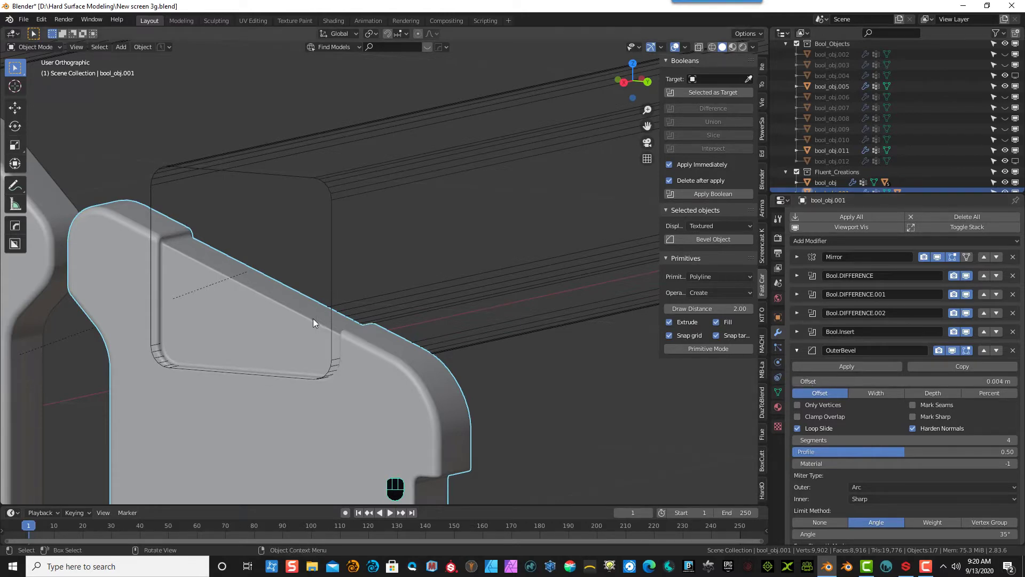
- Rotate the inset cutter bool_obj.011 about 18° in the right view to follow the plate's sloped upper edge
scroll(429, 444, "down", 7)
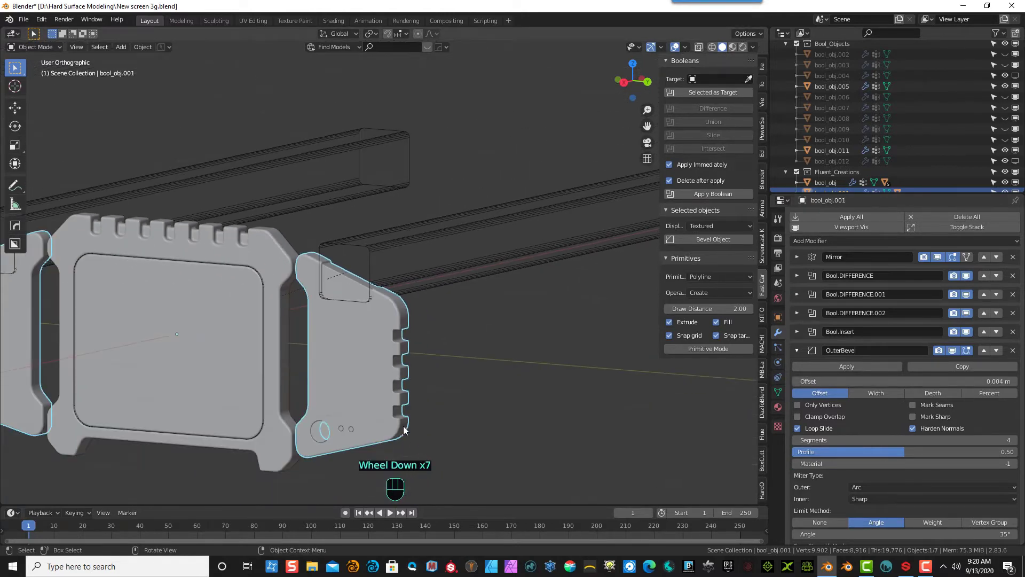
scroll(270, 339, "up", 3)
scroll(217, 277, "up", 4)
middle_click_drag(193, 239, 321, 213)
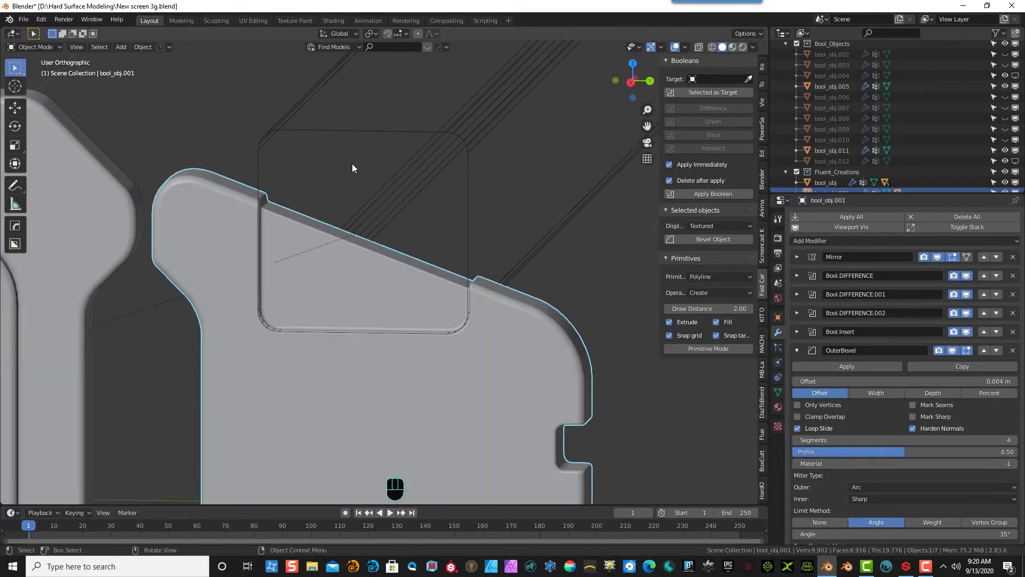
left_click(374, 134)
scroll(405, 201, "down", 10)
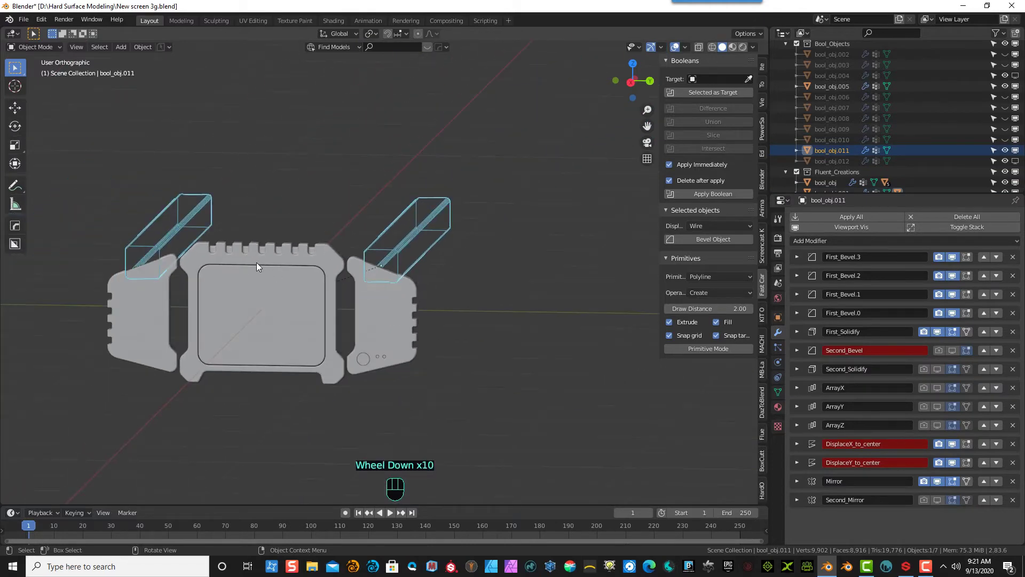
key("KP_3")
scroll(342, 203, "up", 3)
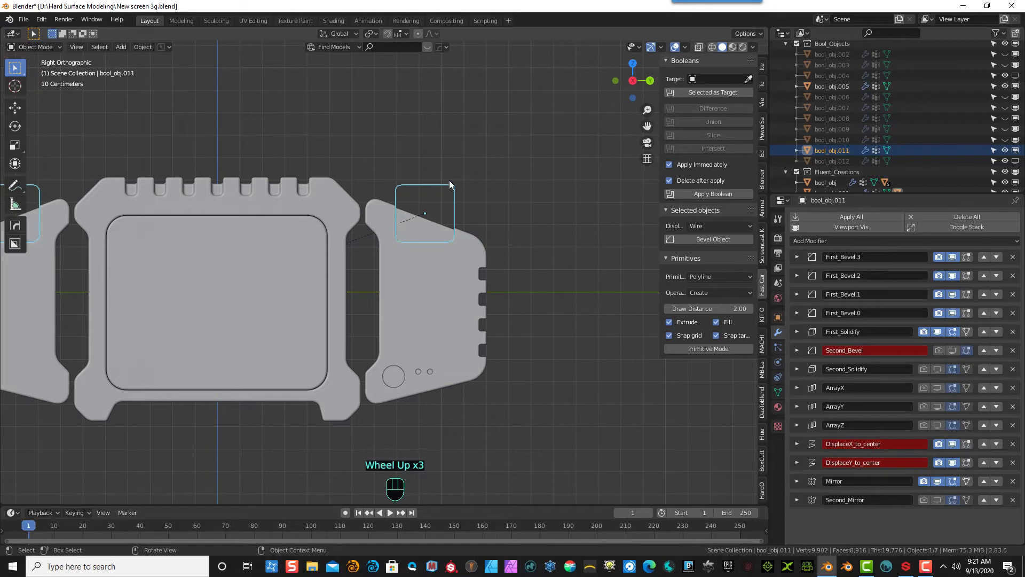
key("r")
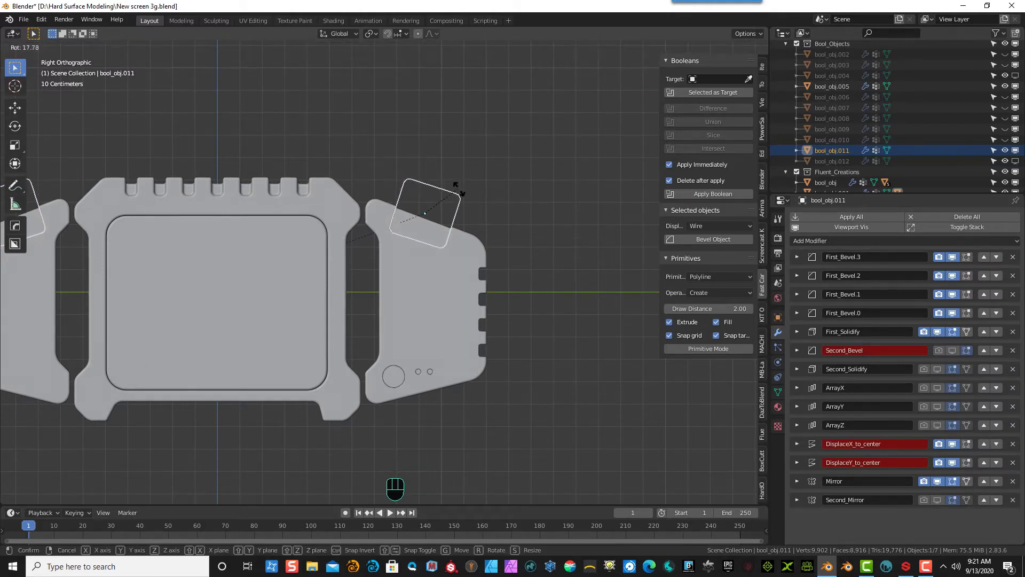
left_click(461, 190)
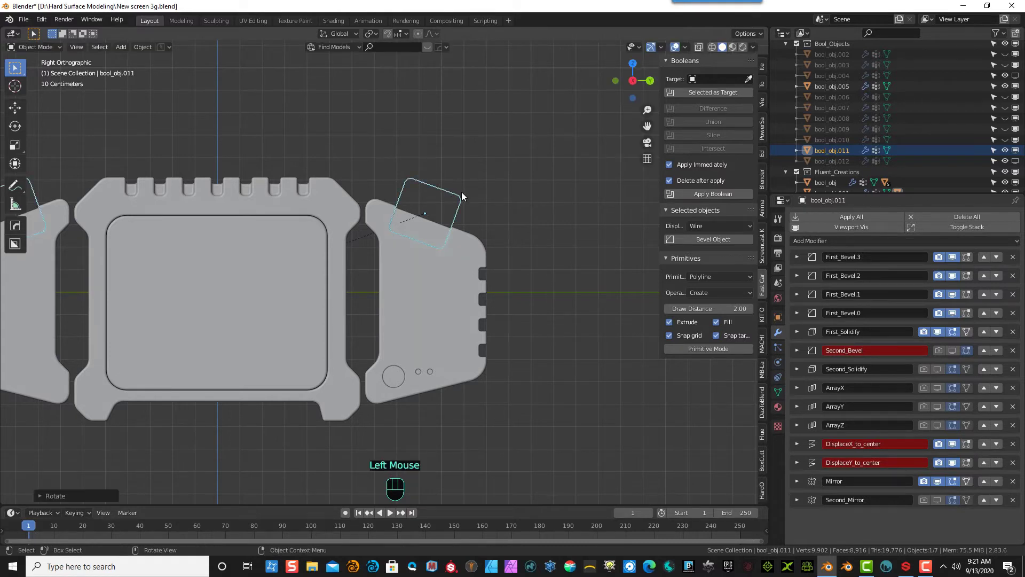
- Move the inset cutter up and outward so it overlaps the sloped edge less, and rotate it about 2° further
key("g")
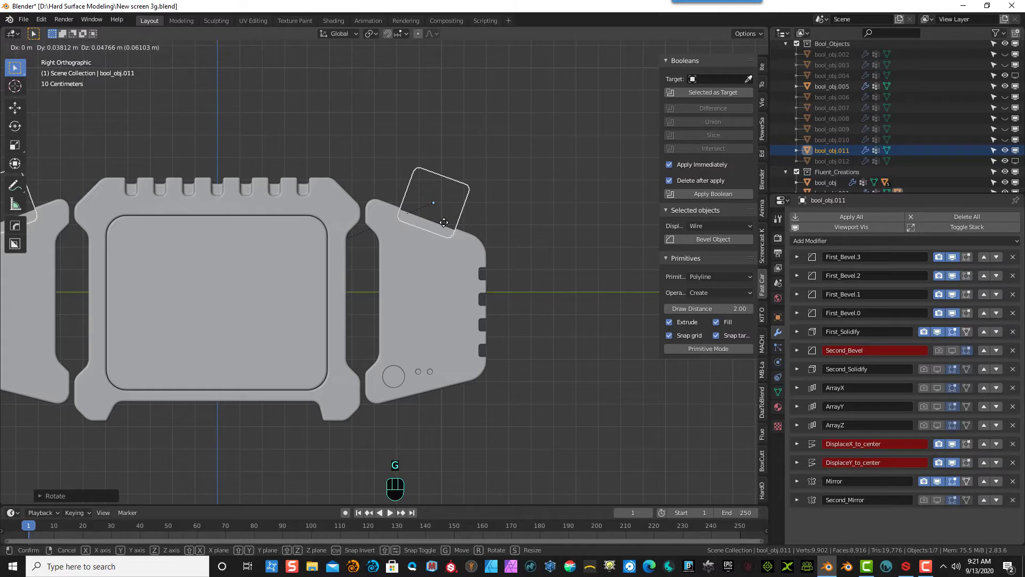
left_click(444, 222)
key("r")
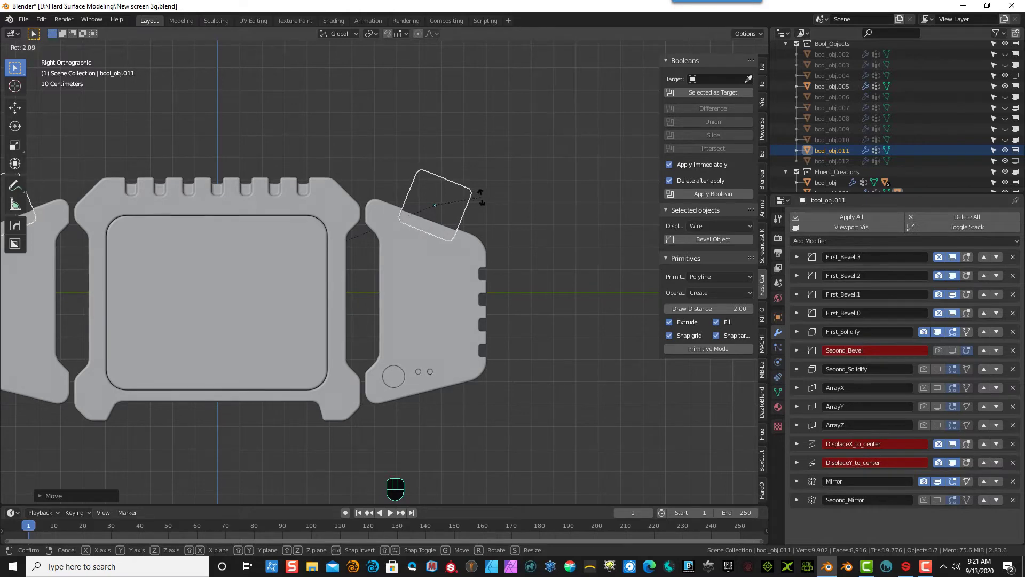
left_click(487, 193)
middle_click_drag(487, 193, 136, 348)
scroll(136, 348, "up", 5)
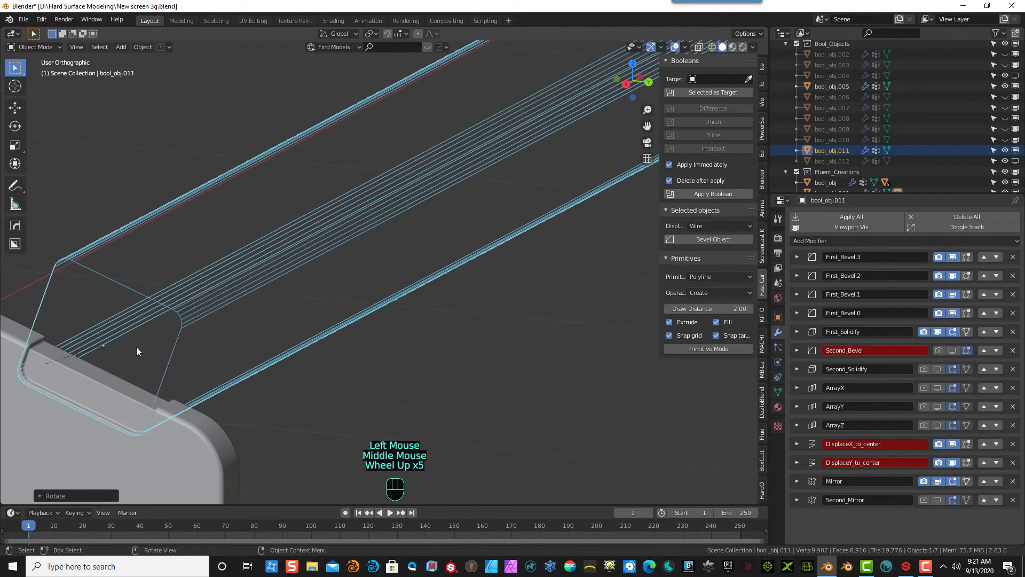
scroll(487, 238, "down", 6)
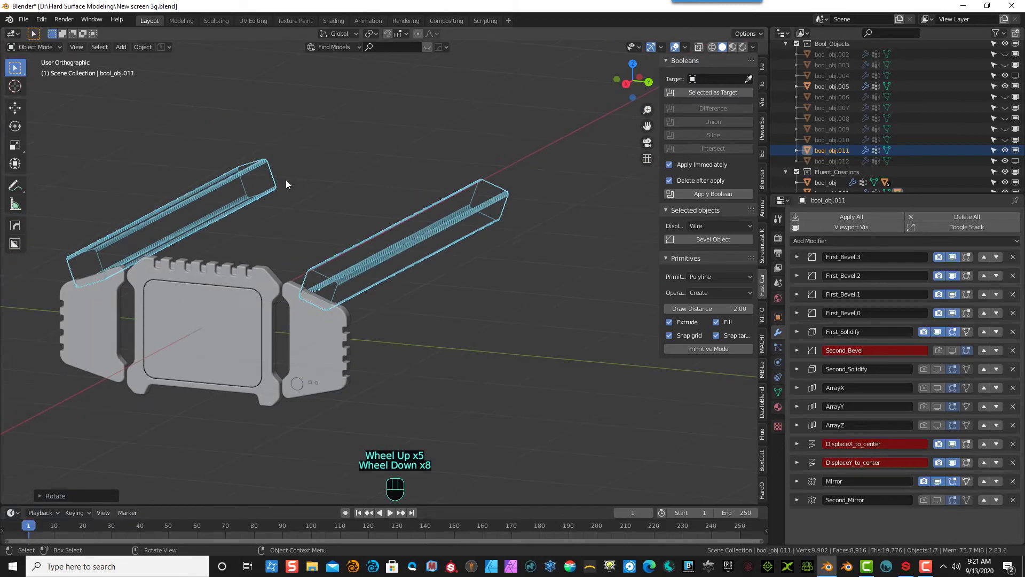
- Hide the inset cutter bool_obj.011 and frame the screen with its side plates
left_click(322, 181)
key("h")
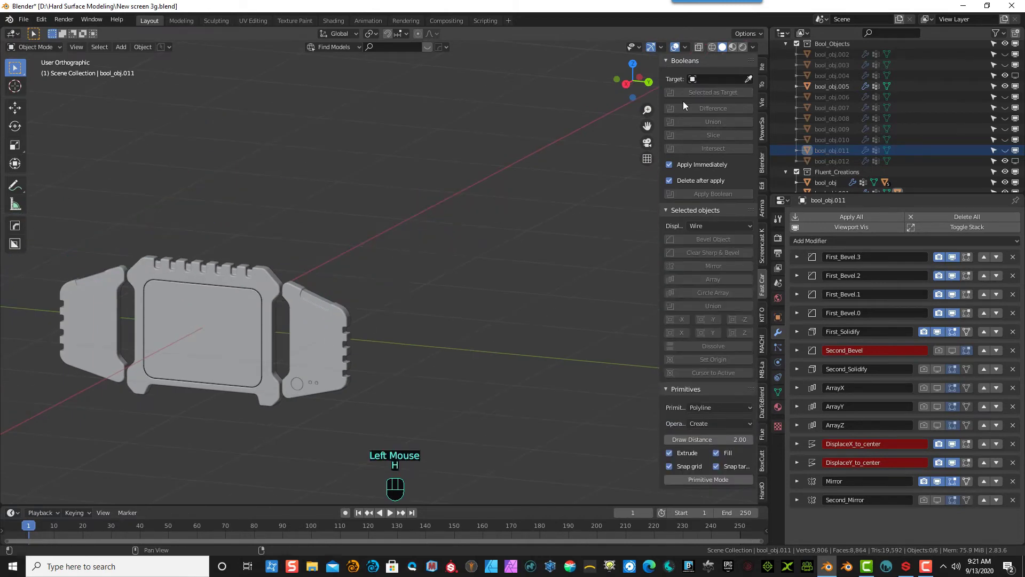
left_click_drag(647, 126, 799, 67)
scroll(108, 120, "up", 1)
scroll(399, 166, "up", 3)
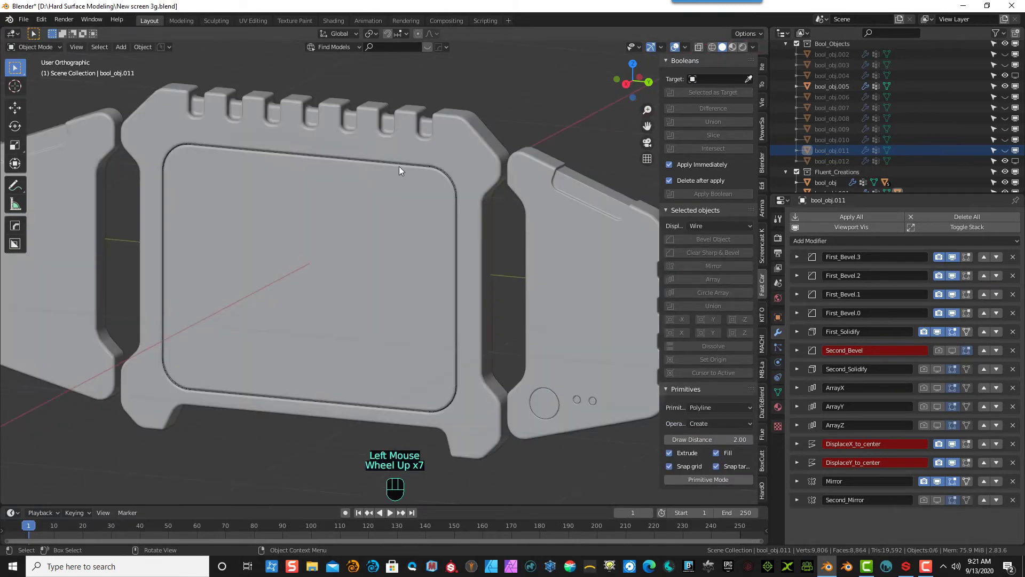
- Check the screen and both side plates in the right view, and save the file as New screen 3i.blend
scroll(439, 152, "up", 2)
middle_click_drag(439, 152, 415, 152)
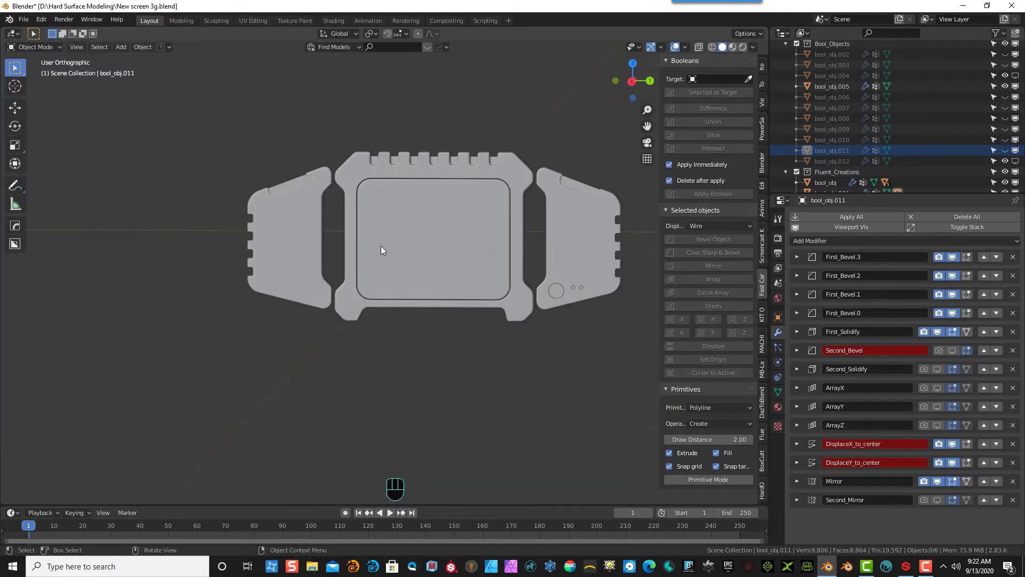
key("KP_3")
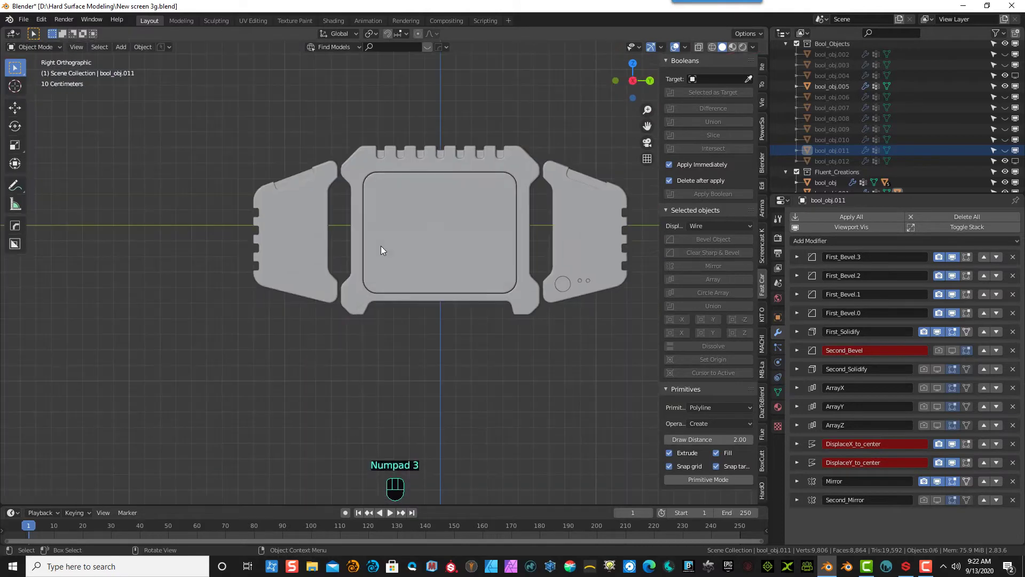
scroll(422, 185, "up", 2)
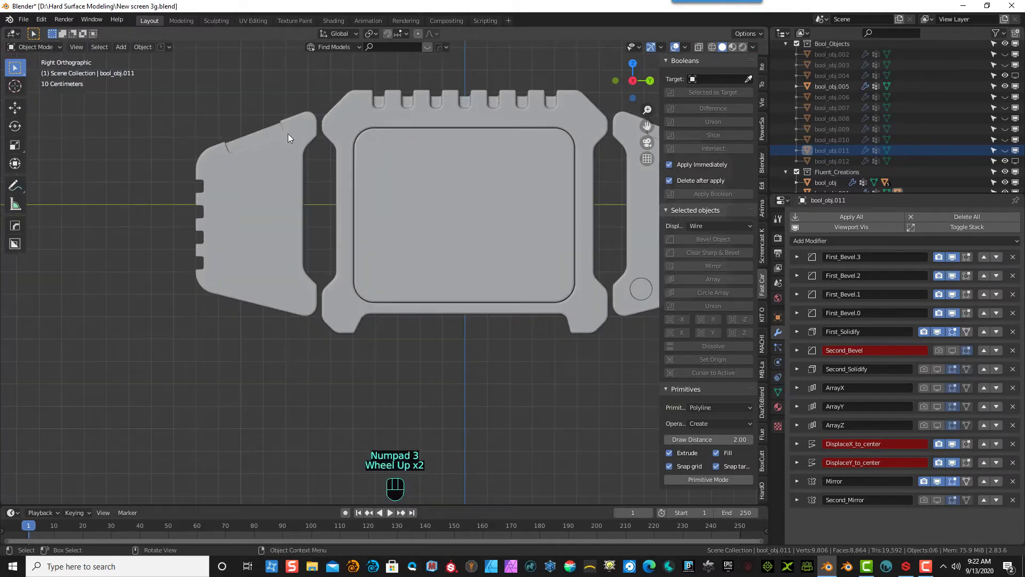
scroll(249, 139, "up", 3)
scroll(180, 95, "down", 2)
left_click(179, 95)
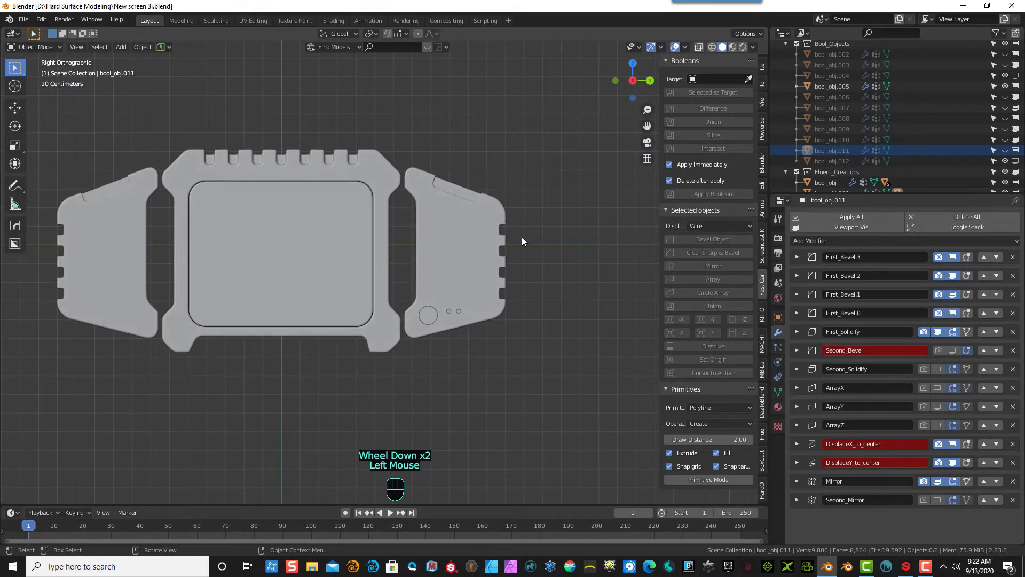
- Slice a tall rectangle with Fluent into the face of the side plate that carries the three circles, above those circles
scroll(522, 242, "up", 3)
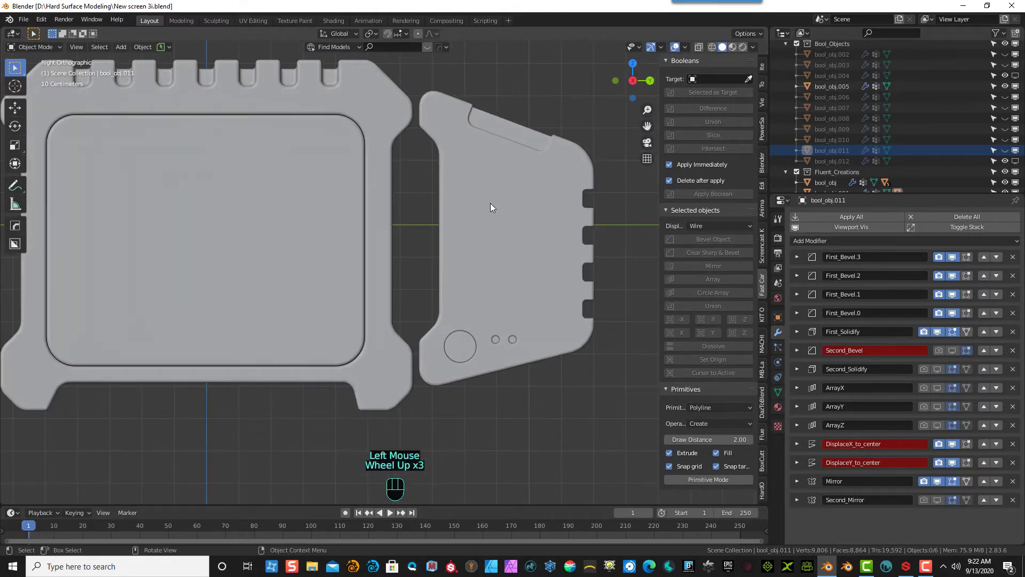
left_click(503, 209)
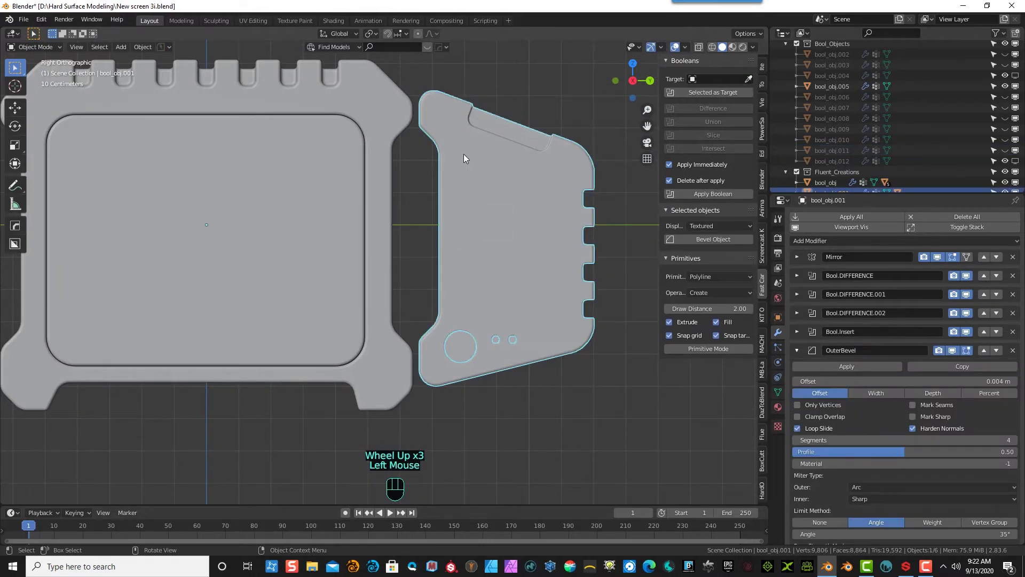
key("f")
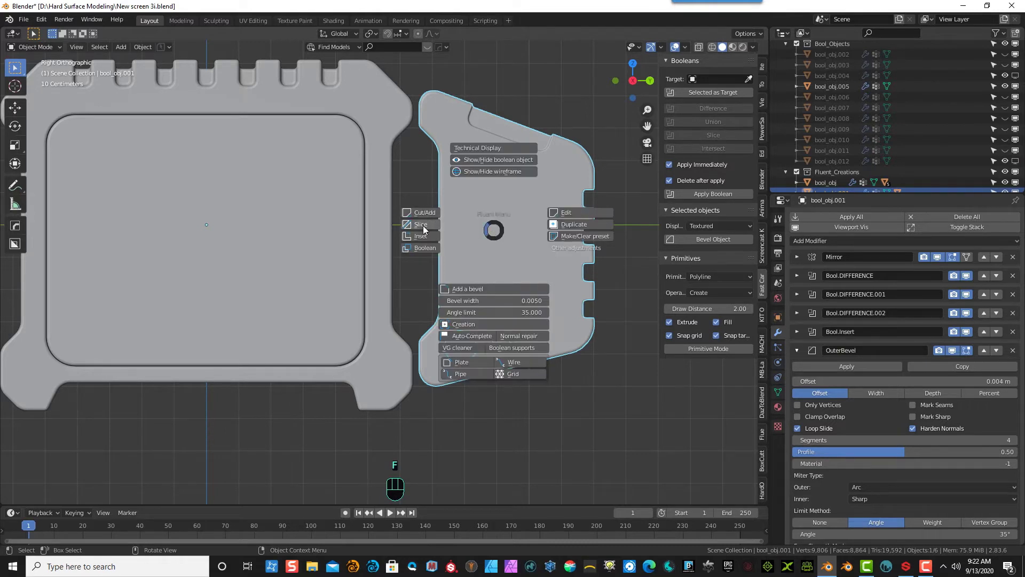
left_click(423, 225)
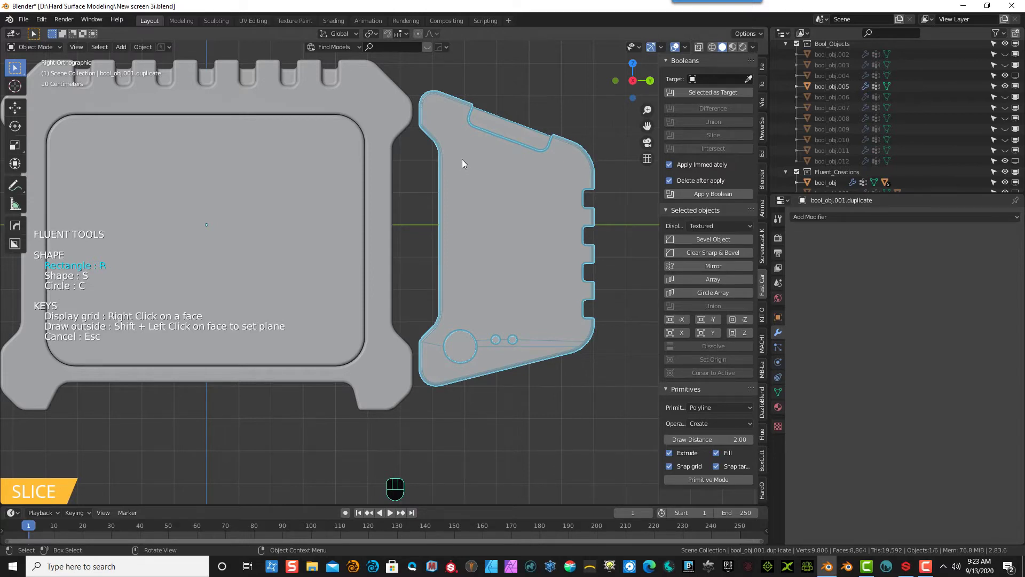
mouse_move(462, 159)
left_mouse_down()
mouse_move(477, 284)
mouse_move(537, 299)
mouse_move(565, 320)
left_mouse_up()
left_click(566, 332)
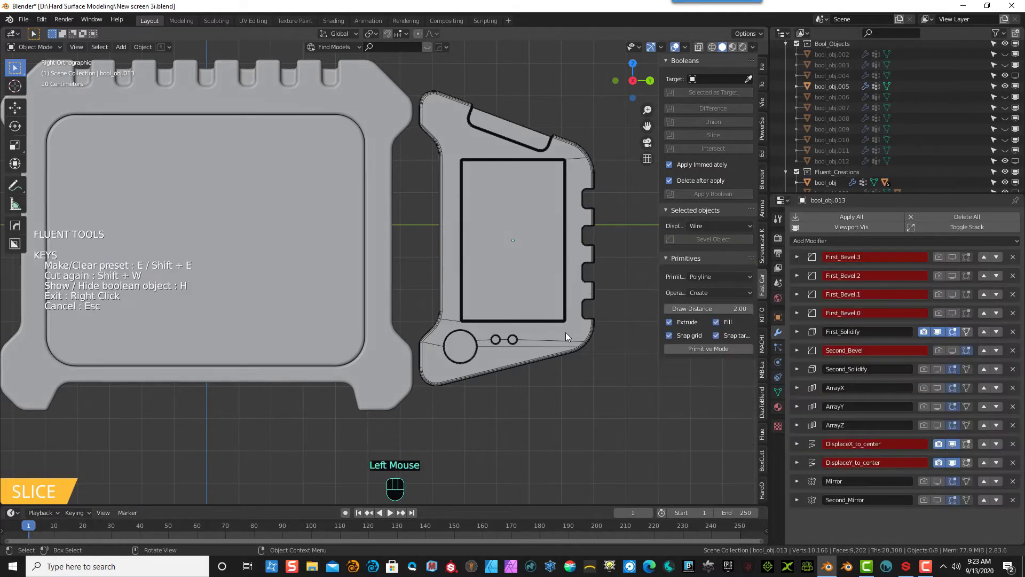
- Shorten the rectangular cutter's Solidify depth so it extends only slightly beyond the side plate
middle_click_drag(566, 332, 590, 377)
scroll(586, 367, "down", 3)
scroll(586, 367, "down", 2)
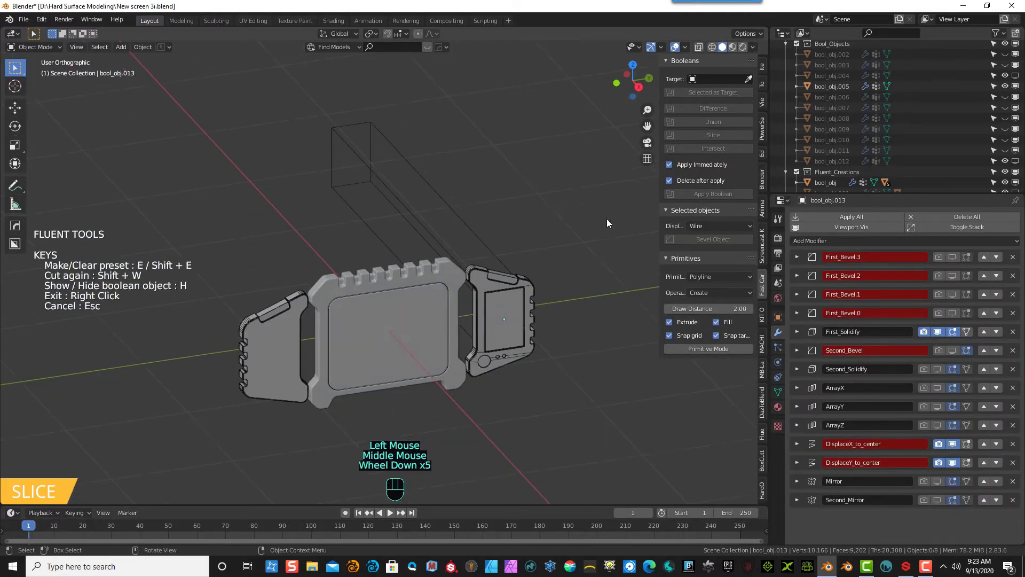
left_click(456, 231)
left_click(515, 168)
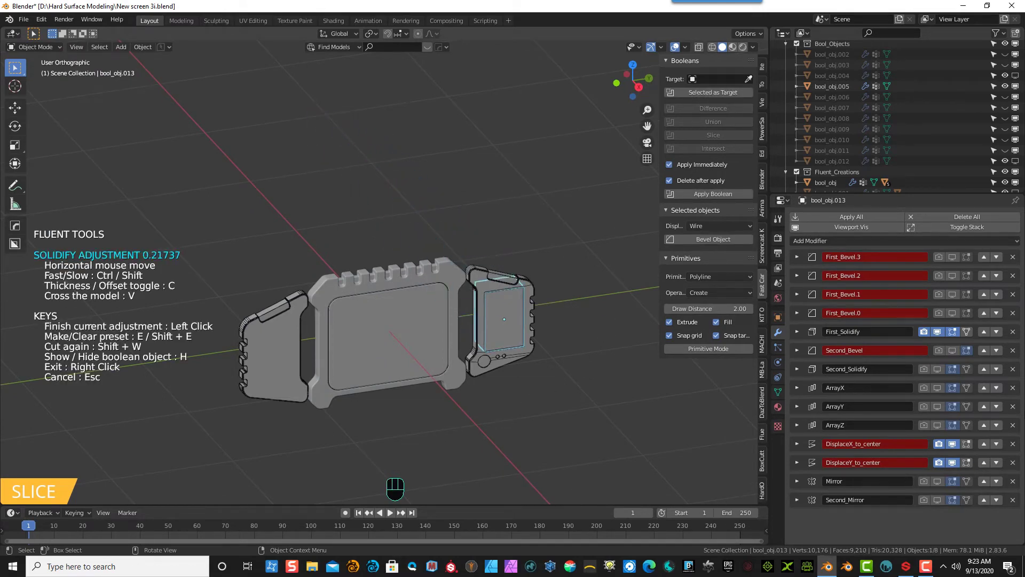
left_click(689, 433)
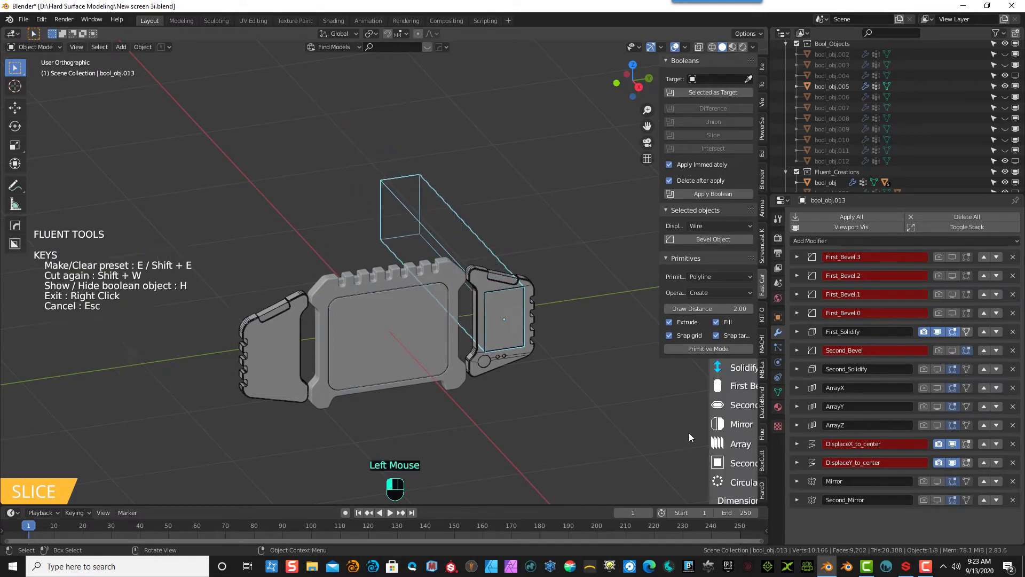
left_click(251, 236)
left_click(319, 170)
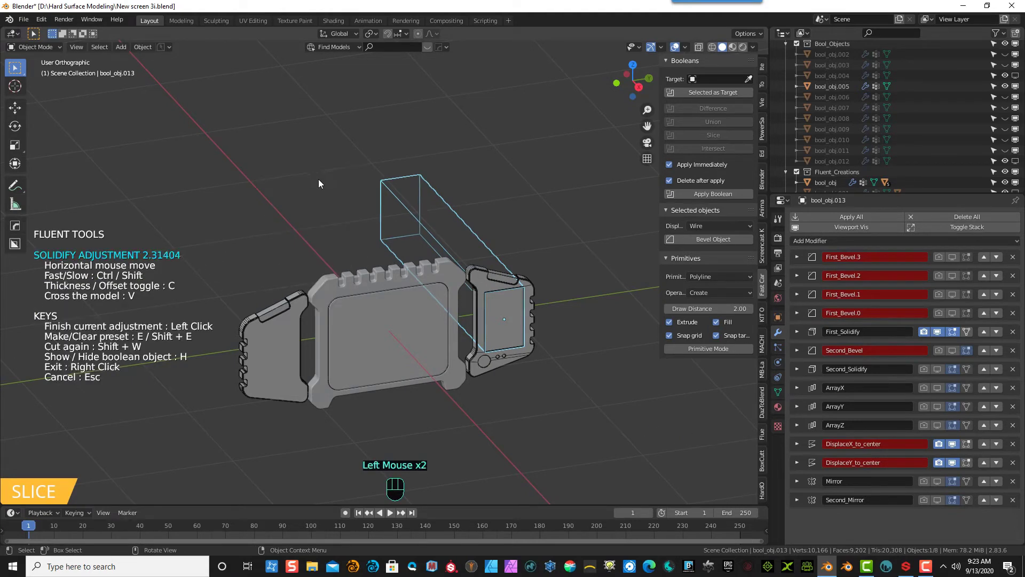
left_click(679, 442)
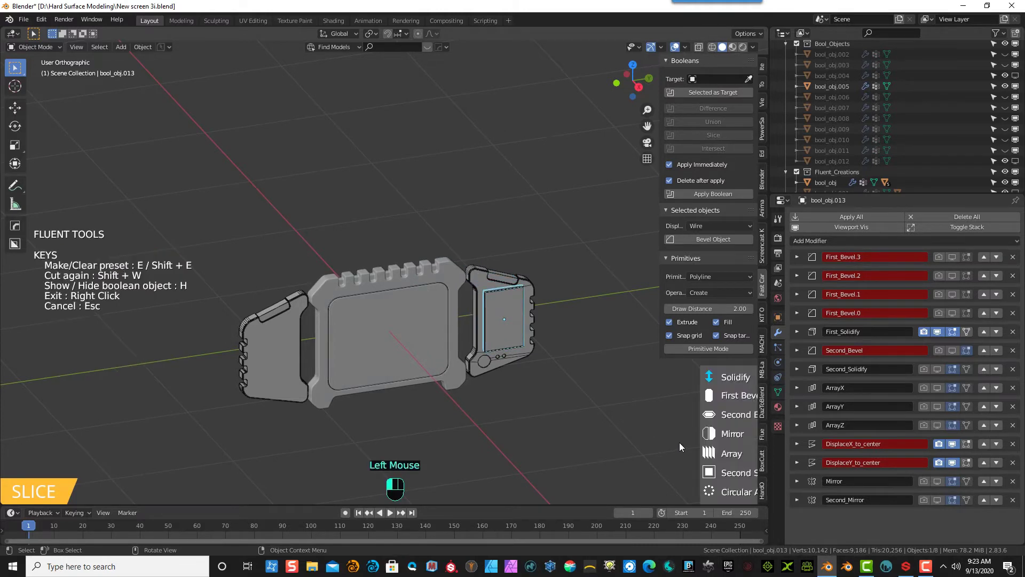
- Round the four corners of the rectangular slice with a small First Bevel
middle_click_drag(560, 402, 559, 370)
scroll(566, 377, "up", 3)
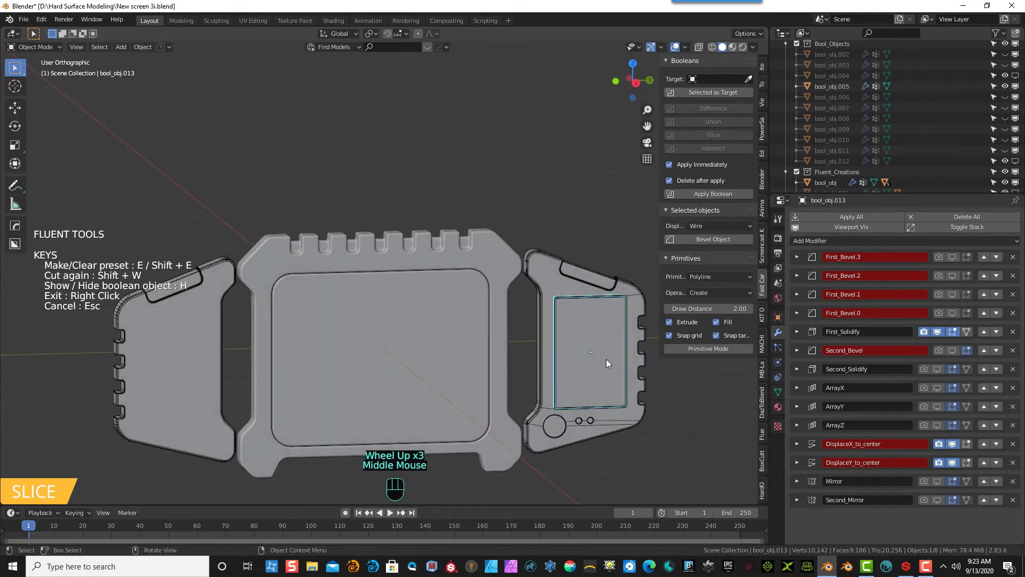
left_click(614, 335)
left_click(634, 318)
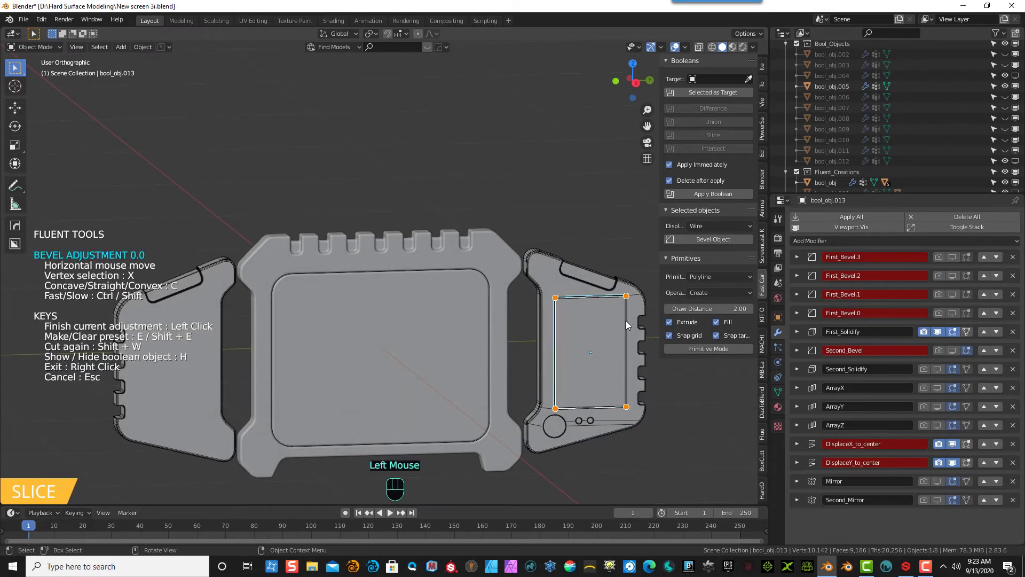
left_click(646, 379)
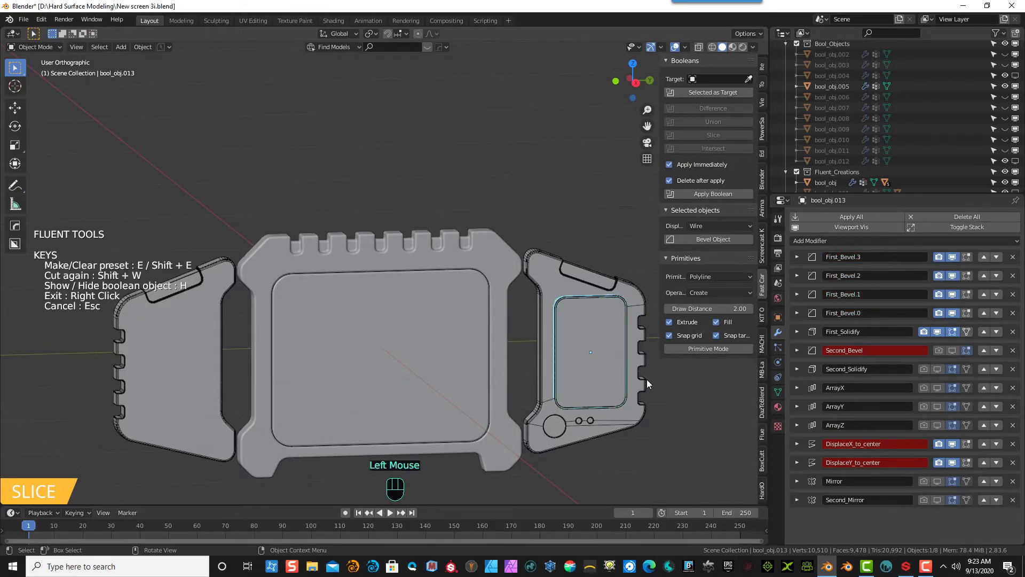
- Mirror the rounded rectangular slice across the screen onto the opposite side plate
scroll(622, 345, "up", 2)
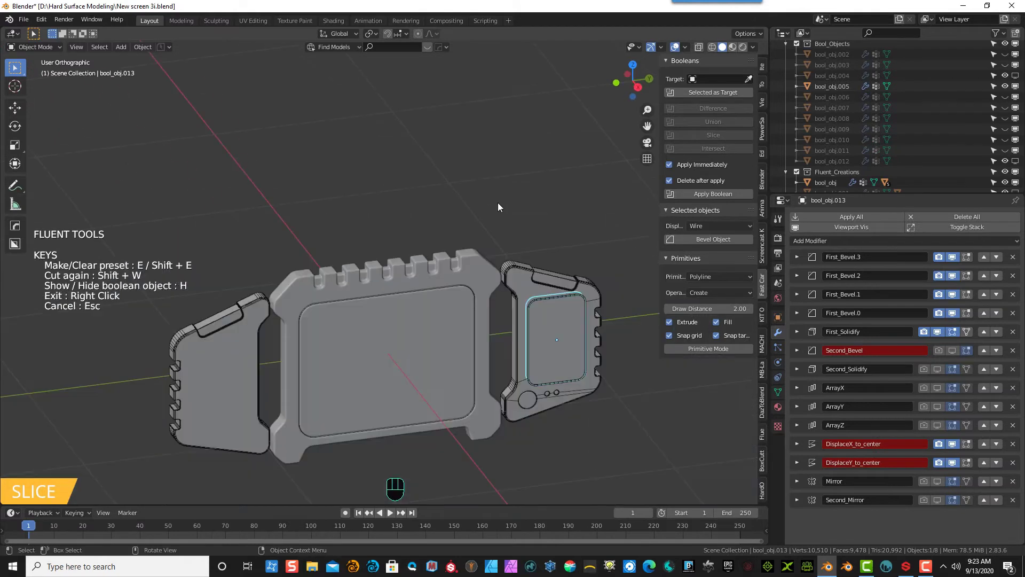
left_click(556, 355)
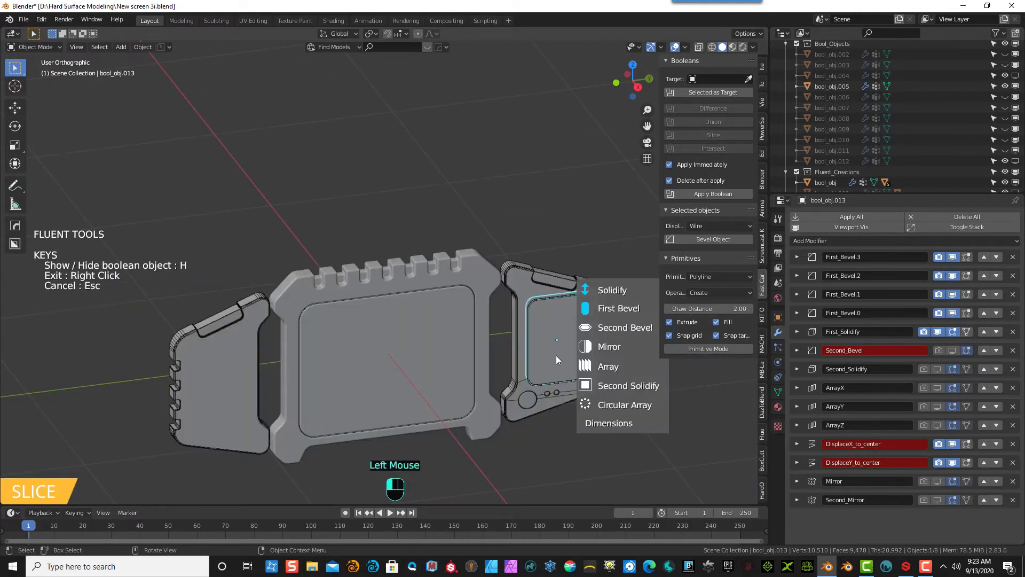
left_click(614, 346)
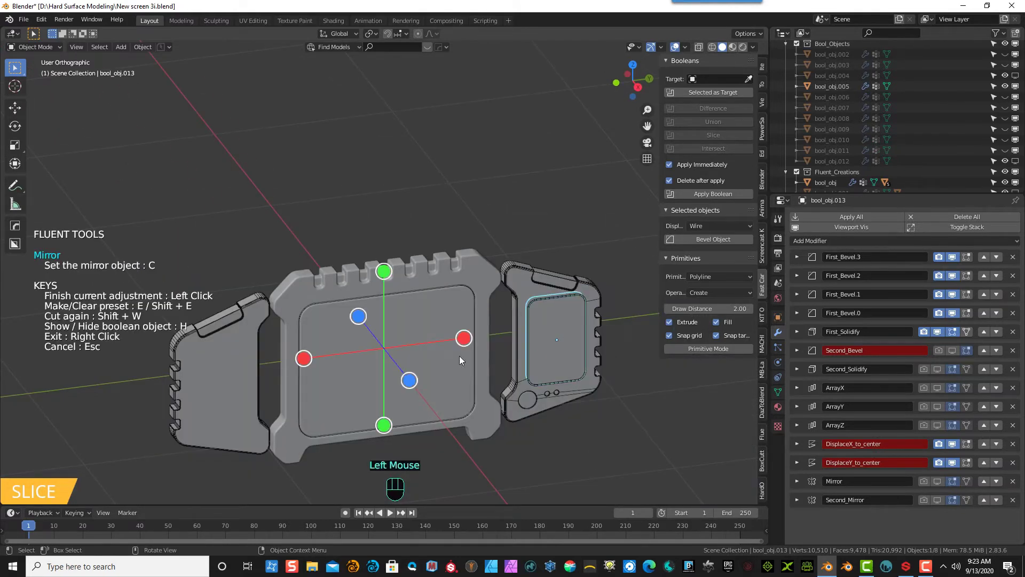
left_click(303, 358)
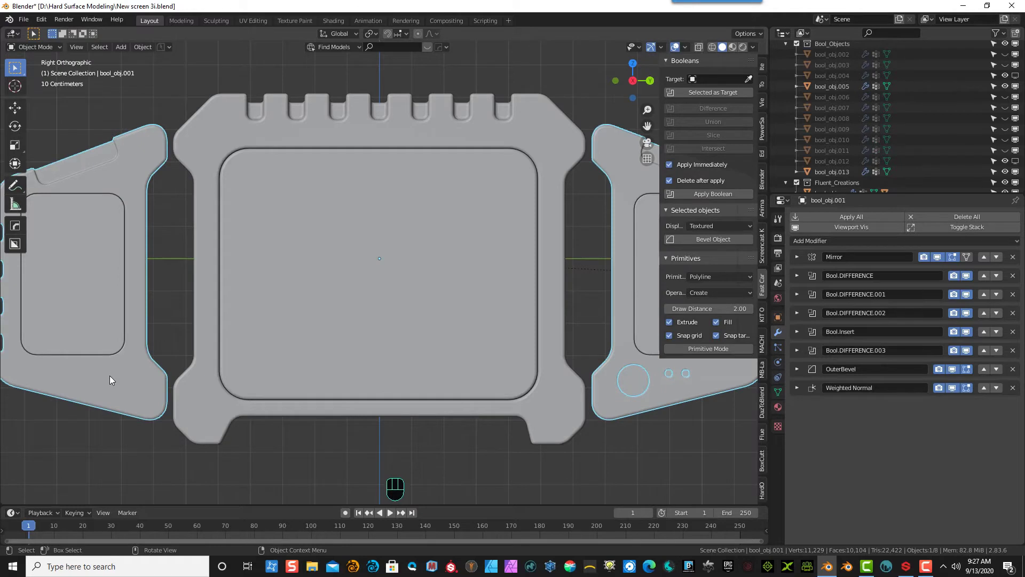
- Slice a narrow horizontal slot into the side plate without the circles, just below its rounded rectangular panel
key("f")
left_click(36, 371)
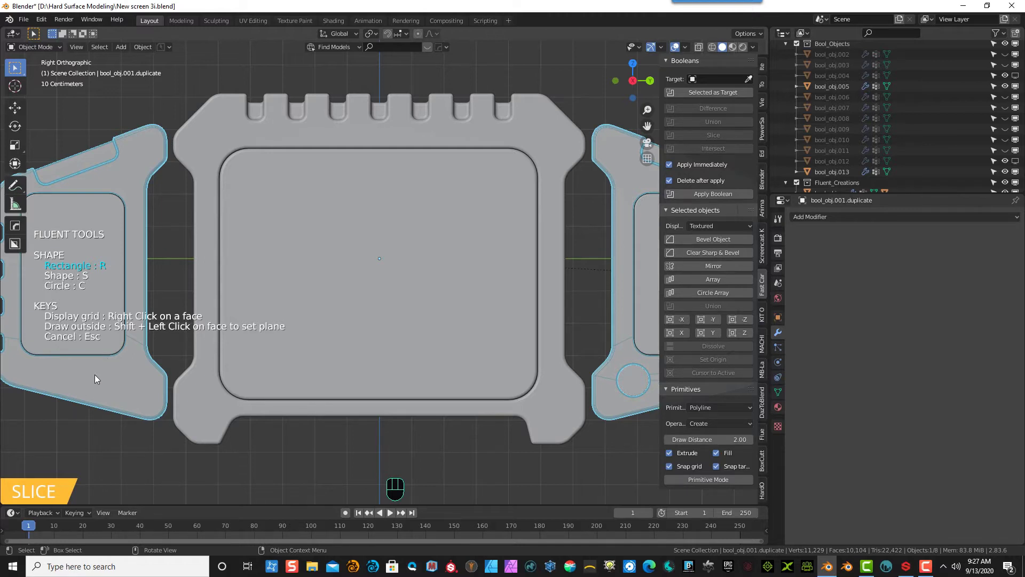
left_click(39, 362)
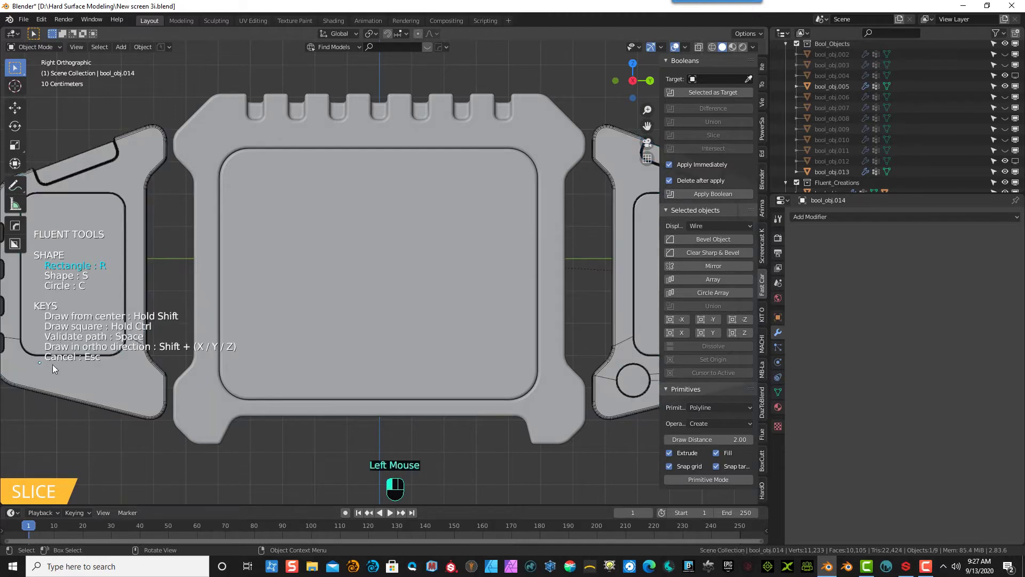
left_click(107, 369)
- Round the corners of the narrow slot with a First Bevel of 0.002
middle_click_drag(108, 370, 187, 390)
scroll(185, 407, "down", 3)
scroll(179, 409, "up", 1)
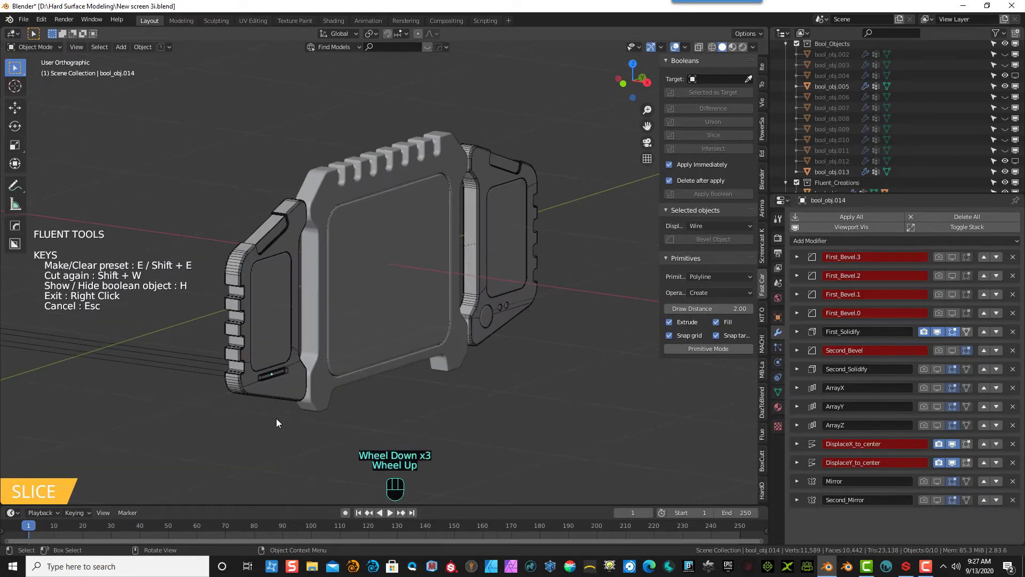
scroll(273, 419, "up", 3)
middle_click_drag(271, 418, 134, 410)
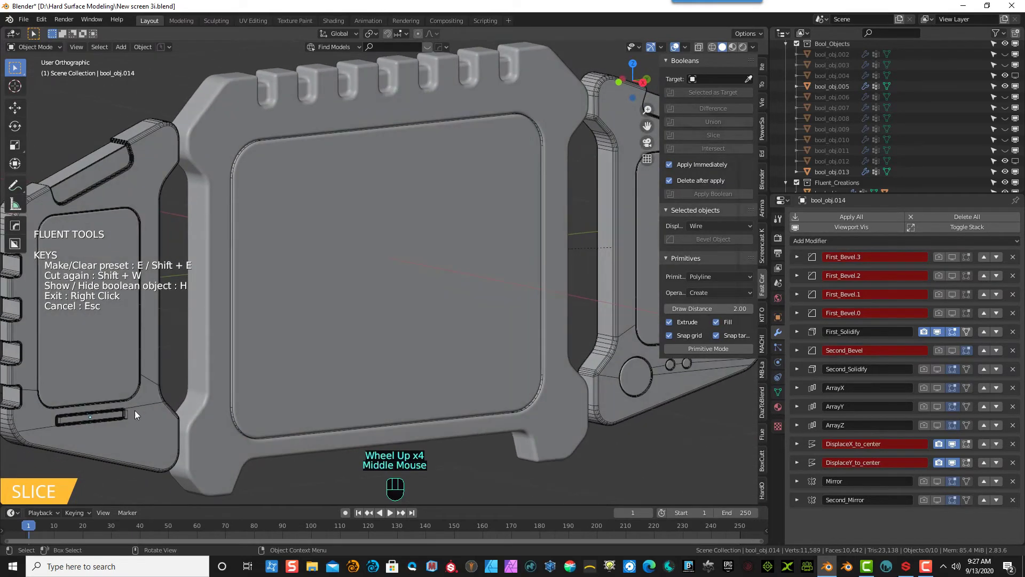
left_click(134, 410)
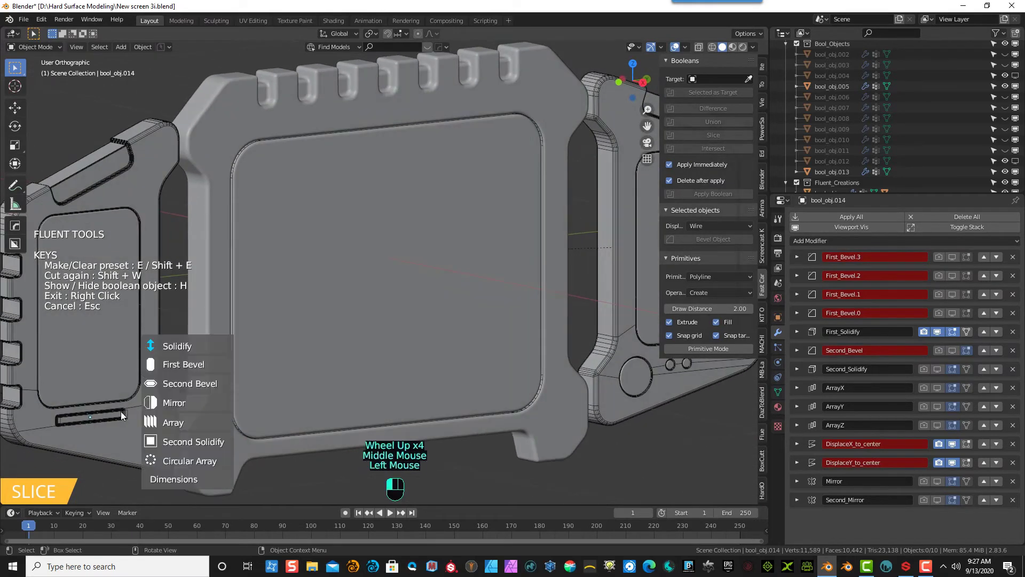
left_click(166, 364)
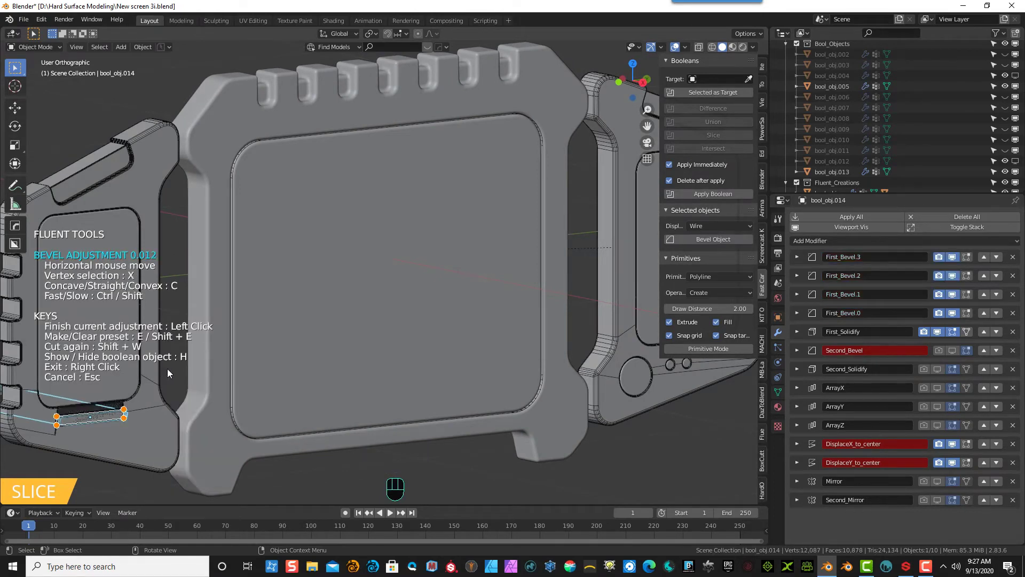
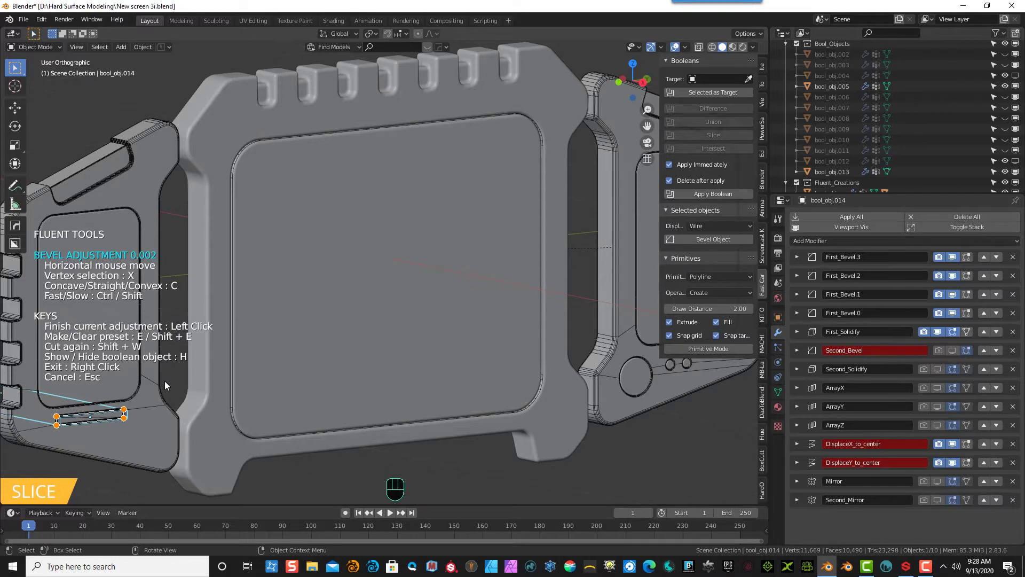
left_click(165, 380)
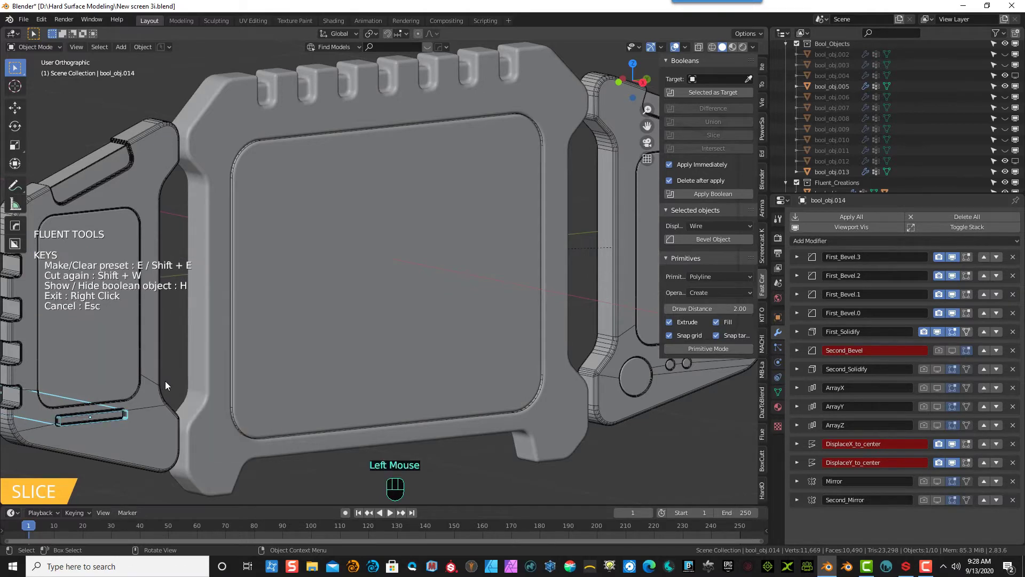
- Shorten the slot cutter by reducing its Solidify depth to about 0.94
middle_click_drag(153, 395, 201, 425)
scroll(155, 380, "up", 2)
scroll(174, 409, "down", 8)
scroll(186, 339, "down", 4)
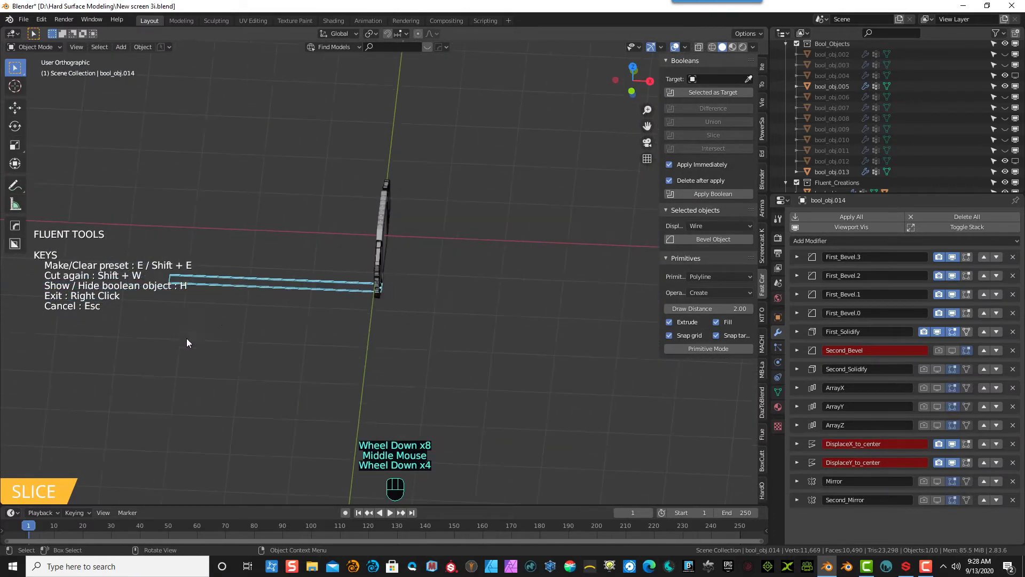
left_click(206, 281)
left_click(261, 217)
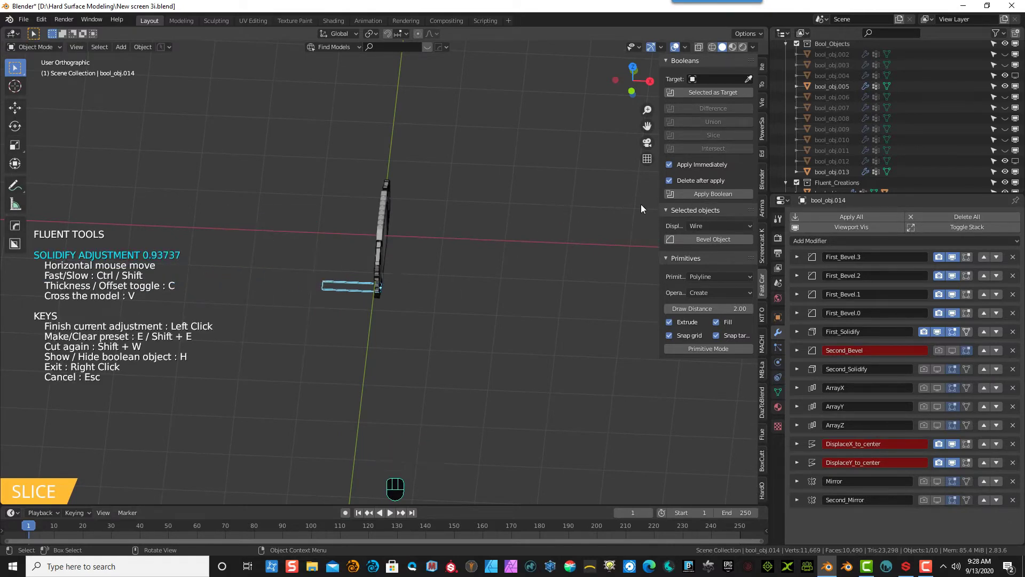
left_click(534, 230)
- Reduce the slot cutter's Solidify depth to about 0.03 for a shallow cut in the side plate, and finish the slice
left_click(191, 322)
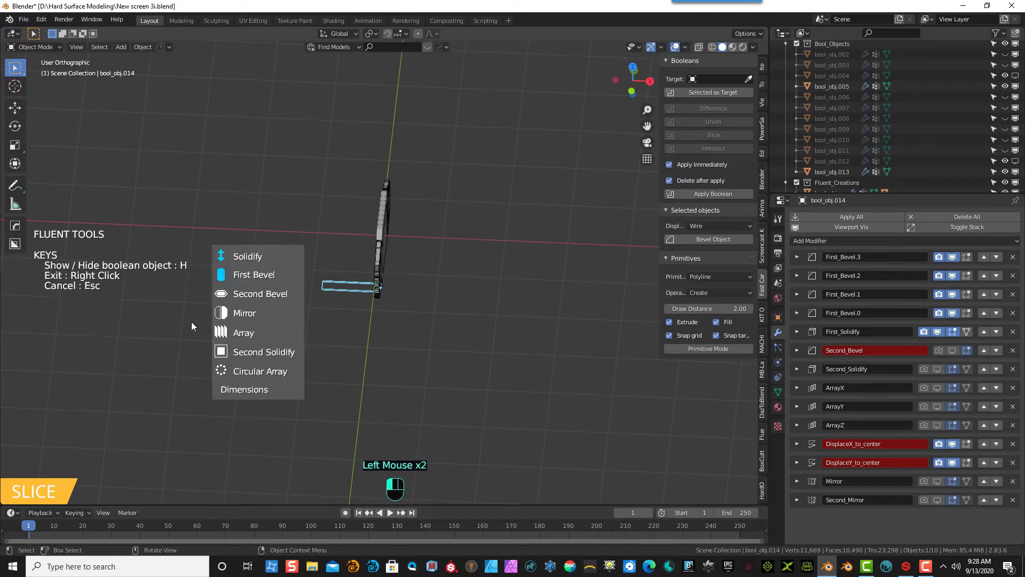
left_click(249, 258)
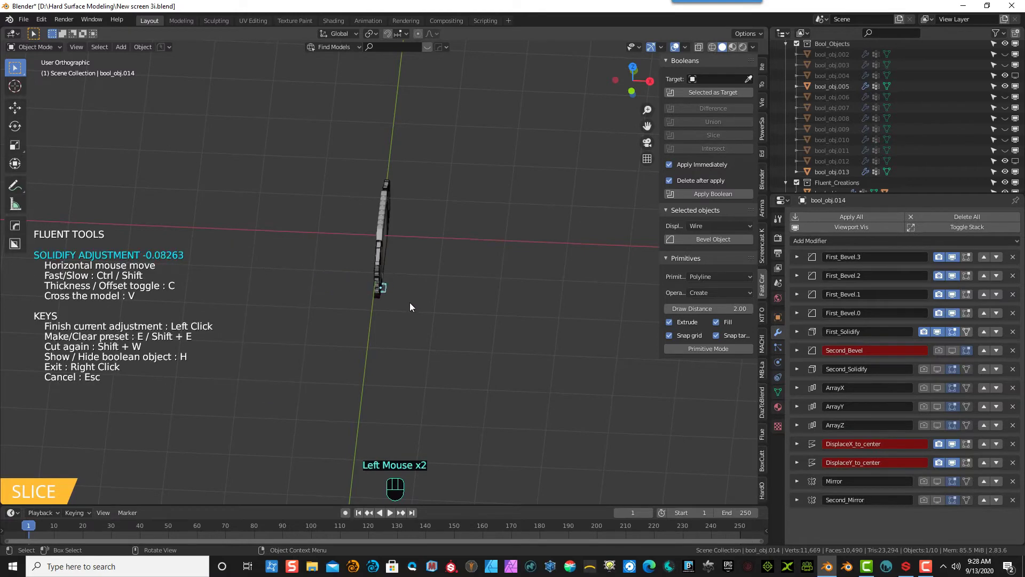
scroll(408, 303, "up", 7)
scroll(439, 353, "up", 1)
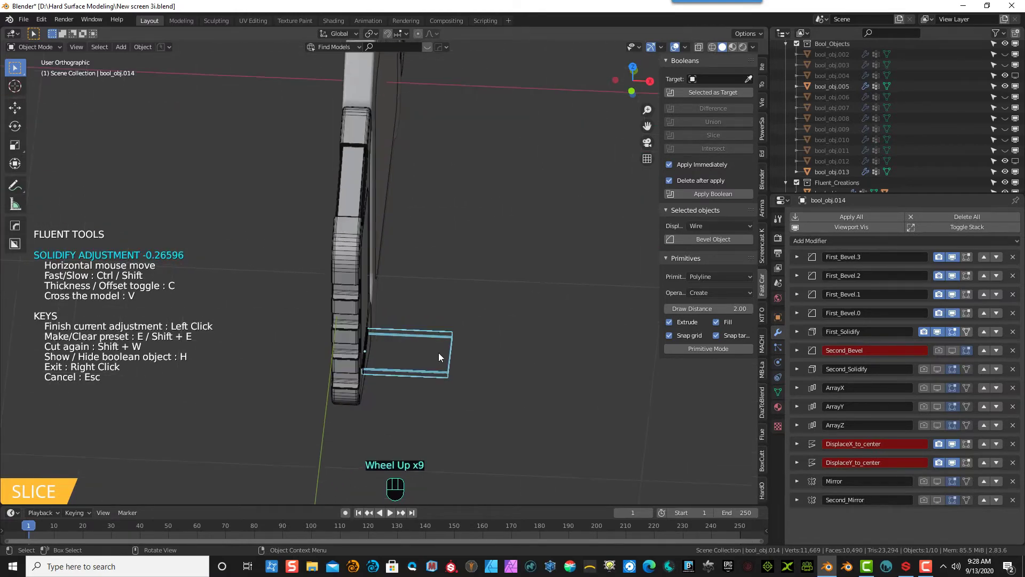
scroll(403, 331, "up", 1)
middle_click_drag(439, 353, 401, 331)
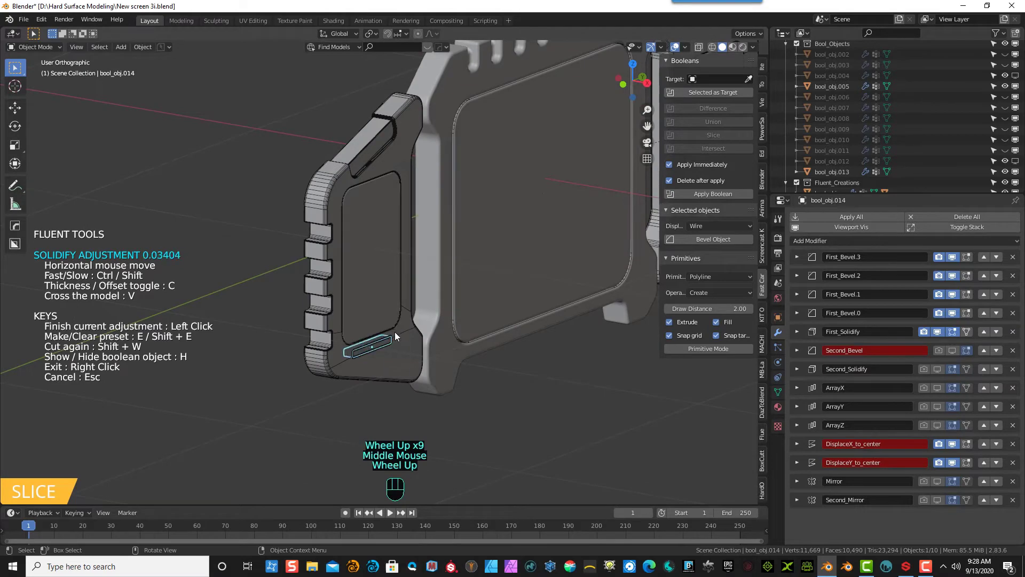
left_click(396, 332)
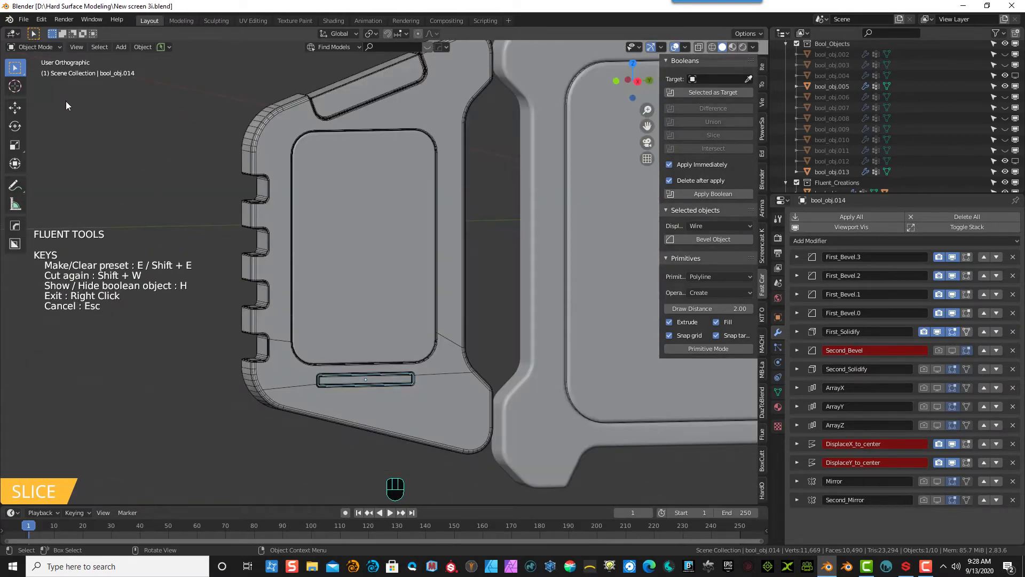
right_click(233, 194)
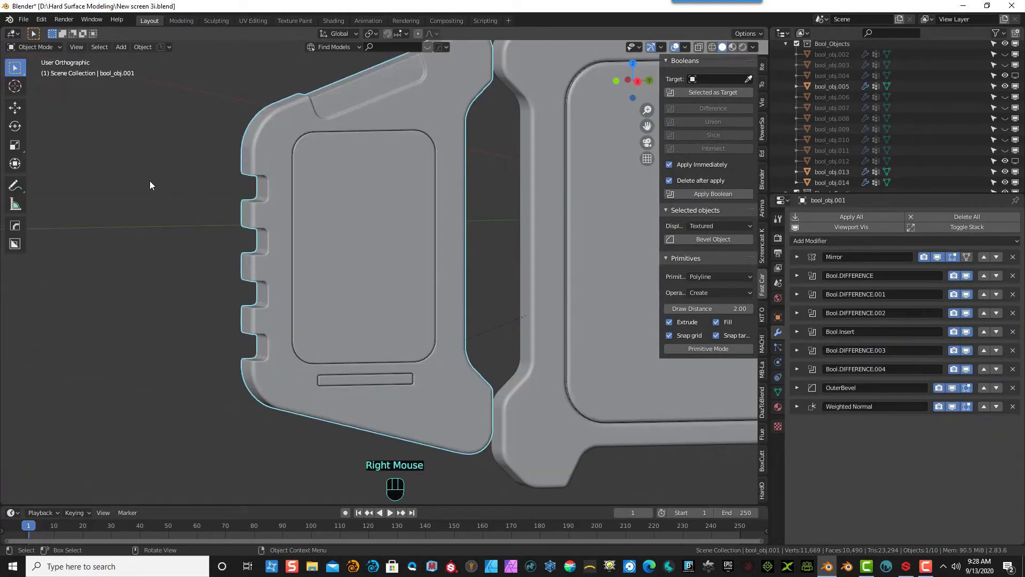
- Examine the large circular slice's Bool.INTERSECT modifier to identify its cutter object
scroll(237, 222, "down", 3)
middle_click_drag(262, 250, 236, 252)
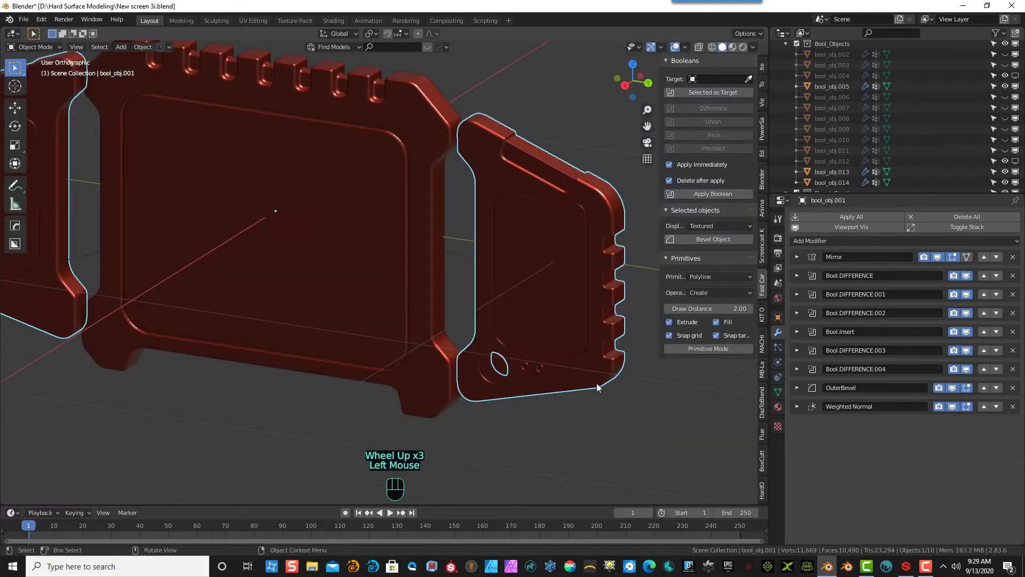
scroll(593, 384, "up", 1)
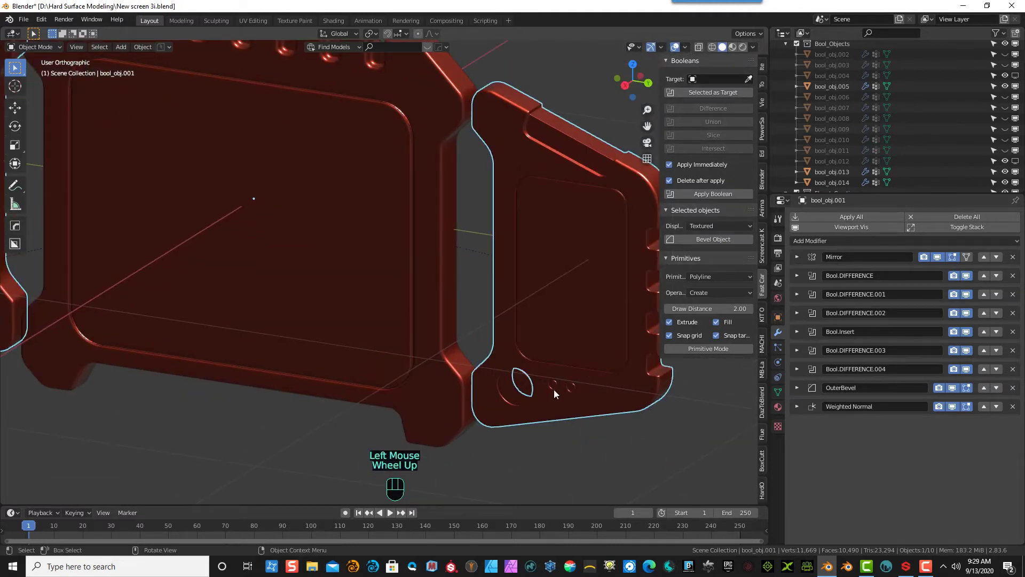
left_click(523, 394)
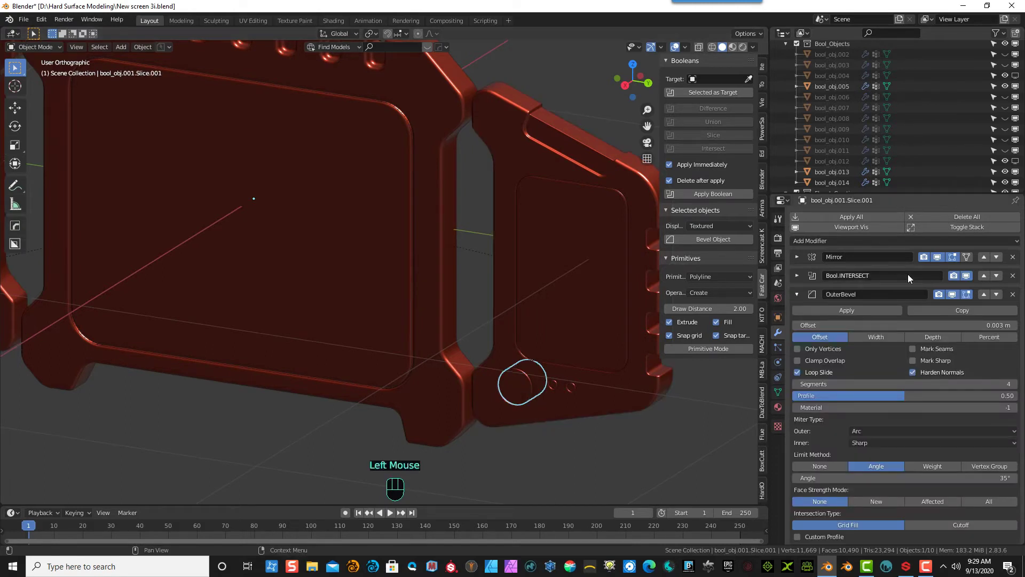
left_click(798, 294)
left_click(798, 275)
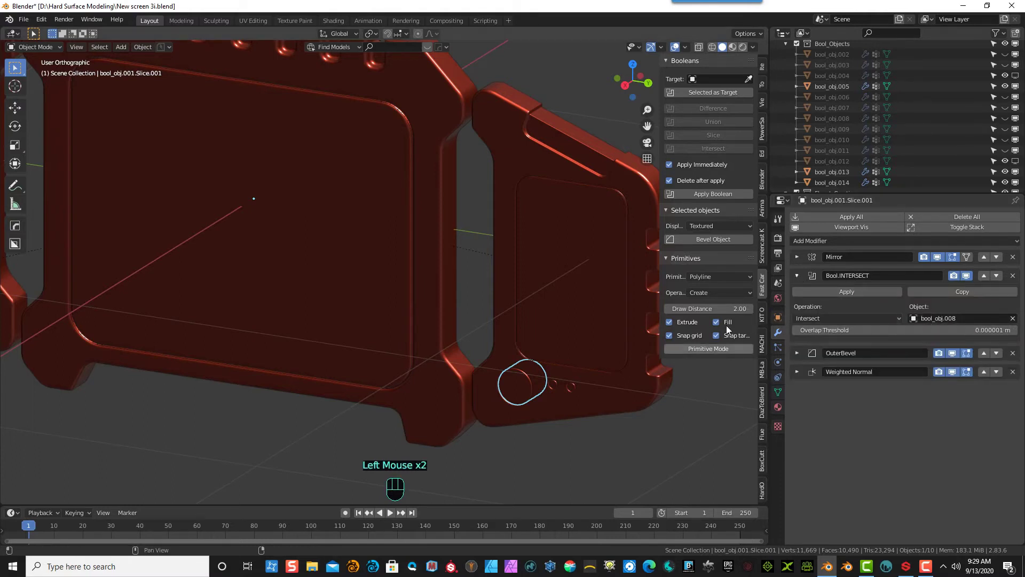
left_click(797, 277)
- Enlarge the object list and unhide the circle's cutter, bool_obj.008
left_click(531, 162)
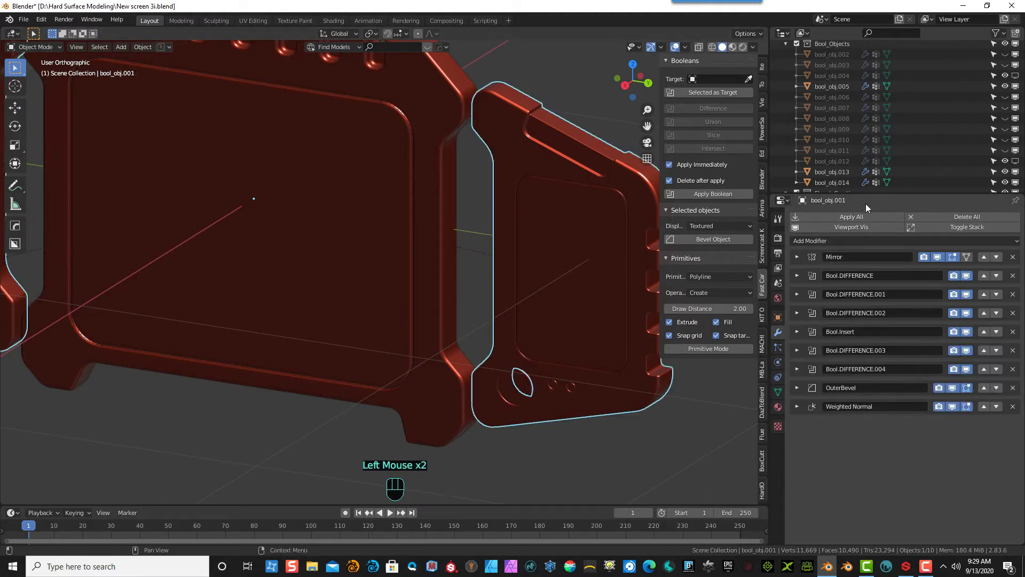
left_click_drag(866, 194, 854, 255)
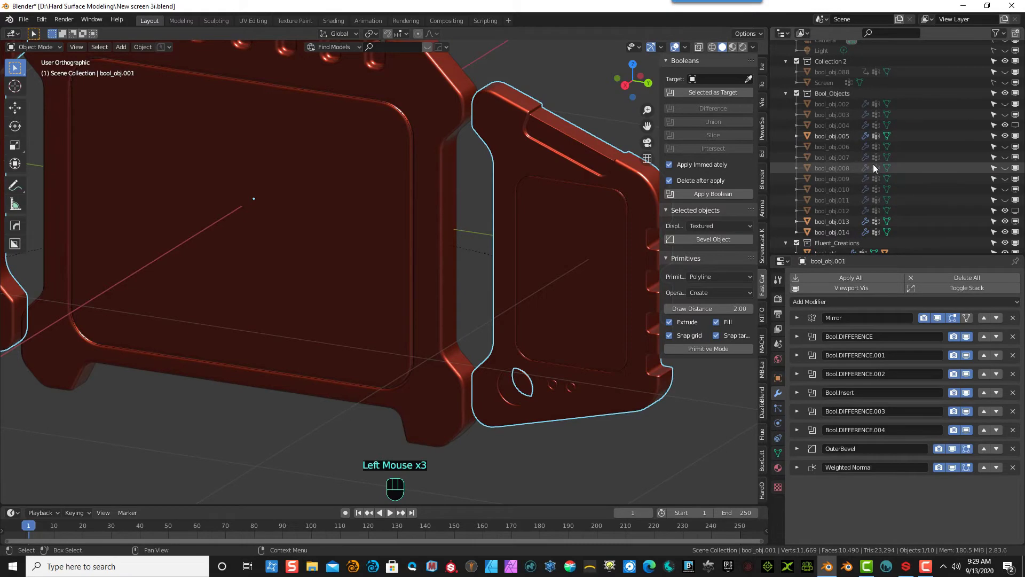
left_click(1005, 168)
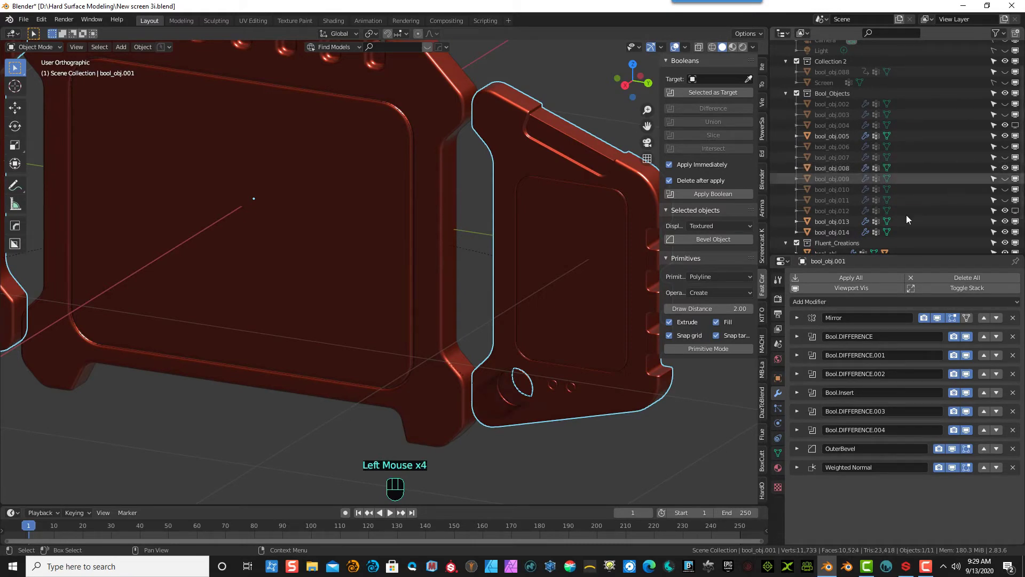
- Scale the long cylindrical cutter bool_obj.008 down along X in top view so it is only a short cylinder through the side plate
middle_click_drag(660, 406, 600, 408)
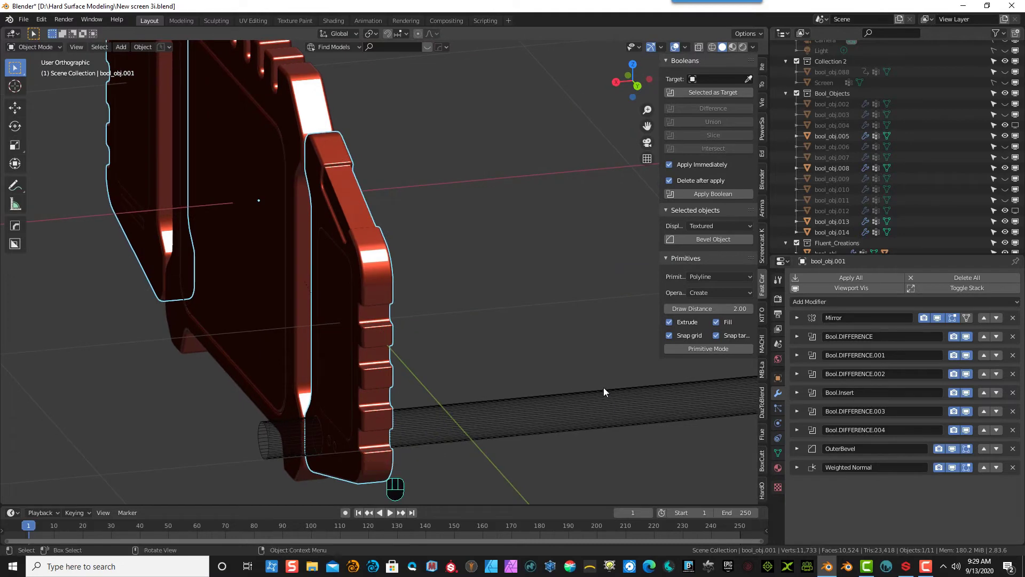
scroll(603, 392, "down", 3)
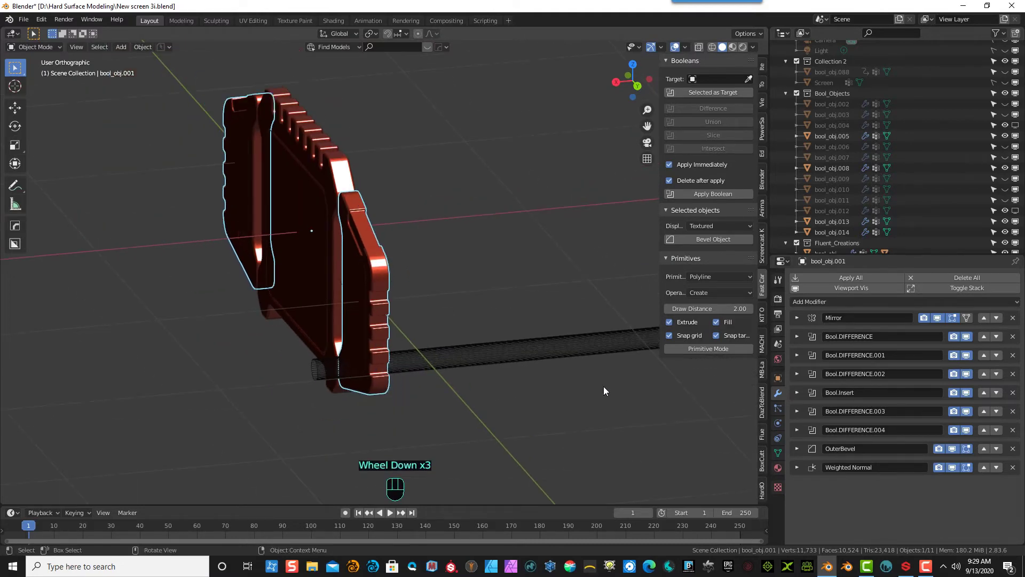
key("KP_7")
scroll(594, 375, "down", 3)
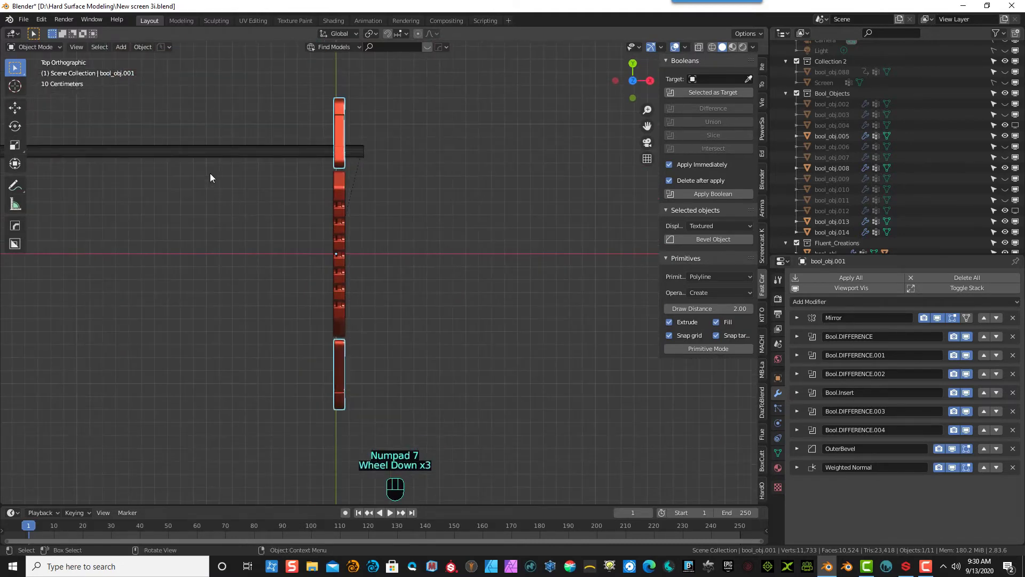
left_click(232, 158)
scroll(397, 178, "down", 2)
left_click(15, 145)
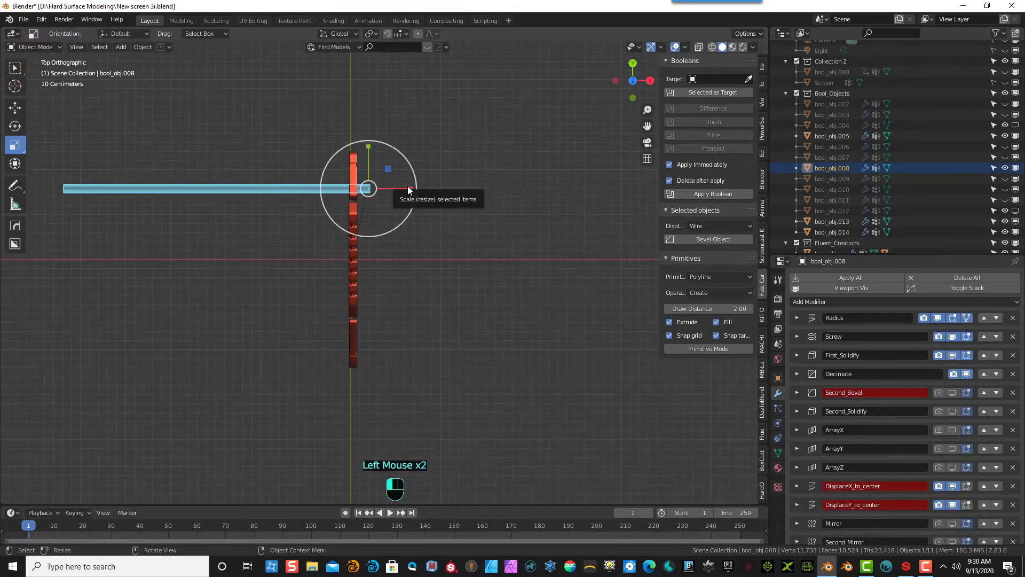
left_click_drag(410, 190, 376, 179)
- Move the shortened cylindrical cutter about 0.22 m along global X so its end sits just inside the side plate
scroll(374, 160, "up", 4)
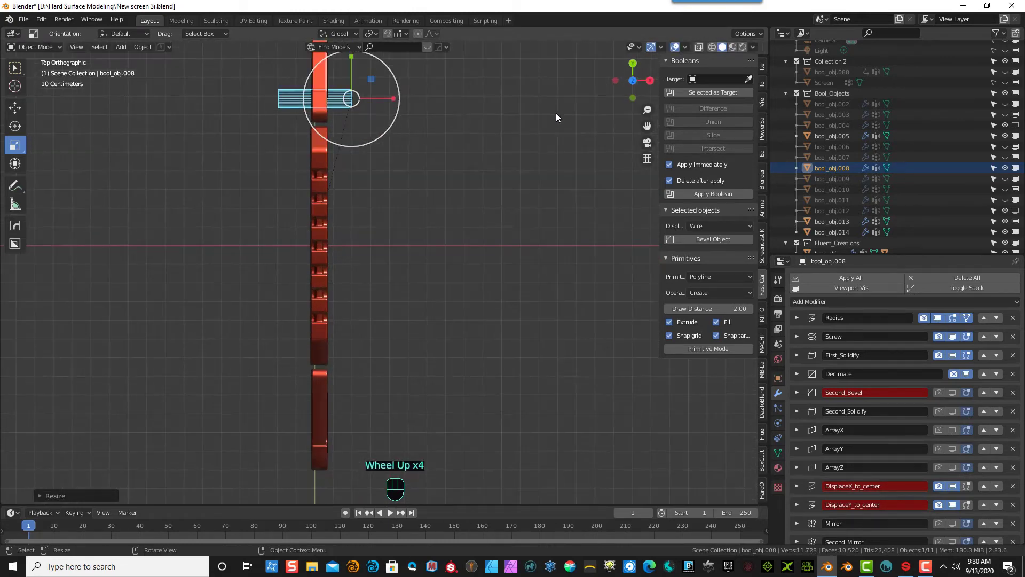
left_click_drag(647, 126, 624, 313)
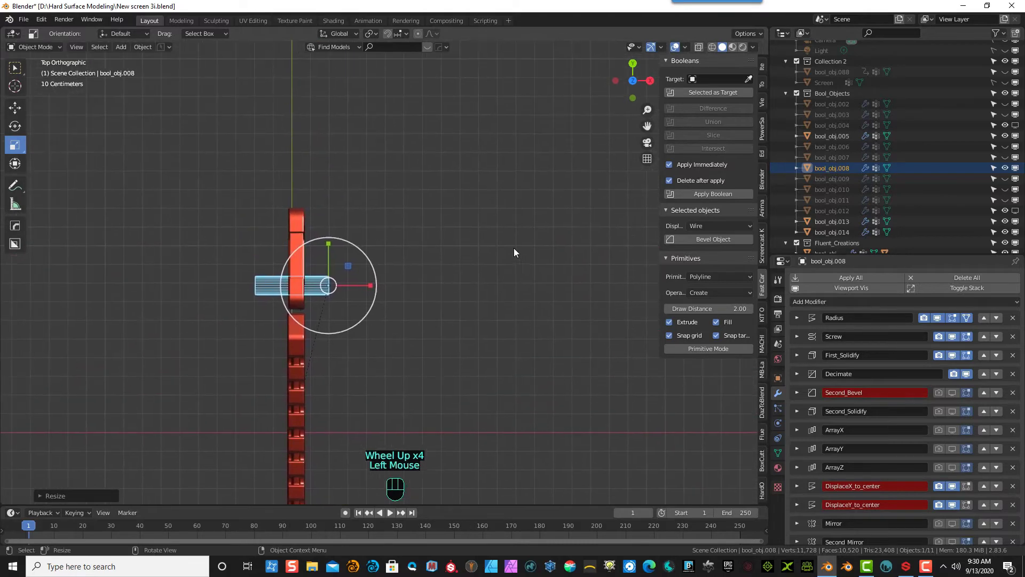
scroll(428, 287, "up", 4)
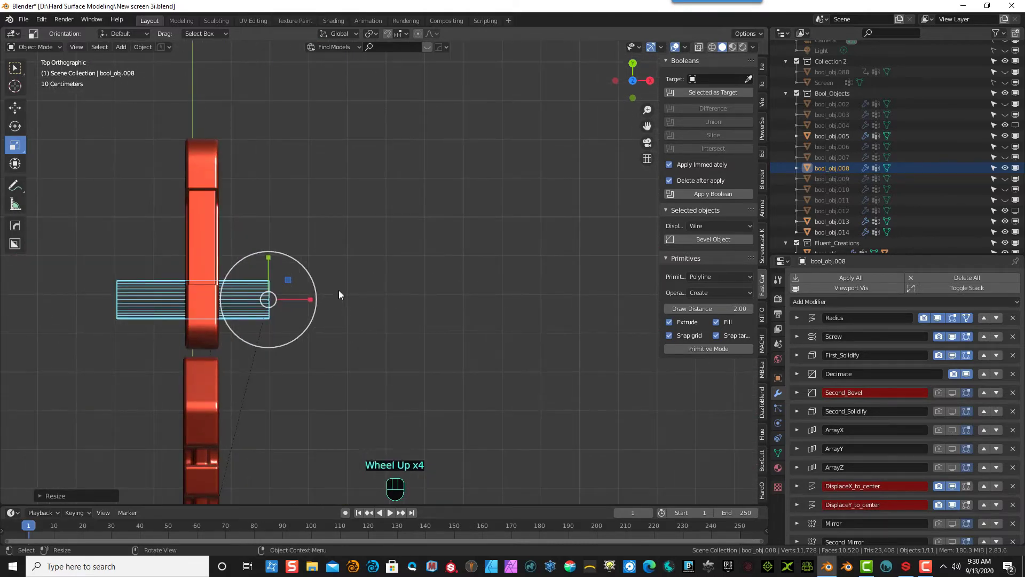
key("g")
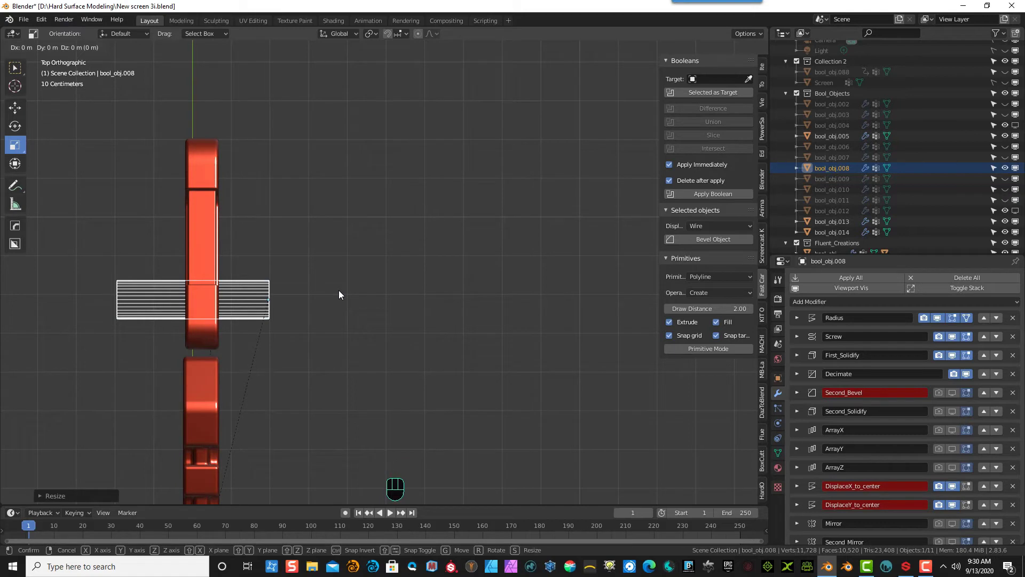
key("g")
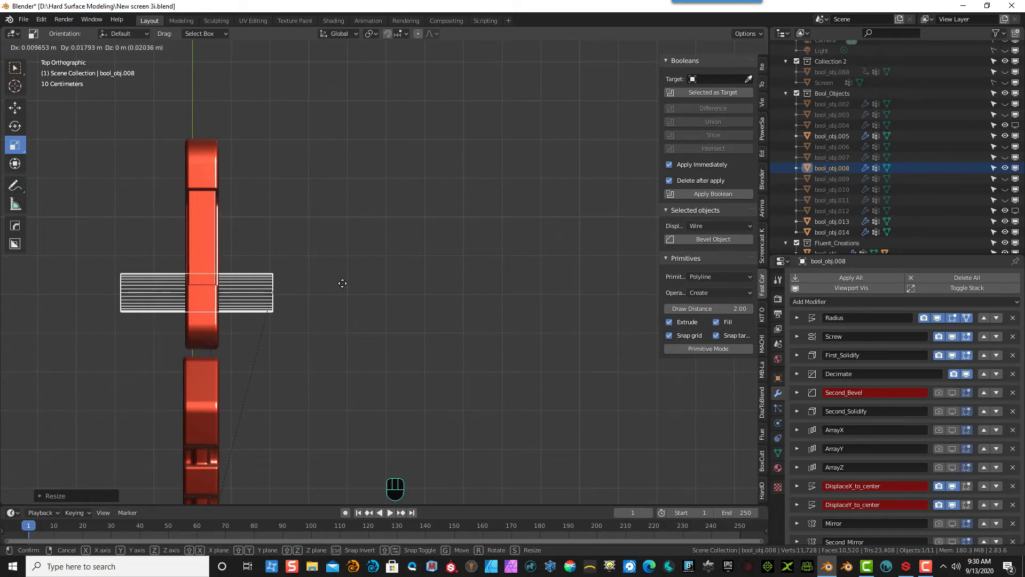
key("z")
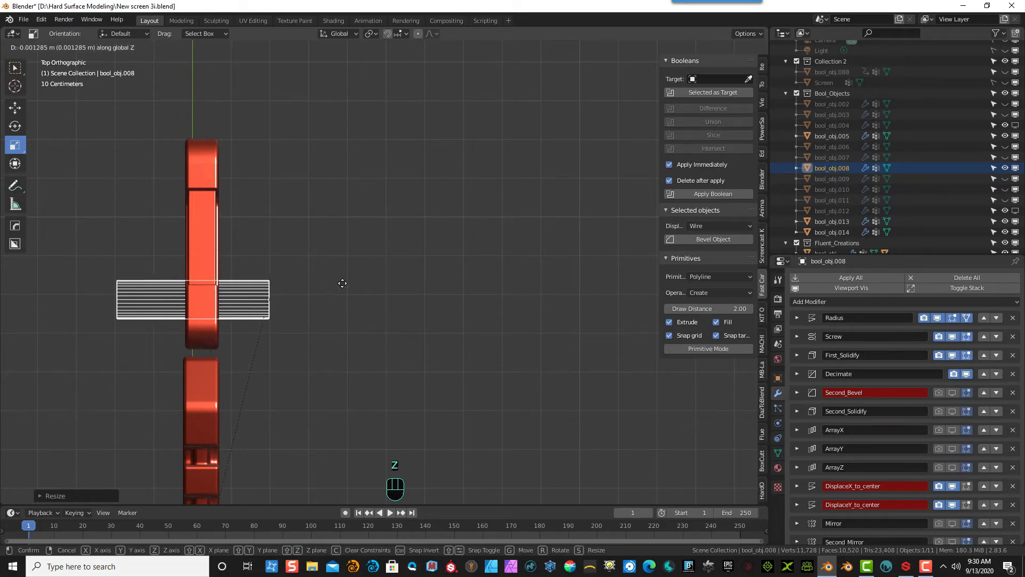
key("x")
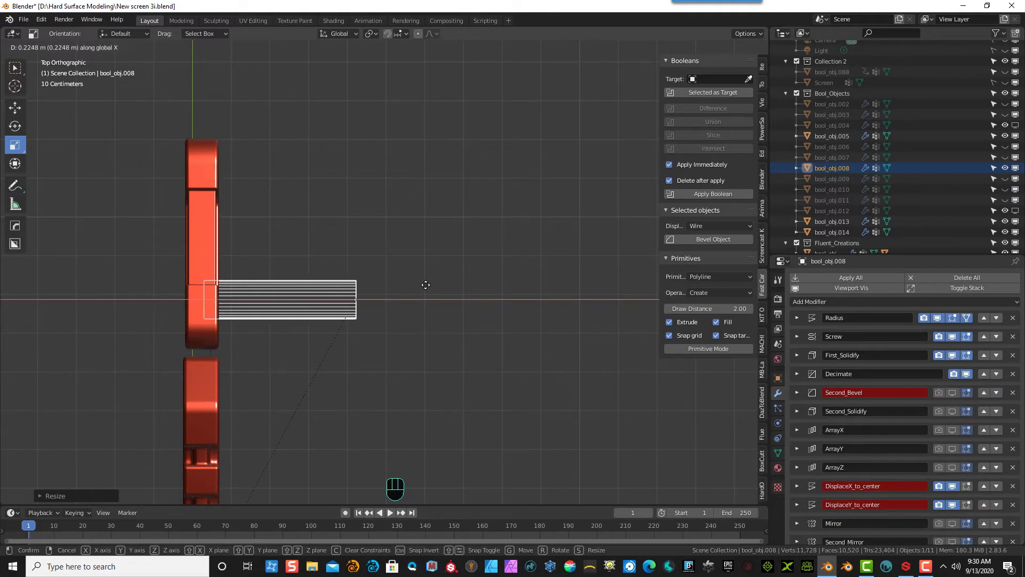
left_click(424, 286)
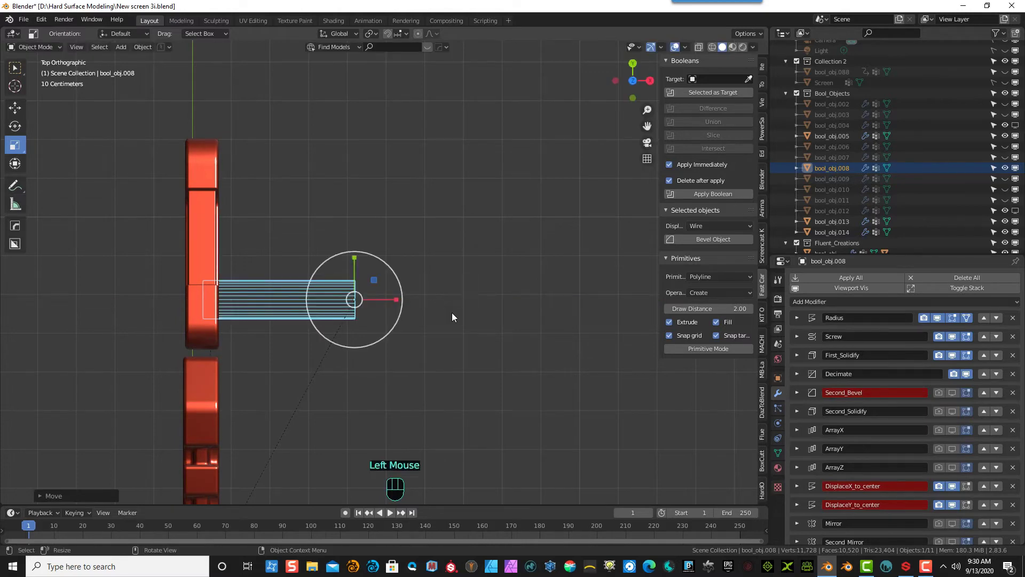
- Check the cylinder's fit against the circular recess and hide the cutter bool_obj.008
middle_click_drag(452, 254, 402, 235)
left_click(398, 237)
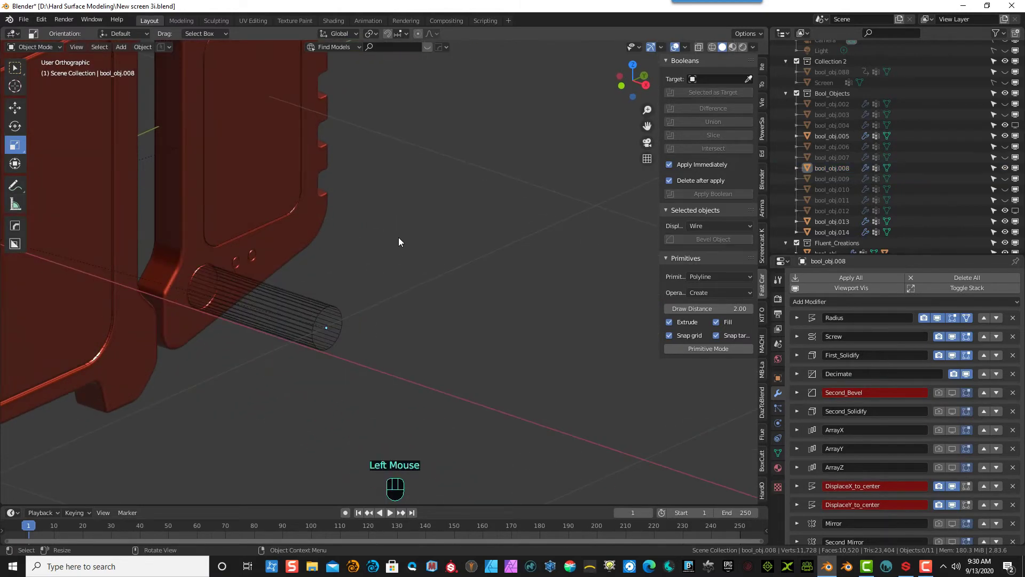
left_click(284, 317)
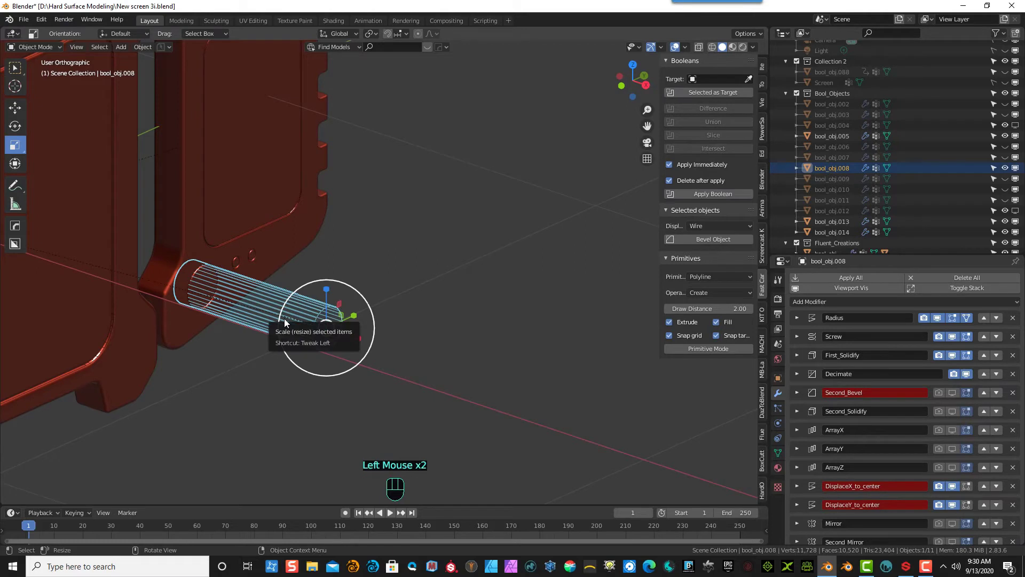
key("h")
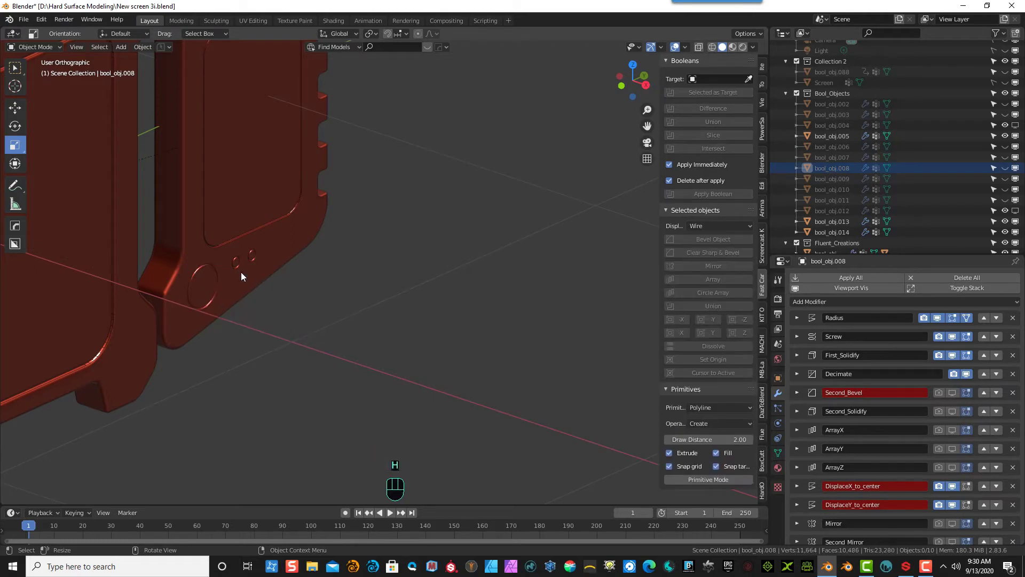
- Examine the modifiers of the two small circular slices, including the Bool.DIFFERENCE cutter object, and collapse their settings
left_click(237, 264)
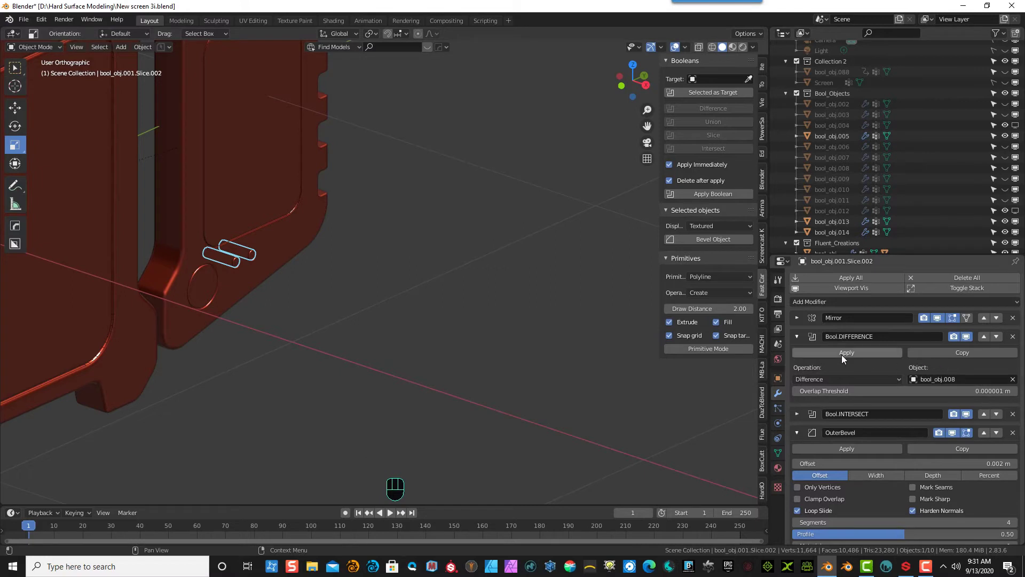
left_click(797, 336)
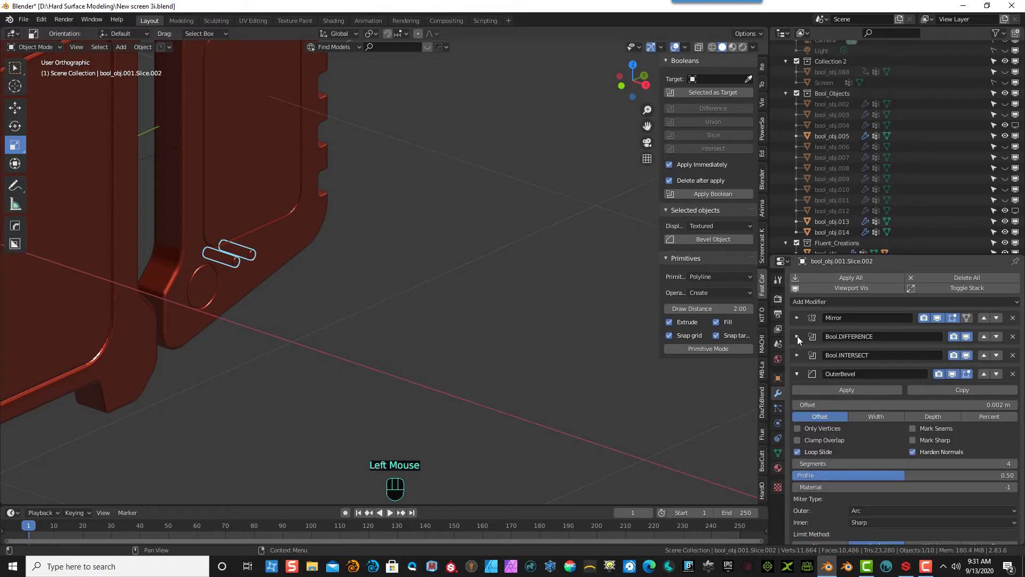
left_click(797, 373)
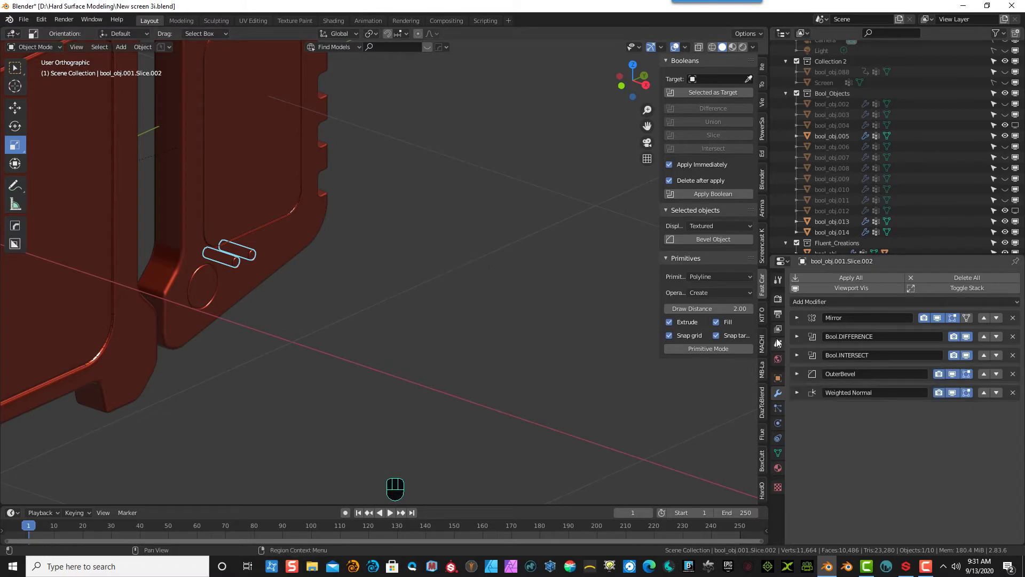
left_click(797, 336)
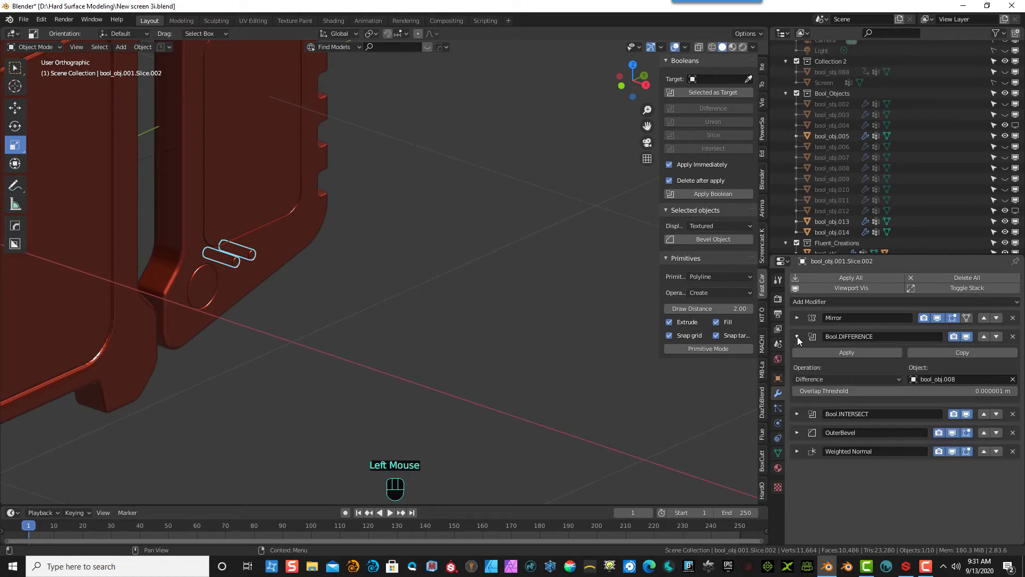
left_click(797, 337)
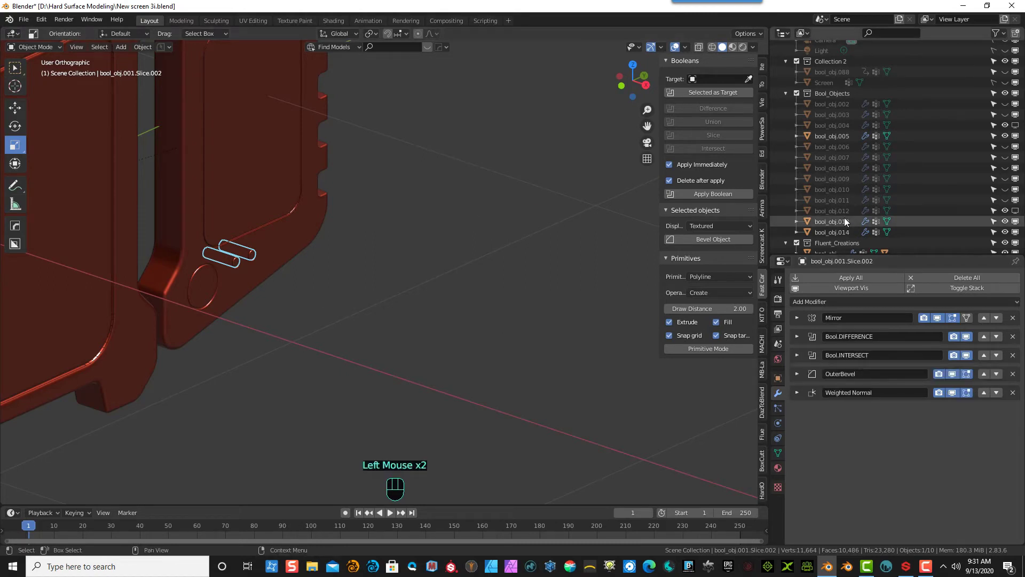
- Unhide the slot cutter bool_obj.009 and scale it down along X so only short stubs remain through the side plate
left_click(251, 254)
left_click(252, 255)
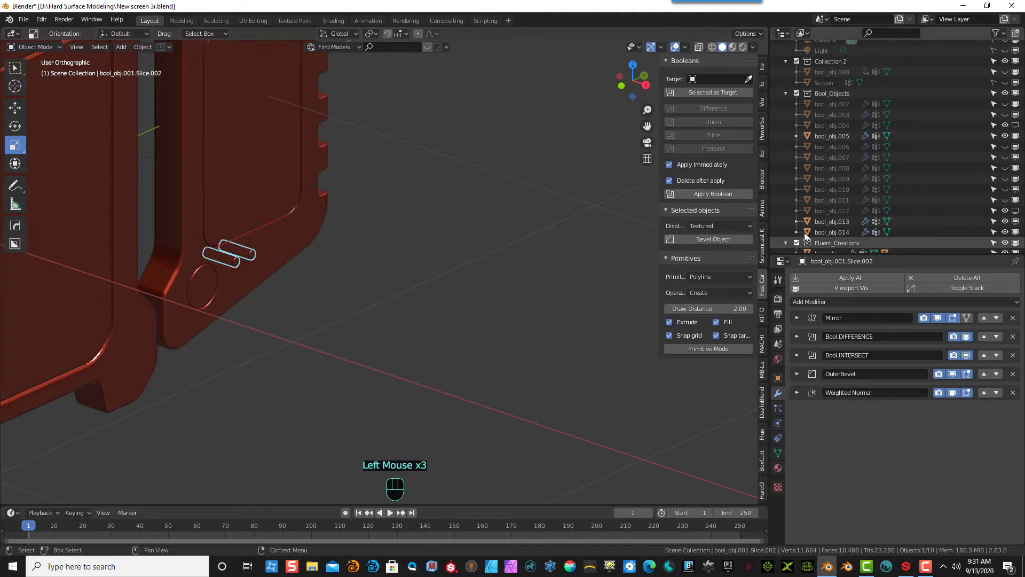
left_click(1005, 179)
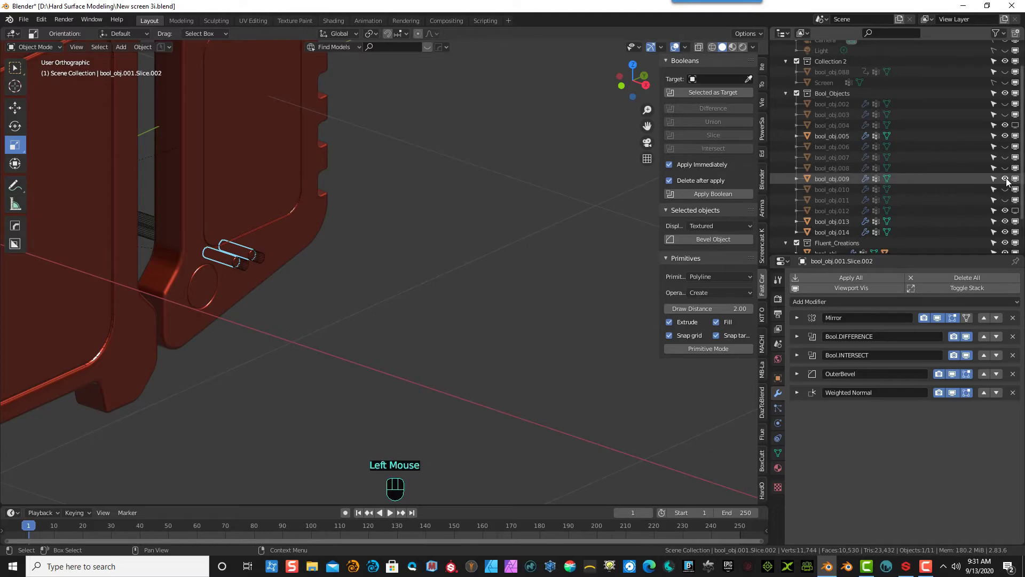
left_click(258, 255)
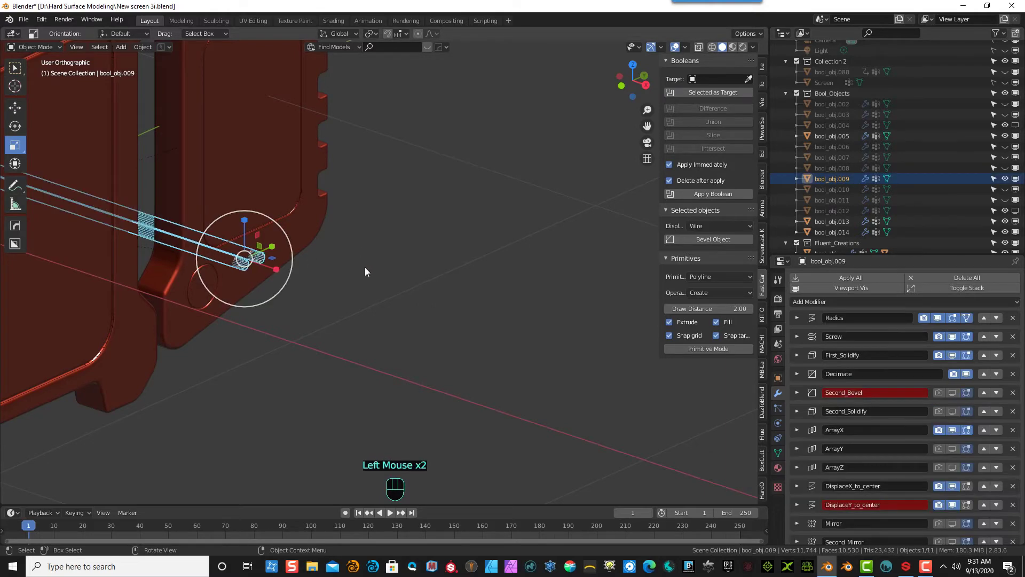
scroll(368, 268, "down", 4)
middle_click_drag(376, 275, 470, 212)
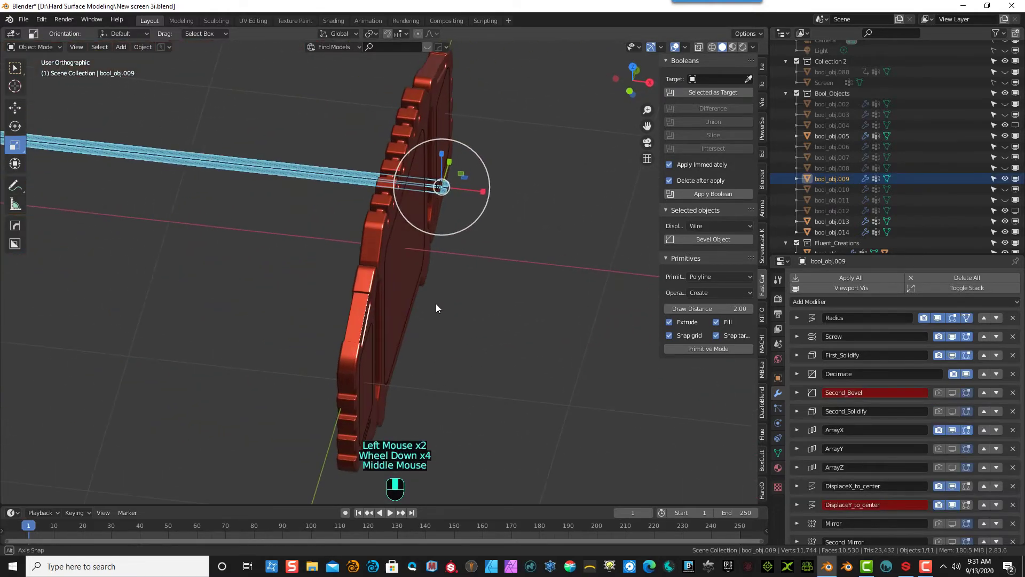
left_click_drag(484, 193, 441, 188)
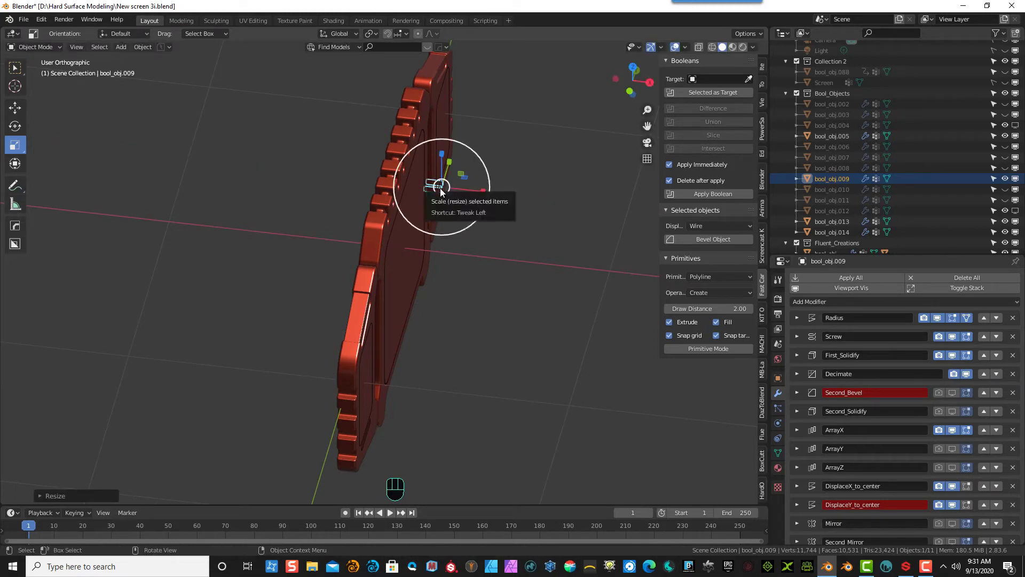
- Move the shortened slot cutter about 0.044 m along global X in top view so it ends just inside the side plate, and hide it
key("KP_8")
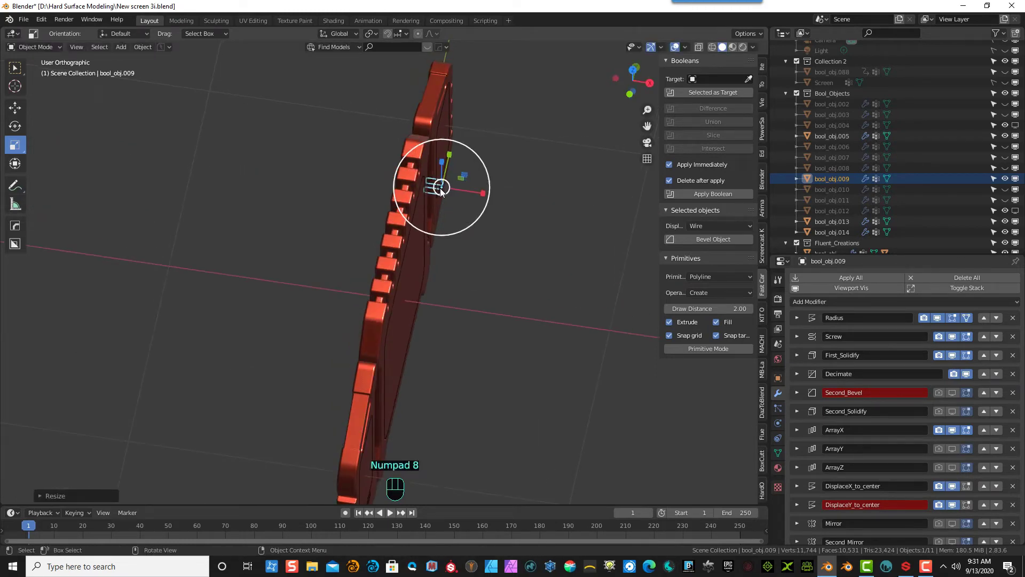
key("KP_7")
scroll(549, 112, "up", 3)
key("g")
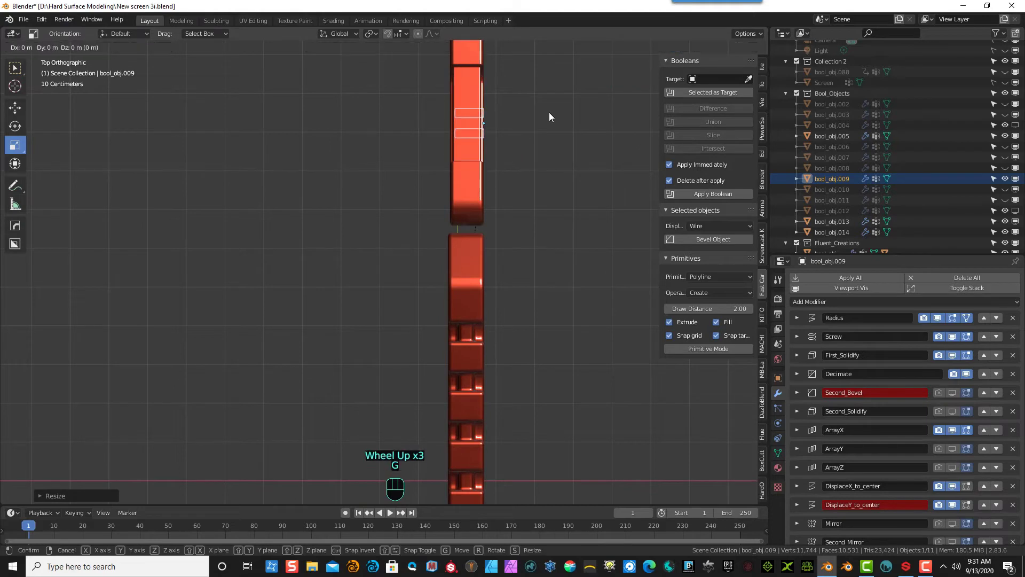
key("z")
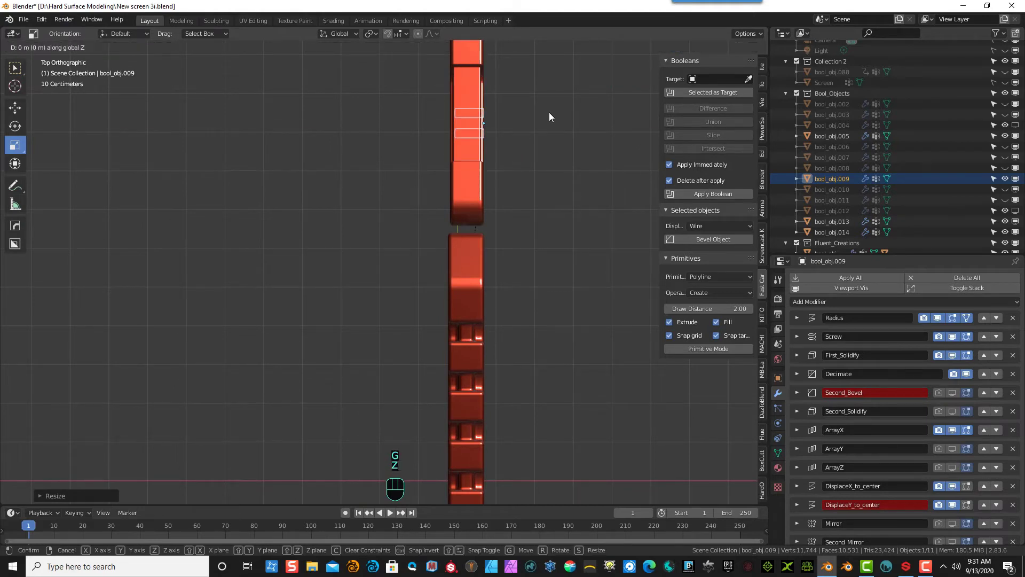
key("x")
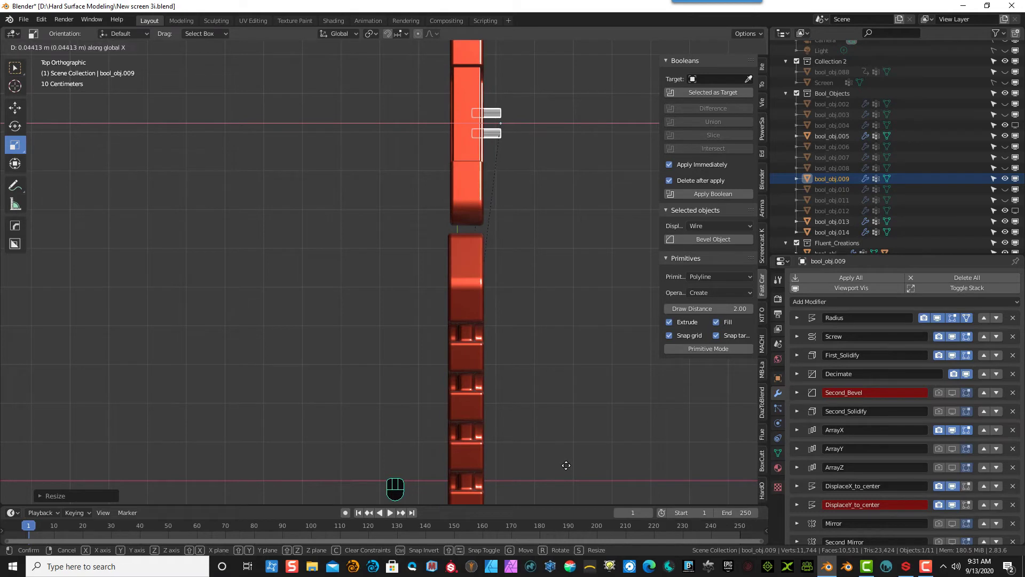
left_click(564, 469)
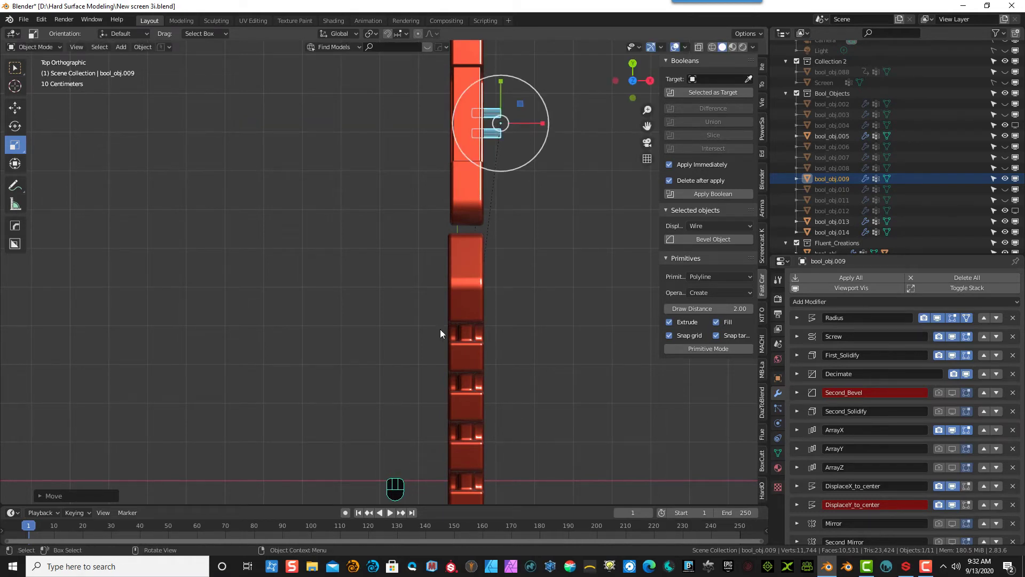
left_click(553, 239)
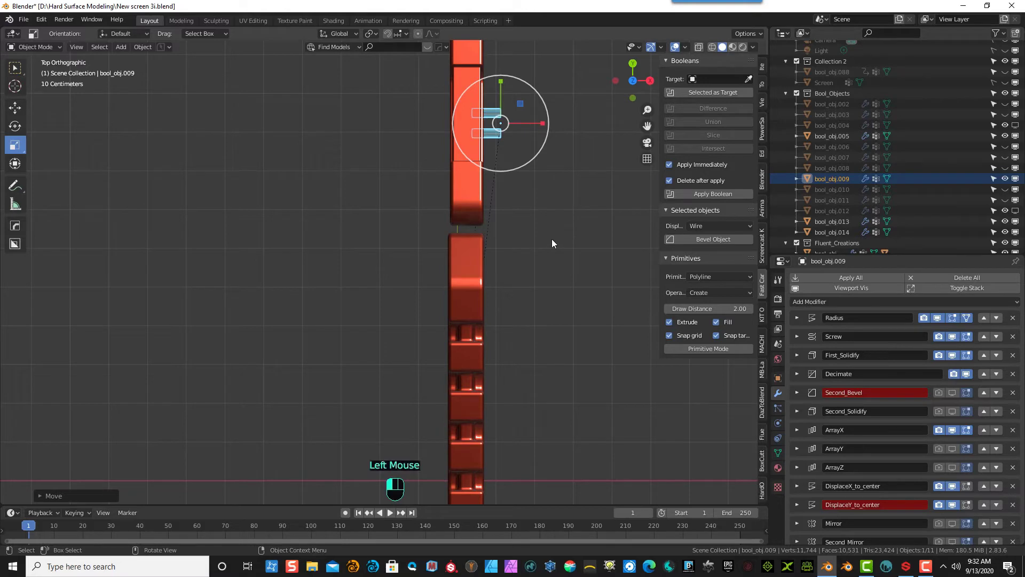
double_click(497, 133)
key("h")
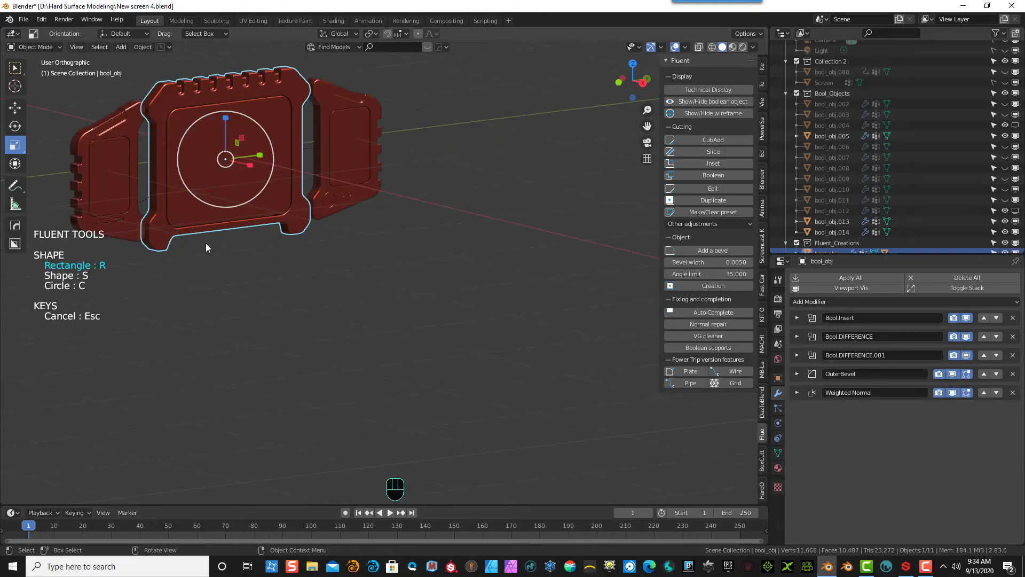
- Collapse the centre body's modifier stack: Smart Apply its booleans and apply the remaining OuterBevel and Weighted Normal modifiers
key("q")
mouse_move(206, 242)
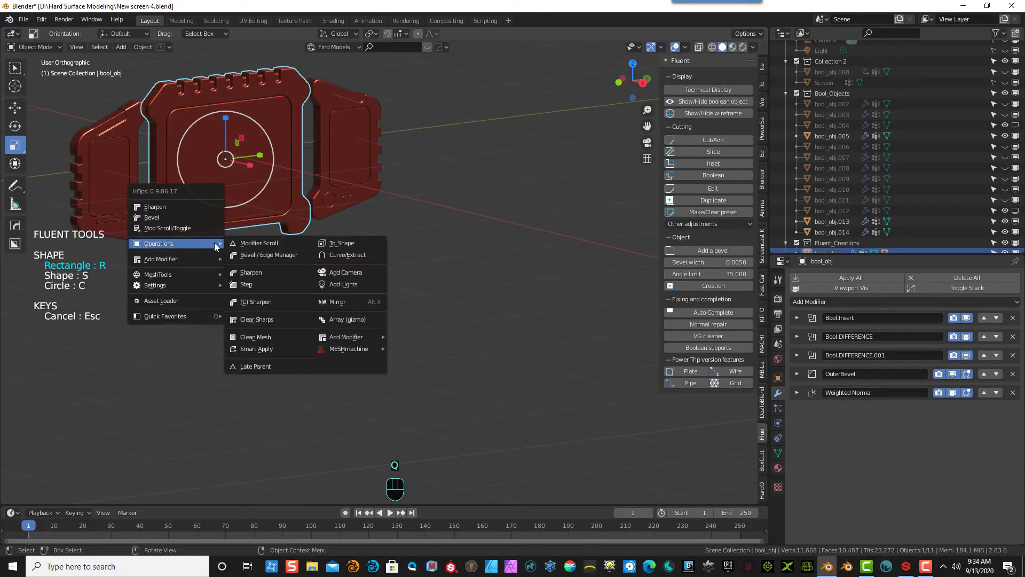
left_click(247, 350)
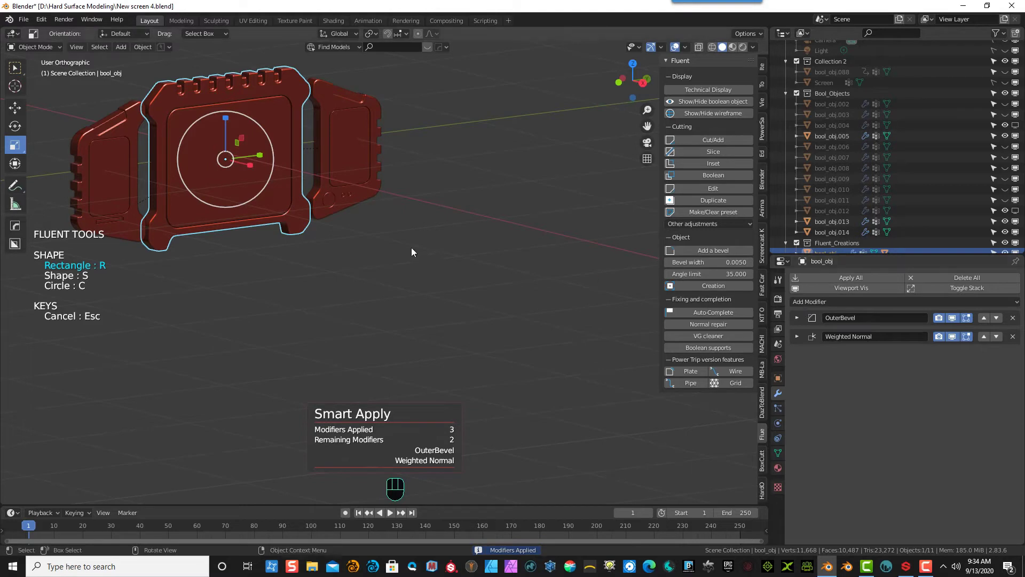
left_click(425, 313)
left_click(297, 91)
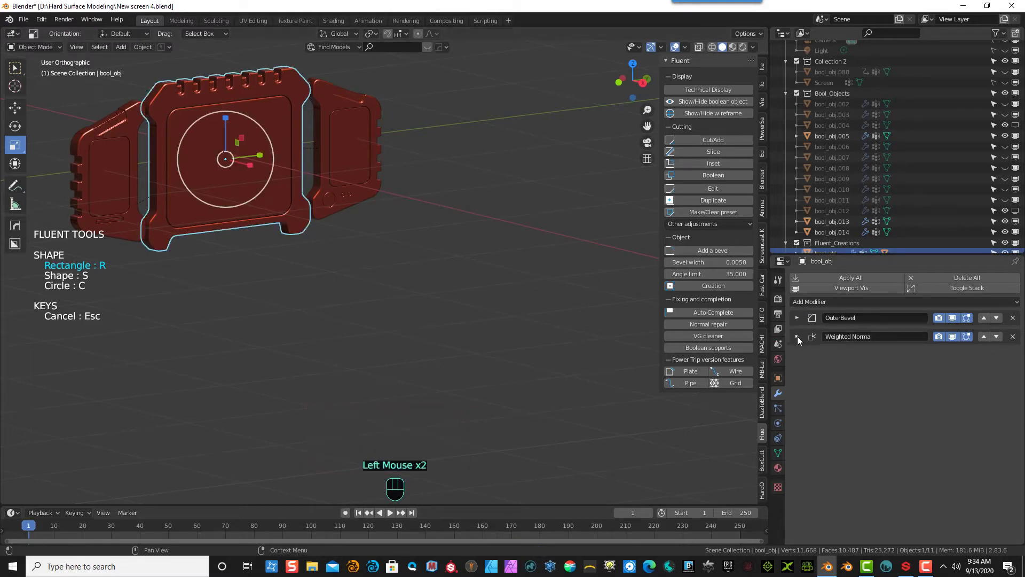
left_click(797, 318)
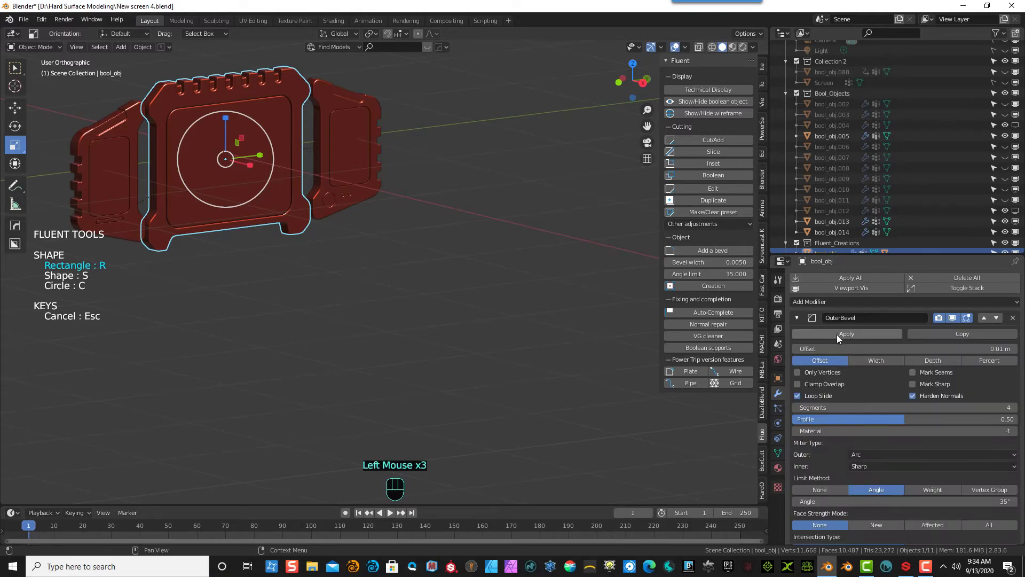
left_click(837, 334)
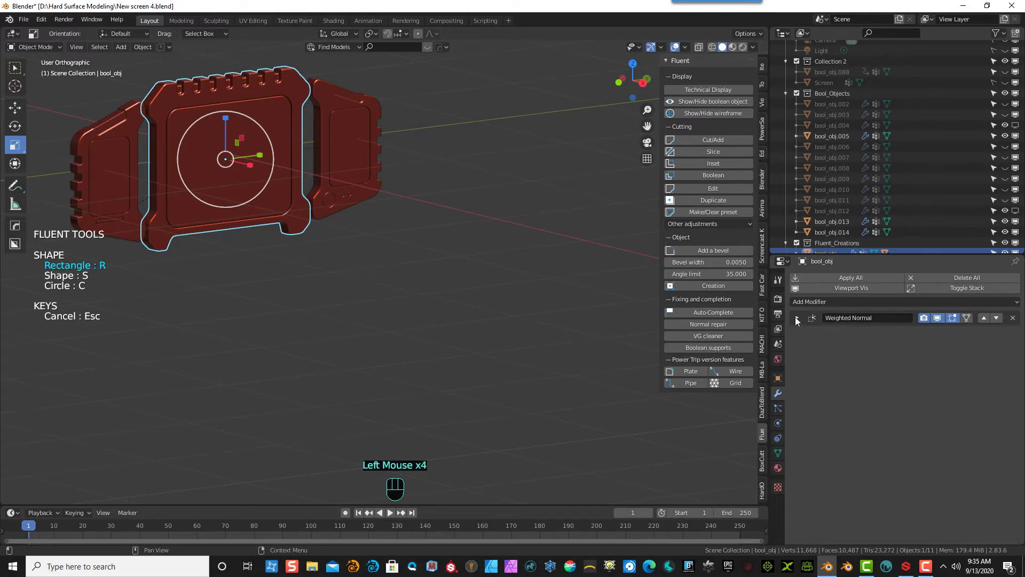
left_click(796, 318)
left_click(824, 332)
left_click(450, 106)
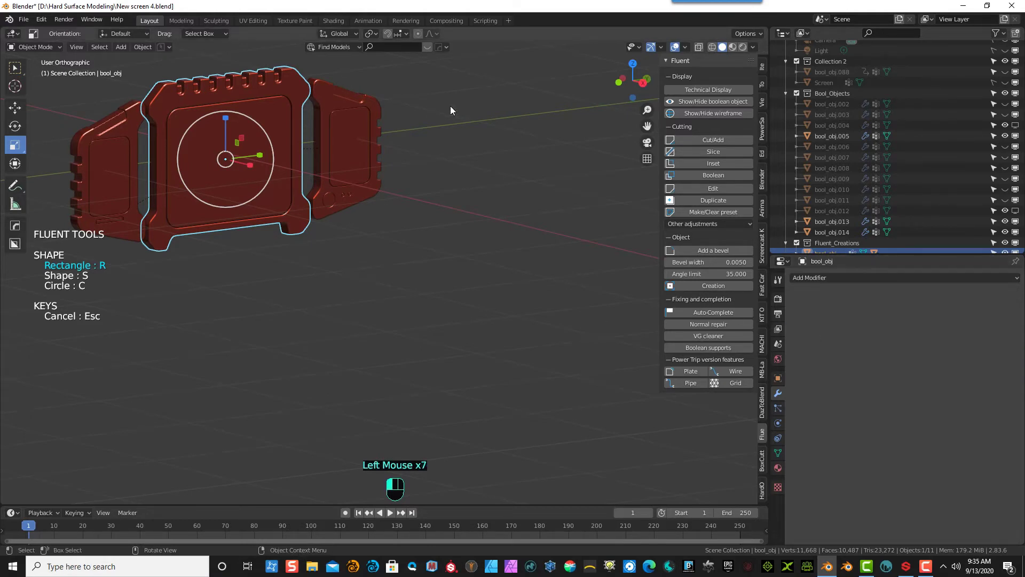
- Smart Apply the side plates' mirror and boolean modifiers and apply their OuterBevel and Weighted Normal modifiers
left_click(322, 100)
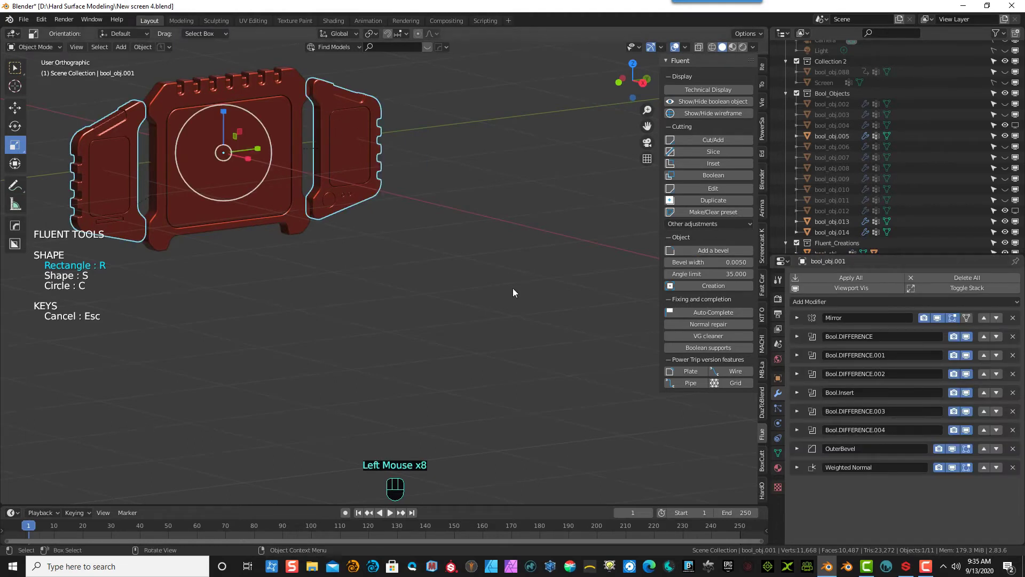
key("q")
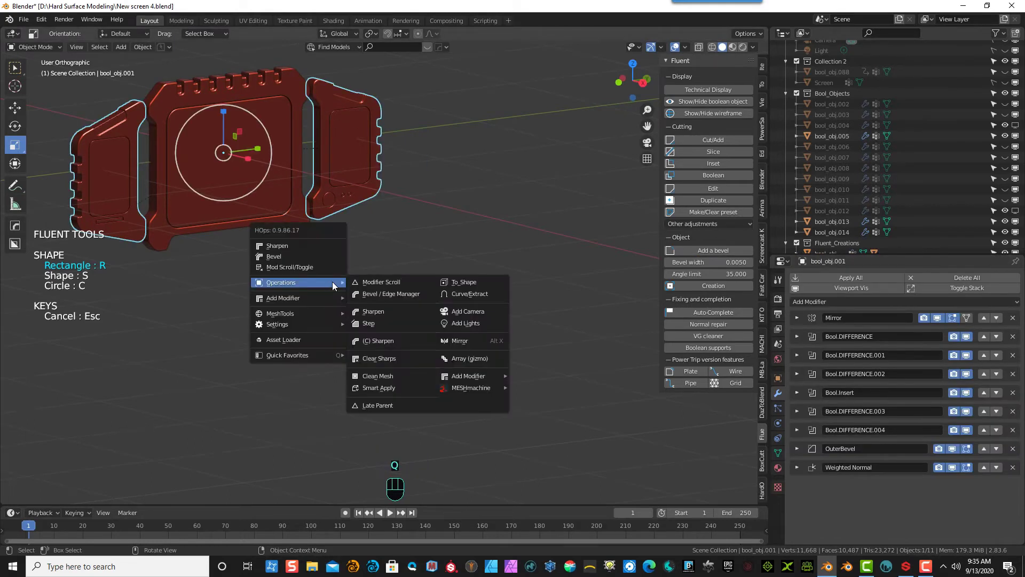
left_click(380, 389)
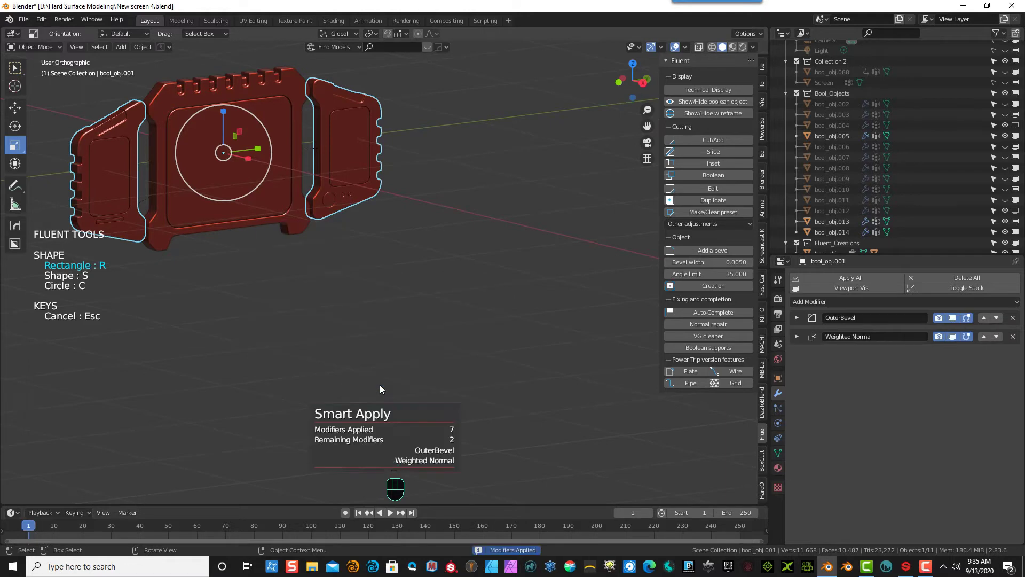
left_click(797, 318)
left_click(843, 334)
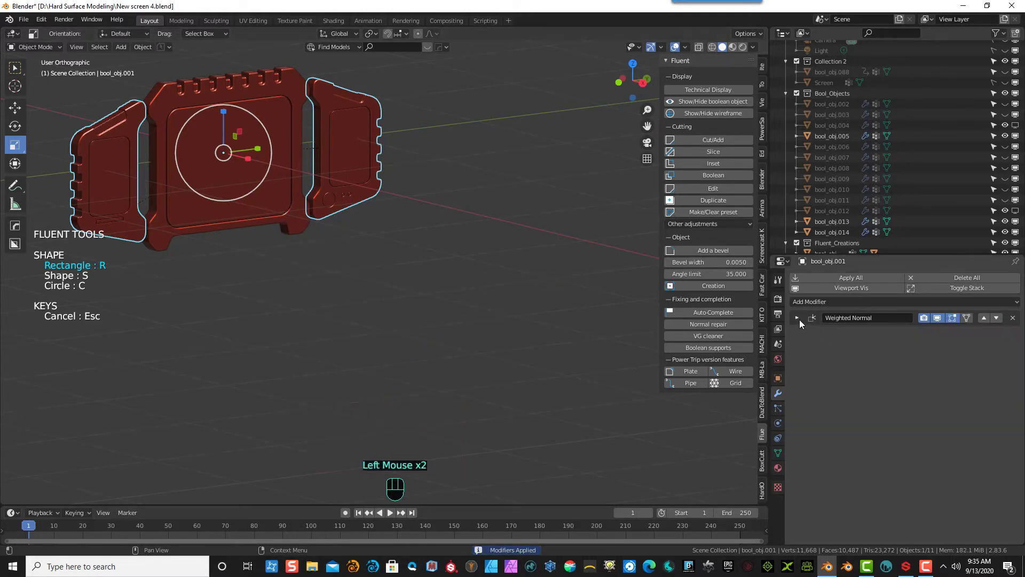
left_click(798, 318)
left_click(825, 333)
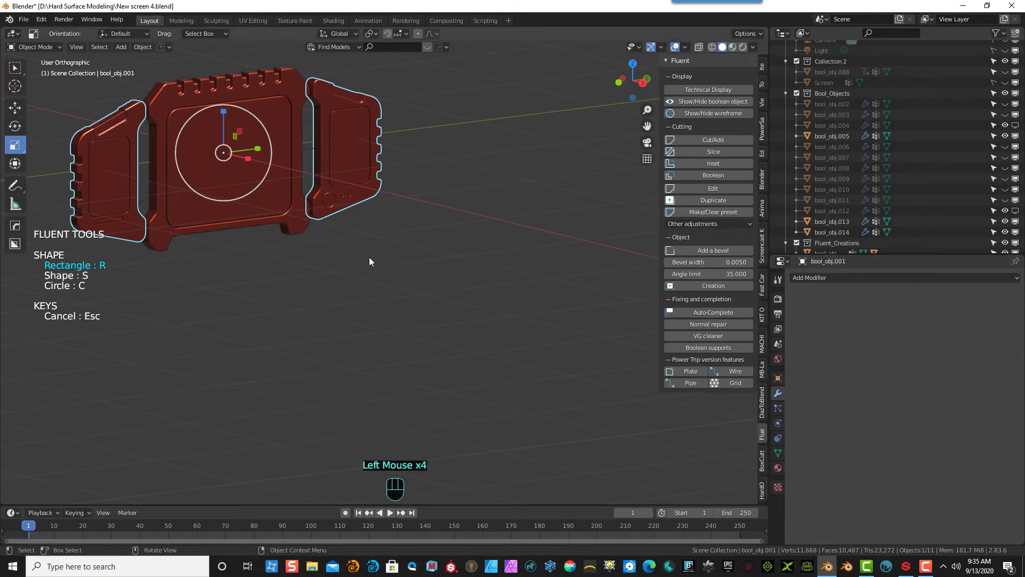
left_click(370, 258)
- Apply all modifiers of the rectangular slice panels in the side plates with Smart Apply, including OuterBevel and Weighted Normal individually
left_click(359, 159)
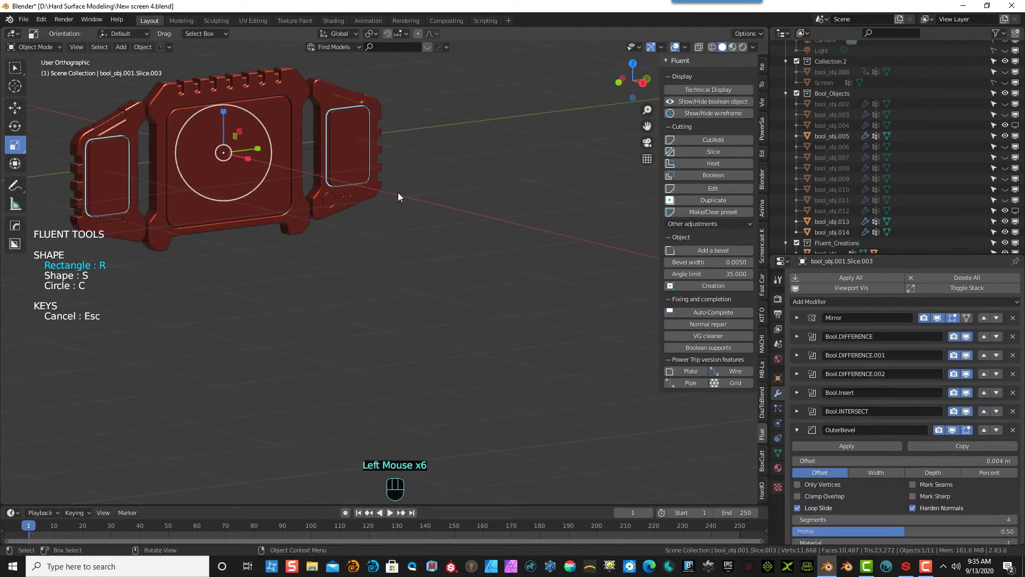
key("q")
mouse_move(505, 271)
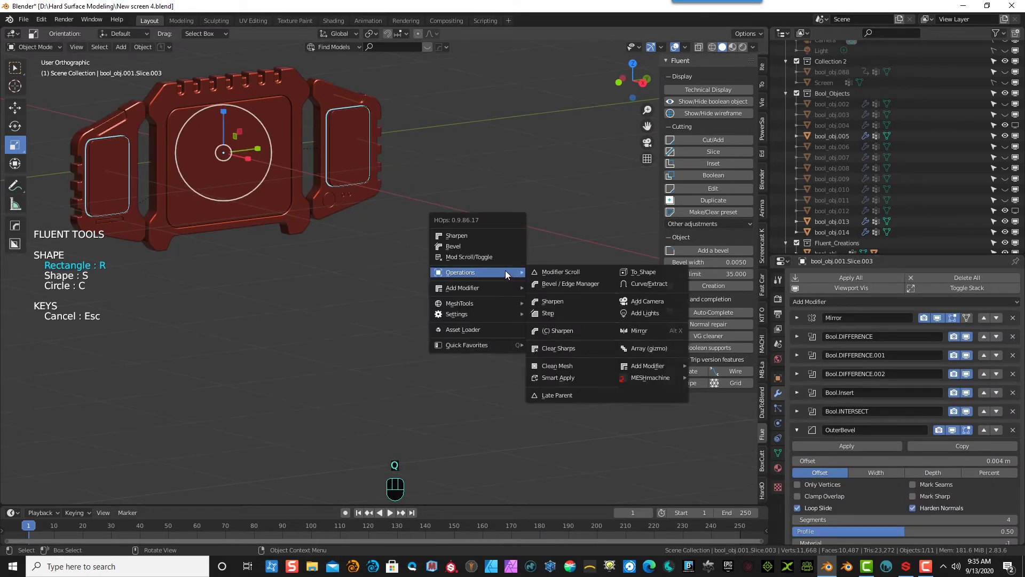
left_click(567, 378)
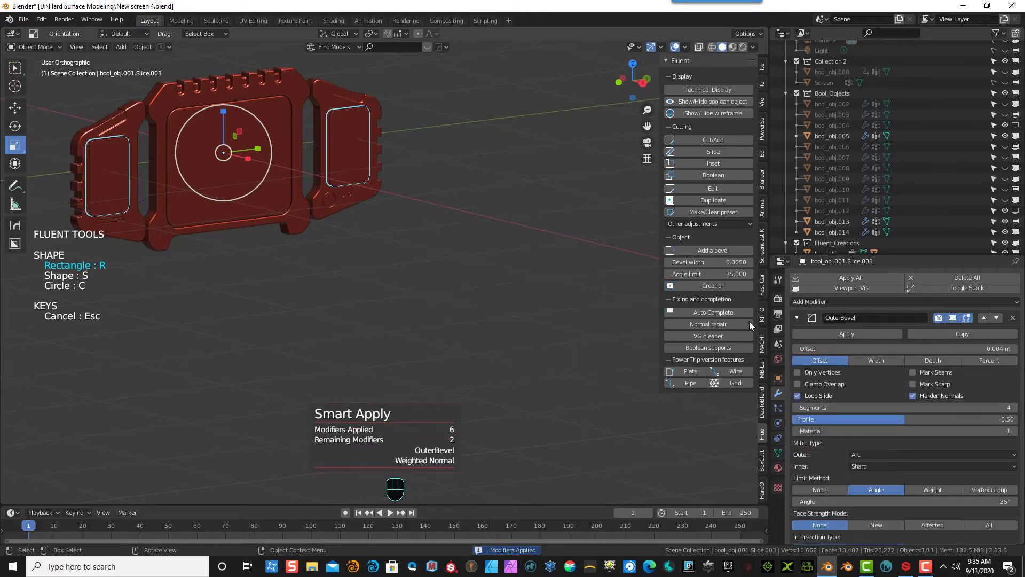
left_click(797, 318)
left_click(797, 318)
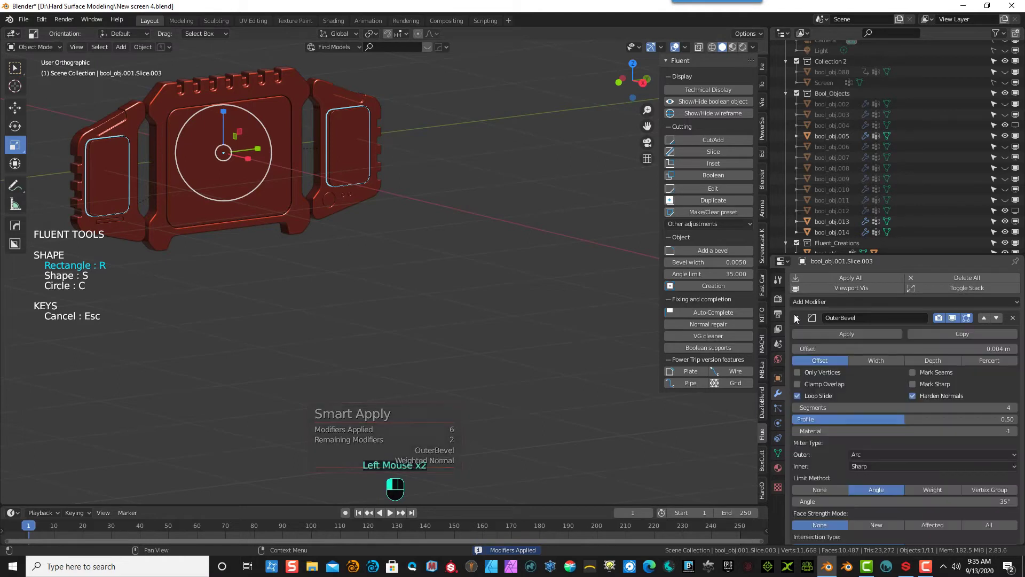
left_click(855, 333)
left_click(798, 317)
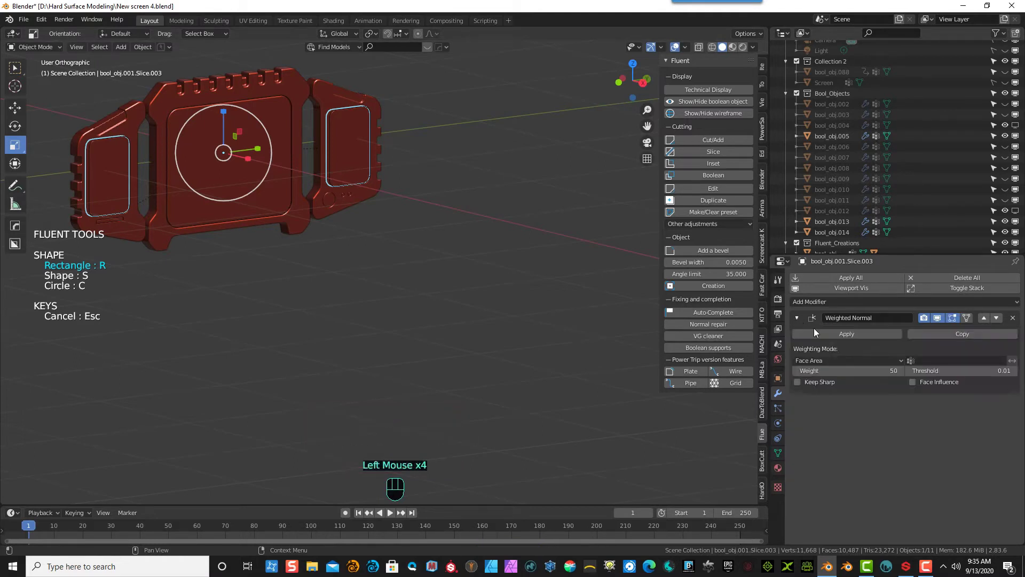
left_click(821, 335)
left_click(373, 250)
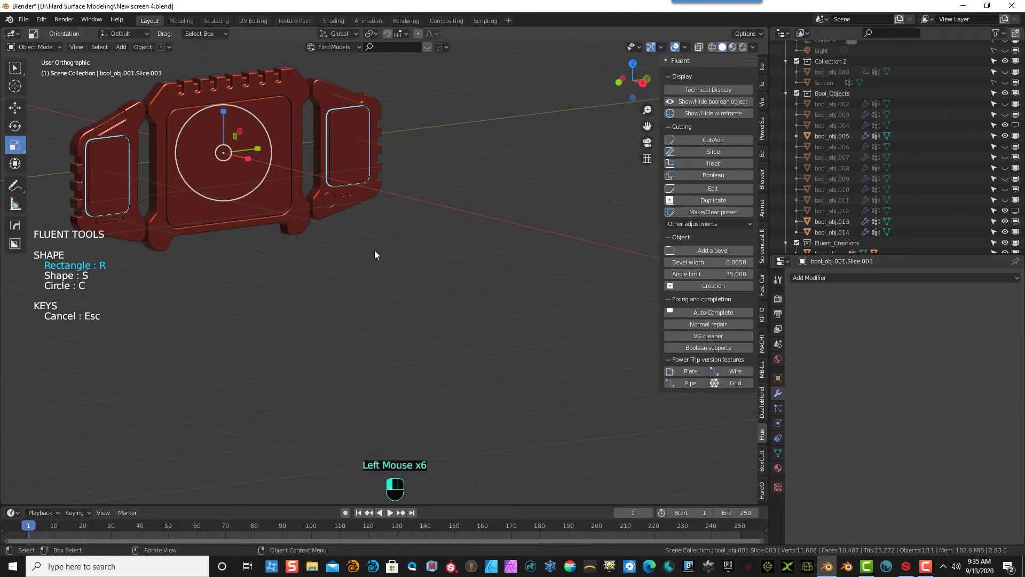
- Smart Apply the circular slice on the side plate and apply its remaining OuterBevel and Weighted Normal modifiers
left_click(331, 199)
key("q")
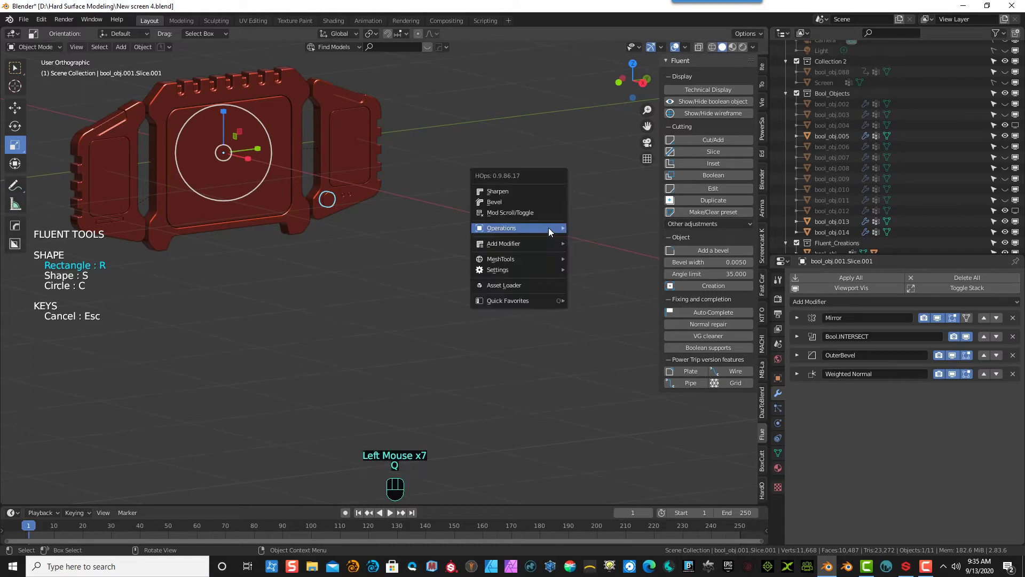
mouse_move(559, 229)
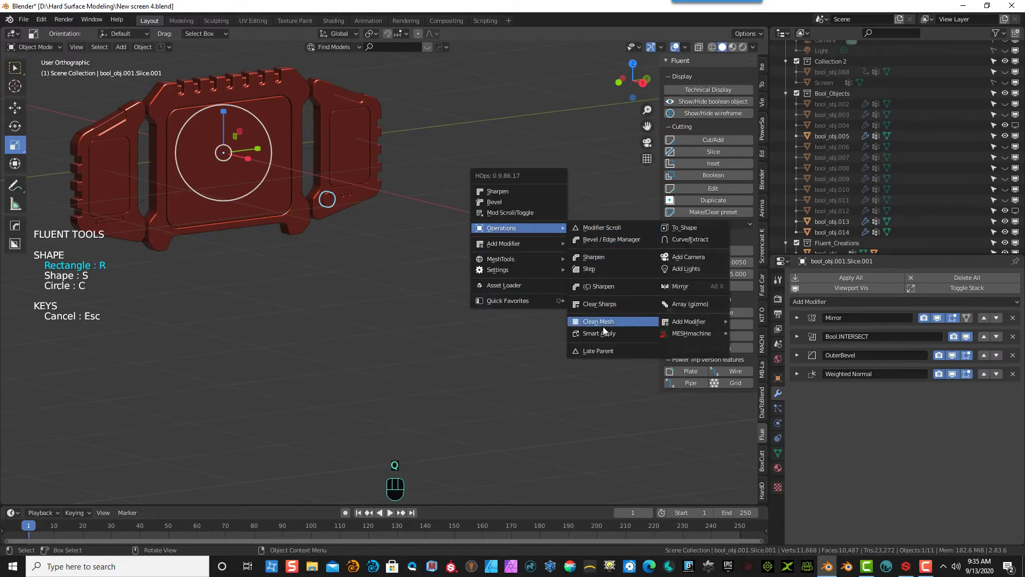
left_click(616, 333)
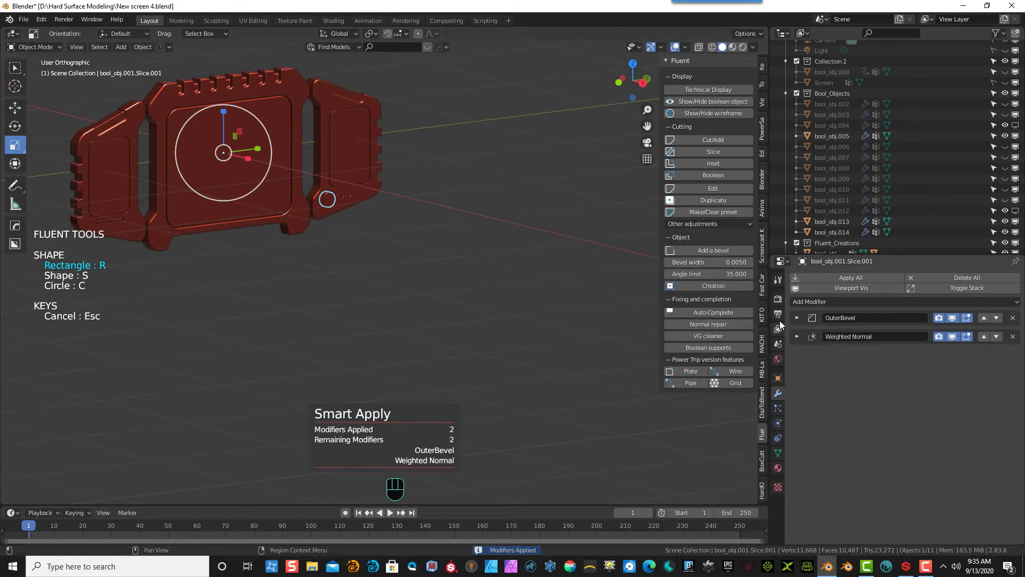
left_click(797, 317)
left_click(822, 334)
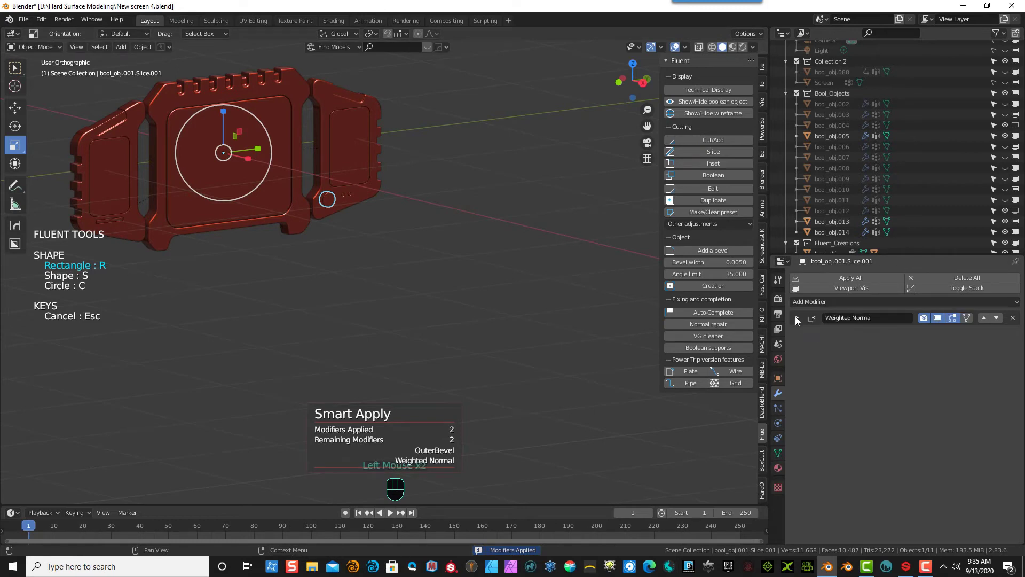
left_click(797, 317)
left_click(810, 333)
- Smart Apply the modifiers of the two small slot slices on the side plate and apply their OuterBevel and Weighted Normal modifiers
scroll(341, 199, "up", 2)
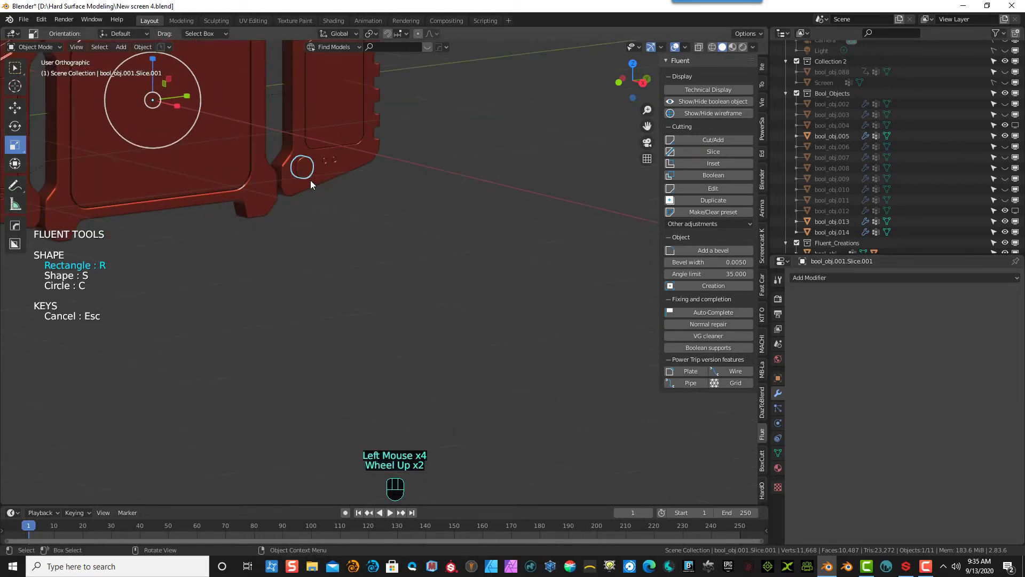
left_click(325, 161)
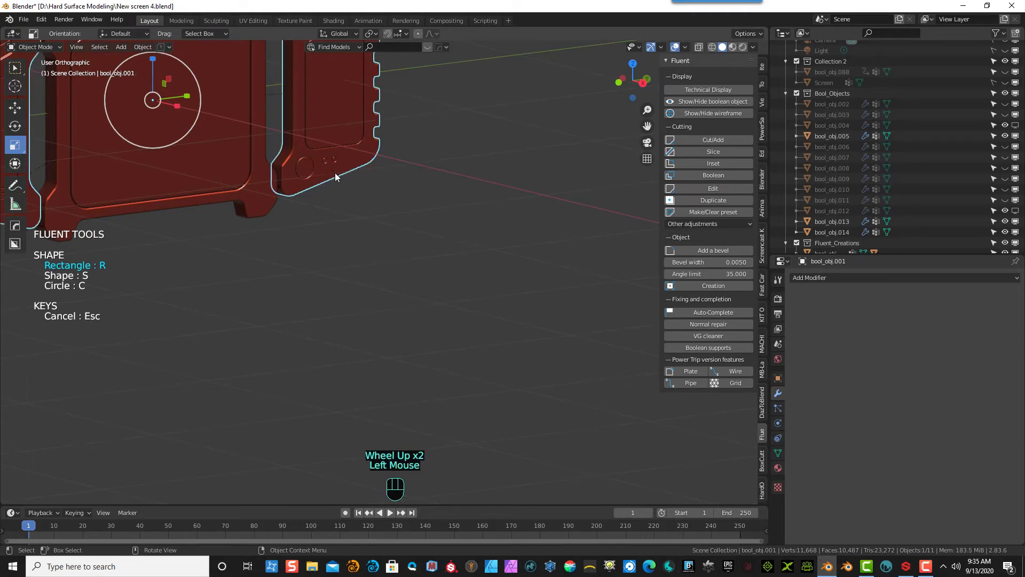
left_click(327, 159)
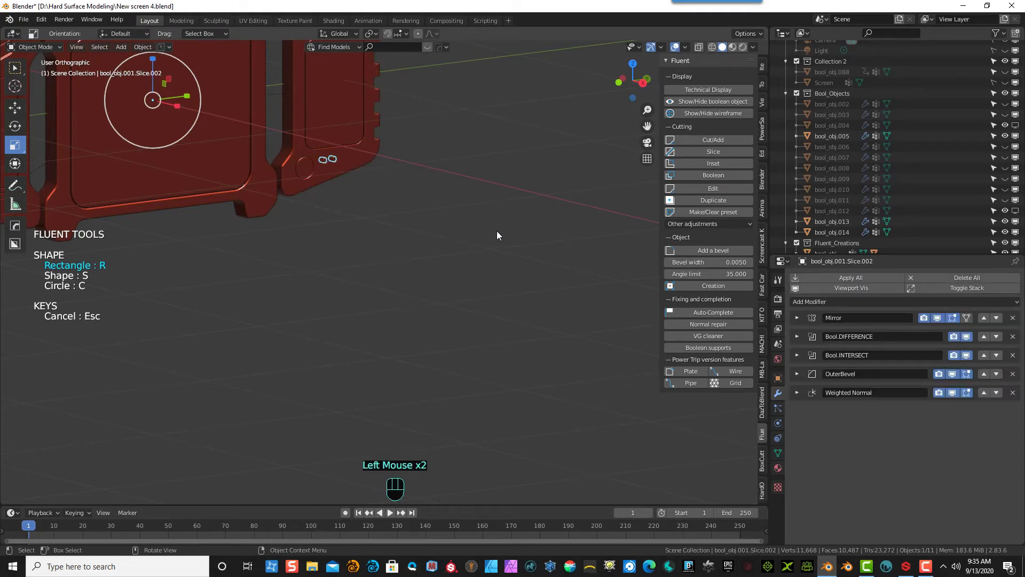
key("q")
mouse_move(486, 231)
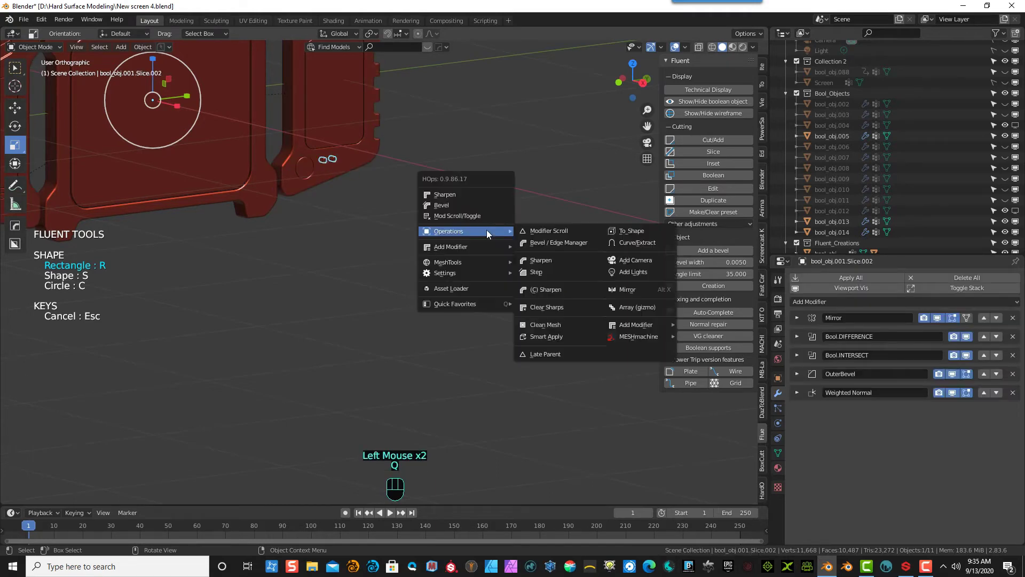
left_click(561, 337)
left_click(806, 318)
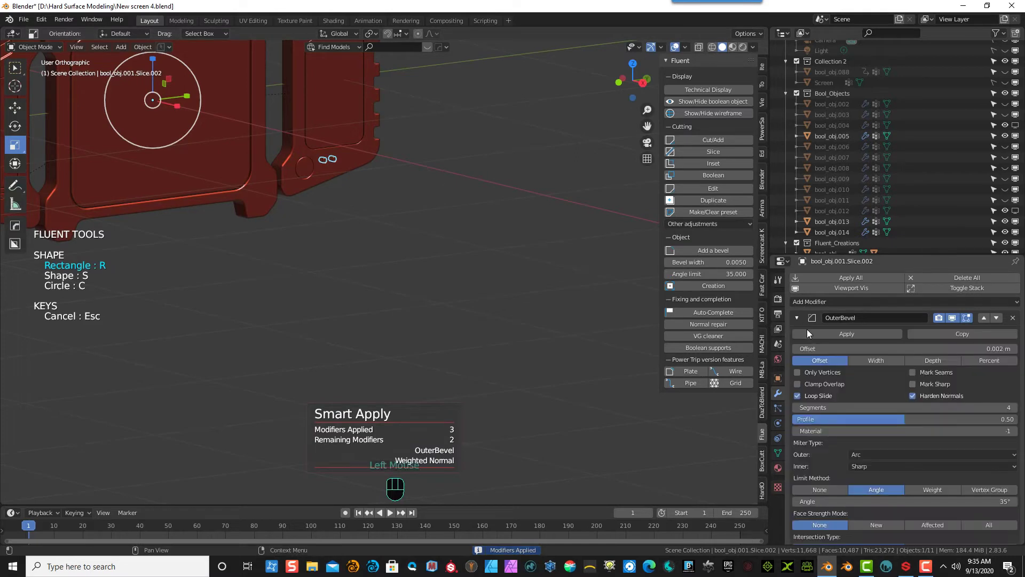
left_click(818, 335)
left_click(796, 316)
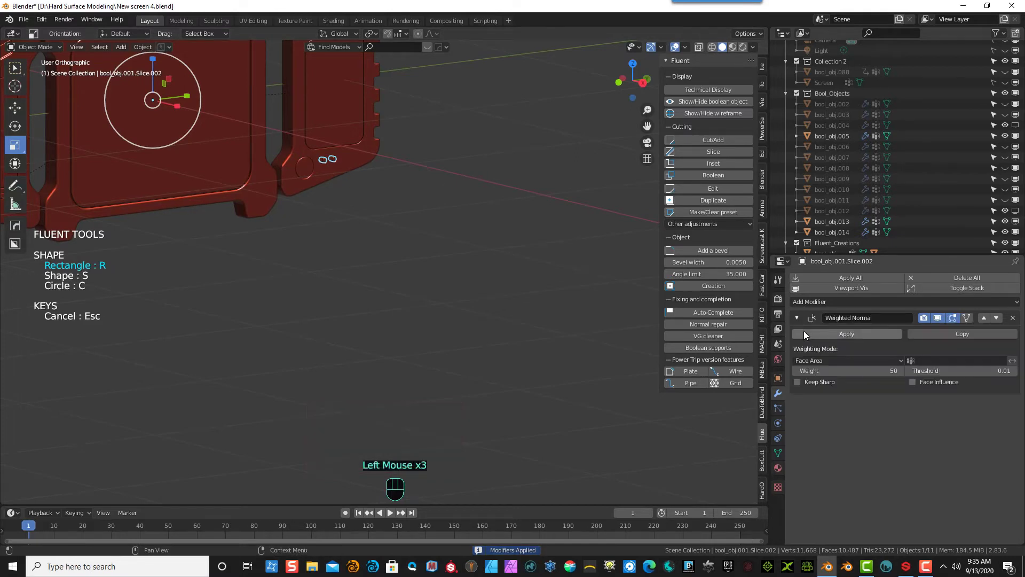
left_click(805, 334)
- Smart Apply the large screen slice in the centre body and apply its remaining OuterBevel and Weighted Normal modifiers
scroll(487, 263, "down", 3)
left_click(339, 241)
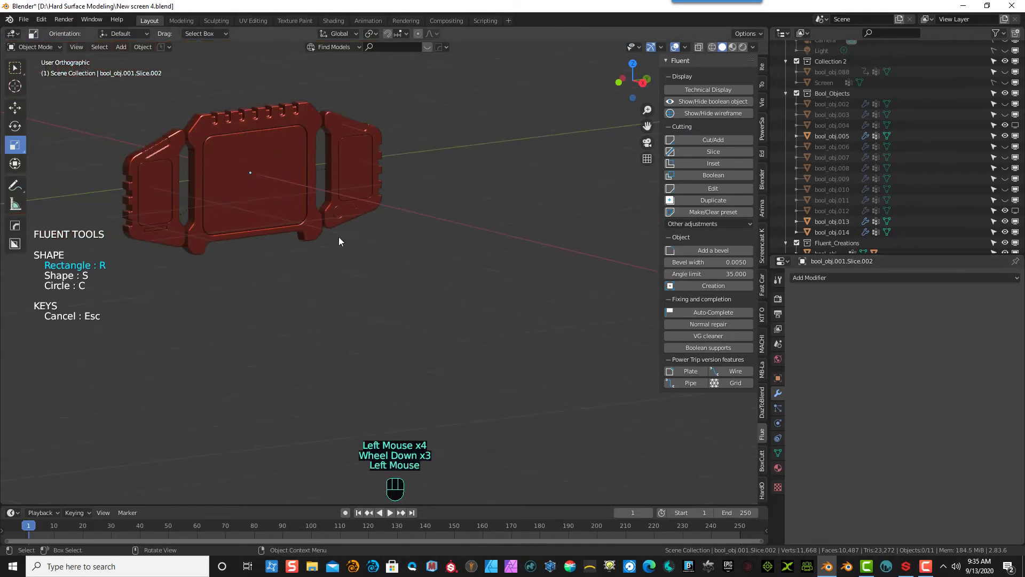
left_click(353, 185)
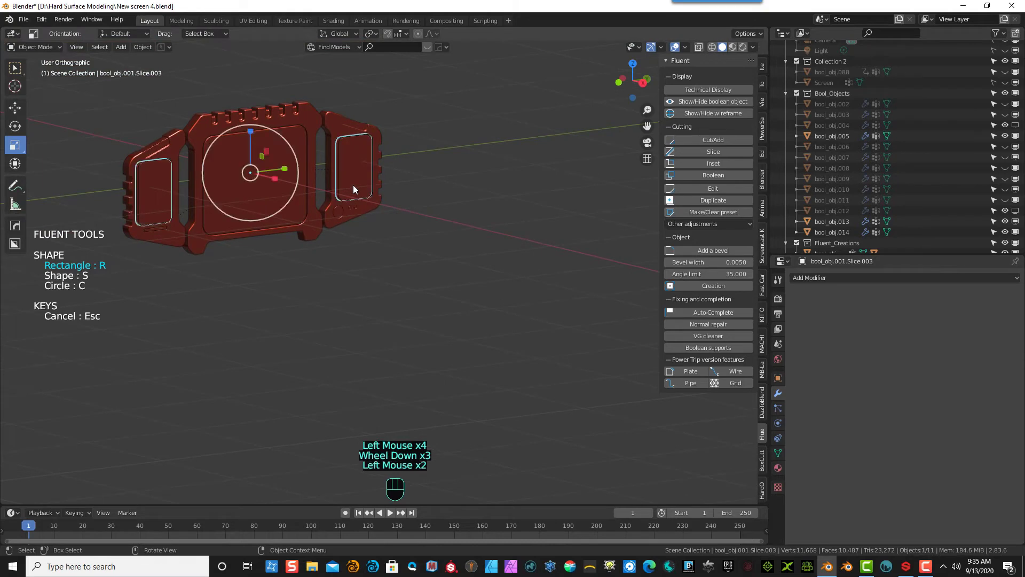
left_click(201, 294)
left_click(237, 207)
key("q")
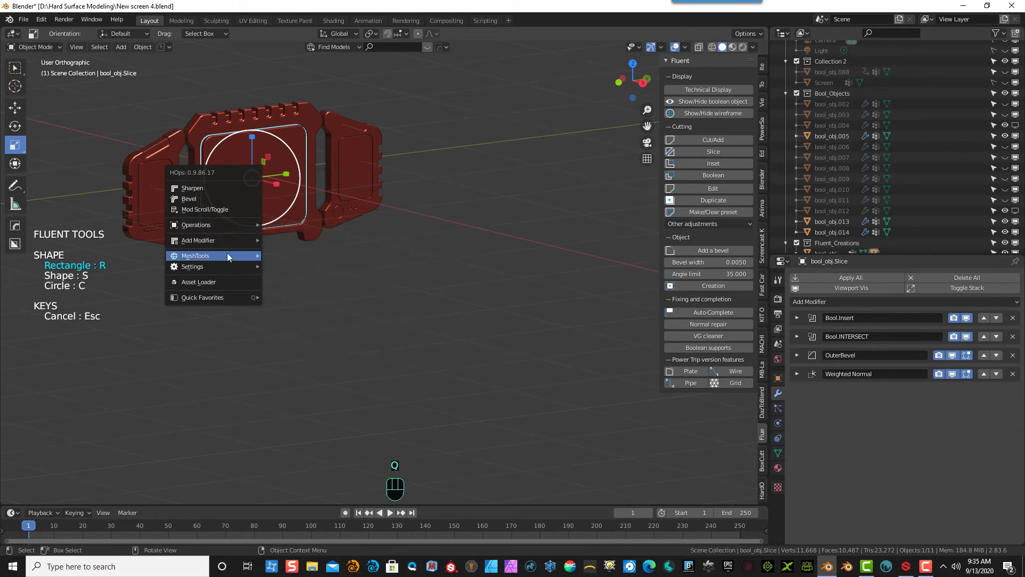
mouse_move(228, 256)
left_click(315, 326)
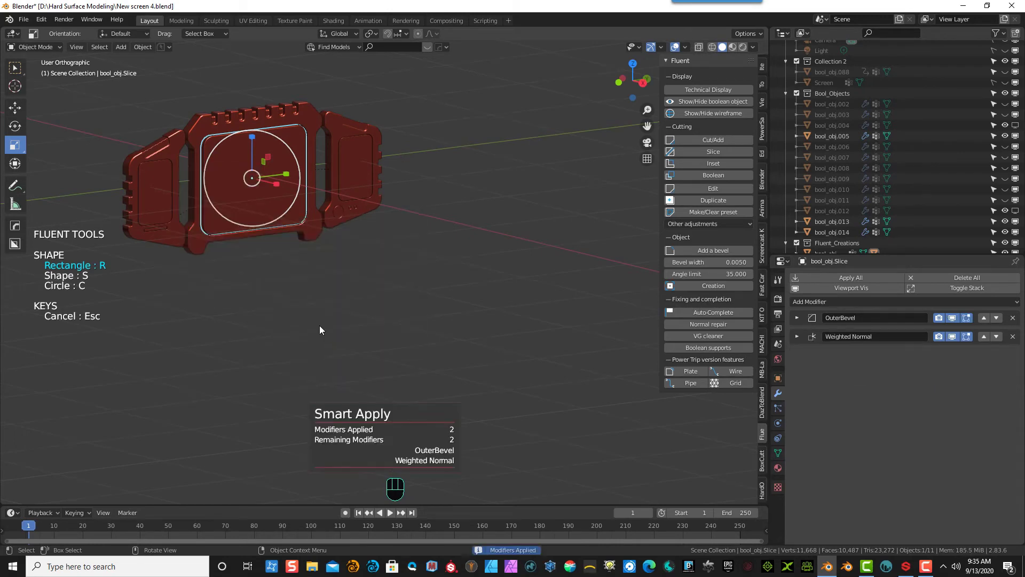
left_click(797, 319)
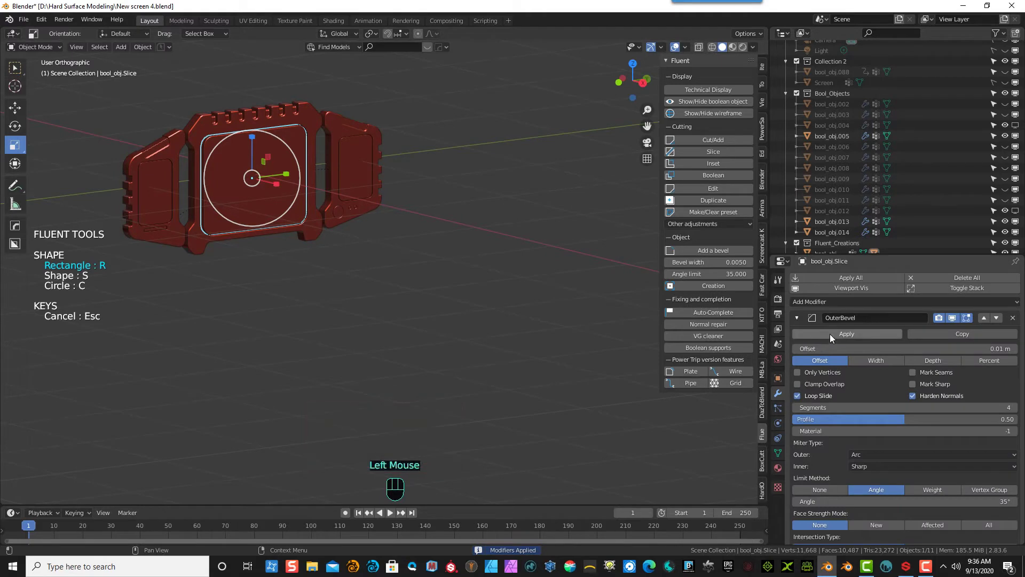
left_click(840, 333)
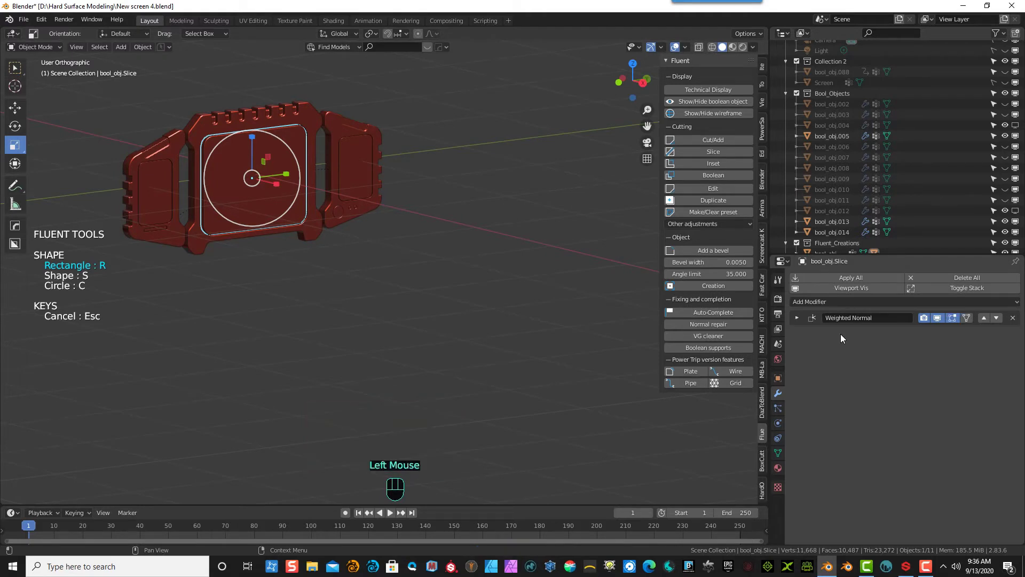
left_click(797, 318)
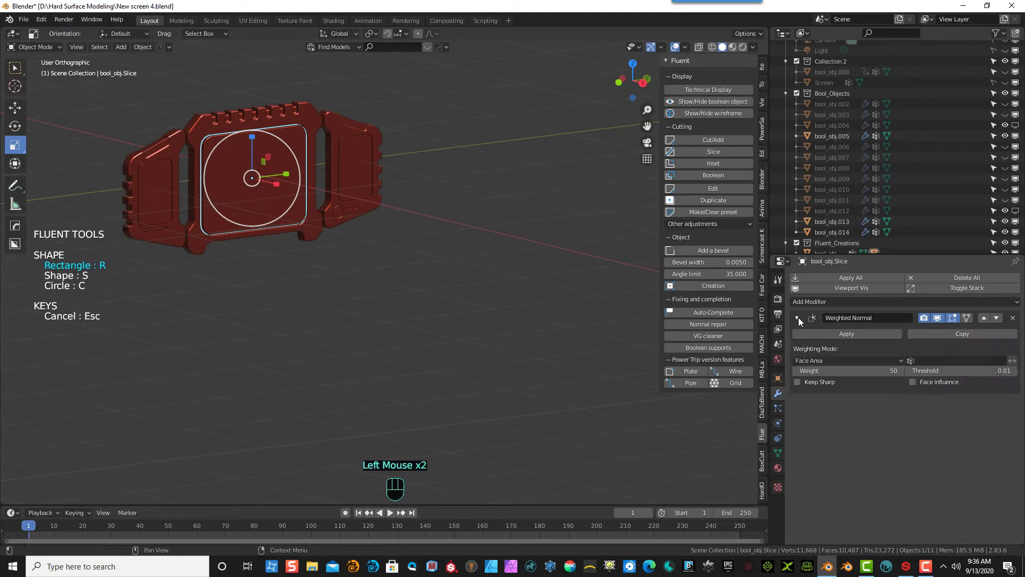
left_click(822, 334)
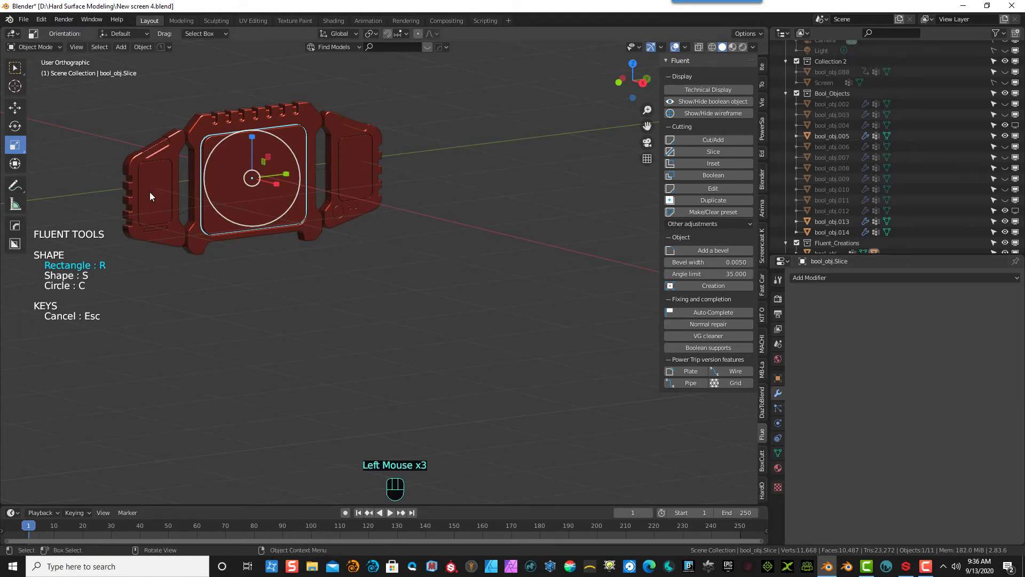
- Smart Apply the modifiers of the slim bool_obj.014 shape on the side plate and expand its remaining Second_Mirror modifier
left_click(154, 219)
left_click(156, 230)
left_click(156, 230)
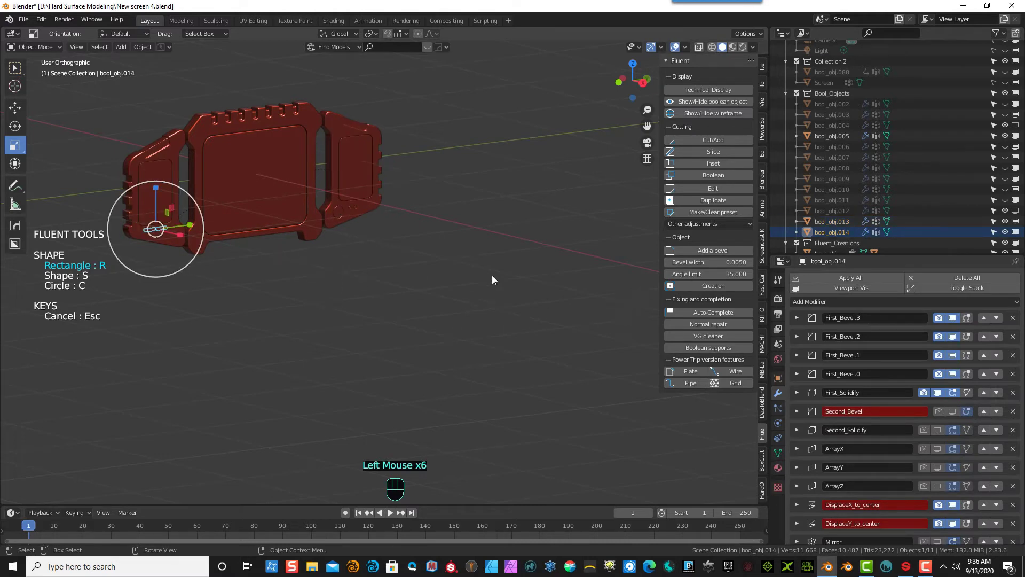
key("q")
mouse_move(534, 277)
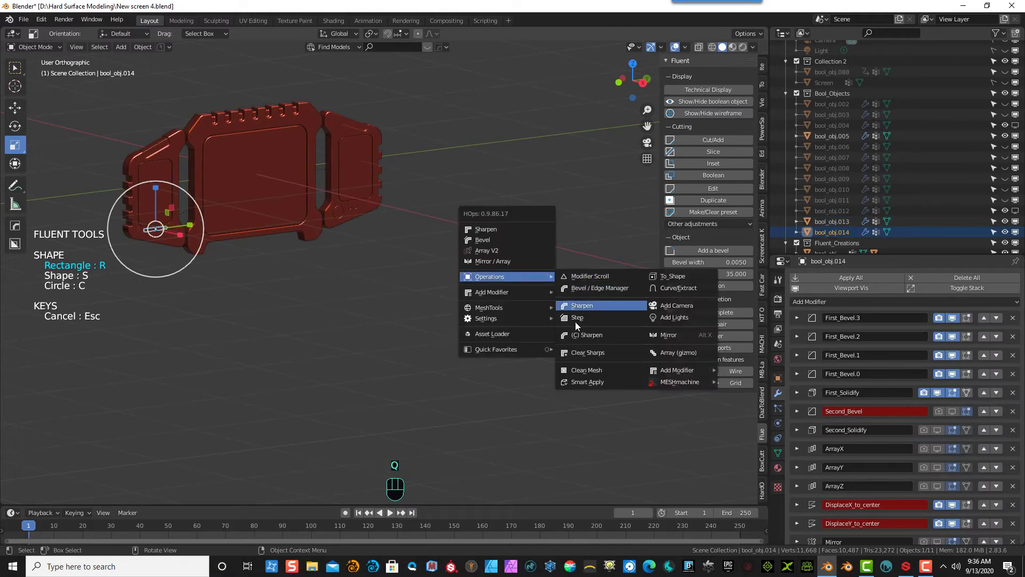
left_click(606, 381)
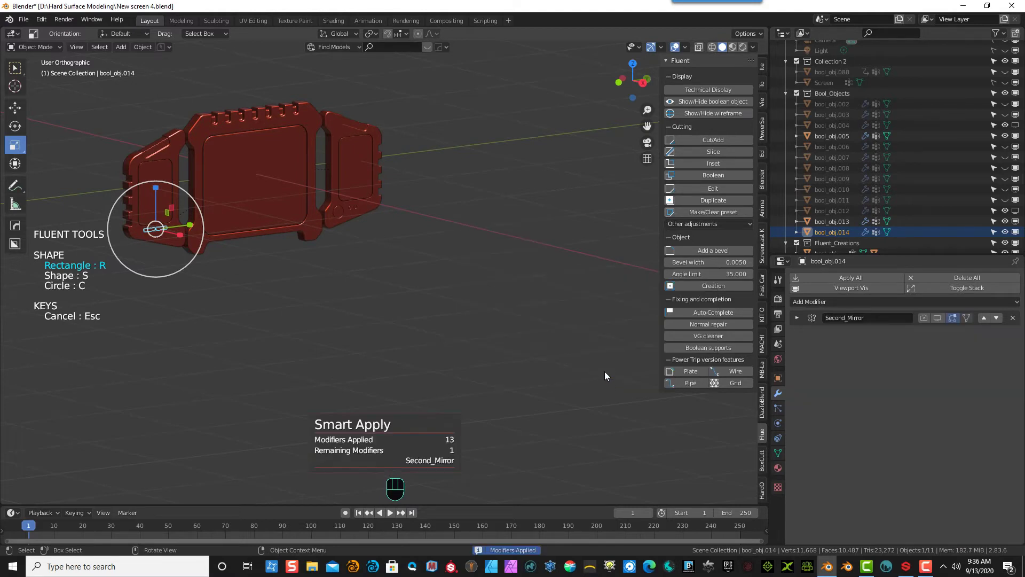
left_click(475, 250)
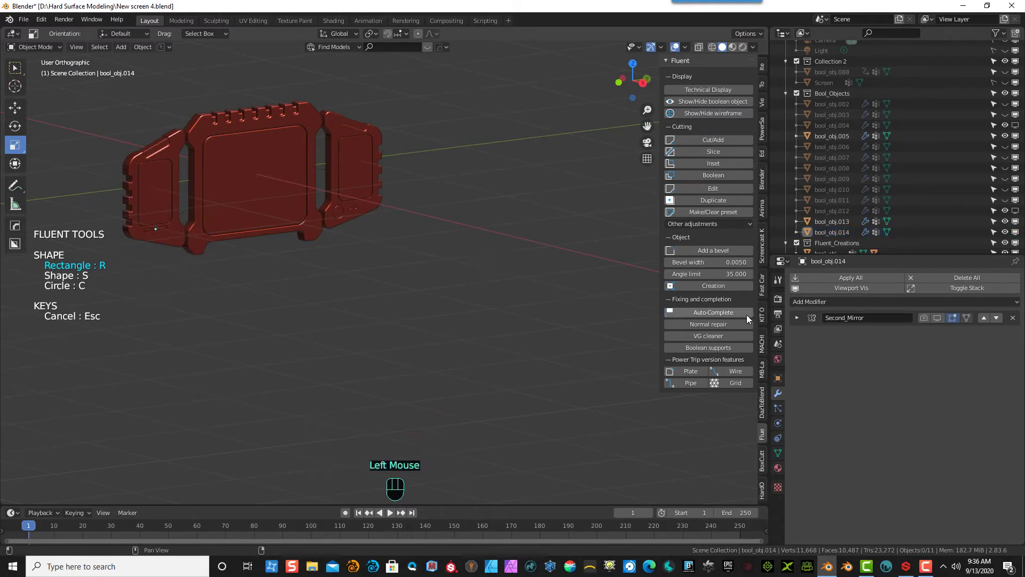
left_click(796, 318)
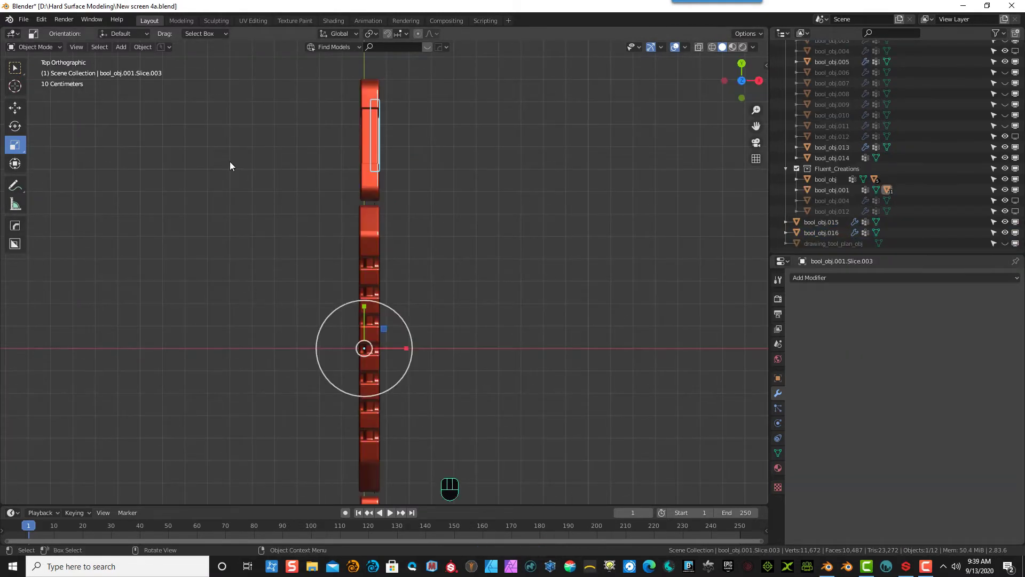
- Draw a Fluent Creation circle with a radius of about 0.047 in top view, between the centre body and a side plate
key("f")
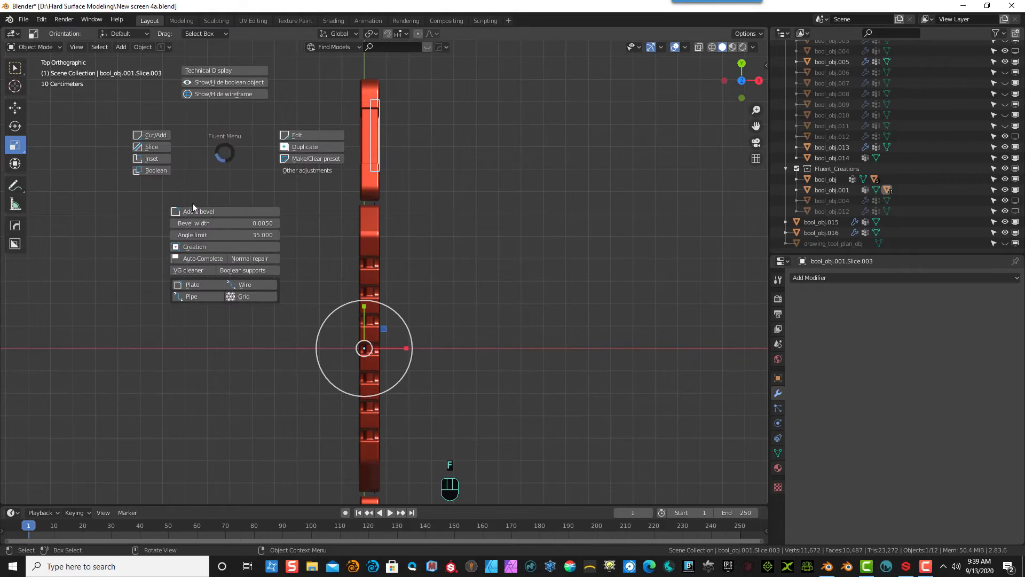
left_click(208, 247)
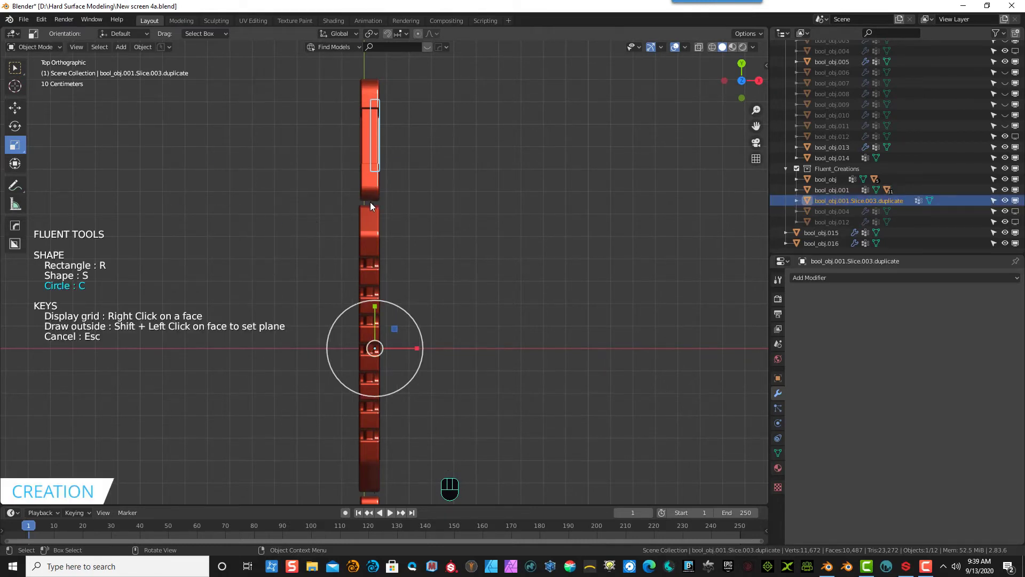
left_click_drag(370, 203, 380, 207)
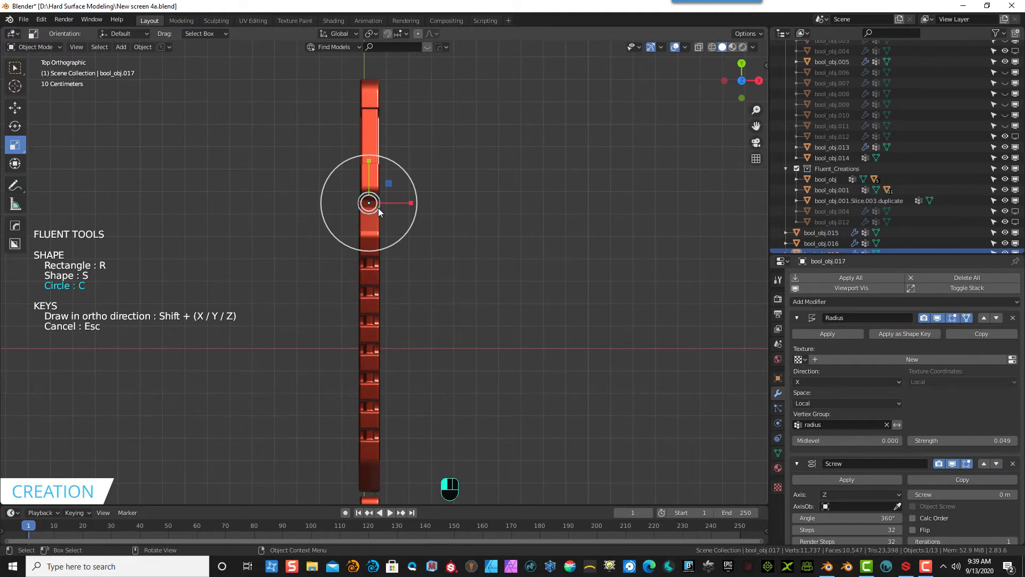
left_click(378, 207)
- Shorten the new cylinder with the solidify adjustment until it roughly spans the height of the gap beside the centre body
middle_click_drag(449, 265, 391, 182)
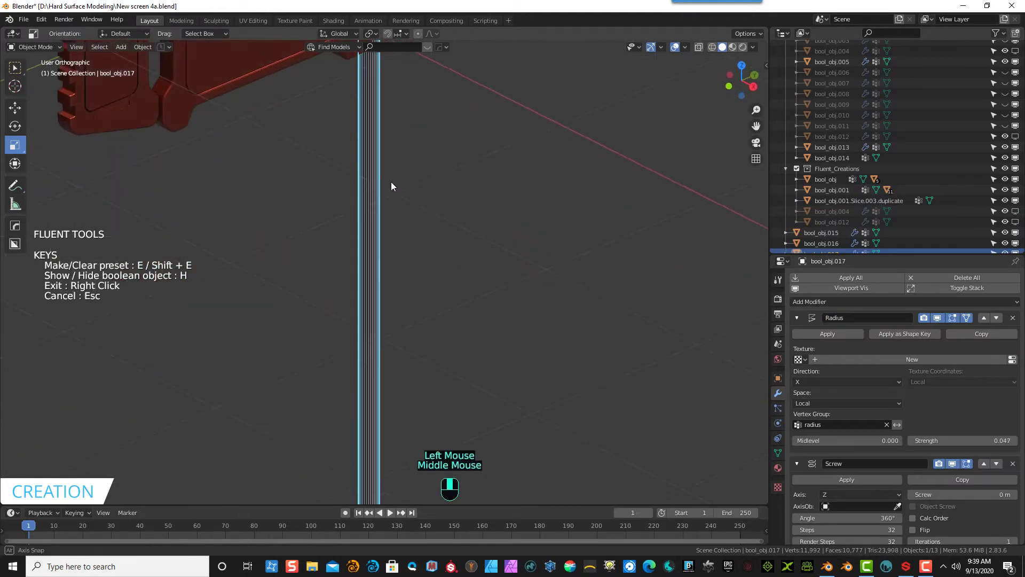
scroll(393, 179, "down", 6)
mouse_move(421, 139)
middle_mouse_down()
mouse_move(444, 149)
mouse_move(421, 134)
middle_mouse_up()
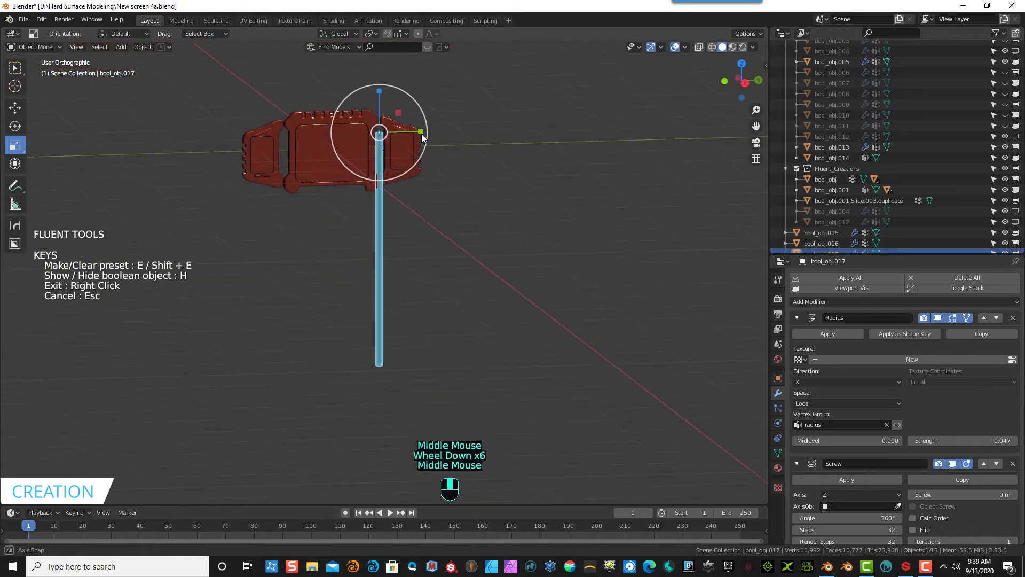
left_click(382, 169)
left_click(444, 101)
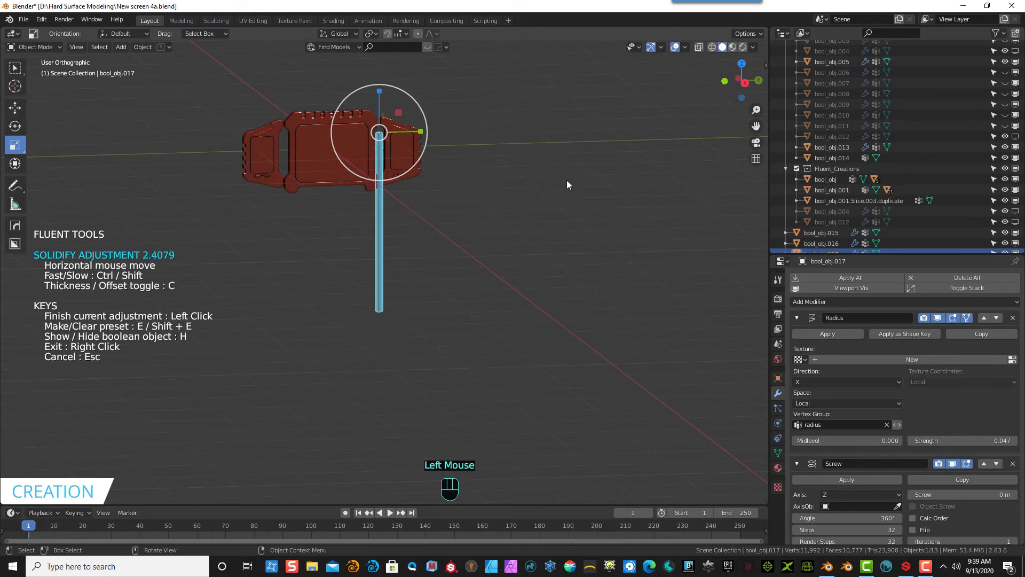
left_click(749, 372)
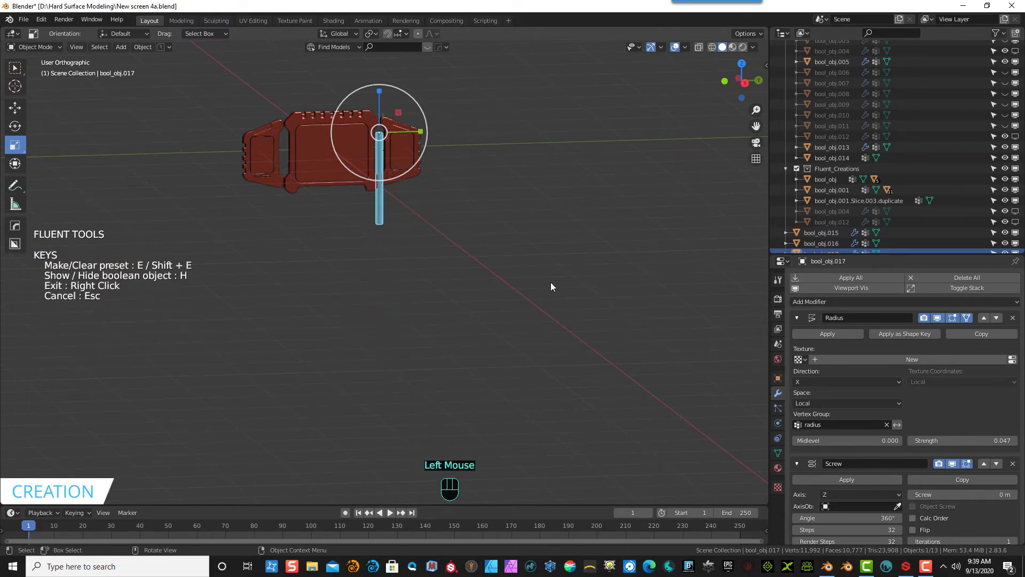
left_click(103, 175)
left_click(158, 114)
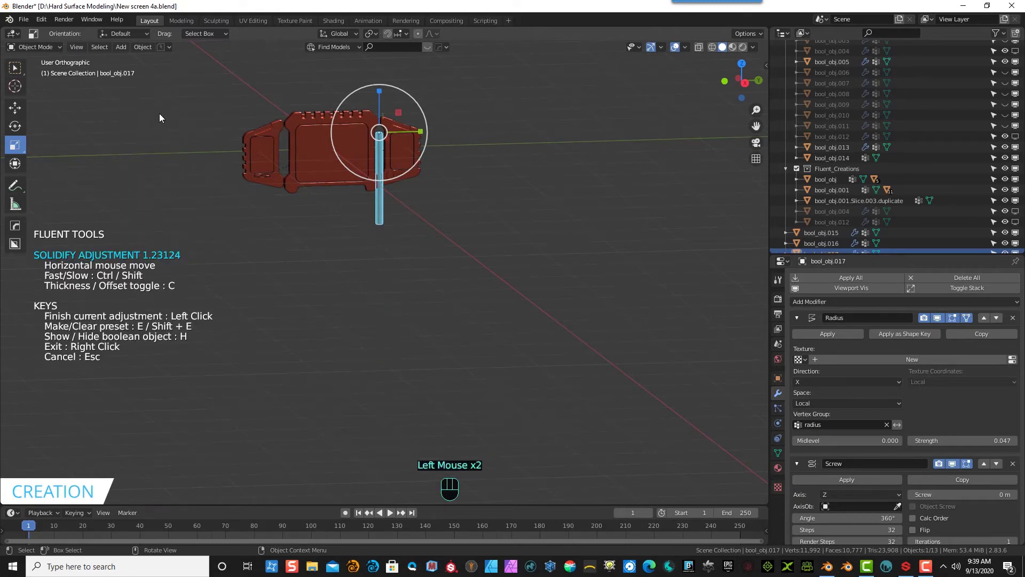
left_click(266, 207)
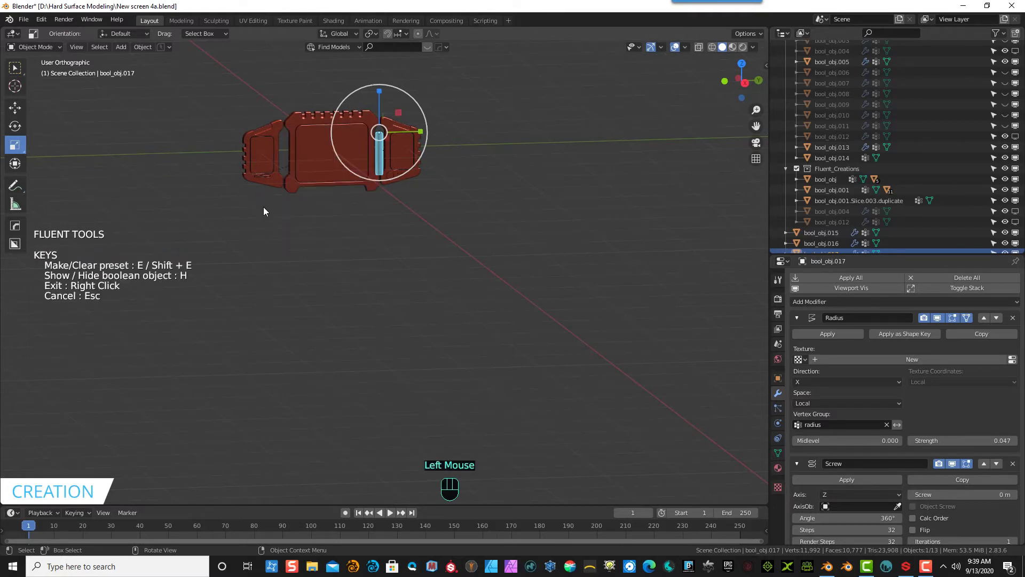
- Move the cylinder up about 0.07 m in right view to centre it in the gap beside the centre body
key("KP_3")
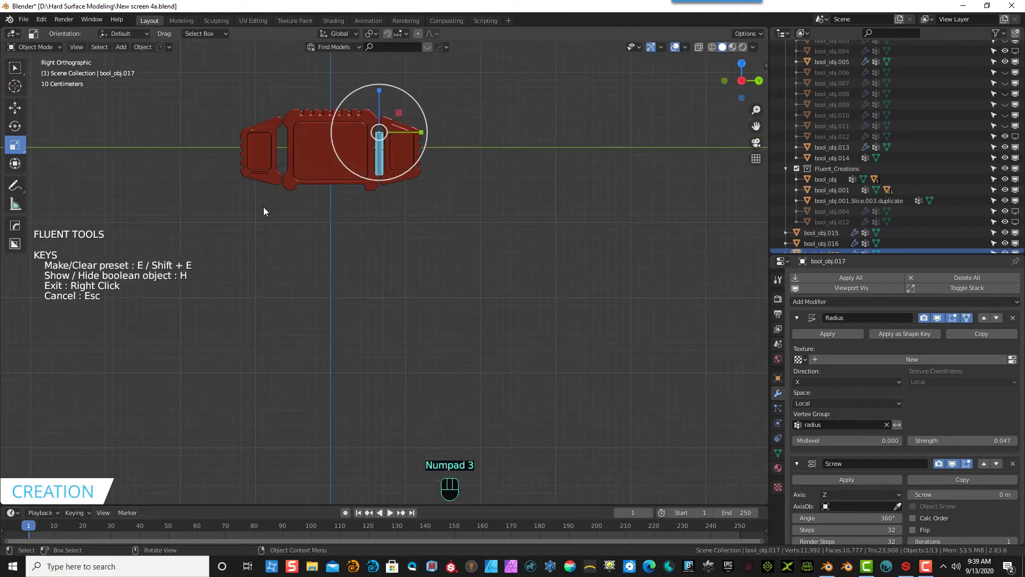
scroll(414, 131, "up", 3)
scroll(430, 134, "up", 1)
scroll(447, 130, "down", 3)
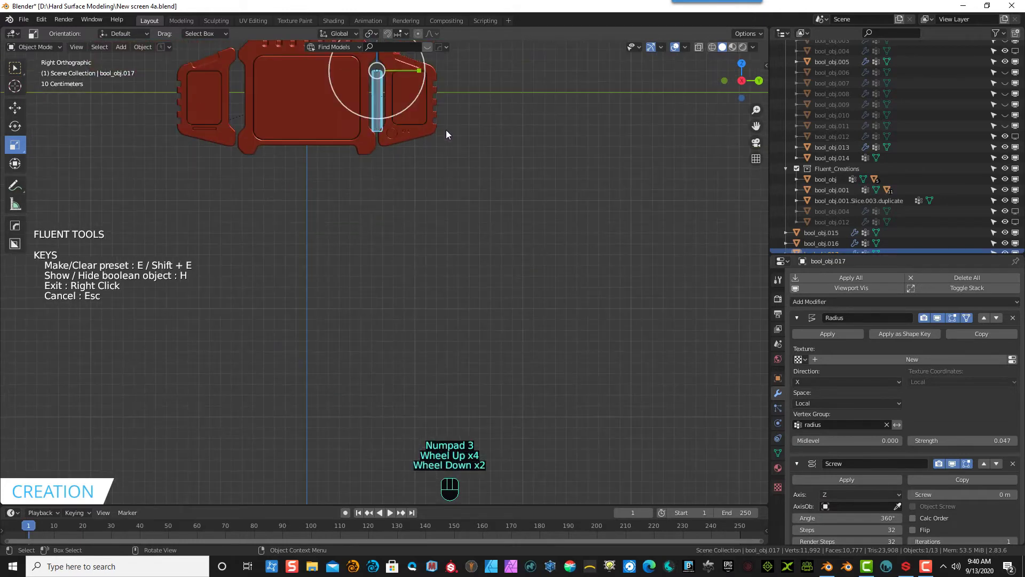
scroll(372, 155, "down", 1)
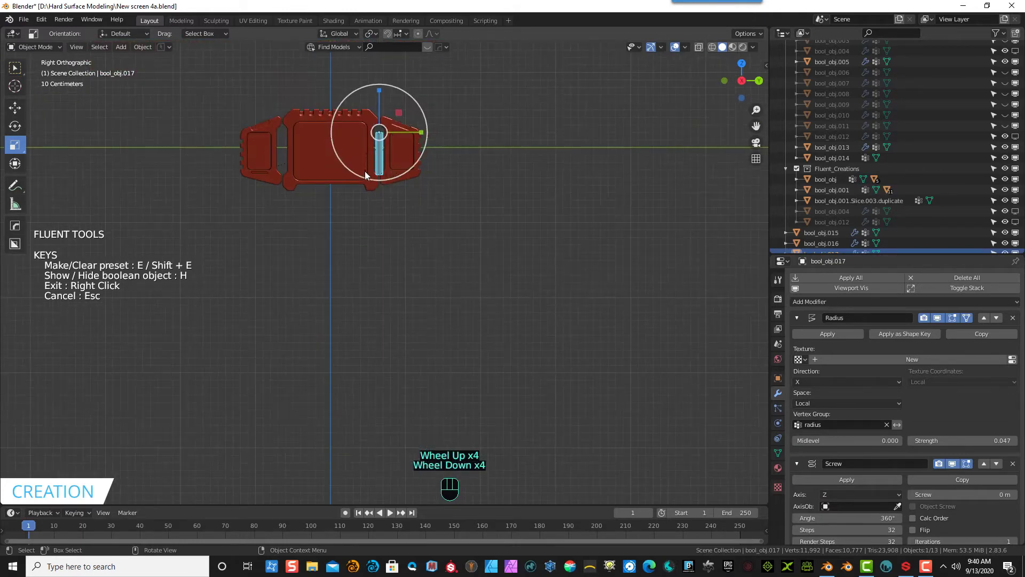
key("g")
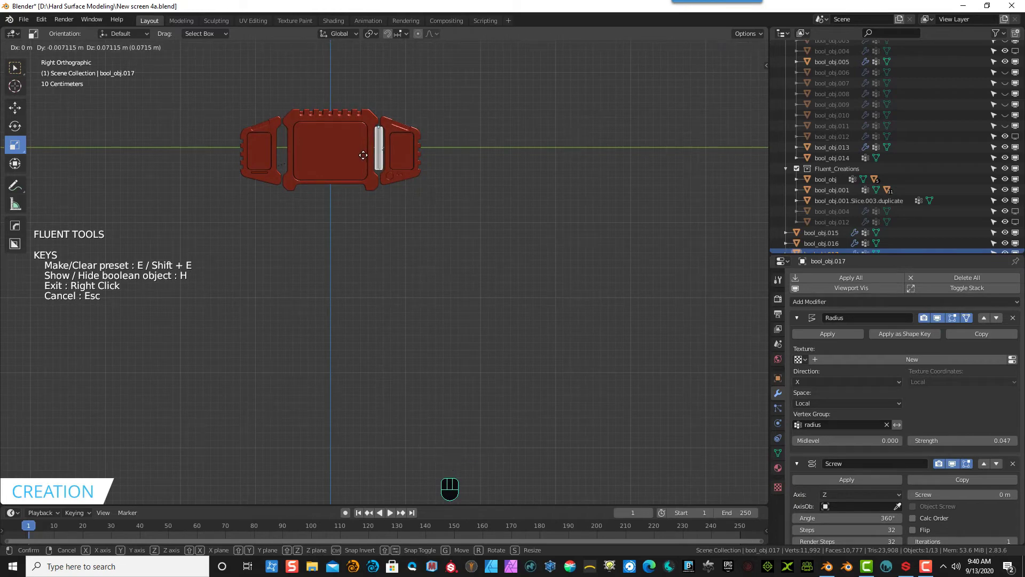
left_click(364, 155)
- Reduce the cylinder's radius to about 0.037 with the Fluent radius adjustment
middle_click_drag(363, 154, 444, 195)
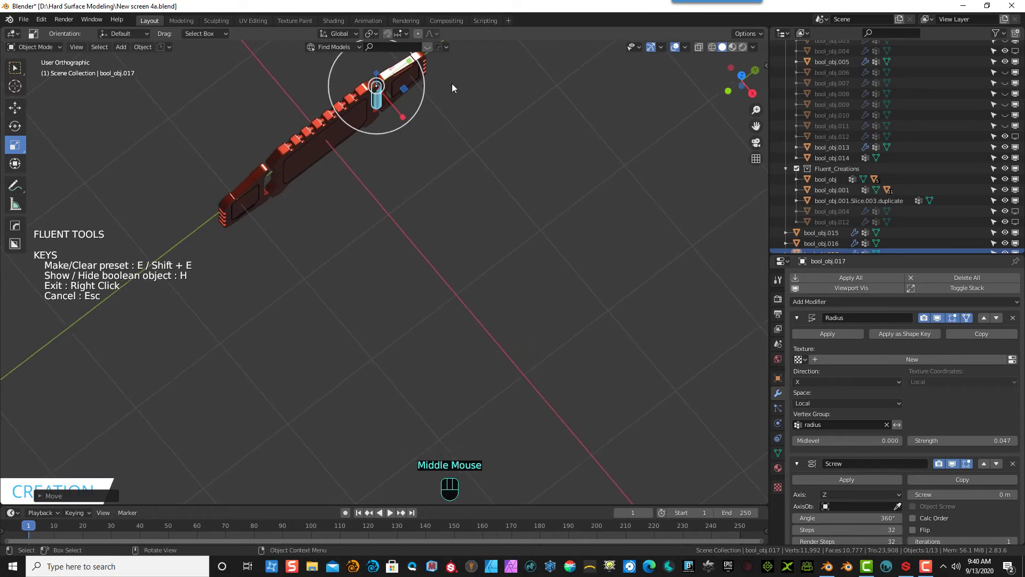
scroll(411, 113, "down", 3)
scroll(391, 107, "up", 4)
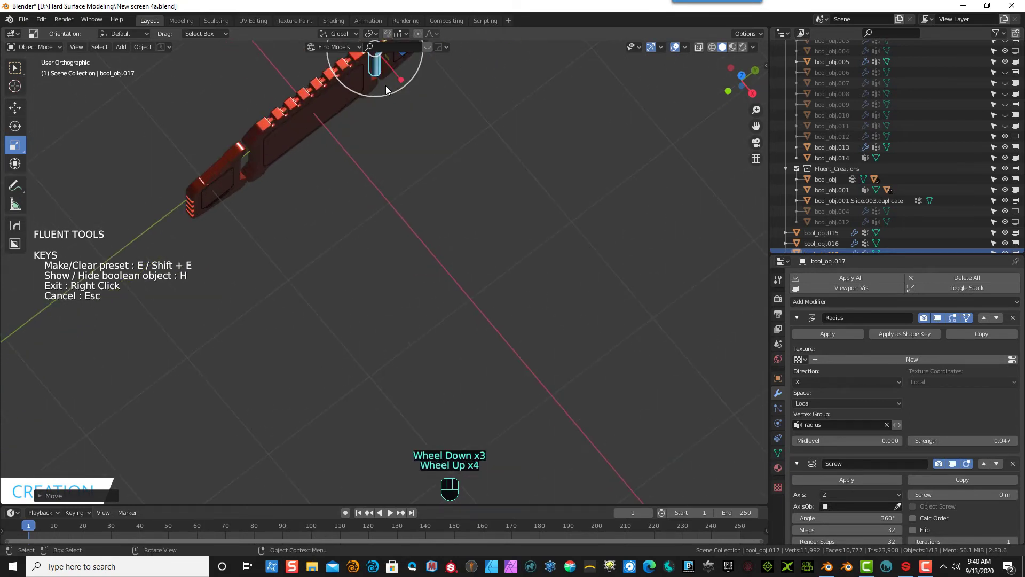
scroll(389, 99, "down", 1)
left_click(383, 104)
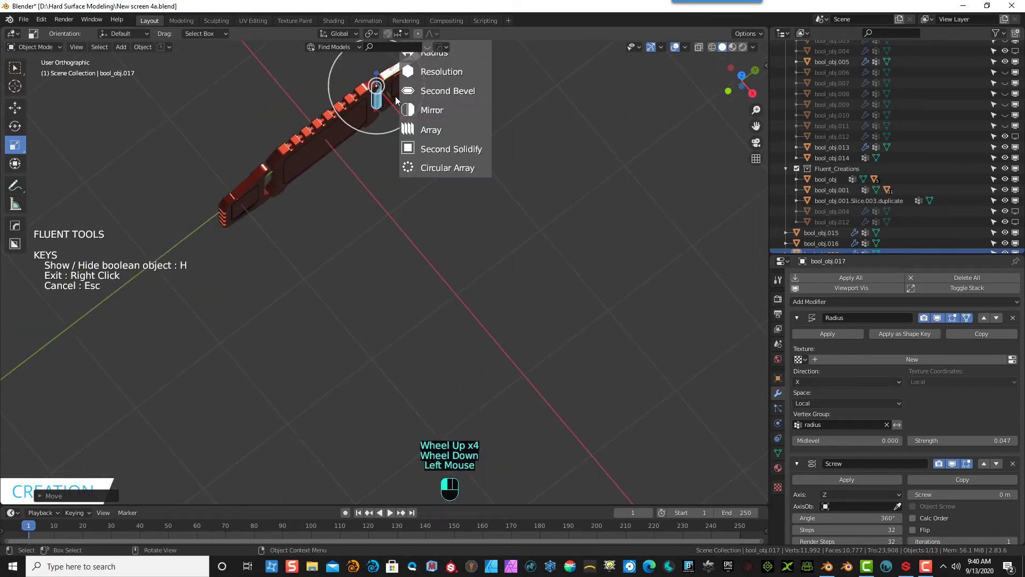
left_click(463, 47)
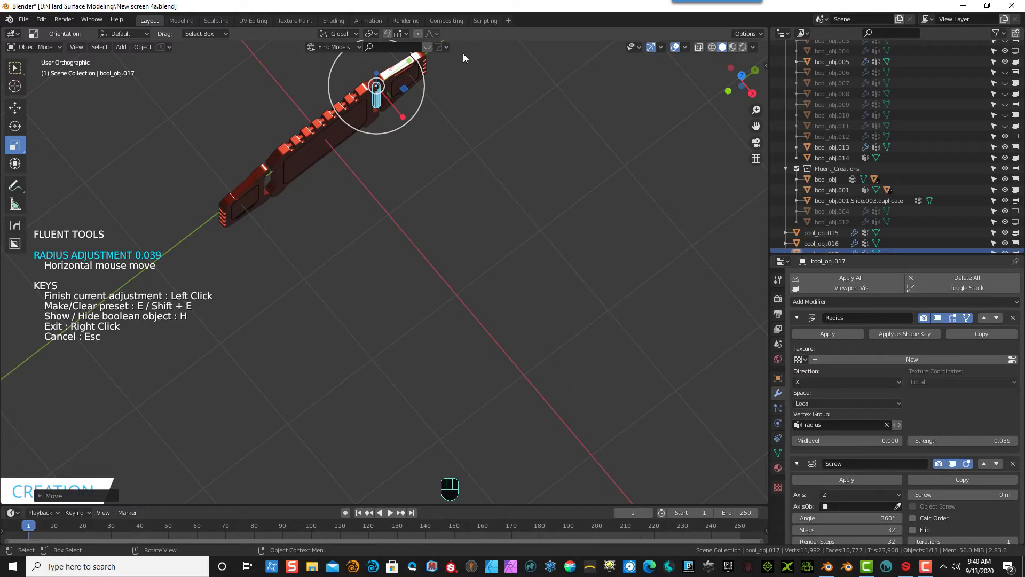
left_click(460, 54)
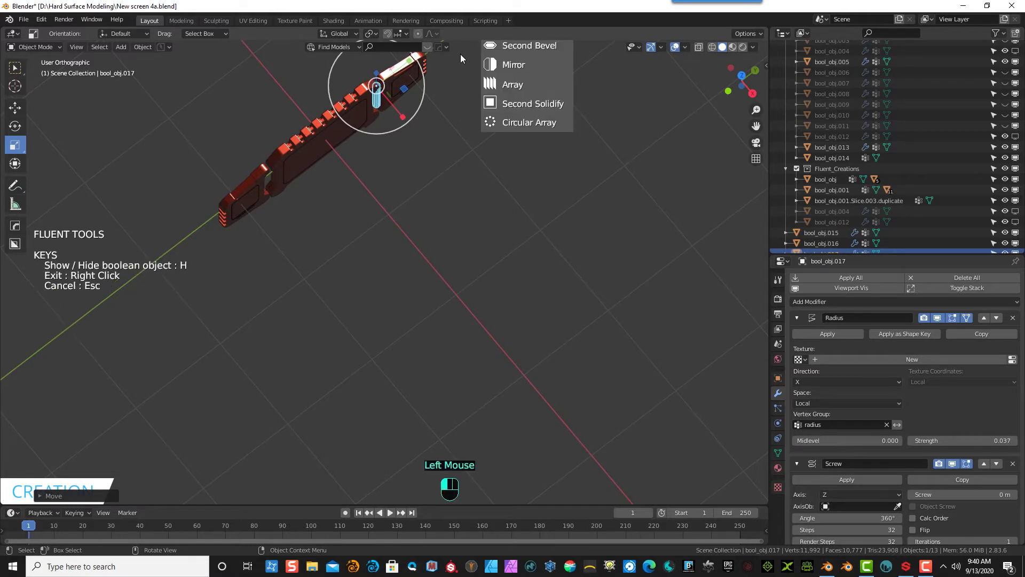
- Slim the cylinder between centre body and side plate to a radius of about 0.027 and finish the Fluent creation
left_click(379, 89)
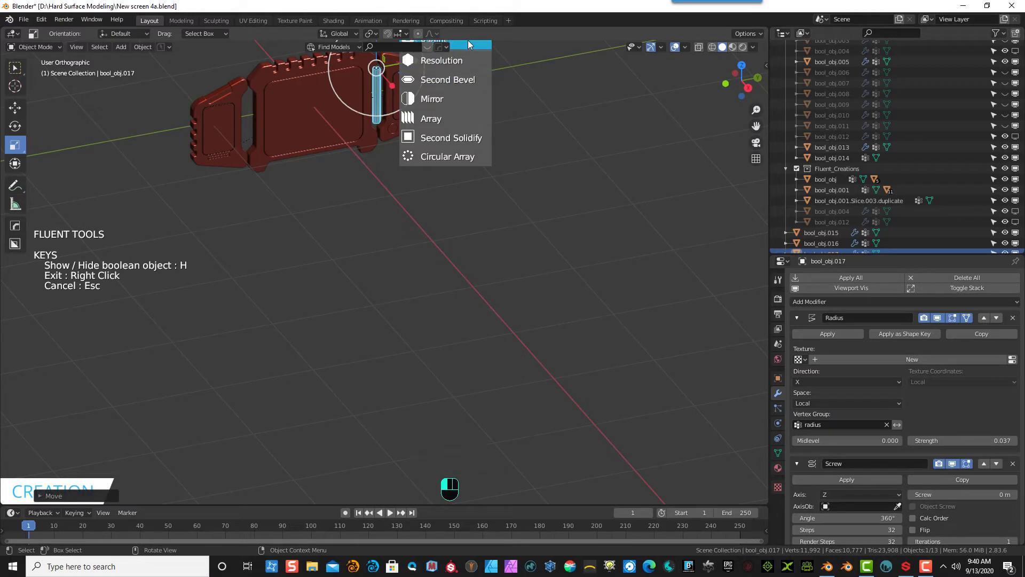
left_click(469, 42)
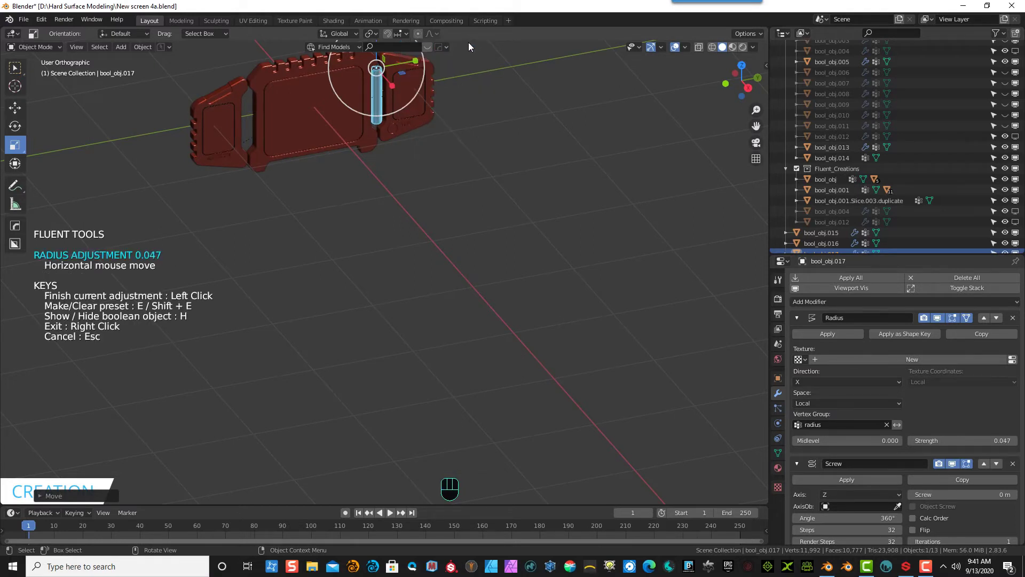
left_click(466, 43)
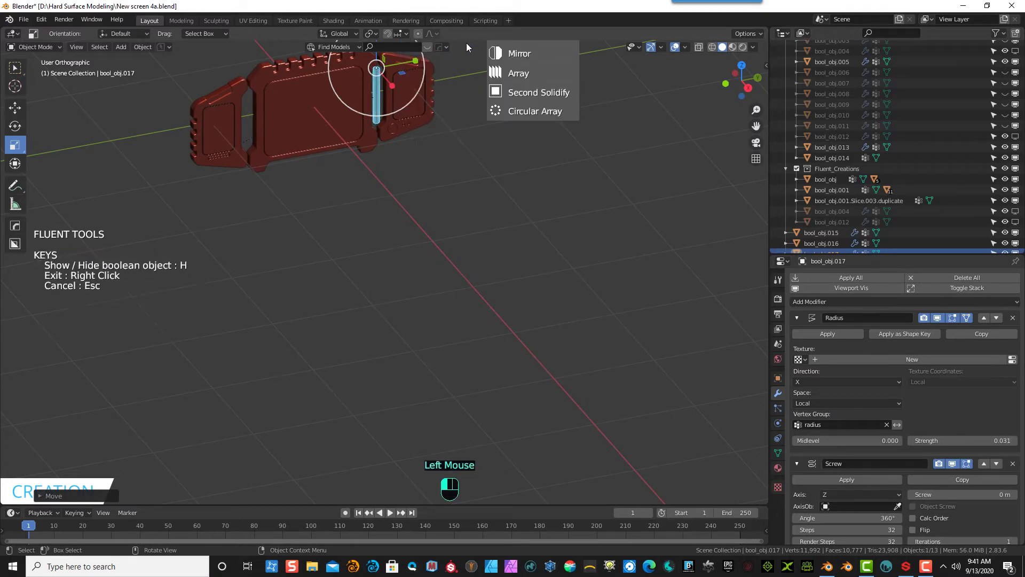
middle_click_drag(443, 87, 437, 50)
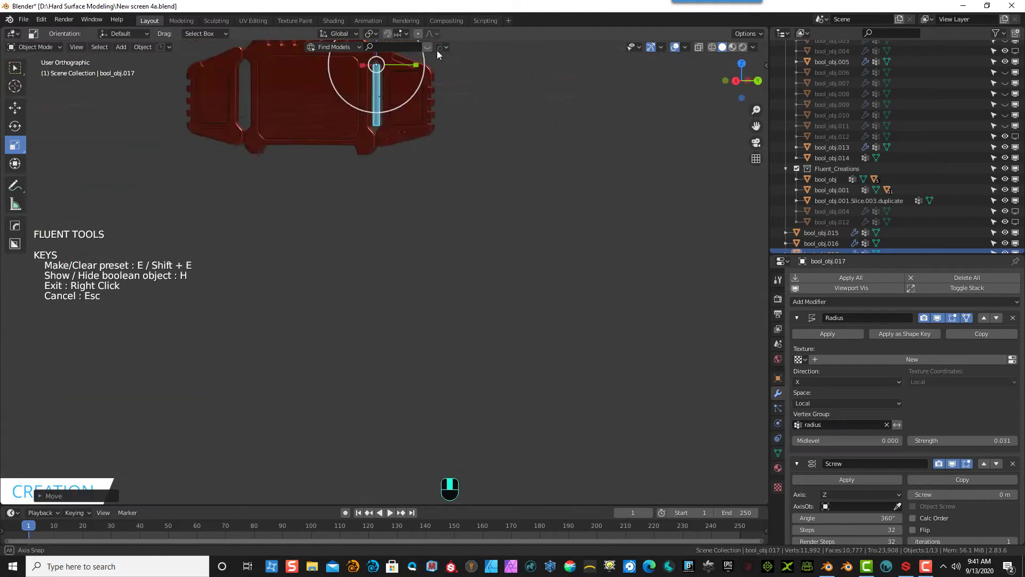
left_click(348, 319)
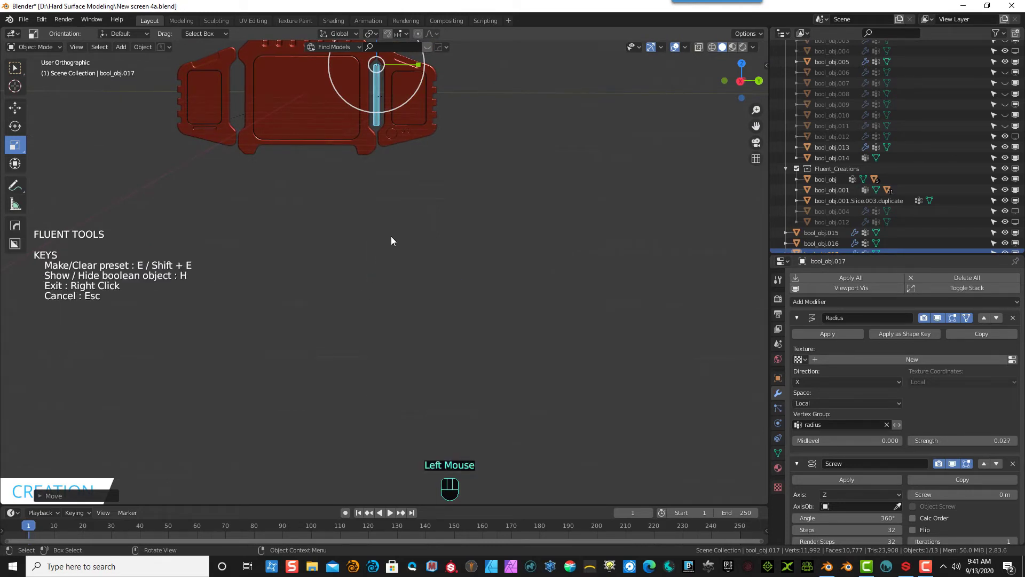
middle_click_drag(391, 236, 361, 235)
right_click(361, 235)
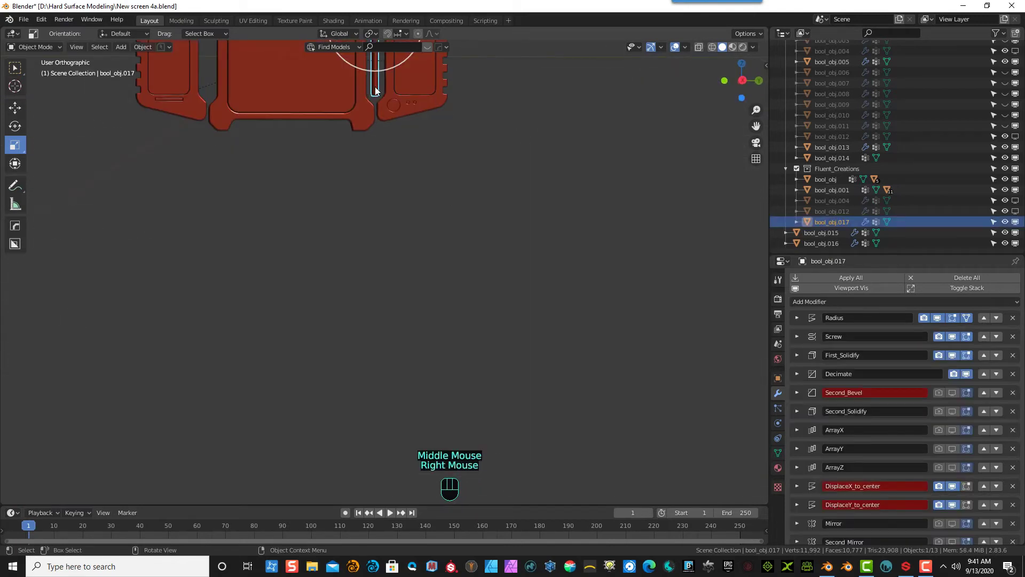
- Slice the cylinder with Fluent in right view, using a short rectangle drawn across its upper part, slightly wider than the cylinder
left_click(77, 46)
left_click(112, 109)
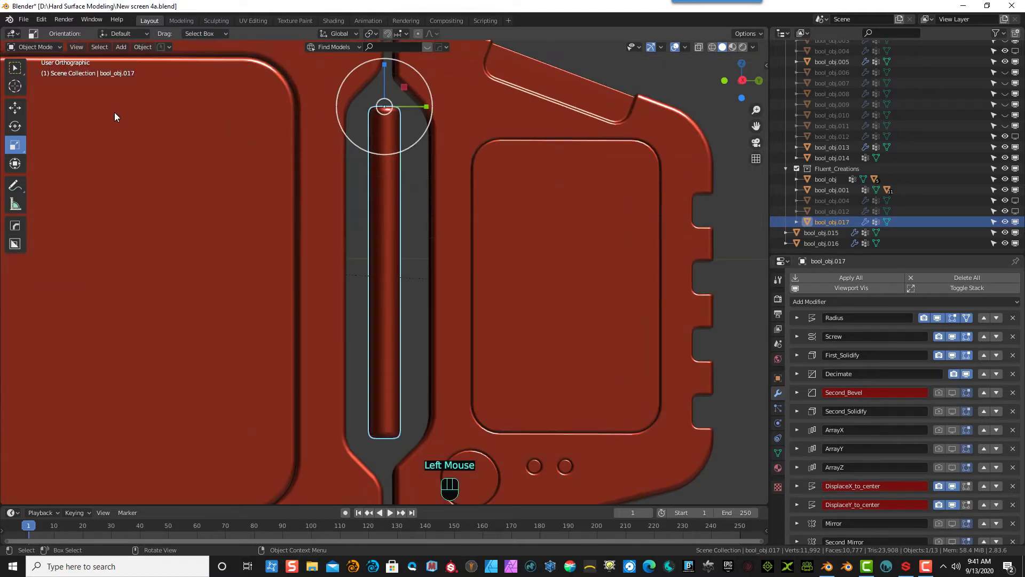
scroll(362, 363, "down", 1)
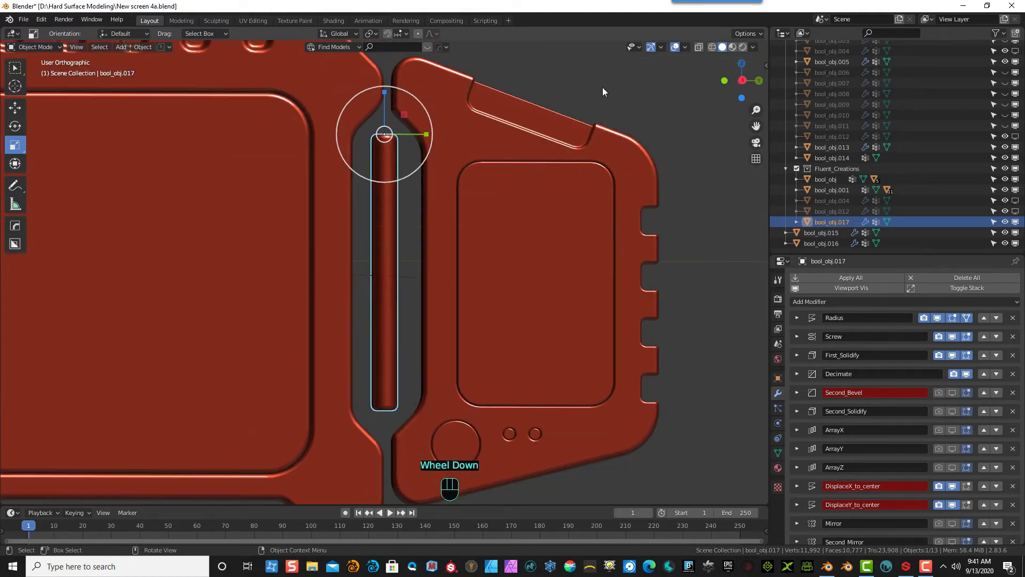
left_click(444, 191)
left_click(384, 216)
middle_click_drag(399, 223, 232, 256)
key("KP_3")
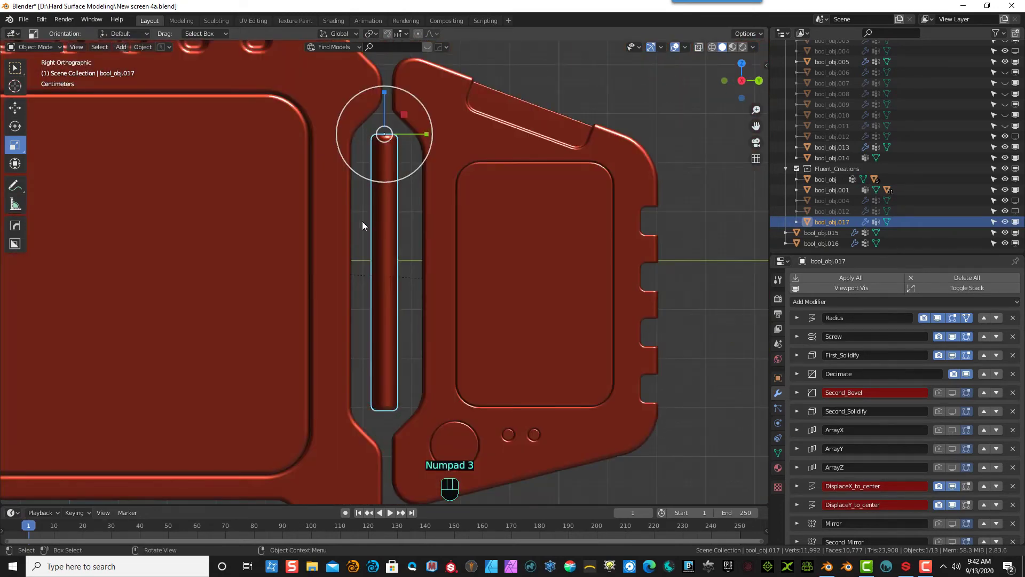
key("f")
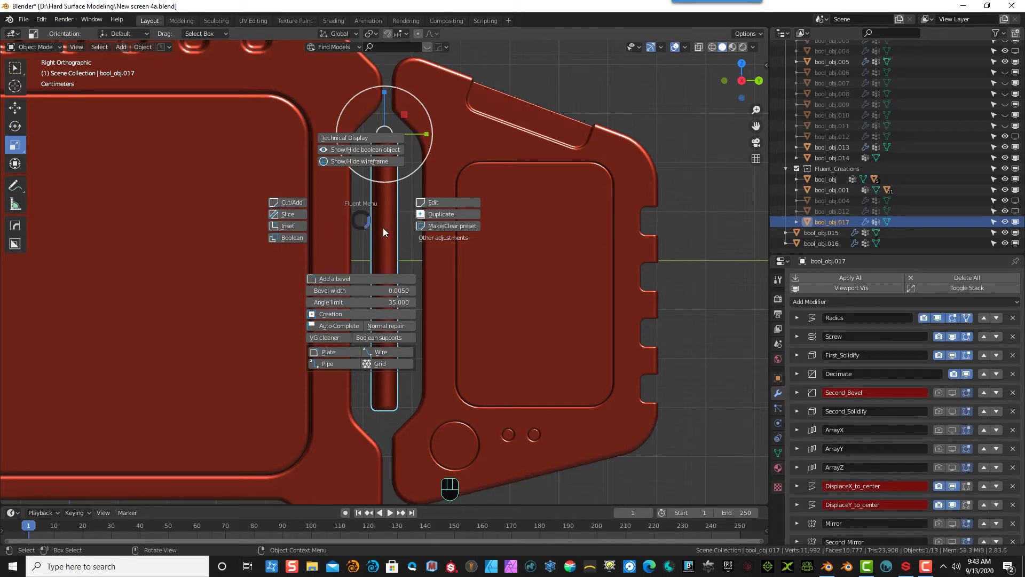
left_click(289, 216)
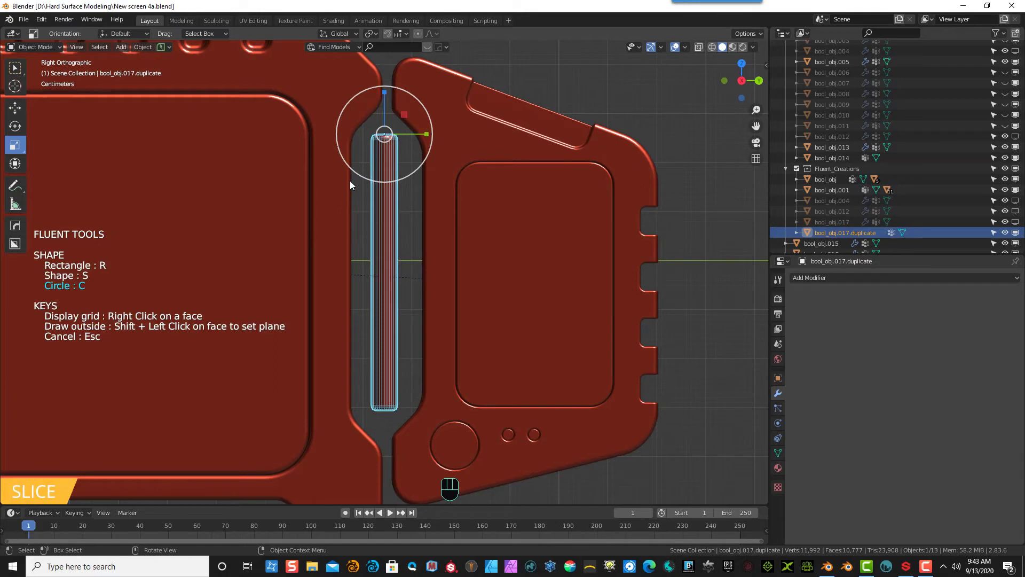
key("r")
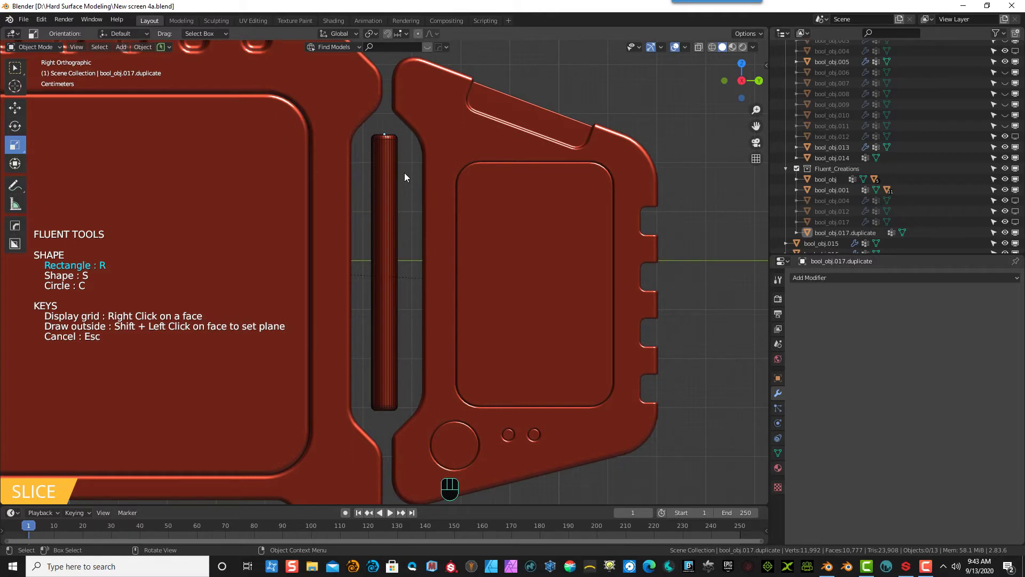
mouse_move(405, 172)
left_mouse_down()
mouse_move(367, 206)
mouse_move(360, 199)
left_mouse_up()
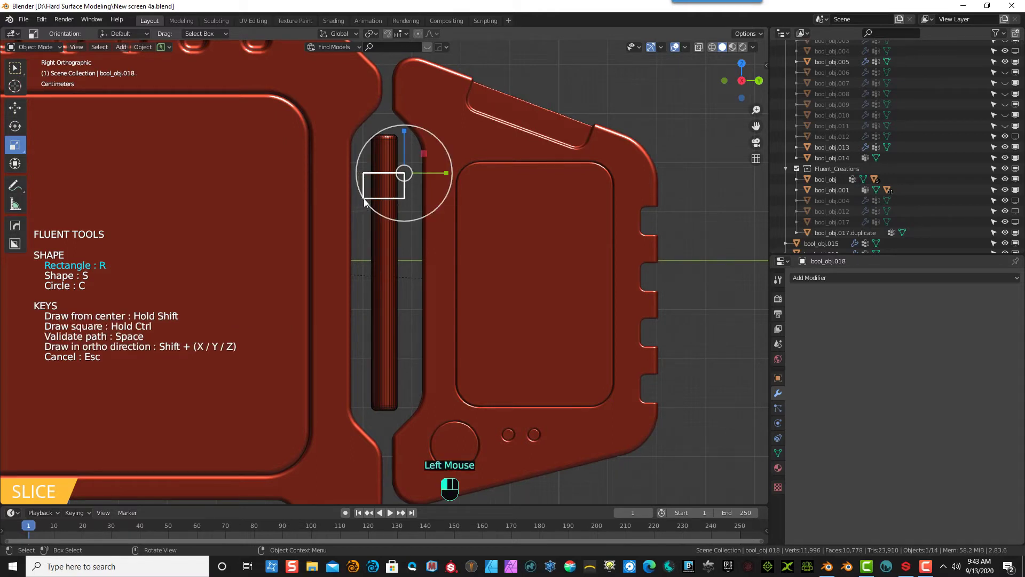
left_click(364, 198)
middle_click_drag(380, 233, 388, 243)
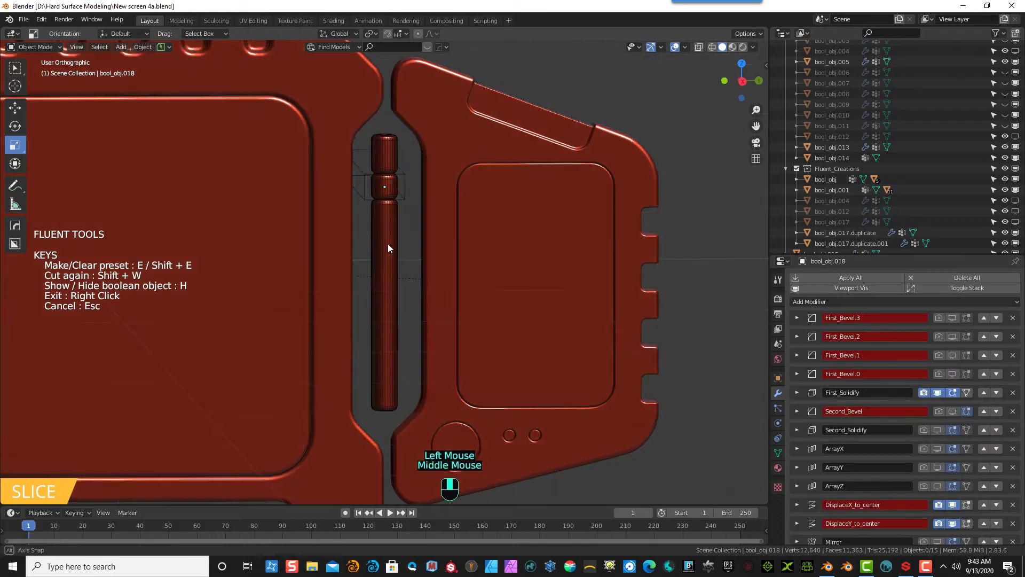
- Array the slice rectangle along Y with a count of 2, spacing the copies roughly half the cylinder's length apart
left_click(338, 168)
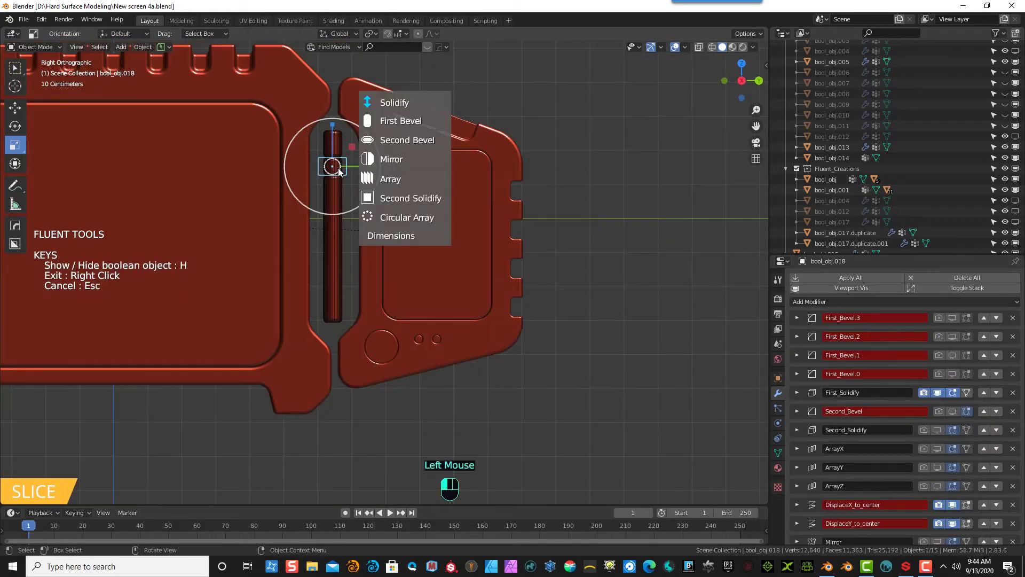
left_click(387, 179)
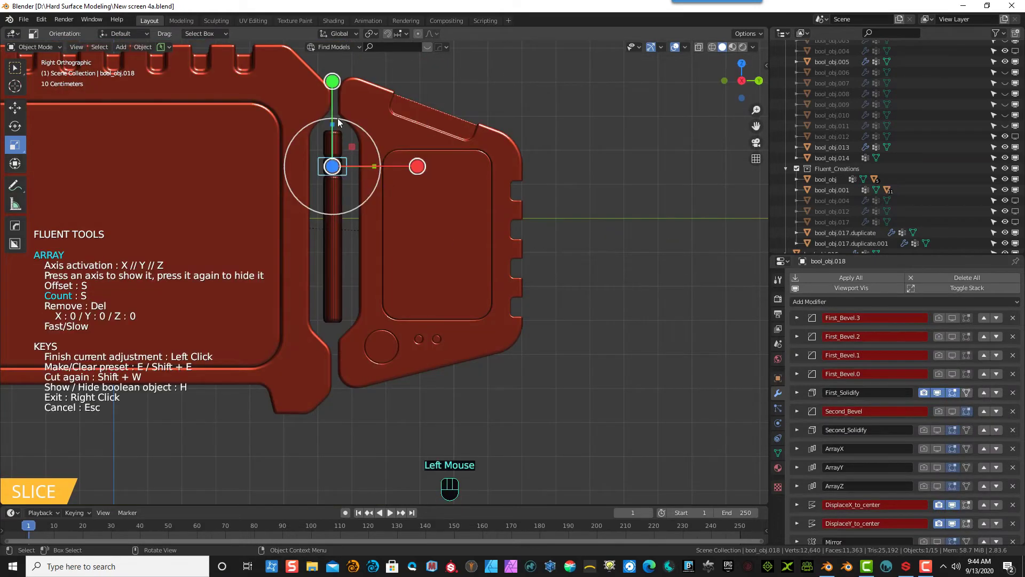
double_click(332, 82)
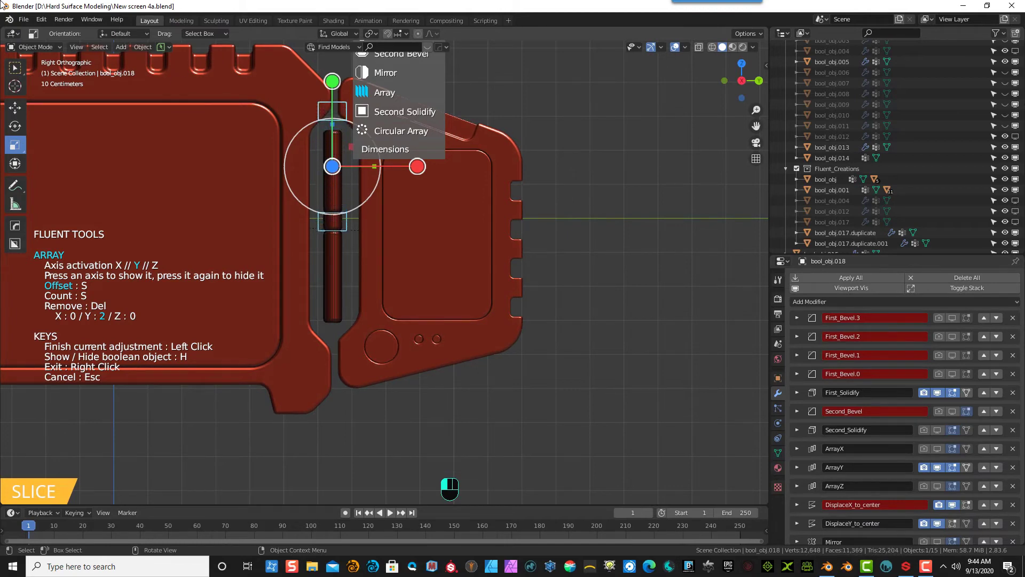
left_click(22, 41)
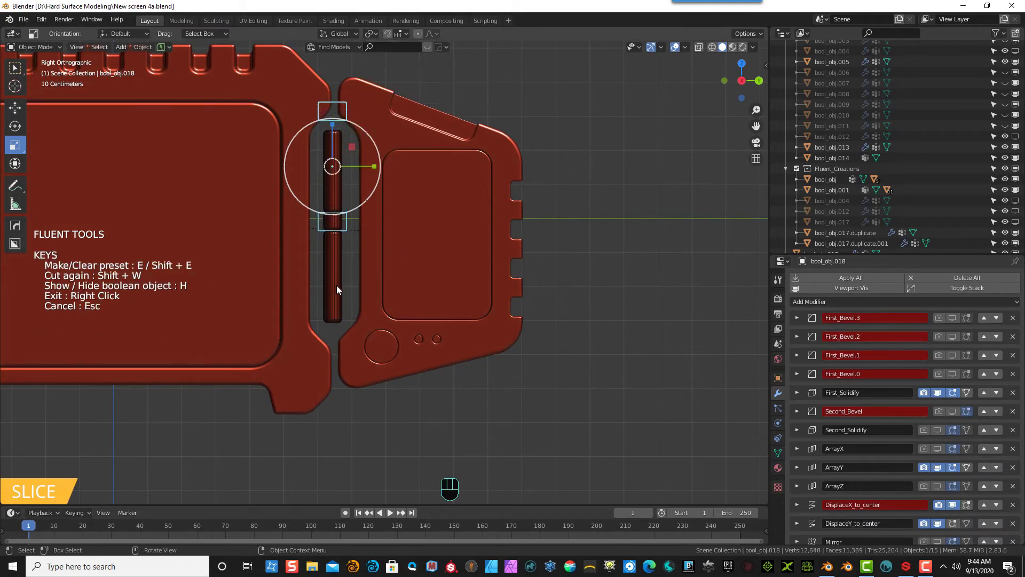
- Move the arrayed slice rectangles down about 0.174 m along global Z, one near each end of the cylinder, and finish the slice
key("g")
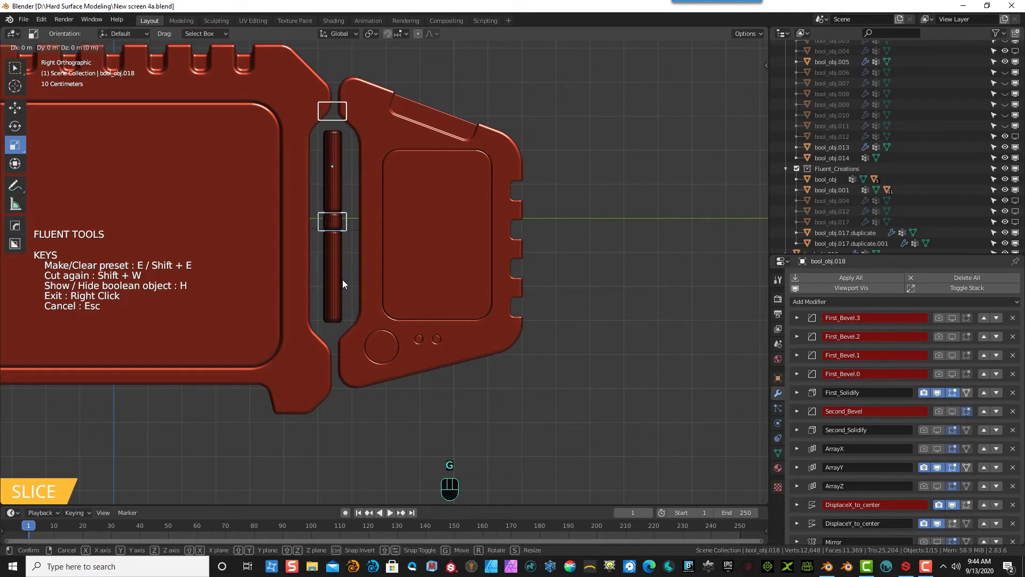
key("z")
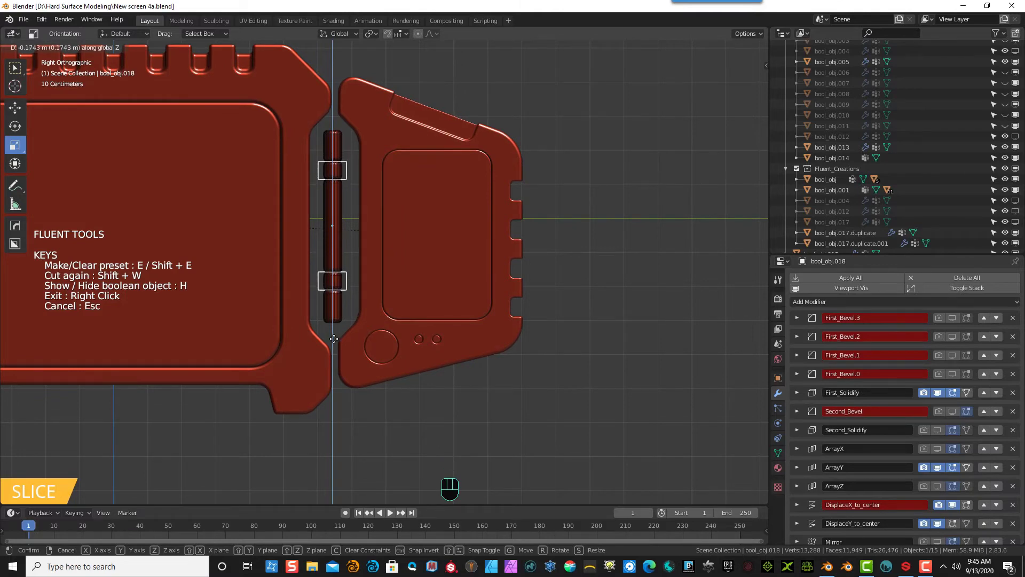
left_click(334, 339)
middle_click_drag(334, 339, 616, 286)
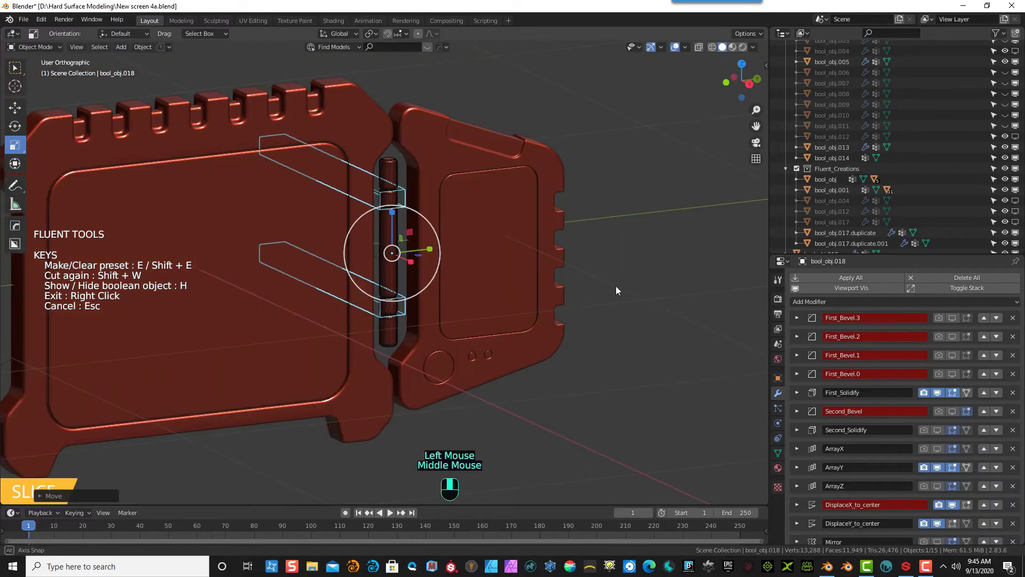
right_click(620, 223)
- Smart Apply the modifiers of the main cylinder segments, bool_obj.017, leaving the two sliced rings out of the selection
scroll(441, 171, "up", 2)
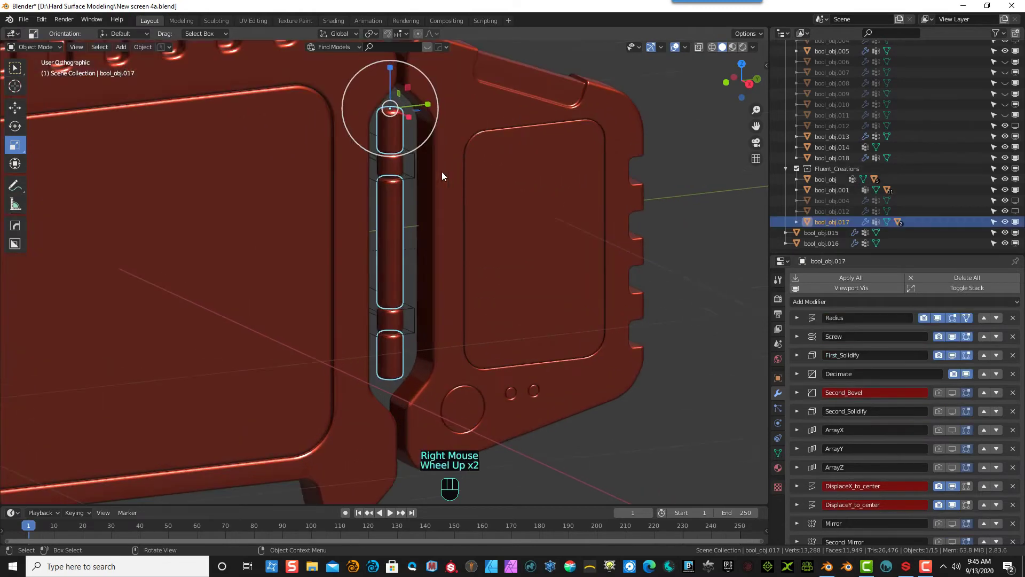
left_click(646, 122)
left_click(400, 174)
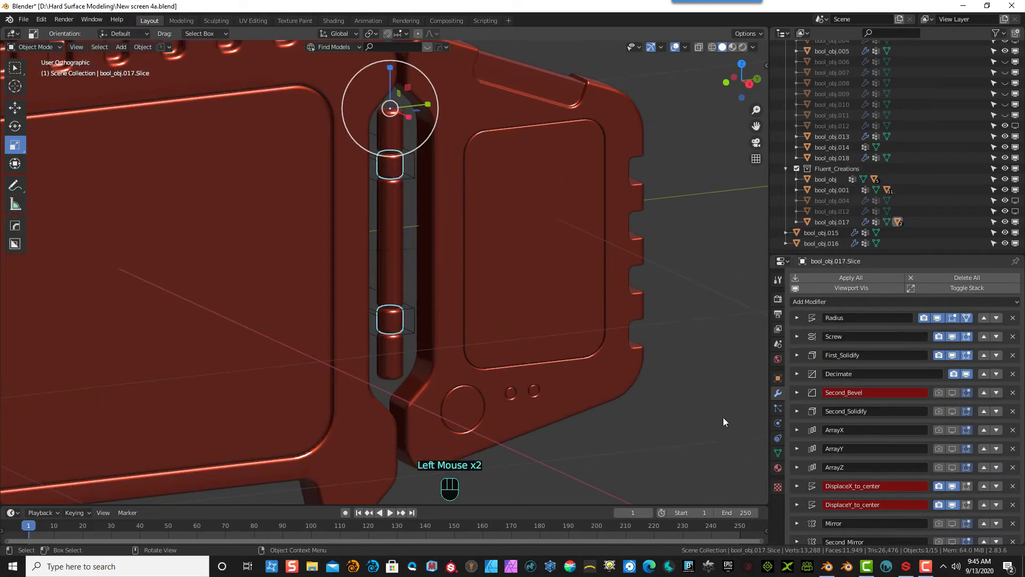
scroll(422, 163, "up", 3)
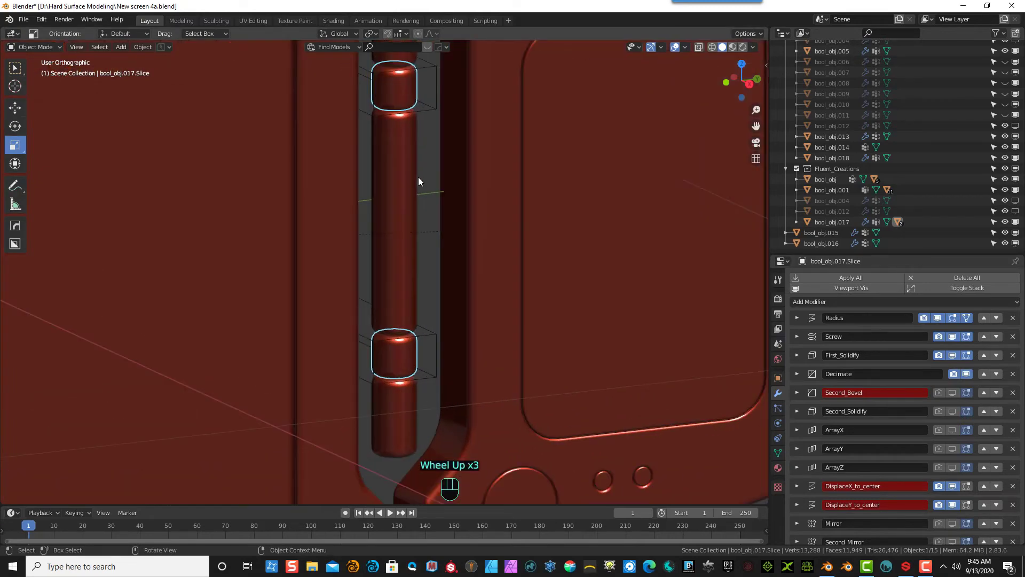
left_click(404, 217)
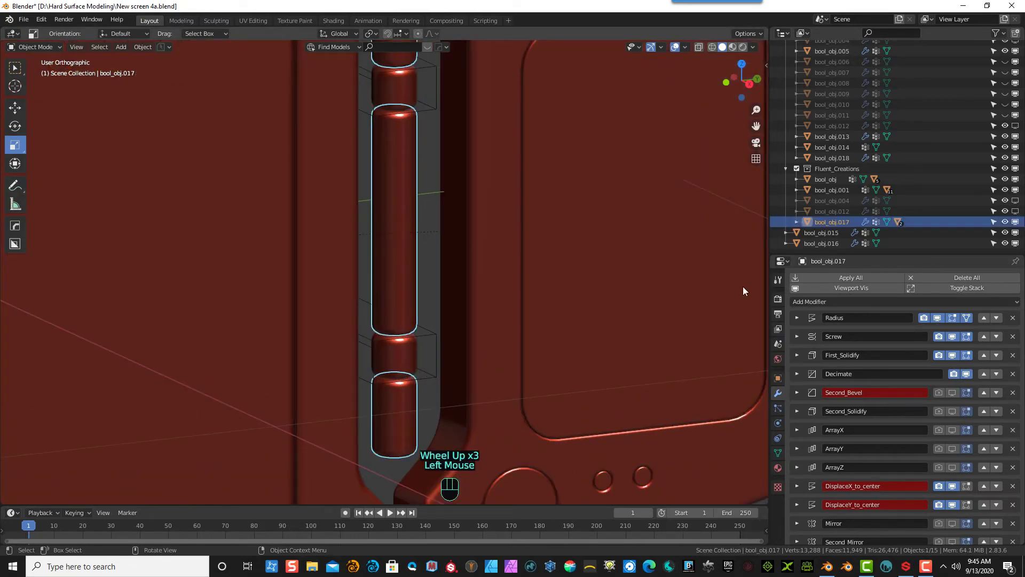
scroll(473, 292, "down", 4)
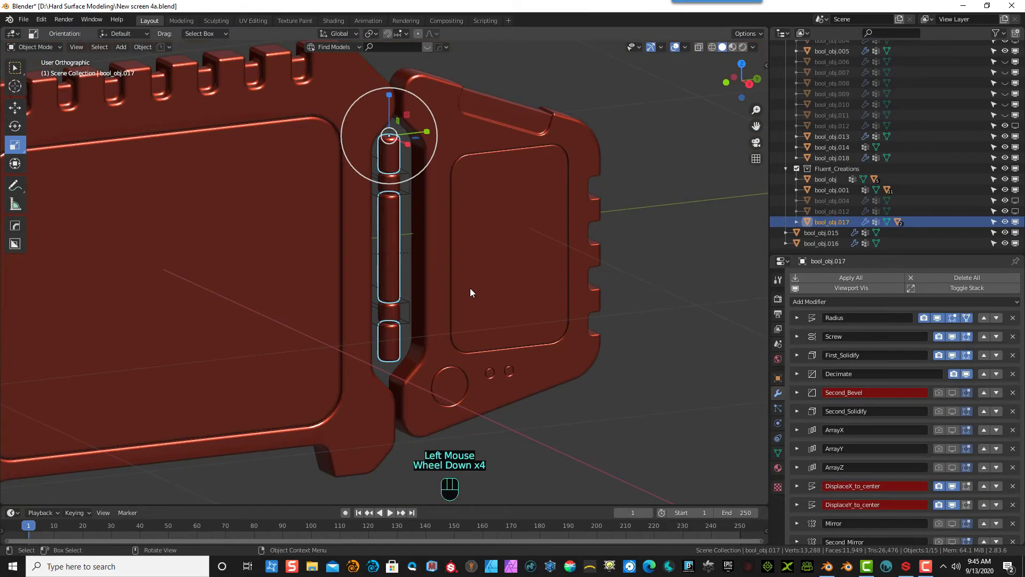
middle_click_drag(465, 283, 429, 268)
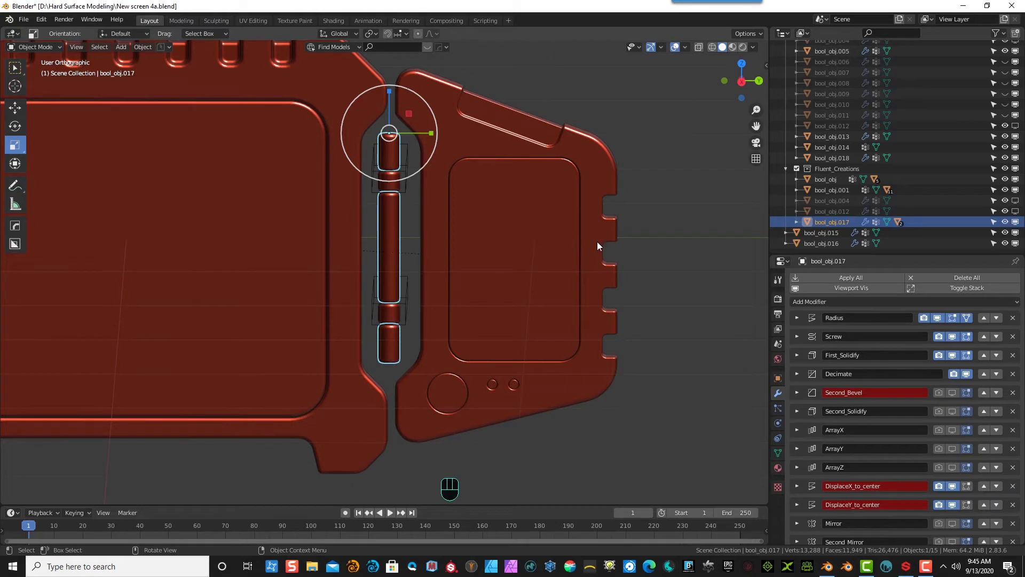
key("q")
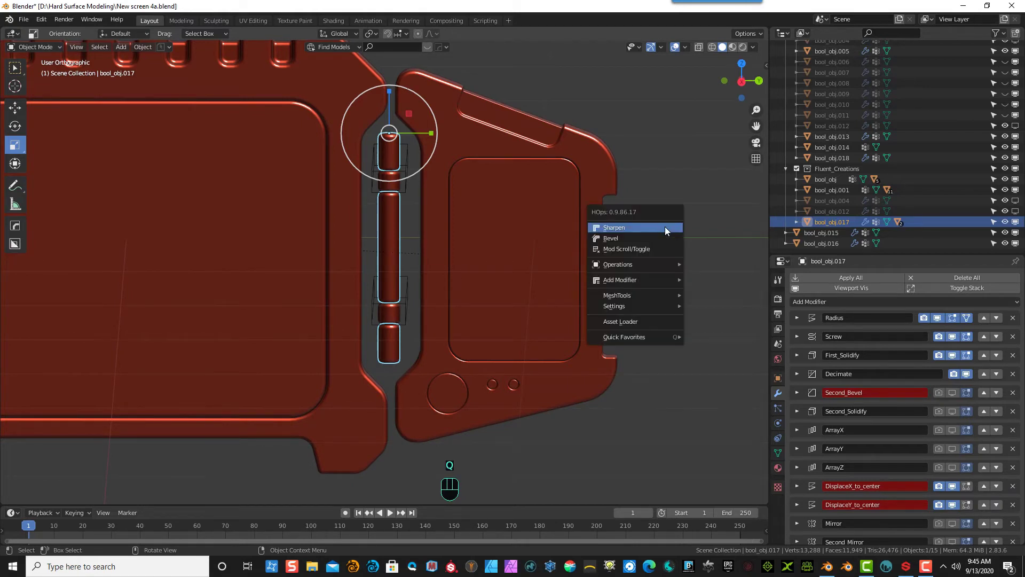
mouse_move(633, 264)
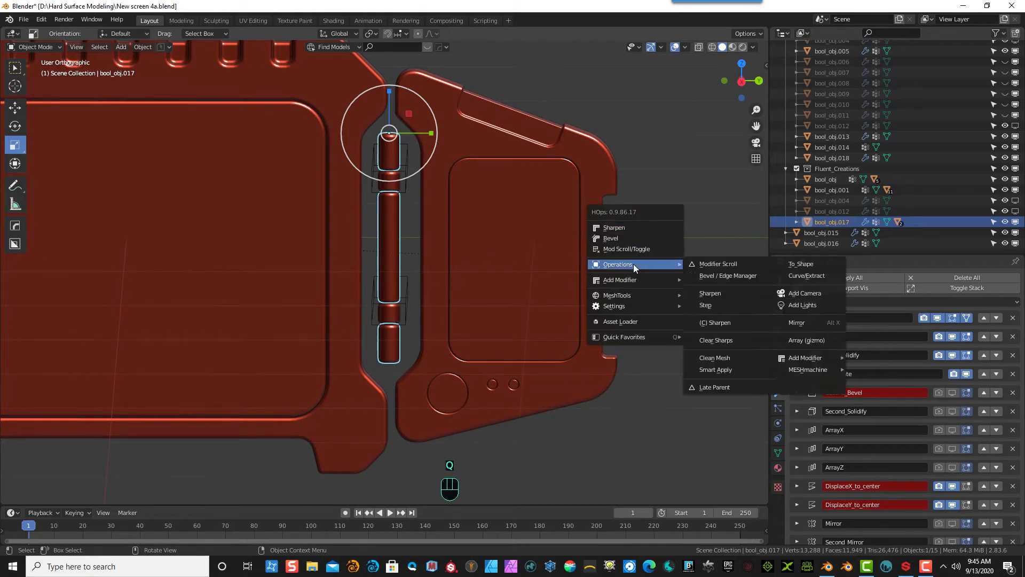
left_click(722, 371)
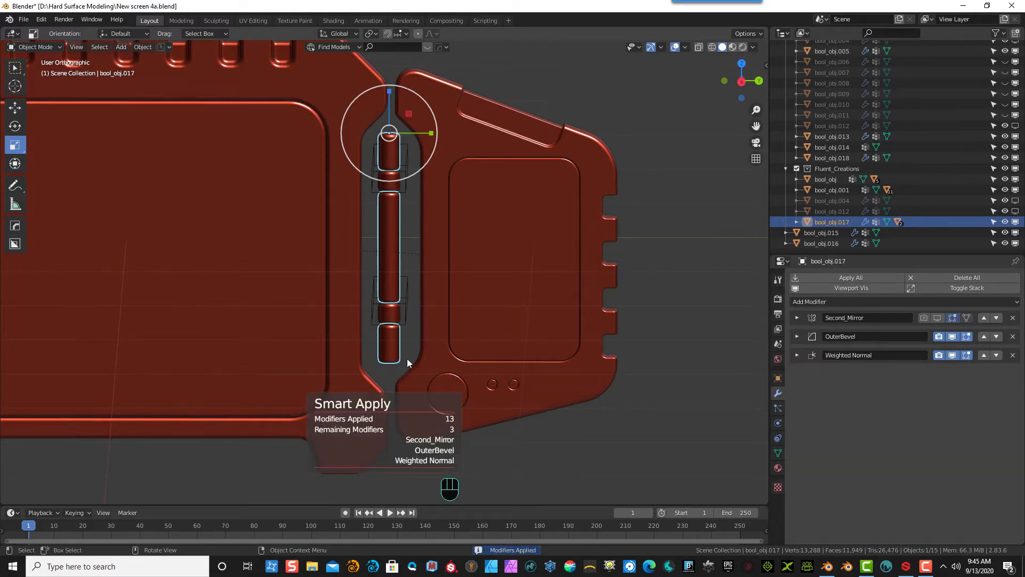
- Set the OuterBevel offset of the main cylinder segments, bool_obj.017, to 0.003 m
left_click(798, 336)
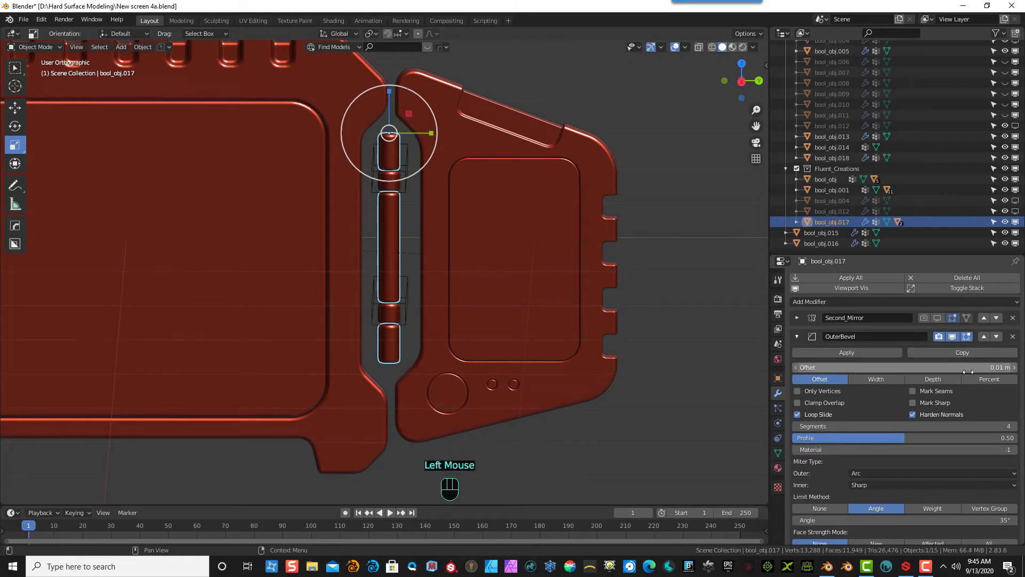
double_click(805, 370)
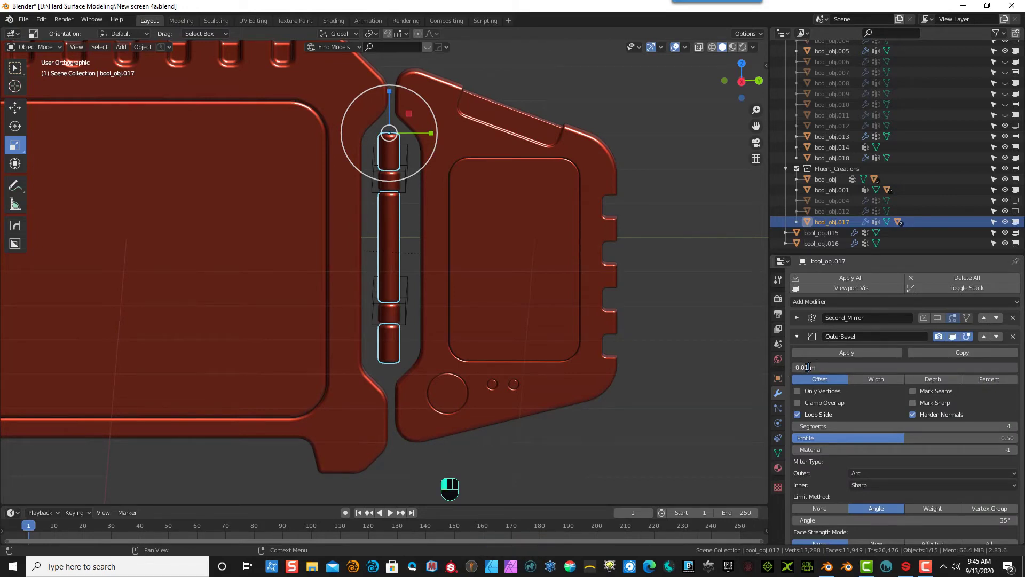
key("BackSpace")
type("03")
key("Return")
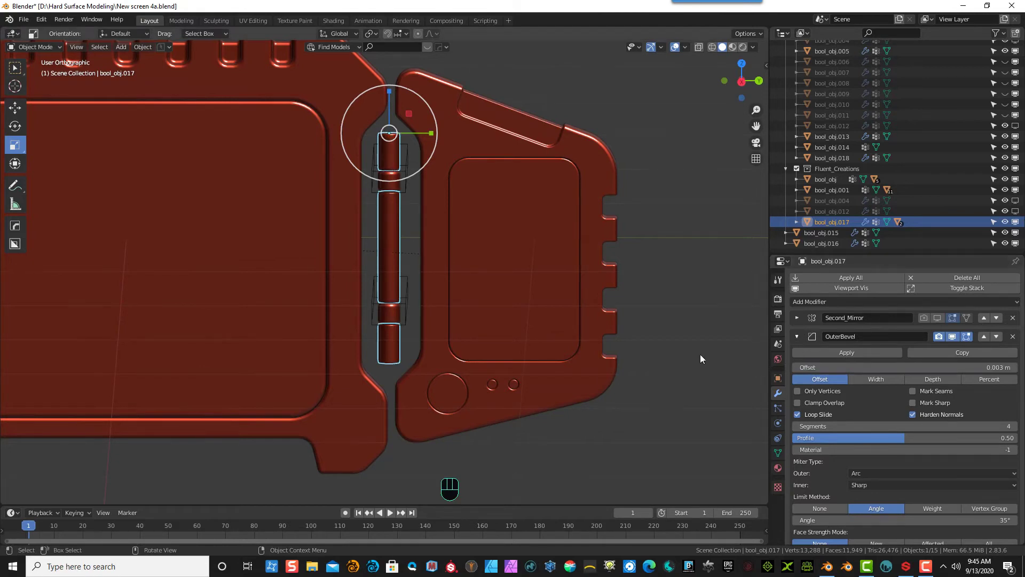
left_click(539, 91)
mouse_move(486, 157)
middle_mouse_down()
mouse_move(499, 175)
mouse_move(495, 157)
middle_mouse_up()
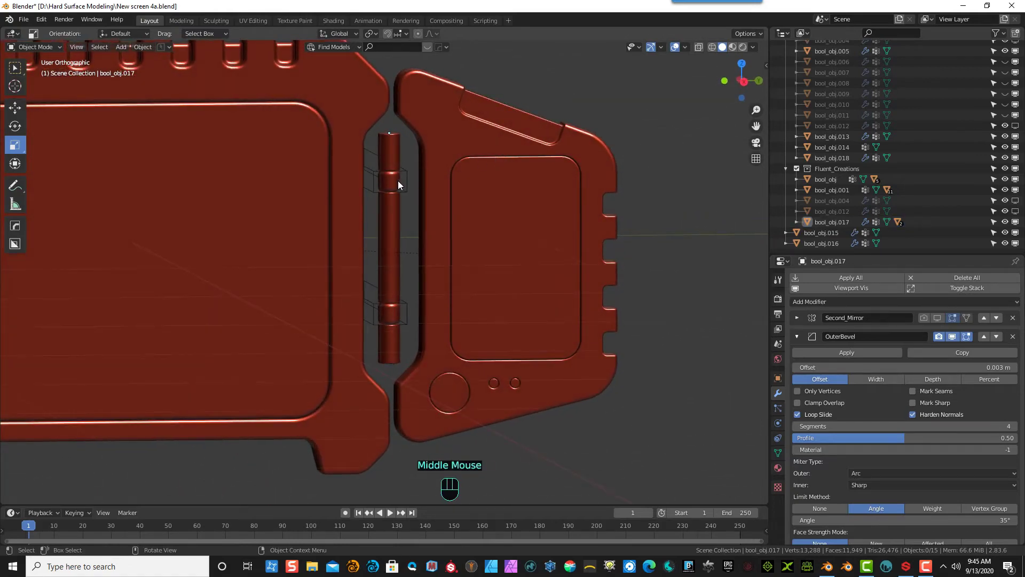
- Smart Apply the modifiers of the two sliced rings on the connecting cylinder
left_click(398, 181)
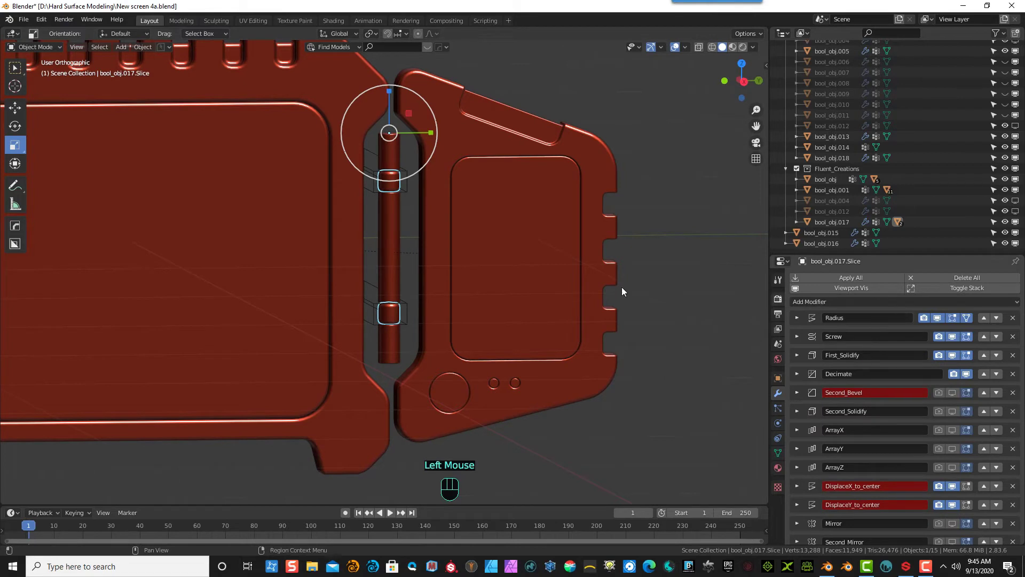
key("q")
mouse_move(570, 249)
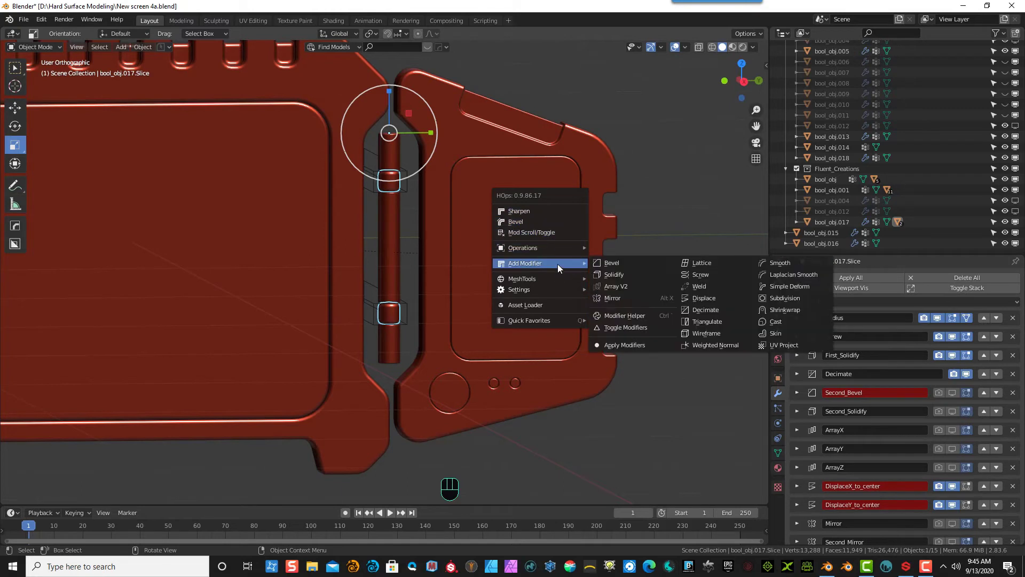
left_click(639, 350)
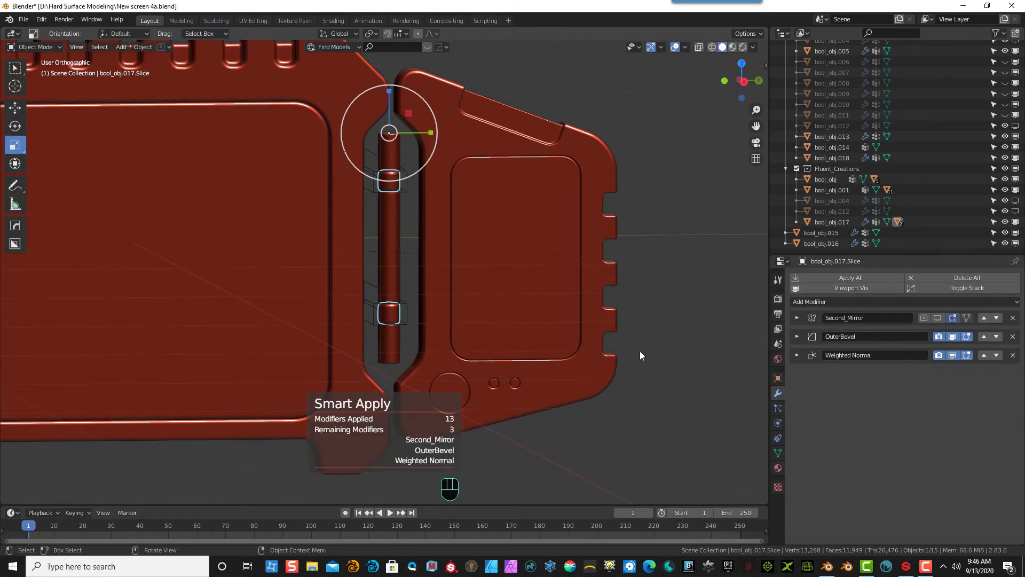
- Set the OuterBevel offset of the two sliced rings to 0.003 m, then clear the selection
left_click(798, 336)
left_click(833, 368)
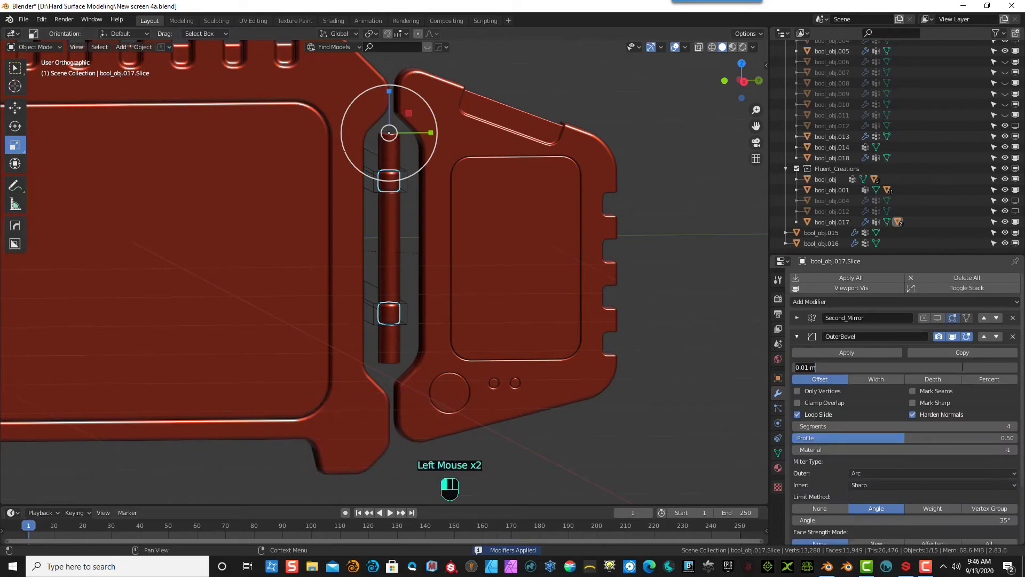
left_click_drag(806, 368, 811, 367)
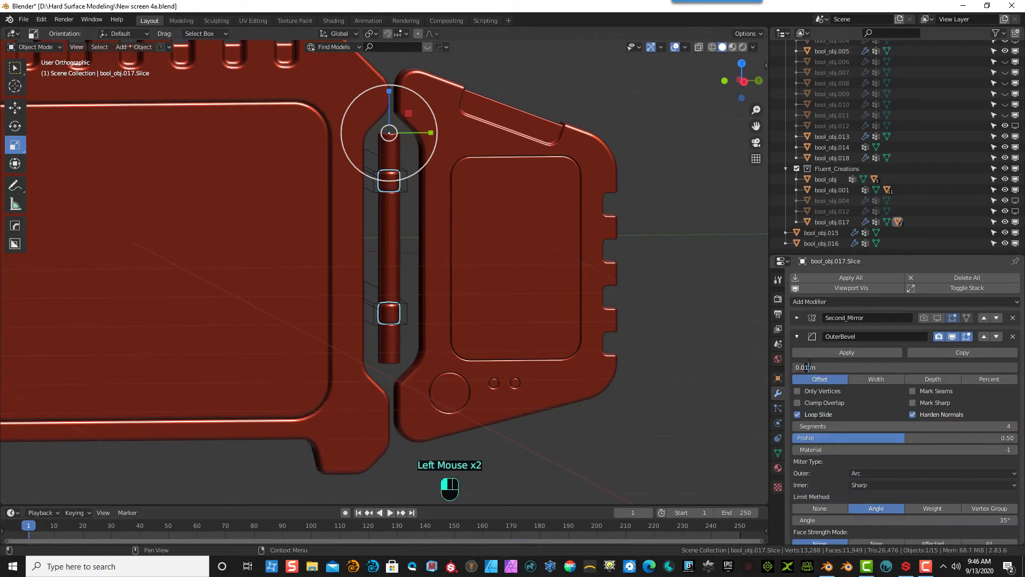
type("3")
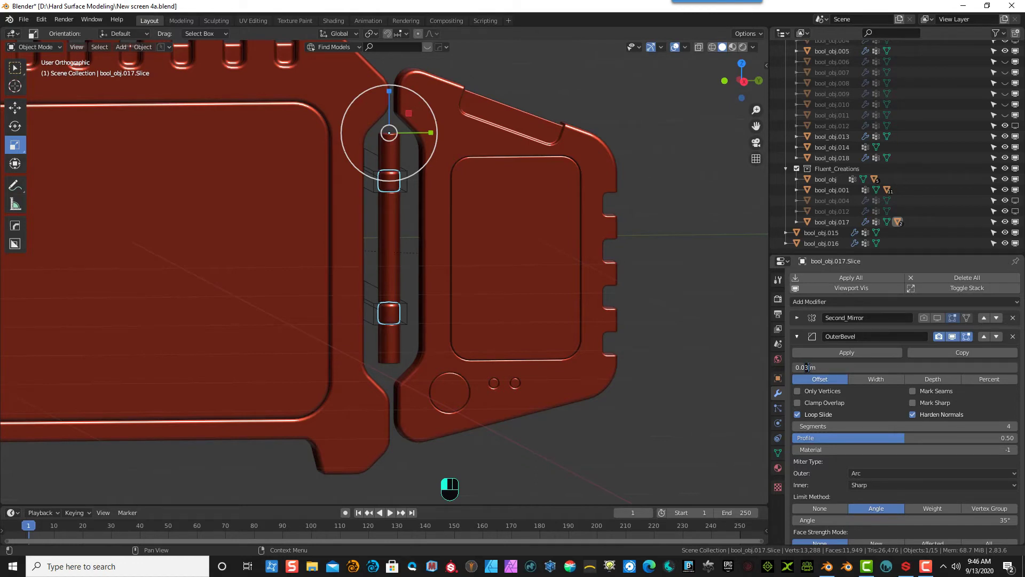
type("0")
key("Return")
left_click(694, 319)
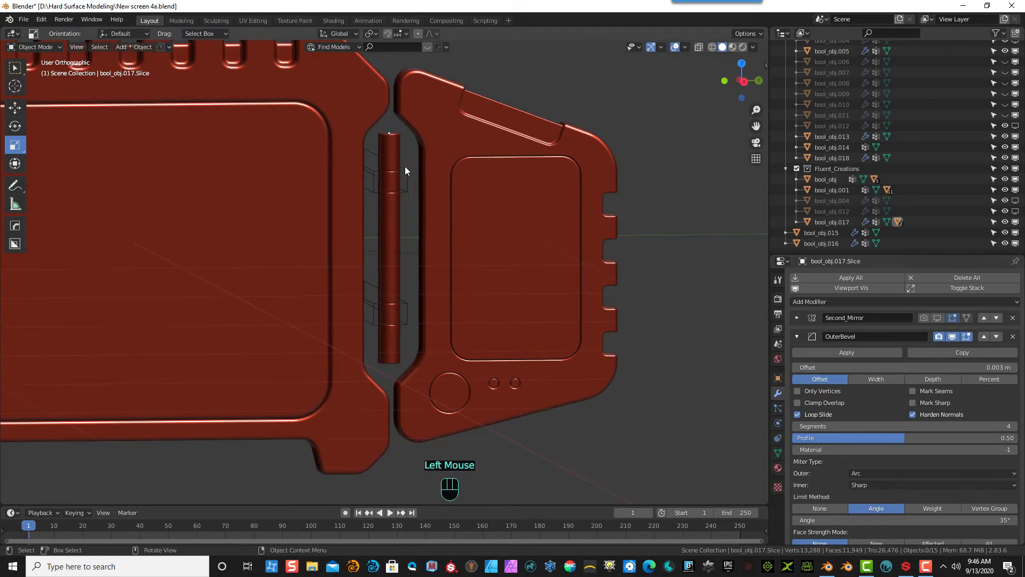
- Move the cylinder segments and rings together in top view, about 0.005 m along X and 0.001 m along Y
left_click(399, 194)
middle_click_drag(409, 204, 372, 213)
key("KP_7")
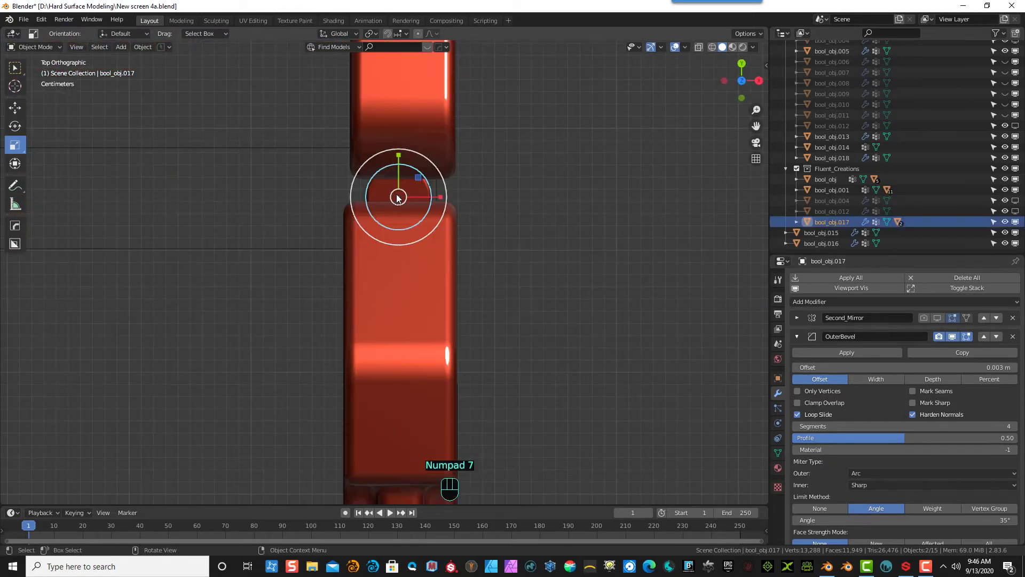
key("g")
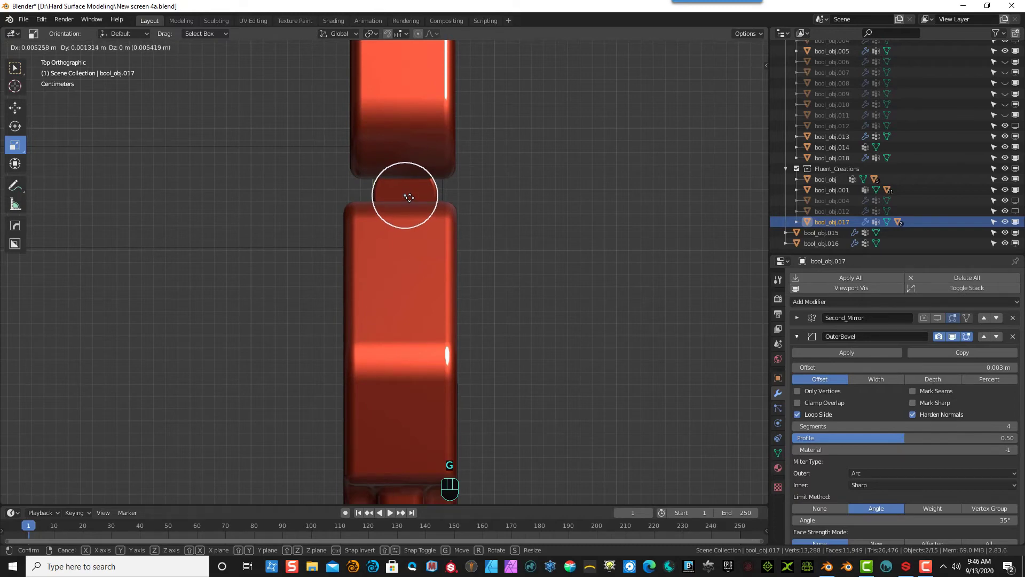
left_click(409, 197)
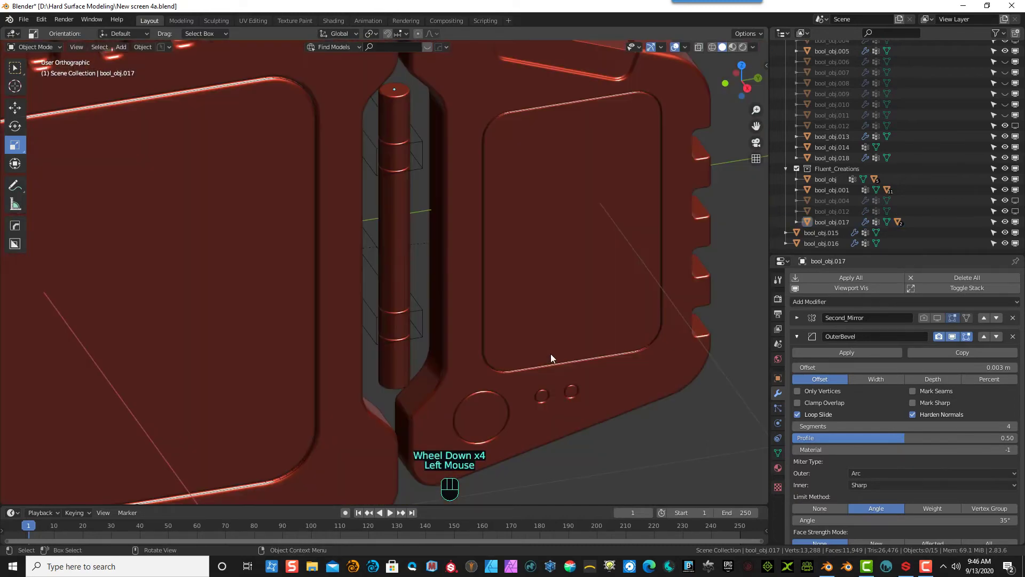
- Start a Fluent creation from the rings in right view and draw a thin rectangle from the upper ring across to the side plate
left_click(396, 161)
key("KP_3")
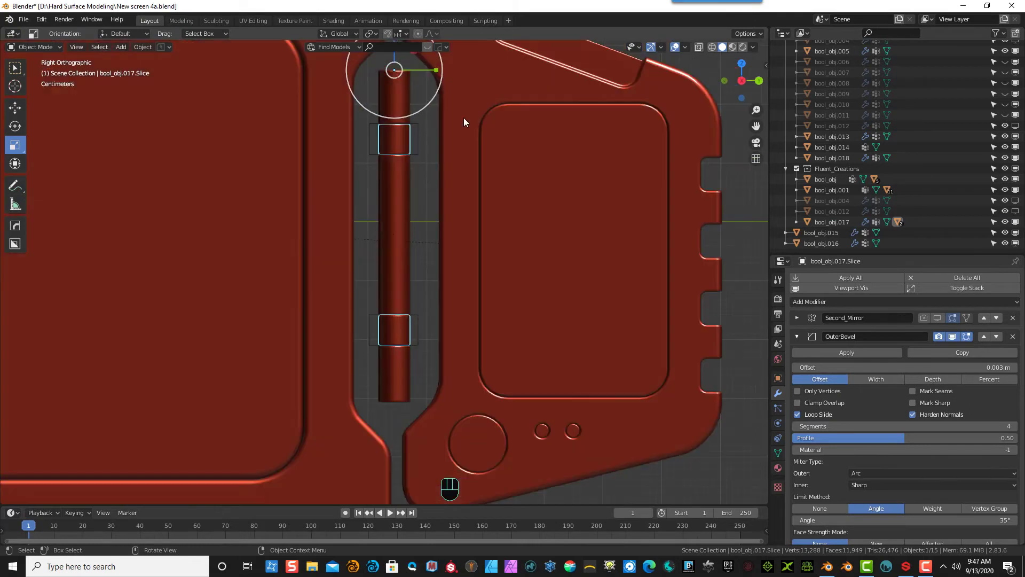
key("f")
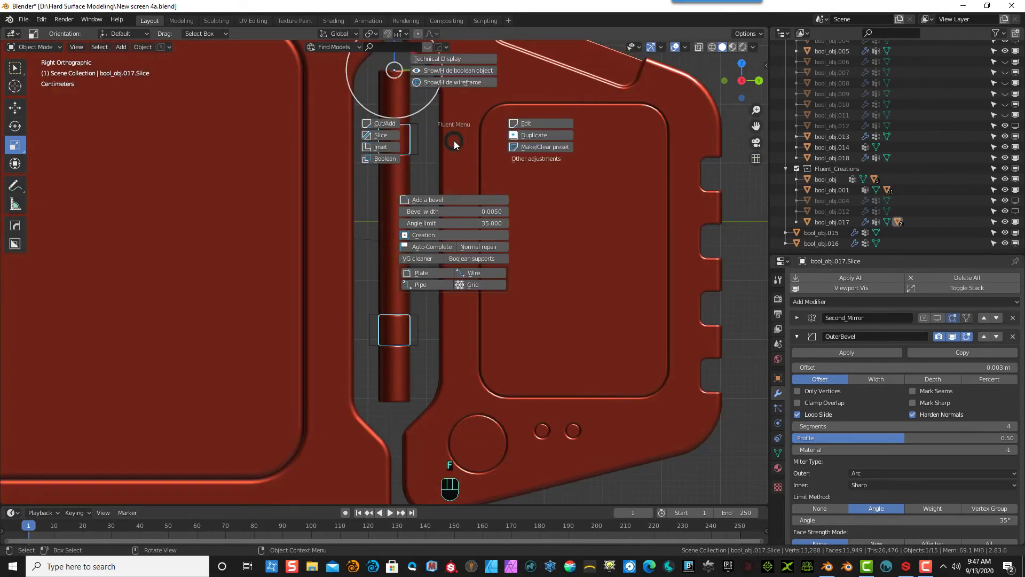
left_click(382, 137)
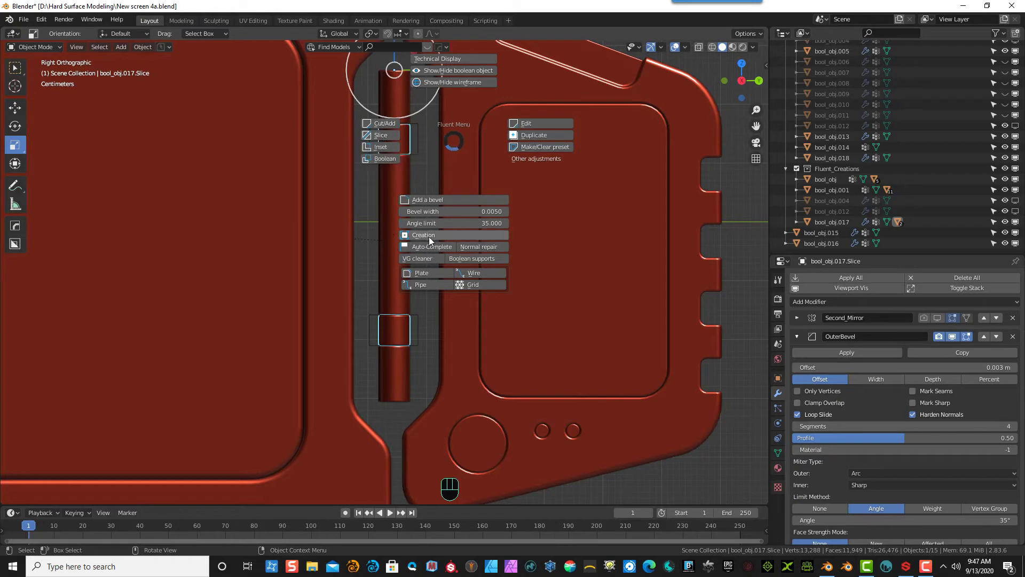
left_click(428, 236)
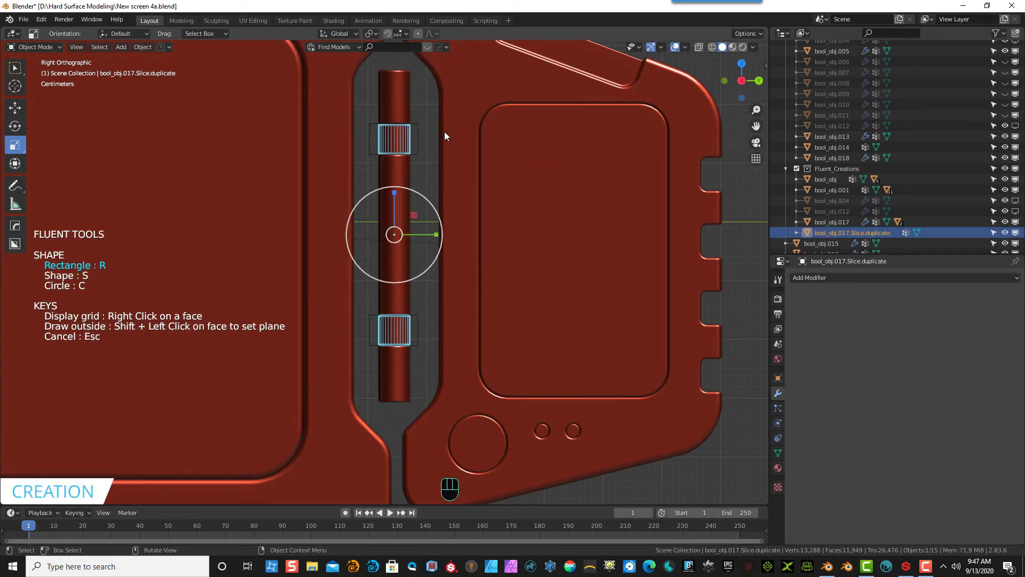
left_click_drag(469, 128, 400, 149)
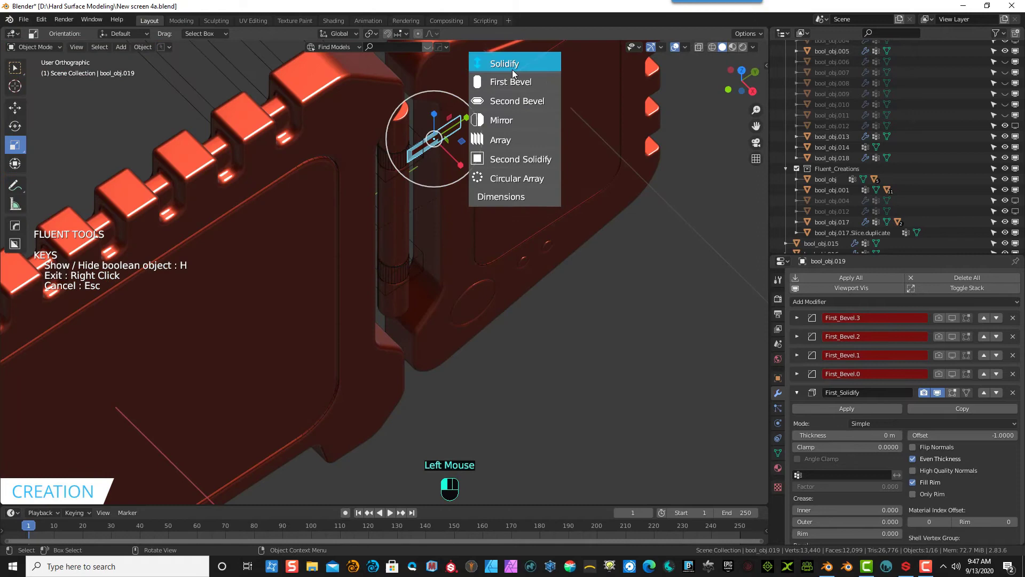
- Solidify the bracket rectangle at the upper ring to a thickness of about 0.043 m
left_click(512, 67)
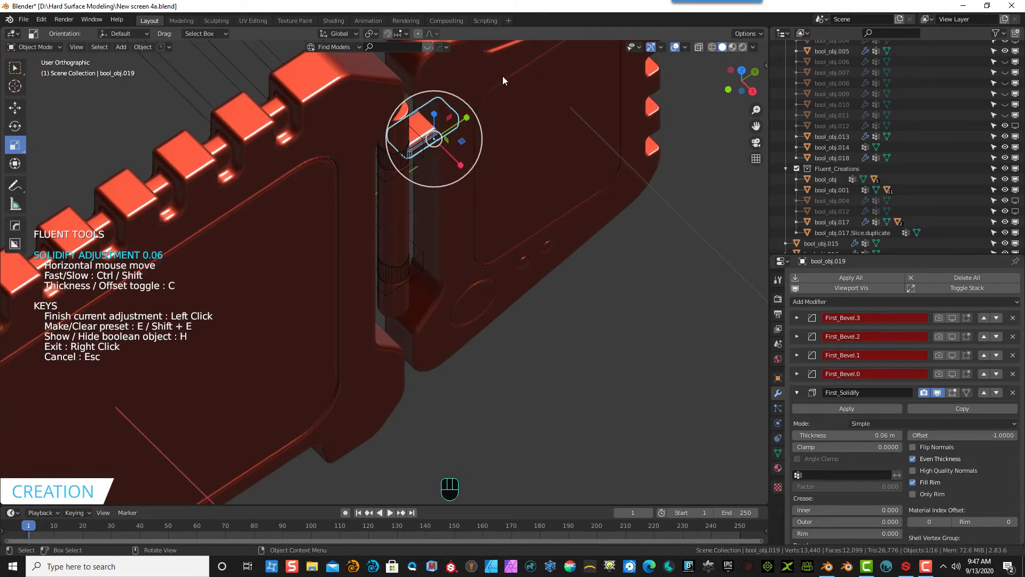
left_click(506, 122)
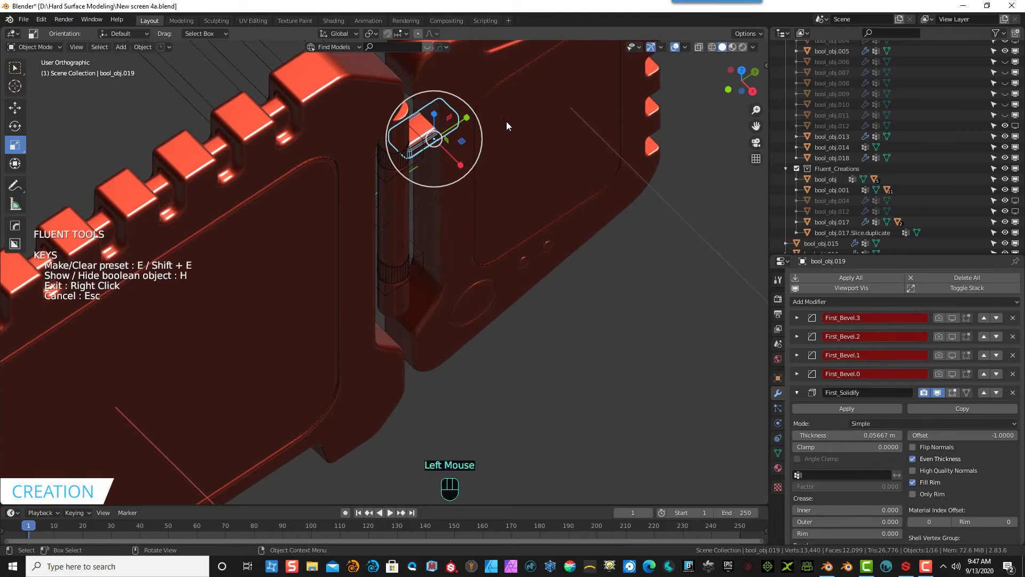
middle_click_drag(506, 122, 468, 123)
scroll(481, 118, "up", 2)
scroll(533, 121, "up", 1)
left_click(469, 123)
left_click(526, 63)
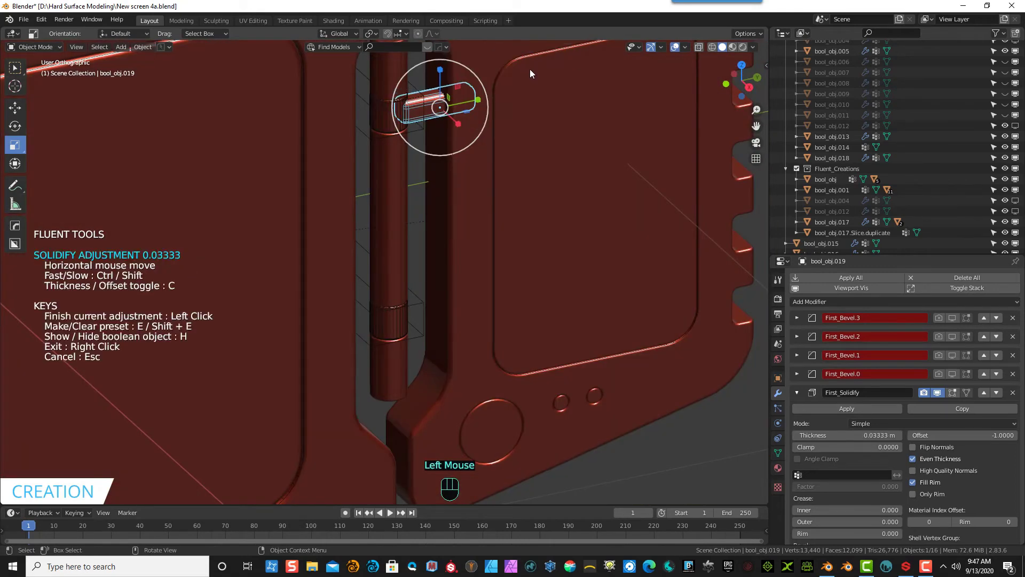
left_click(527, 68)
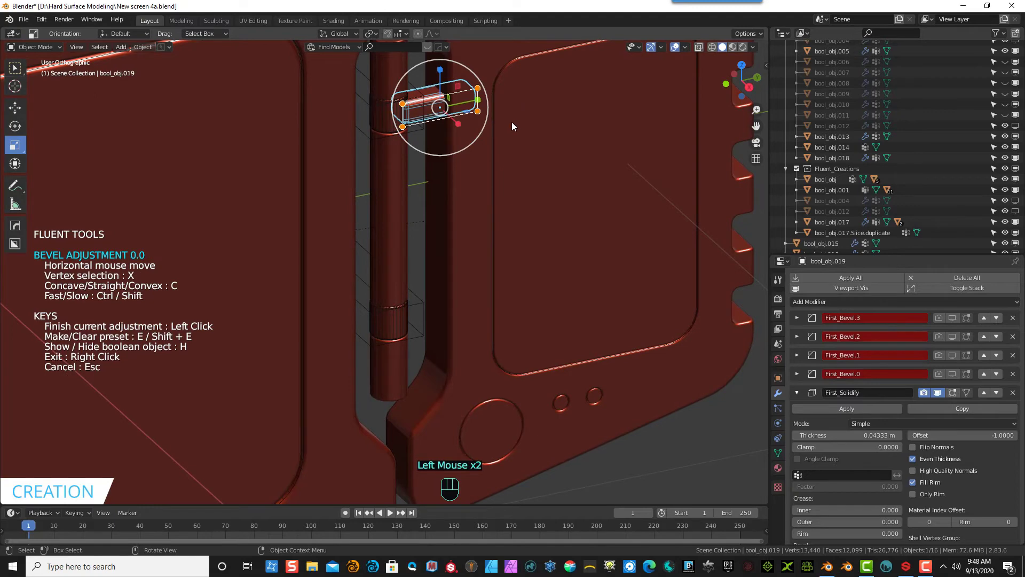
- Move the bracket in top view about -0.005 m along X and -0.006 m along Y, and finish the creation
key("KP_7")
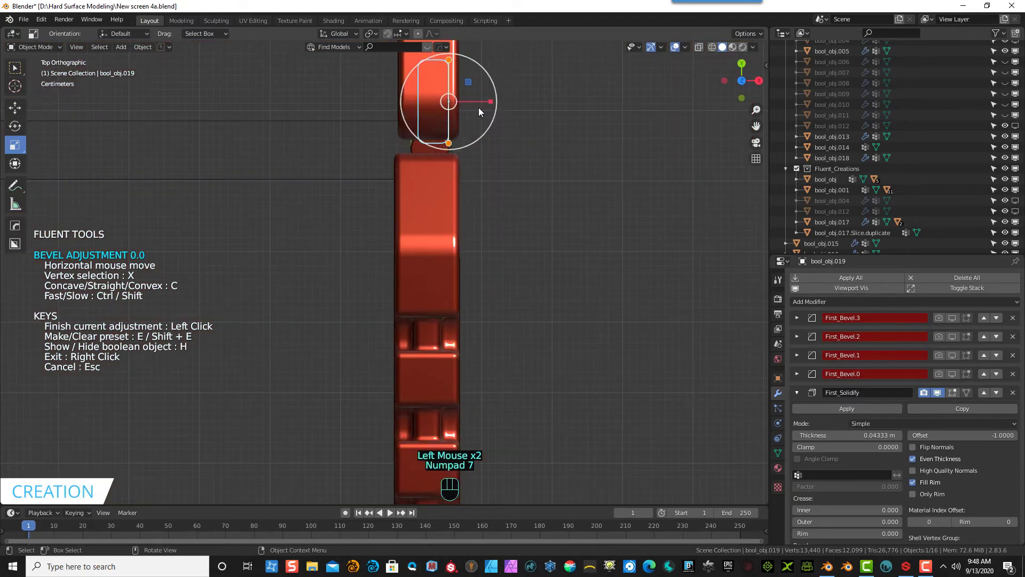
key("g")
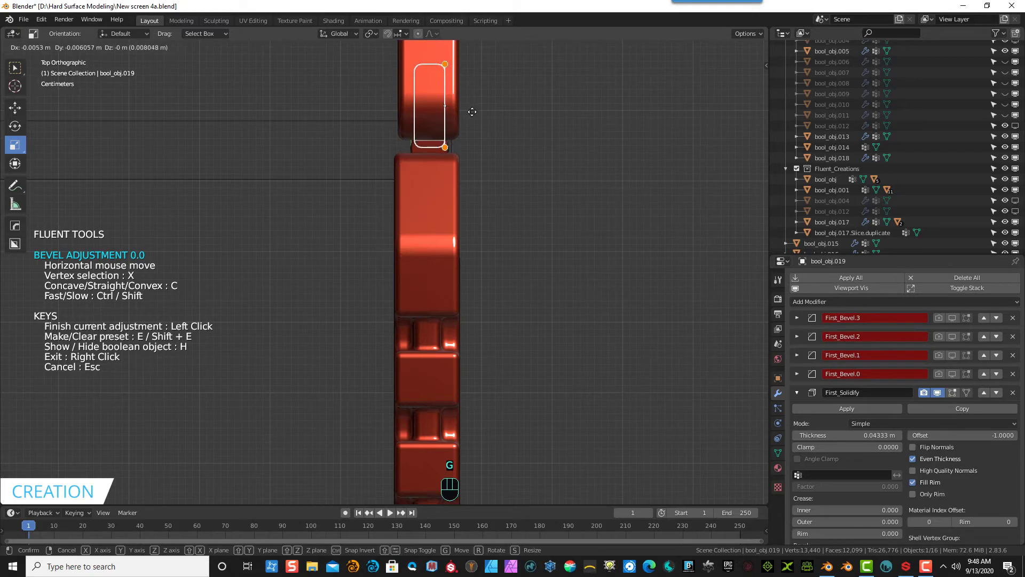
left_click(473, 112)
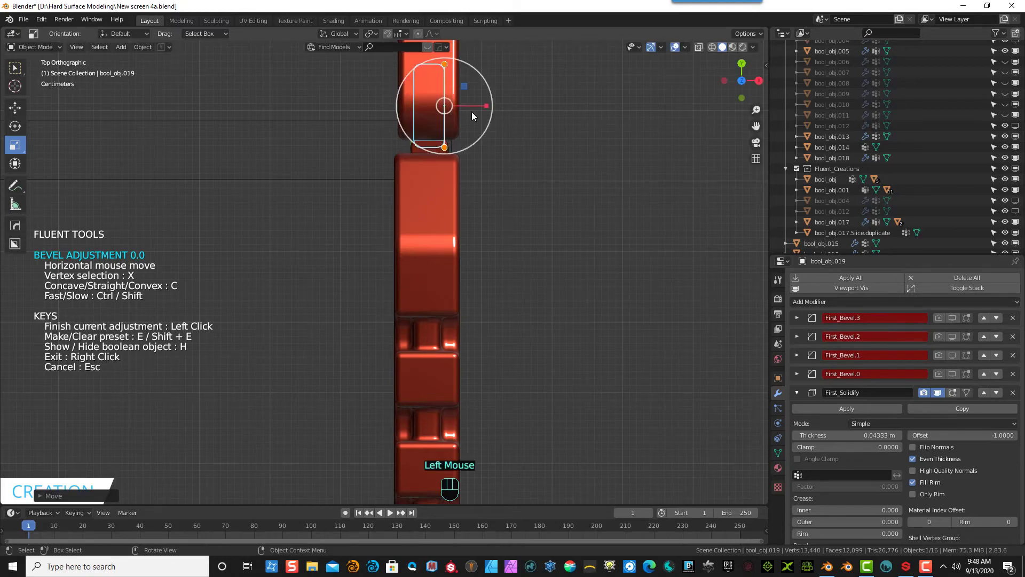
middle_click_drag(472, 111, 412, 211)
left_click(412, 204)
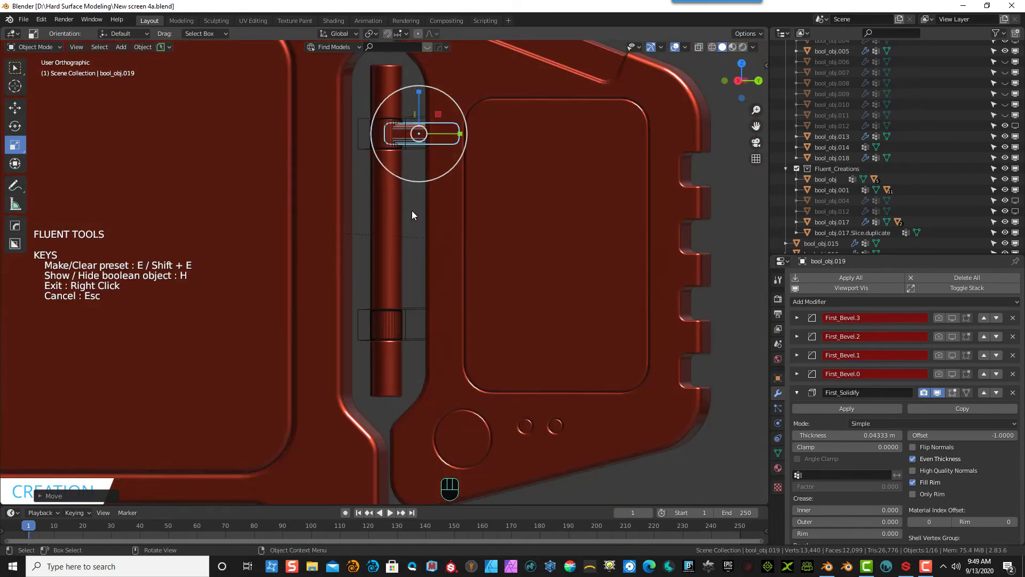
right_click(412, 215)
- Smart Apply the modifiers of the new bracket, bool_obj.019
middle_click_drag(504, 162, 494, 213)
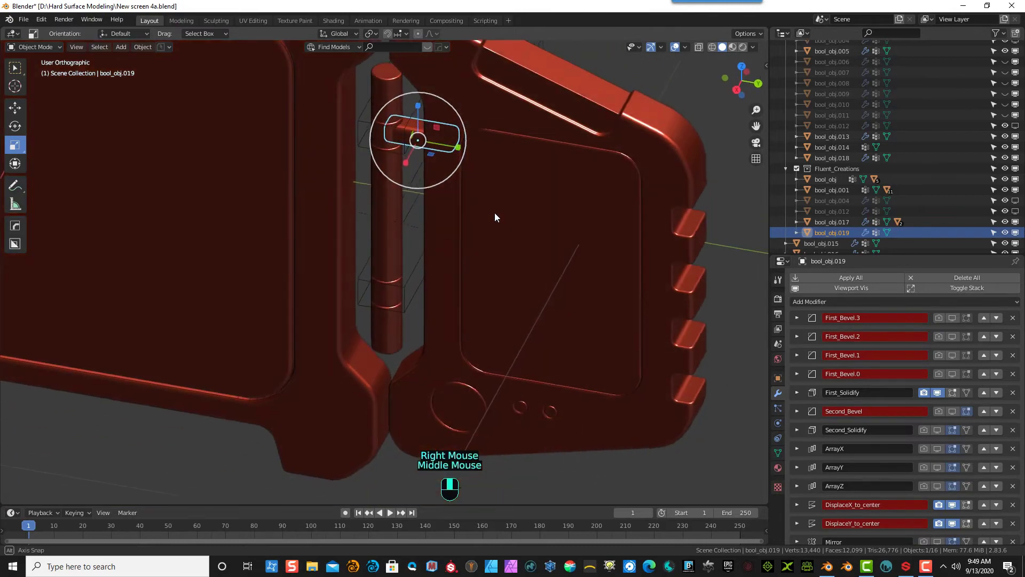
scroll(406, 134, "up", 2)
scroll(455, 258, "down", 8)
key("q")
mouse_move(450, 257)
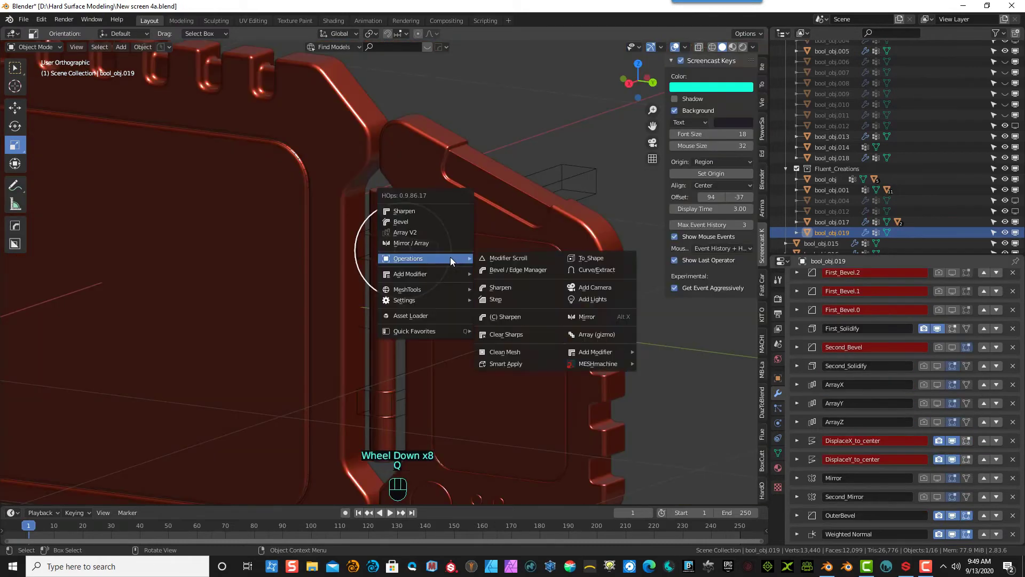
left_click(505, 365)
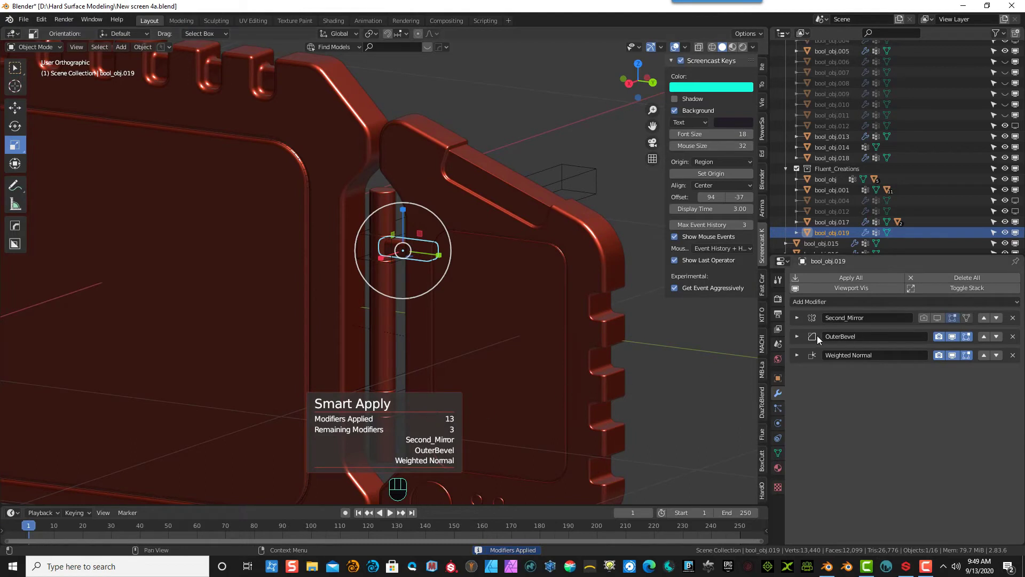
- Set the bracket's OuterBevel offset to 0.003 m and collapse the modifier's settings
left_click(798, 336)
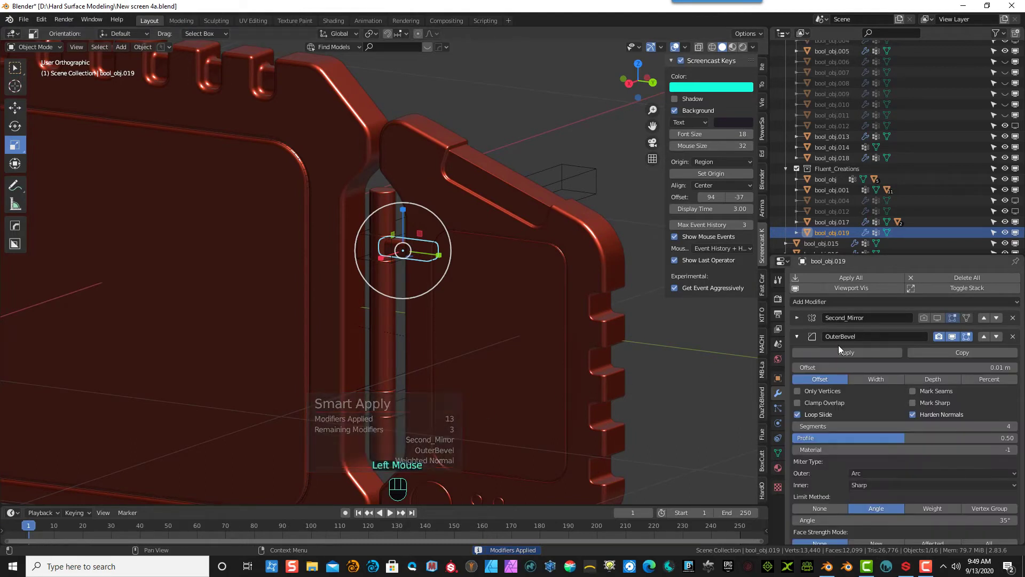
double_click(994, 368)
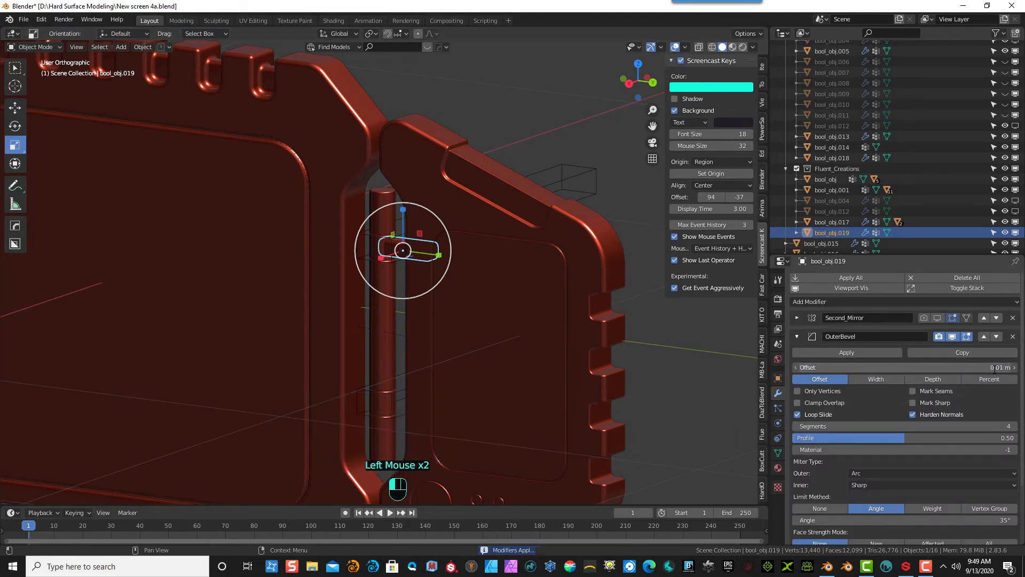
left_click(809, 367)
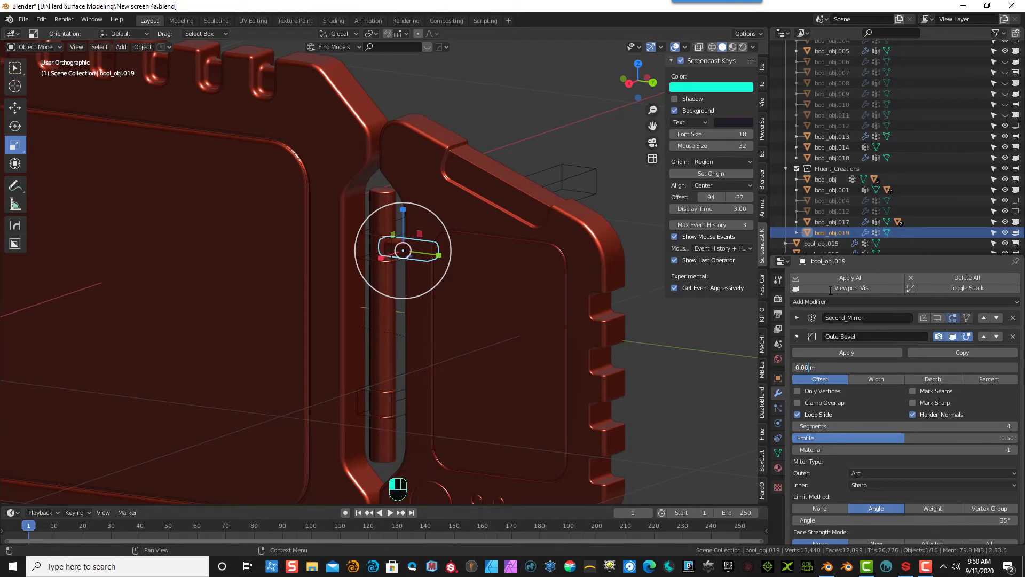
key("Return")
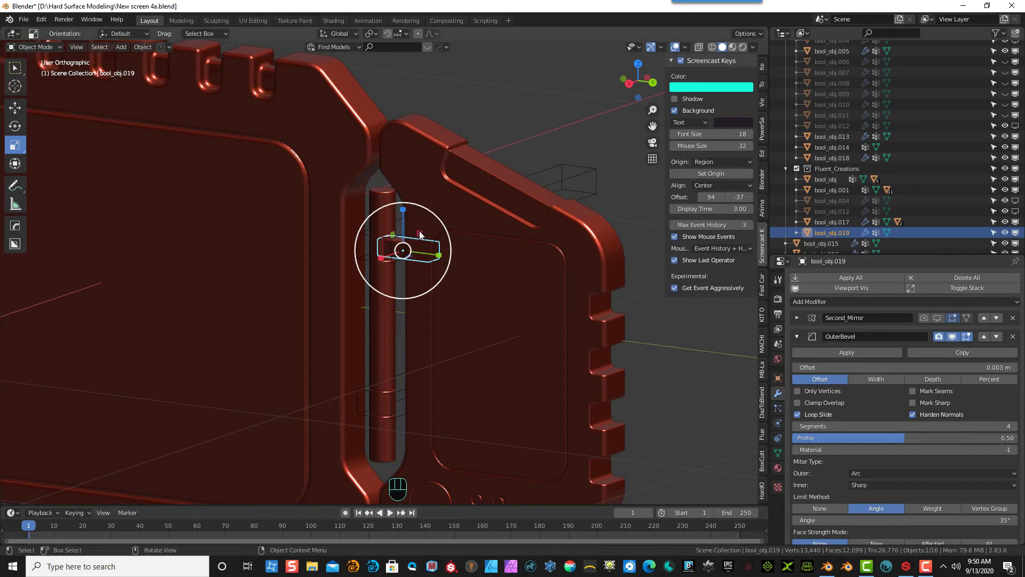
scroll(390, 228, "up", 8)
middle_click_drag(417, 177, 513, 186)
left_click(798, 336)
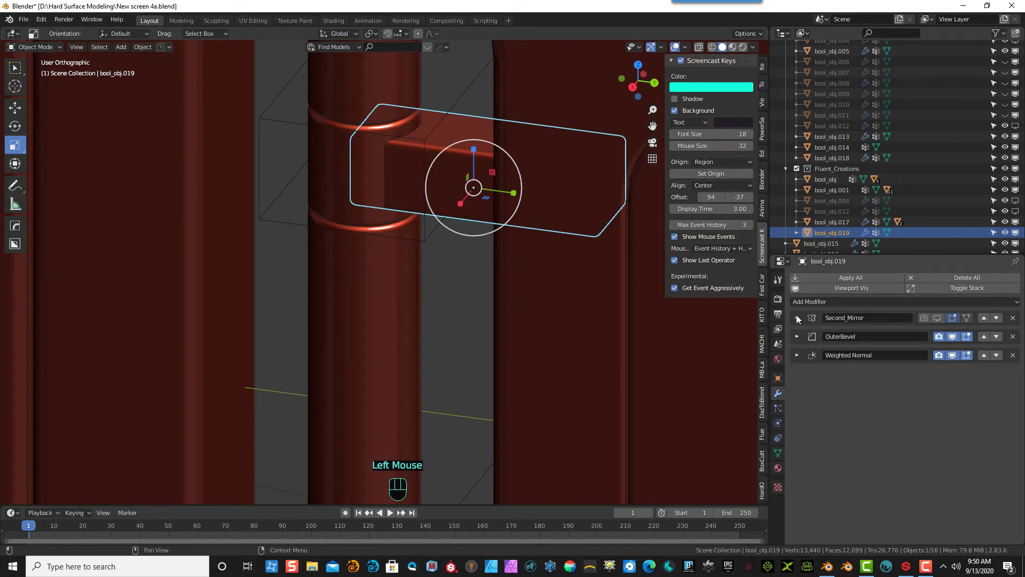
- Apply the bracket's Second_Mirror and OuterBevel modifiers and expand the Weighted Normal modifier's settings
left_click(797, 317)
left_click(860, 335)
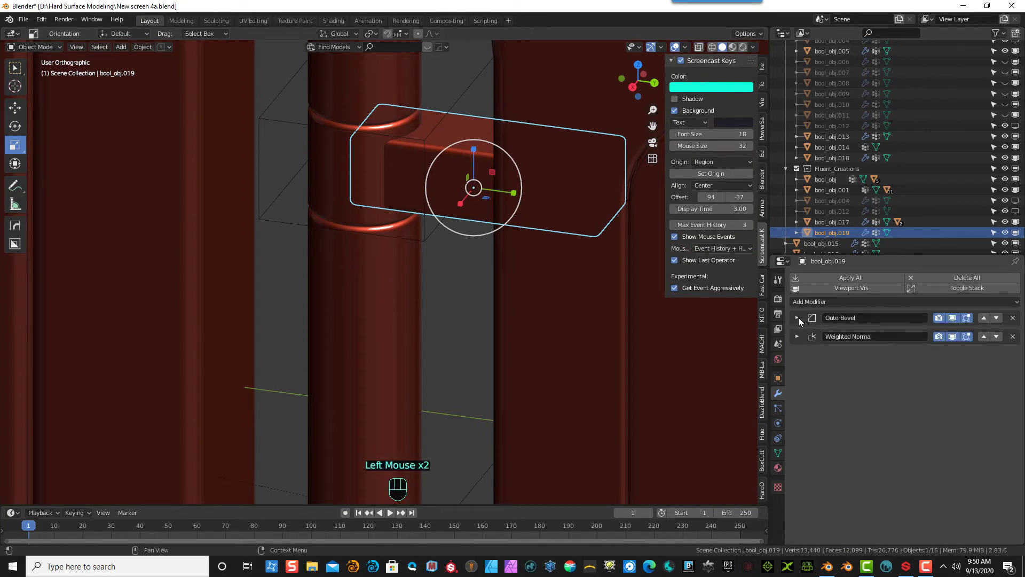
left_click(797, 317)
left_click(862, 335)
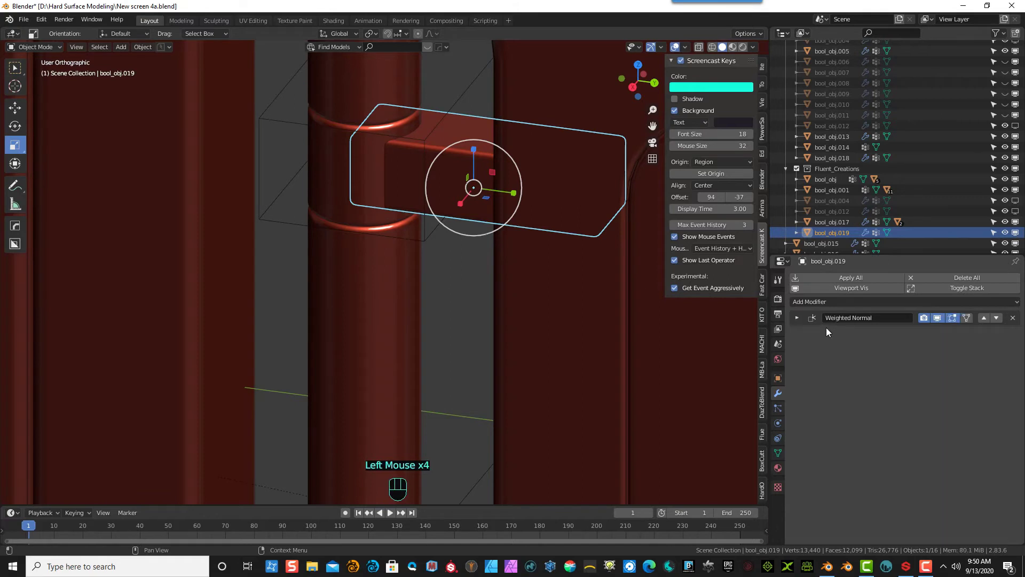
left_click(798, 316)
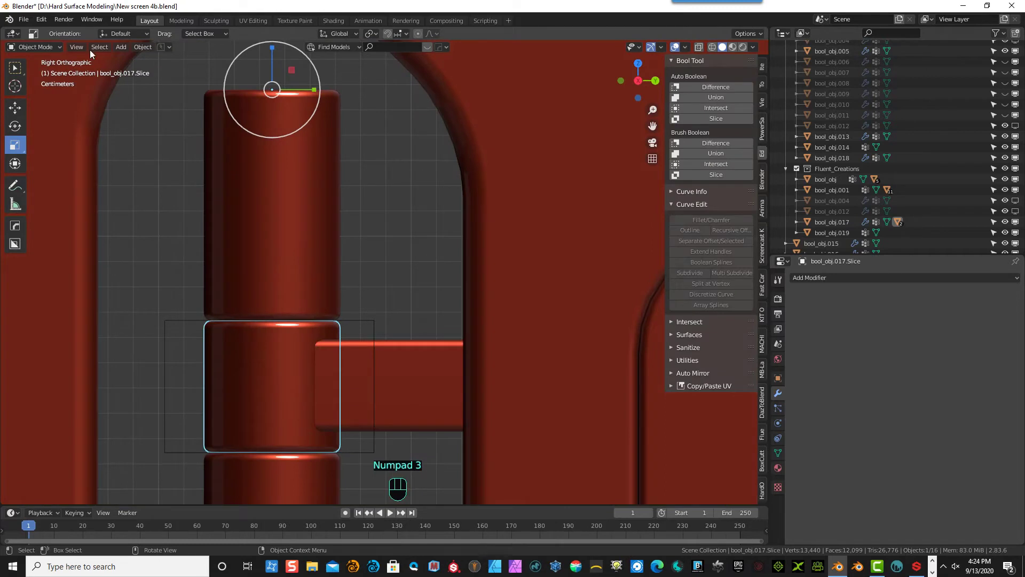
- Add two horizontal loop cuts to the ring in Edit Mode, one just above and one just below the bracket
left_click(31, 47)
left_click(45, 79)
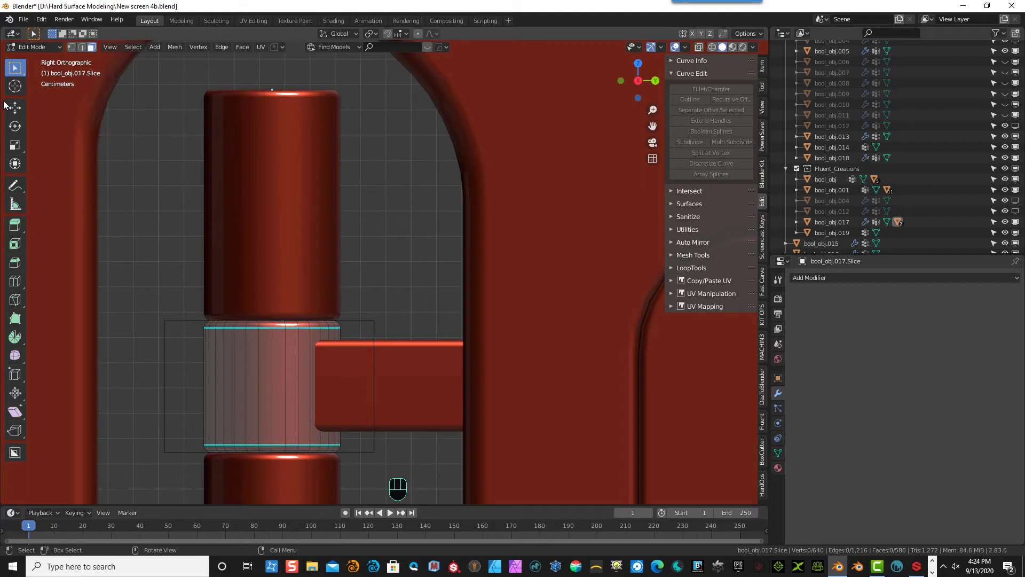
left_click(15, 281)
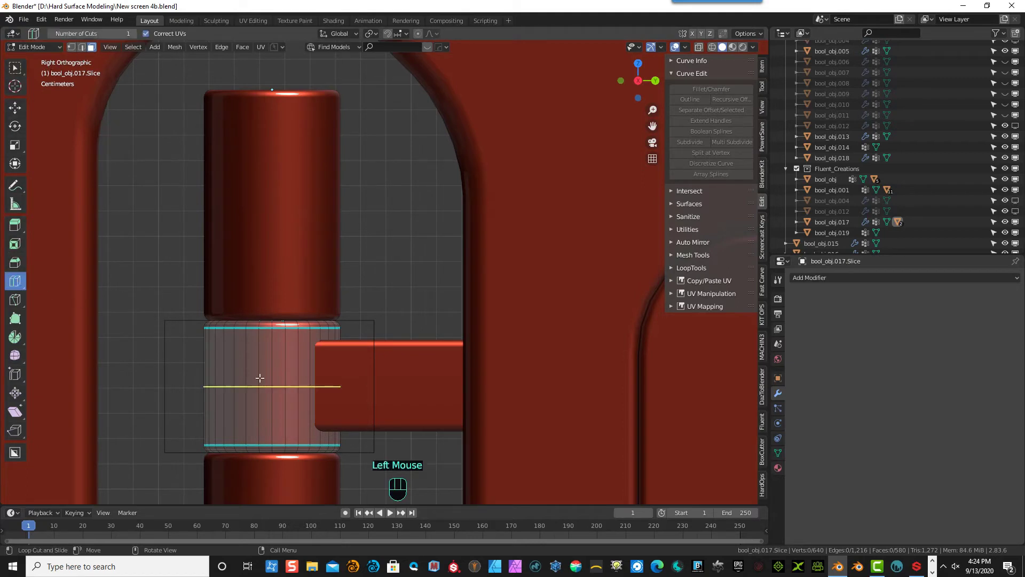
left_click_drag(243, 386, 249, 336)
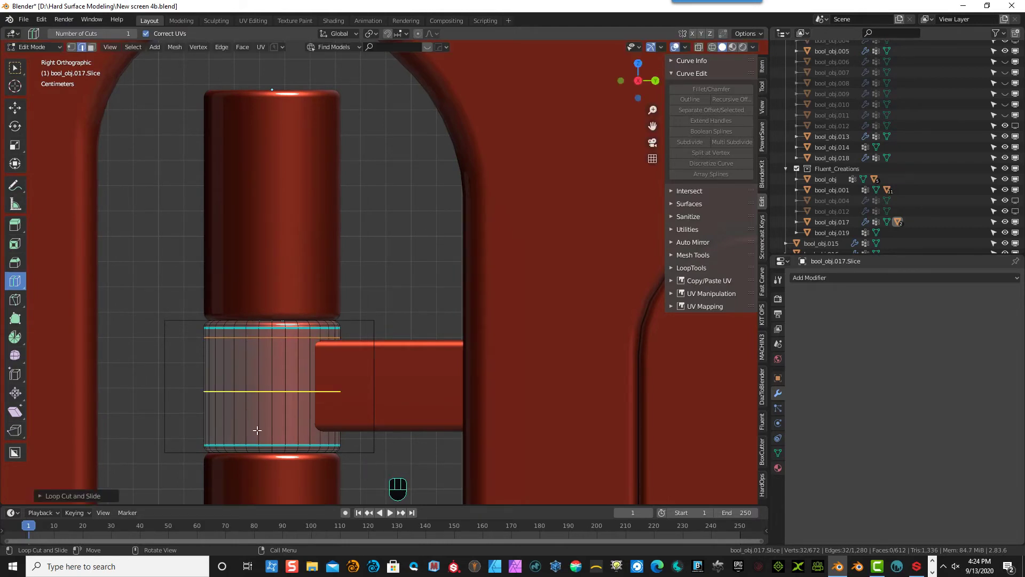
left_click_drag(258, 407, 248, 447)
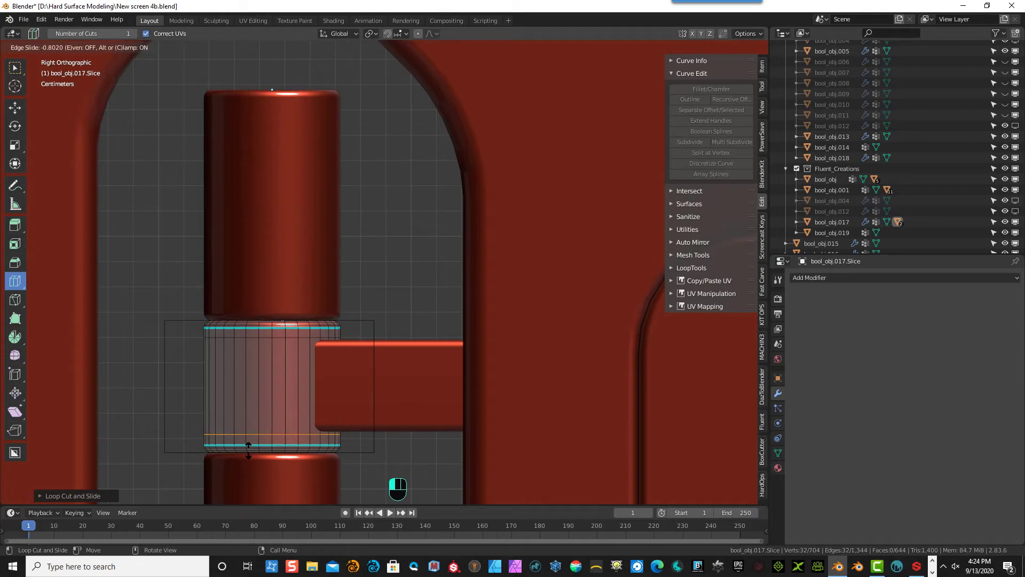
left_click_drag(249, 448, 248, 447)
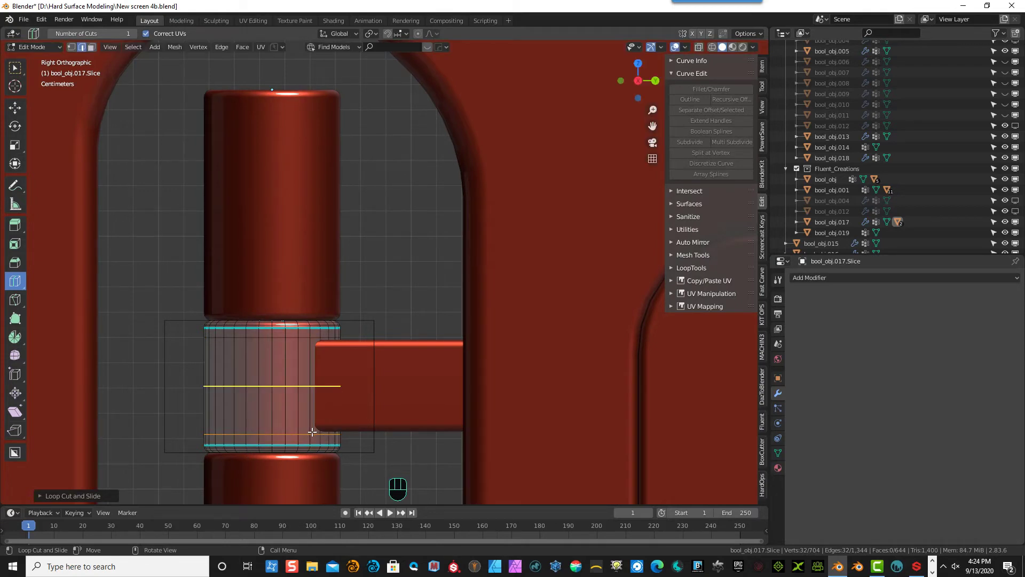
- Add a vertical loop cut to the ring beside the bracket on each side, and return to Object Mode
left_click_drag(313, 431, 310, 431)
middle_click_drag(400, 325, 243, 266)
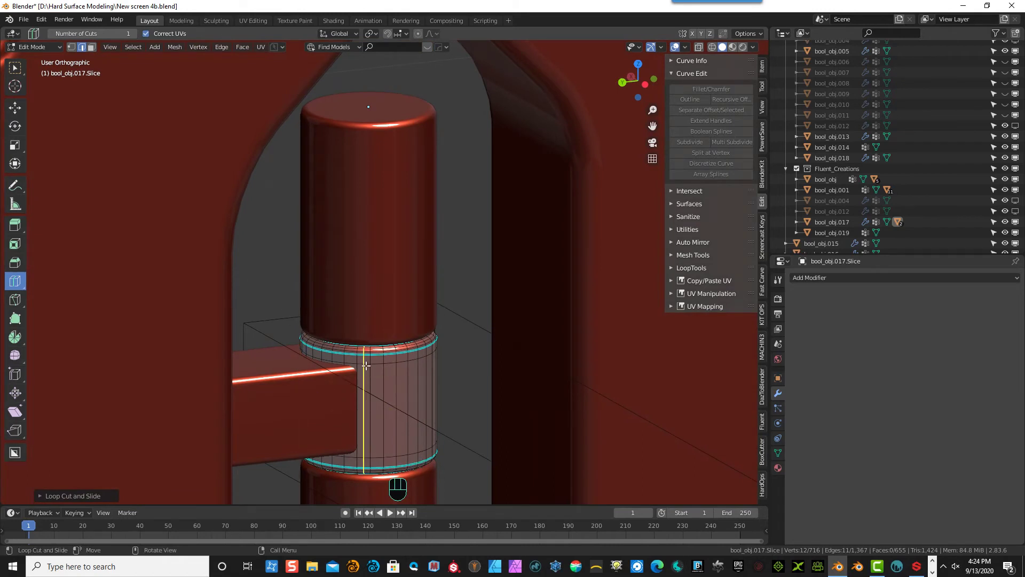
left_click_drag(362, 367, 366, 366)
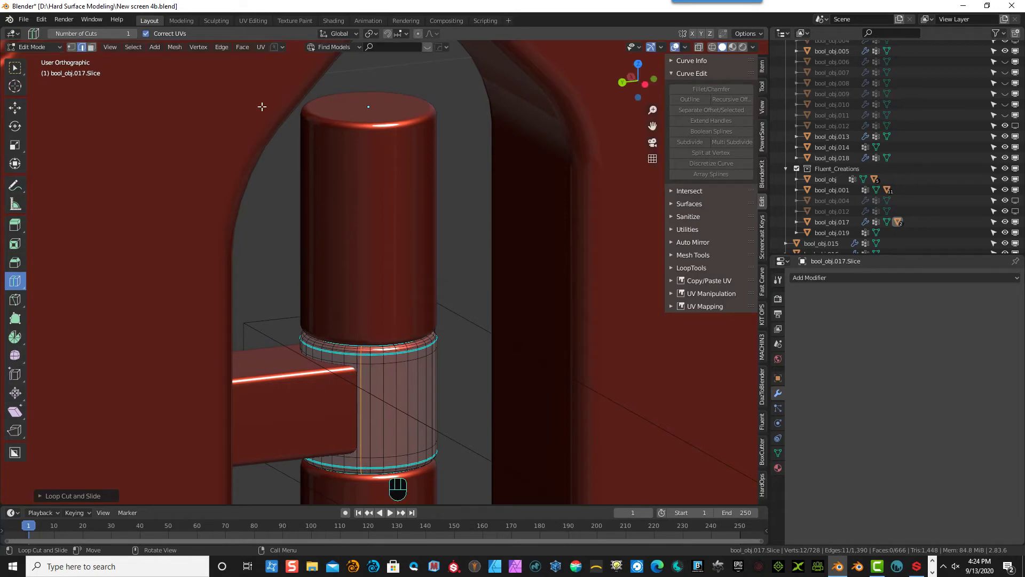
left_click(33, 46)
left_click(34, 61)
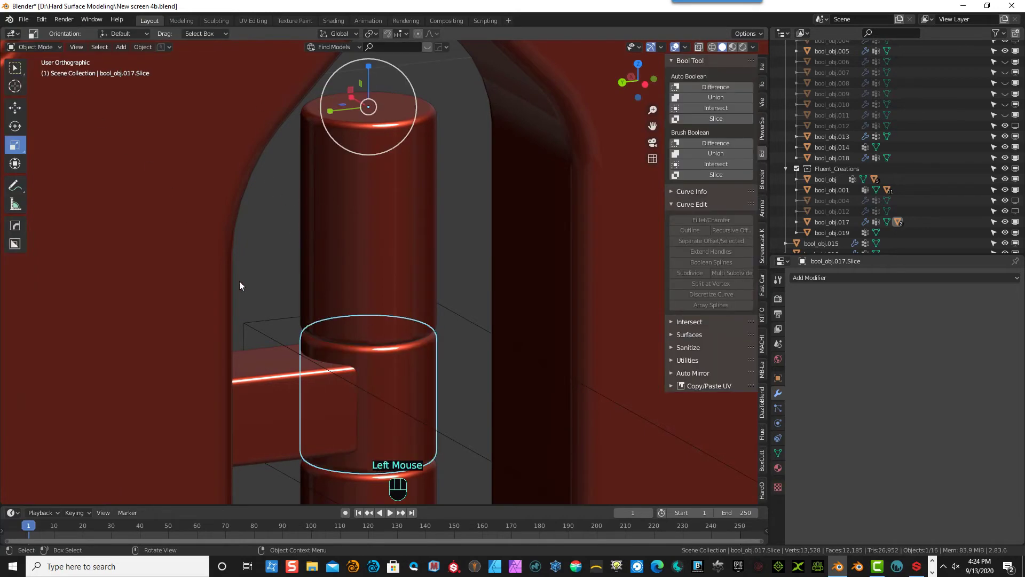
mouse_move(240, 286)
middle_mouse_down()
mouse_move(244, 254)
mouse_move(220, 242)
mouse_move(247, 233)
mouse_move(261, 262)
mouse_move(309, 277)
mouse_move(387, 265)
mouse_move(440, 233)
mouse_move(442, 259)
mouse_move(405, 277)
middle_mouse_up()
scroll(347, 385, "up", 2)
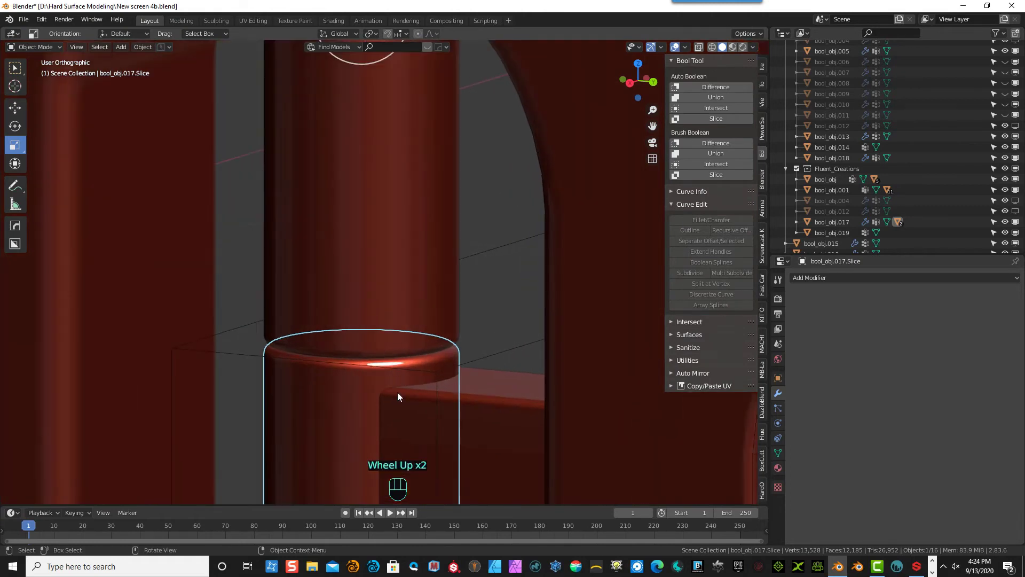
middle_click_drag(409, 407, 440, 414)
scroll(440, 414, "up", 1)
scroll(434, 427, "down", 3)
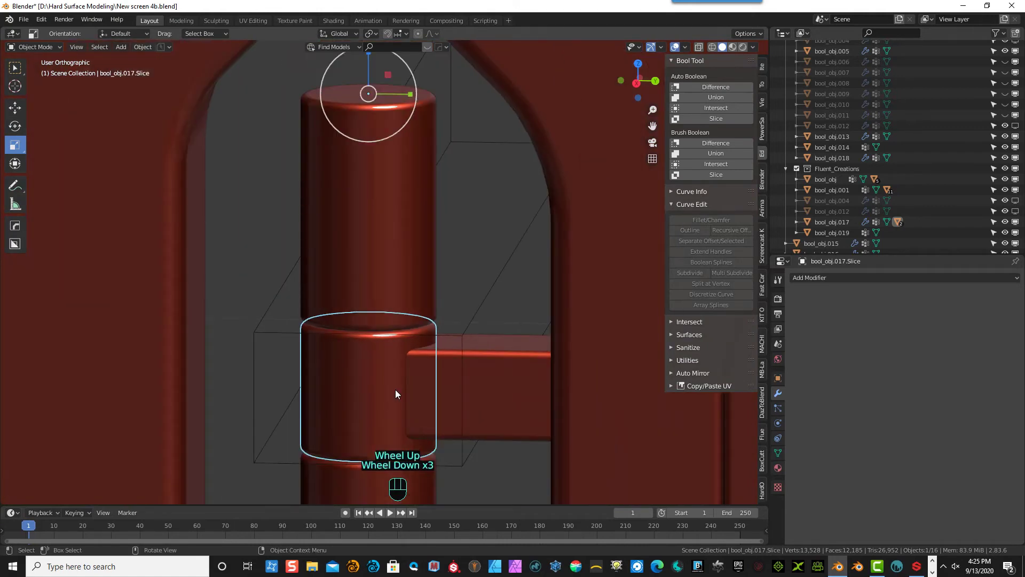
left_click(39, 48)
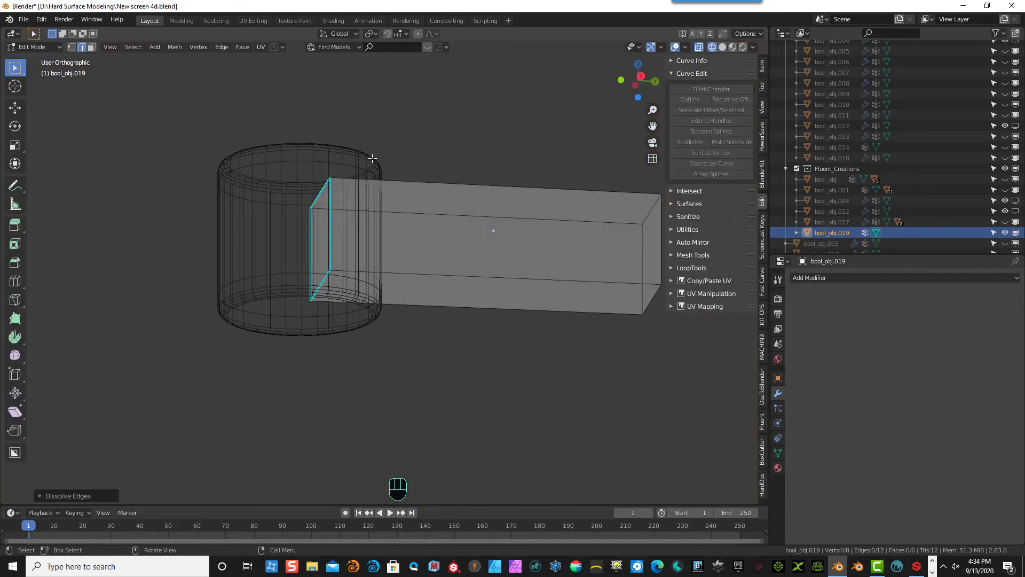
- Return the bracket to Object Mode and display the isolated parts in solid shading with X-ray off
key("KP_1")
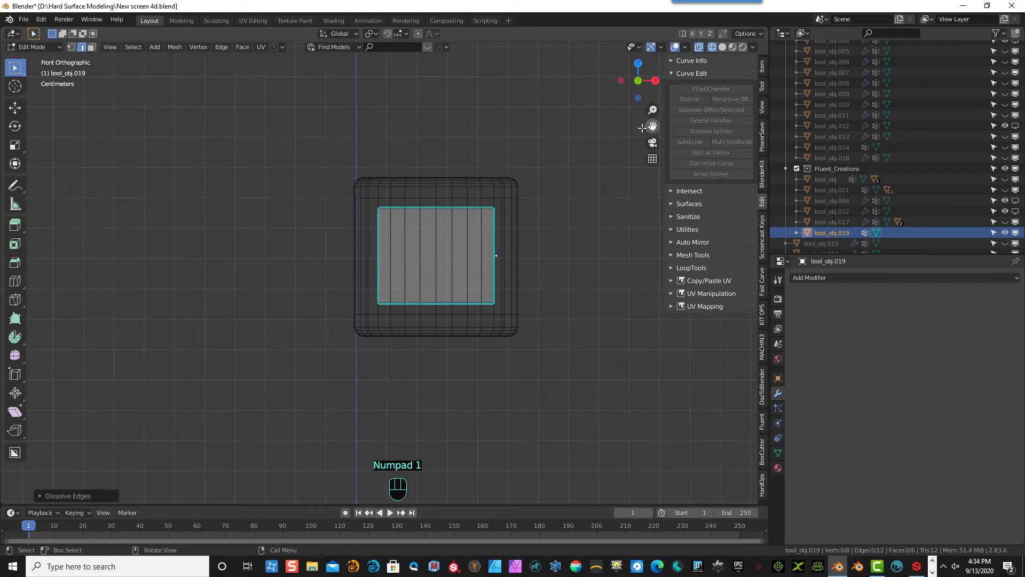
left_click(47, 46)
left_click(47, 59)
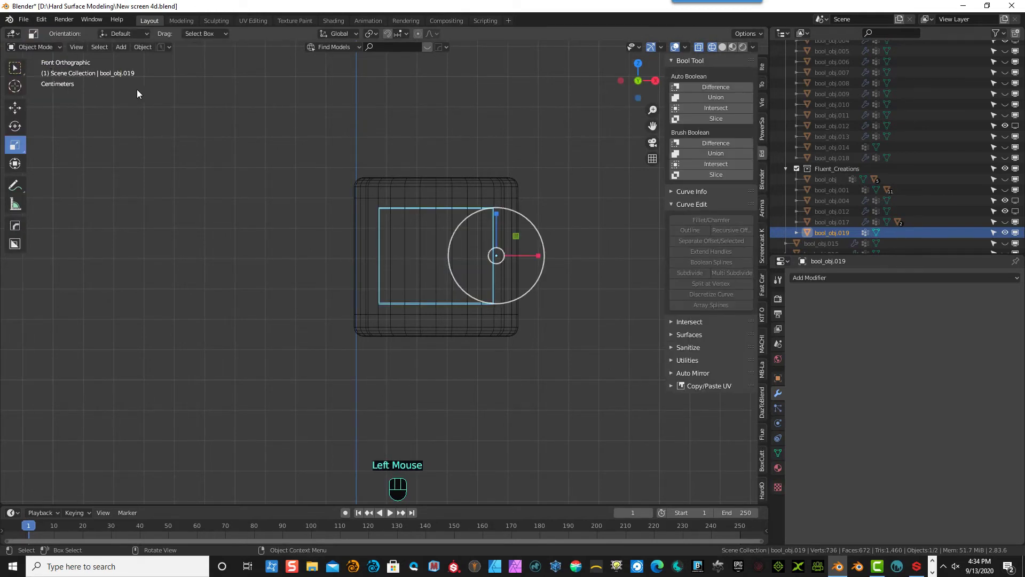
left_click(723, 47)
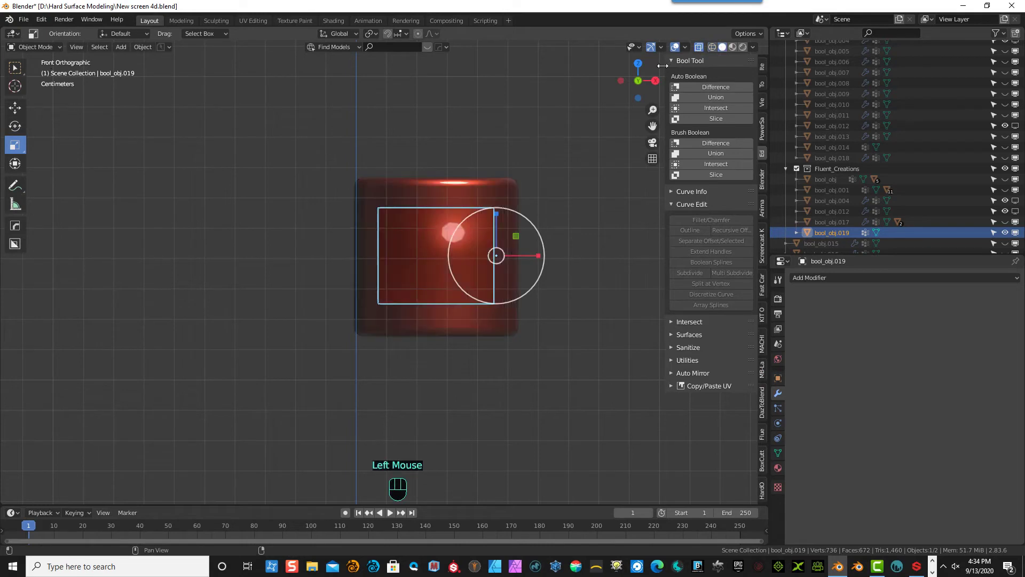
middle_click_drag(446, 109, 315, 126)
left_click(700, 47)
scroll(235, 150, "up", 3)
scroll(395, 176, "down", 1)
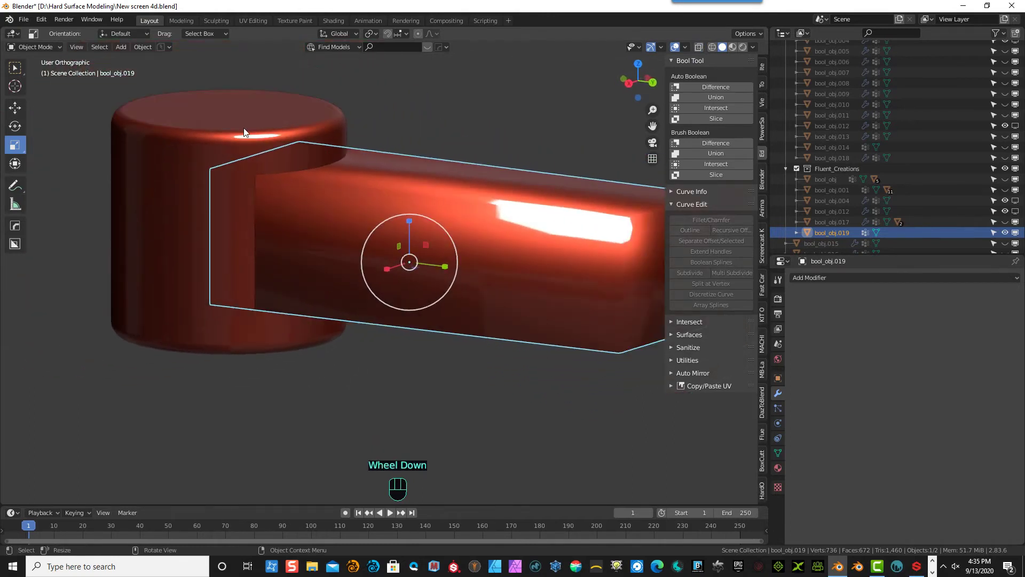
- Add one loop cut around the bracket near the ring in Edit Mode, and return to Object Mode
left_click(33, 47)
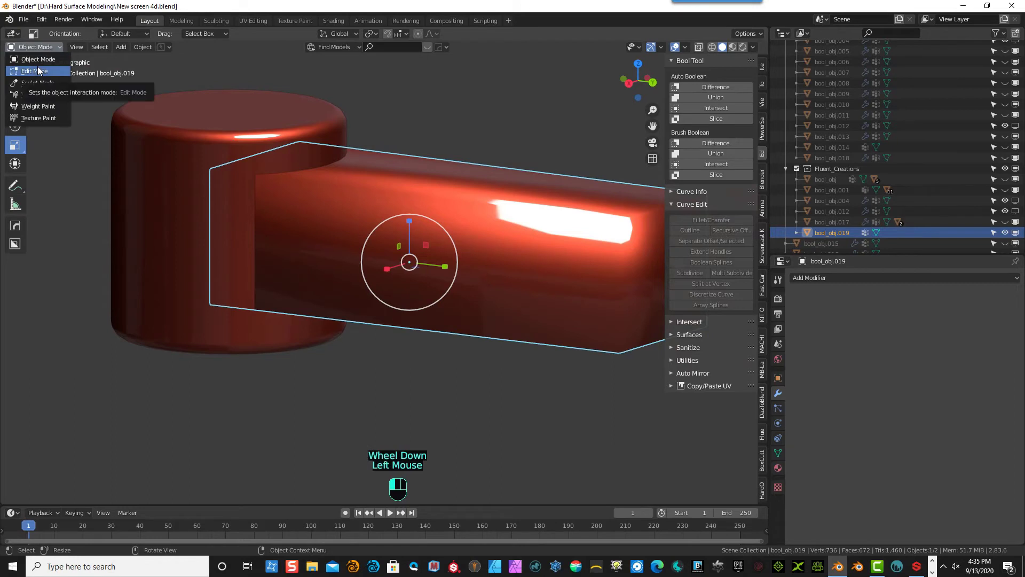
left_click(35, 71)
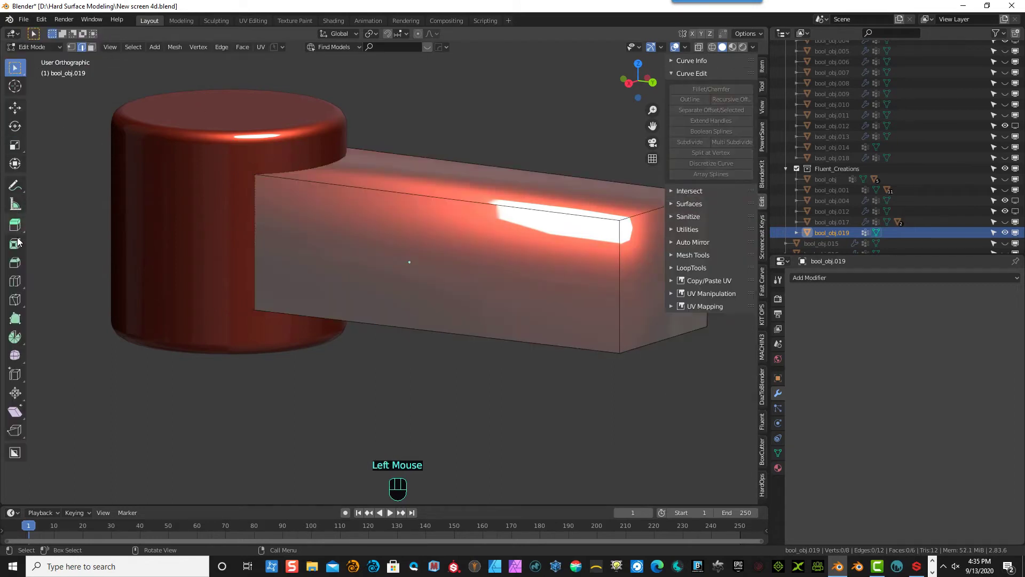
left_click(15, 281)
left_click_drag(447, 190, 324, 161)
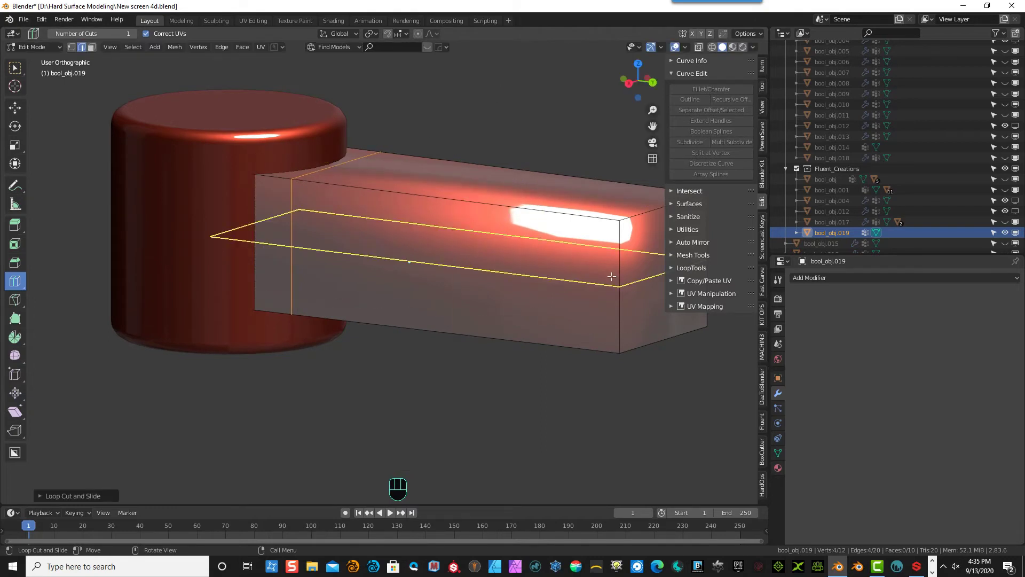
left_click(37, 47)
left_click(53, 56)
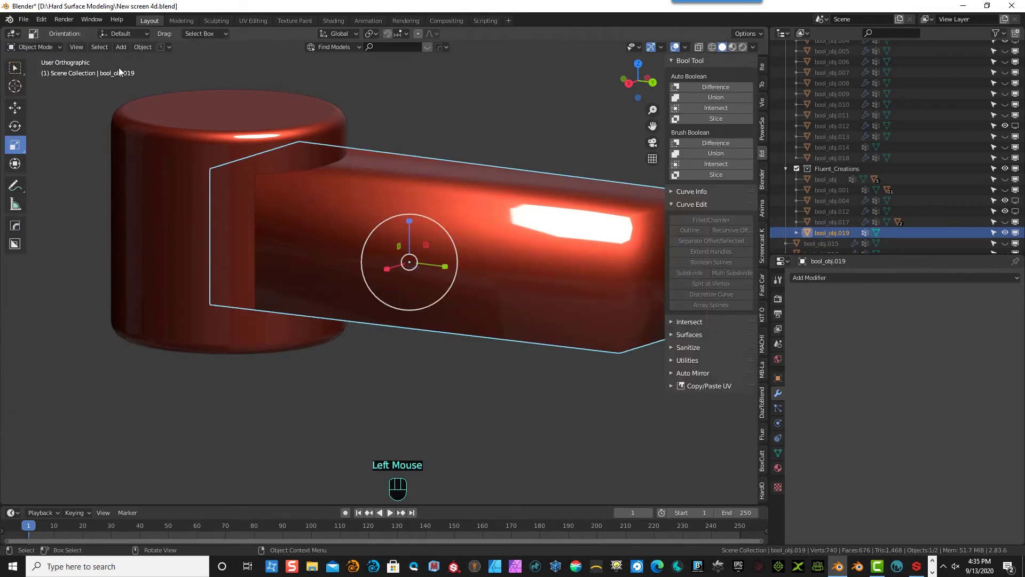
- Try to merge the ring and the bracket with an Auto Boolean Union, keeping the bracket as the active object
left_click(409, 74)
left_click(280, 127)
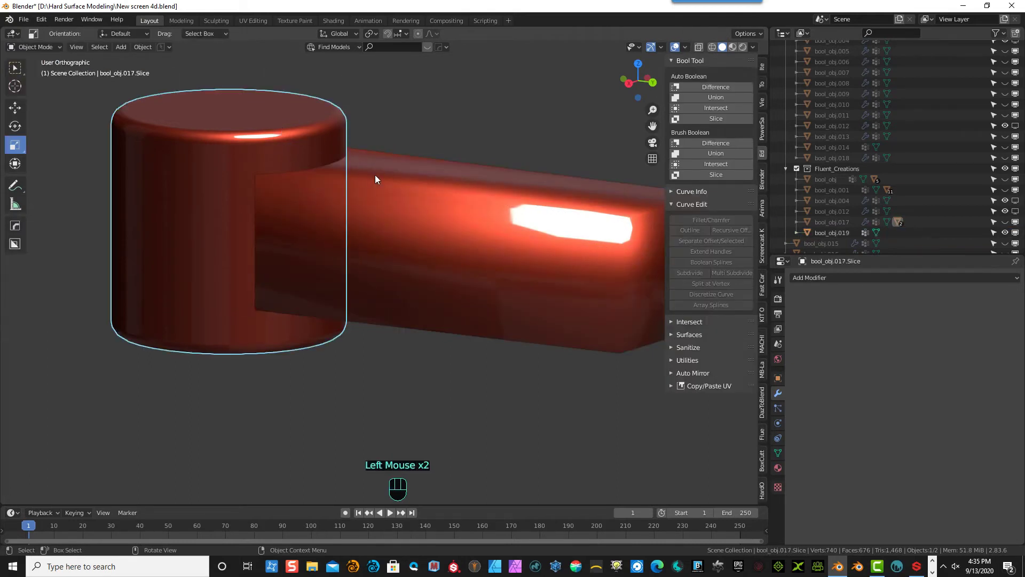
left_click(378, 177, "shift")
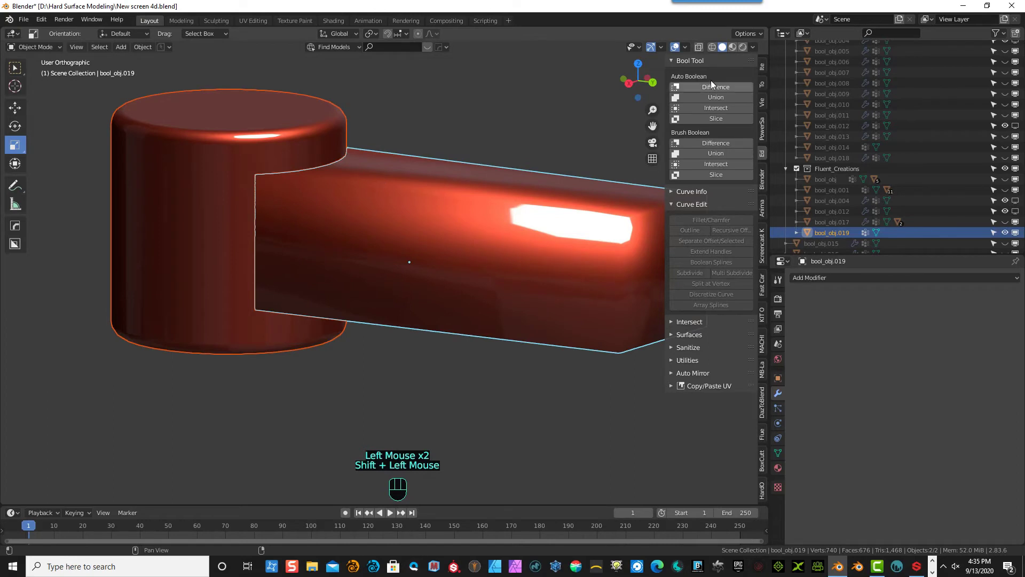
left_click(718, 97)
middle_click_drag(363, 163, 418, 155)
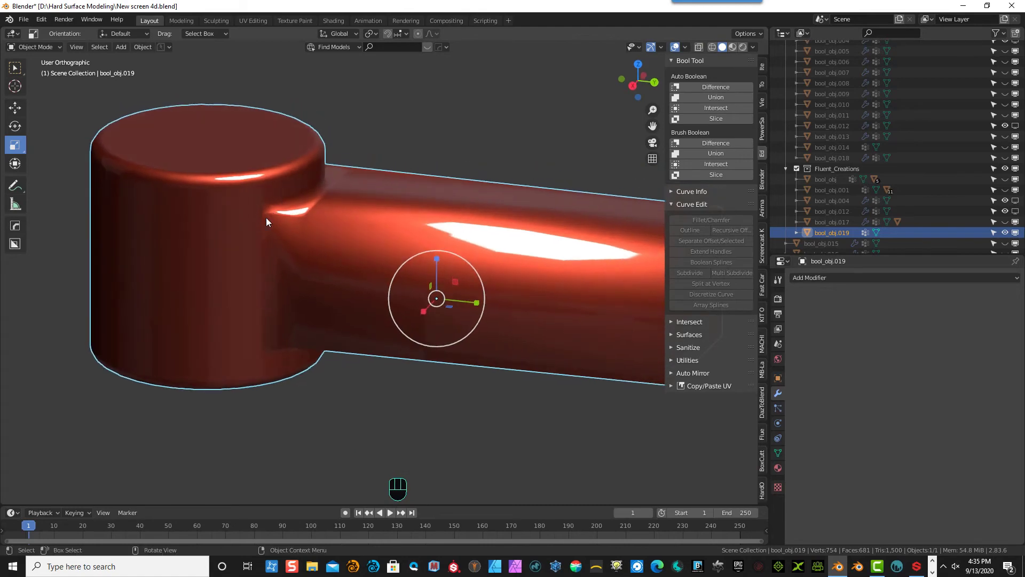
- Examine the edges where the merged bracket meets the ring in Edit Mode
scroll(266, 221, "up", 1)
left_click(56, 47)
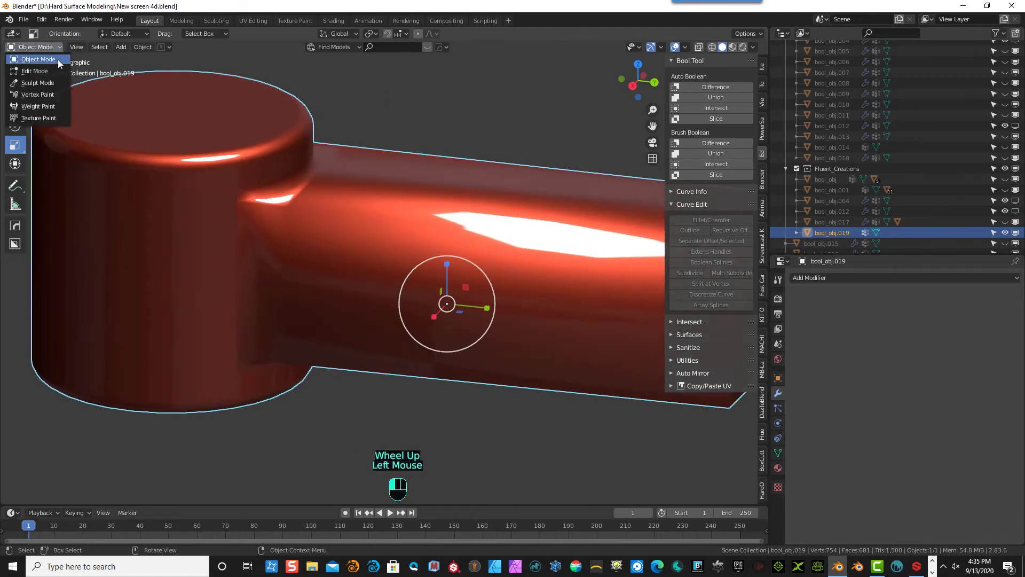
left_click(32, 71)
scroll(272, 192, "up", 3)
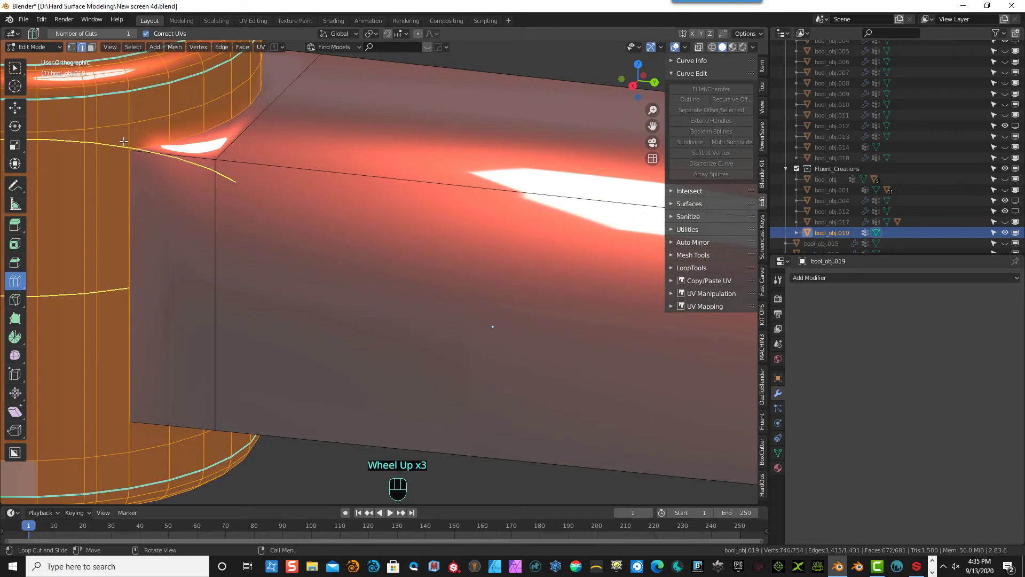
scroll(144, 145, "down", 3)
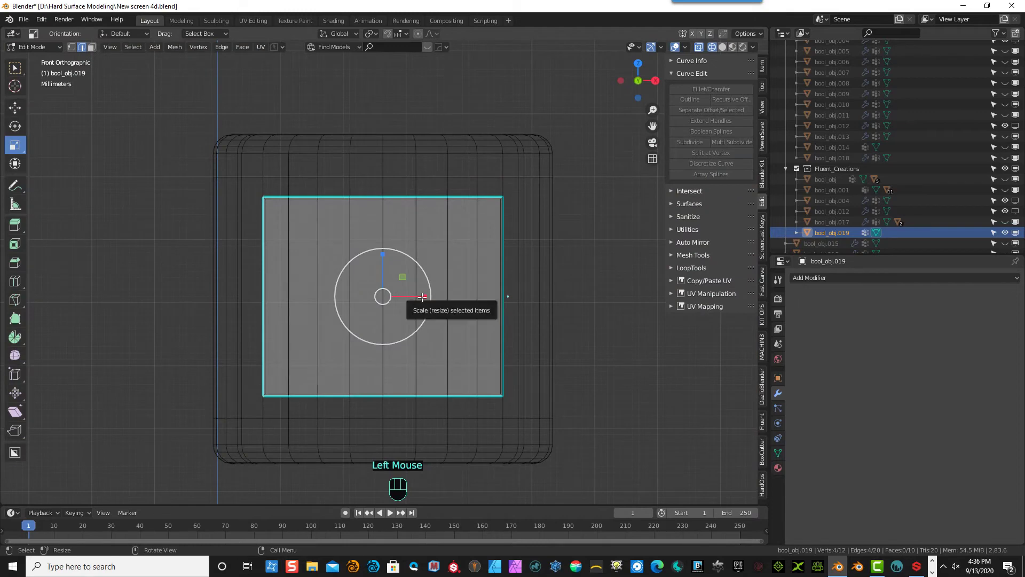
left_click(422, 297)
left_click_drag(422, 297, 412, 297)
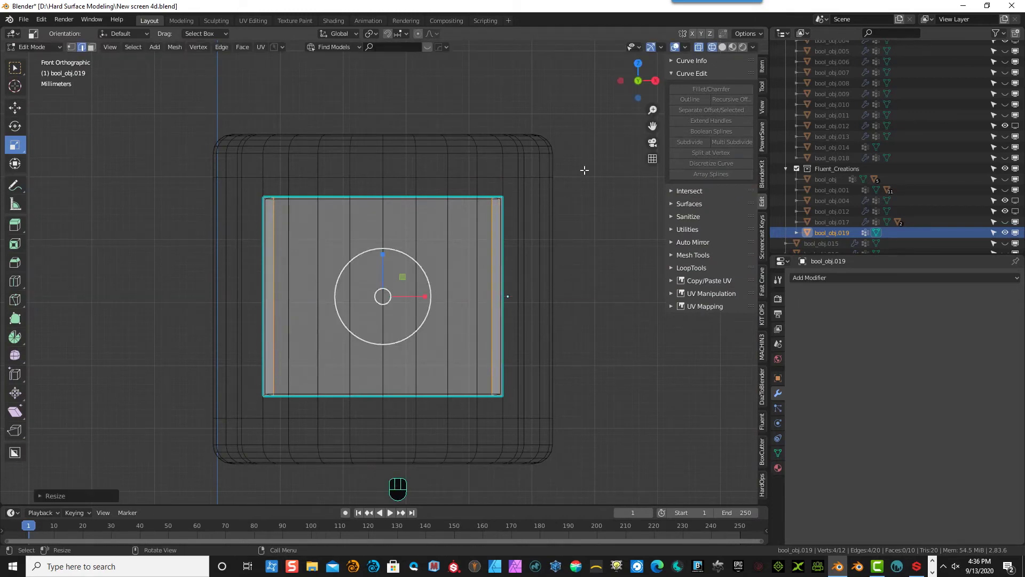
key("ctrl+z")
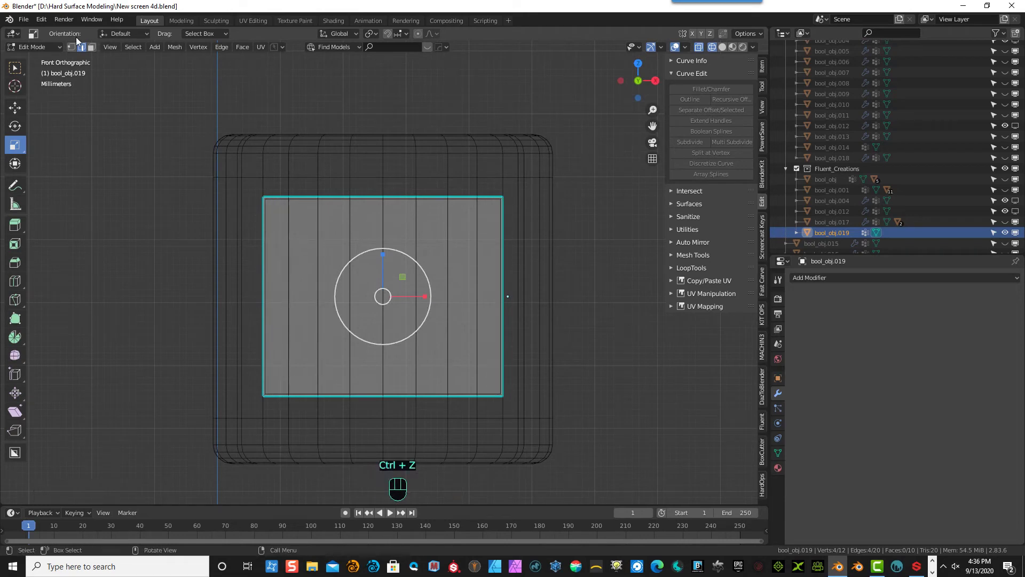
- Scale the entire bracket mesh slightly narrower along X in front view, and return to Object Mode with nothing selected
left_click(133, 47)
left_click(141, 59)
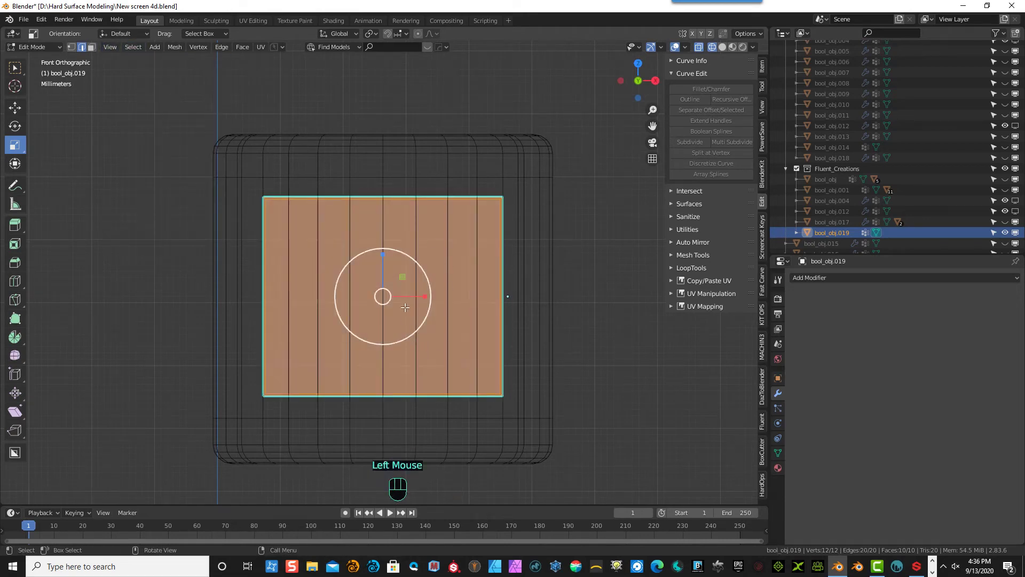
left_click_drag(424, 296, 416, 297)
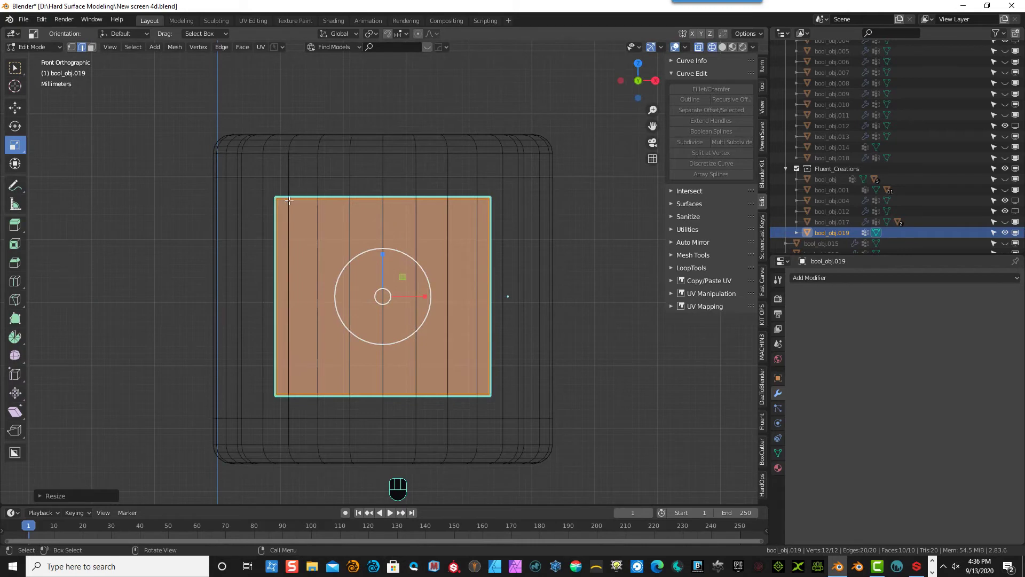
left_click(82, 47)
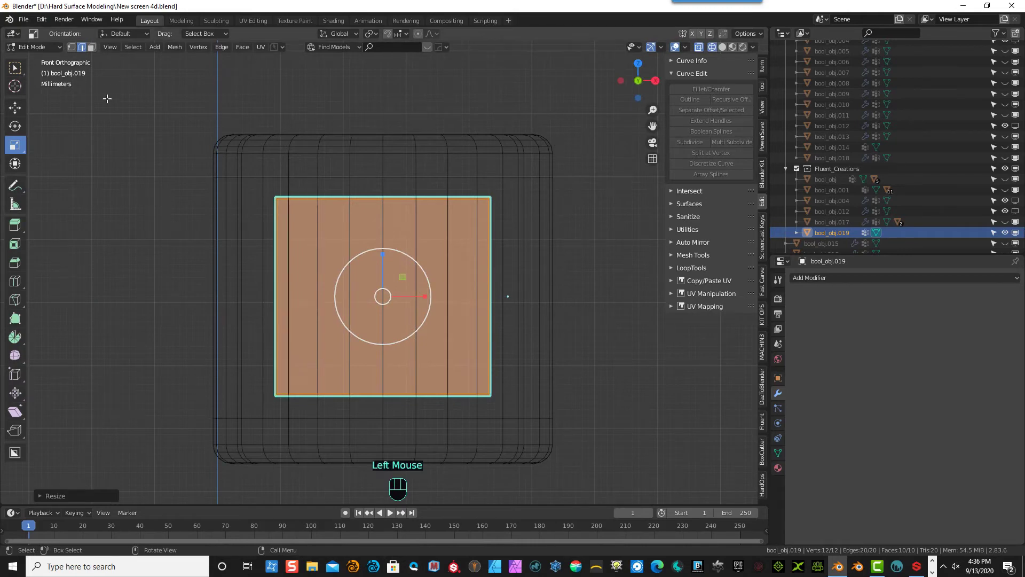
left_click(98, 99)
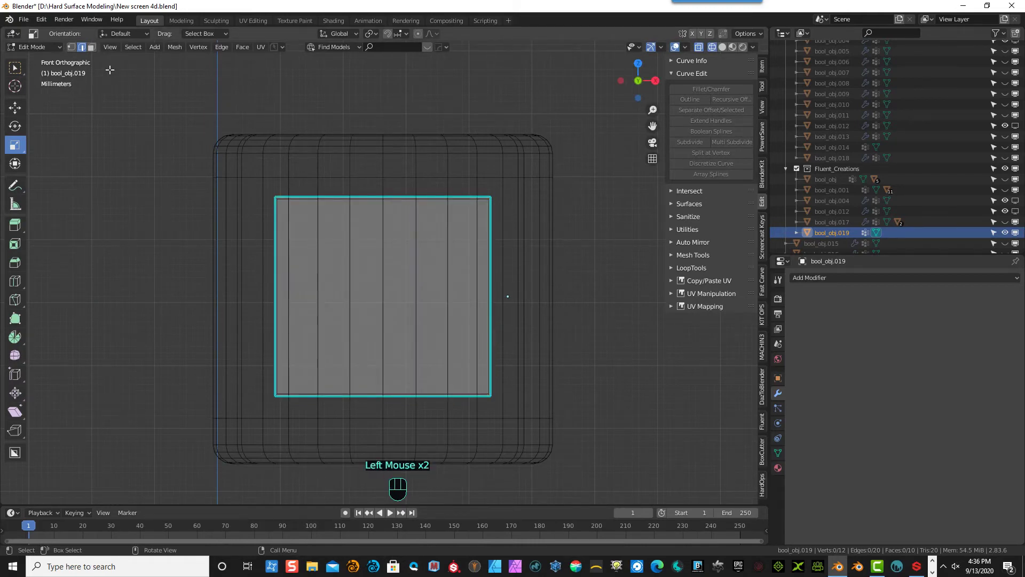
left_click(45, 47)
left_click(49, 57)
left_click(300, 170)
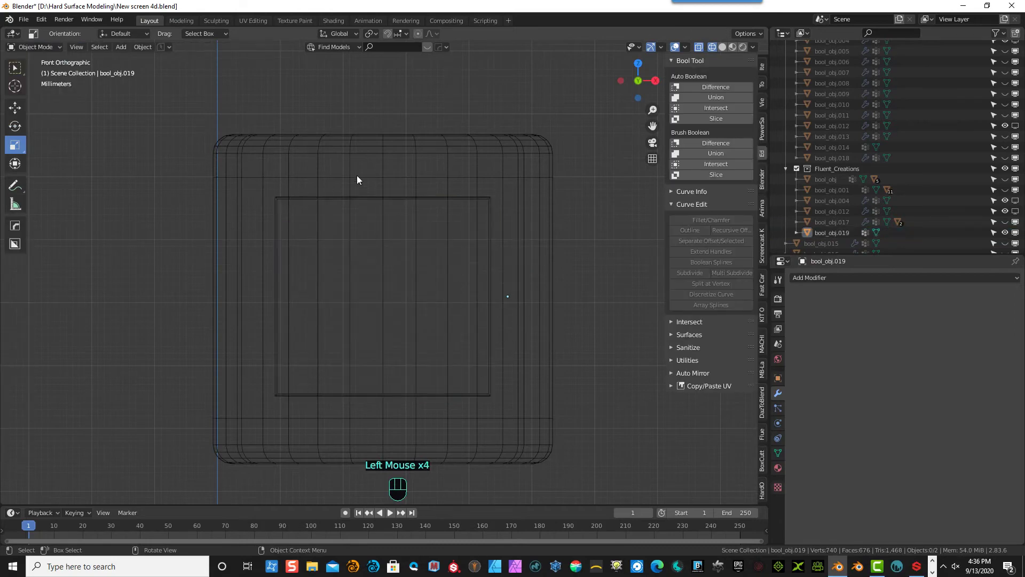
- In solid shading, select the ring and the bracket, with the bracket active, and merge them with an Auto Boolean Union
left_click(374, 171)
middle_click_drag(559, 130, 470, 128)
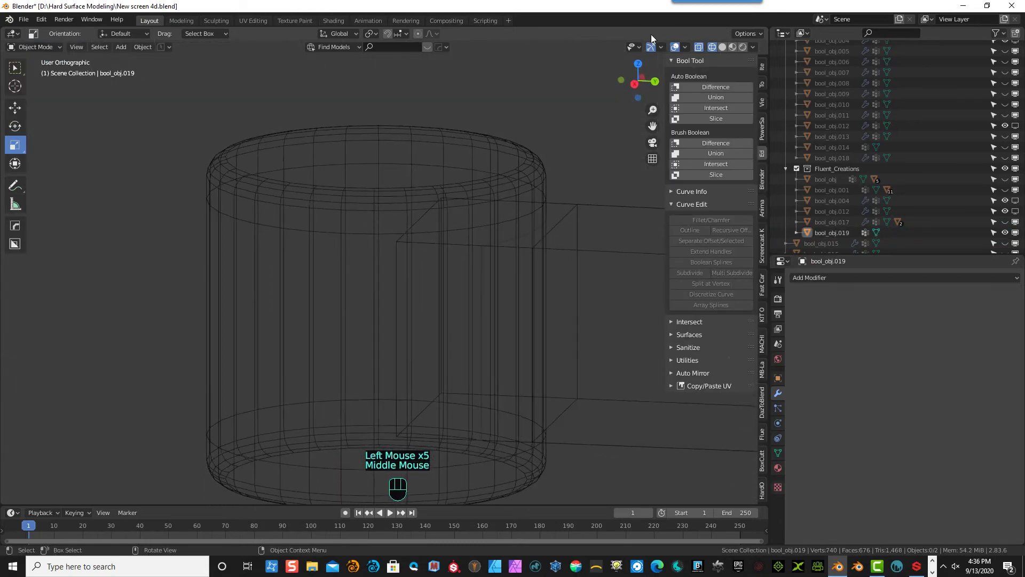
left_click(723, 47)
left_click(458, 200)
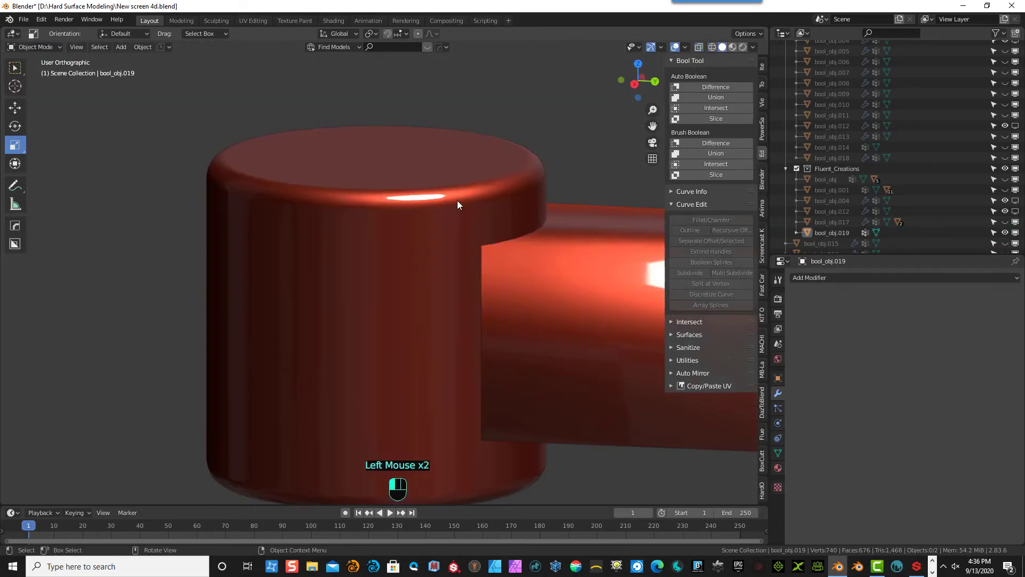
left_click(576, 273, "shift")
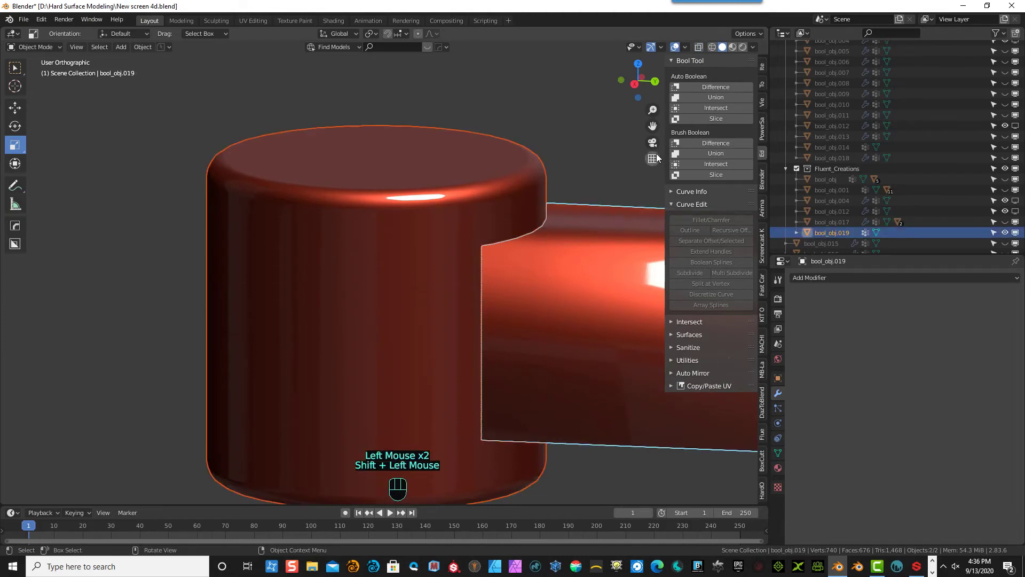
left_click(686, 107)
scroll(547, 181, "down", 2)
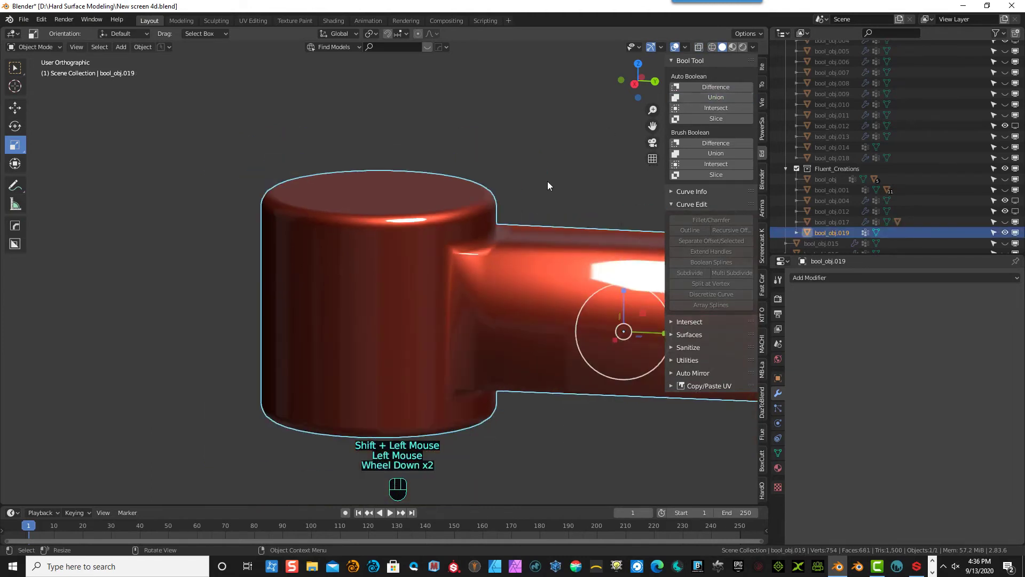
- Enter Edit Mode on the merged bracket near the joint and clear the mesh selection
middle_click_drag(547, 181, 468, 184)
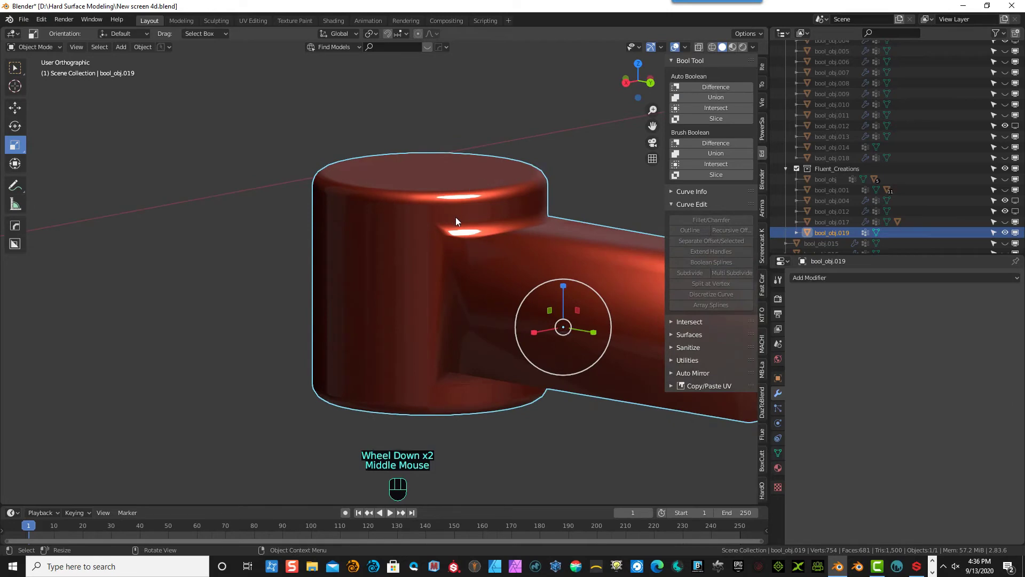
scroll(566, 169, "up", 3)
left_click_drag(653, 126, 421, 154)
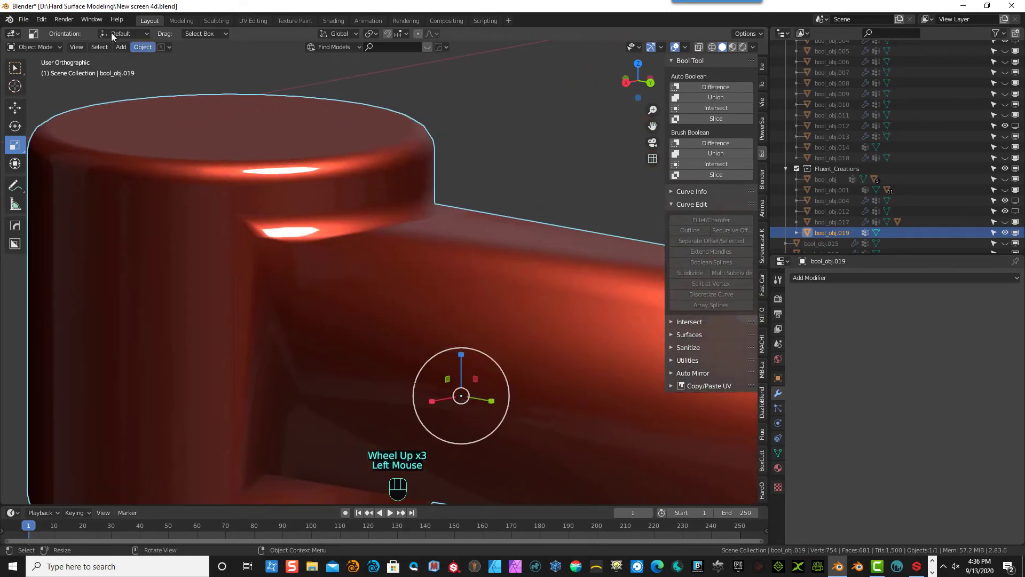
left_click(52, 47)
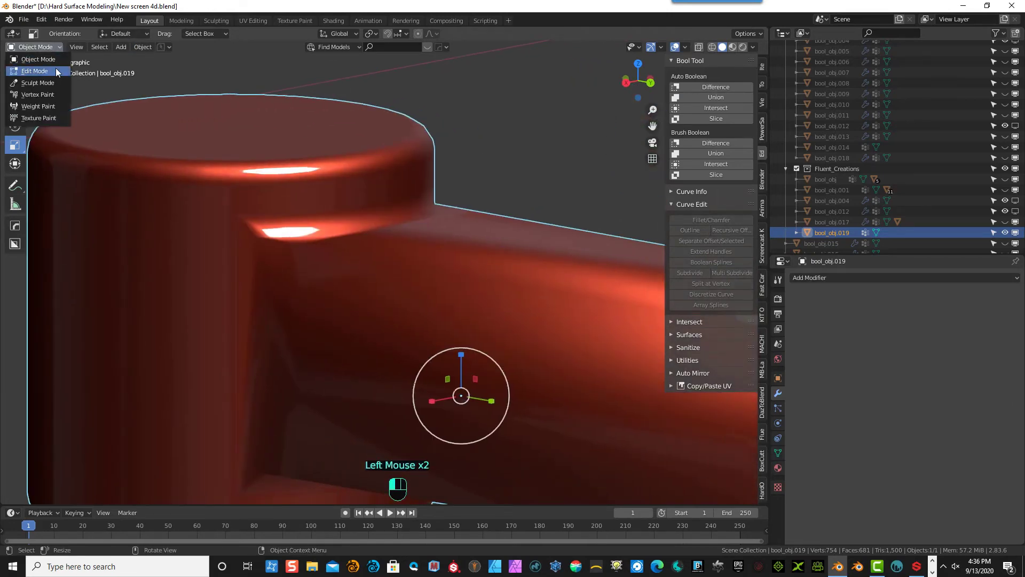
left_click(37, 71)
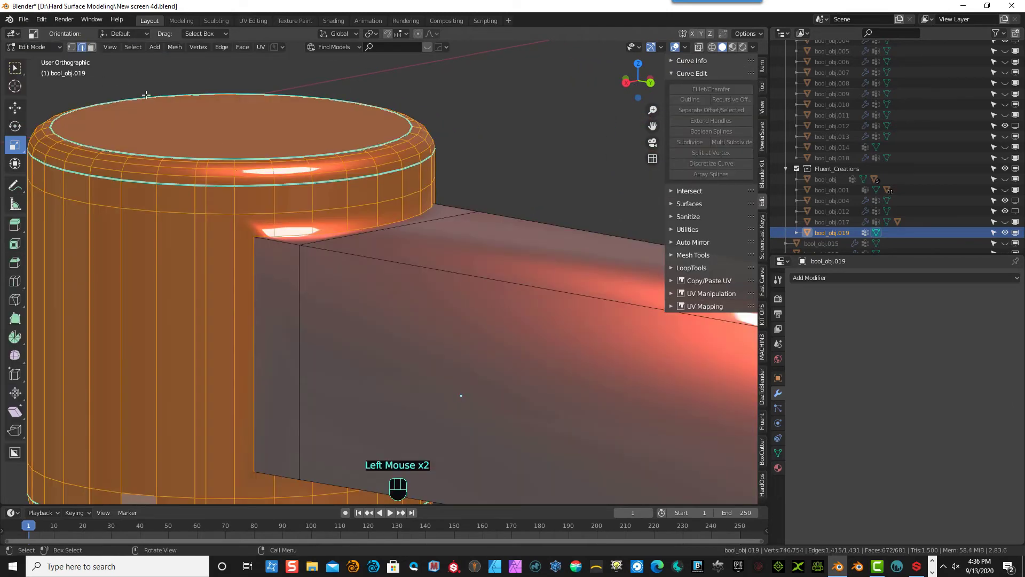
left_click(552, 154)
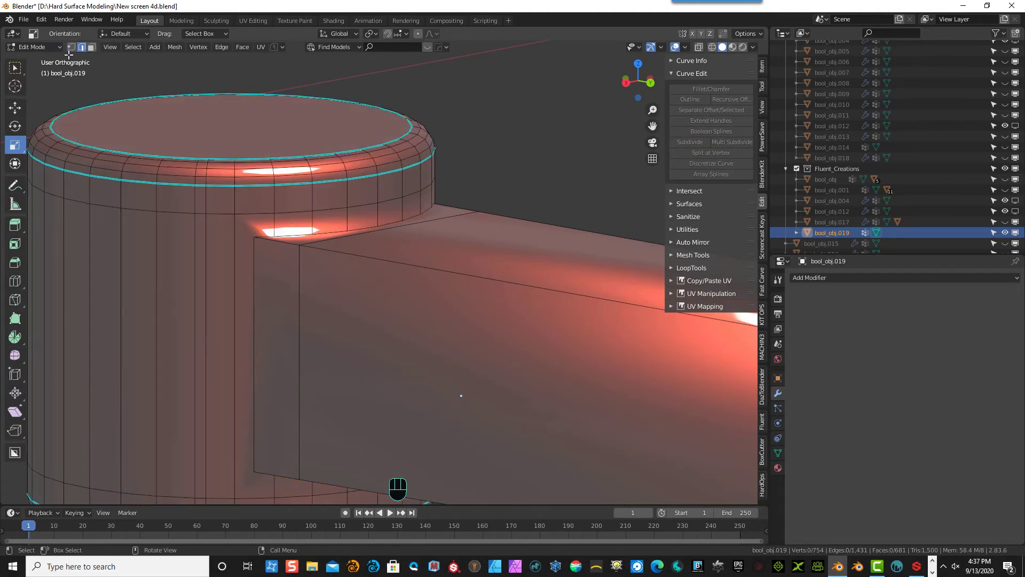
- Select the seam edges where the bracket meets the ring along its top and near vertical side, excluding stray bracket edges
double_click(297, 233)
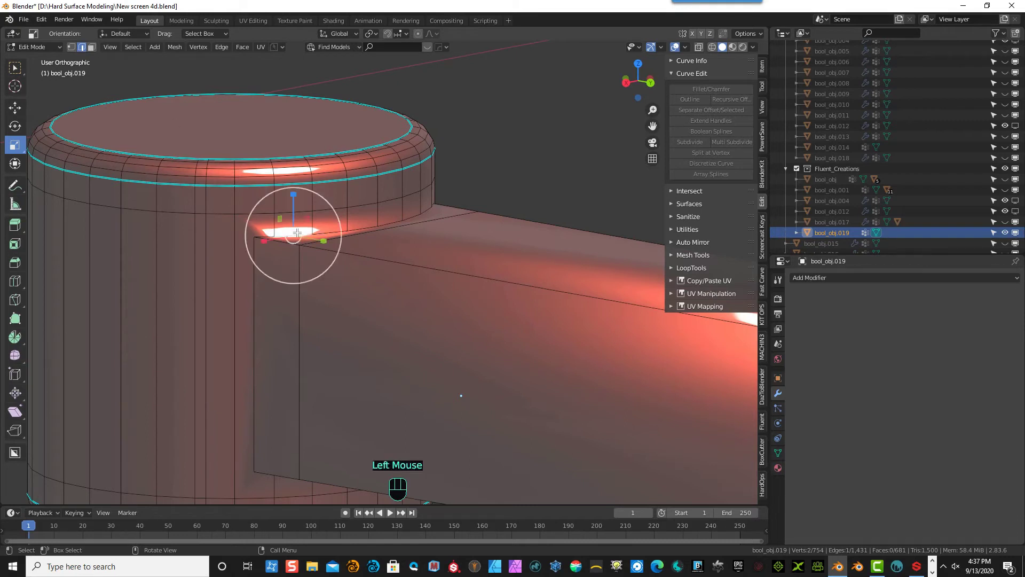
left_click(18, 71)
left_click(253, 270, "ctrl")
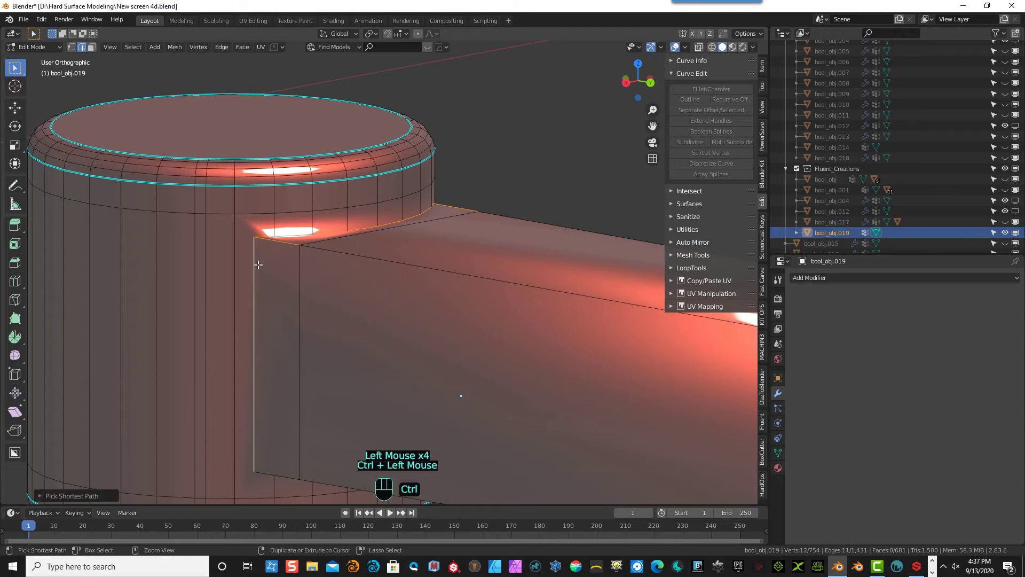
left_click(253, 269, "ctrl")
middle_click_drag(253, 270, 398, 242)
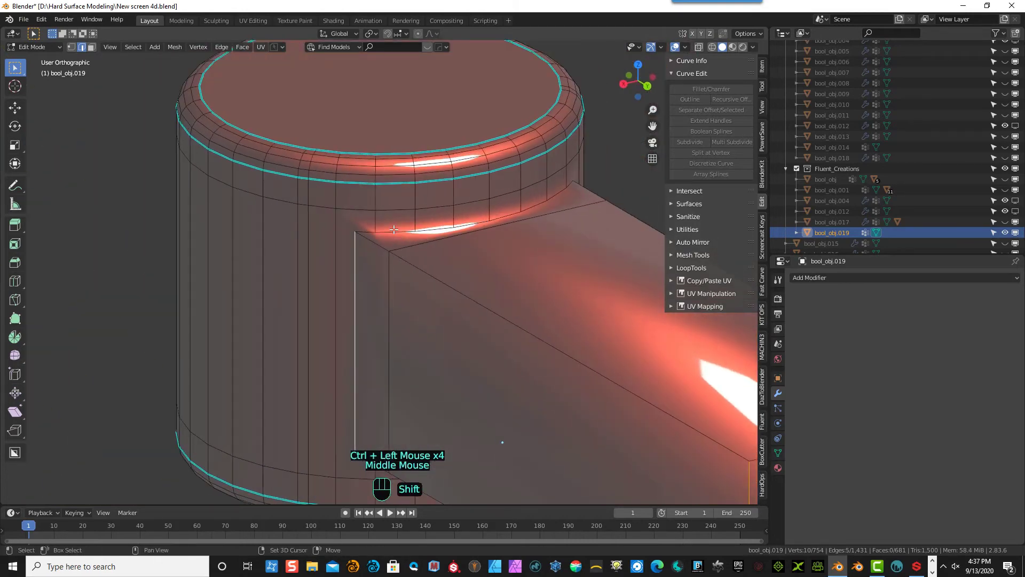
double_click(397, 236, "shift")
left_click_drag(388, 240, 383, 254, "ctrl")
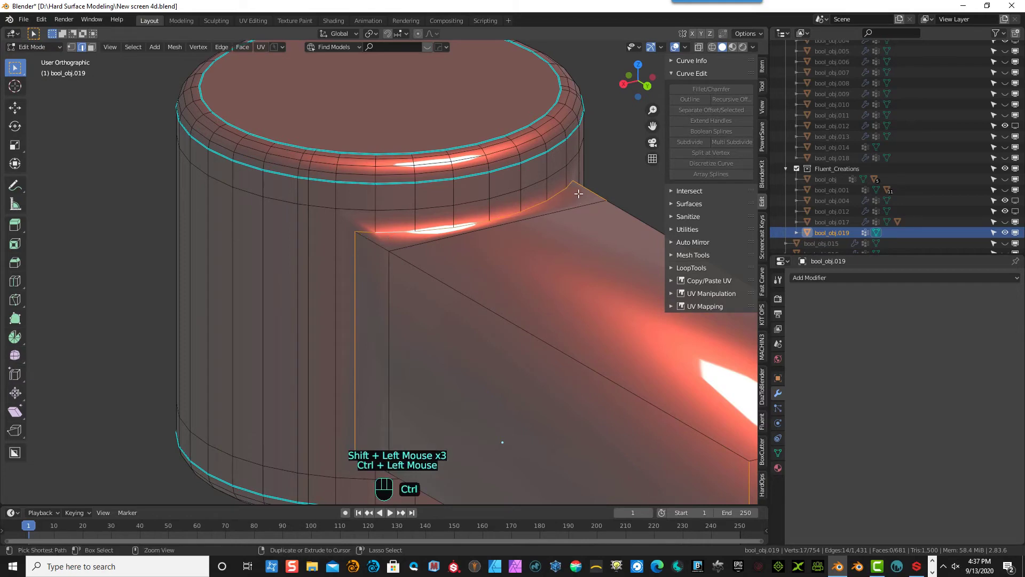
left_click_drag(595, 188, 598, 206, "ctrl")
middle_click_drag(552, 311, 556, 215)
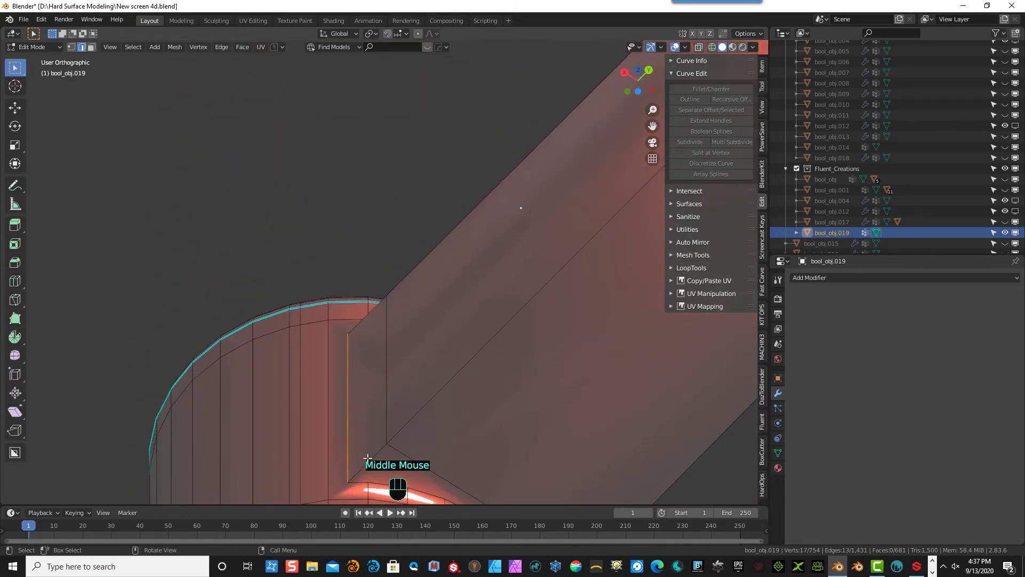
- Extend the edge selection along the underside of the ring-bracket seam, and deselect stray edges belonging to the bracket's loop cut
left_click(359, 483, "shift")
left_click(361, 483, "shift")
left_click(368, 483, "shift")
left_click(373, 483, "shift")
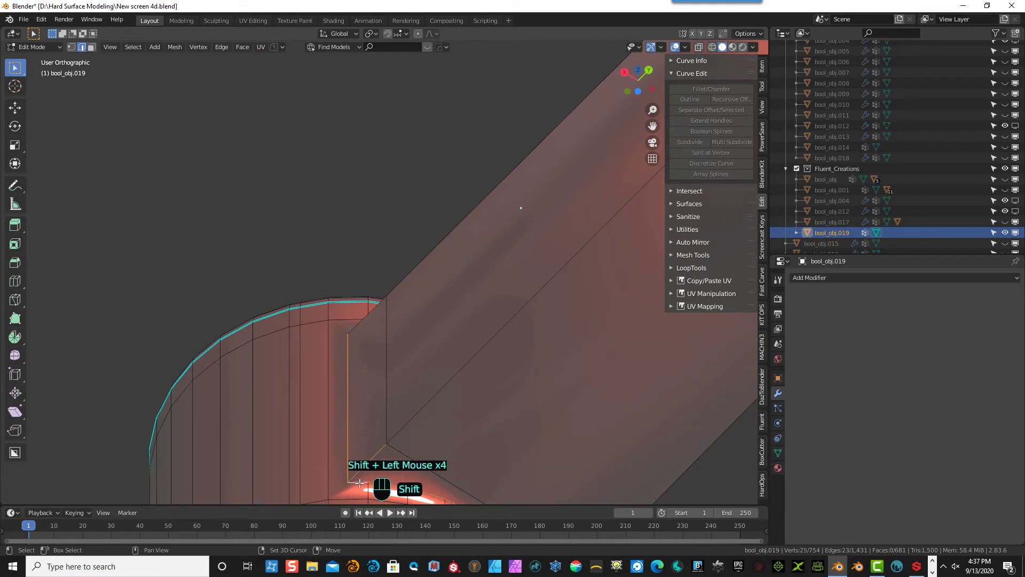
left_click(374, 454, "ctrl")
middle_click_drag(425, 422, 316, 444)
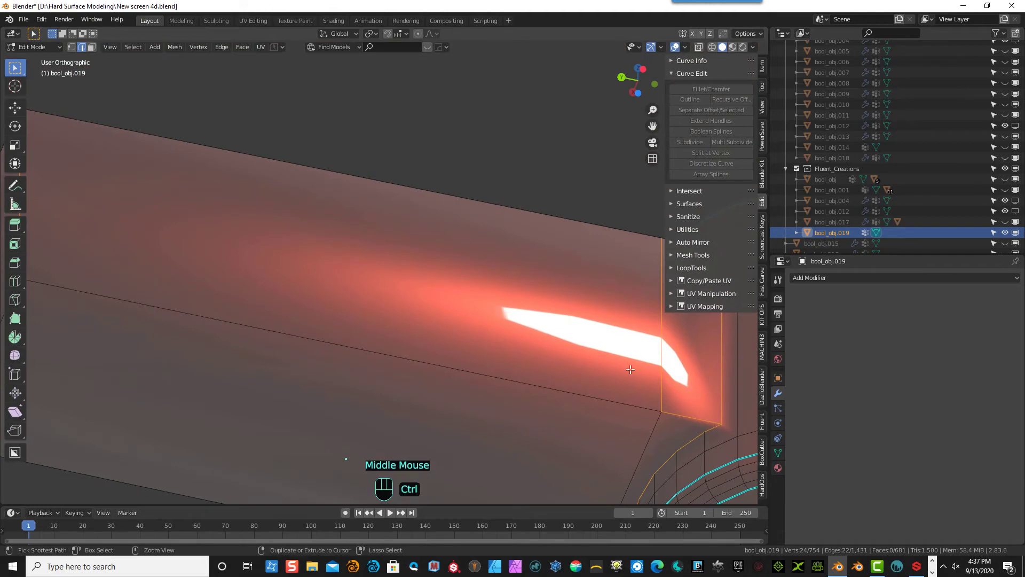
left_click(662, 419, "ctrl")
middle_click_drag(705, 427, 623, 208)
scroll(516, 209, "down", 5)
scroll(484, 276, "up", 4)
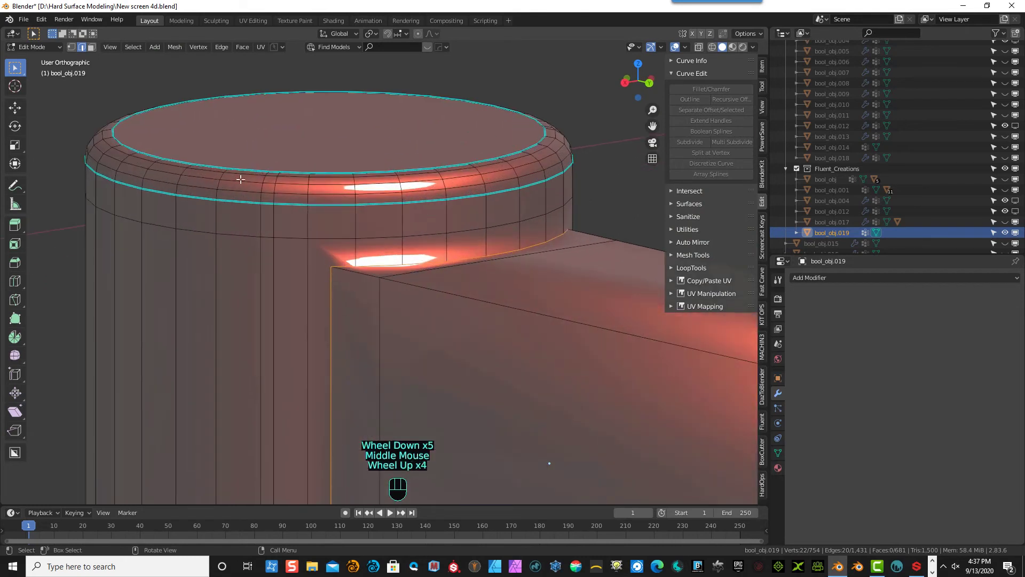
- Try to bevel the selected seam edges with an offset of about 0.000896 m and 5 segments
left_click(18, 261)
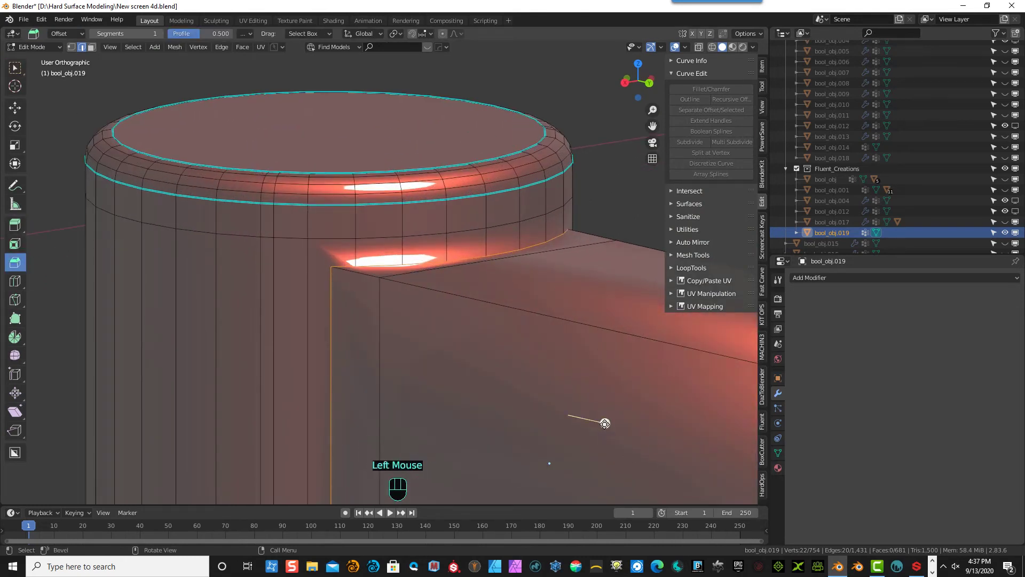
left_click_drag(605, 423, 614, 424)
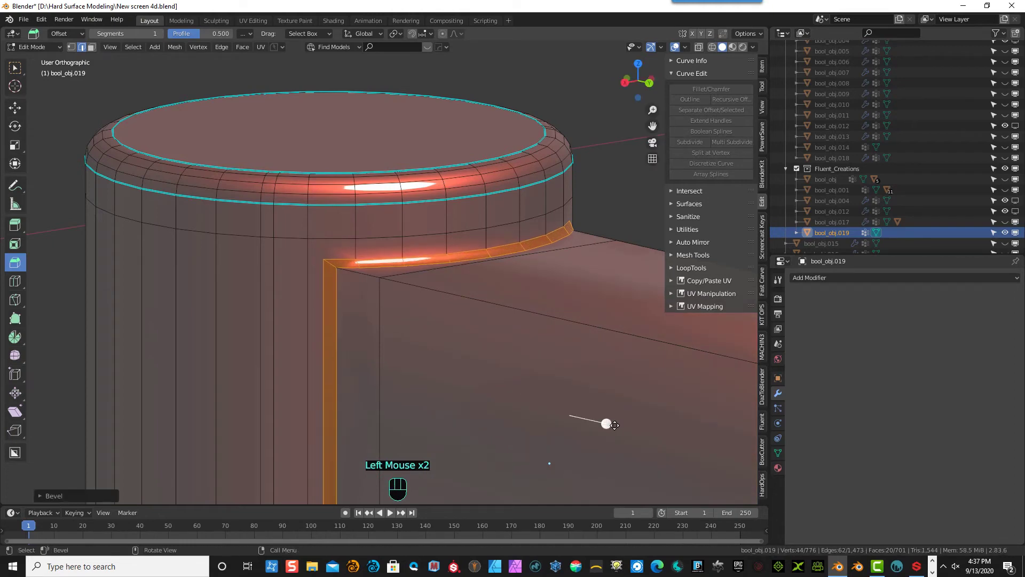
scroll(614, 424, "down", 3)
mouse_move(614, 425)
middle_mouse_down()
mouse_move(598, 380)
mouse_move(540, 354)
mouse_move(495, 367)
mouse_move(594, 422)
mouse_move(614, 417)
middle_mouse_up()
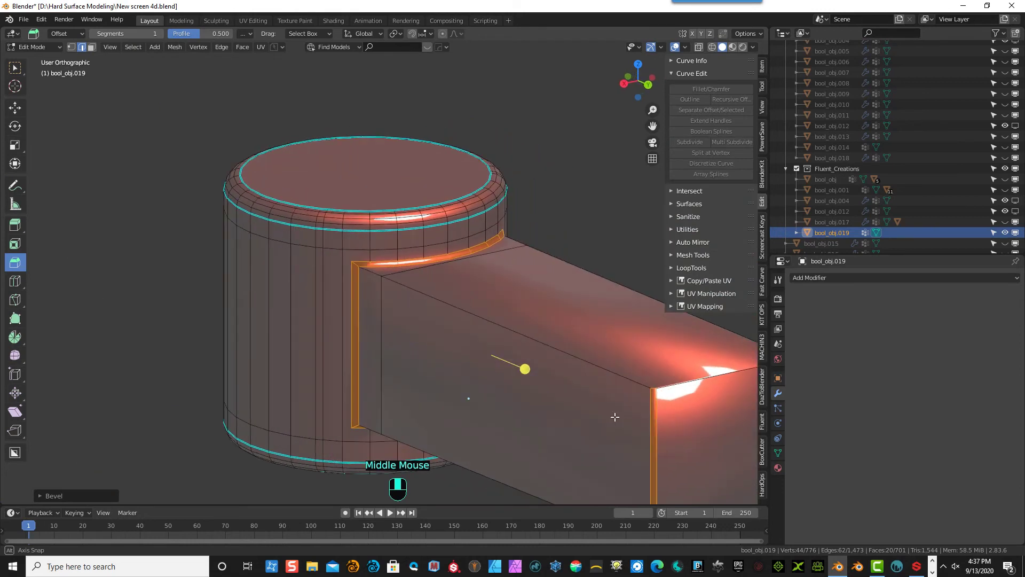
left_click(41, 496)
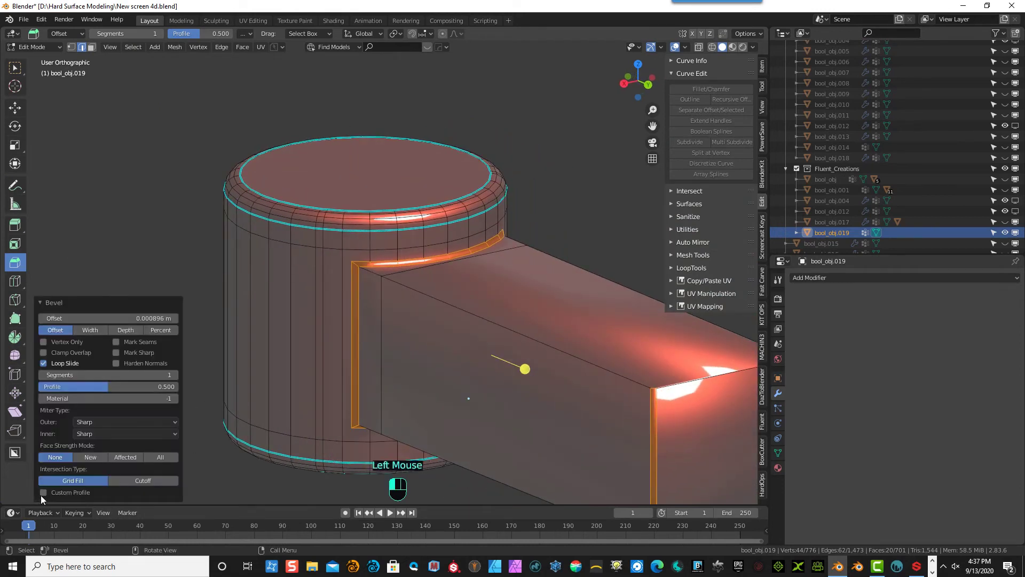
left_click(174, 375)
left_click(174, 375)
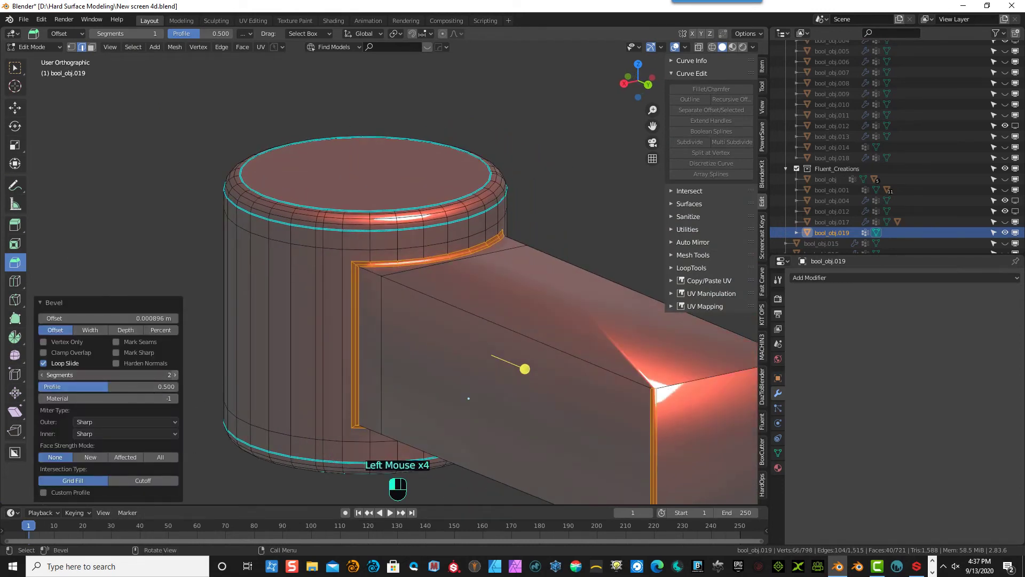
left_click(174, 374)
left_click(175, 375)
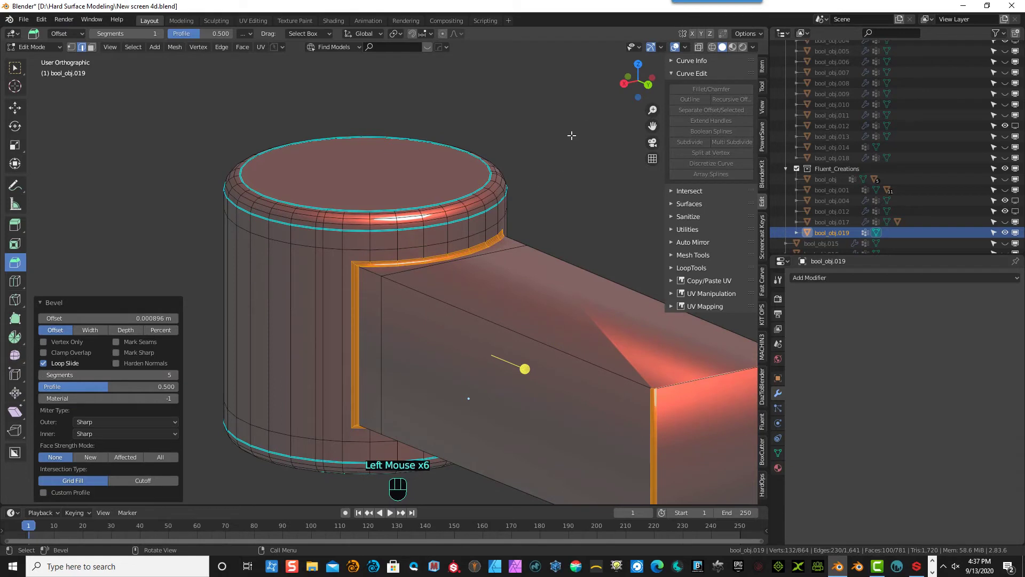
scroll(571, 136, "down", 3)
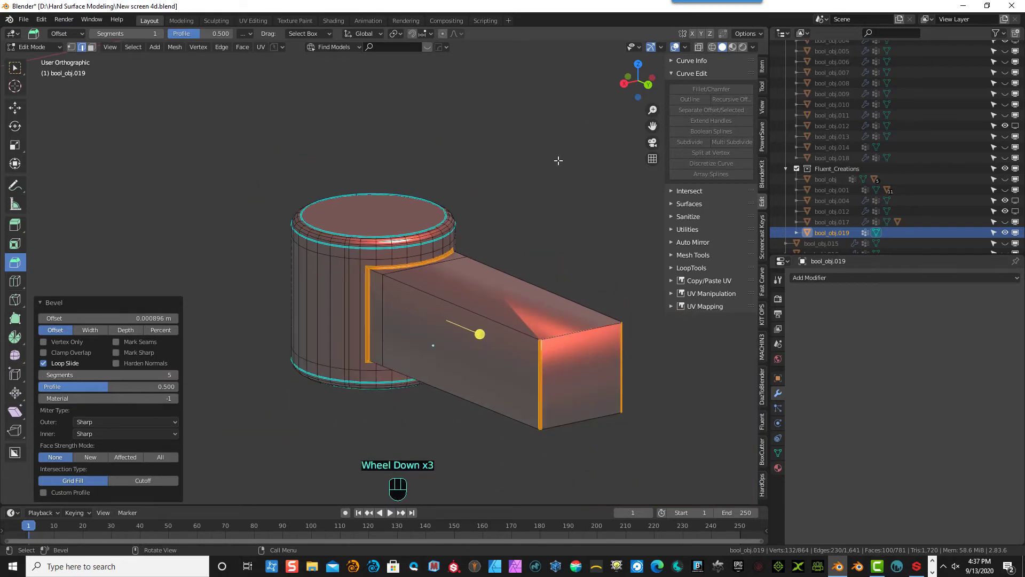
- Undo the bevel and deselect the two vertical edges at the bracket's free end
key("ctrl+z")
left_click(540, 366, "ctrl")
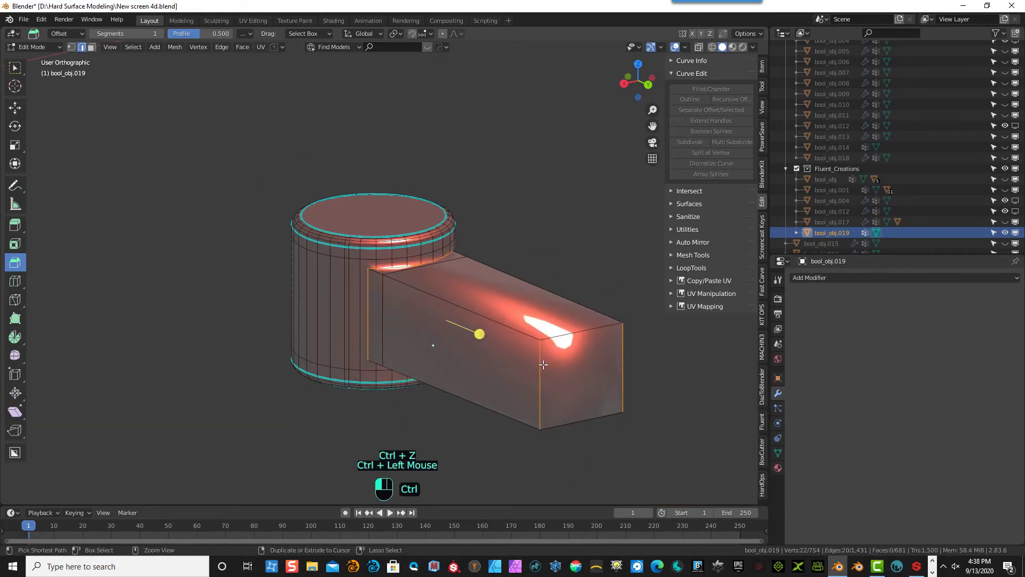
left_click(622, 357, "ctrl")
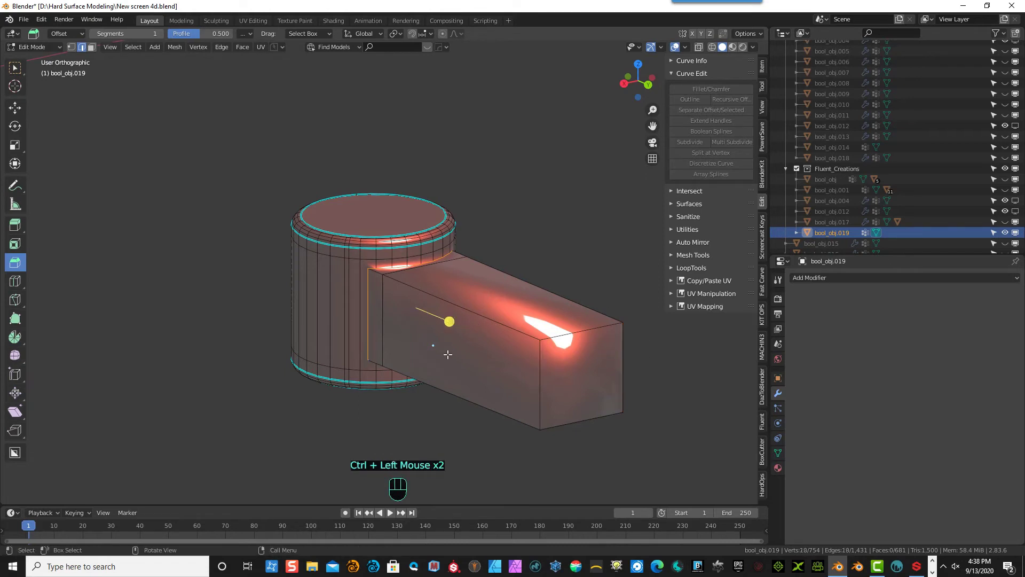
- Bevel the seam edges between ring and bracket with an offset of about 0.00173 m and 6 segments
middle_click_drag(447, 354, 502, 336)
scroll(526, 374, "up", 3)
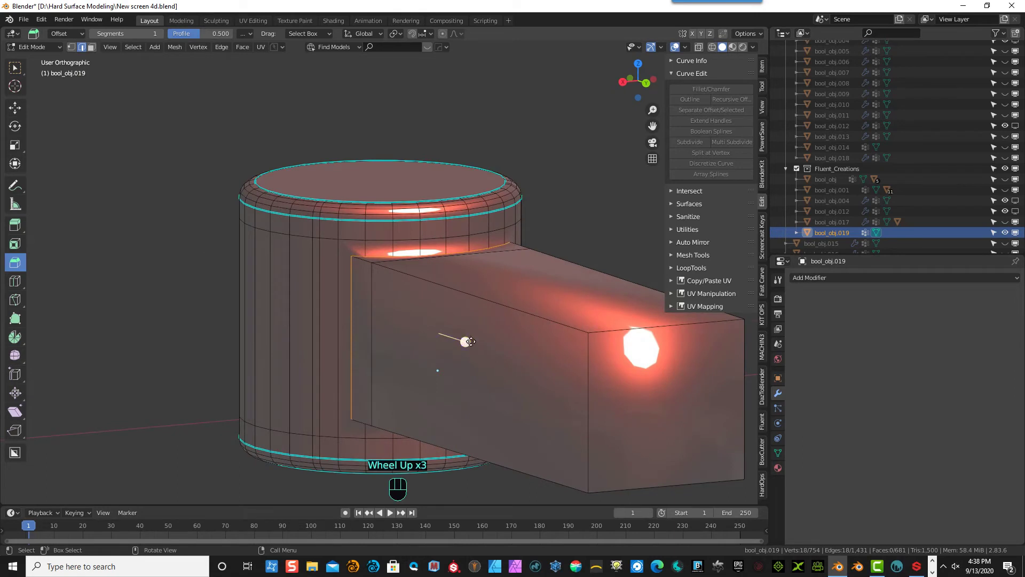
left_click_drag(470, 342, 480, 341)
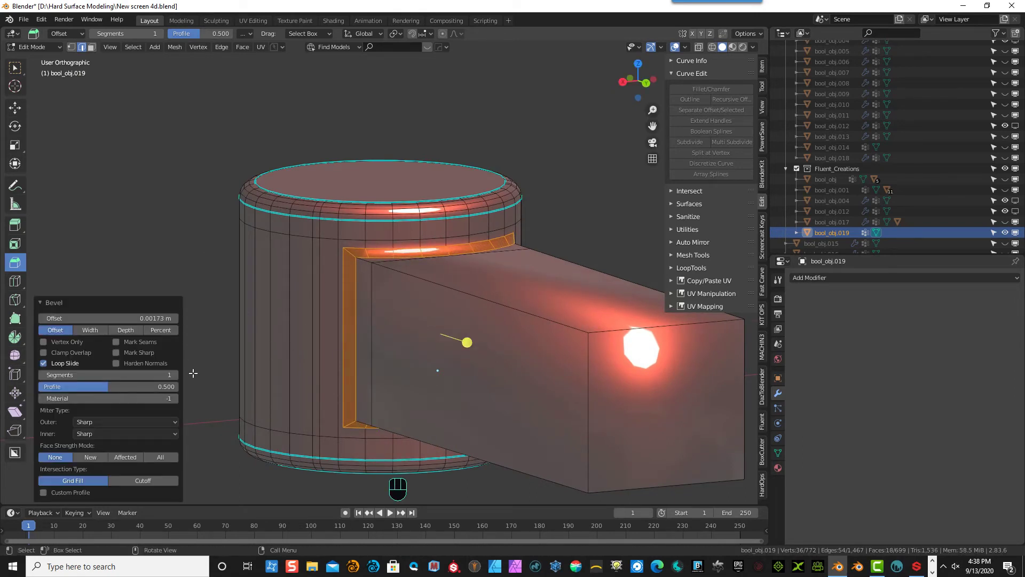
left_click(175, 375)
left_click(175, 375)
left_click(174, 375)
left_click(175, 375)
left_click(175, 375)
left_click(175, 375)
left_click(175, 375)
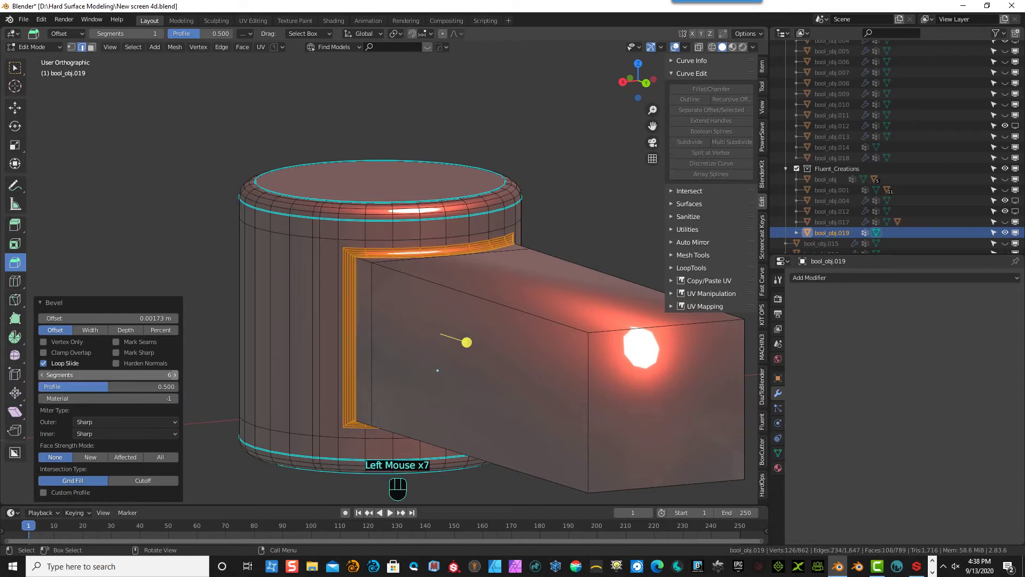
- Clear the mesh selection and return to Object Mode for a view of the beveled joint
left_click(594, 163)
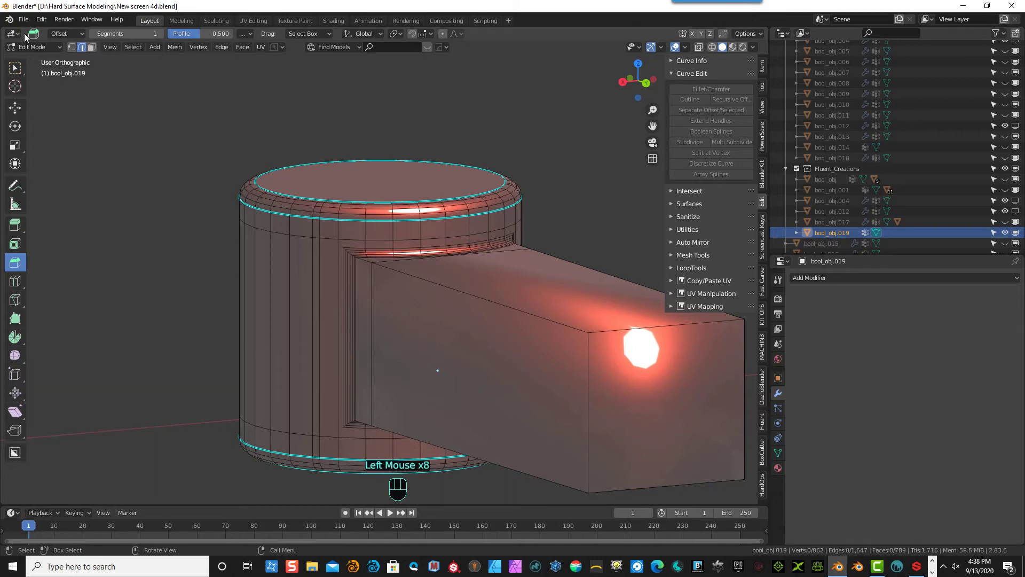
left_click(37, 47)
left_click(45, 59)
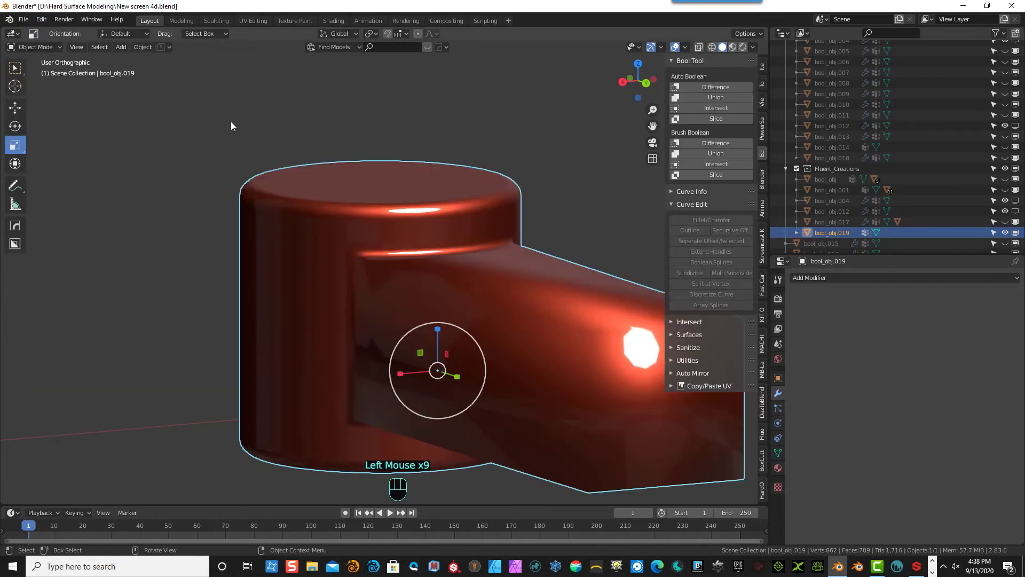
middle_click_drag(231, 126, 279, 96)
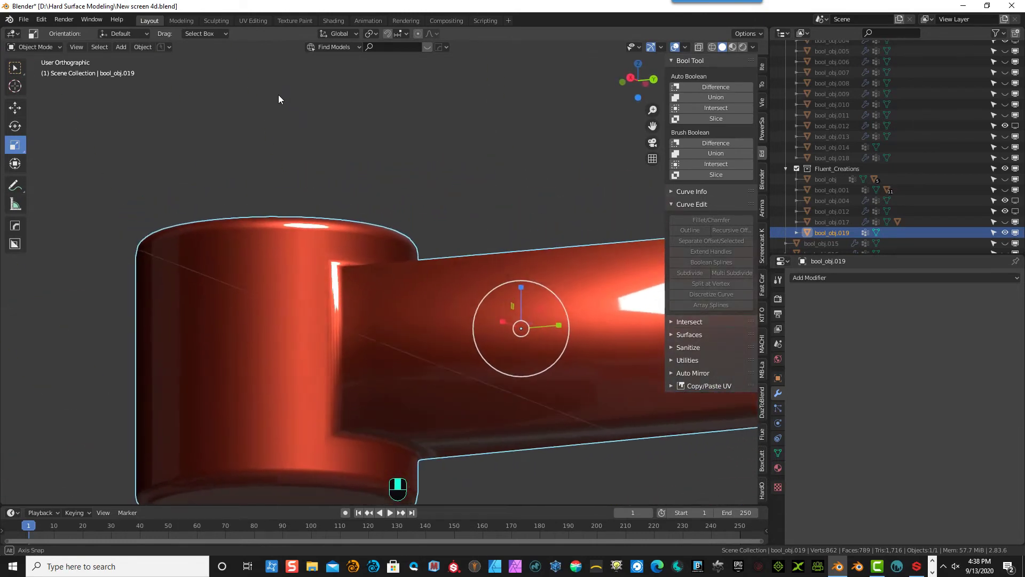
- Reveal the Normals settings in the merged bracket's mesh data to check Auto Smooth
right_click(135, 146)
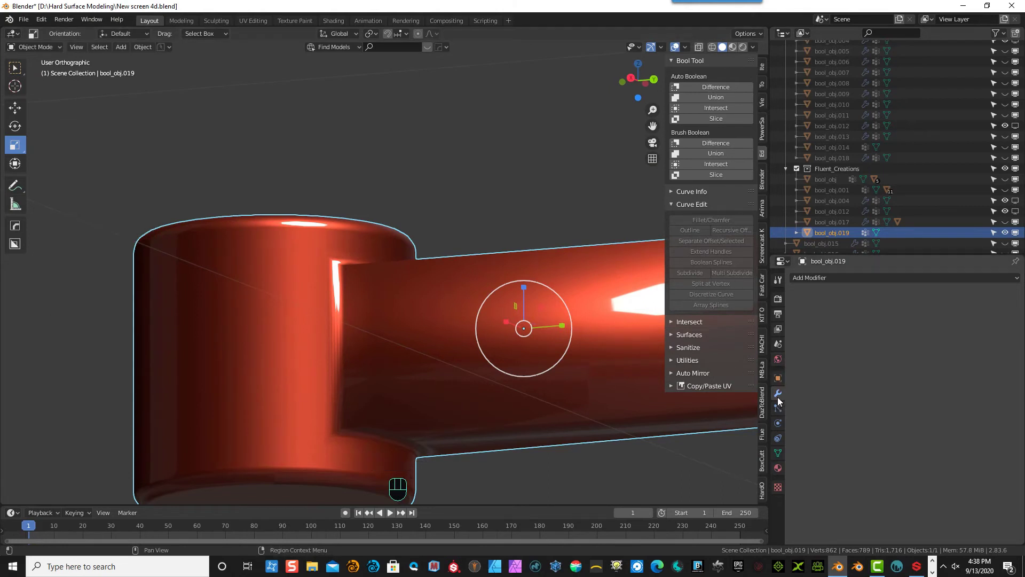
left_click(779, 451)
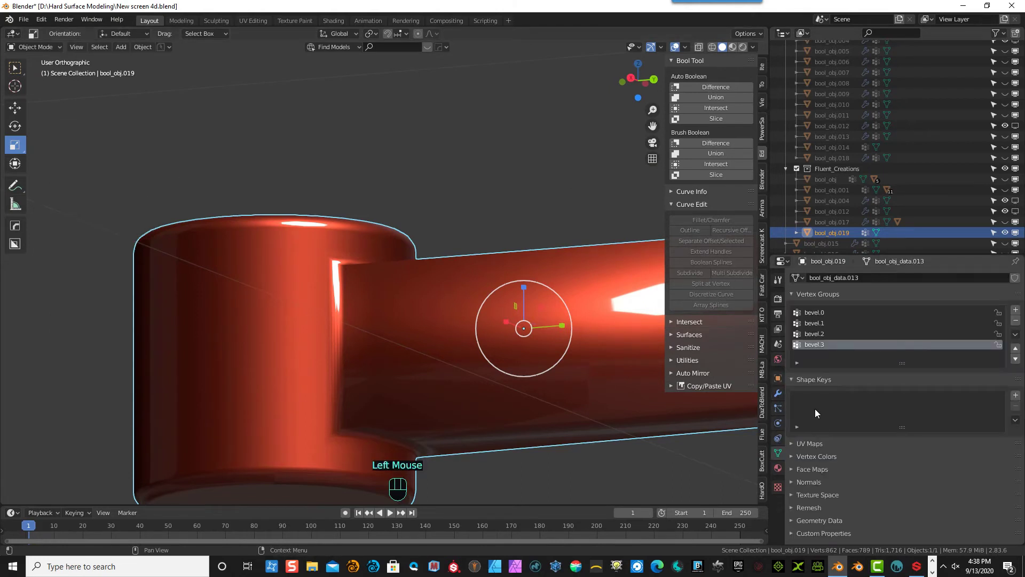
left_click(793, 482)
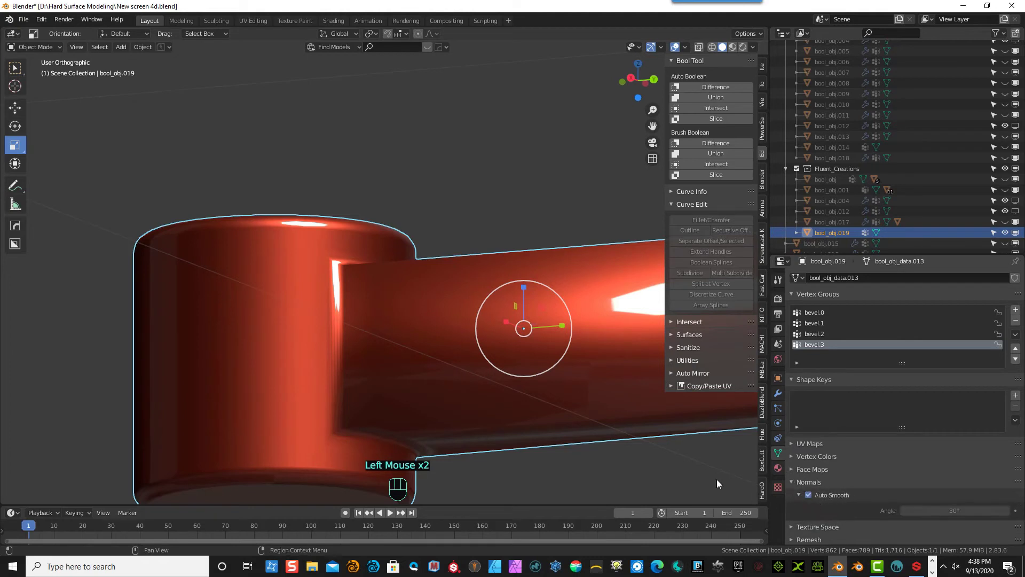
- Undo the seam bevel between ring and bracket after examining the joint, returning to Edit Mode with the seam edges selected
left_click(495, 140)
middle_click_drag(495, 139, 470, 222)
scroll(483, 200, "down", 3)
scroll(388, 350, "up", 3)
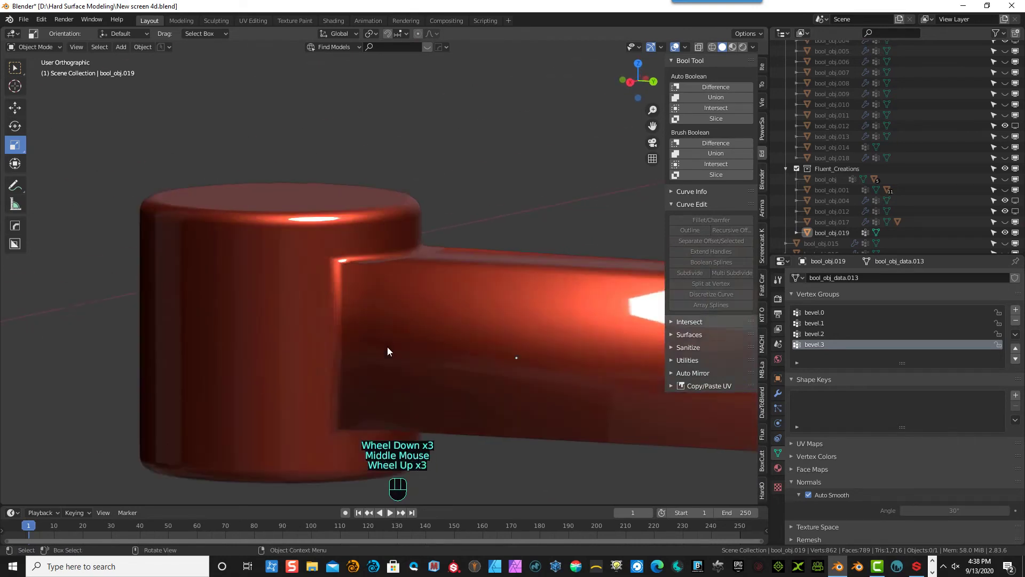
scroll(284, 327, "up", 4)
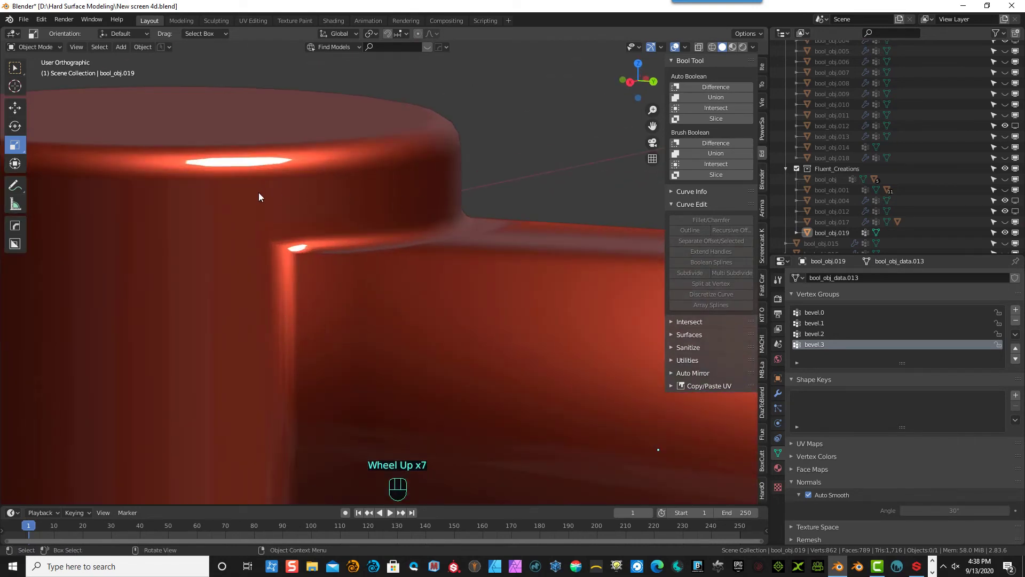
key("ctrl+z")
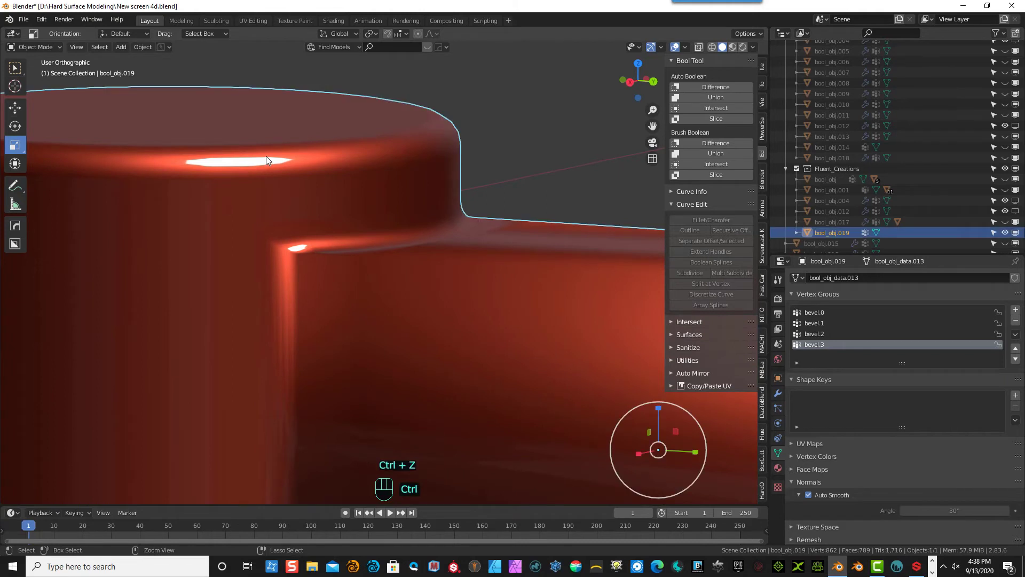
key("ctrl+z")
key("ctrl+z")
key("ctrl+z")
key("ctrl+z")
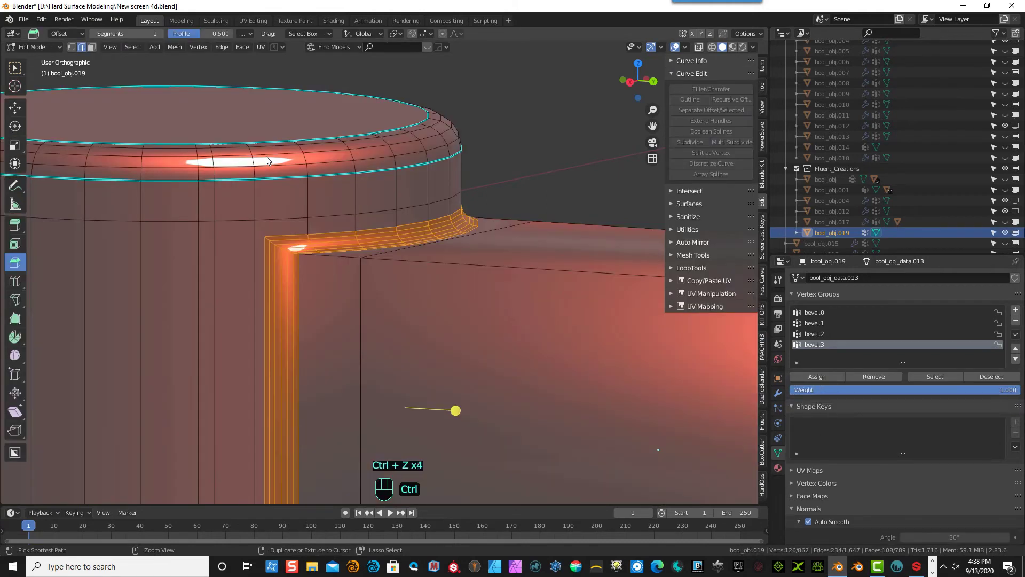
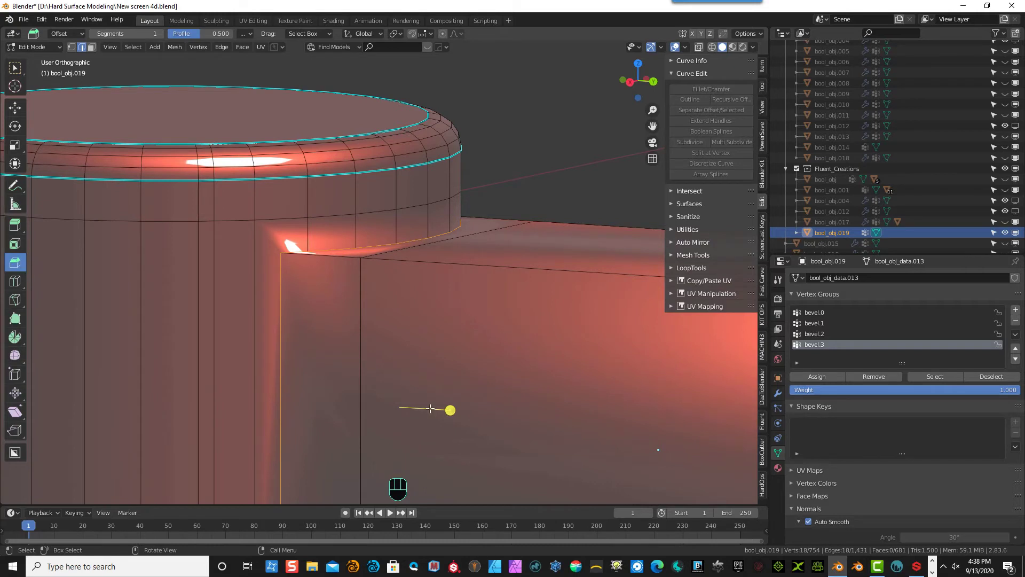
- Bevel the ring-to-bracket seam edges with an offset of about 0.000922 m and 4 segments, and return to Object Mode
left_click_drag(447, 412, 457, 414)
left_click(175, 375)
left_click(175, 375)
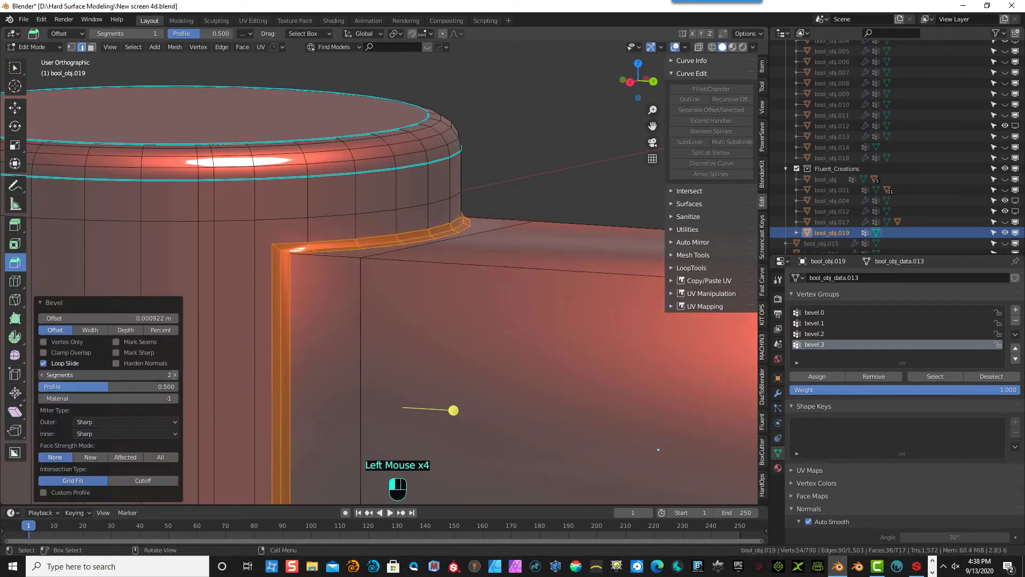
left_click(176, 375)
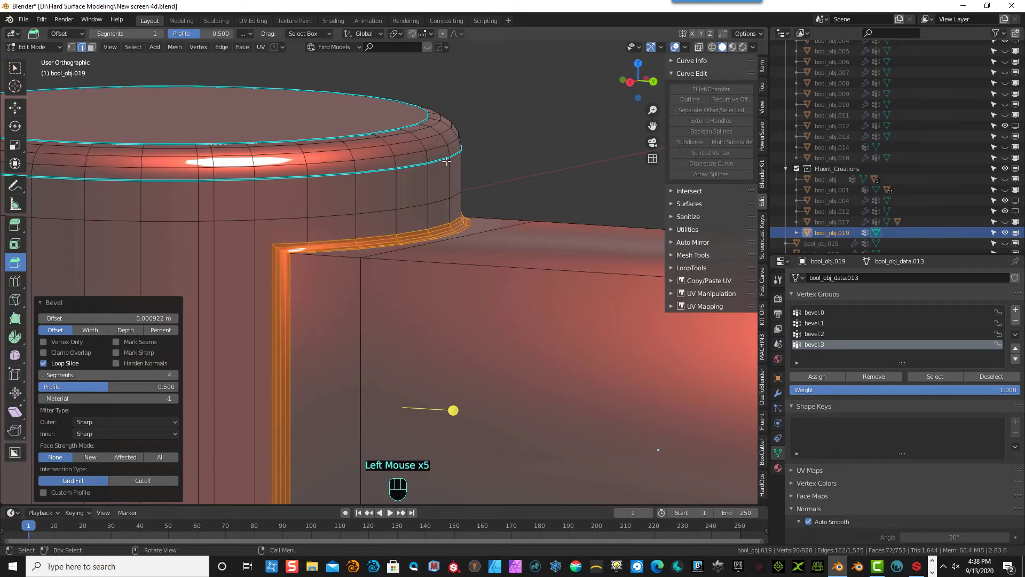
left_click(471, 126)
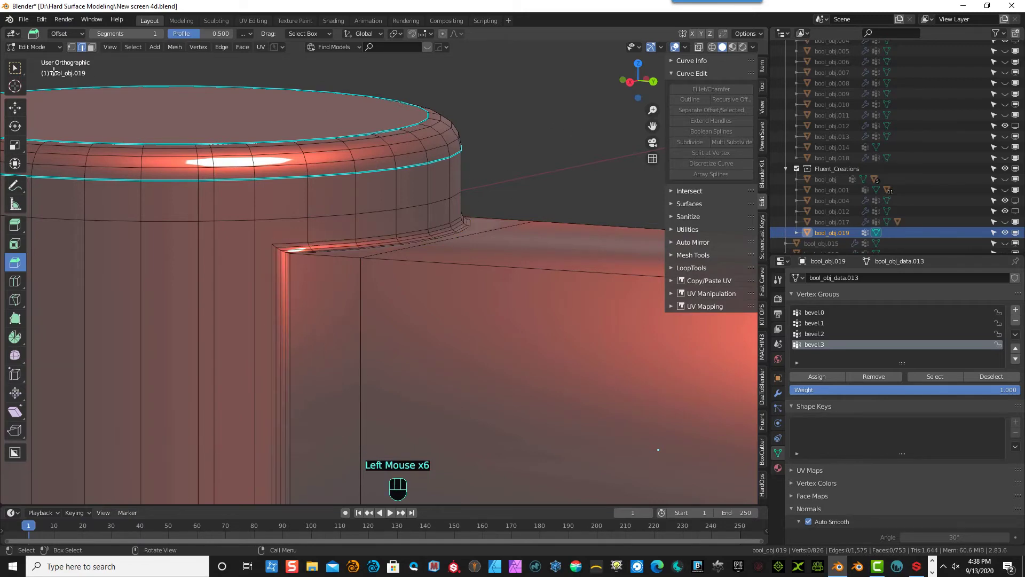
left_click_drag(23, 51, 24, 43)
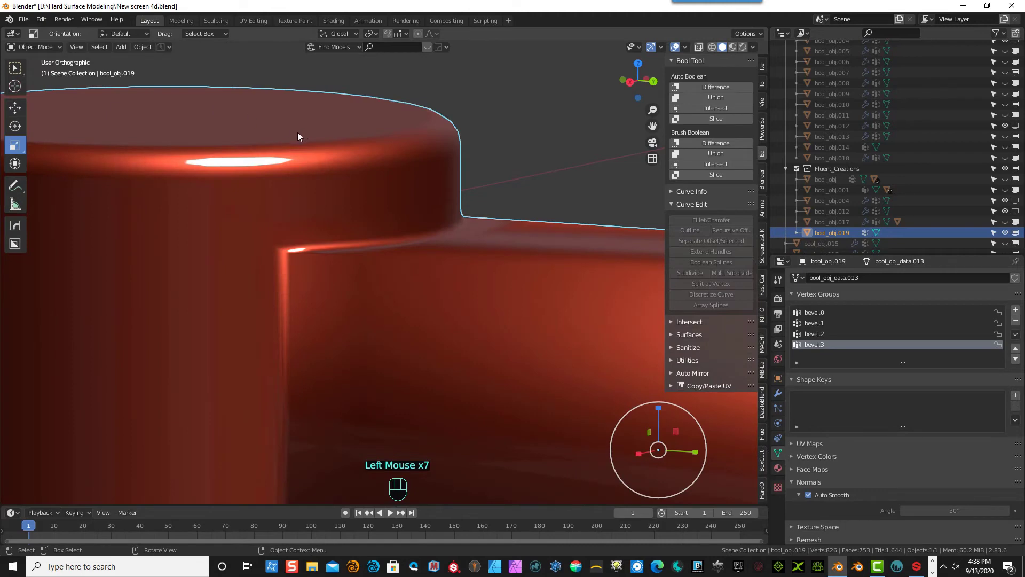
- Add one centred horizontal loop cut around the bracket and another around the ring at mid-height in Edit Mode
scroll(369, 252, "down", 3)
middle_click_drag(369, 252, 407, 265)
scroll(488, 285, "down", 3)
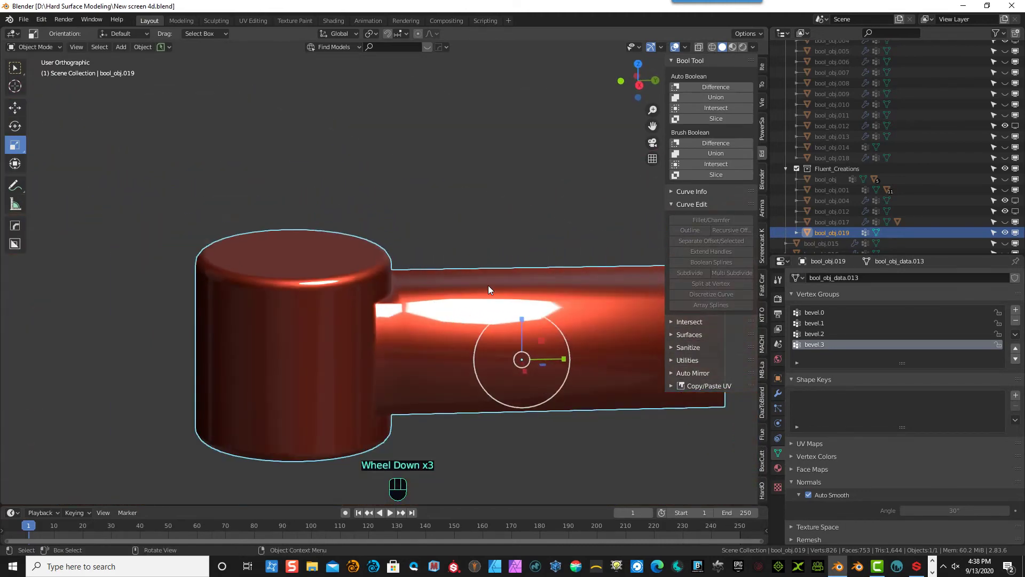
key("Tab")
left_click(15, 281)
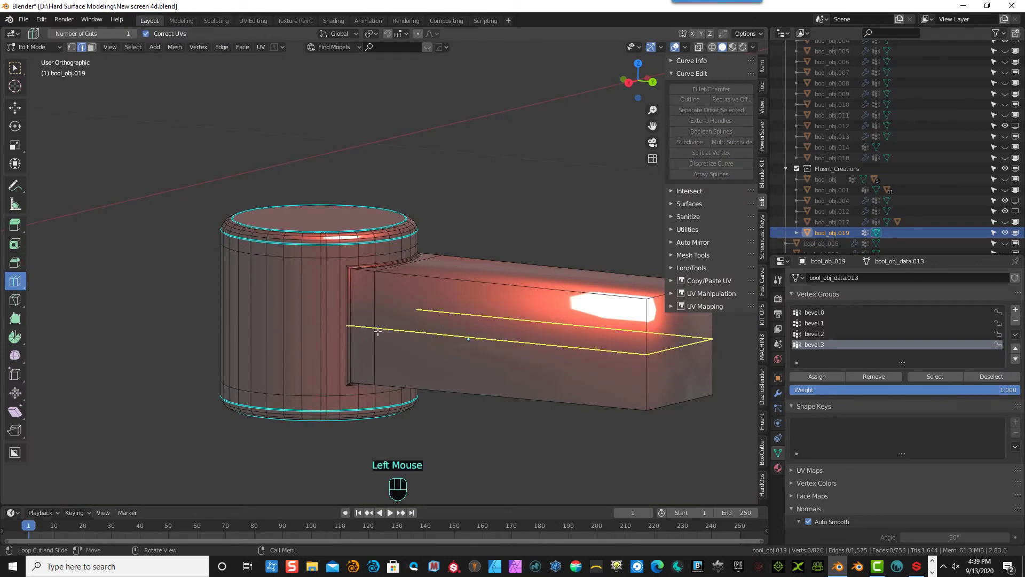
left_click(378, 332)
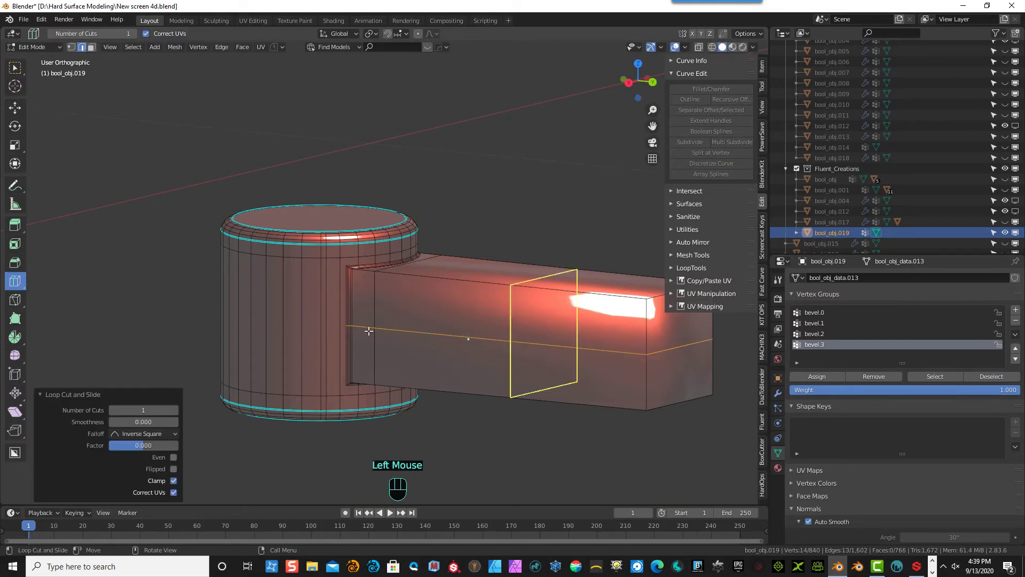
left_click(331, 322)
scroll(387, 349, "up", 5)
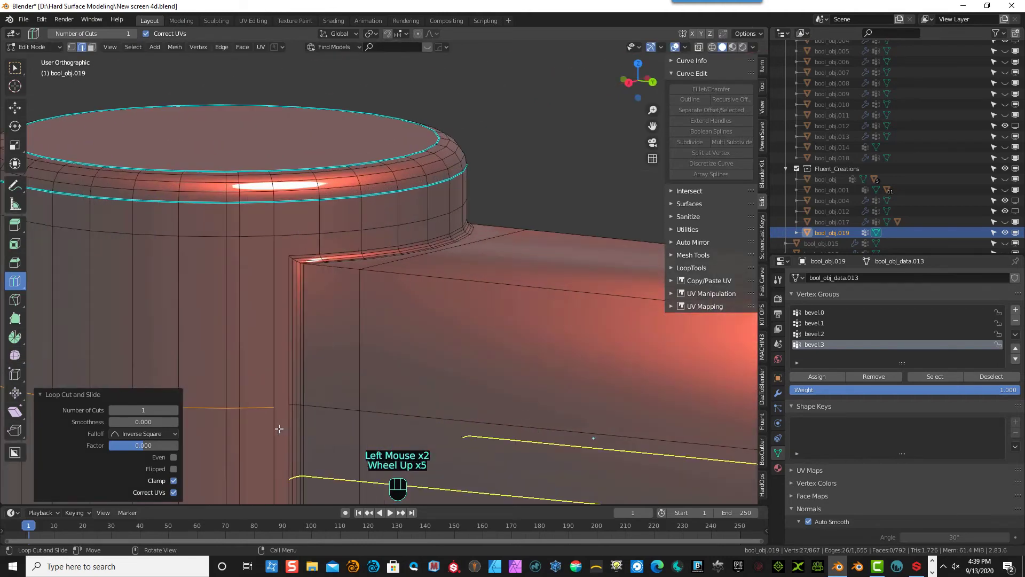
- Knife-cut an edge joining the ring's mid-height loop to the seam bevel's outer vertex on one side of the bracket
left_click(71, 47)
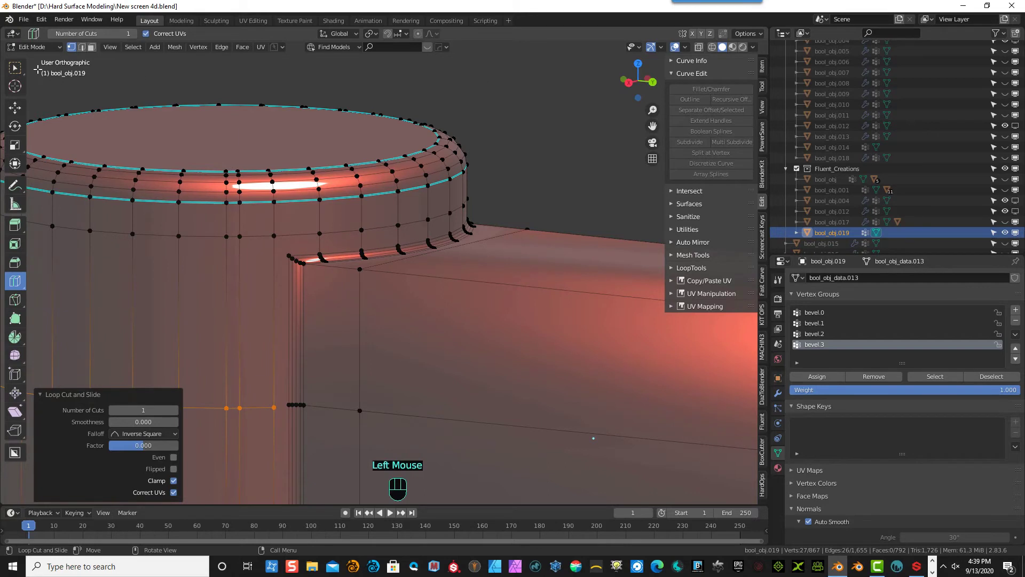
left_click(15, 67)
left_click(255, 445)
scroll(231, 476, "up", 2)
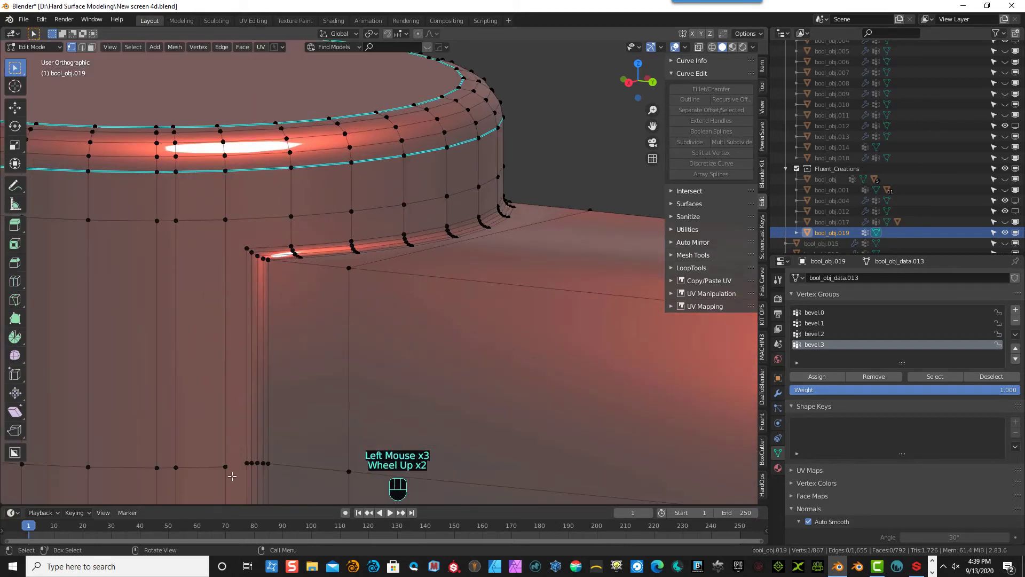
left_click(14, 300)
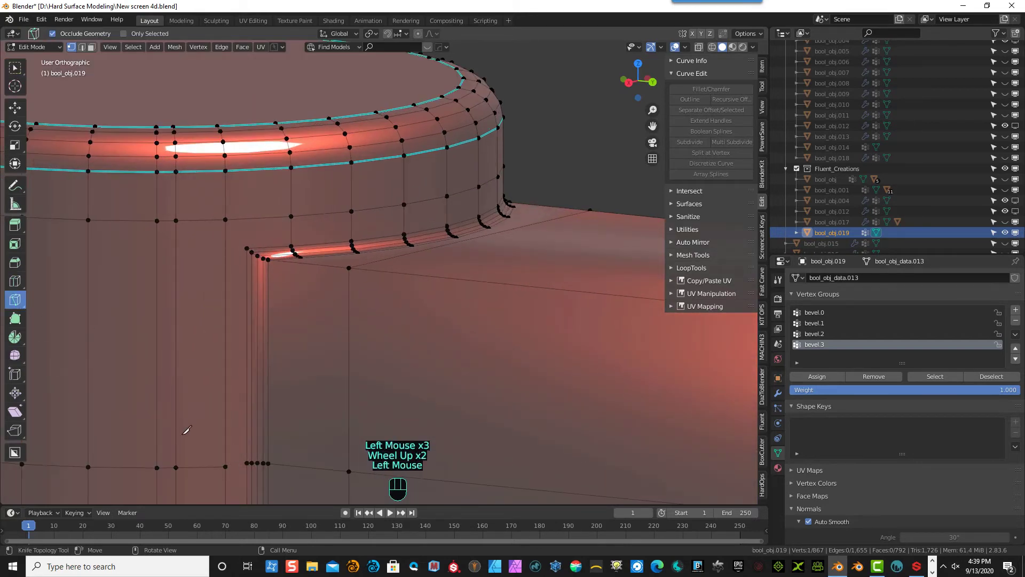
left_click(225, 466)
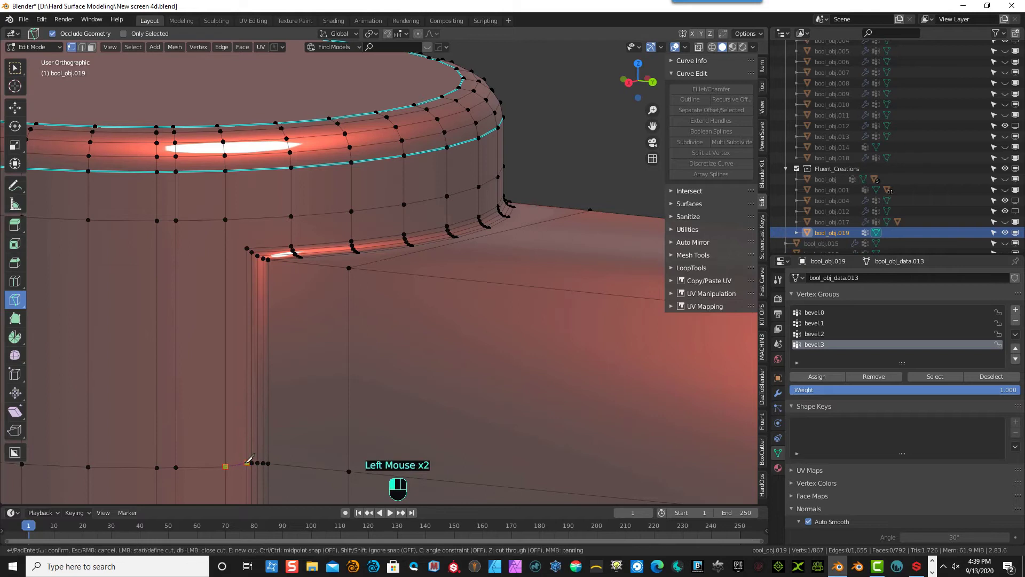
key("Return")
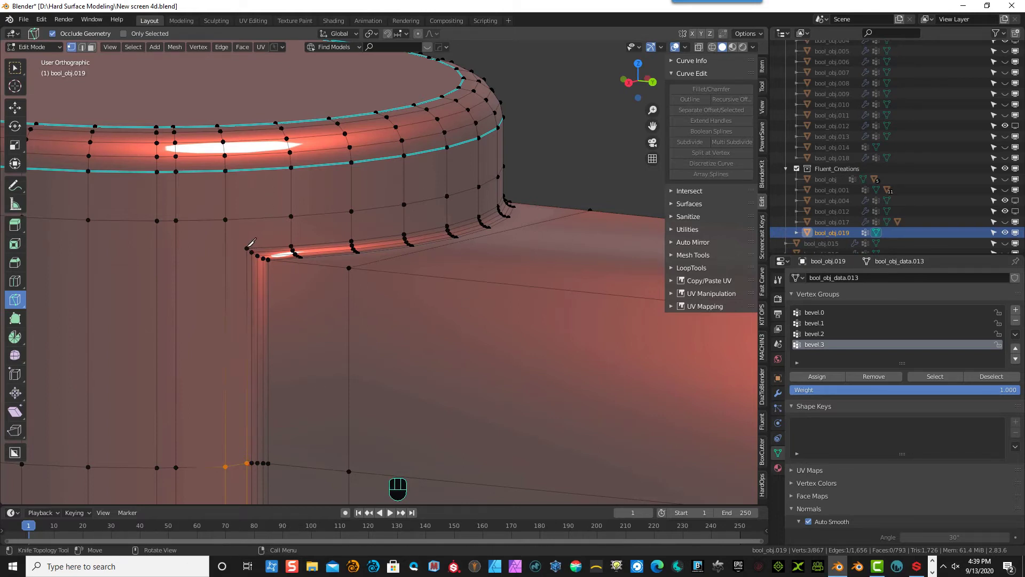
- Knife-cut a diagonal edge from the seam bevel's upper corner to the nearest ring vertex on that same side
left_click(246, 248)
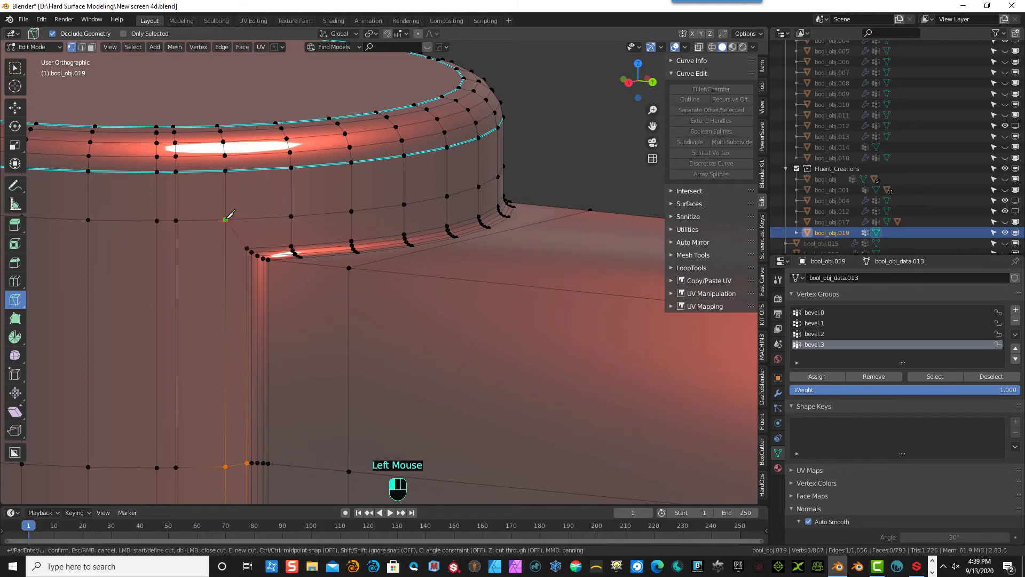
left_click(225, 219)
key("Return")
scroll(338, 395, "down", 5)
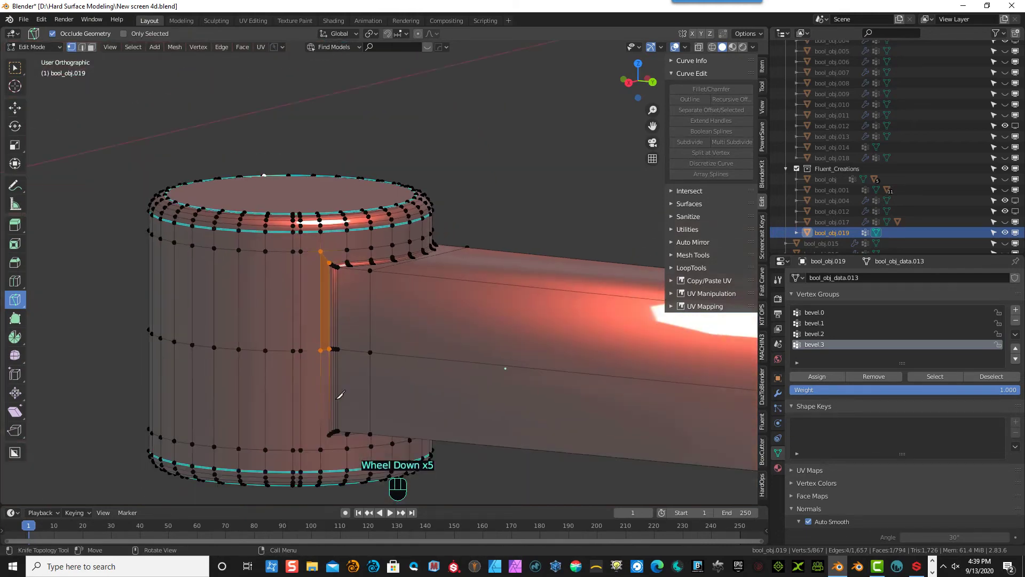
- Knife-cut a diagonal edge from the seam bevel's lower corner to the nearest ring vertex on the same side
middle_click_drag(396, 463, 538, 91)
scroll(538, 91, "up", 3)
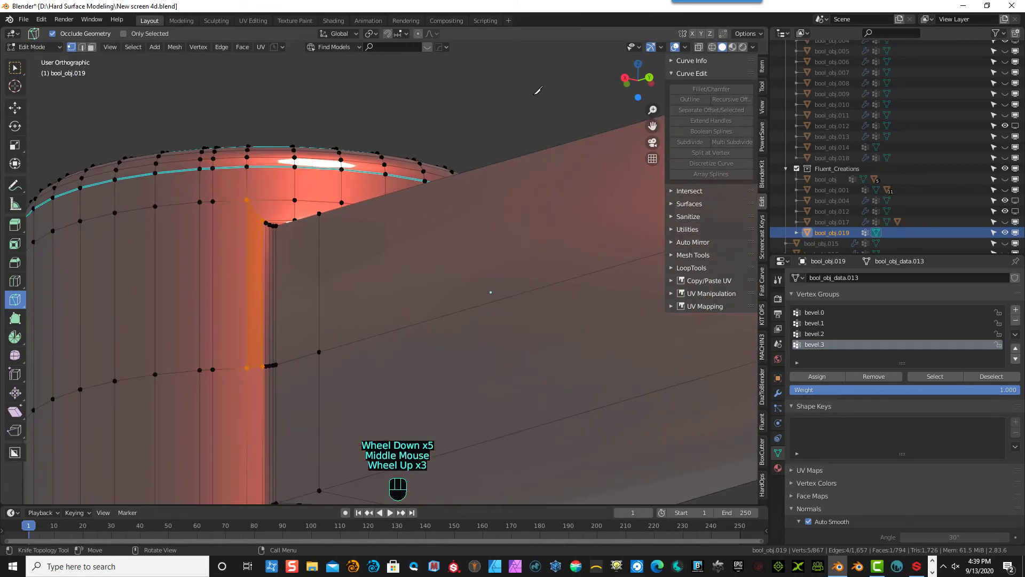
left_click_drag(652, 132, 727, 363)
scroll(245, 278, "up", 6)
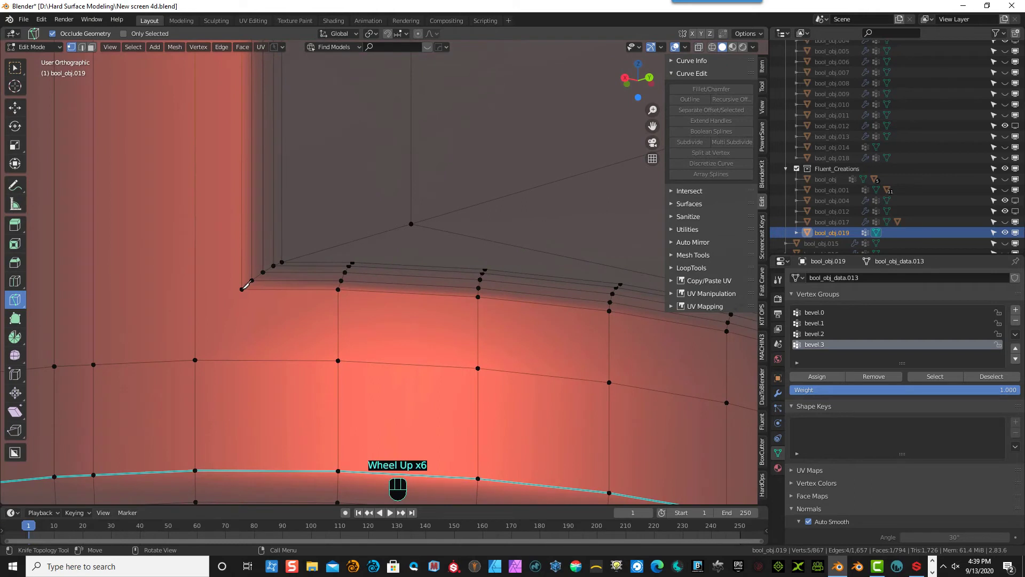
left_click(241, 289)
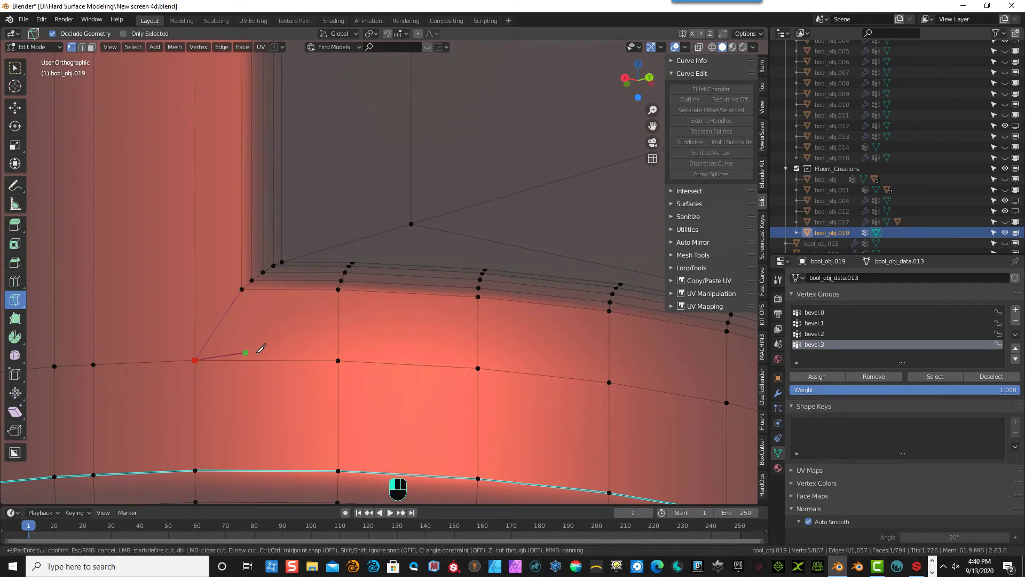
- Knife-cut a diagonal edge from the seam bevel's lower corner to the ring vertex on the bracket's opposite side
middle_click_drag(217, 325, 243, 323)
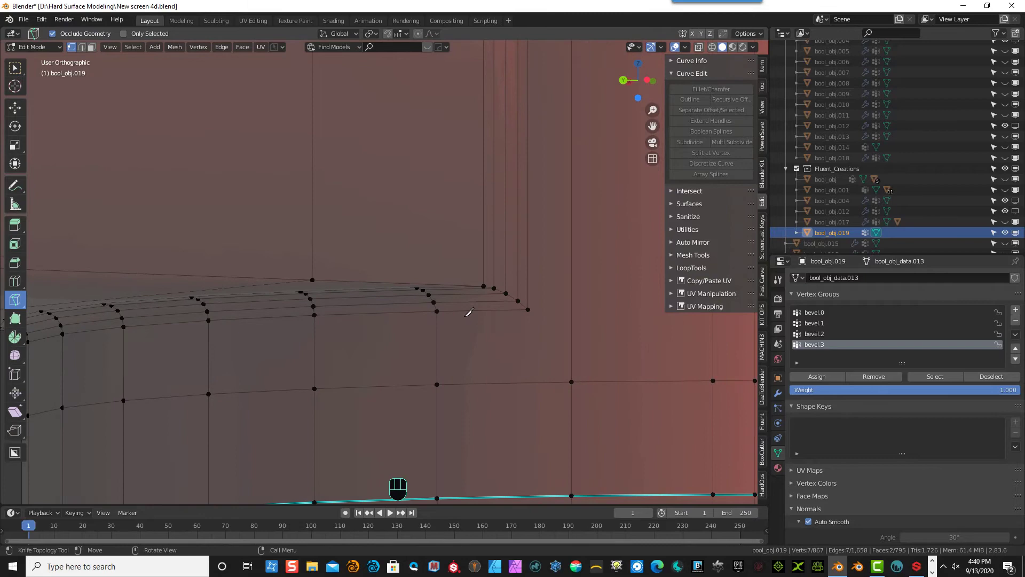
left_click(528, 309)
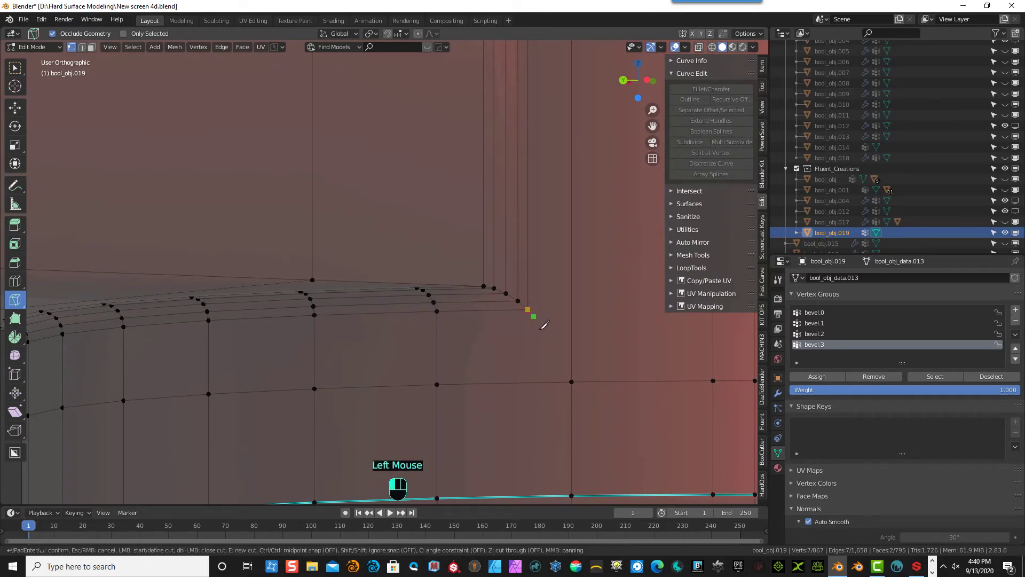
left_click(572, 381)
scroll(557, 287, "down", 3)
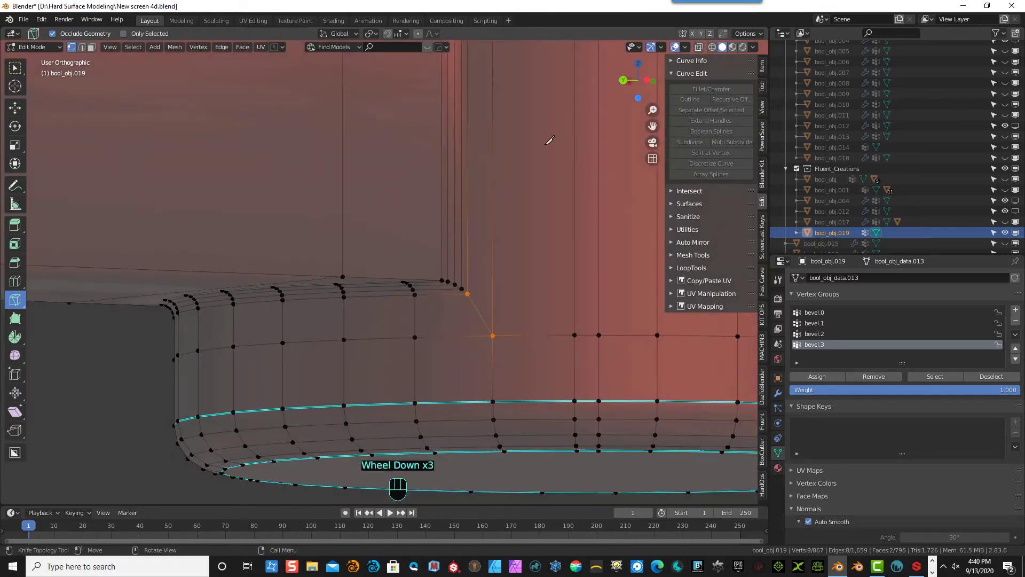
- Knife-cut an edge joining the seam bevel's mid-height vertex to the ring's middle loop on the opposite side
middle_click_drag(550, 140, 492, 164)
scroll(492, 164, "up", 2)
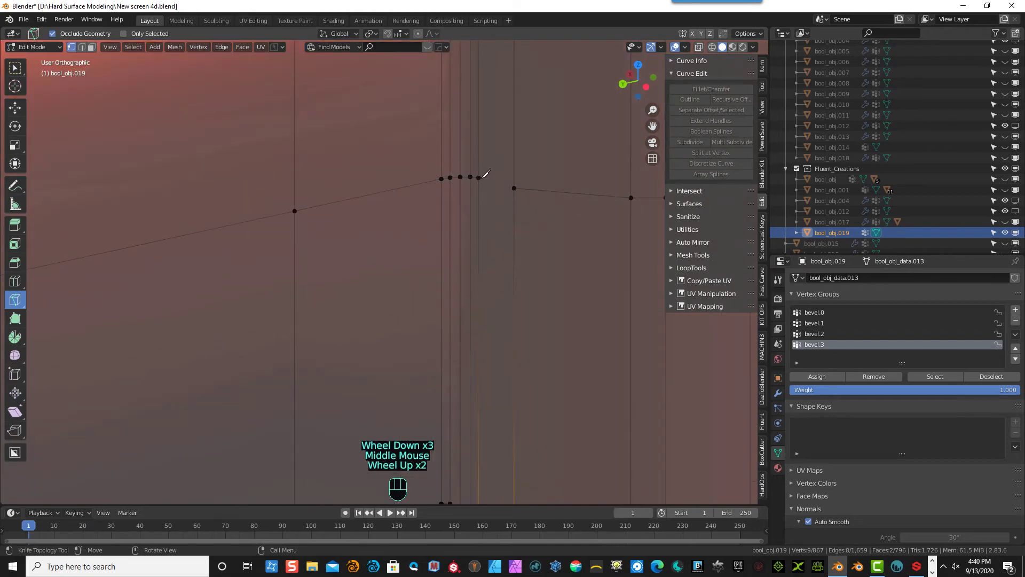
left_click(479, 177)
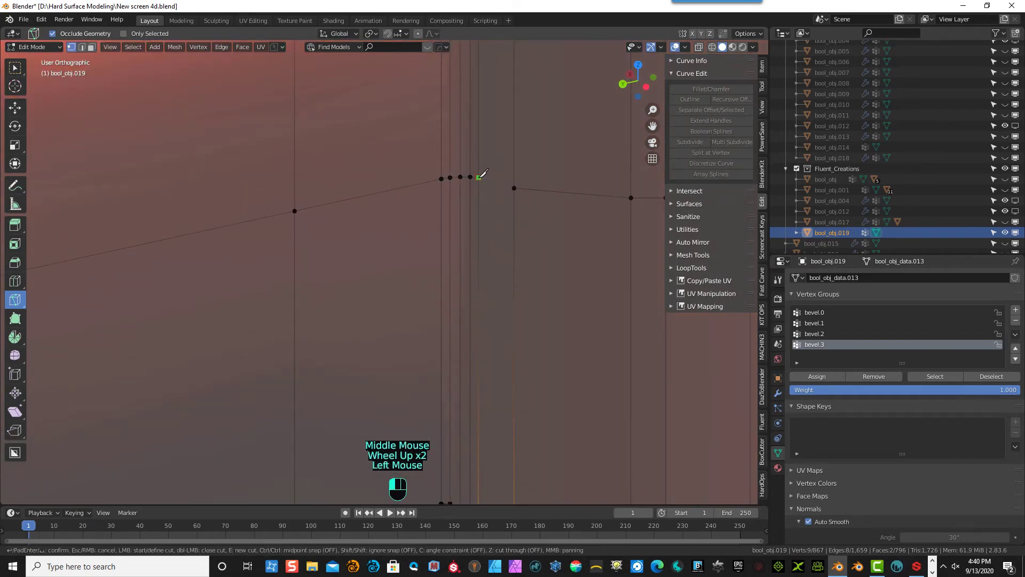
left_click(514, 188)
key("Return")
- Knife-cut a diagonal edge from the seam bevel's upper corner to the nearest ring vertex on the opposite side
scroll(514, 166, "down", 3)
middle_click_drag(514, 161, 514, 201)
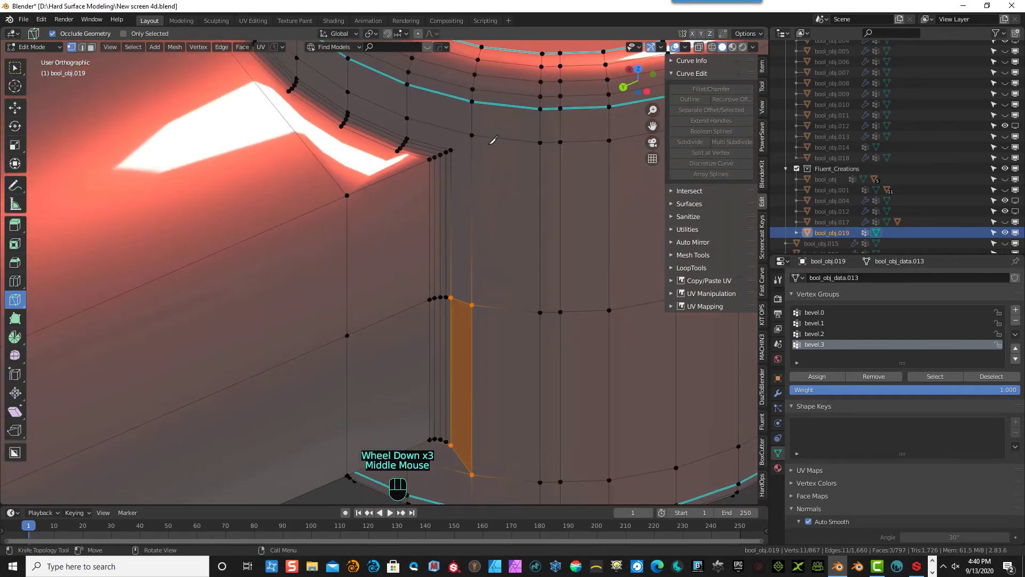
scroll(492, 141, "up", 3)
scroll(512, 85, "down", 1)
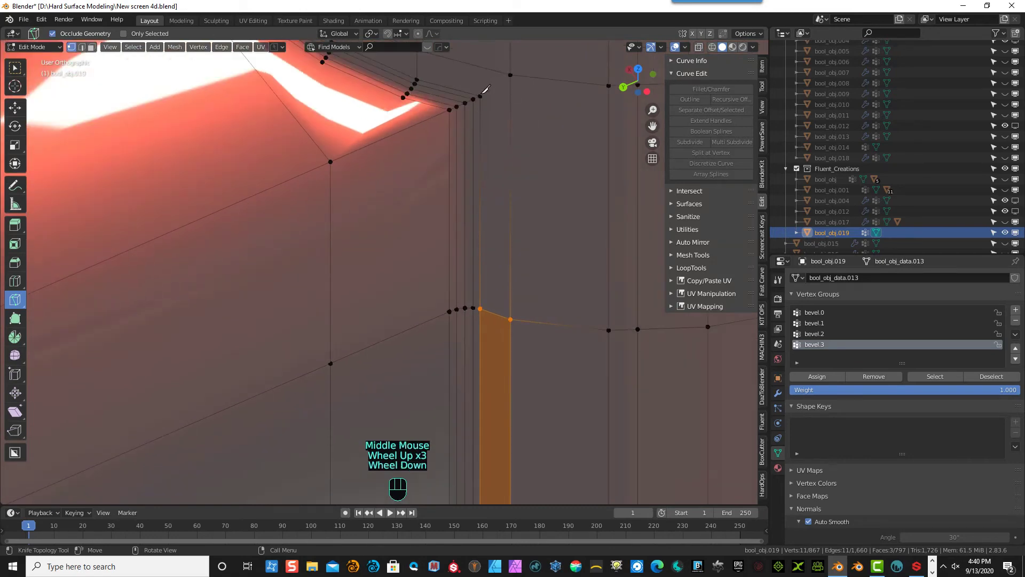
left_click(480, 96)
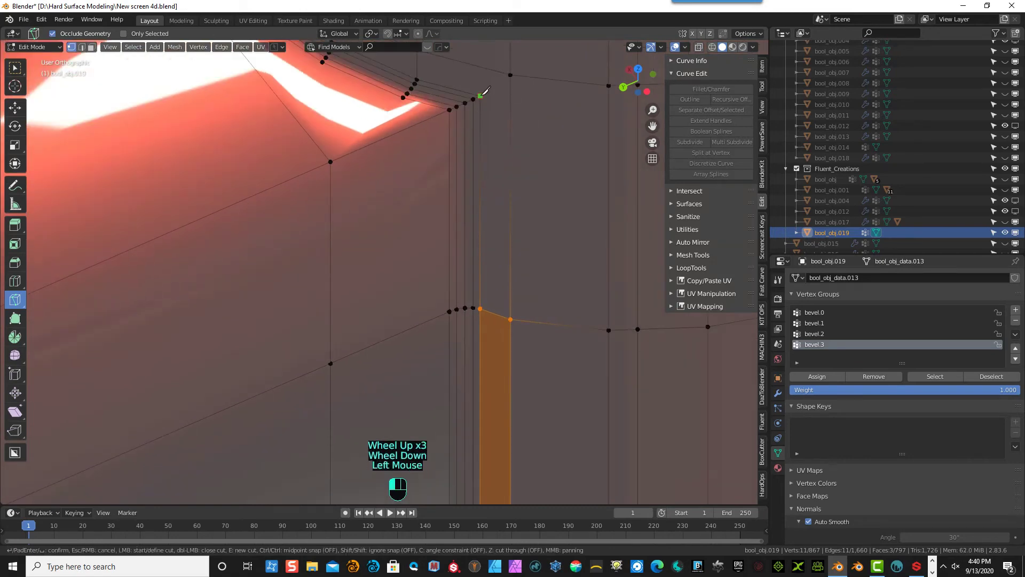
left_click(510, 75)
key("Return")
scroll(429, 155, "down", 2)
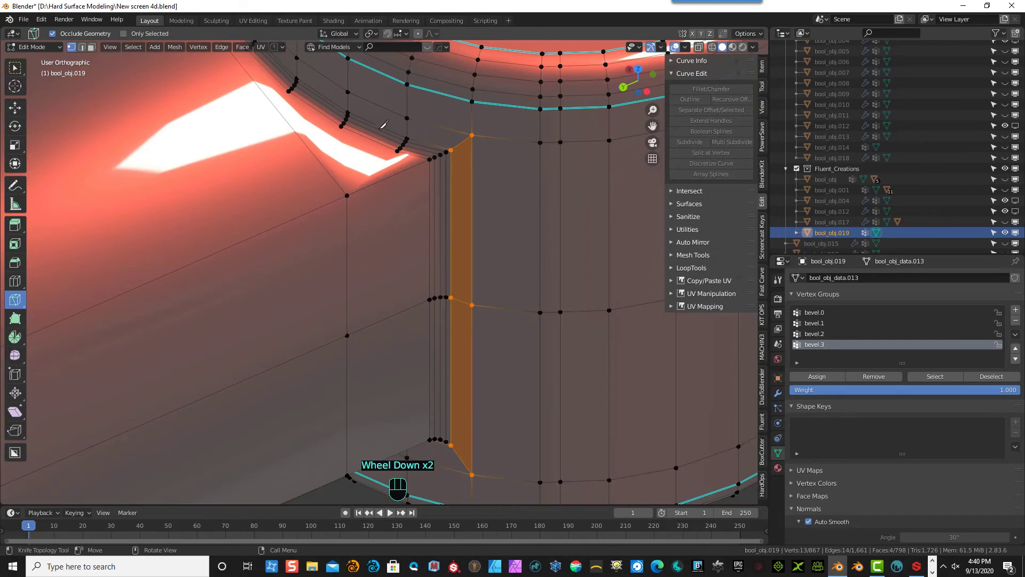
- Add one centred lengthwise loop cut along the bracket, running down the middle of its end face
middle_click_drag(384, 125, 415, 117)
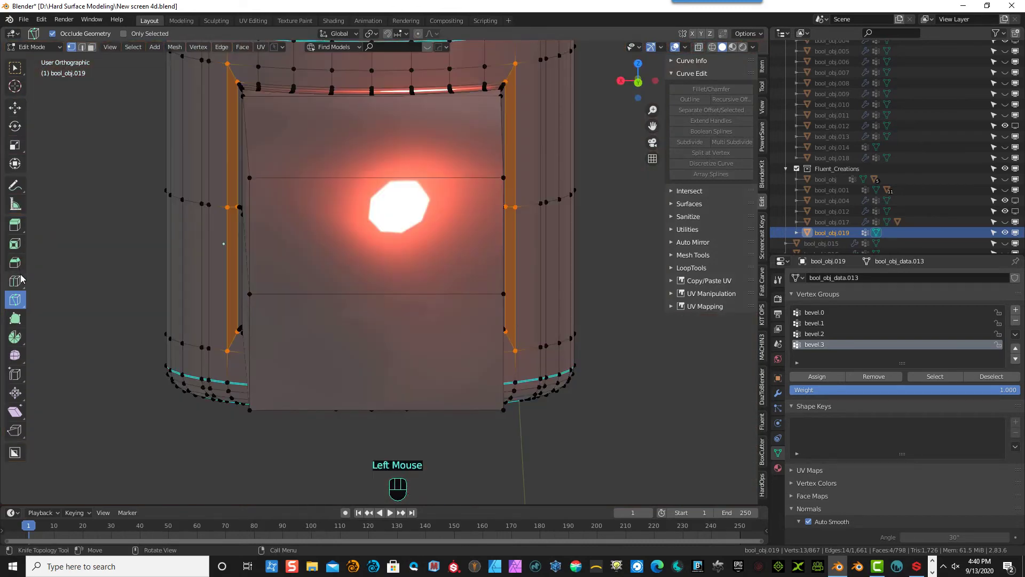
left_click(11, 280)
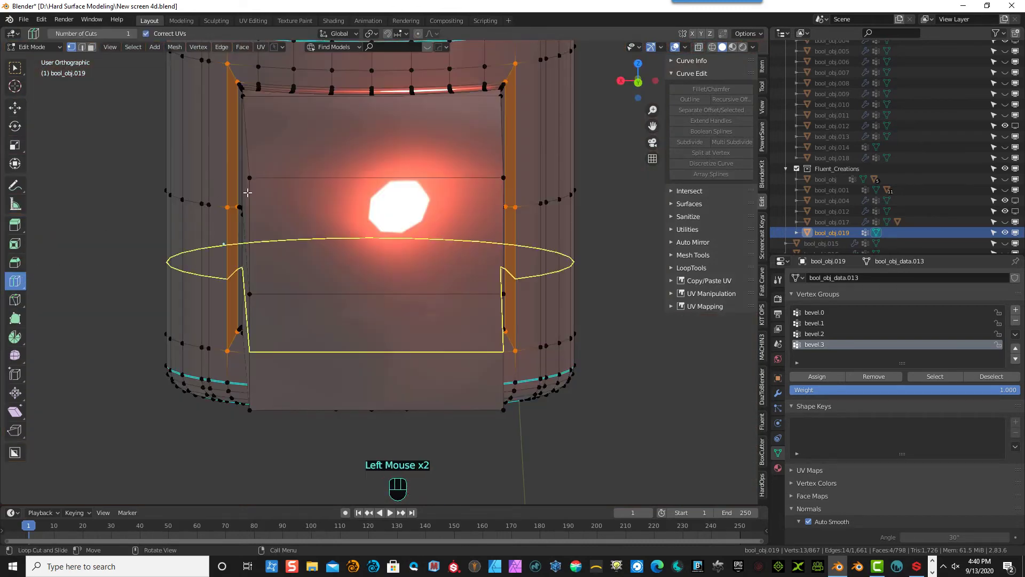
left_click(376, 183)
middle_click_drag(375, 183, 412, 216)
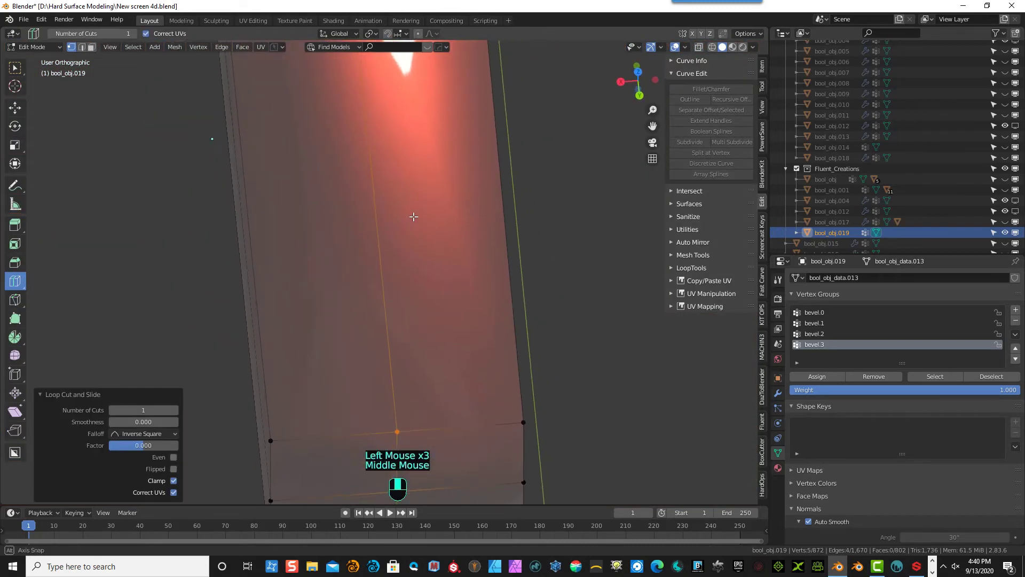
- Knife-cut a short edge joining the centre loop's end vertex to the nearest ring seam vertex on the bracket's upper face
scroll(506, 159, "down", 2)
left_click_drag(653, 126, 721, 364)
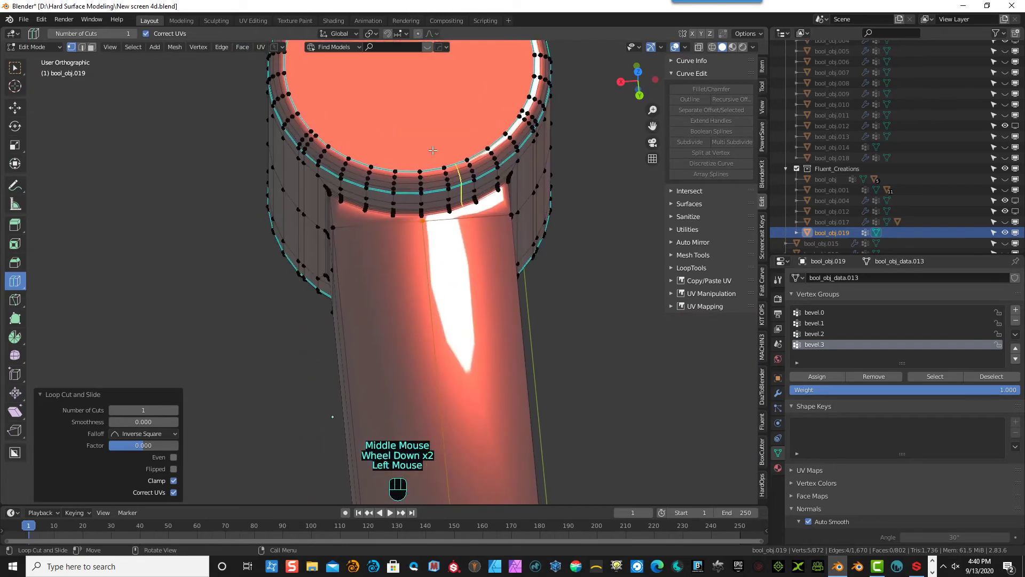
scroll(471, 137, "up", 3)
scroll(472, 136, "up", 3)
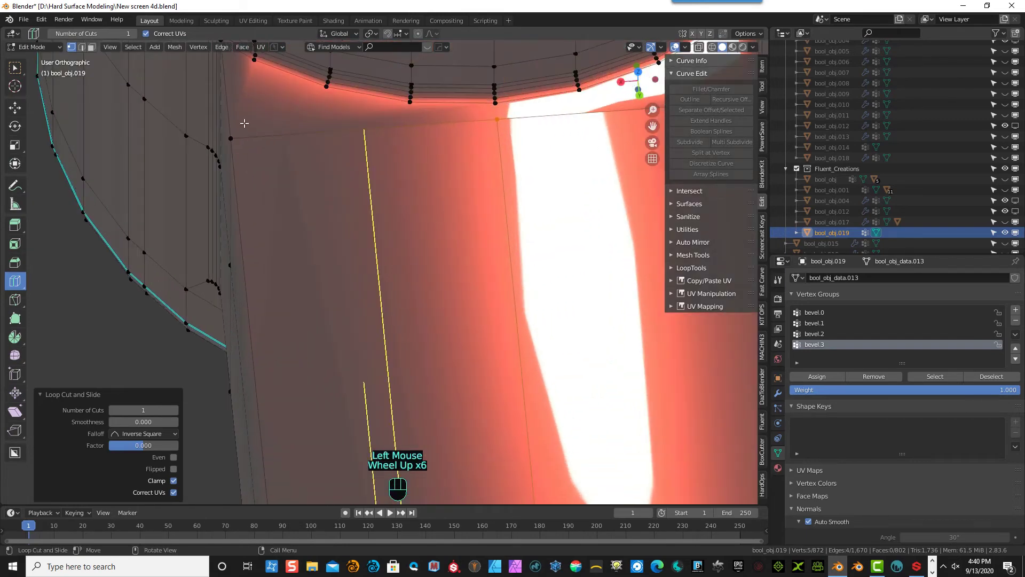
left_click(14, 297)
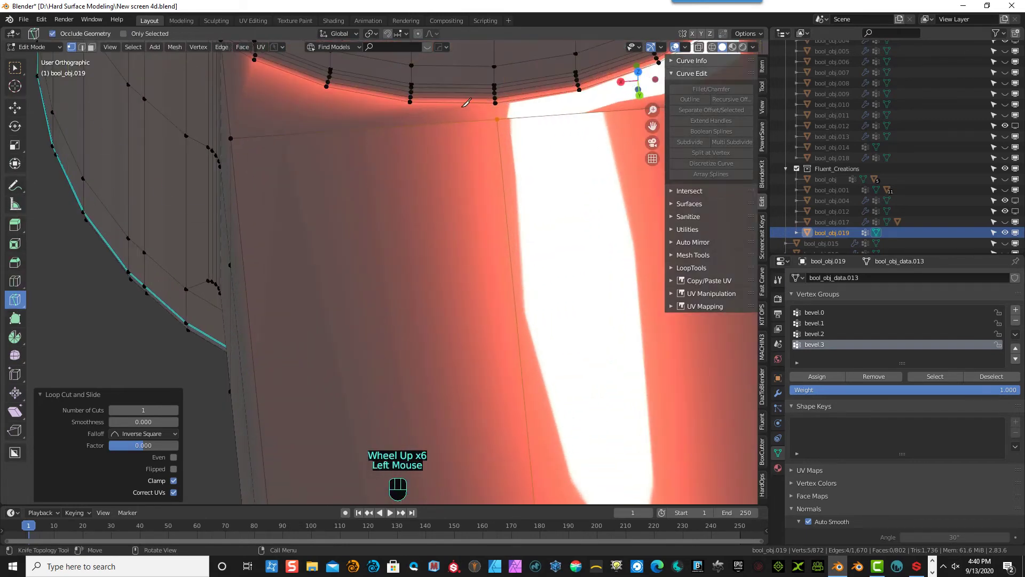
left_click(496, 102)
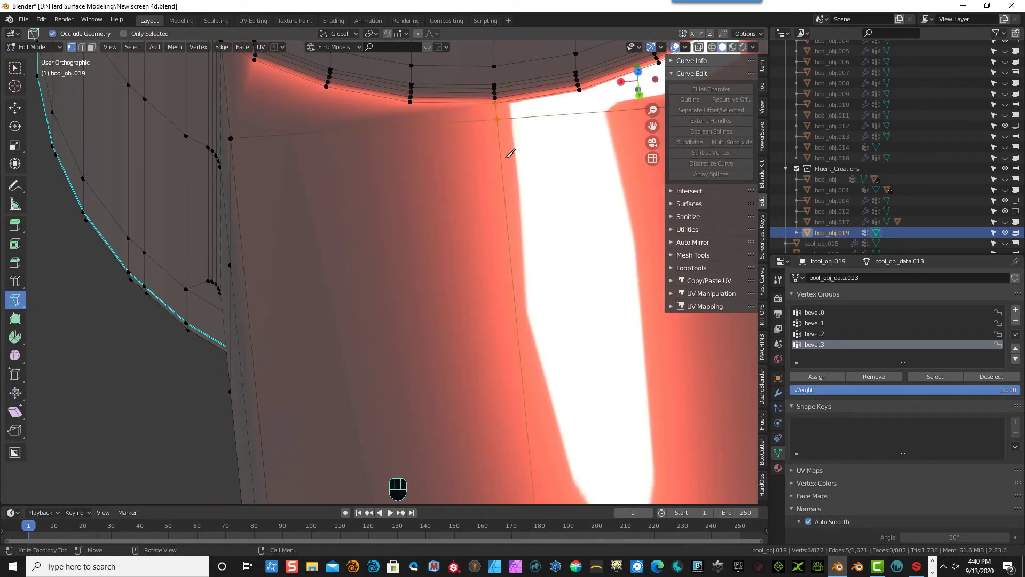
- Knife-cut a matching short edge on the bracket's underside, joining the centre loop's end vertex to the nearest ring seam vertex
middle_click_drag(494, 160, 469, 101)
scroll(536, 305, "down", 3)
scroll(536, 321, "down", 3)
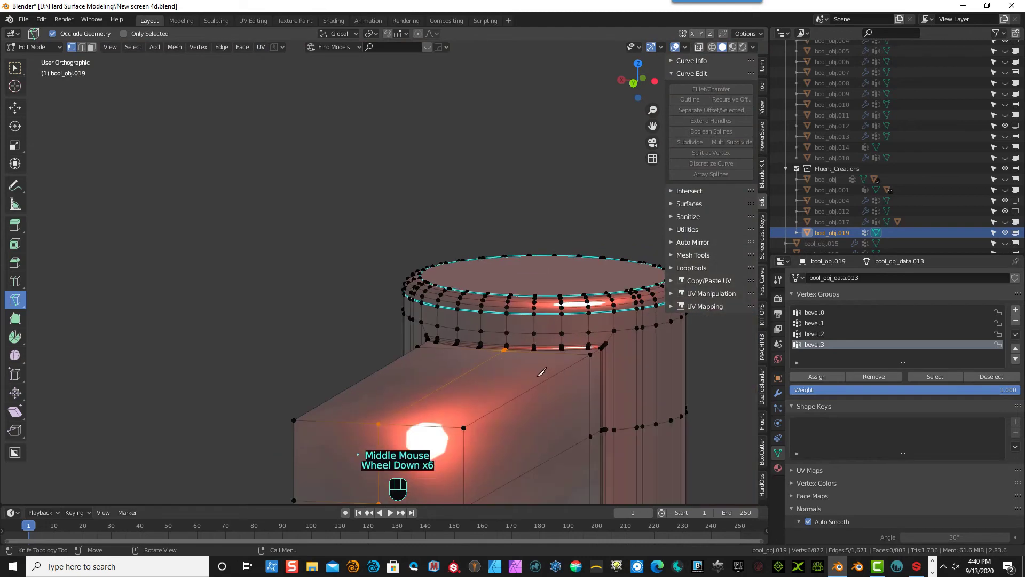
middle_click_drag(536, 357, 530, 389)
scroll(531, 388, "down", 3)
scroll(509, 473, "up", 1)
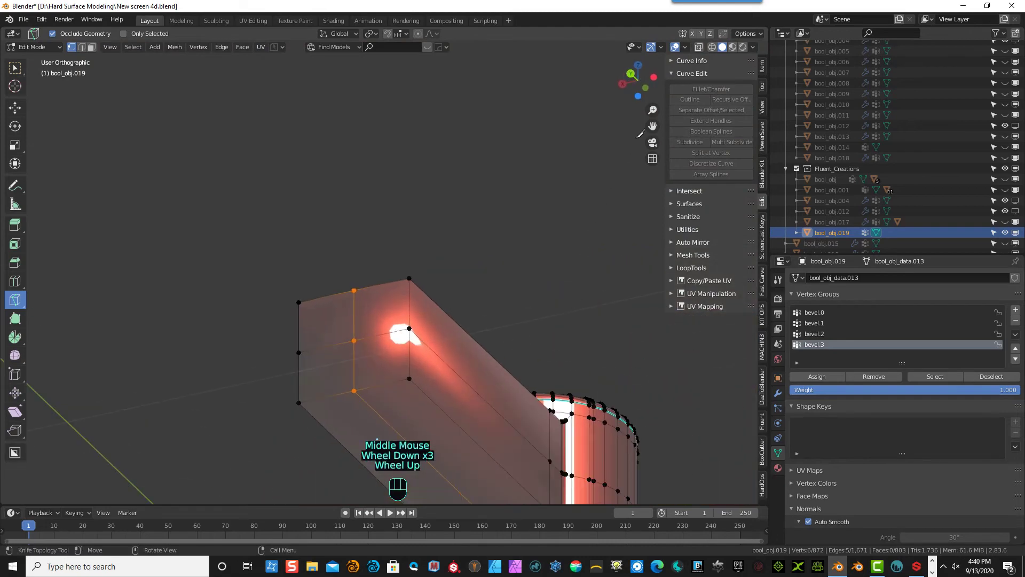
left_click_drag(649, 129, 587, 350)
scroll(484, 291, "up", 7)
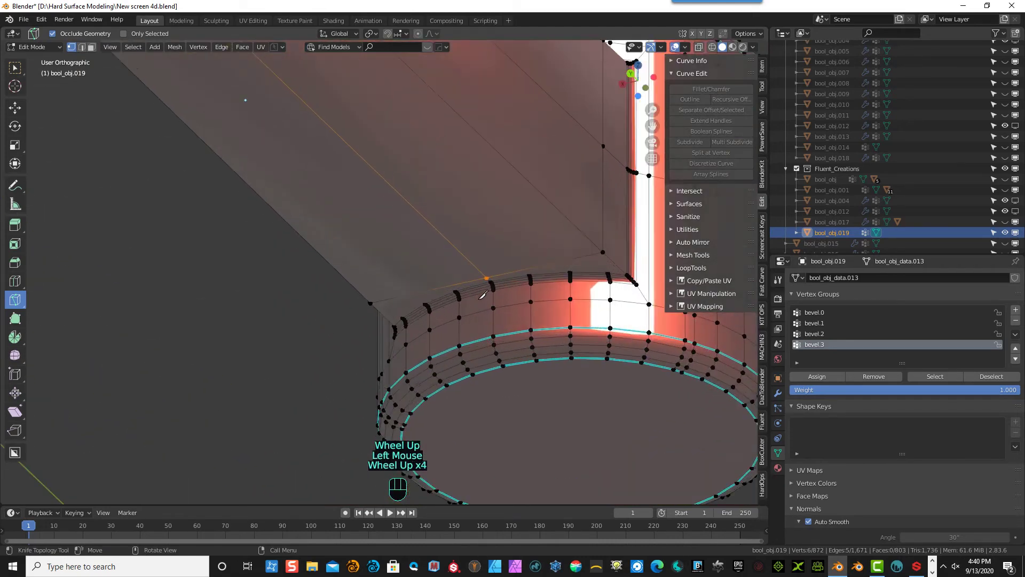
scroll(593, 291, "up", 2)
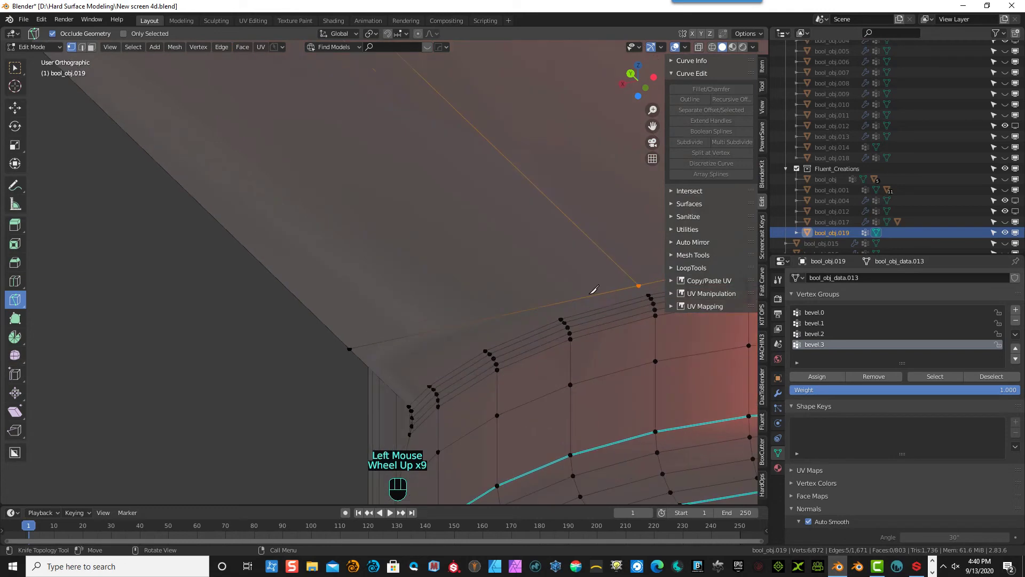
left_click(639, 286)
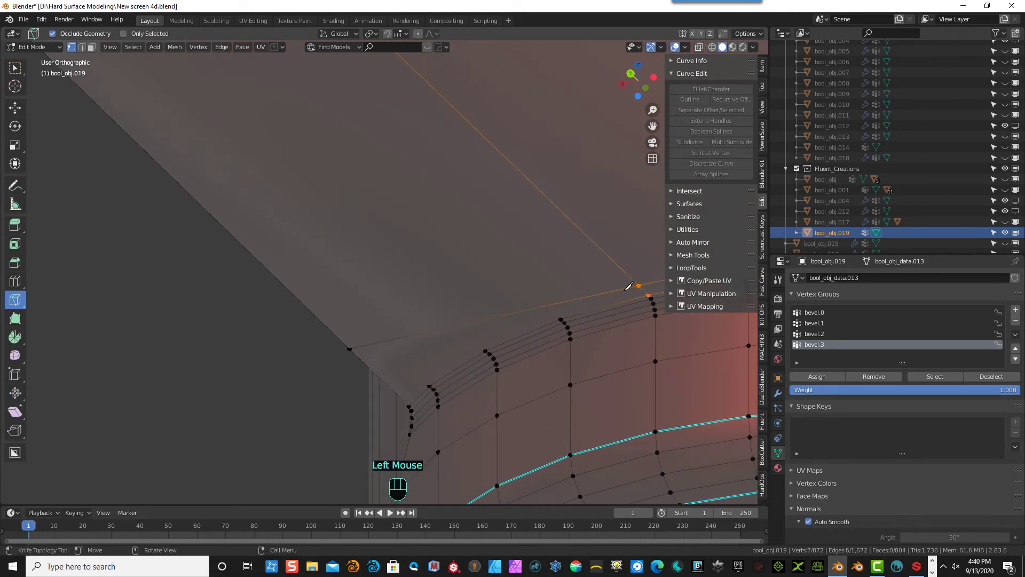
- Return the ring and bracket piece to Object Mode and view it from directly above
scroll(472, 263, "down", 5)
middle_click_drag(472, 262, 534, 327)
scroll(472, 308, "down", 3)
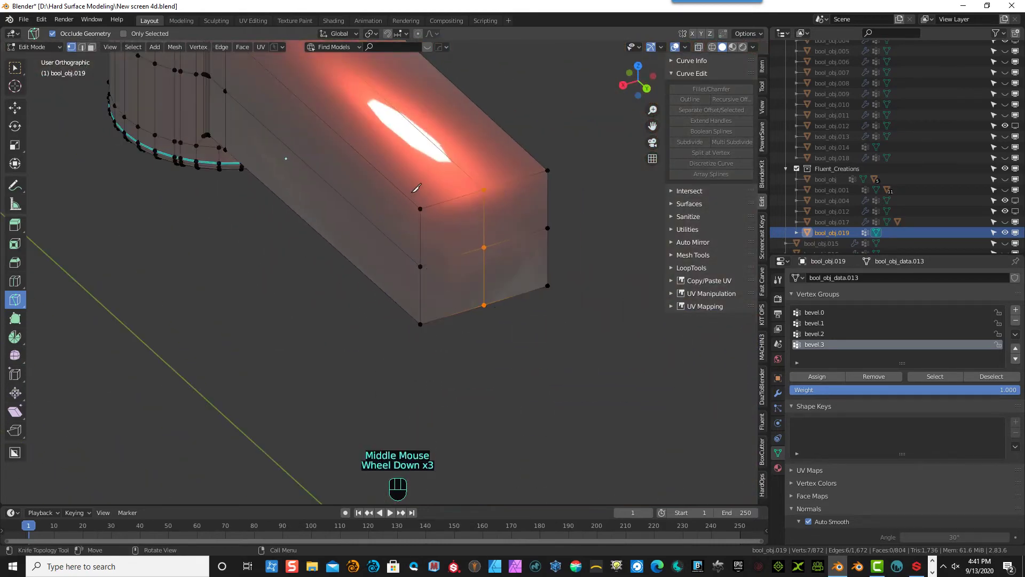
middle_click_drag(380, 160, 407, 150)
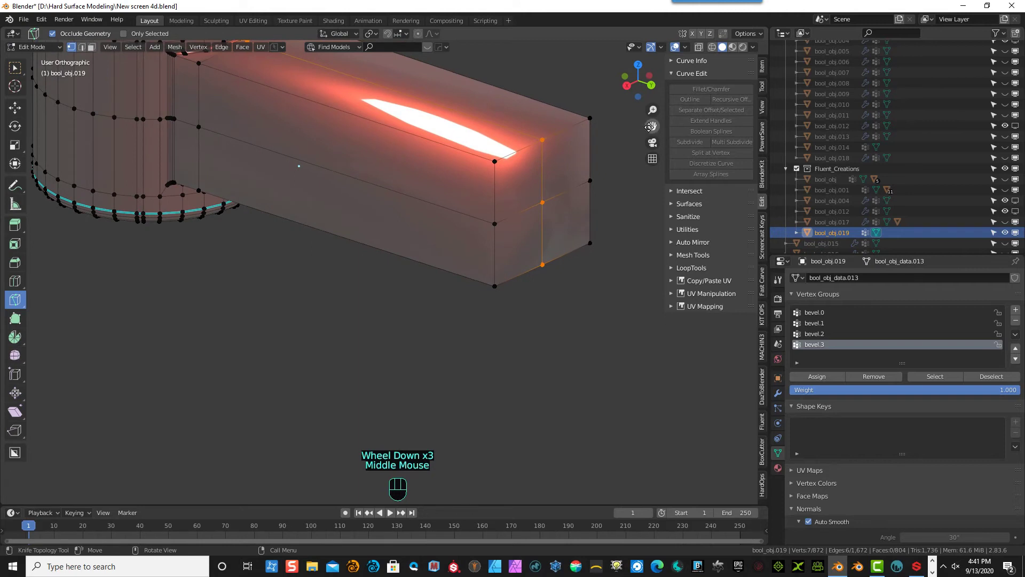
left_click_drag(651, 127, 654, 269)
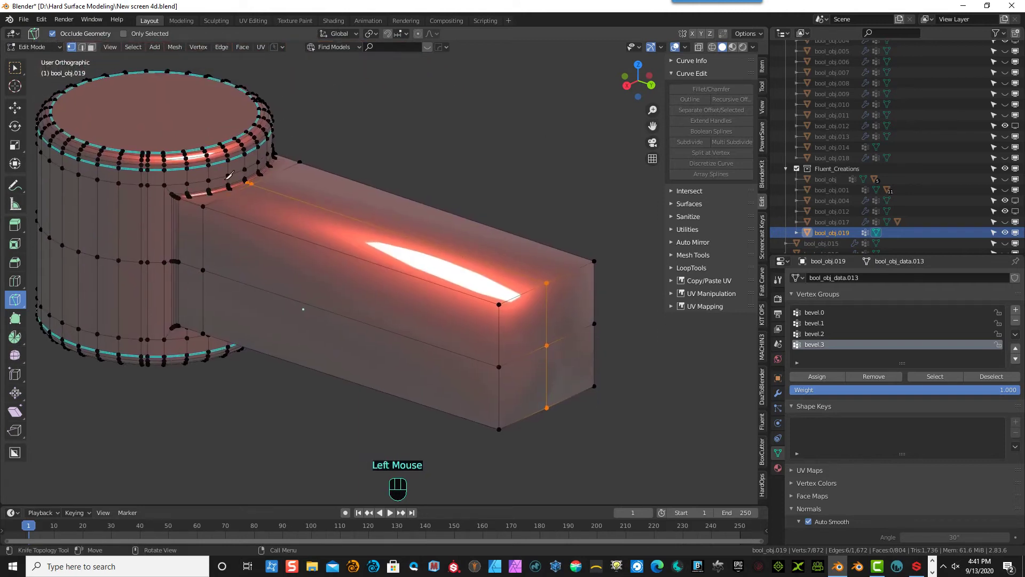
left_click(31, 47)
left_click(38, 59)
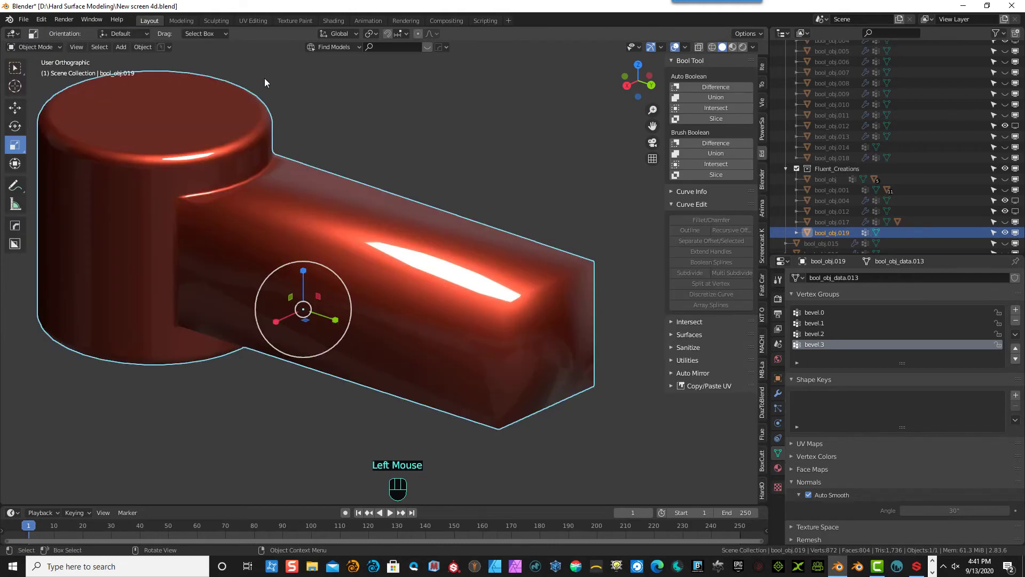
middle_click_drag(264, 78, 250, 56)
middle_click_drag(250, 55, 272, 57)
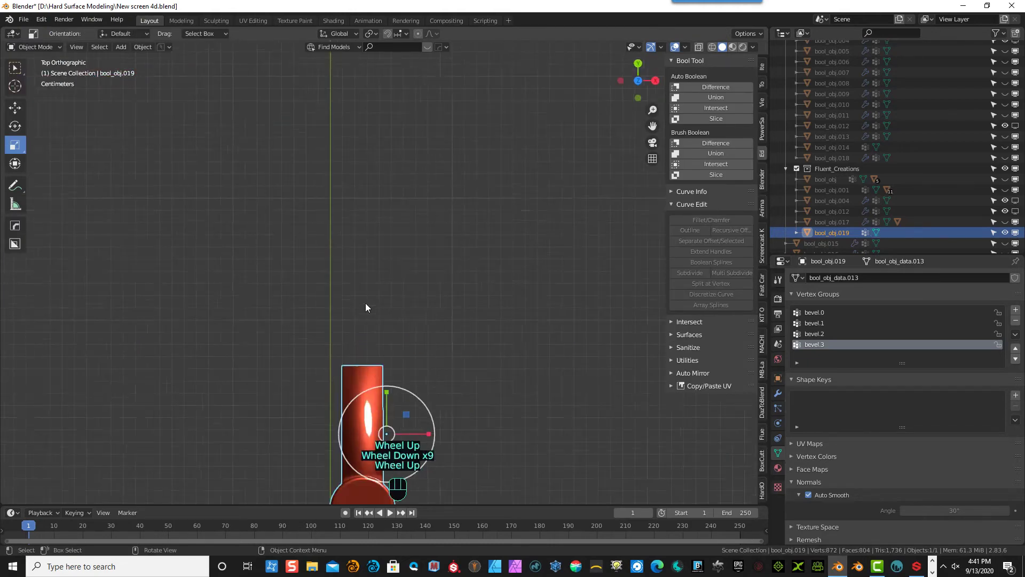
scroll(366, 306, "up", 2)
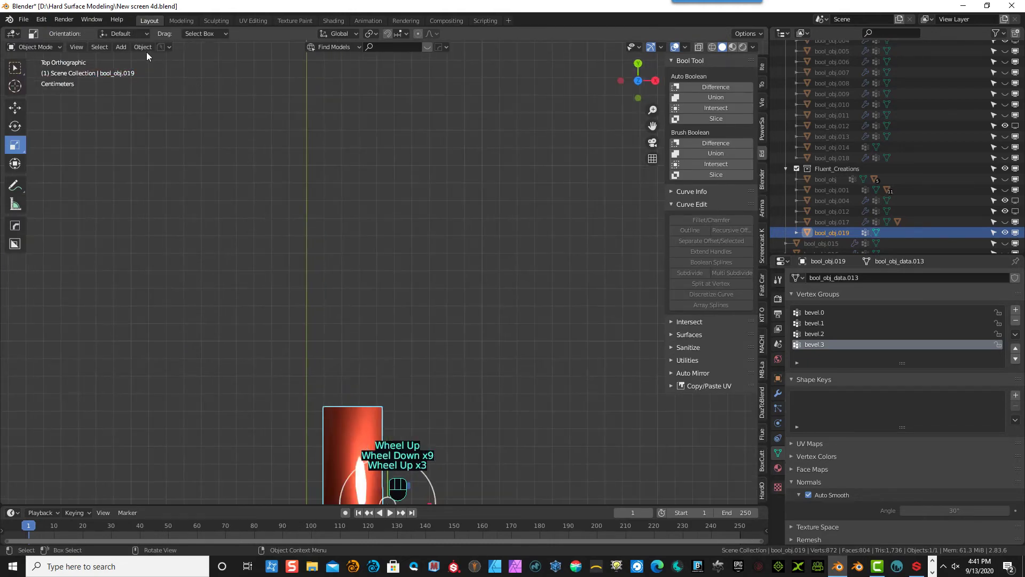
- From the top view, cut a narrow lengthwise slot through the arm's free end with a Fluent rectangle Difference cut
left_click(82, 49)
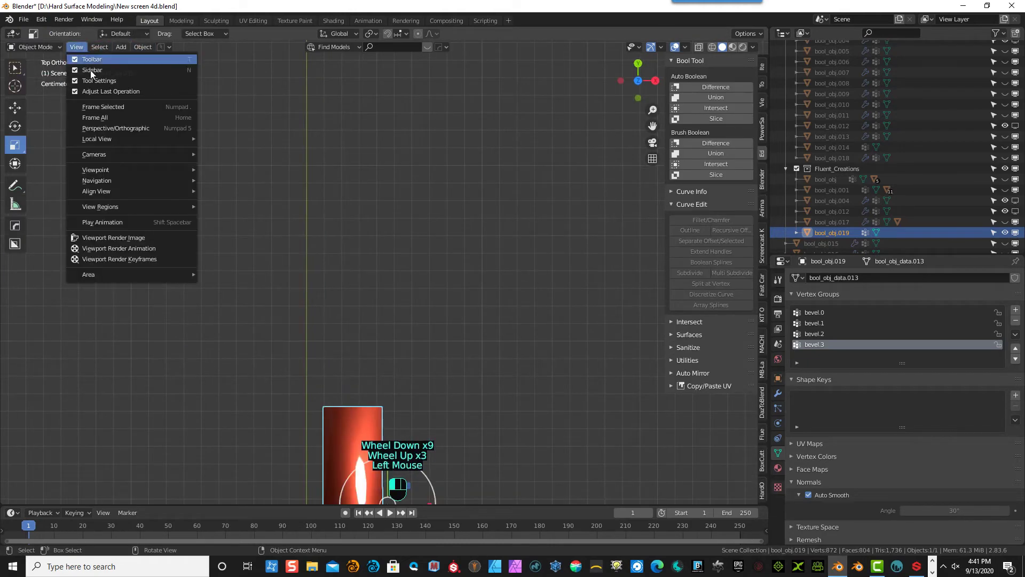
left_click(123, 107)
scroll(383, 306, "up", 4)
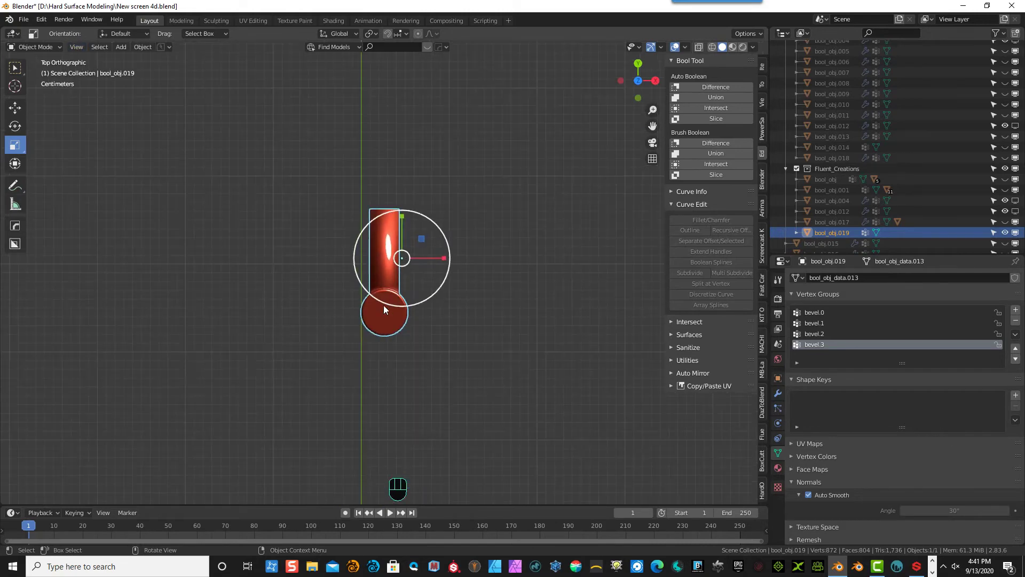
scroll(374, 381, "up", 2)
left_click(527, 211)
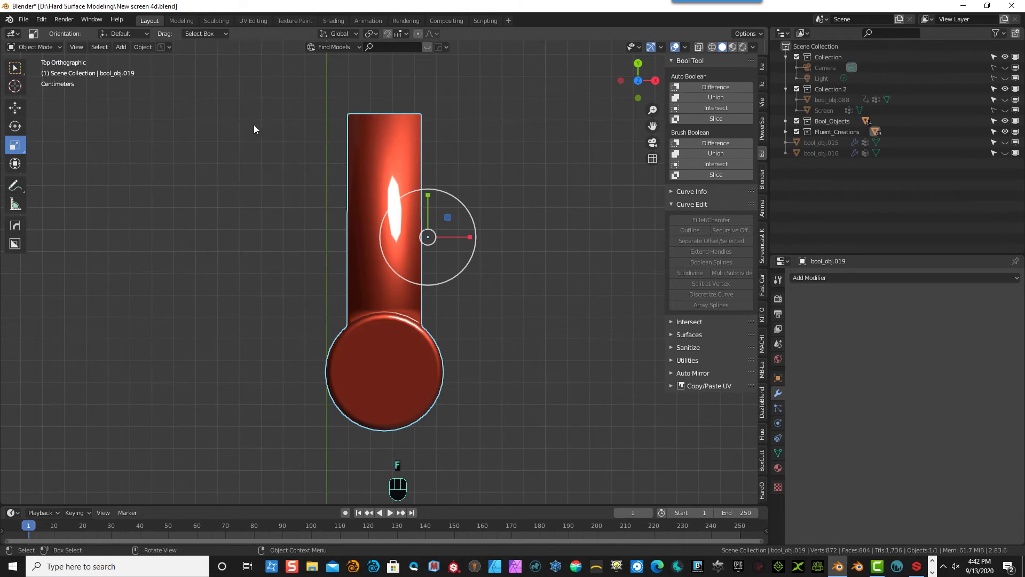
key("f")
key("f")
left_click(160, 115)
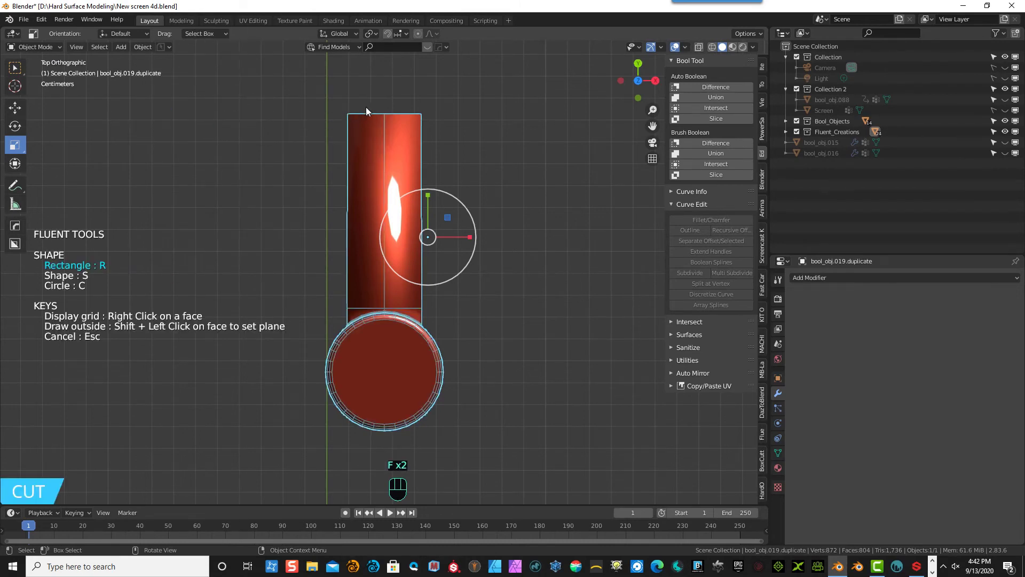
left_click_drag(374, 103, 395, 277)
left_click(395, 276)
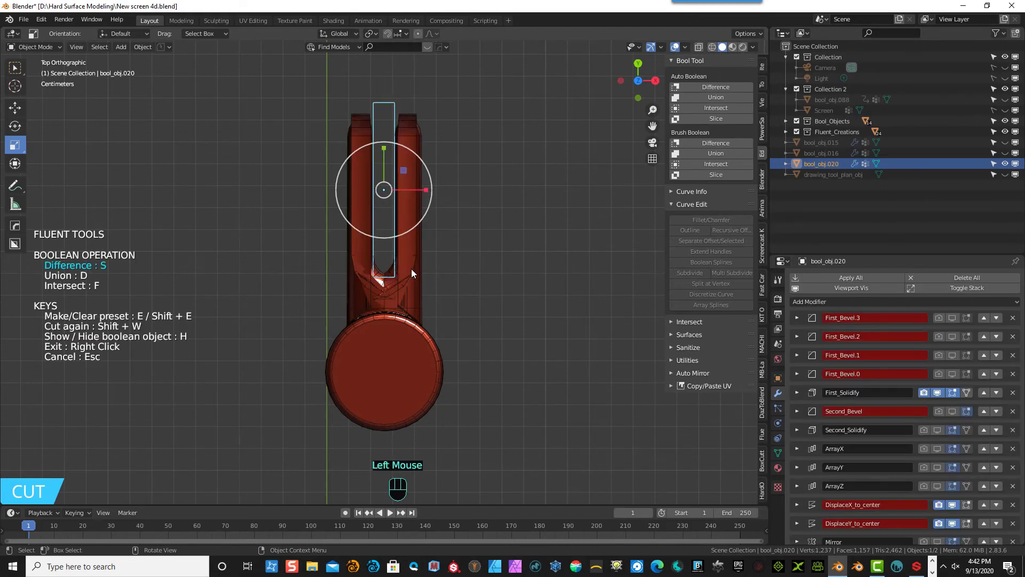
middle_click_drag(449, 270, 368, 229)
scroll(369, 230, "down", 4)
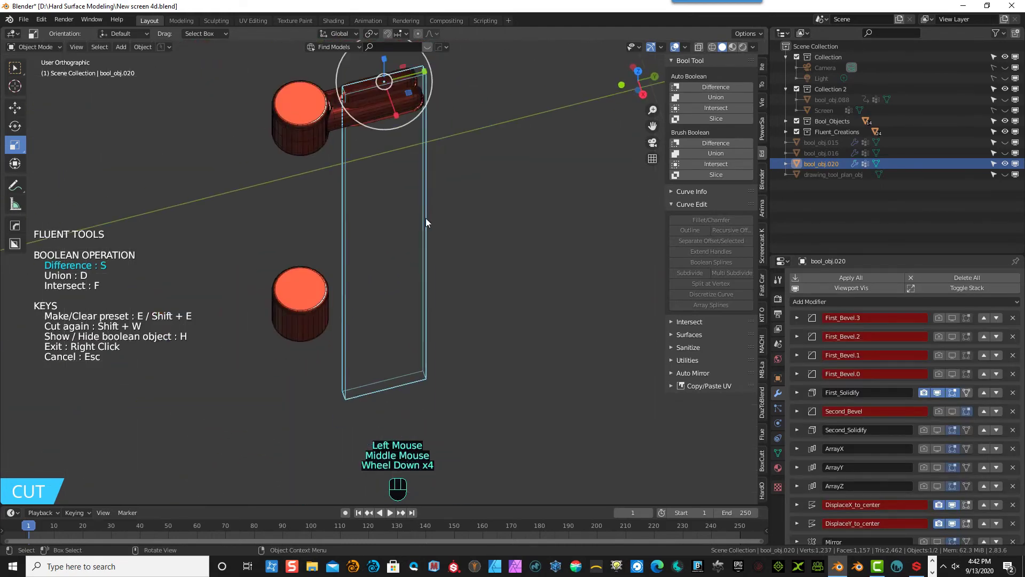
middle_click_drag(507, 122, 462, 88)
scroll(470, 111, "down", 3)
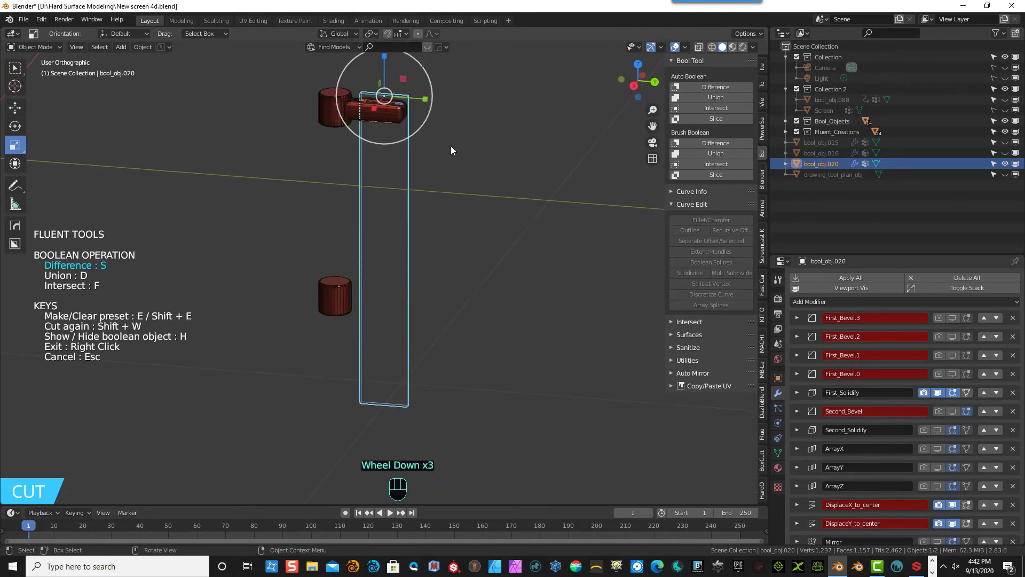
right_click(479, 142)
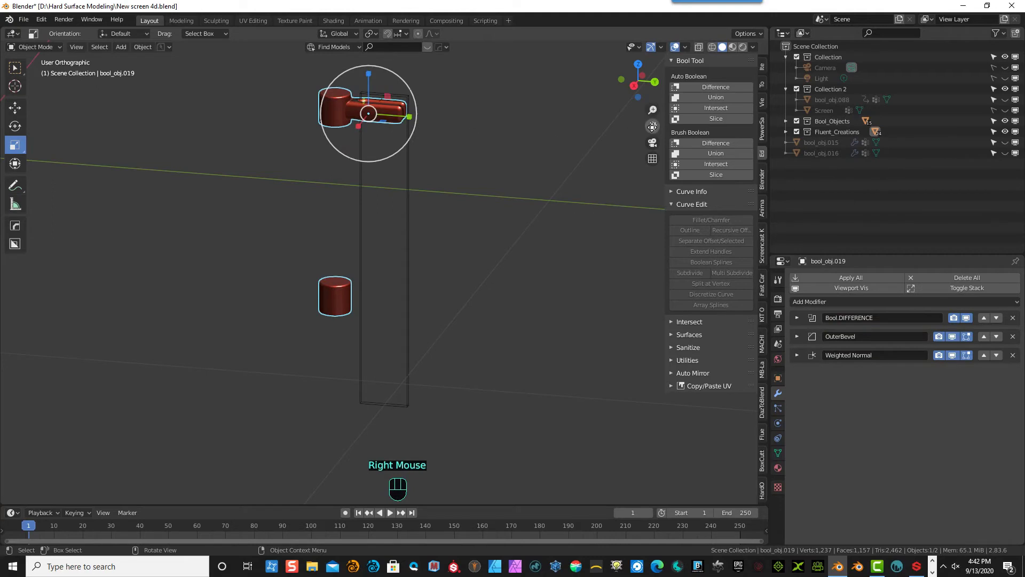
- Set the offset of the arm's OuterBevel modifier to 0.002 m
left_click_drag(652, 125, 292, 177)
scroll(292, 178, "up", 7)
scroll(299, 182, "up", 1)
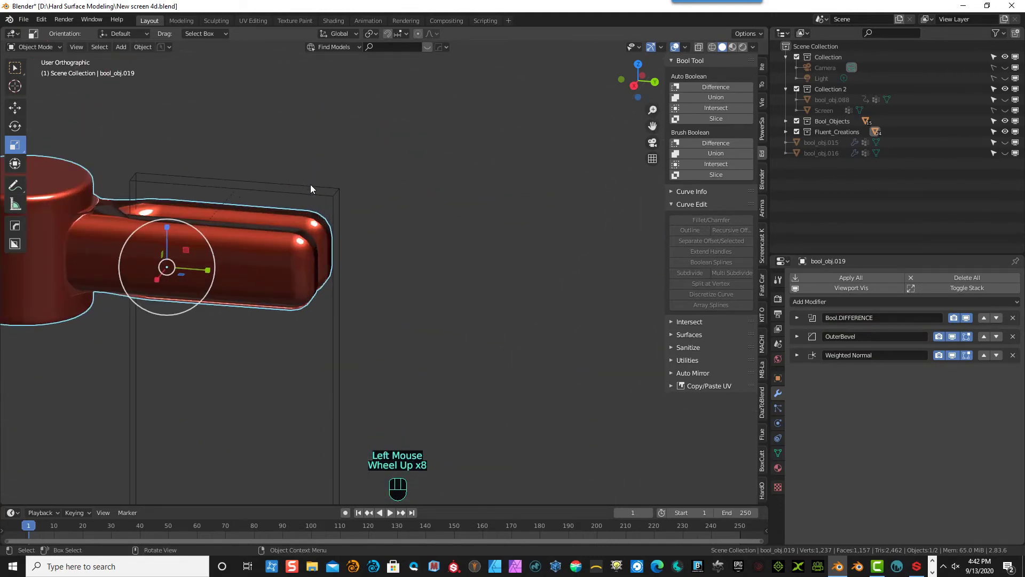
middle_click_drag(310, 184, 338, 201)
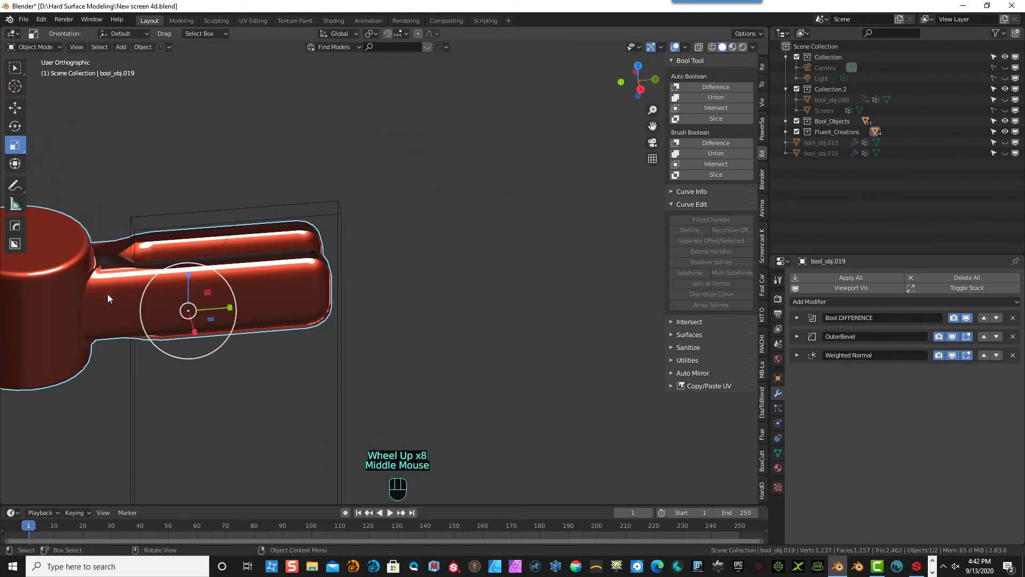
left_click(798, 337)
double_click(814, 367)
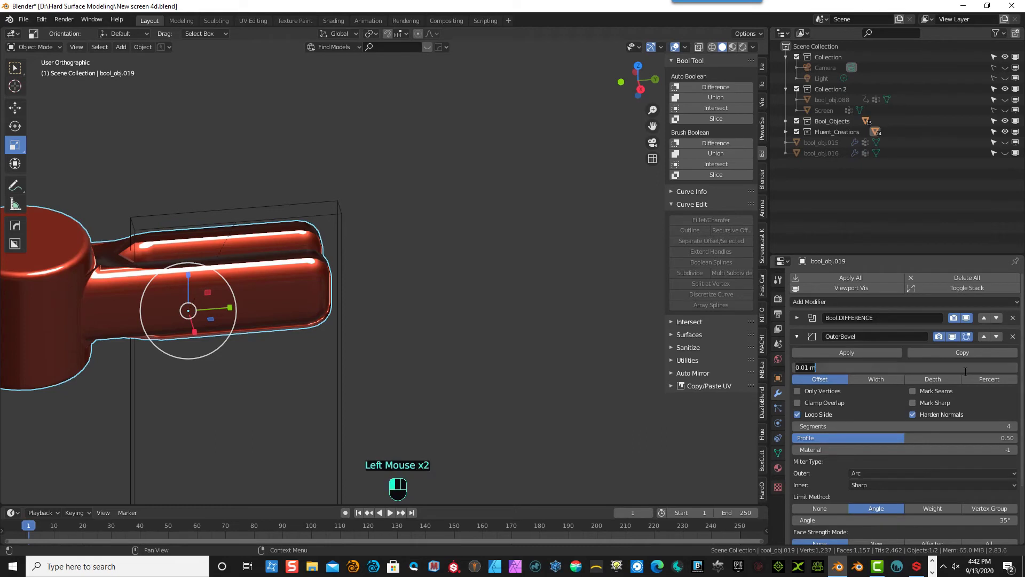
left_click(809, 366)
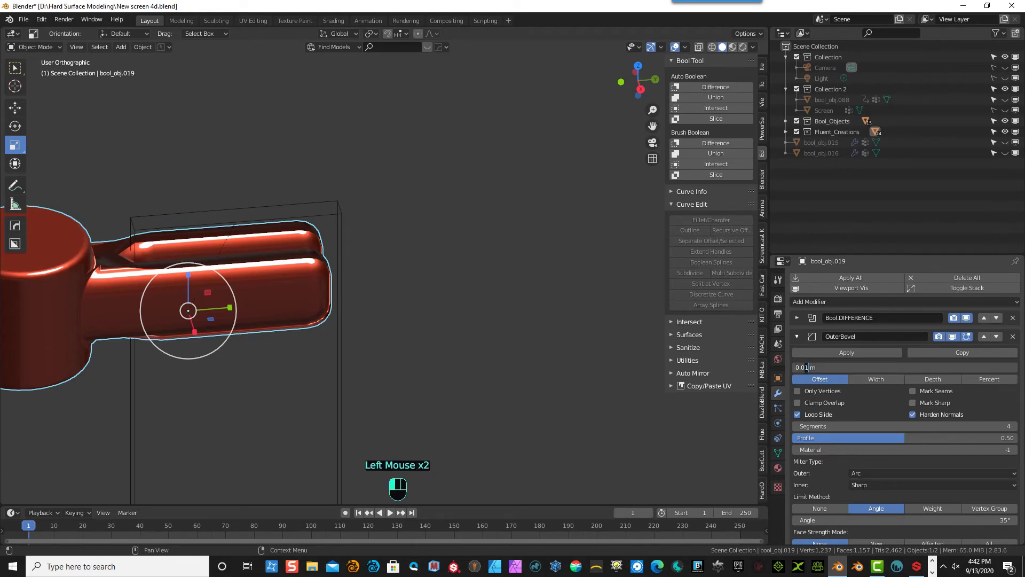
key("BackSpace")
type("02")
key("Return")
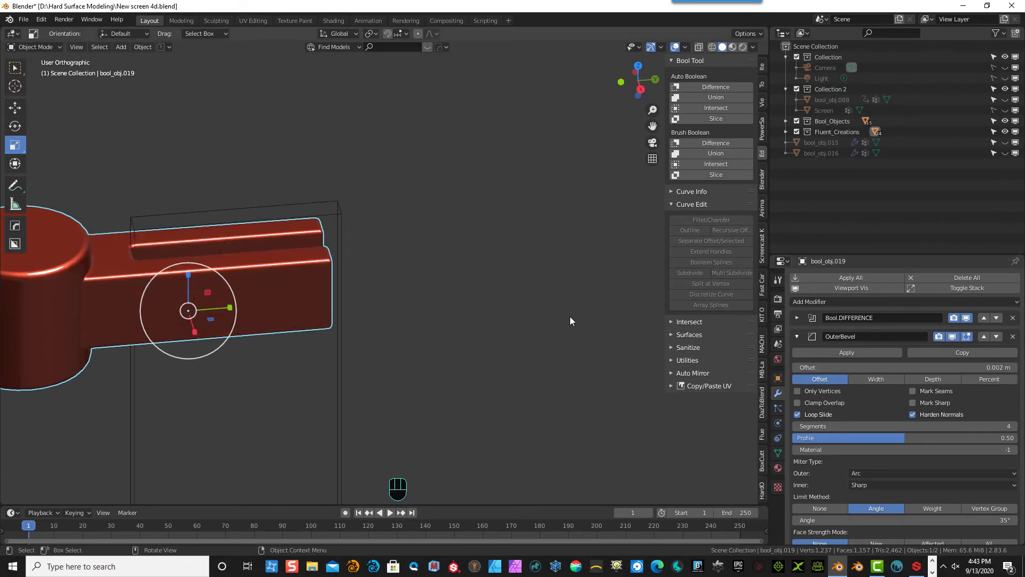
- Round the corners of the vertical slot's cutter with a Fluent First Bevel of 0.004
middle_click_drag(569, 316, 404, 237)
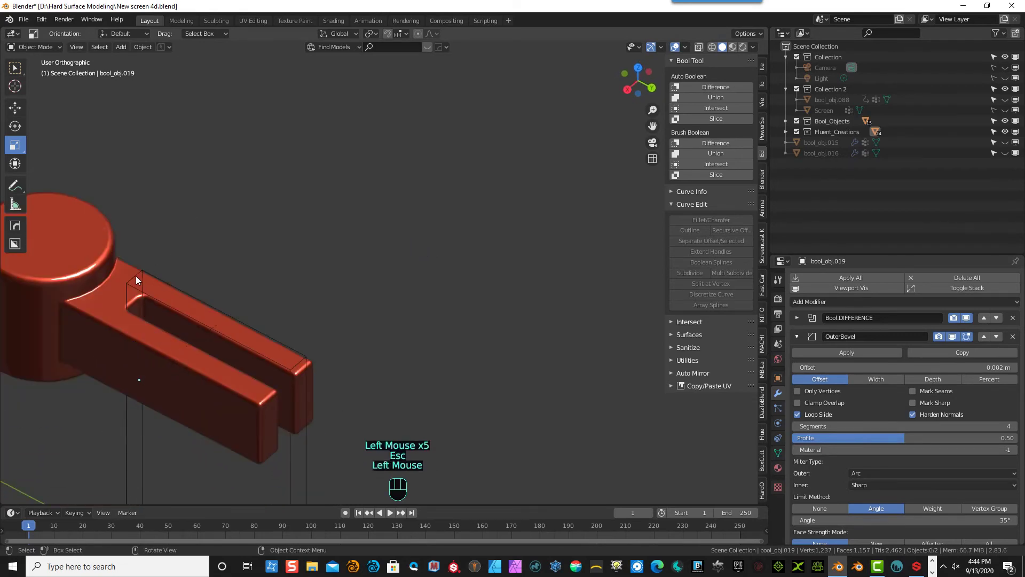
left_click(136, 276)
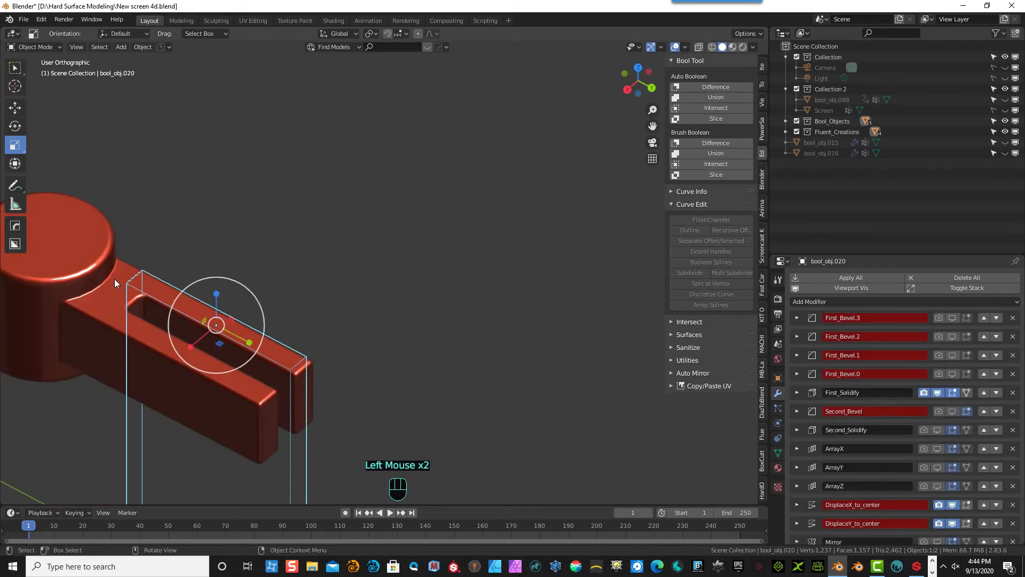
right_click(114, 279)
key("f")
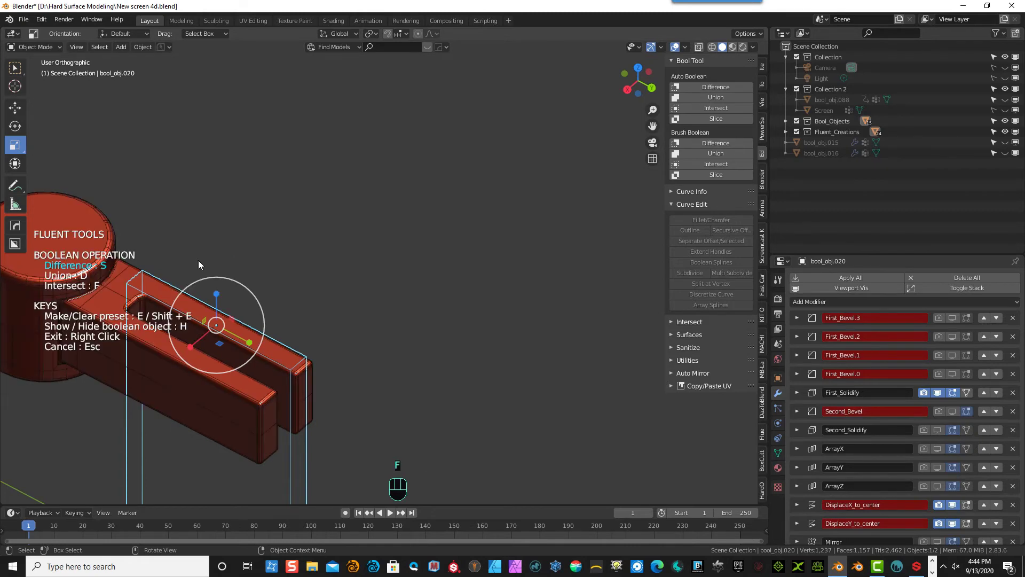
left_click(198, 260)
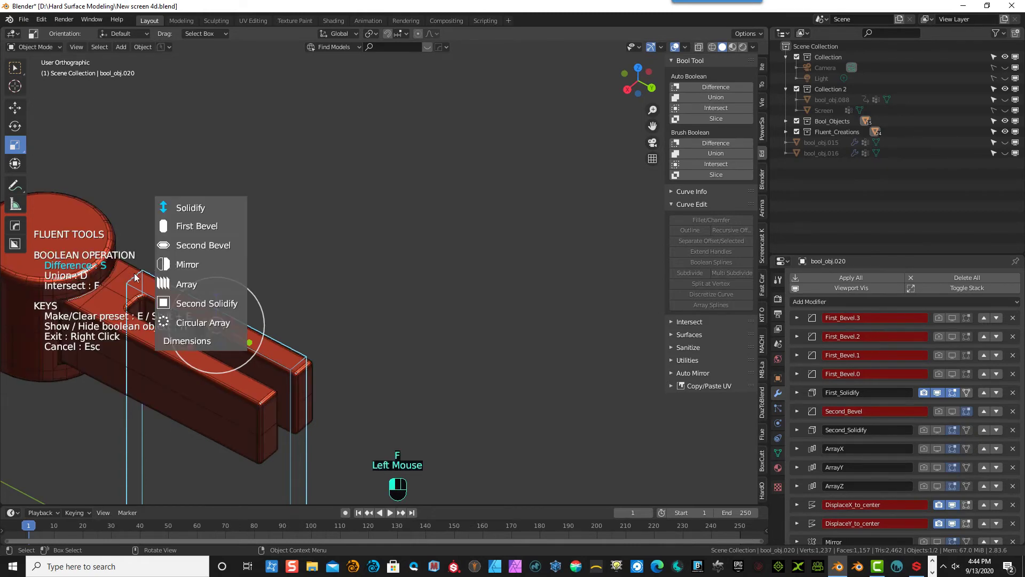
left_click(187, 229)
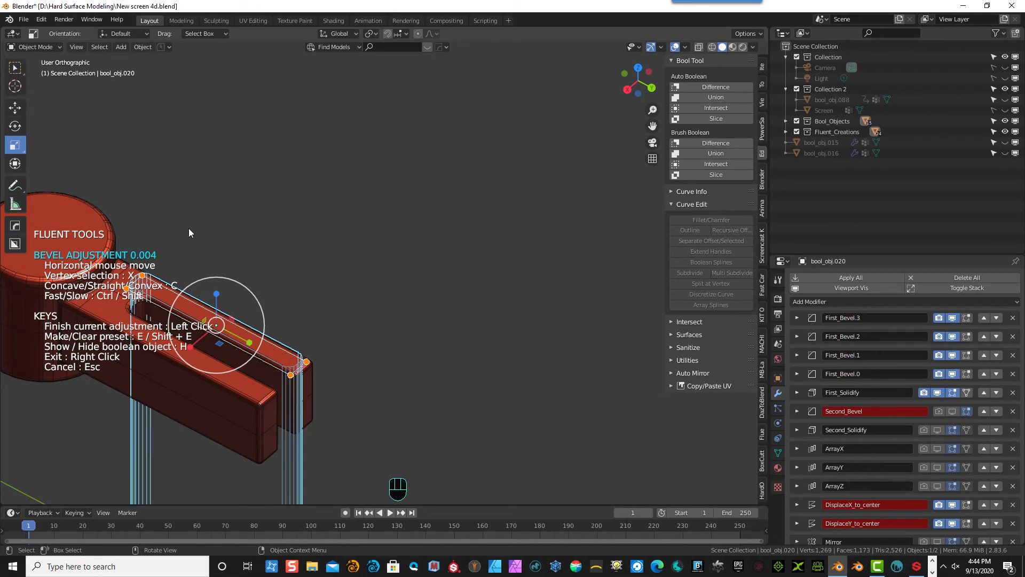
left_click(188, 229)
middle_click_drag(334, 211, 324, 191)
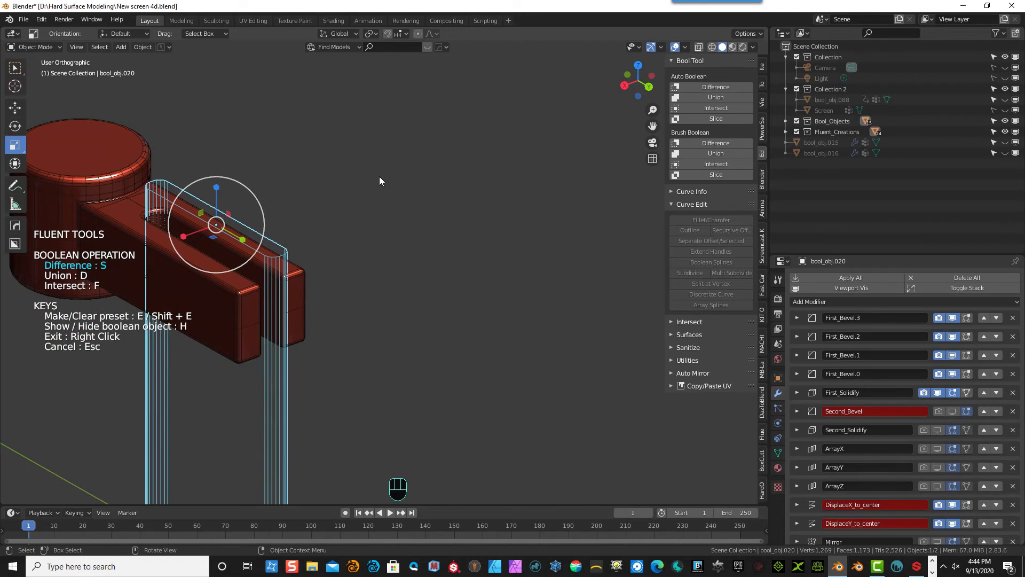
left_click(380, 180)
right_click(380, 180)
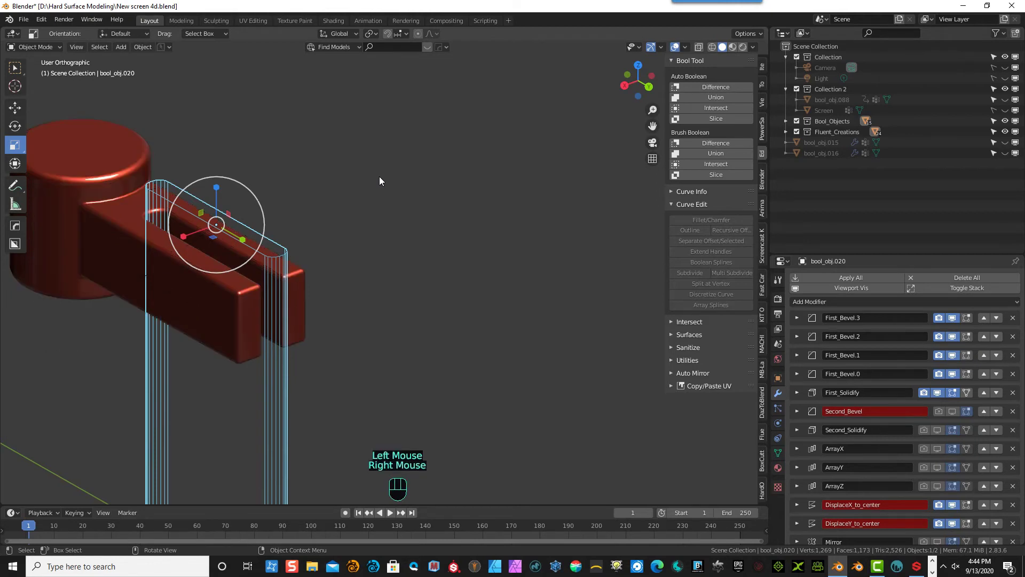
left_click(377, 178)
- Hide the vertical slot's cutter object
middle_click_drag(345, 181, 267, 245)
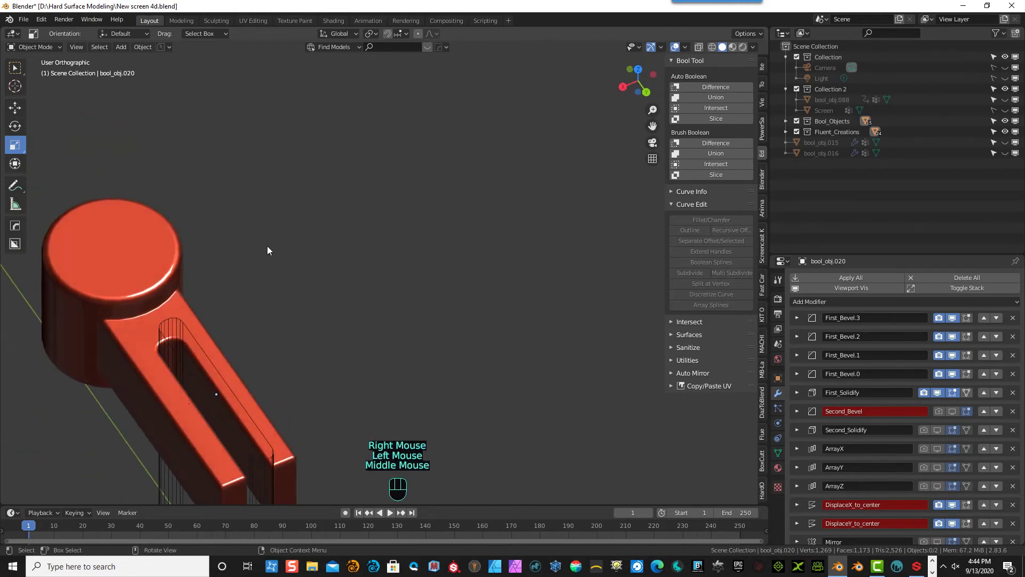
left_click(176, 319)
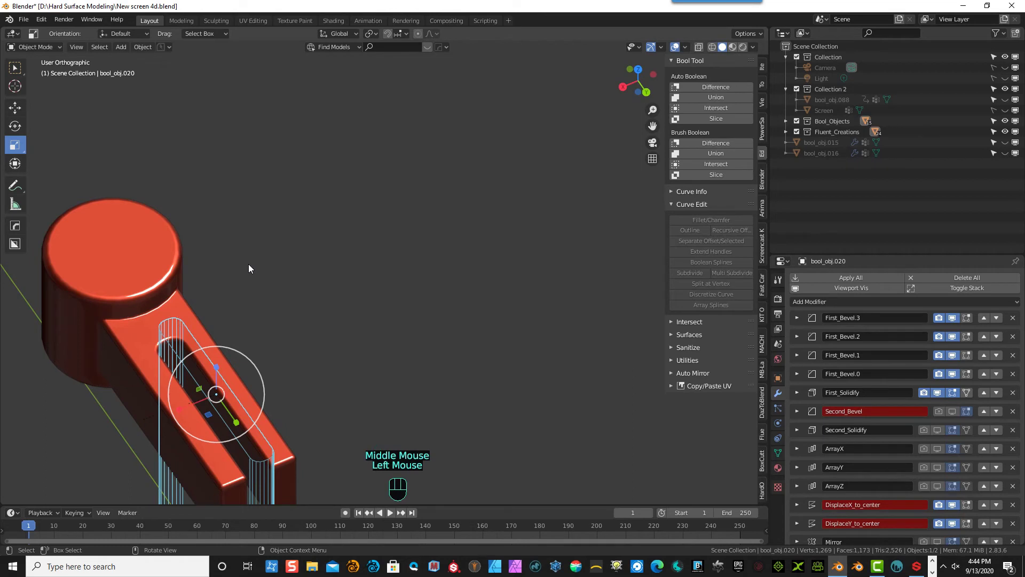
key("h")
- From the right side view, cut a horizontal slot through the arm's free end with a Fluent rectangle cut
scroll(250, 268, "down", 2)
middle_click_drag(253, 274, 361, 221)
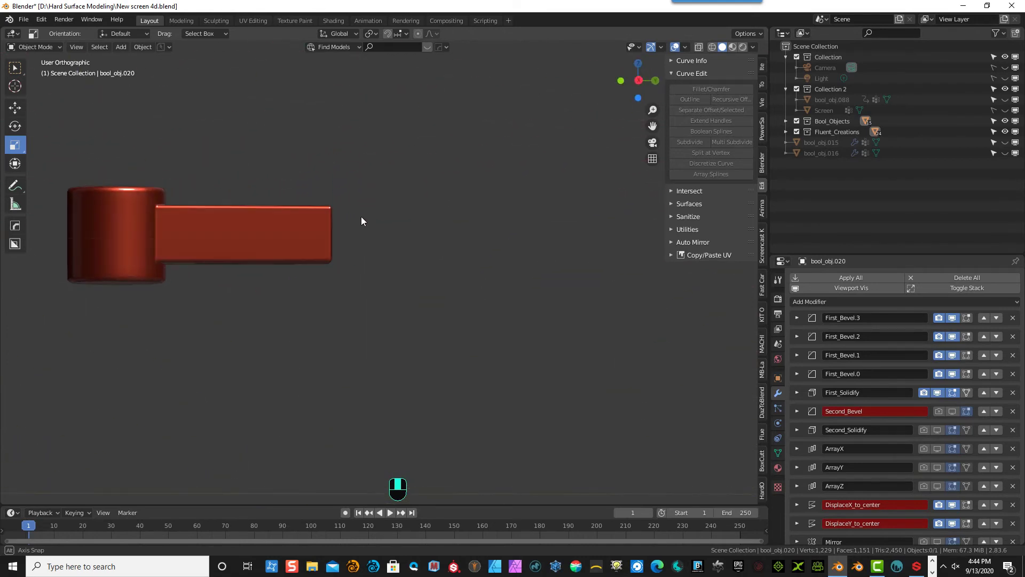
left_click(267, 229)
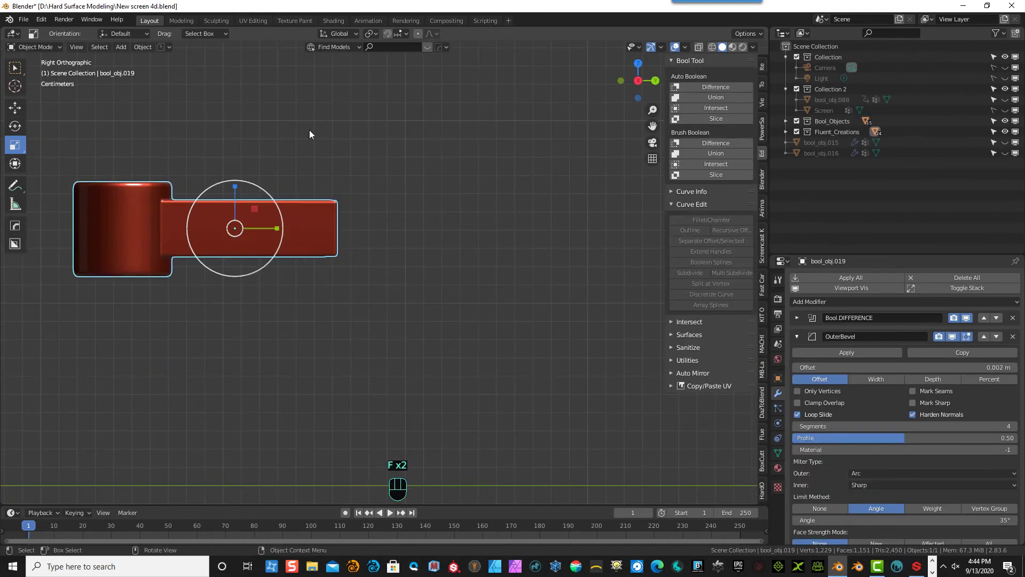
key("f")
left_click(172, 119)
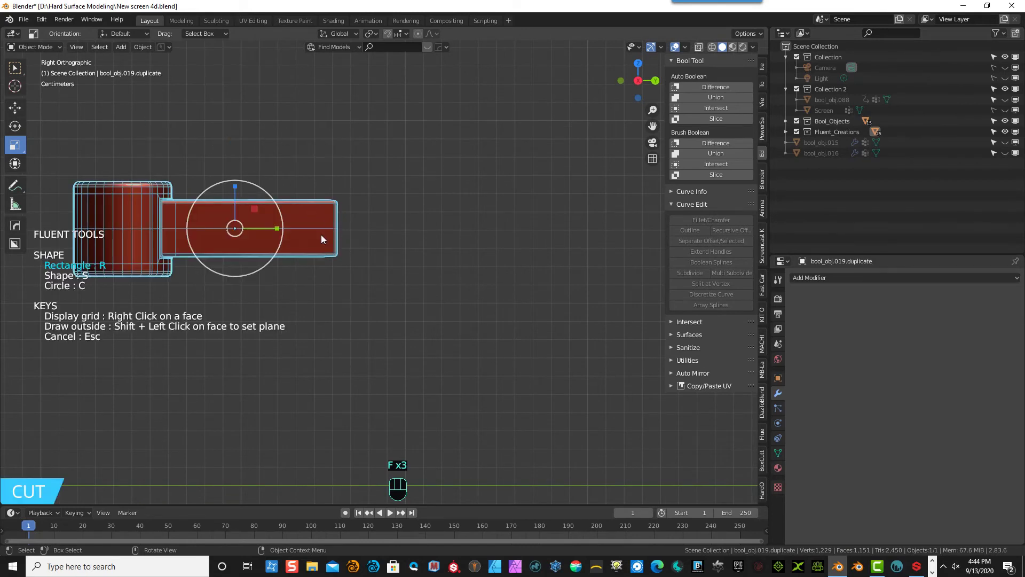
left_click_drag(346, 215, 184, 234)
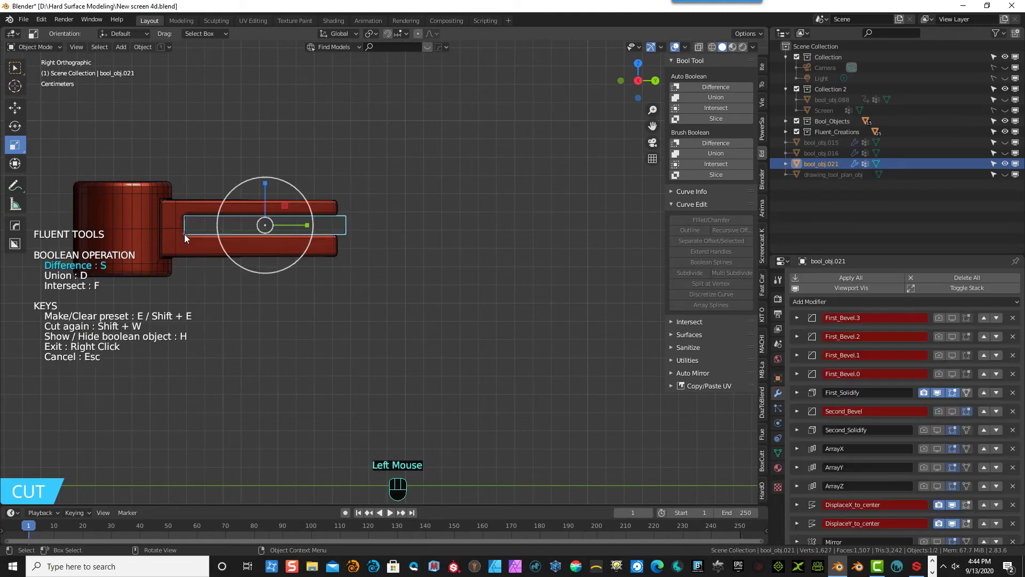
- Center the horizontal slot's cutter on the arm by moving it about -0.00034 m in Y and -0.00136 m in Z
mouse_move(313, 271)
middle_mouse_down()
mouse_move(284, 281)
mouse_move(313, 273)
middle_mouse_up()
key("KP_1")
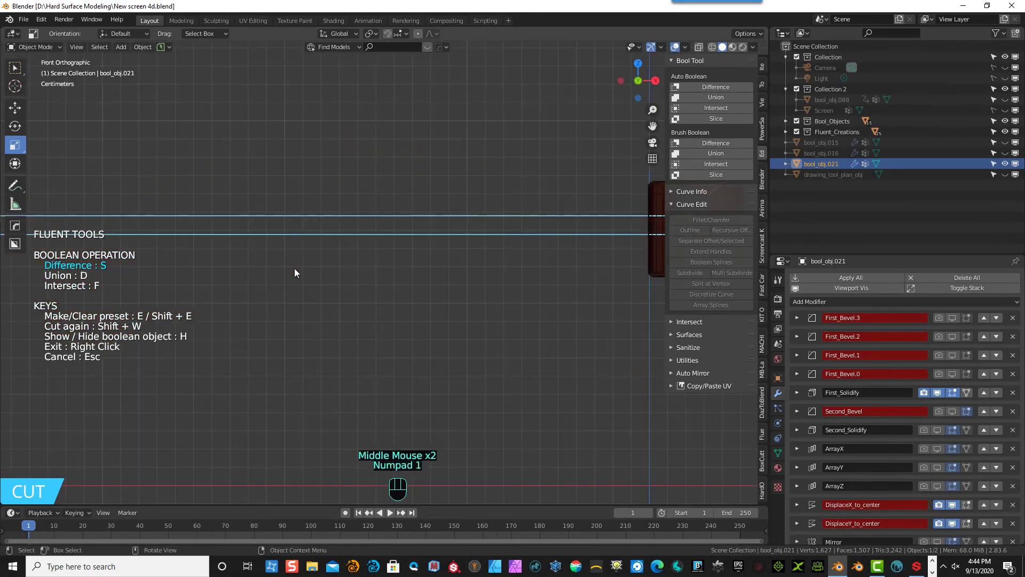
key("KP_3")
scroll(258, 239, "up", 3)
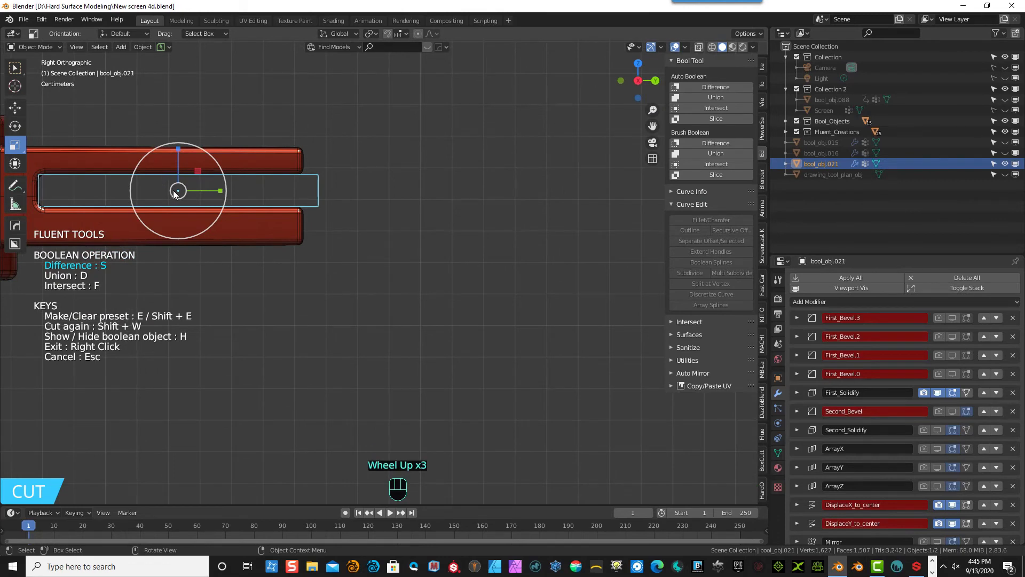
key("g")
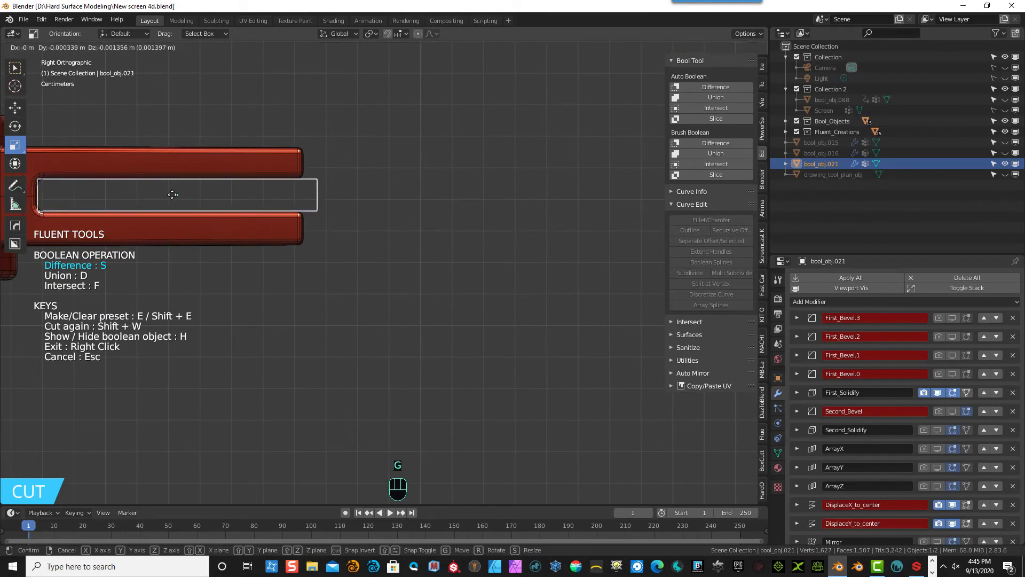
left_click(173, 195)
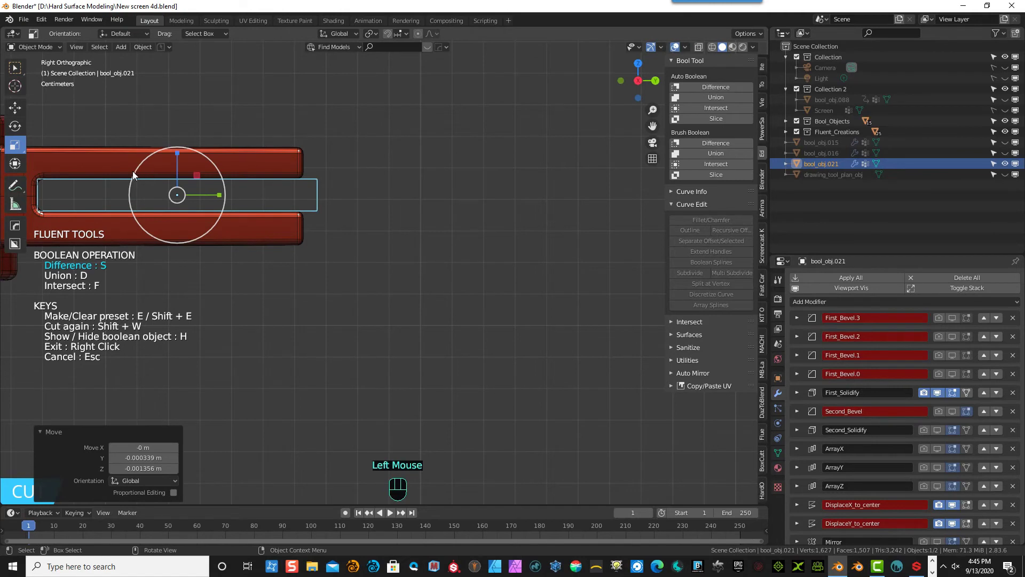
- Round the corners of the horizontal slot's cutter with a Fluent bevel of 0.004
double_click(86, 189)
left_click(134, 143)
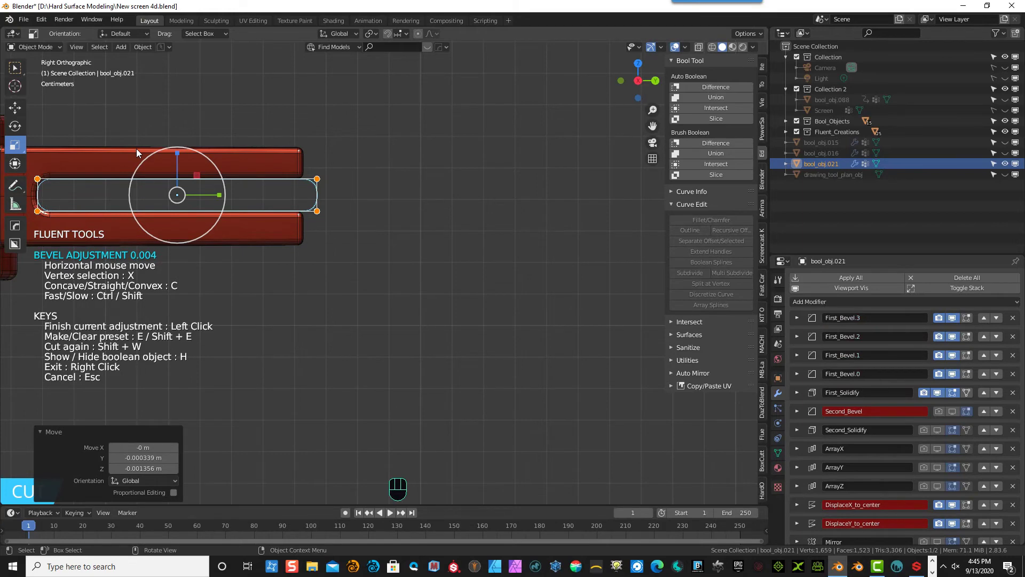
left_click(153, 151)
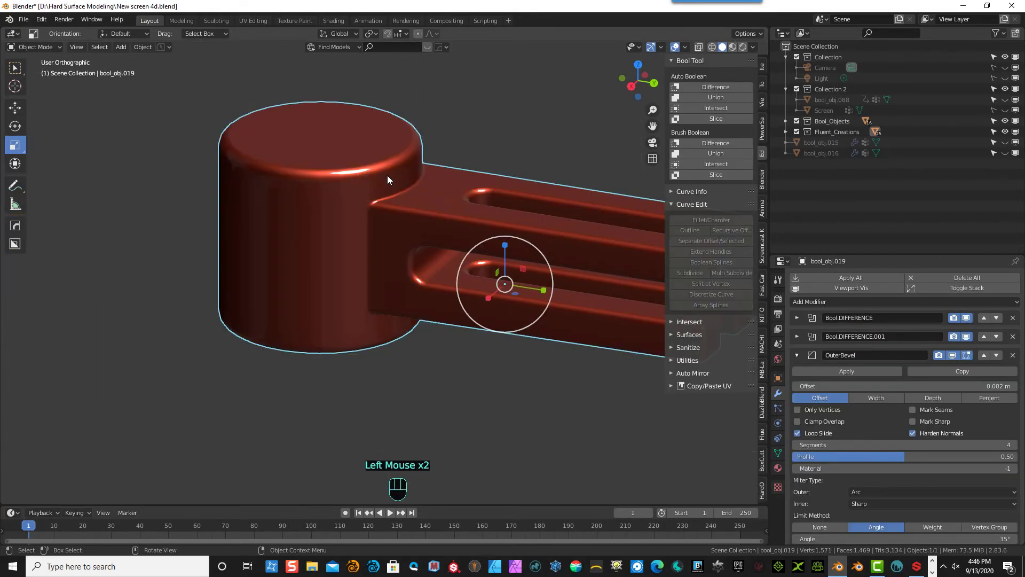
- Apply the Bool.DIFFERENCE and Bool.DIFFERENCE.001 modifiers on the hinge arm
left_click(799, 355)
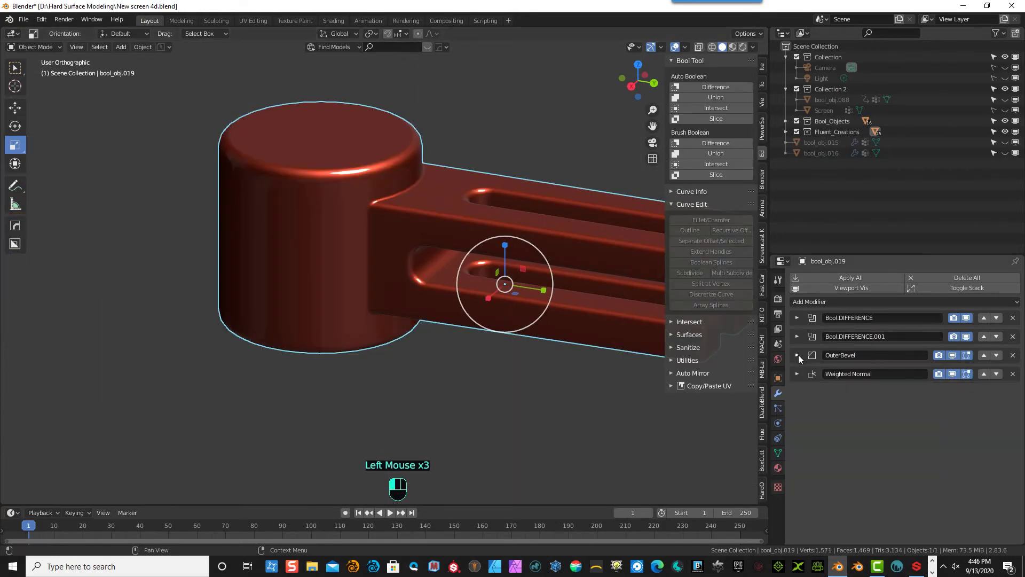
left_click(797, 318)
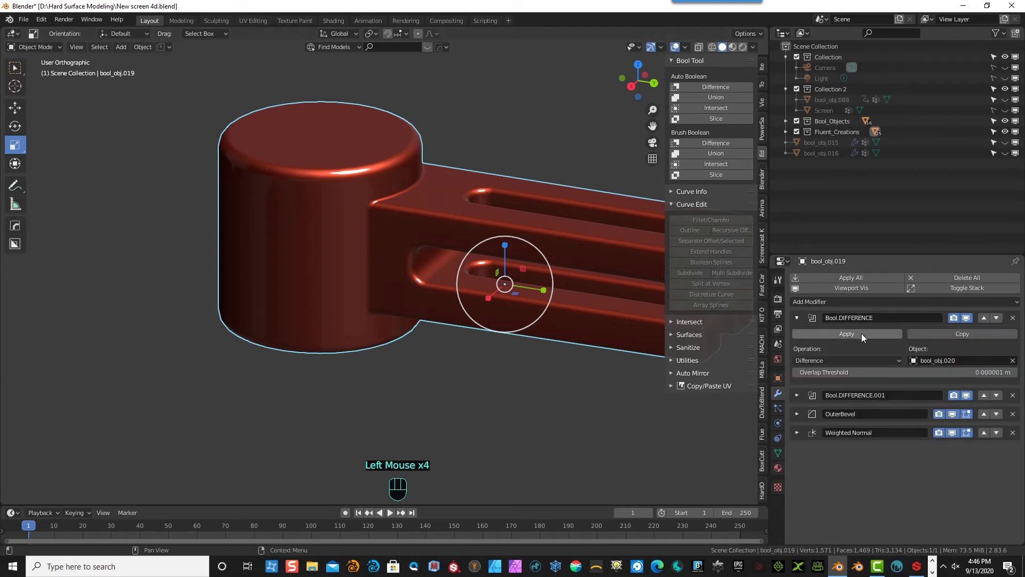
left_click(861, 333)
left_click(797, 318)
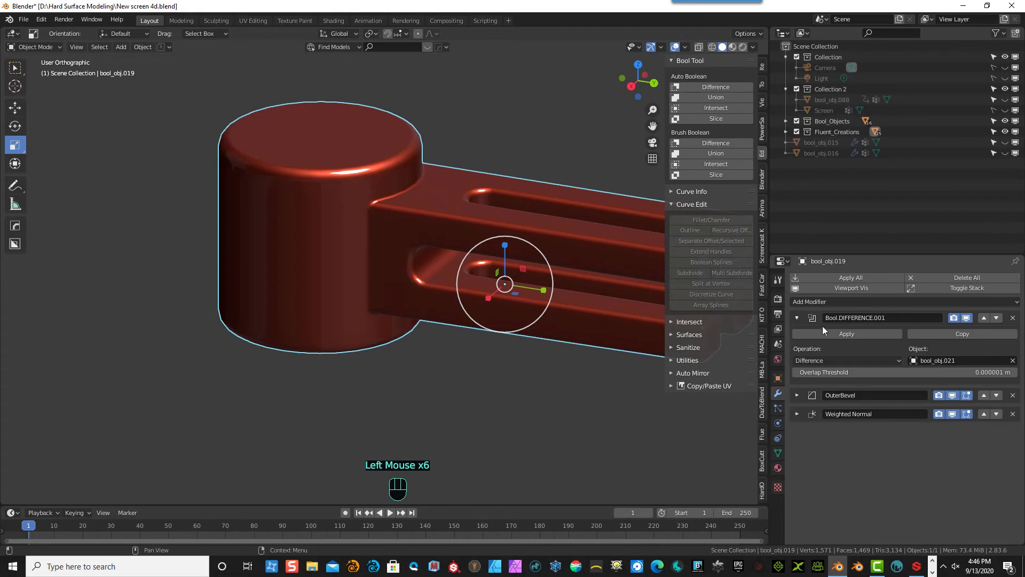
left_click(828, 332)
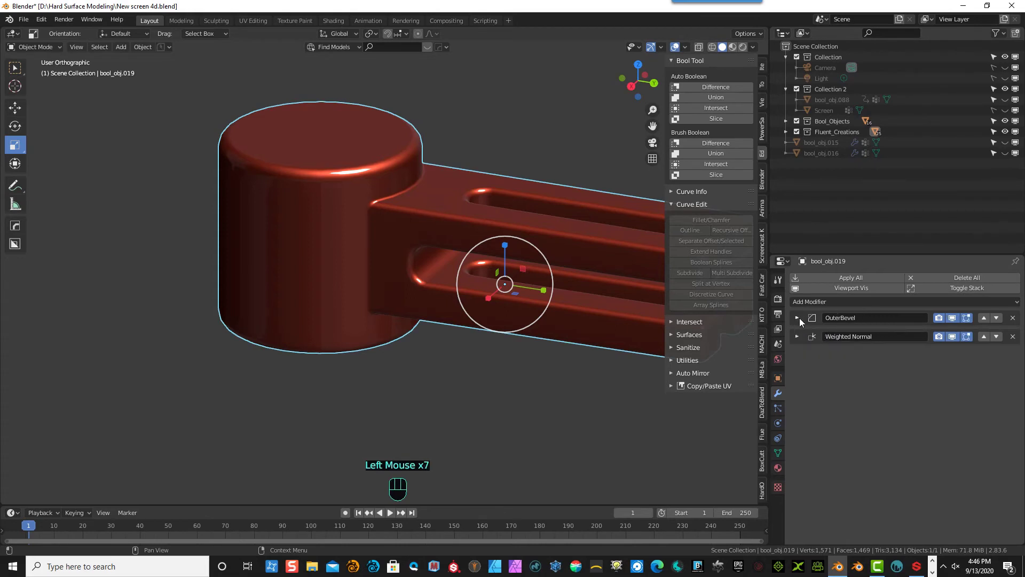
- Apply the hinge arm's remaining OuterBevel and Weighted Normal modifiers
left_click(797, 318)
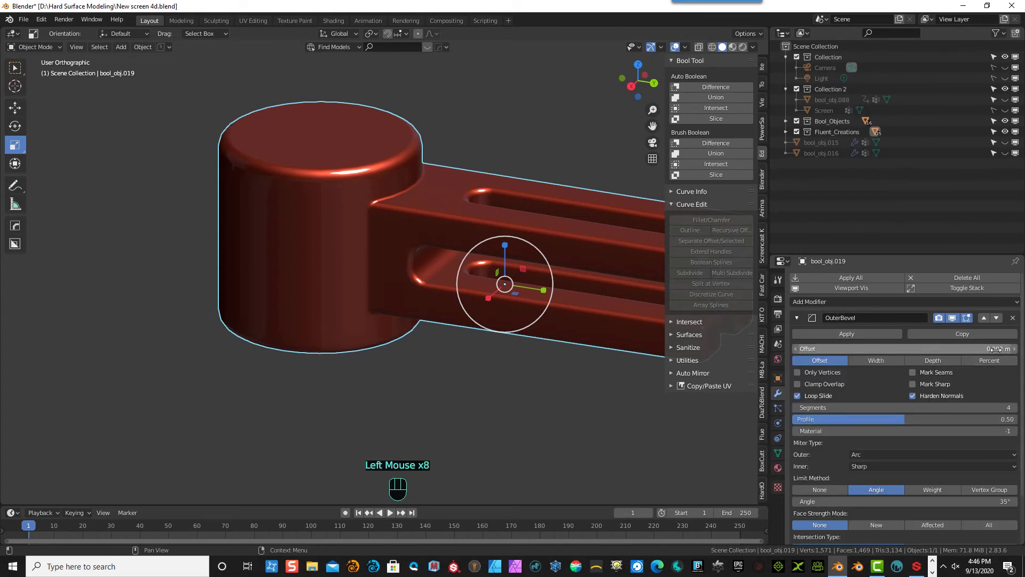
left_click(860, 334)
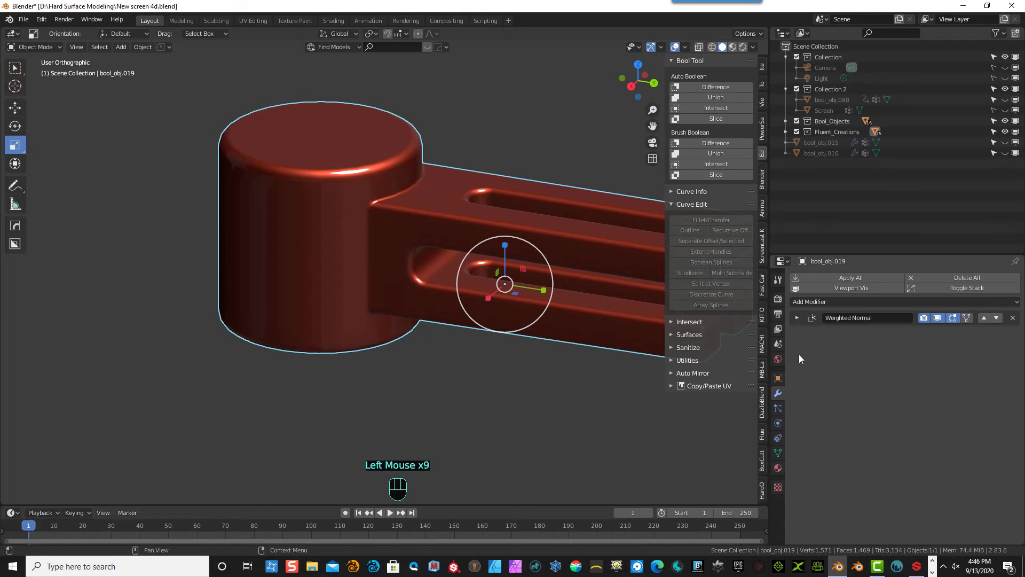
left_click(798, 317)
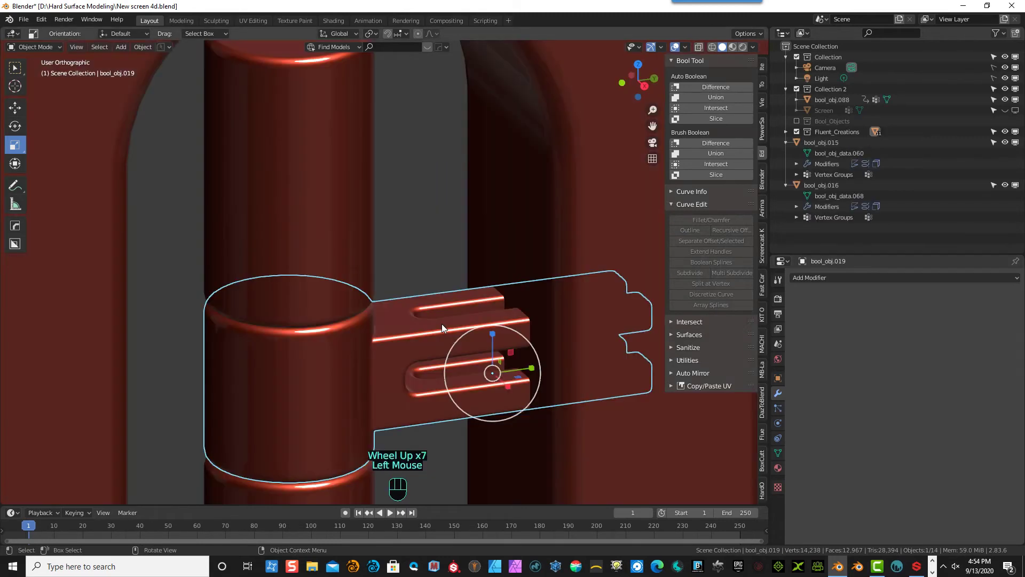
- From the right side view, trim off the arm's free end where it enters the frame with a Fluent rectangle cut
key("KP_3")
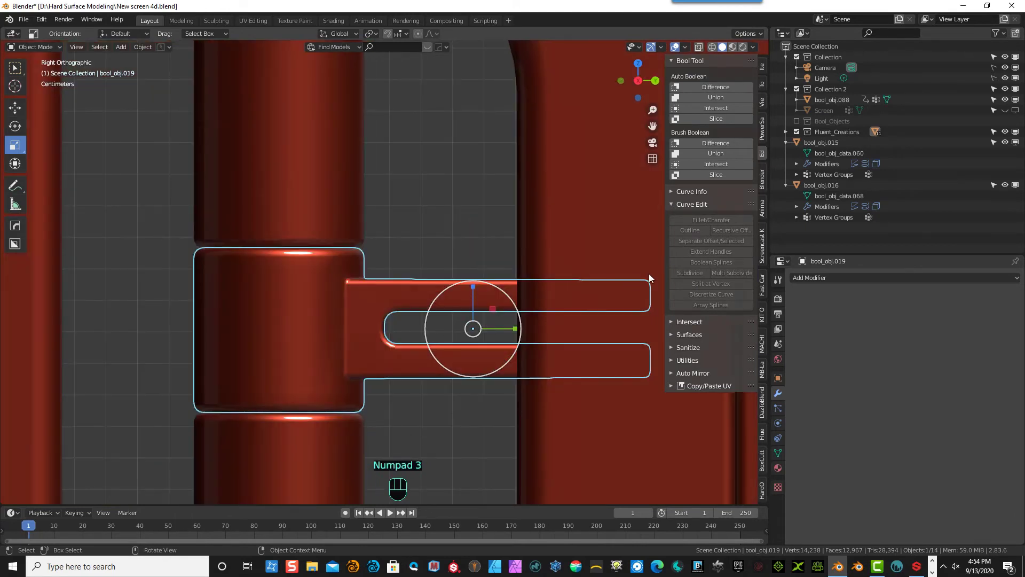
scroll(635, 279, "down", 3)
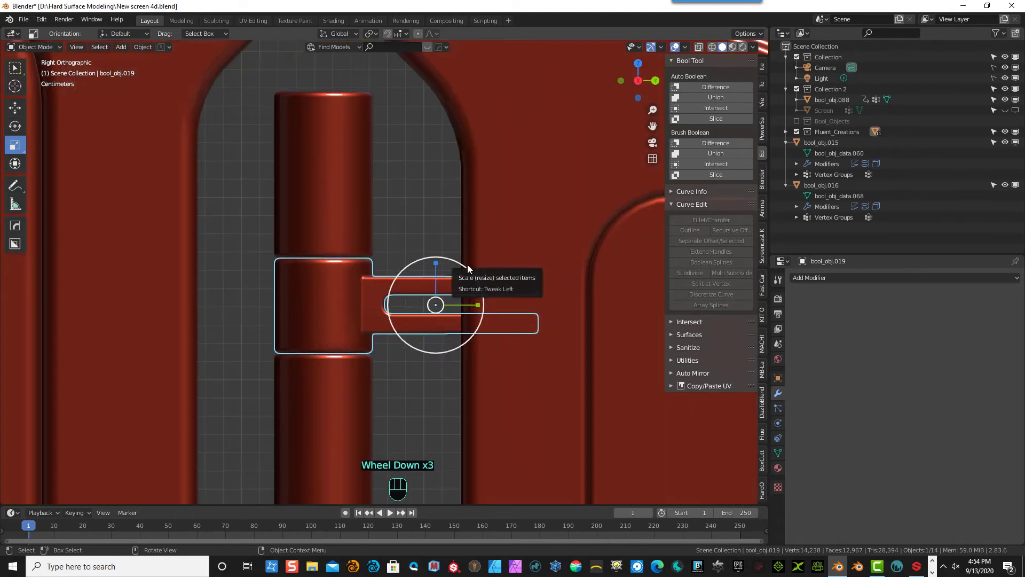
left_click(509, 284, "shift")
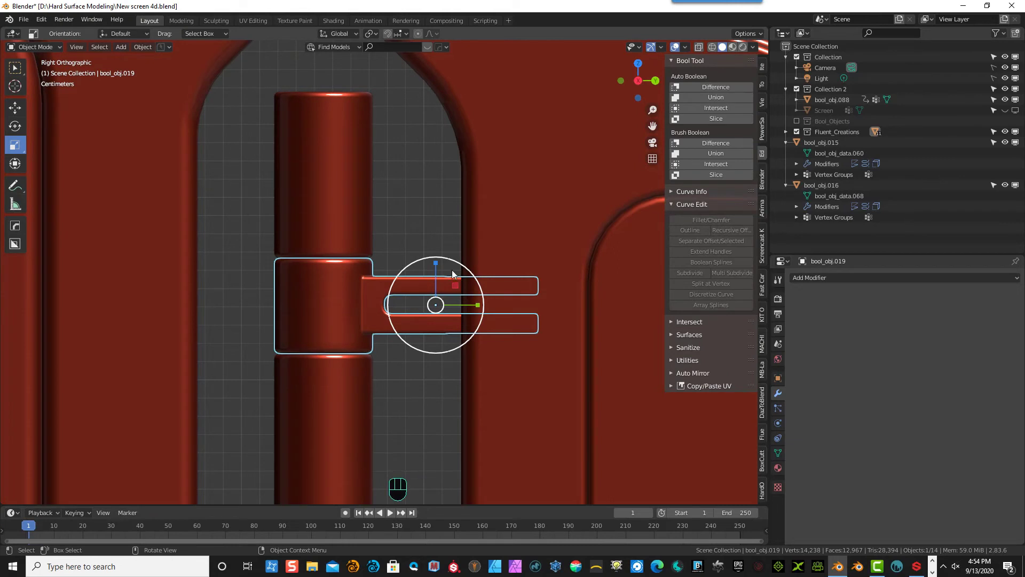
key("f")
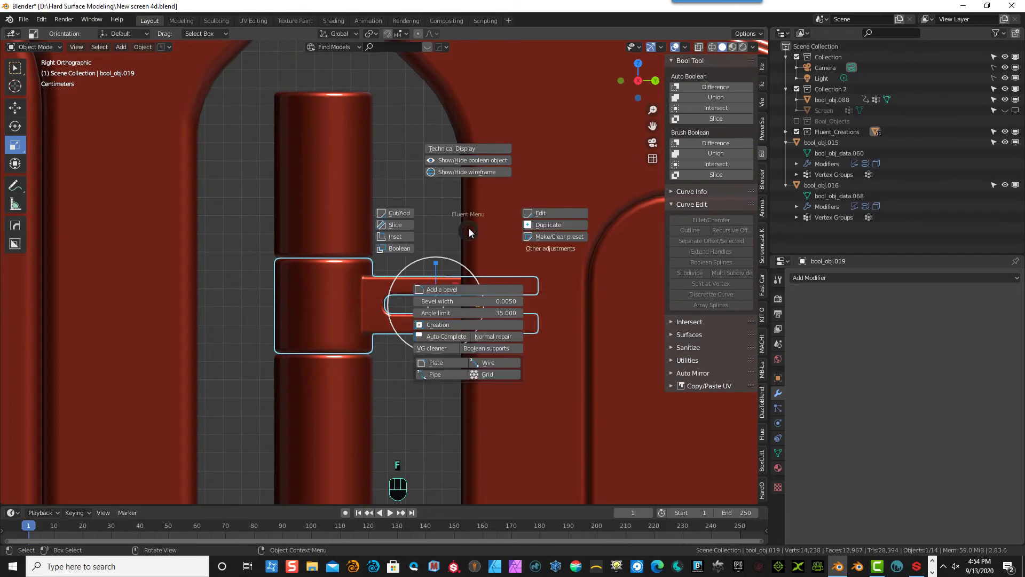
left_click(397, 213)
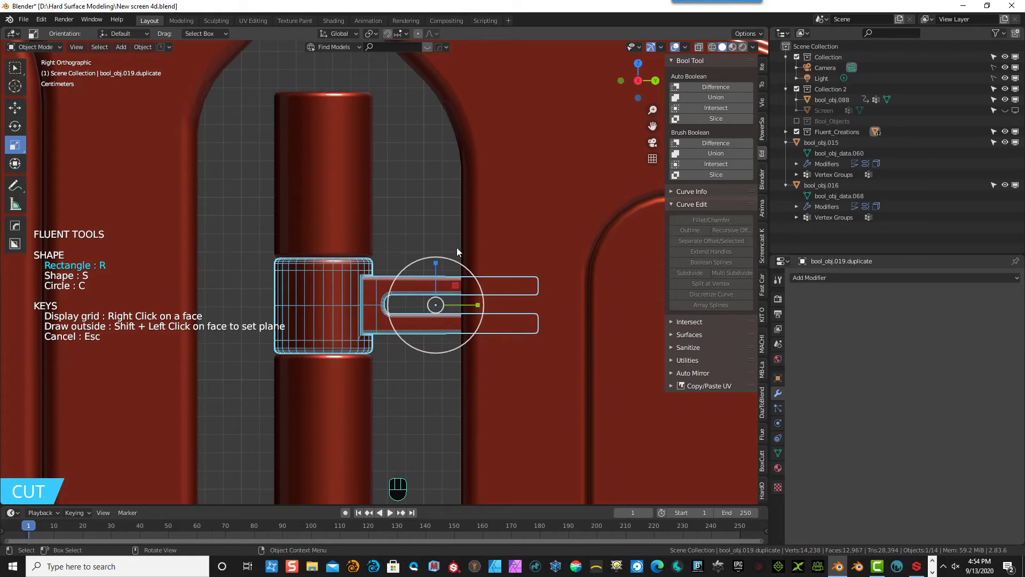
mouse_move(455, 247)
left_mouse_down()
mouse_move(472, 307)
mouse_move(563, 366)
mouse_move(610, 370)
left_mouse_up()
left_click(615, 367)
middle_click_drag(604, 376, 620, 392)
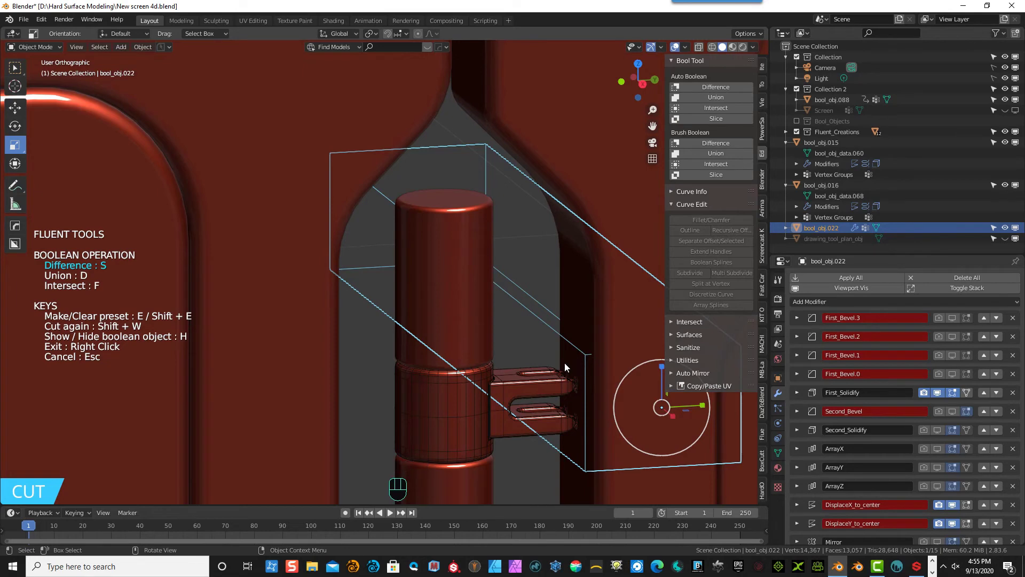
scroll(565, 413, "up", 3)
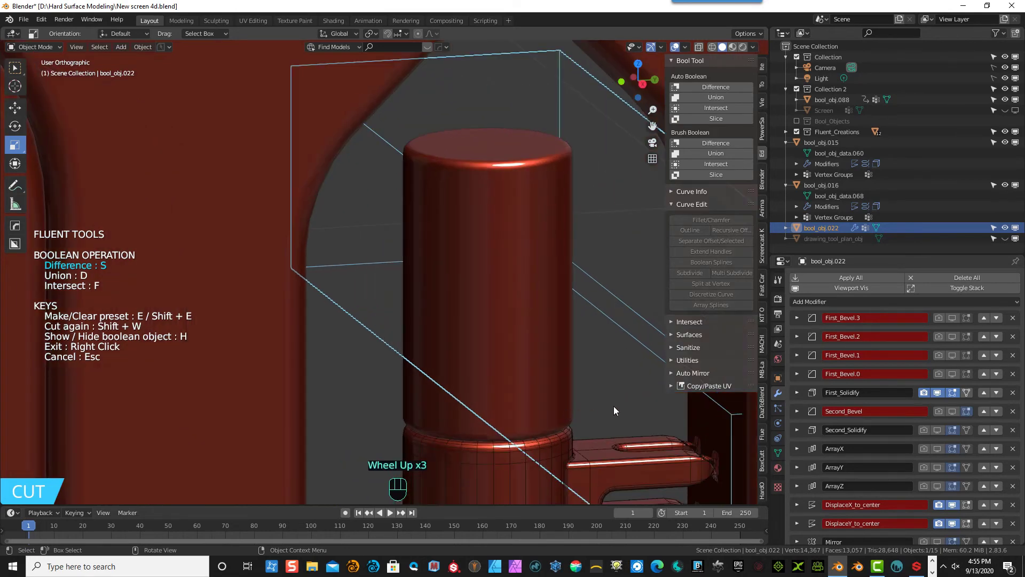
scroll(614, 409, "down", 3)
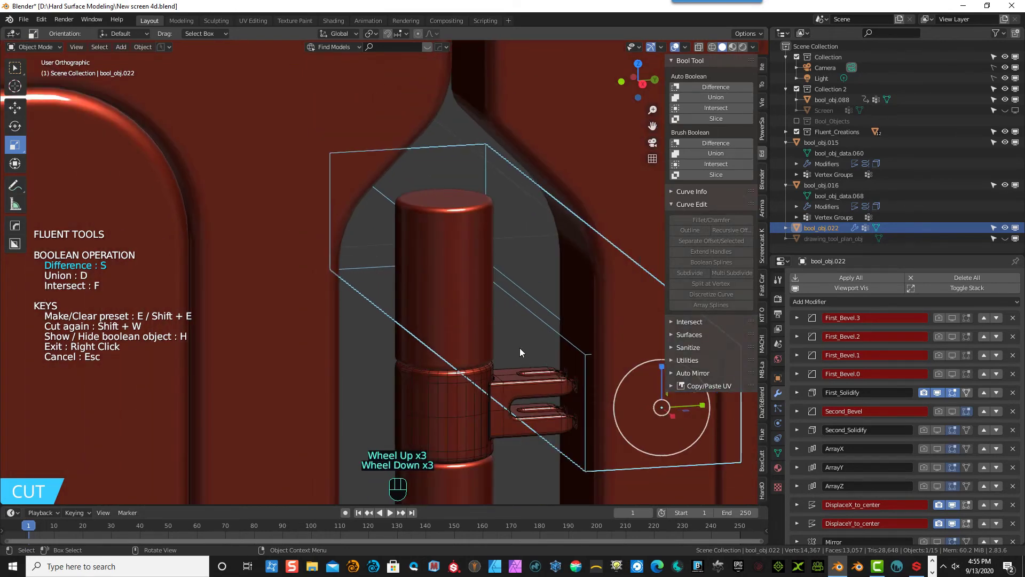
right_click(521, 347)
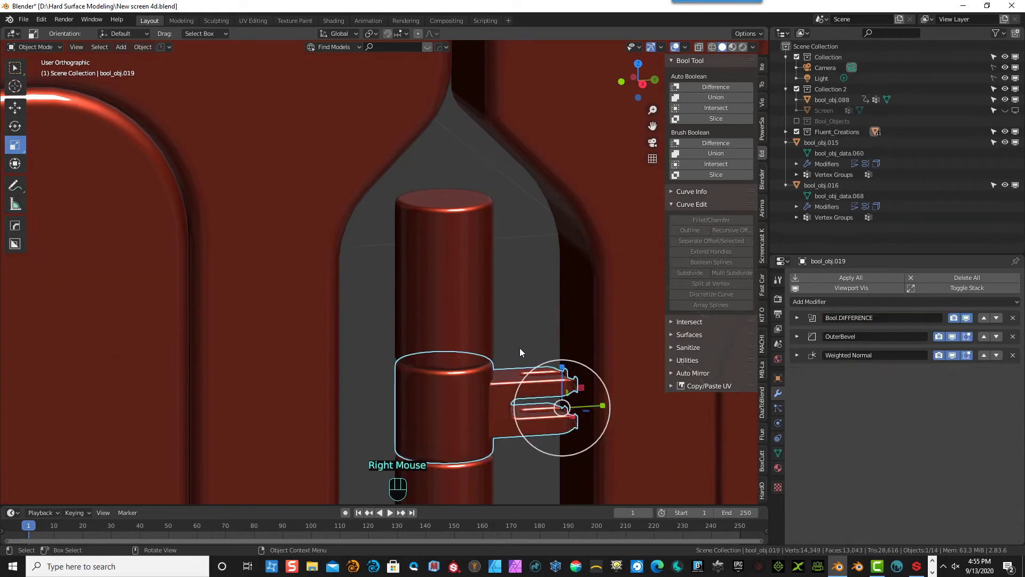
- Set the hinge arm's OuterBevel offset to 0.002 m
left_click(797, 336)
left_click(915, 368)
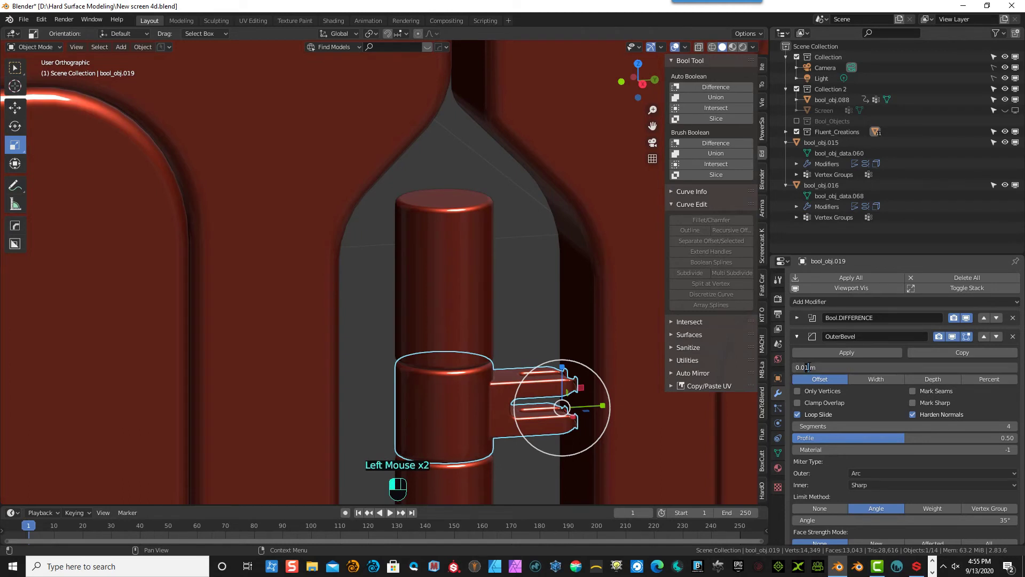
type("02")
key("Return")
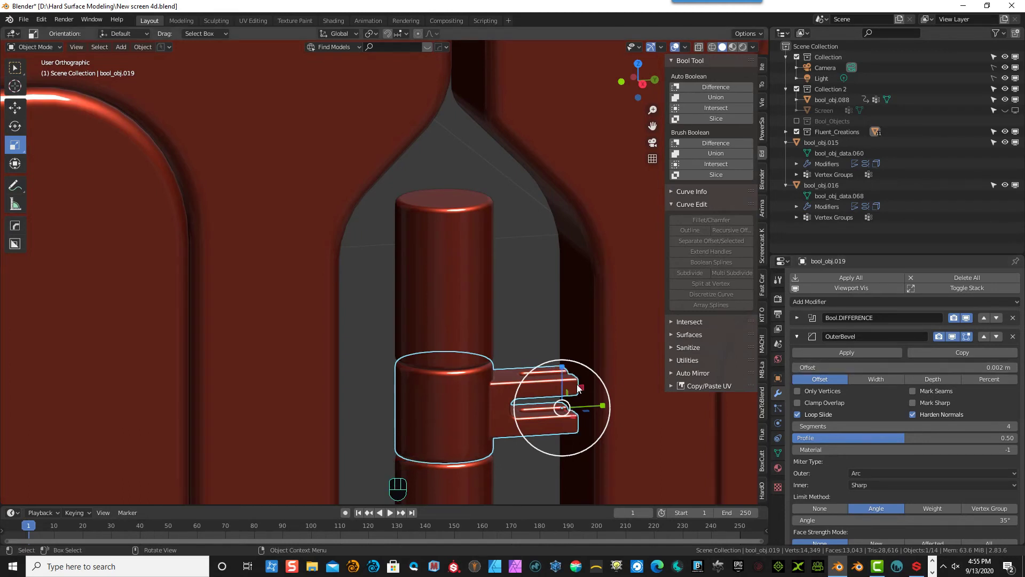
- Invert the hinge arm's object selection and hide the selected surrounding parts
mouse_move(578, 388)
middle_mouse_down()
mouse_move(518, 364)
mouse_move(546, 386)
mouse_move(591, 392)
mouse_move(595, 383)
mouse_move(585, 383)
middle_mouse_up()
scroll(451, 328, "down", 5)
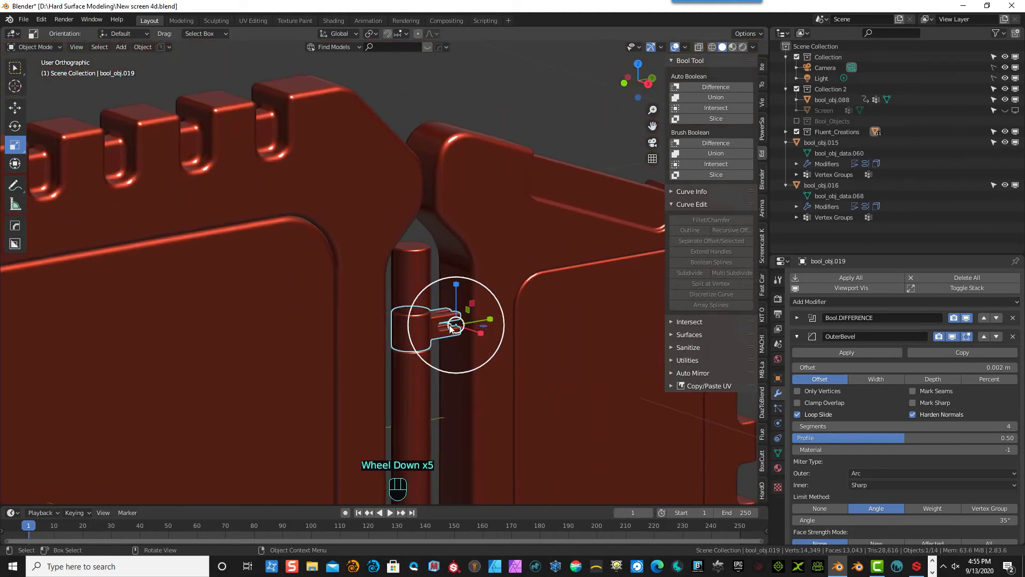
key("ctrl+i")
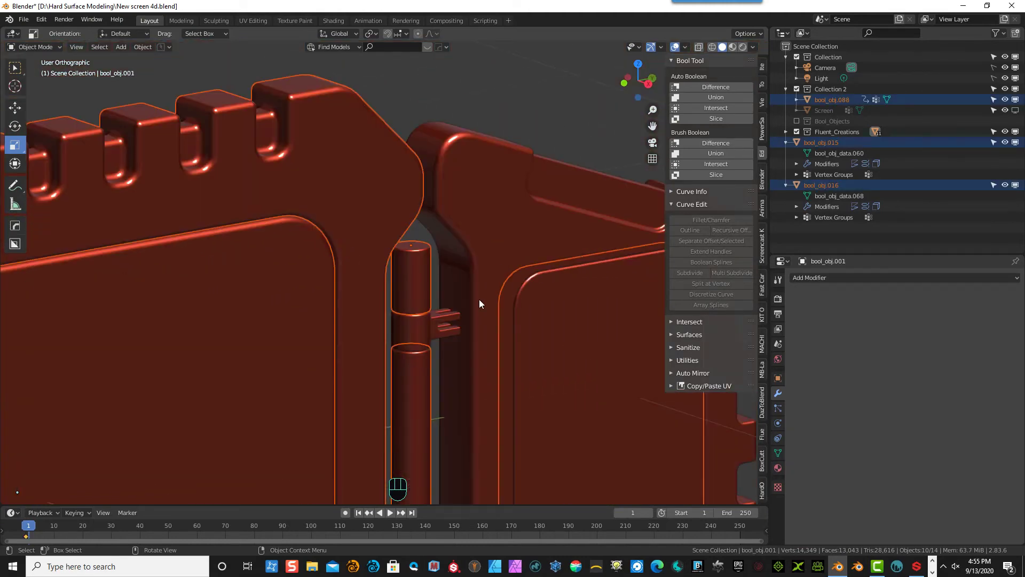
key("h")
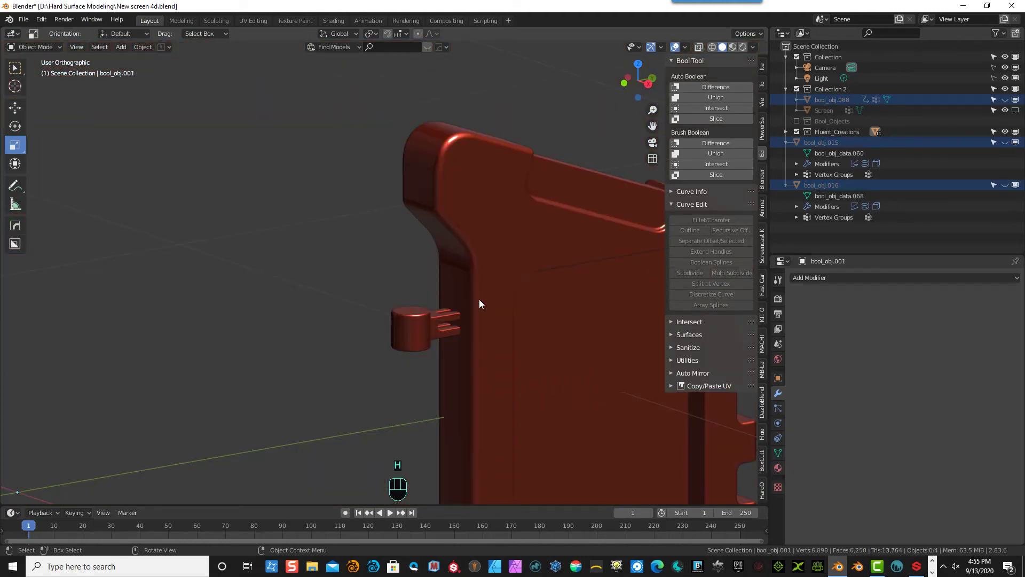
- Put the side frames object, bool_obj.001, into Edit Mode and clear its face selection
scroll(571, 361, "down", 2)
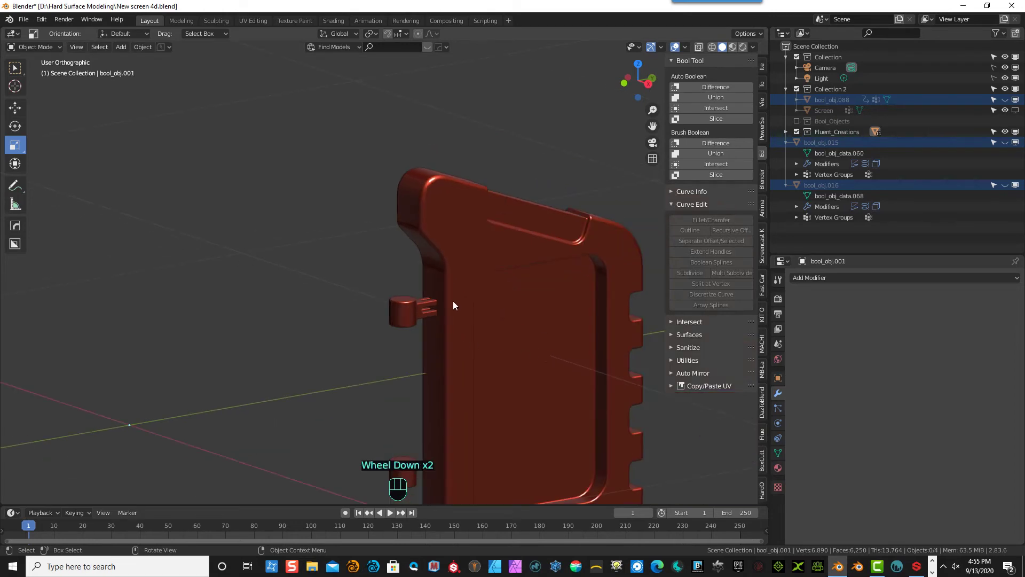
key("KP_3")
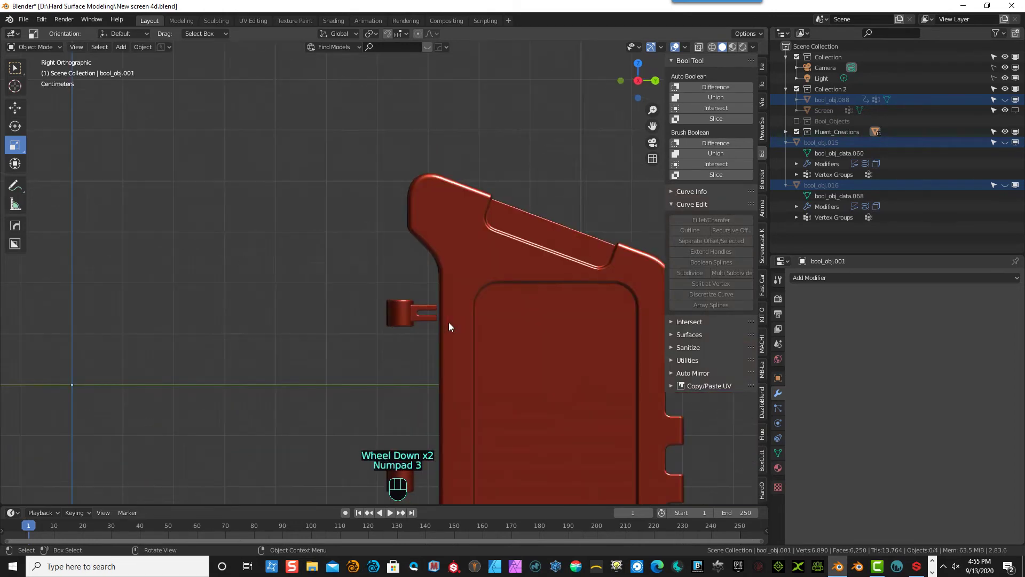
key("KP_1")
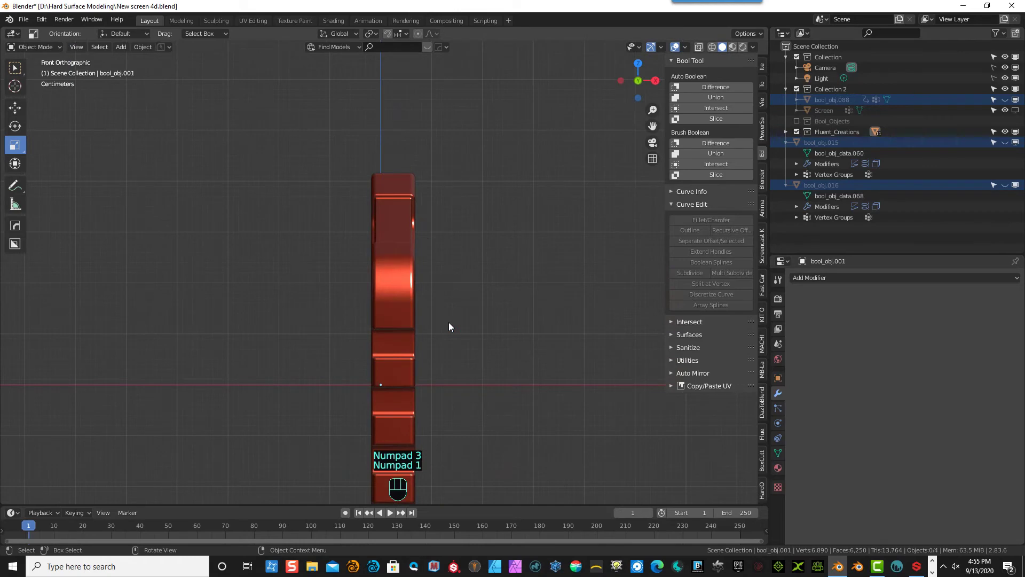
key("ctrl+KP_1")
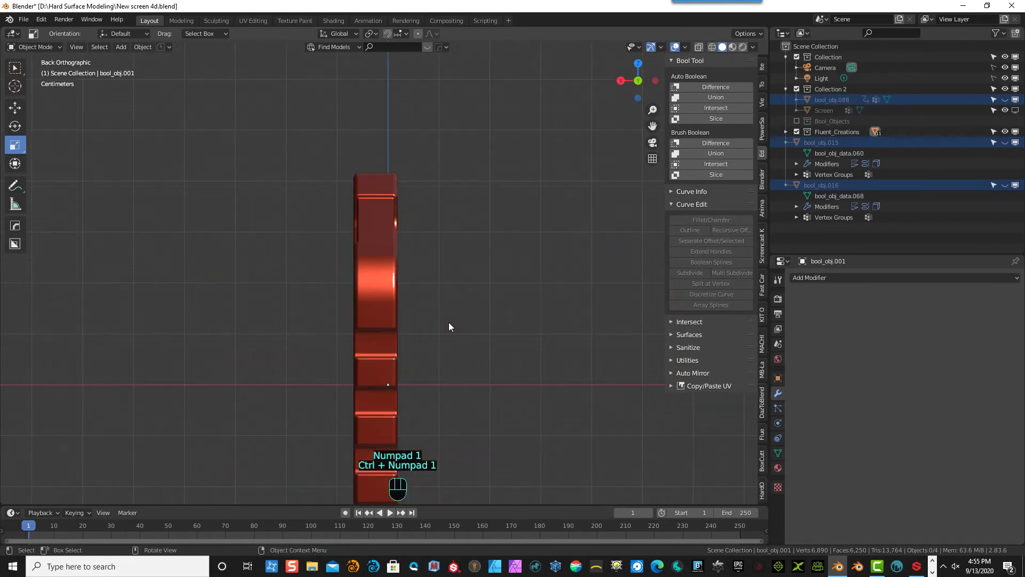
left_click(34, 47)
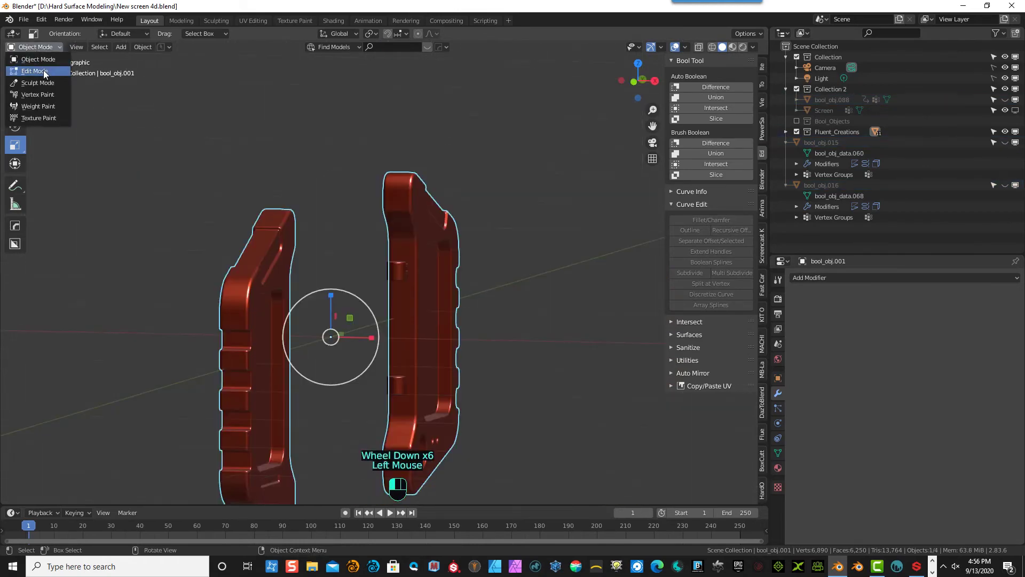
left_click(45, 71)
scroll(151, 241, "down", 3)
left_click(152, 242)
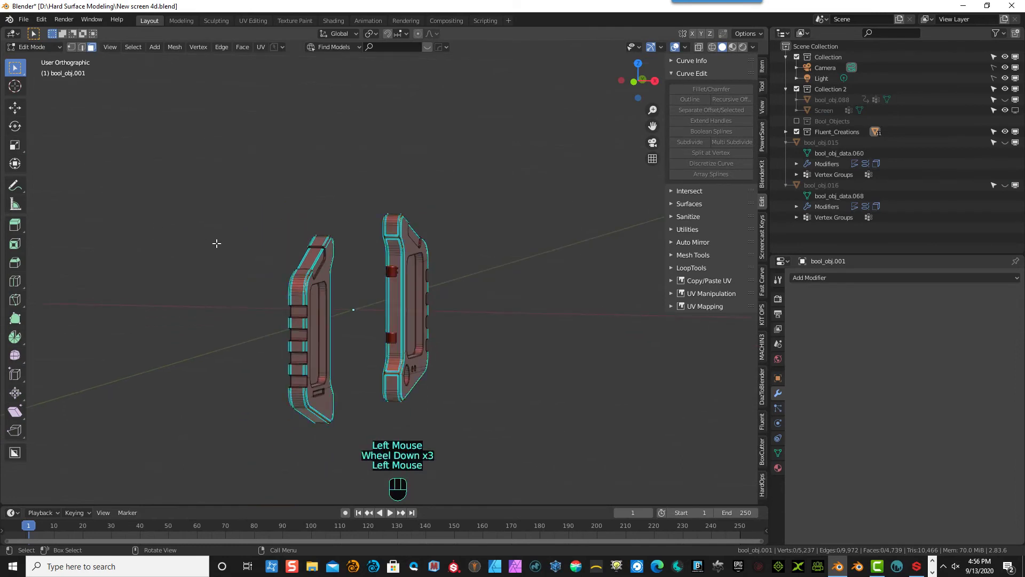
- Box-select faces on the frame farther from the hinge parts, grow the selection over that whole frame, and hide it
left_click_drag(216, 243, 340, 350)
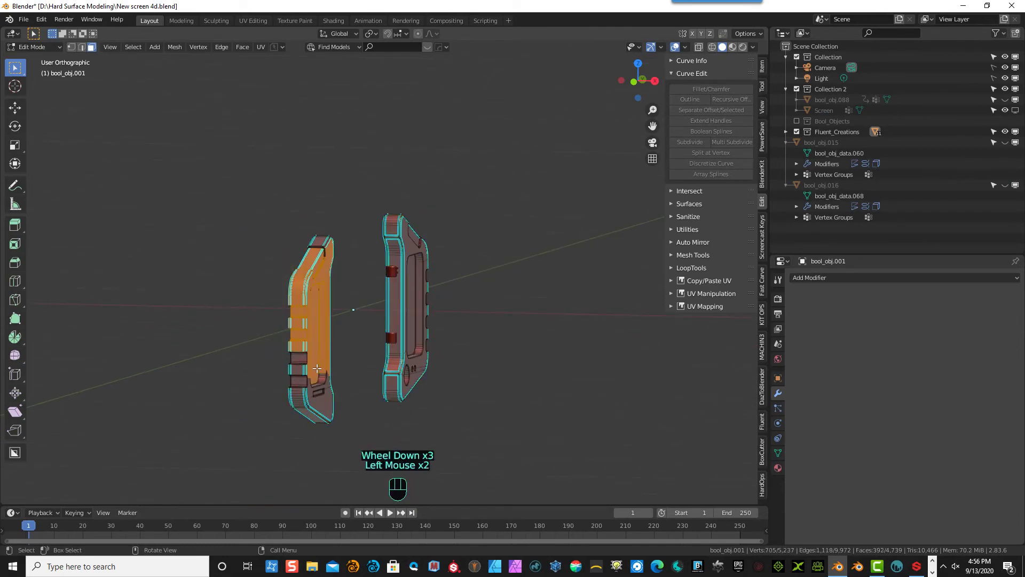
key("ctrl")
key("ctrl+KP_Add")
key("ctrl+KP_Add")
key("ctrl+KP_Add")
key("ctrl+KP_Add")
key("ctrl+KP_Add")
key("ctrl+KP_Add")
key("ctrl+KP_Add")
key("ctrl+KP_Add")
key("ctrl+KP_Add")
key("ctrl+KP_Add")
key("ctrl+KP_Add")
key("ctrl+KP_Add")
key("ctrl+KP_Add")
key("ctrl+KP_Add")
key("ctrl+KP_Add")
key("ctrl+KP_Add")
key("ctrl+KP_Add")
key("ctrl+KP_Add")
key("ctrl+KP_Add")
key("ctrl+KP_Add")
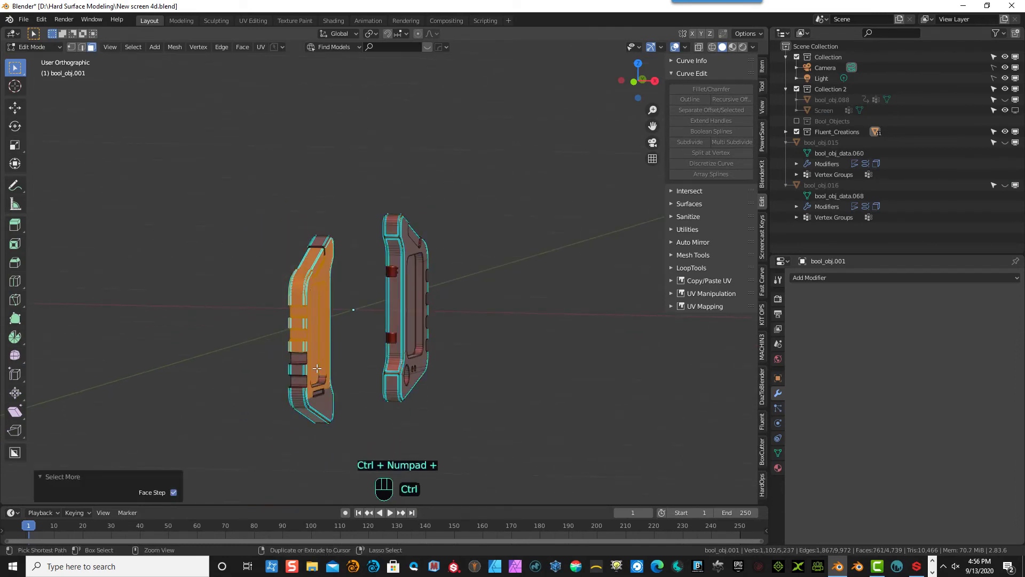
key("ctrl+KP_Add")
key("ctrl+KP_Add")
key("ctrl+KP_Add")
key("ctrl+KP_Add")
key("ctrl+KP_Add")
key("ctrl+KP_Add")
key("ctrl+KP_Add")
key("ctrl+KP_Add")
key("ctrl+KP_Add")
key("ctrl+KP_Add")
key("ctrl+KP_Add")
key("ctrl+KP_Add")
key("ctrl+KP_Add")
key("ctrl+KP_Add")
key("ctrl+KP_Add")
key("ctrl+KP_Add")
key("ctrl+KP_Add")
key("ctrl+KP_Add")
key("ctrl+KP_Add")
key("ctrl+KP_Add")
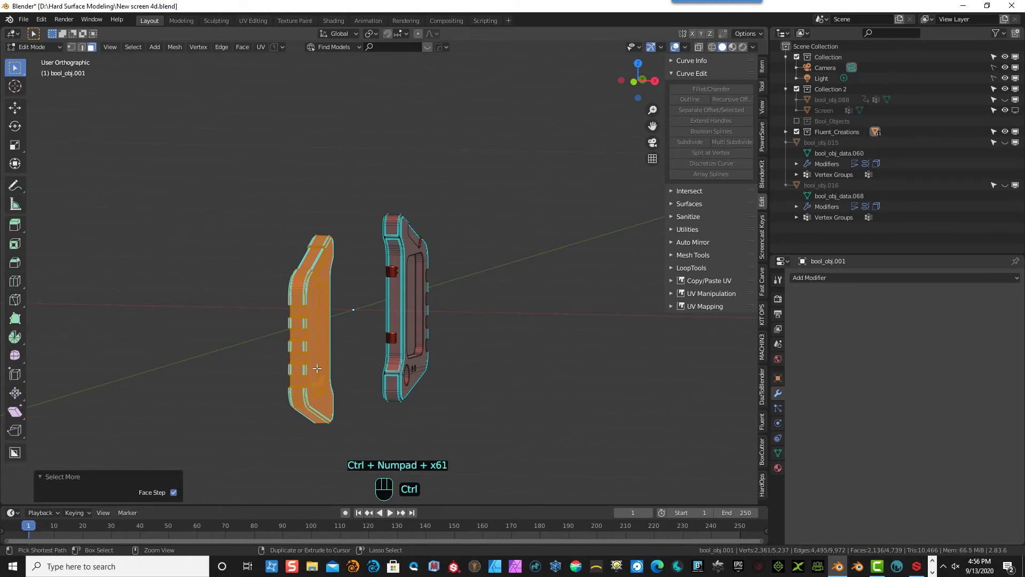
key("ctrl+KP_Add")
key("ctrl+KP_Add")
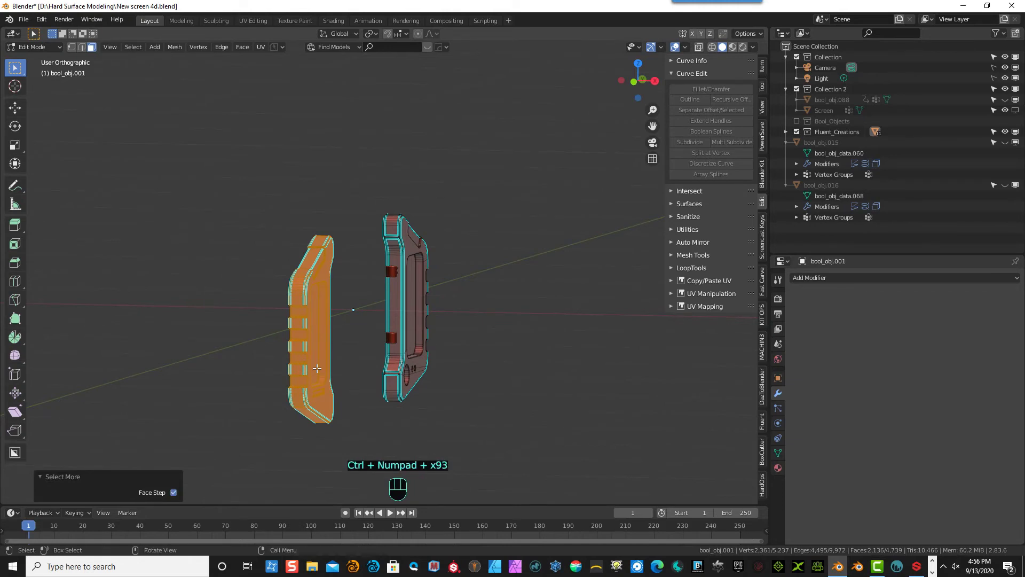
key("h")
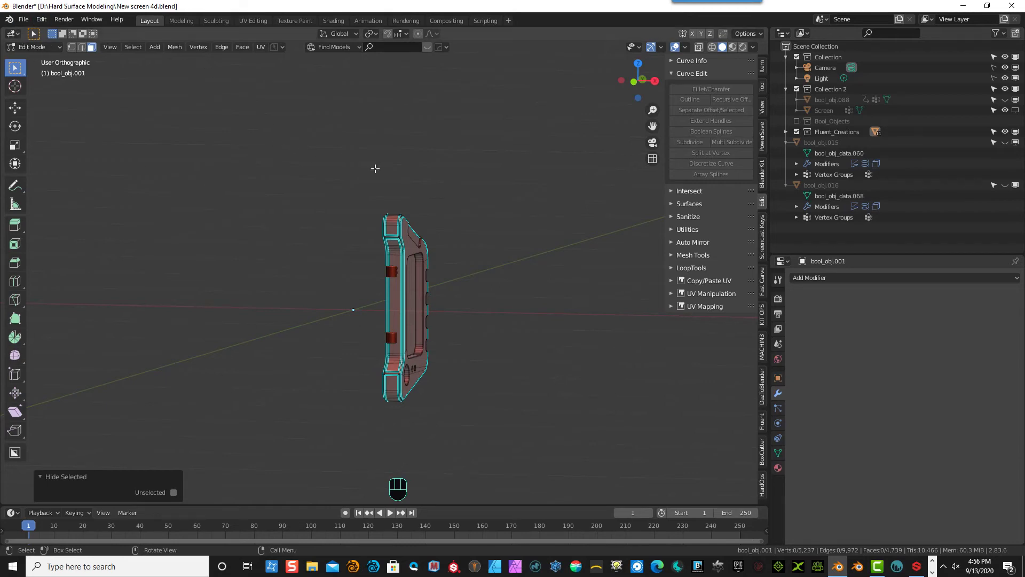
- Return from Edit Mode to Object Mode
scroll(589, 410, "up", 3)
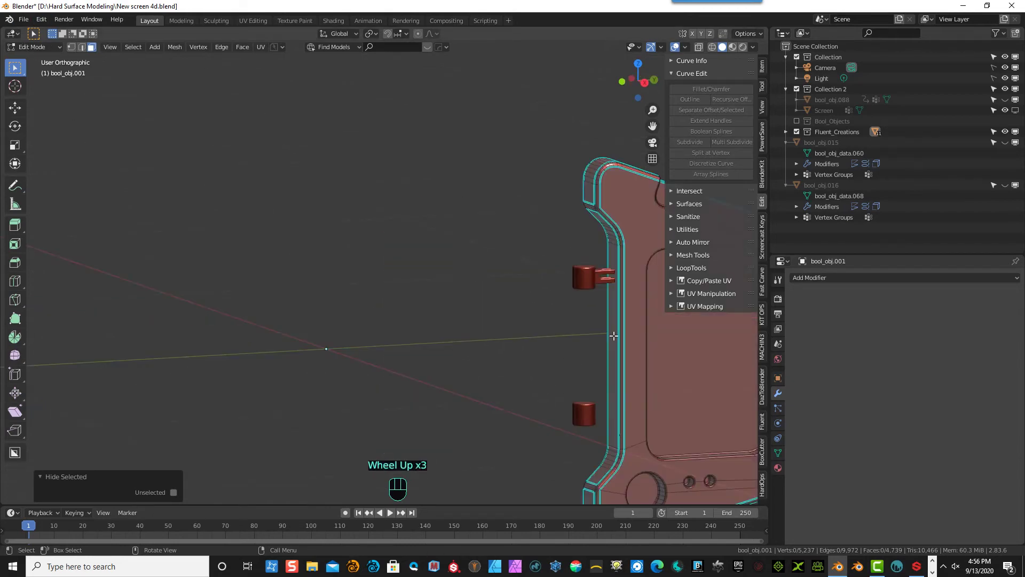
left_click(47, 44)
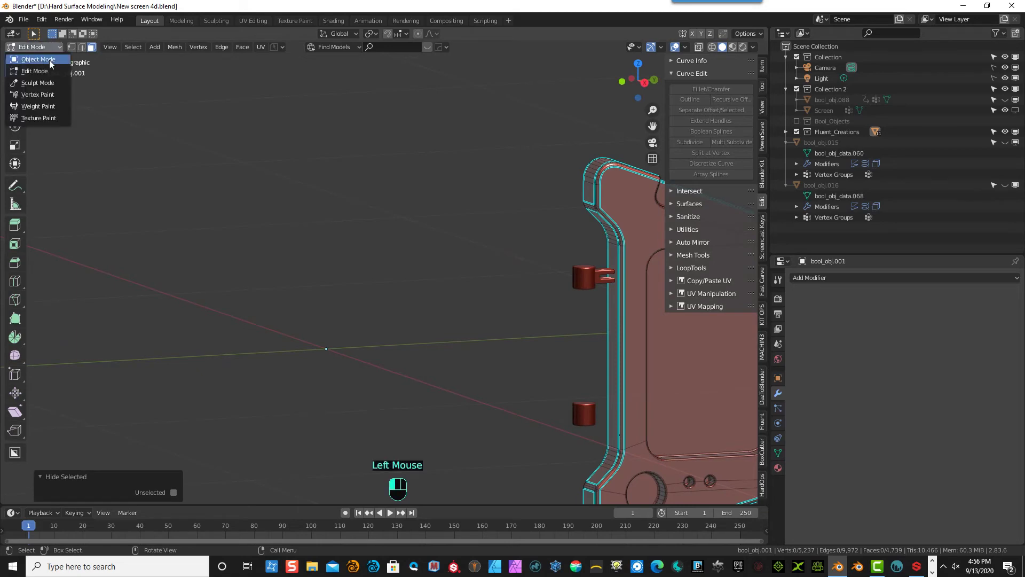
left_click(50, 60)
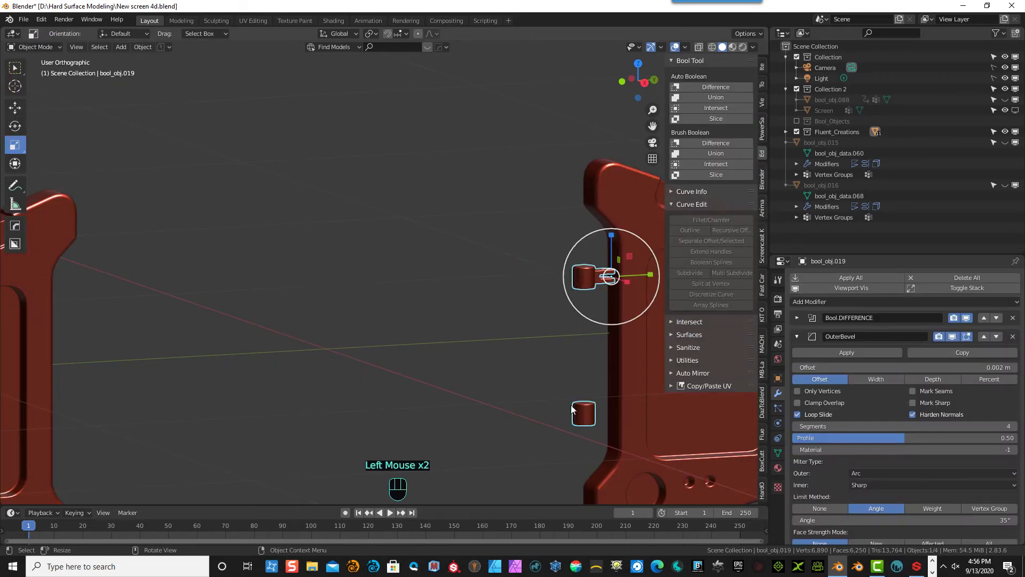
- In Edit Mode on bool_obj.019, select the whole lower detached cylinder, delete its faces, and return to Object Mode
left_click(51, 47)
left_click(37, 71)
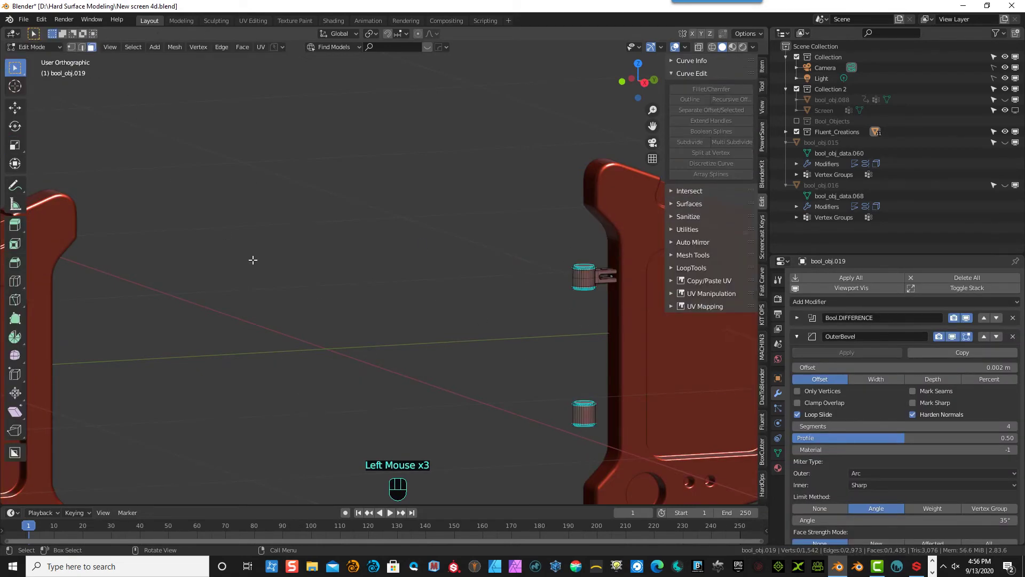
left_click_drag(561, 391, 595, 441)
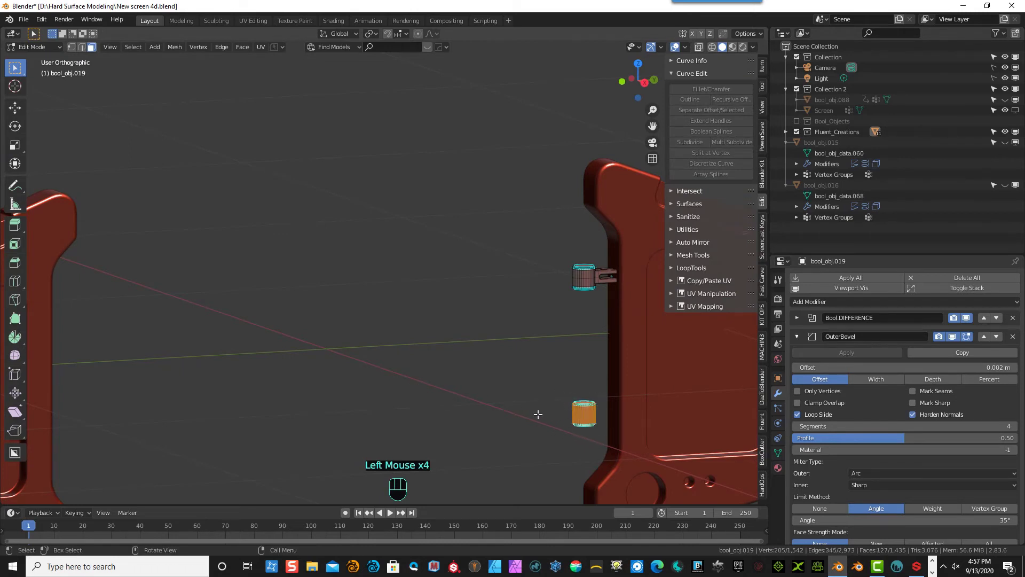
key("ctrl")
key("ctrl+KP_Add")
key("ctrl+KP_Add")
key("ctrl+KP_Add")
key("ctrl+KP_Add")
key("ctrl+KP_Add")
key("ctrl+KP_Add")
key("ctrl+KP_Add")
key("ctrl+KP_Add")
key("ctrl+KP_Add")
key("ctrl+KP_Add")
key("ctrl+KP_Add")
key("ctrl+KP_Add")
key("ctrl+KP_Add")
key("ctrl+KP_Add")
key("ctrl+KP_Add")
key("ctrl+KP_Add")
key("ctrl+KP_Add")
key("ctrl+KP_Add")
key("ctrl+KP_Add")
key("ctrl+KP_Add")
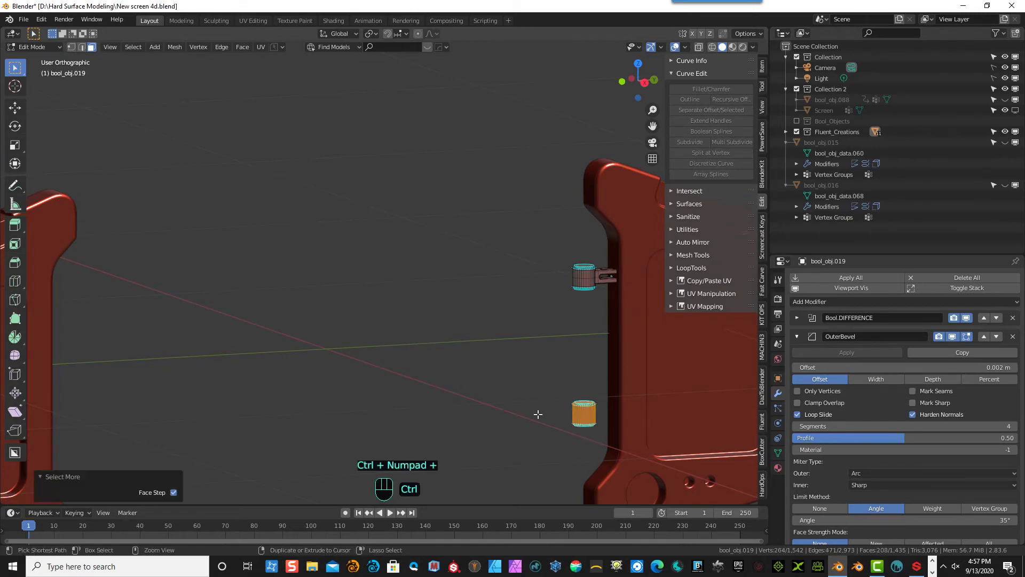
key("ctrl+KP_Add")
key("ctrl+KP_Add")
key("ctrl+KP_Add")
key("ctrl+KP_Add")
key("ctrl+KP_Add")
key("ctrl+KP_Add")
key("ctrl+KP_Add")
key("ctrl+KP_Add")
key("ctrl+KP_Add")
key("ctrl+KP_Add")
key("ctrl+KP_Add")
key("ctrl+KP_Add")
key("ctrl+KP_Add")
key("ctrl+KP_Add")
key("ctrl+KP_Add")
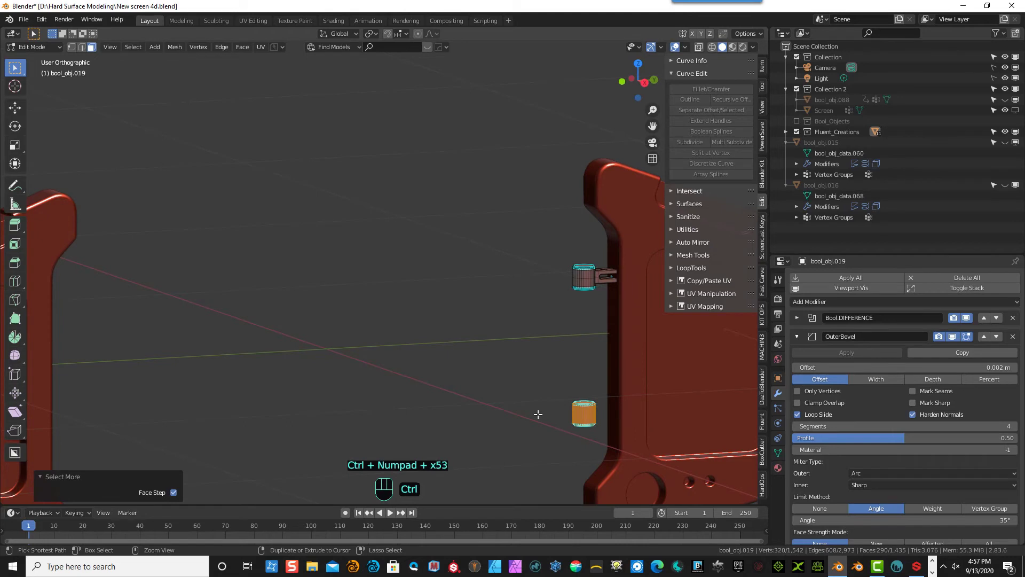
key("ctrl+KP_Add")
key("ctrl+KP_Add")
key("ctrl+KP_Add")
key("ctrl+KP_Add")
key("ctrl+KP_Add")
key("ctrl+KP_Add")
key("ctrl+KP_Add")
key("ctrl+KP_Add")
key("ctrl+KP_Add")
key("ctrl+KP_Add")
key("ctrl+KP_Add")
key("ctrl+KP_Add")
key("ctrl+KP_Add")
key("ctrl+KP_Add")
key("ctrl+KP_Add")
key("ctrl+KP_Add")
key("ctrl+KP_Add")
key("ctrl+KP_Add")
key("ctrl+KP_Add")
key("Delete")
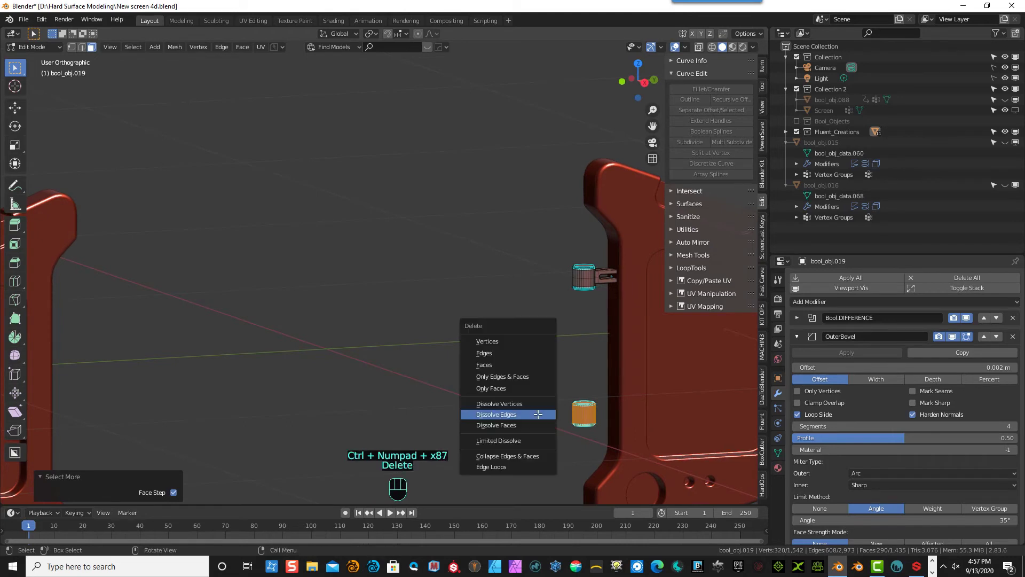
left_click(526, 362)
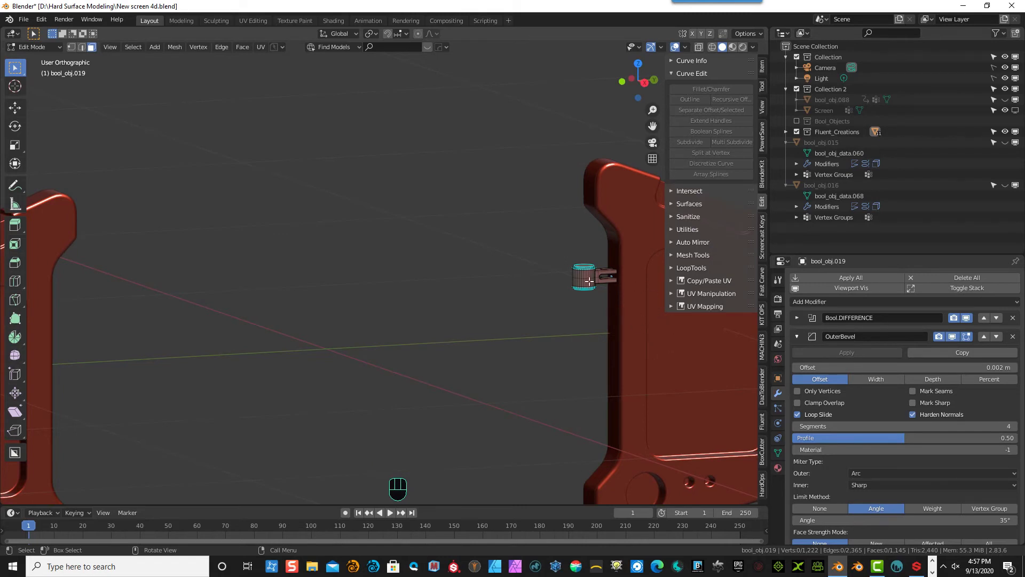
scroll(660, 279, "up", 4)
scroll(546, 260, "down", 4)
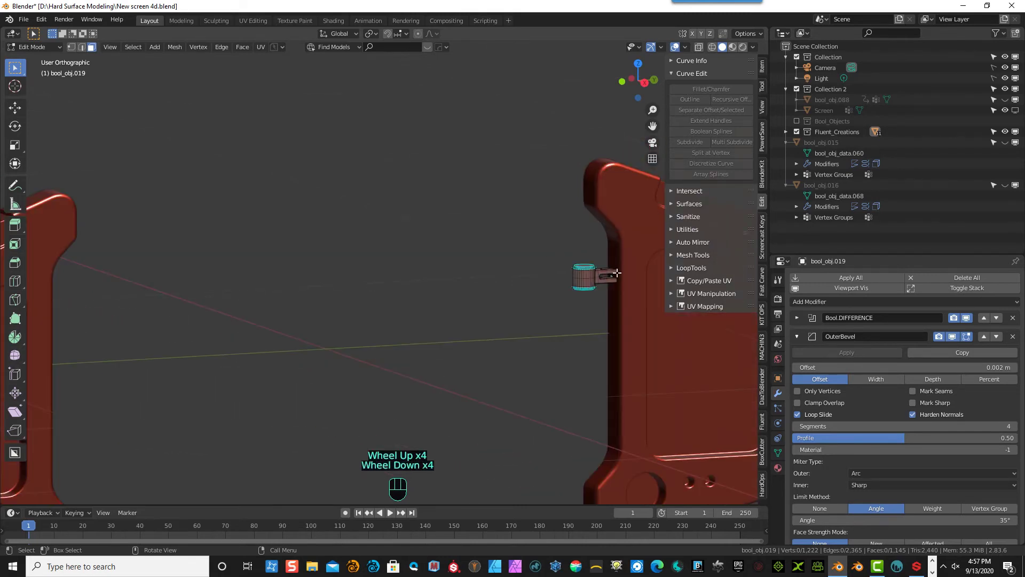
left_click(33, 47)
left_click(37, 60)
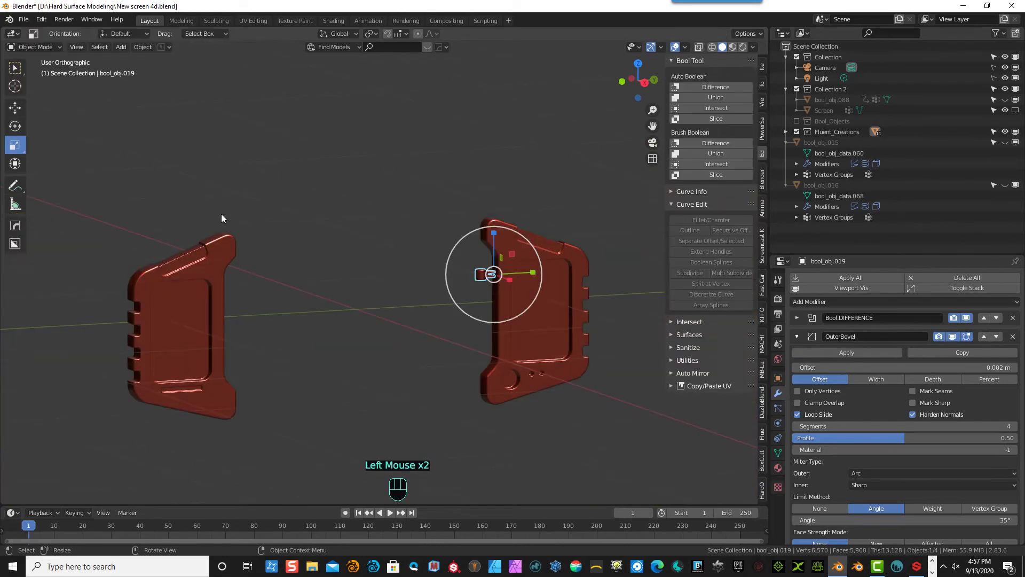
- Reveal the hidden faces of the side frames object, bool_obj.001, and separate the revealed frame by selection into its own object
left_click(216, 252)
left_click_drag(38, 47, 42, 73)
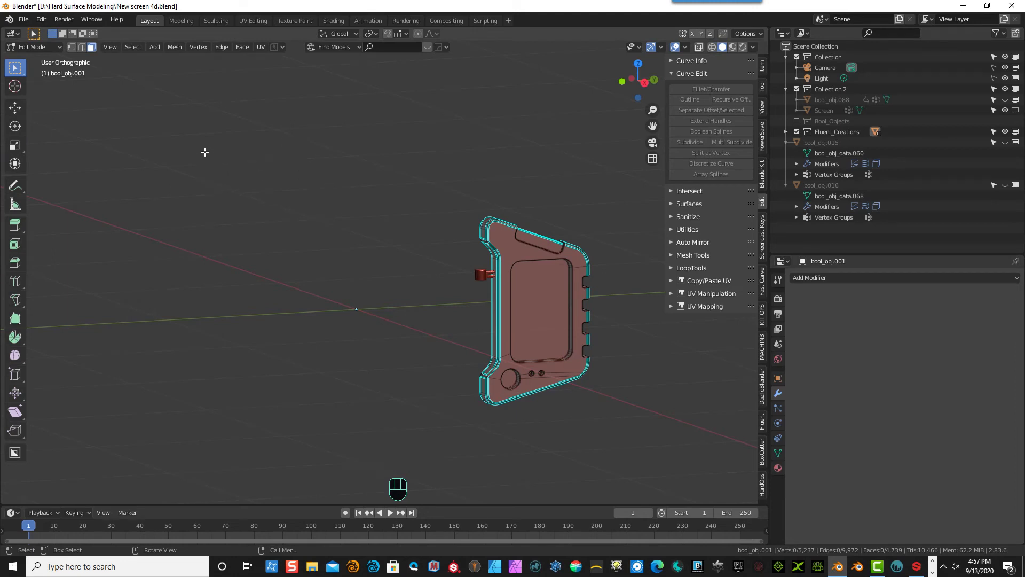
key("alt")
key("alt+h")
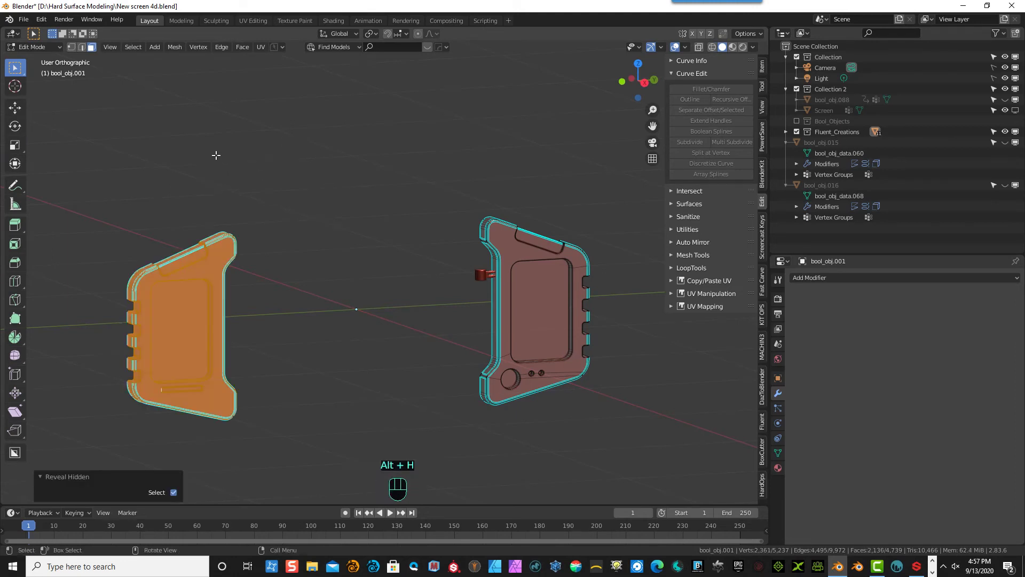
left_click(175, 47)
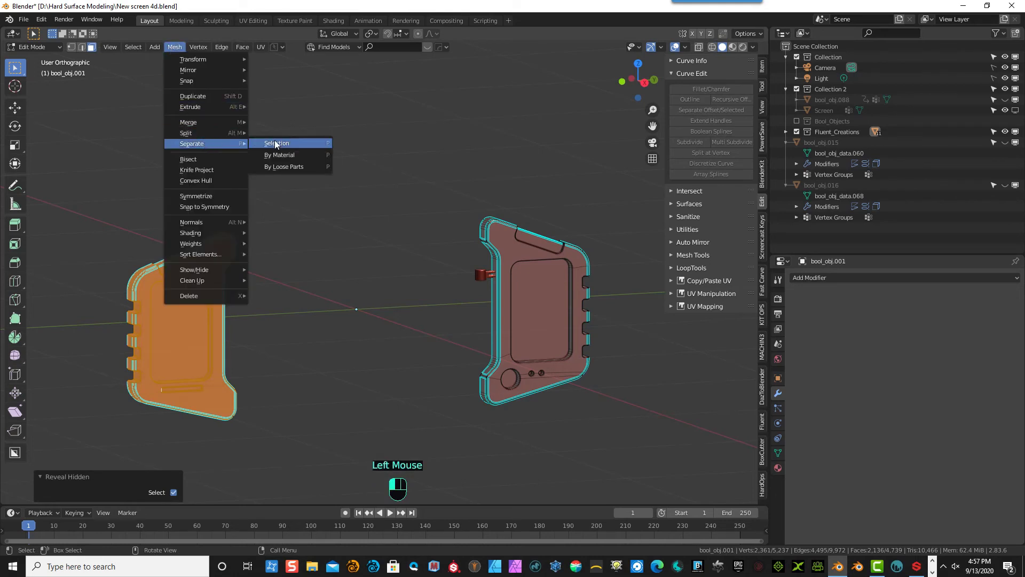
left_click(276, 143)
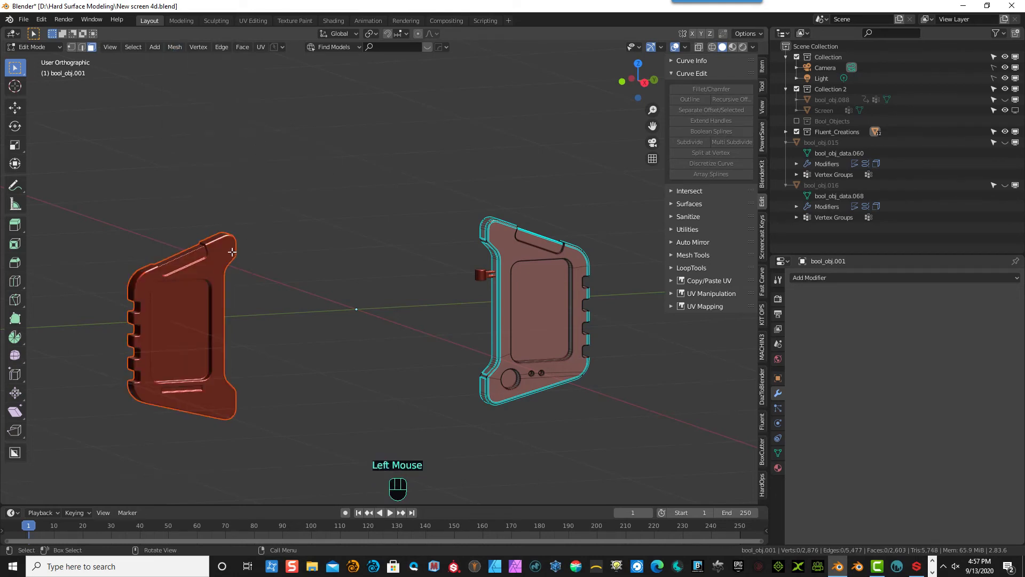
- Return to Object Mode and hide the separated frame farther from the hinge
left_click(27, 47)
left_click(35, 59)
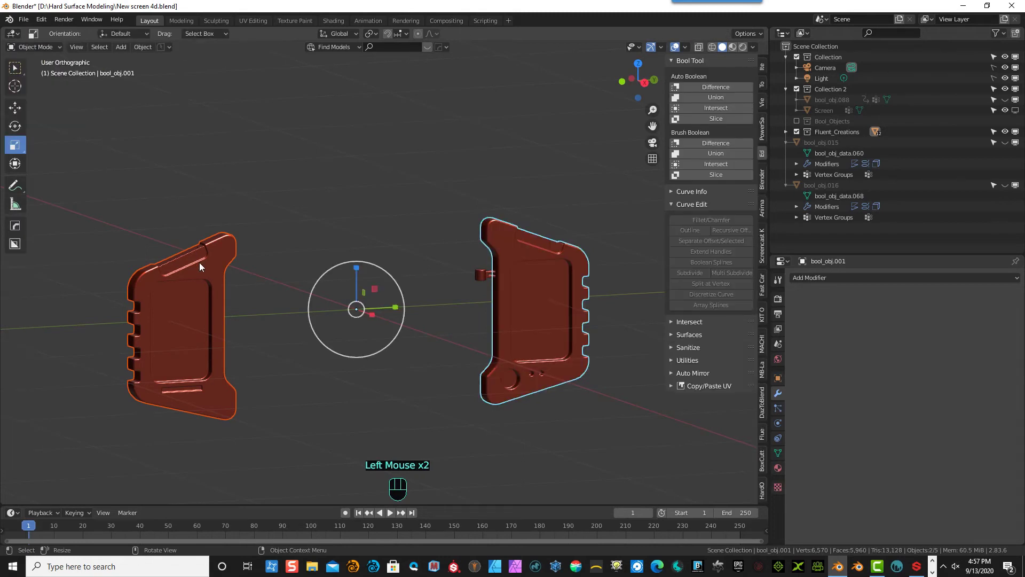
left_click(217, 272)
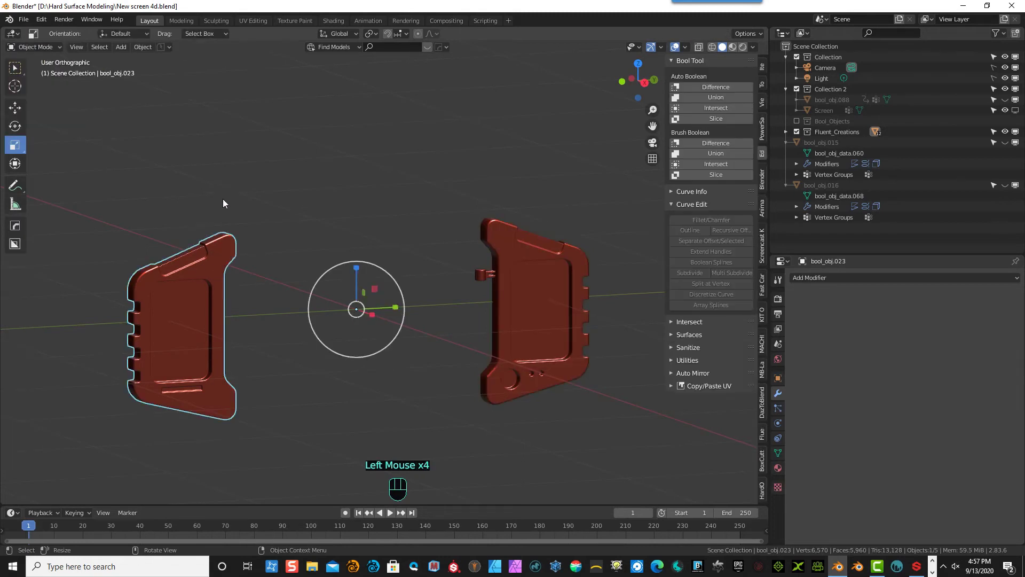
key("h")
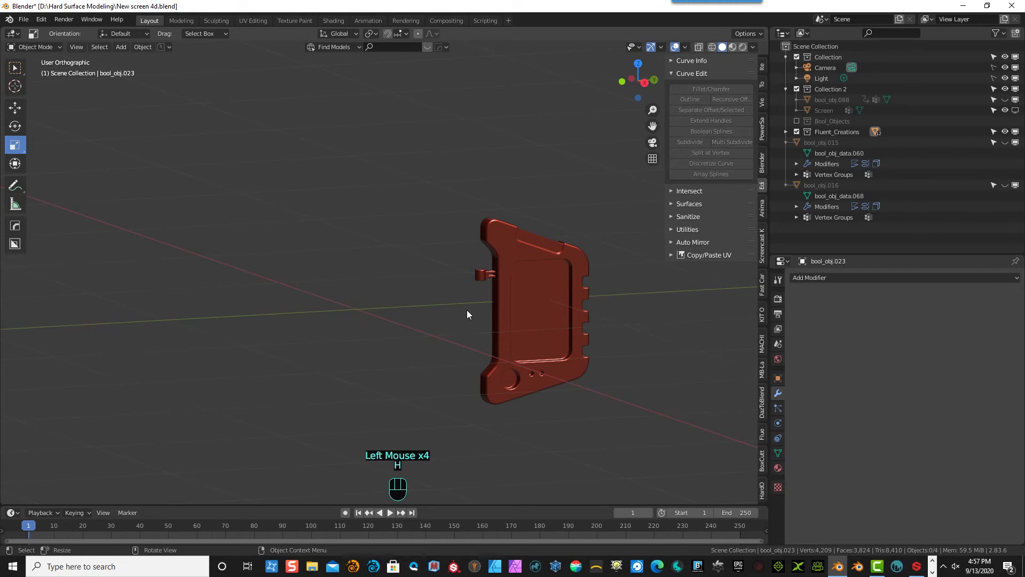
- Show the hinge barrel close up in front orthographic view and select the side frame behind it
key("KP_3")
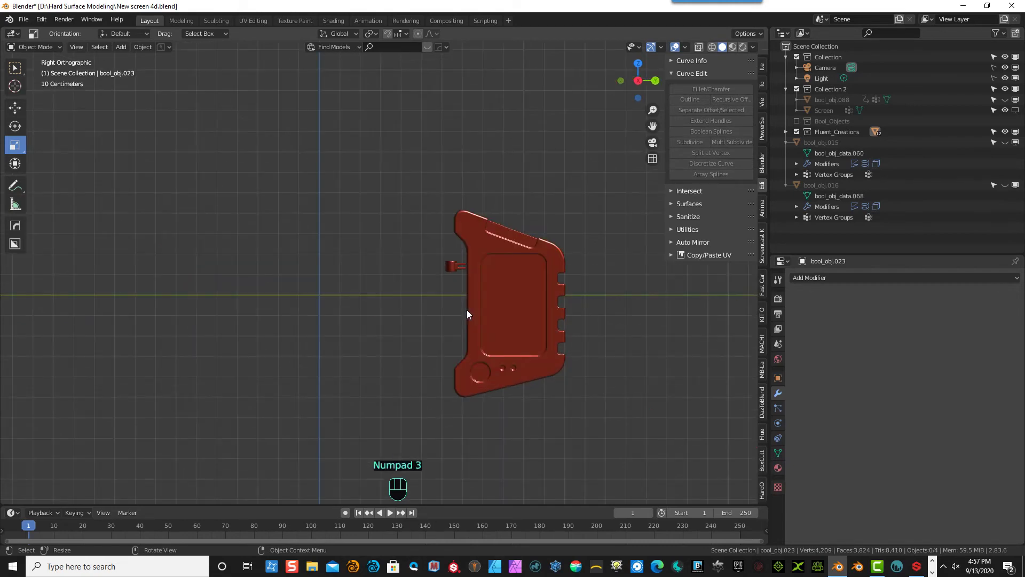
key("KP_1")
scroll(616, 245, "up", 6)
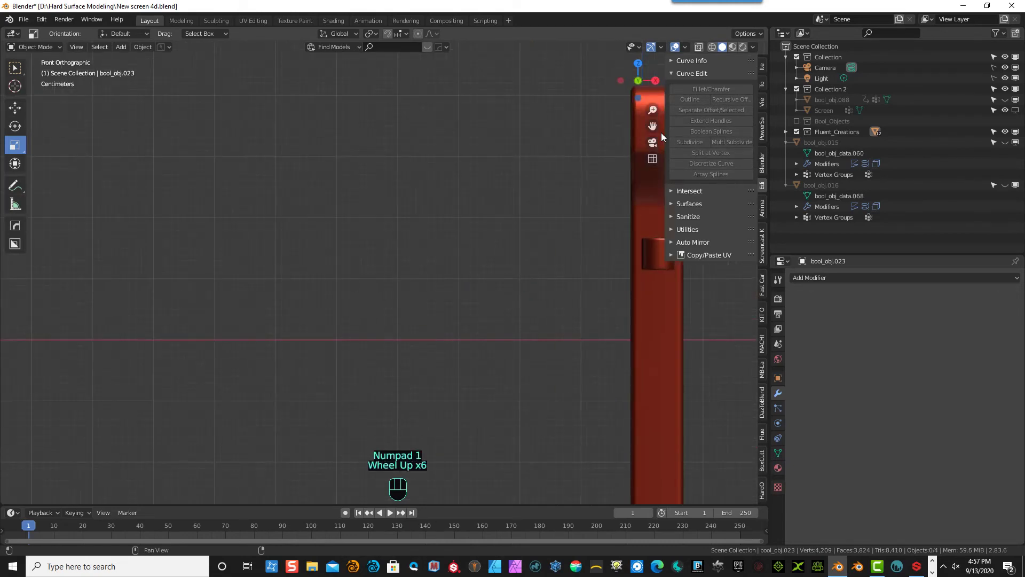
left_click_drag(653, 126, 470, 107)
scroll(624, 240, "up", 4)
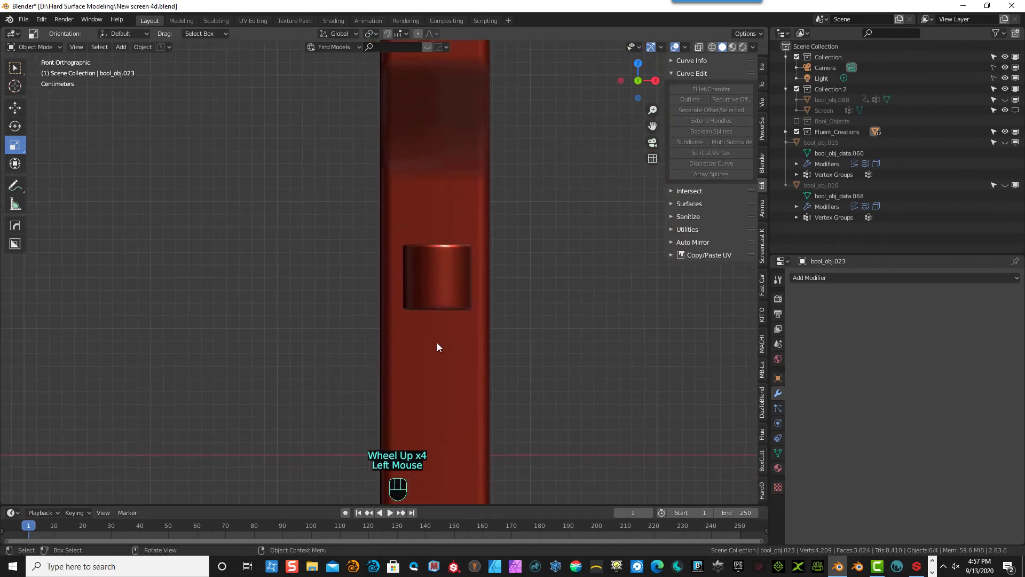
left_click(437, 380)
scroll(460, 276, "down", 1)
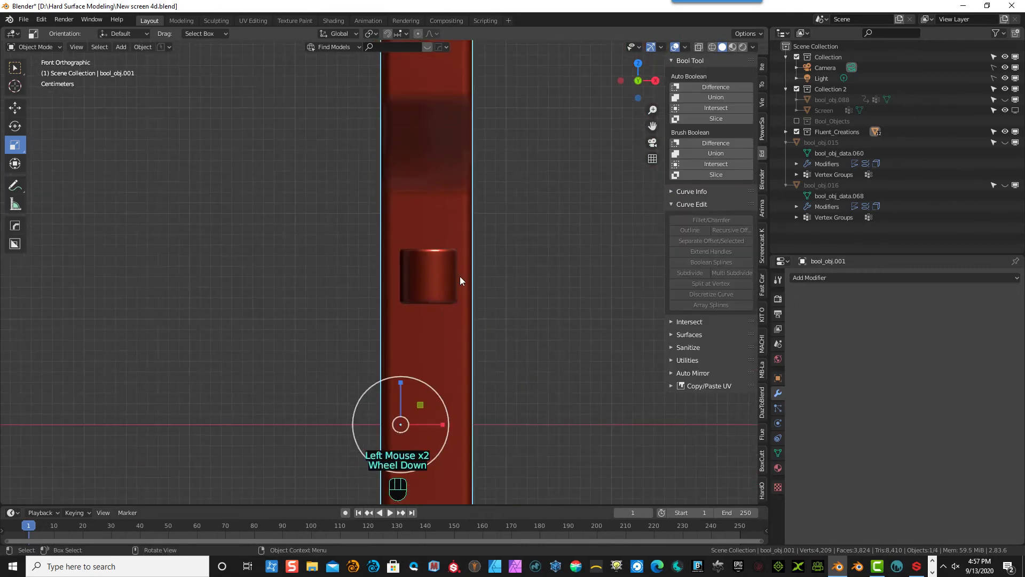
scroll(460, 277, "down", 3)
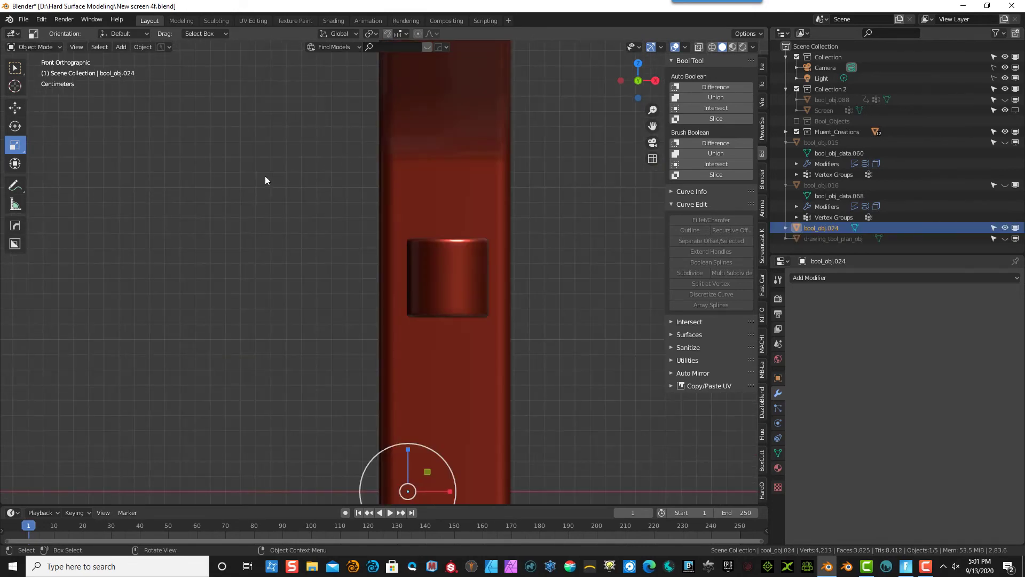
- Start a Fluent creation in Shape mode, set the grid resolution to 40, and scale the grid to cover the hinge barrel
key("f")
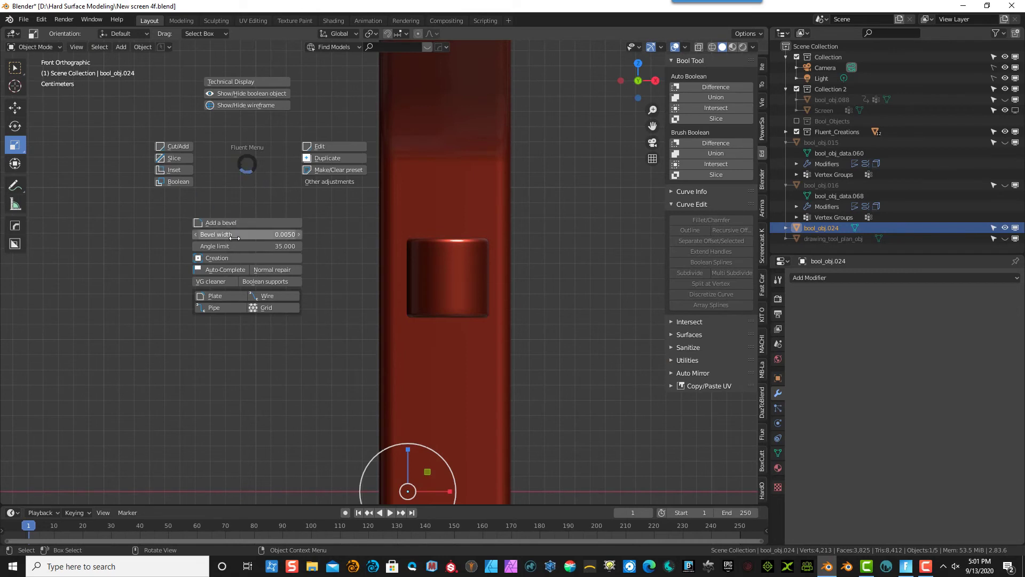
left_click(219, 259)
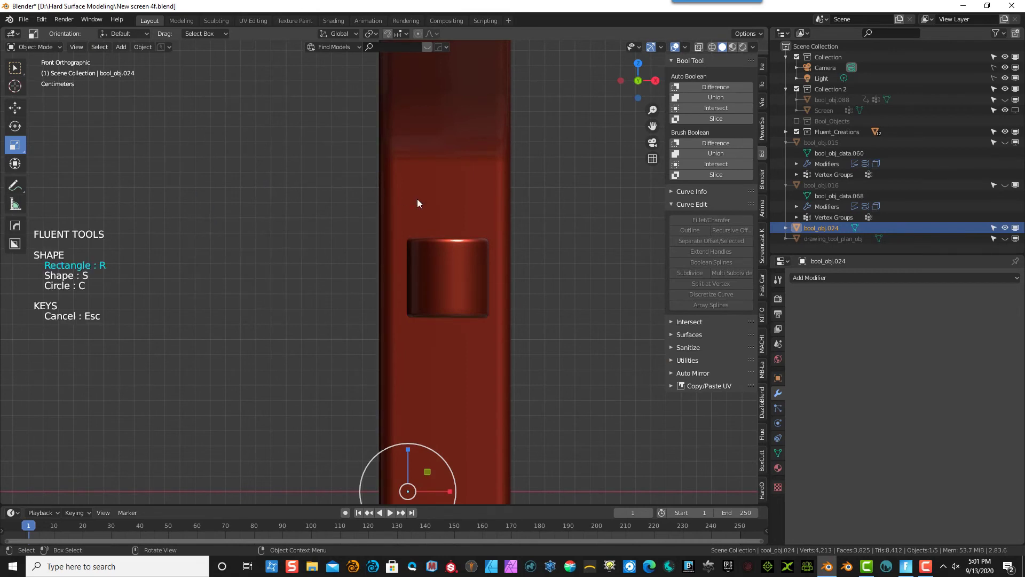
key("s")
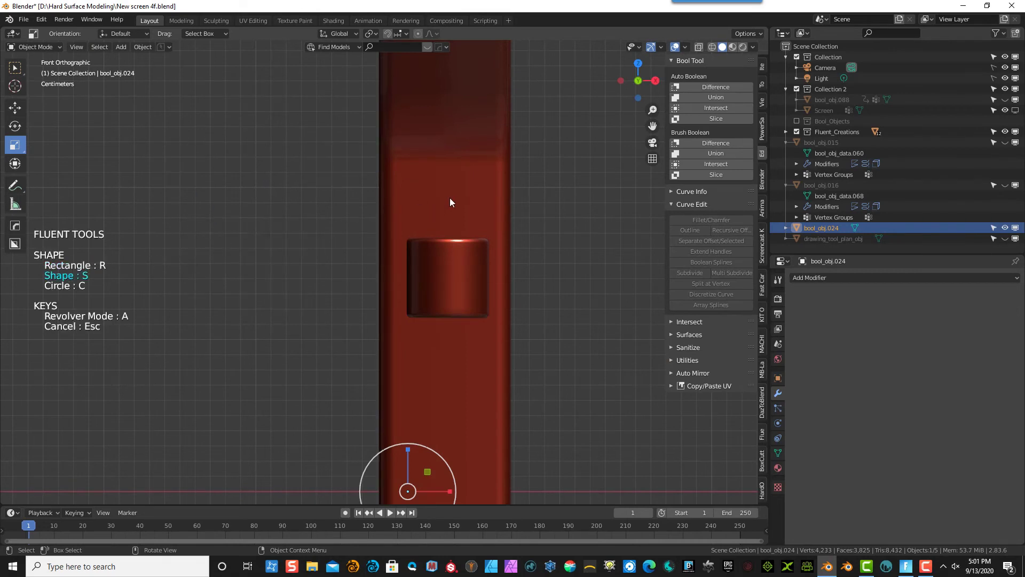
left_click(450, 202)
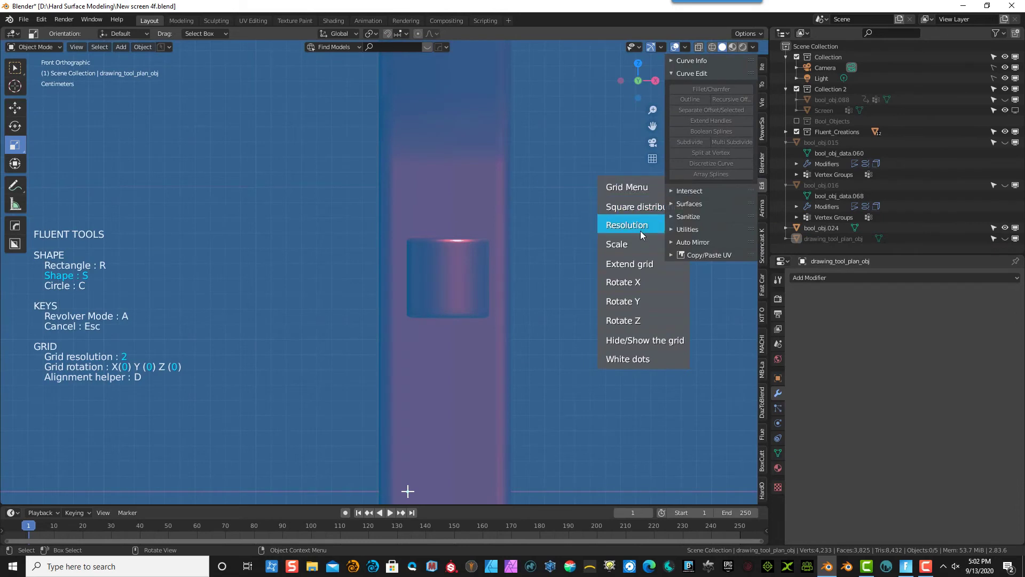
left_click_drag(602, 252, 588, 254)
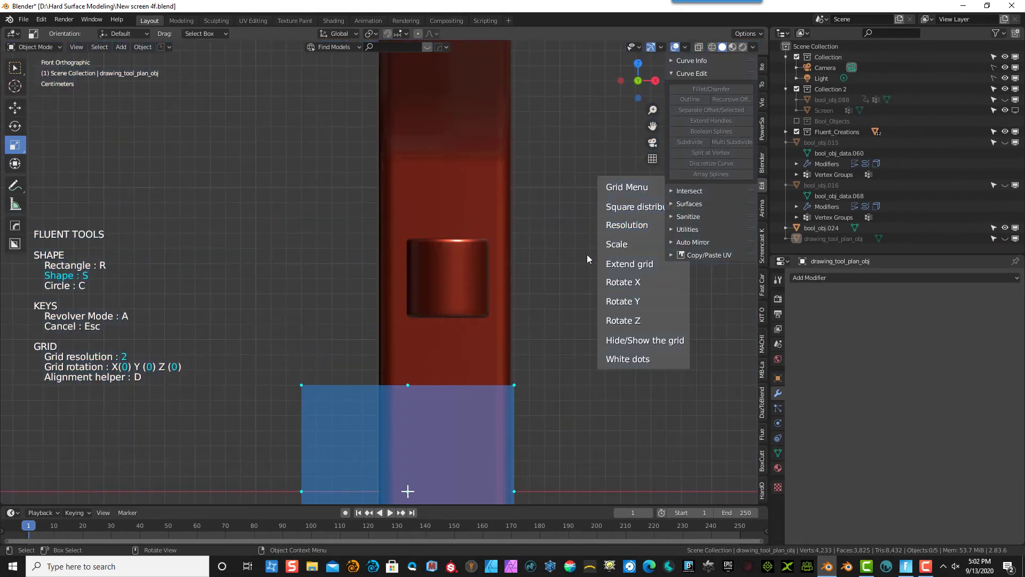
left_click(624, 229)
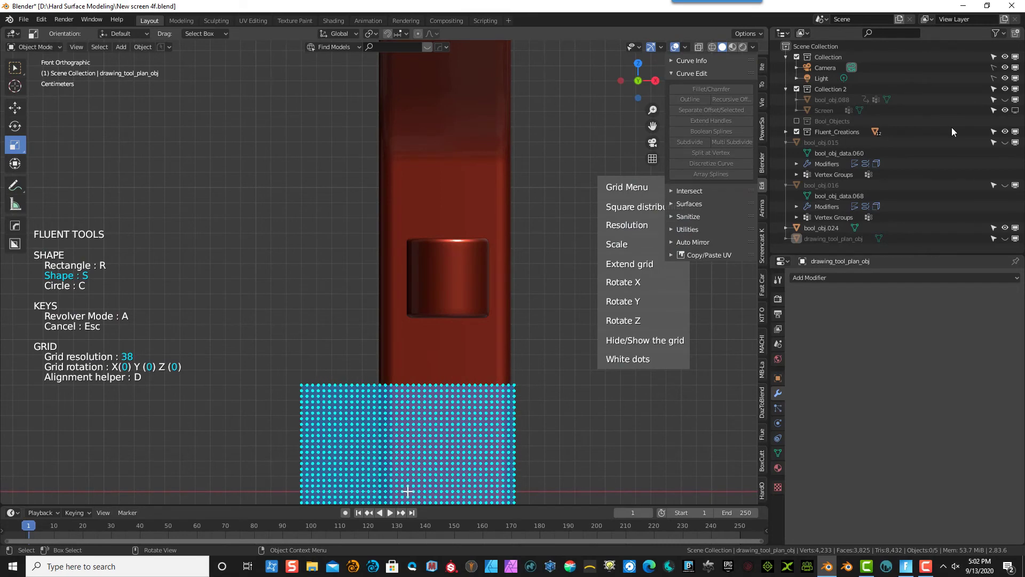
left_click_drag(623, 224, 769, 218)
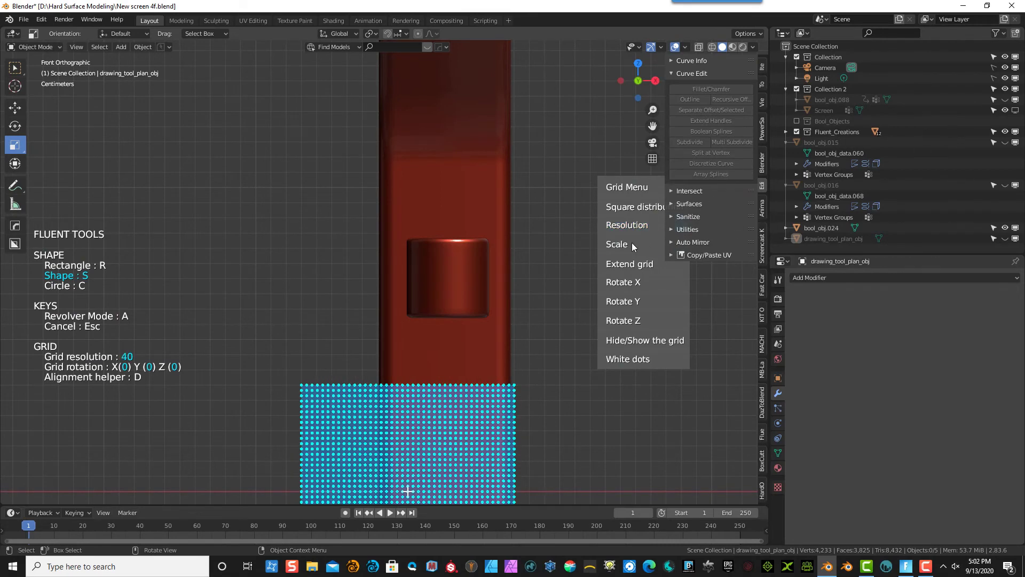
left_click(630, 246)
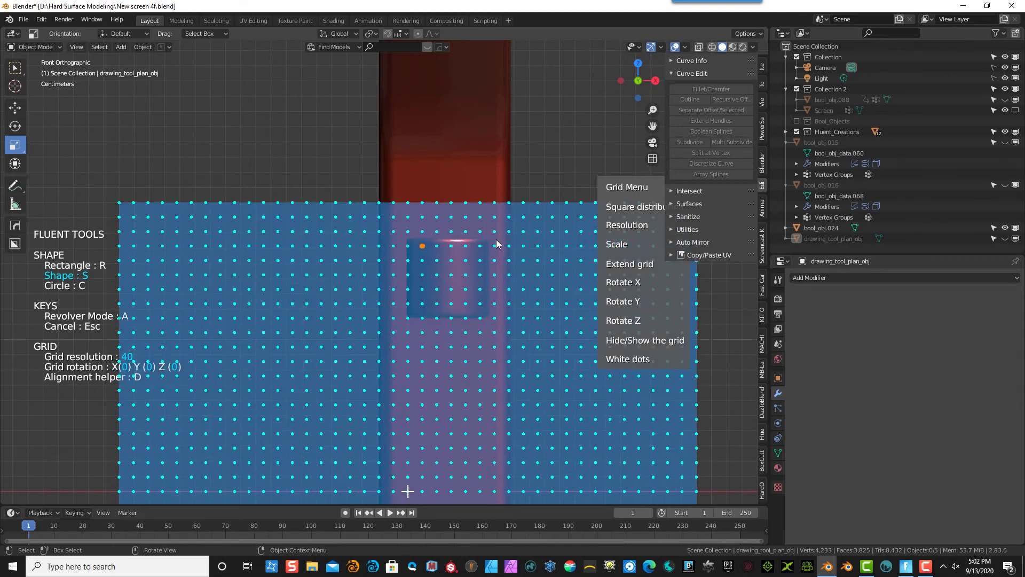
- Draw a rectangular outline with four chamfered corners around the hinge barrel on the grid and validate the polygon
left_click(446, 218)
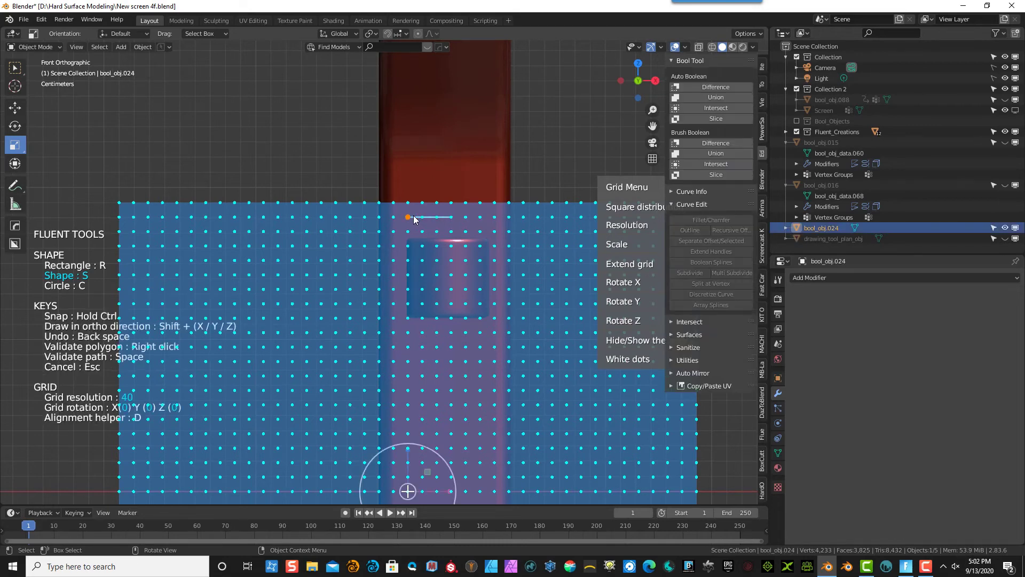
left_click(414, 219)
left_click(396, 233)
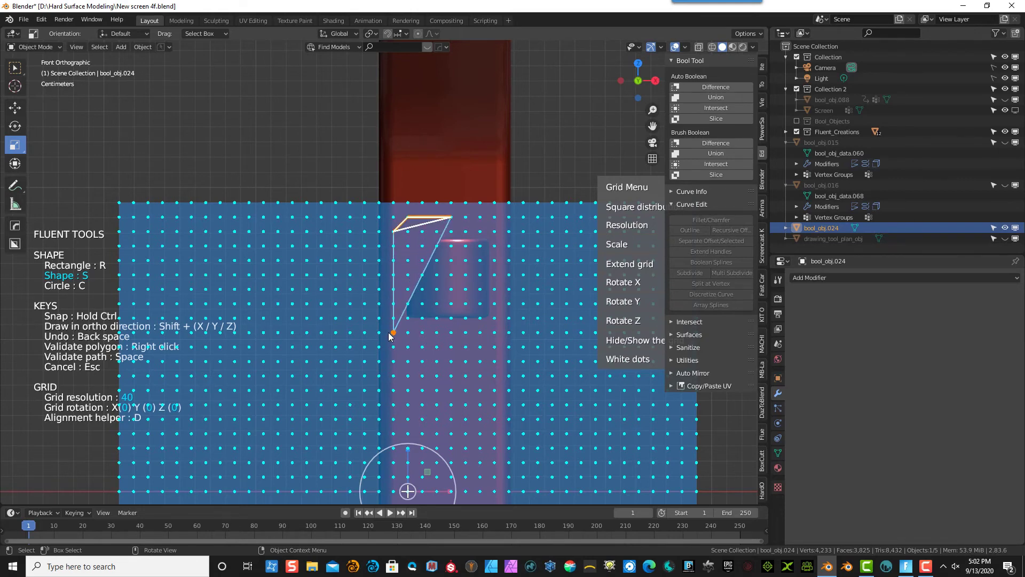
left_click(393, 333)
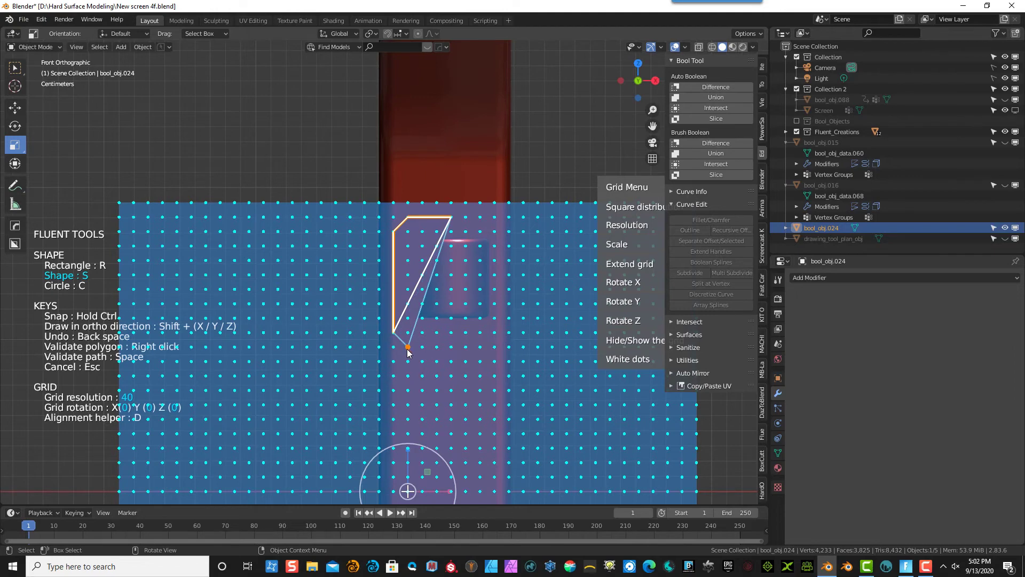
left_click(409, 348)
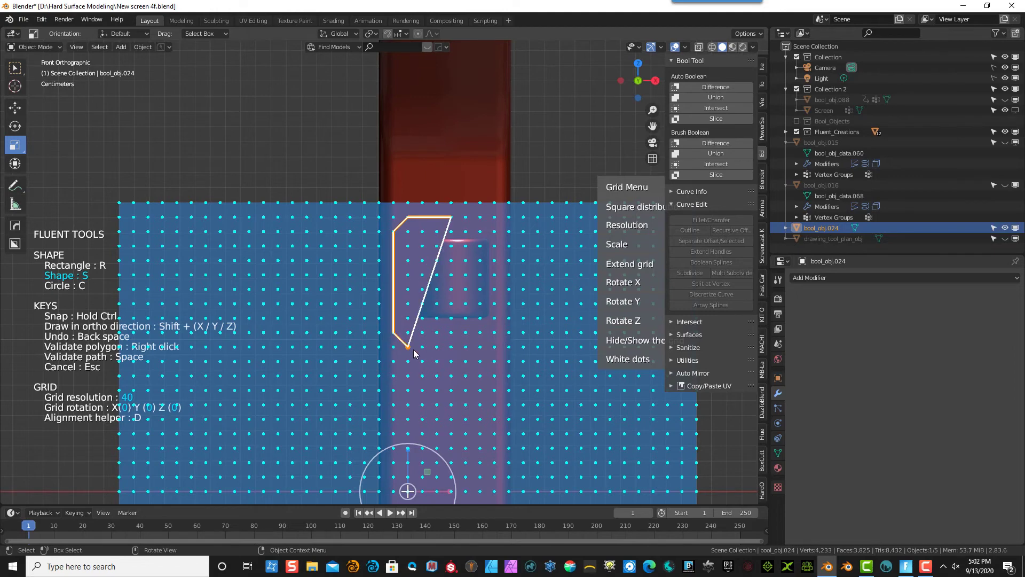
left_click(457, 354)
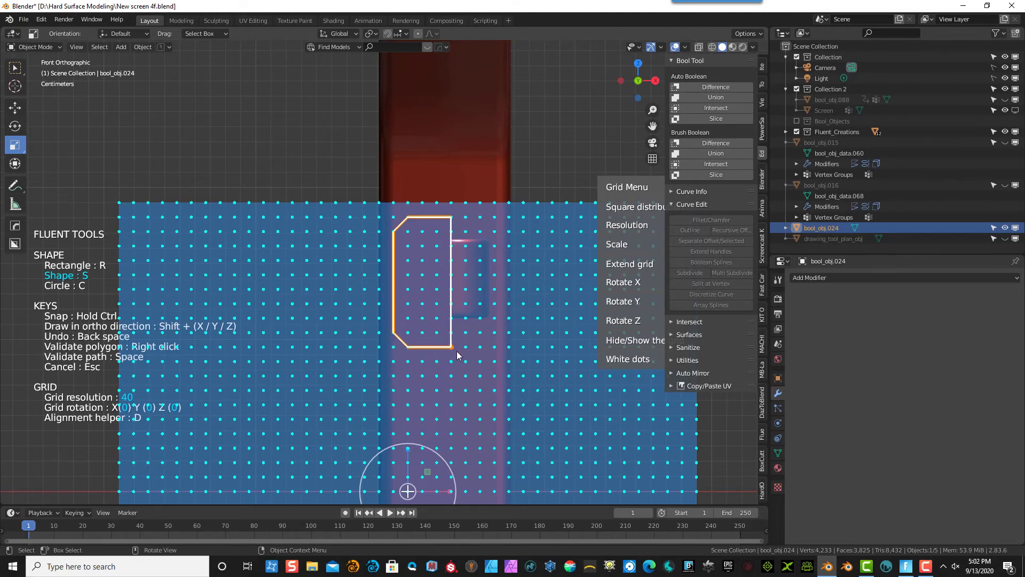
left_click(487, 356)
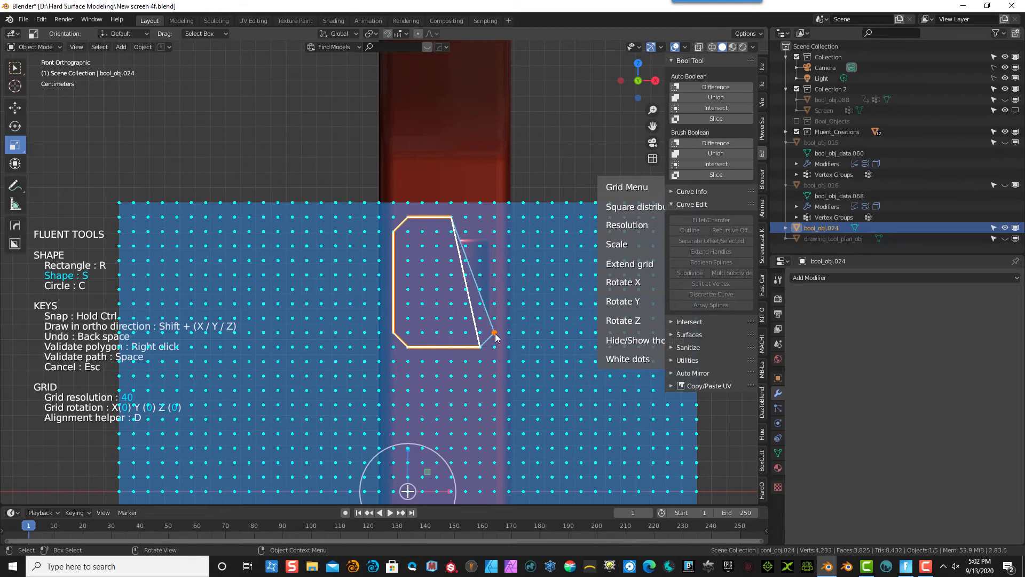
left_click(495, 335)
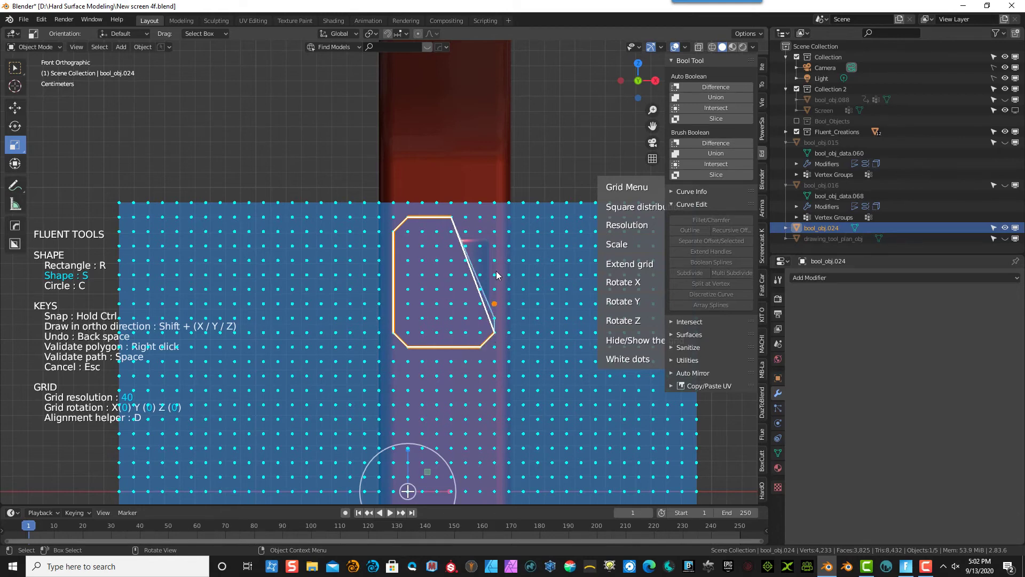
left_click(494, 234)
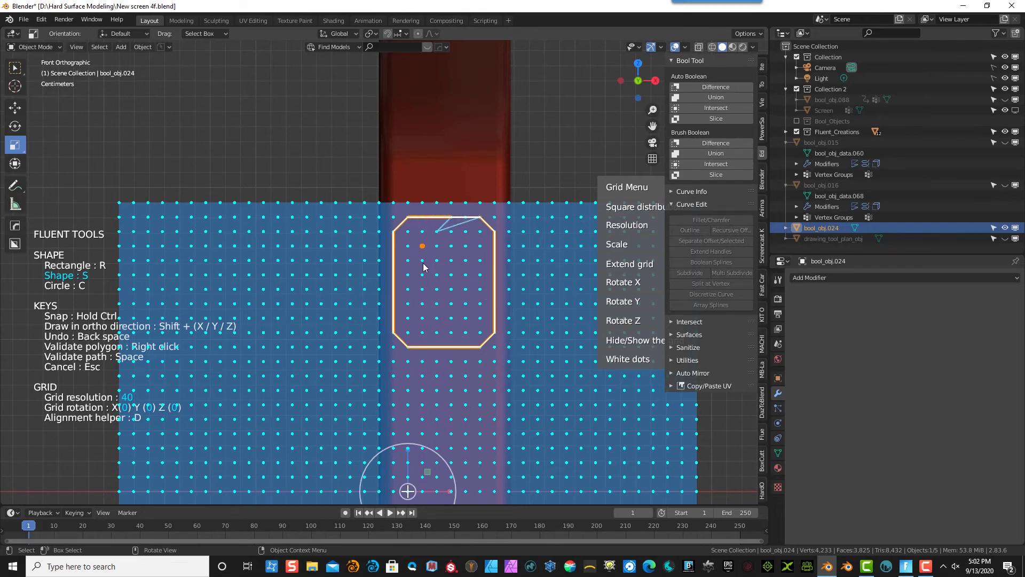
right_click(469, 270)
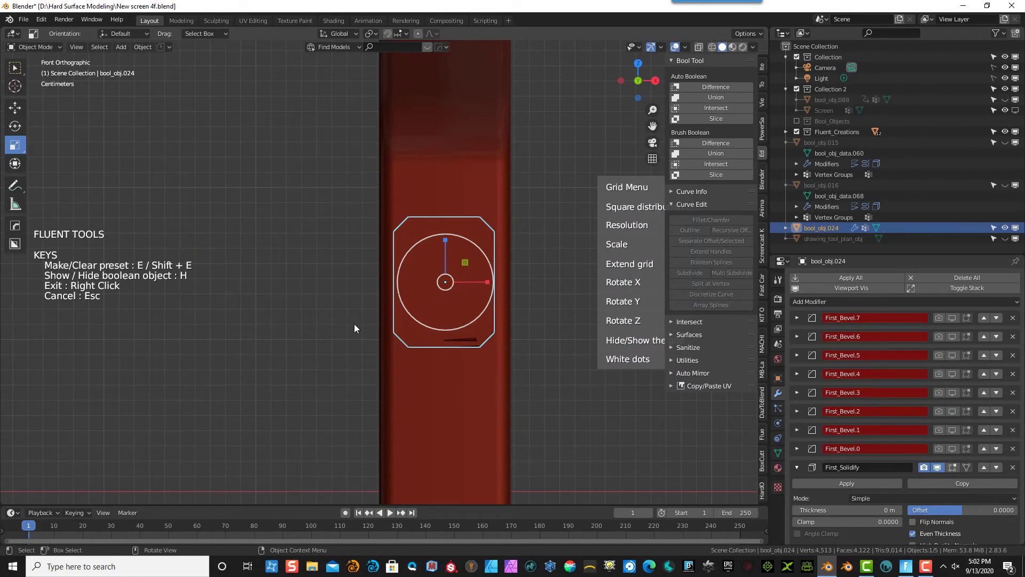
- Solidify the chamfered outline into a plate with a thickness of about 0.027 m
middle_click_drag(354, 323, 403, 321)
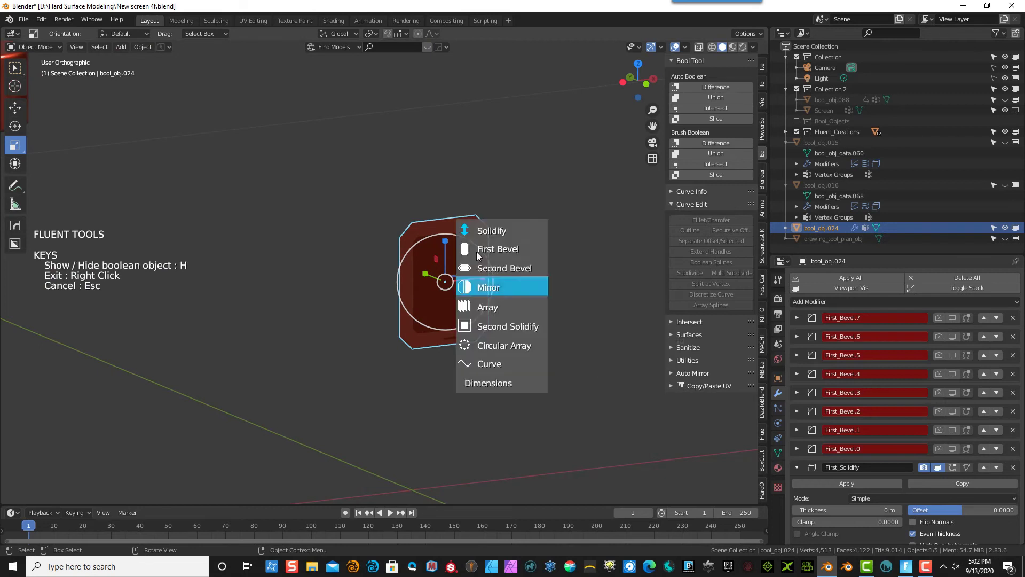
left_click(492, 229)
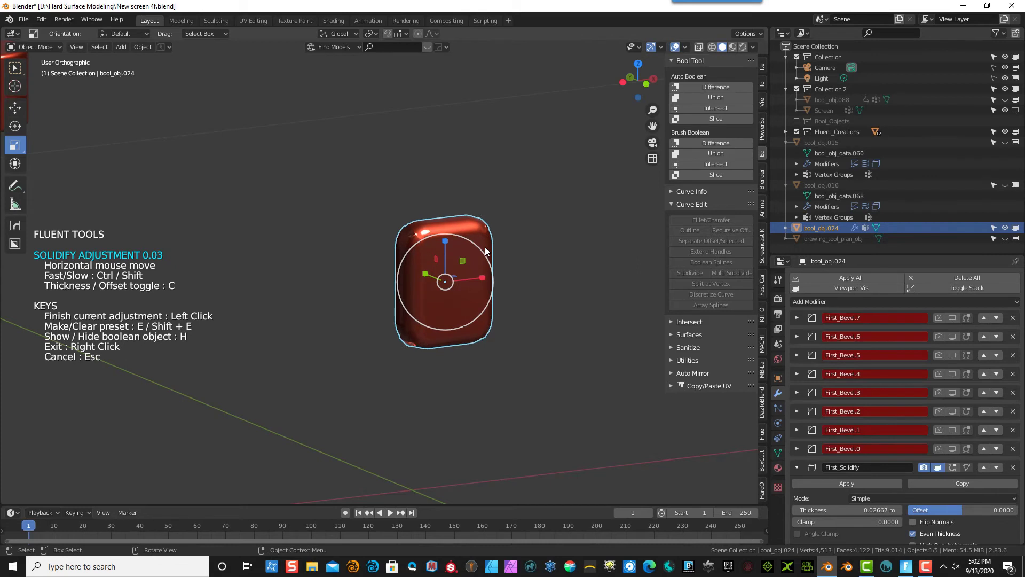
left_click(485, 247)
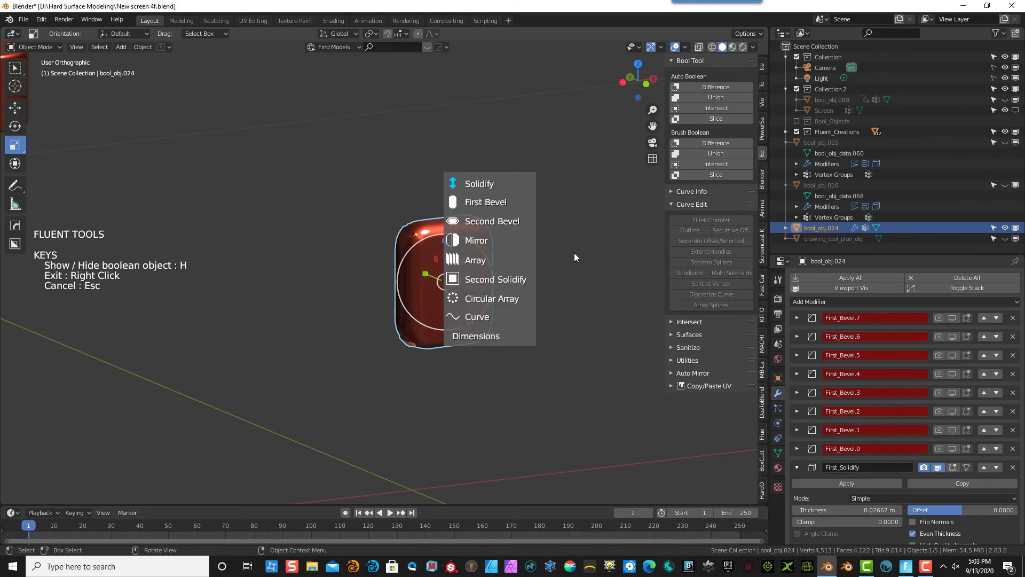
mouse_move(502, 267)
middle_mouse_down()
mouse_move(389, 242)
mouse_move(321, 251)
mouse_move(332, 224)
mouse_move(396, 268)
mouse_move(507, 272)
mouse_move(484, 272)
mouse_move(487, 264)
middle_mouse_up()
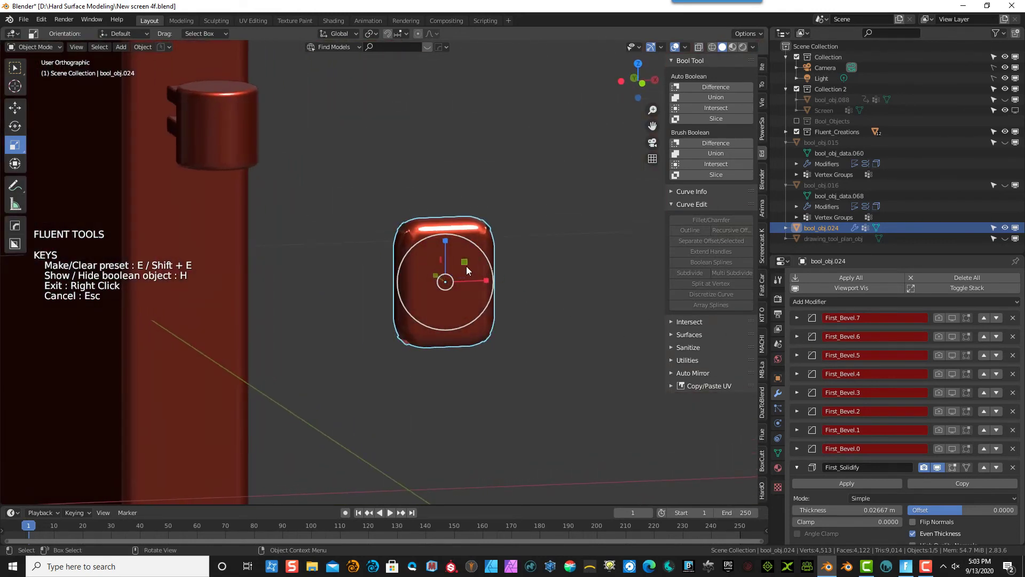
scroll(822, 434, "down", 5)
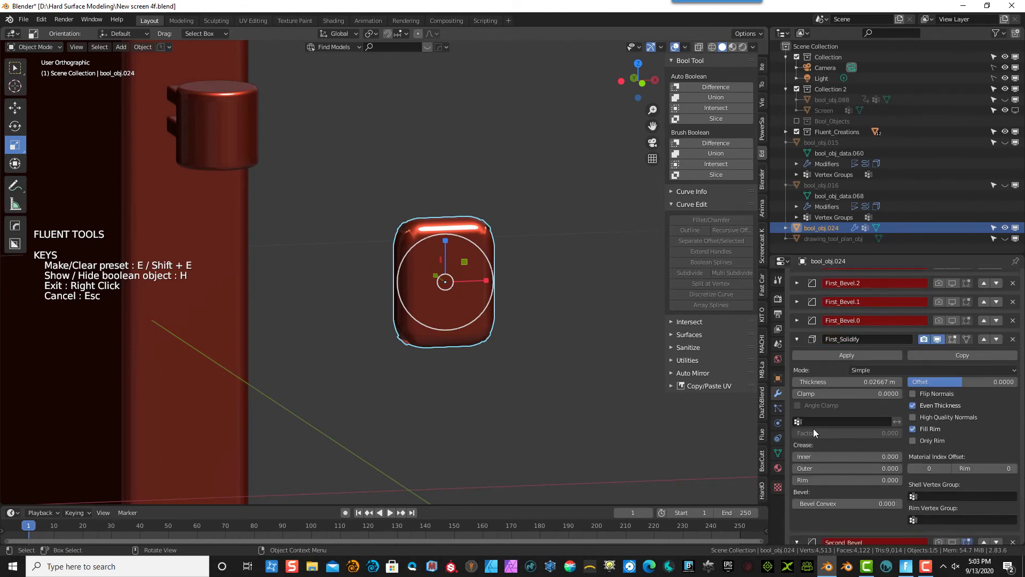
- Finish the Fluent adjustments, reselect the plate in solid shading, and bake its modifiers with the HardOps Smart Apply operation
key("shift+z")
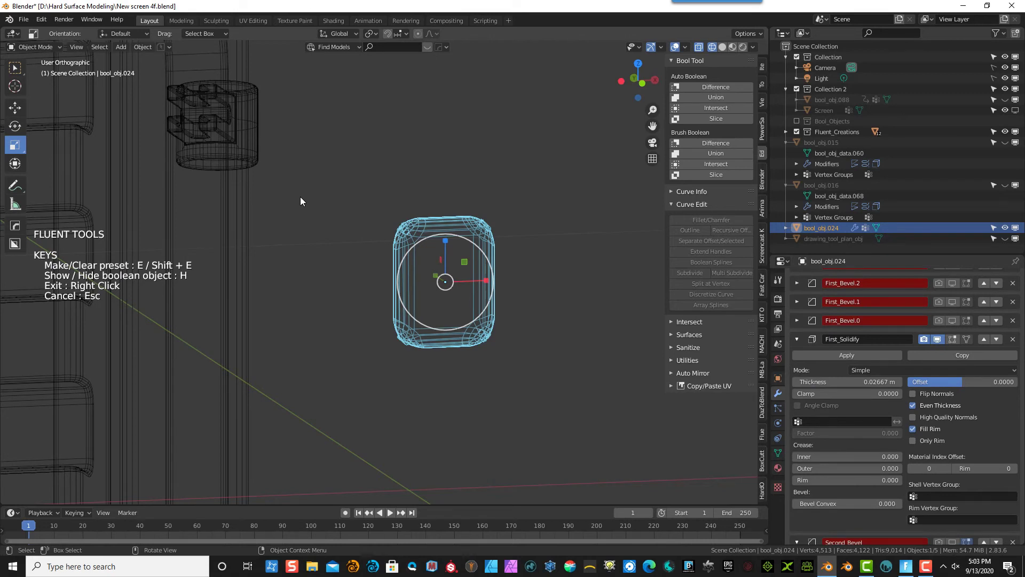
right_click(300, 197)
left_click(322, 201)
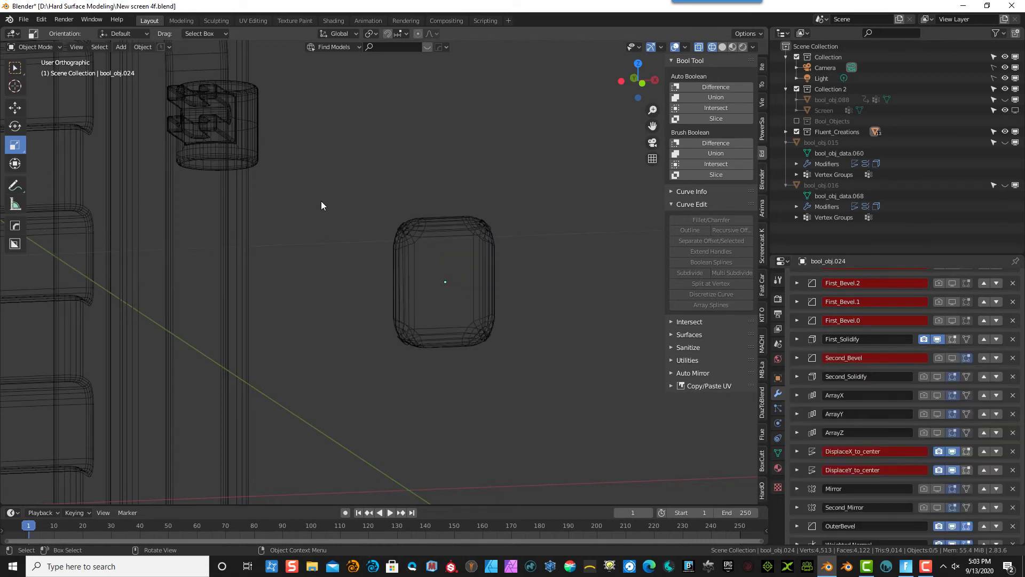
left_click(401, 230)
left_click(723, 47)
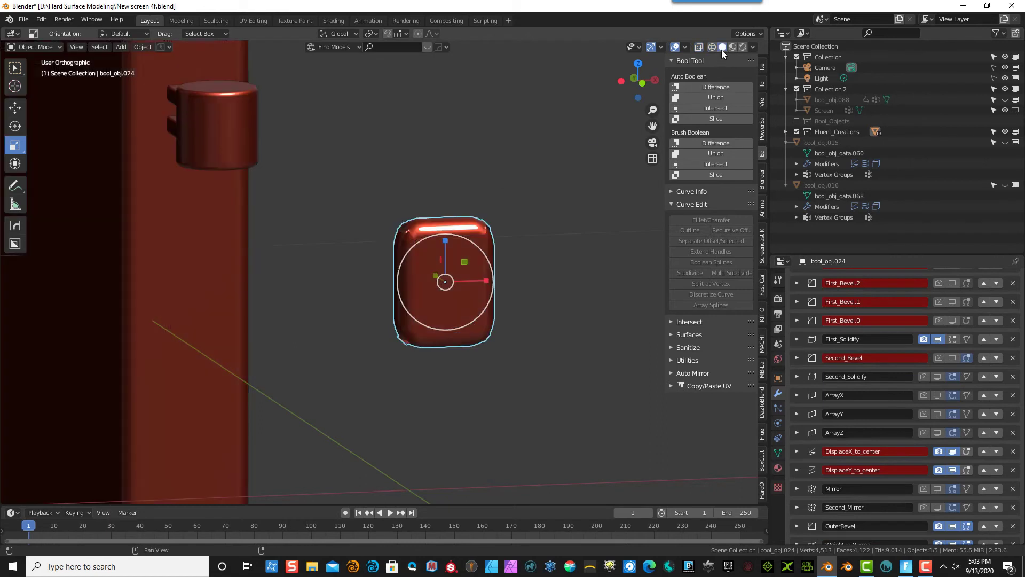
key("q")
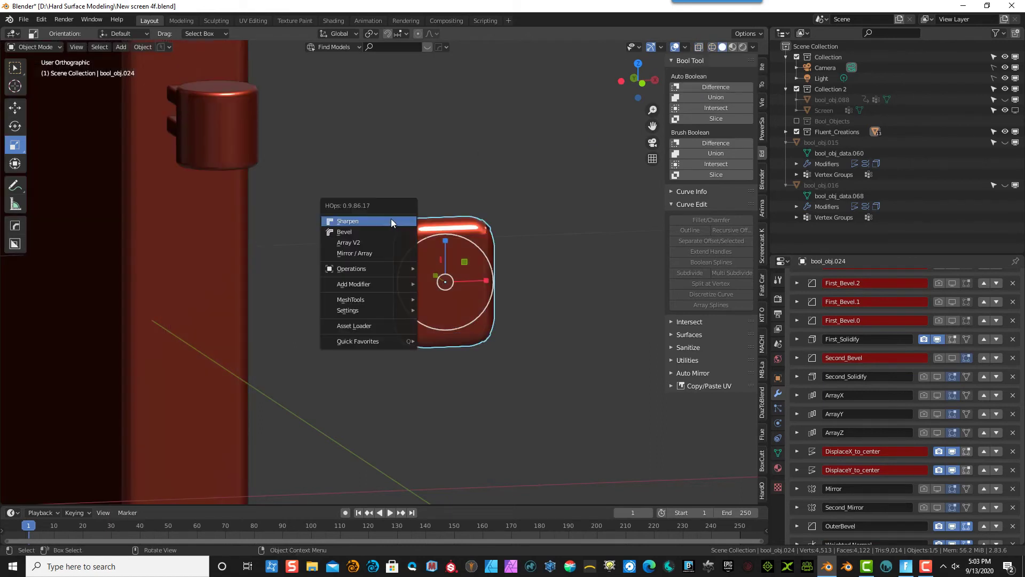
mouse_move(347, 267)
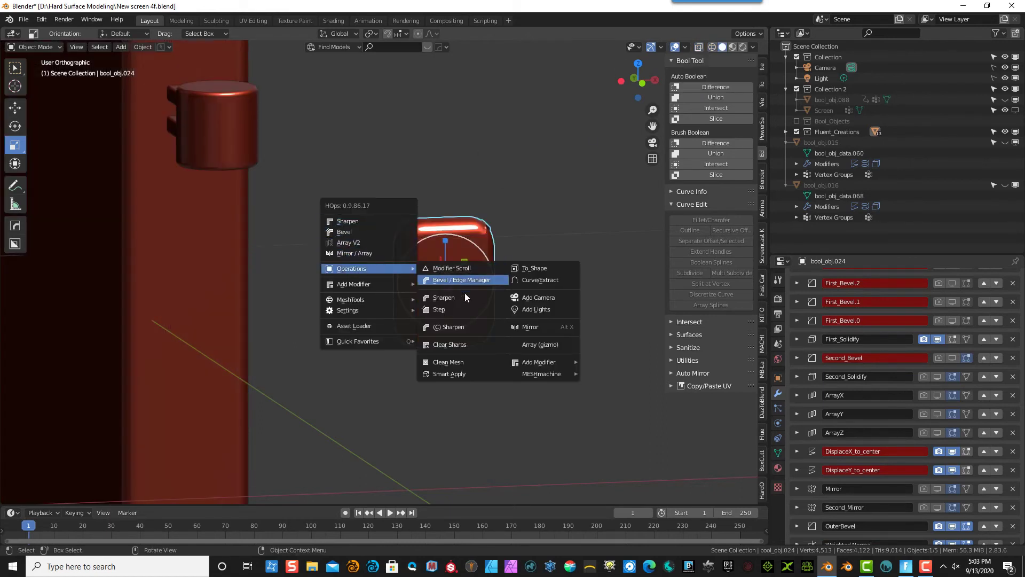
left_click(449, 375)
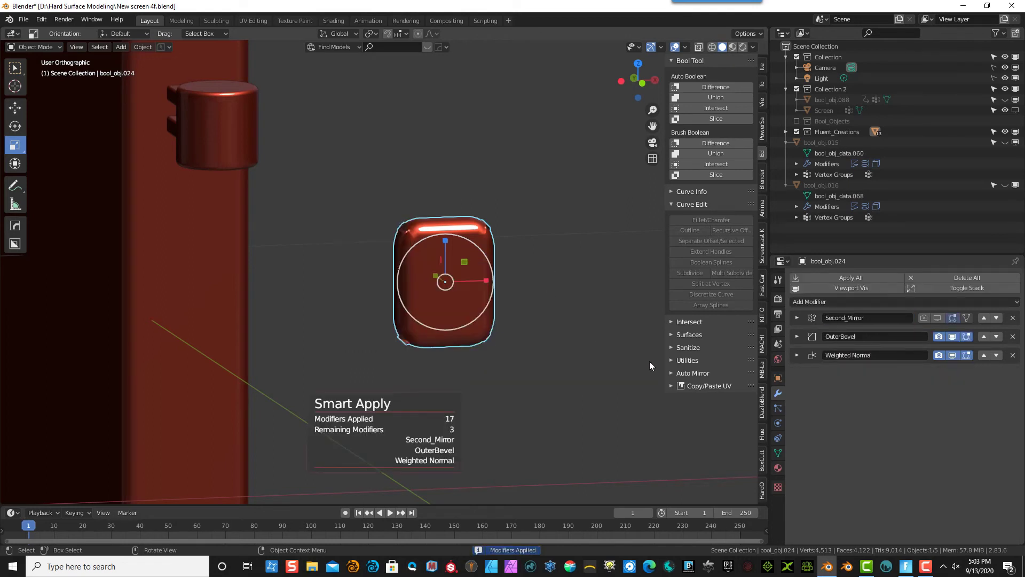
- Set the offset of the plate's OuterBevel modifier to 0.001 m
left_click(797, 337)
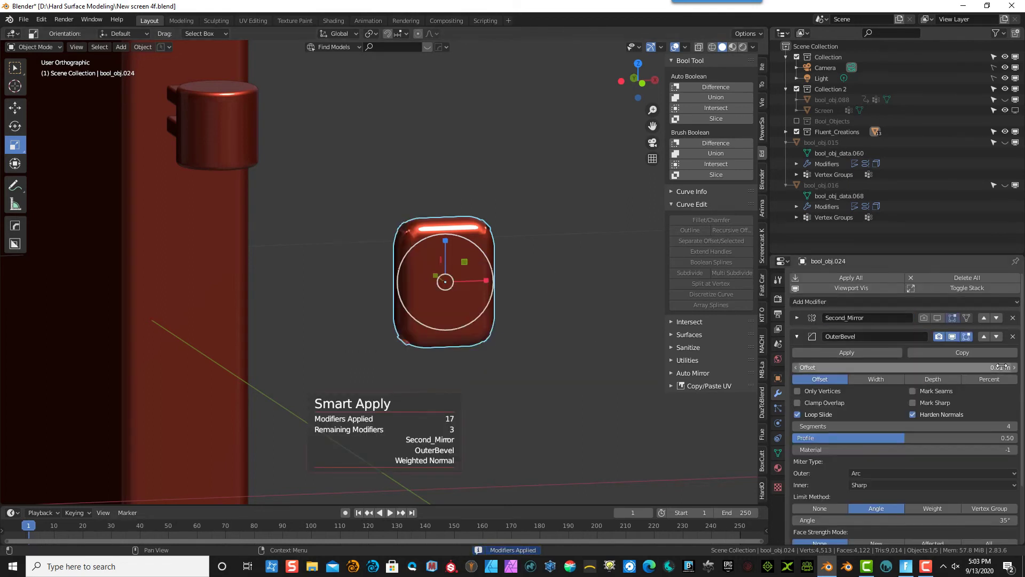
left_click(825, 368)
left_click_drag(809, 367, 805, 367)
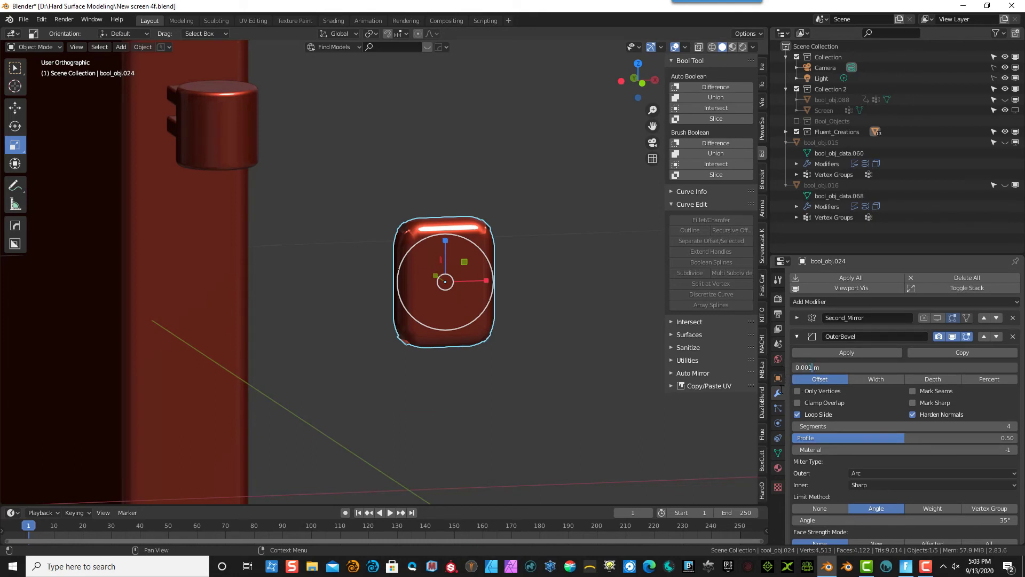
key("Return")
- Thin the plate by scaling it along the Y axis by a factor of about 0.313
middle_click_drag(575, 328, 654, 336)
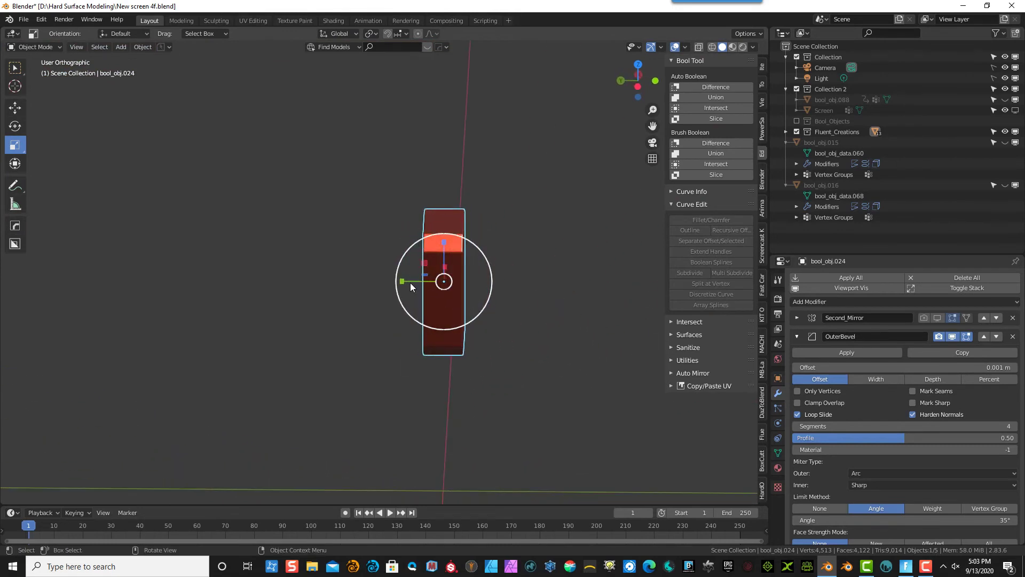
left_click_drag(407, 287, 410, 285)
key("ctrl+z")
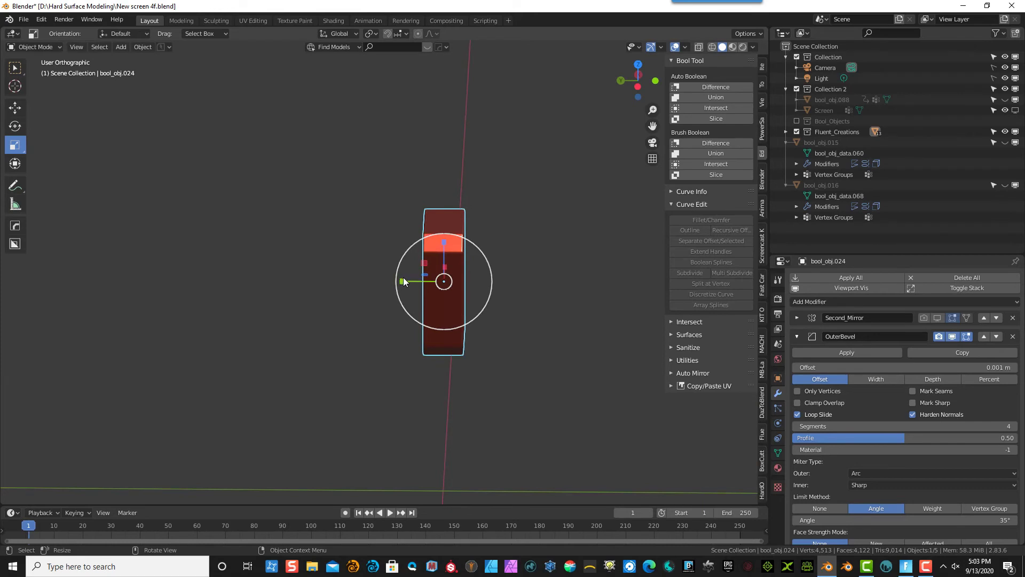
left_click_drag(403, 282, 432, 280)
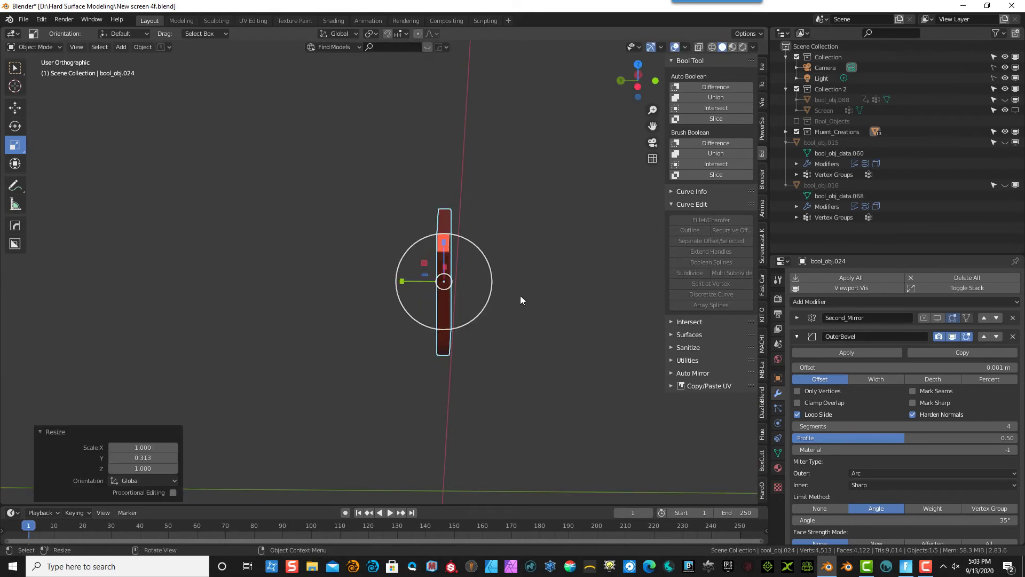
middle_click_drag(520, 296, 416, 278)
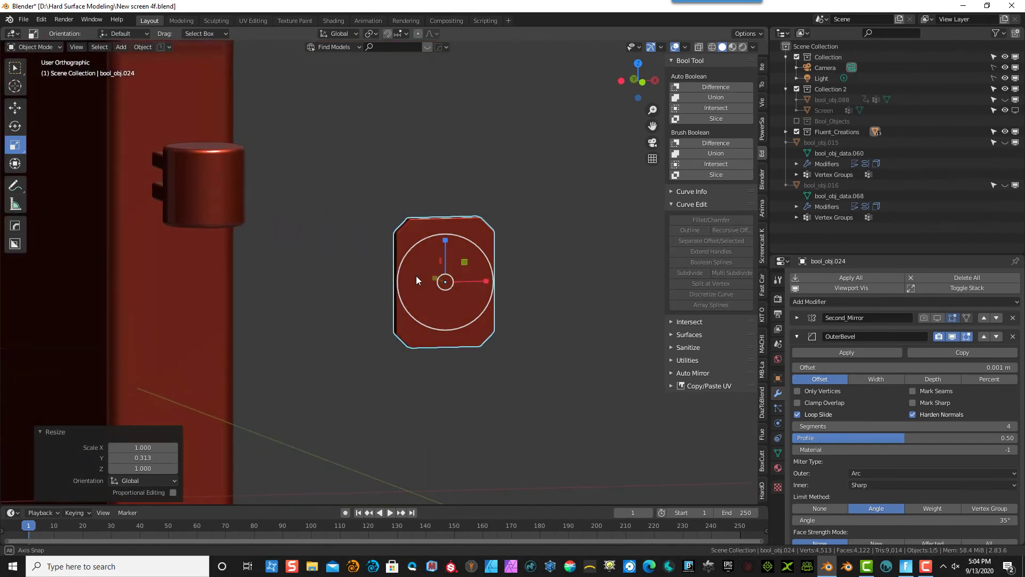
scroll(482, 289, "down", 1)
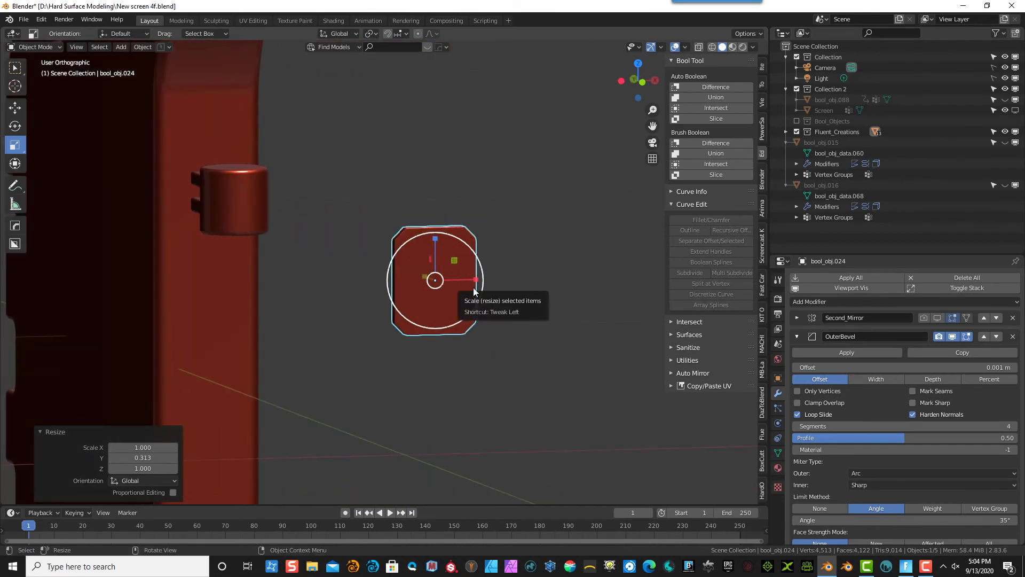
- Move the chamfered plate about 0.719 m along the Y axis so it meets the side frame behind the hinge arm
middle_click_drag(498, 297, 409, 300)
scroll(437, 334, "down", 5)
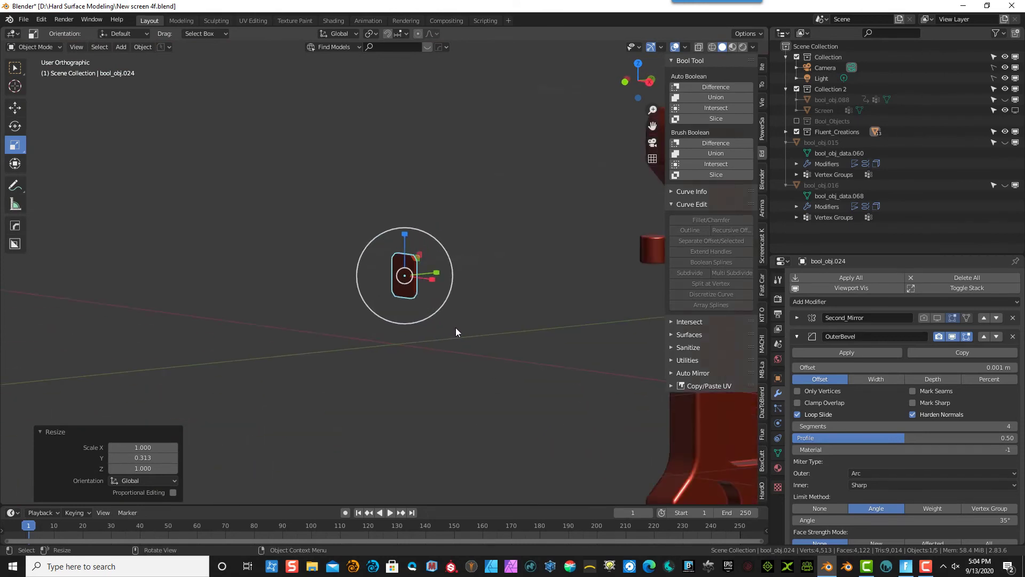
scroll(456, 329, "down", 2)
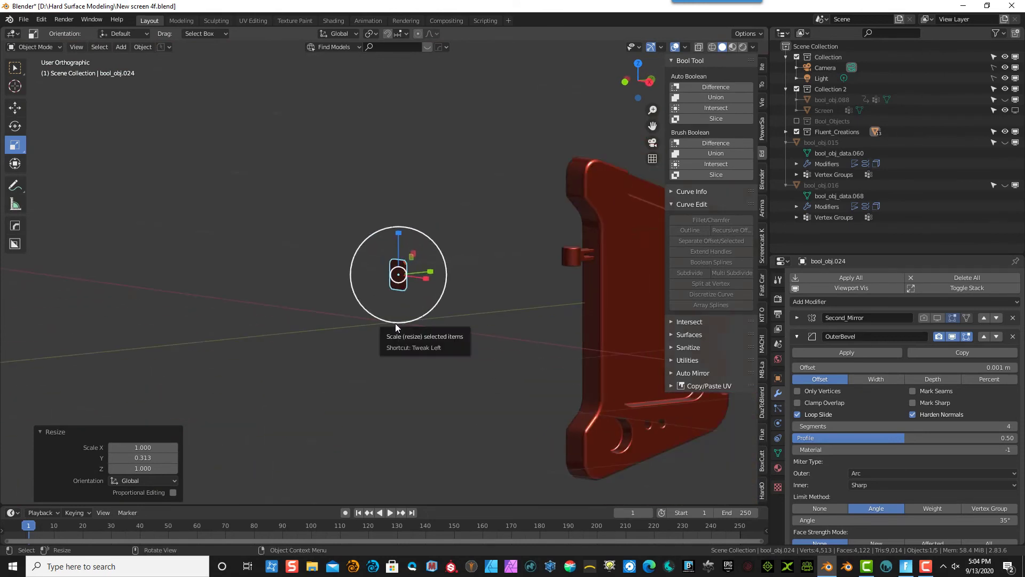
key("KP_1")
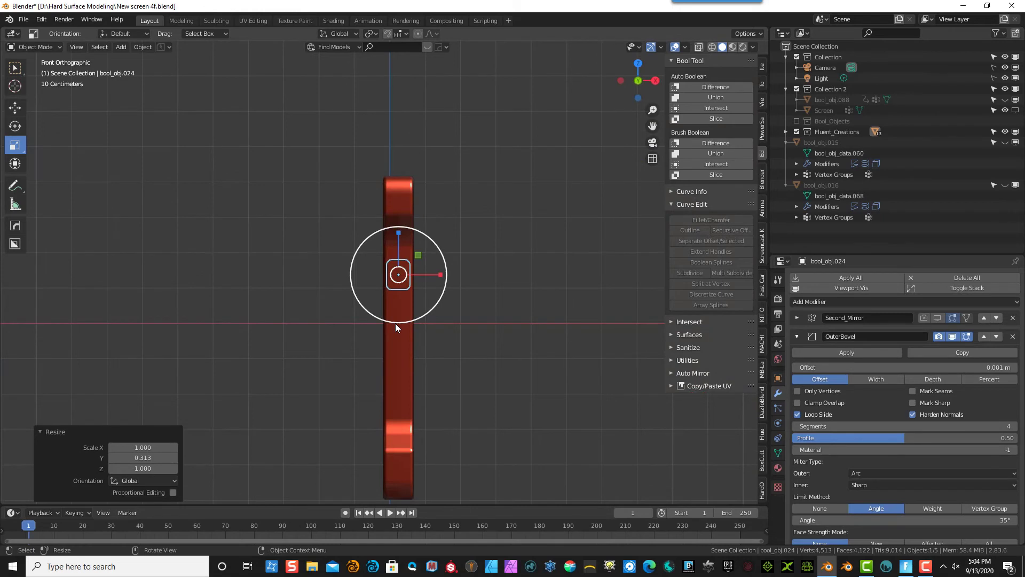
key("KP_3")
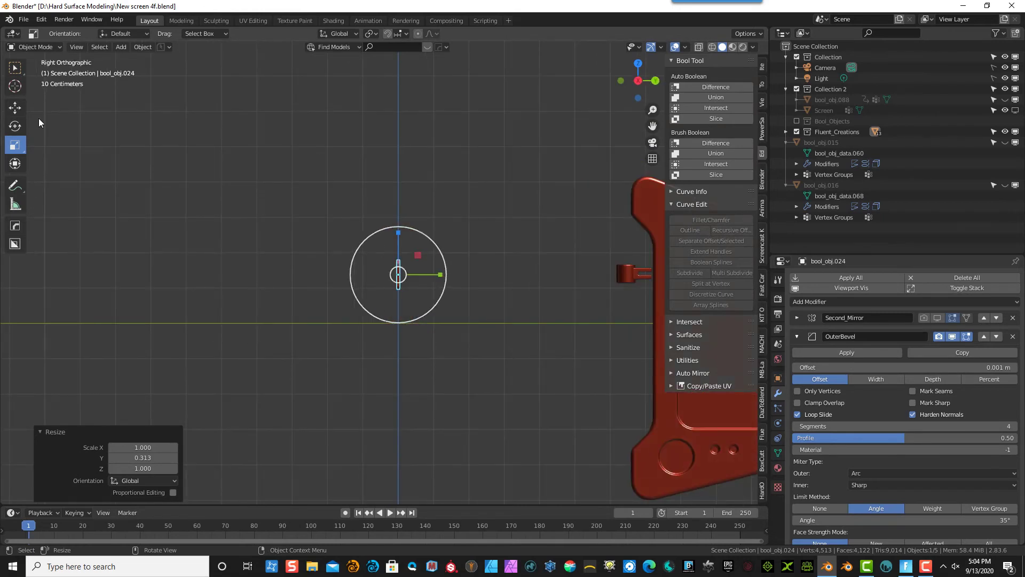
key("g")
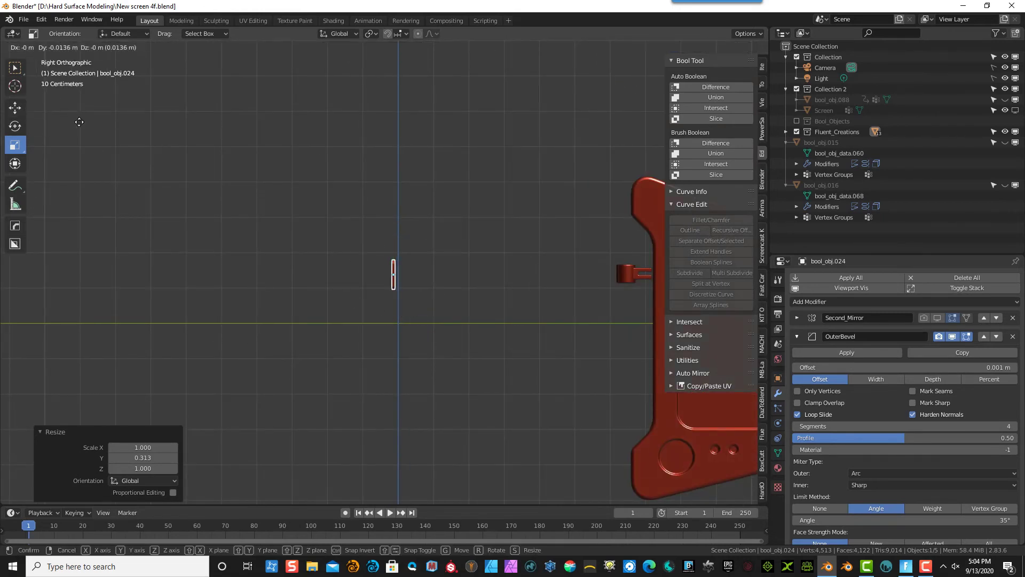
key("z")
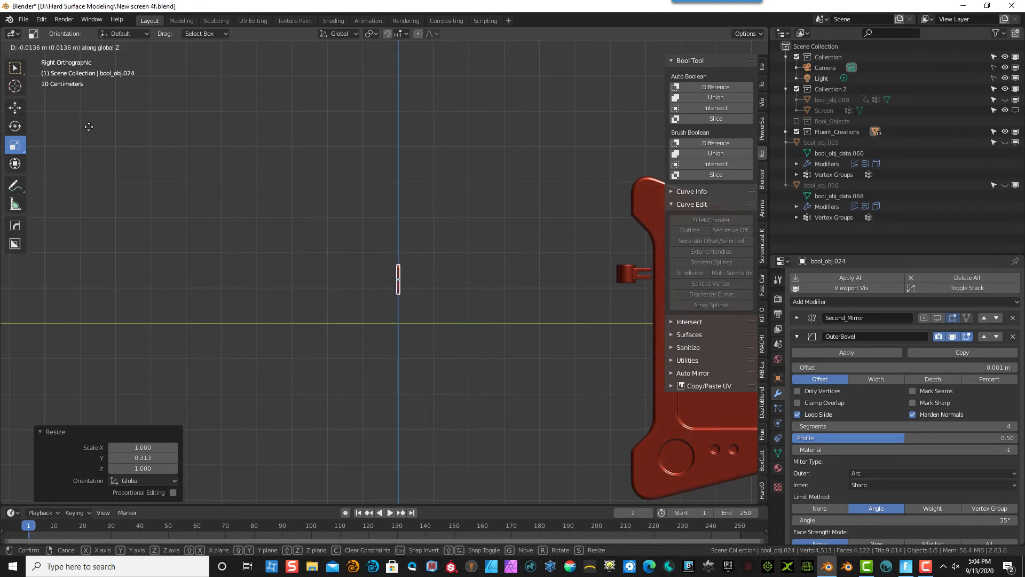
key("x")
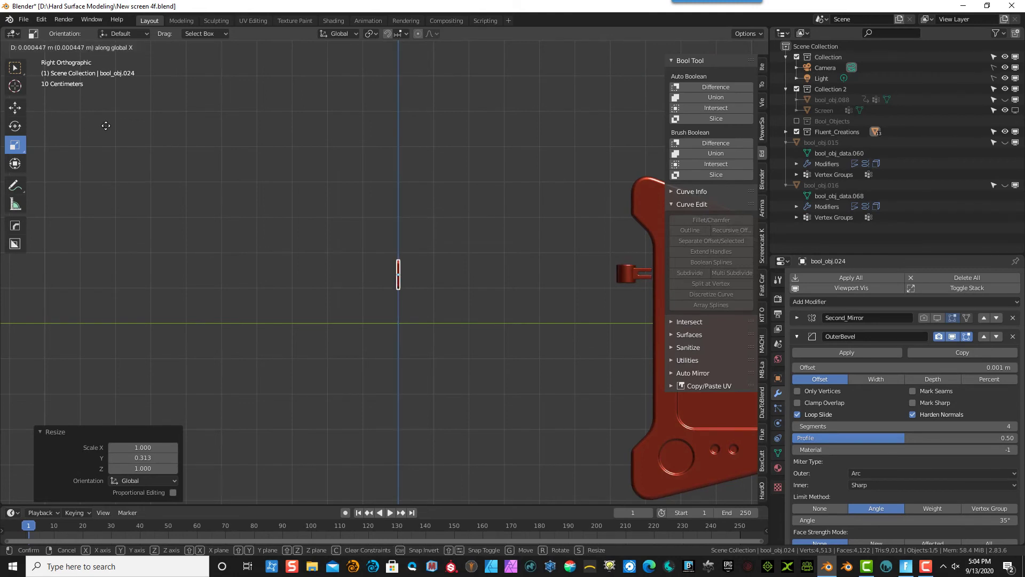
key("y")
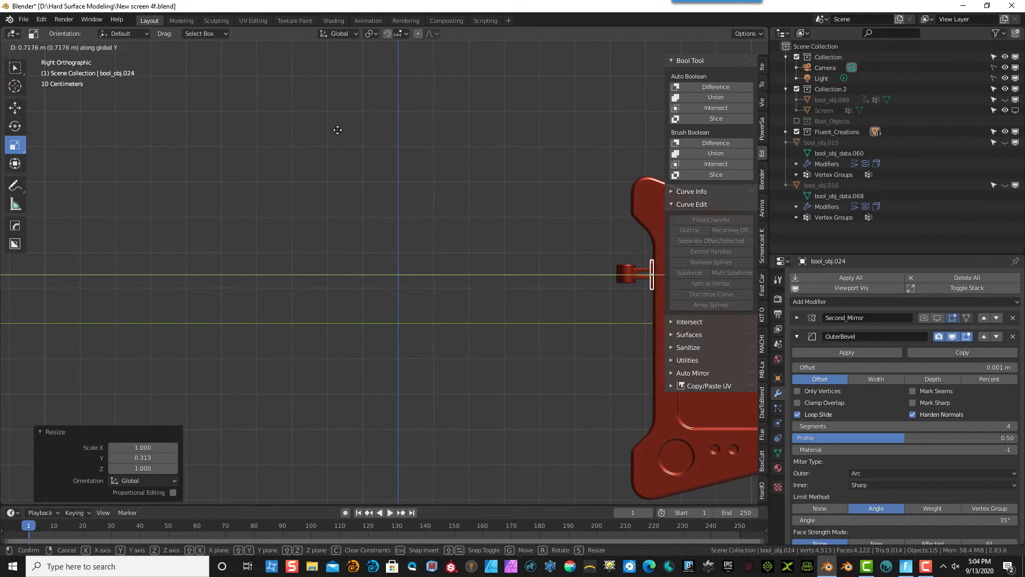
left_click(339, 129)
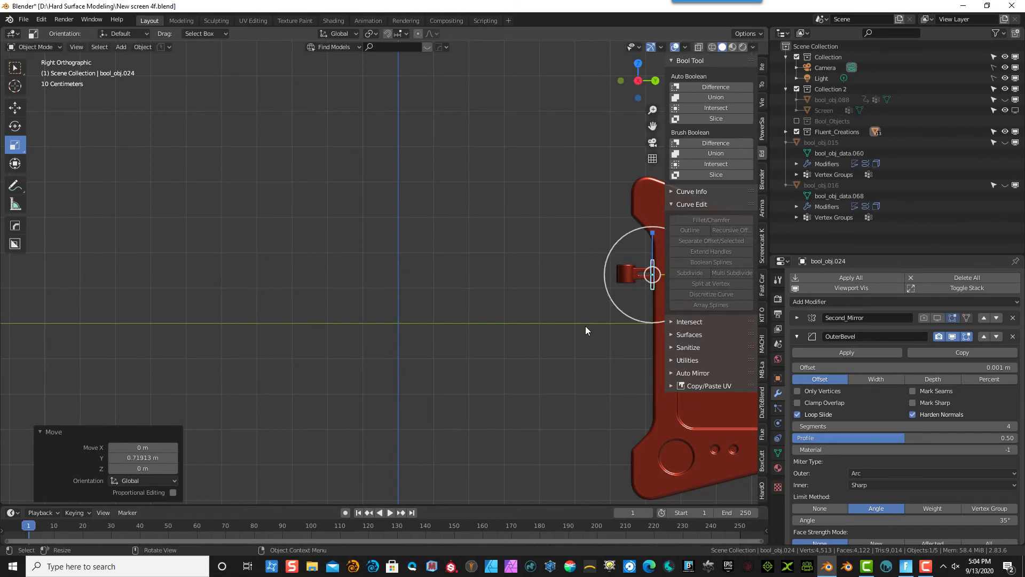
- Nudge the plate about -0.0007 m along the Y axis, slightly out of the side frame toward the hinge barrel
scroll(586, 320, "up", 6)
left_click_drag(652, 126, 239, 115)
scroll(297, 209, "up", 5)
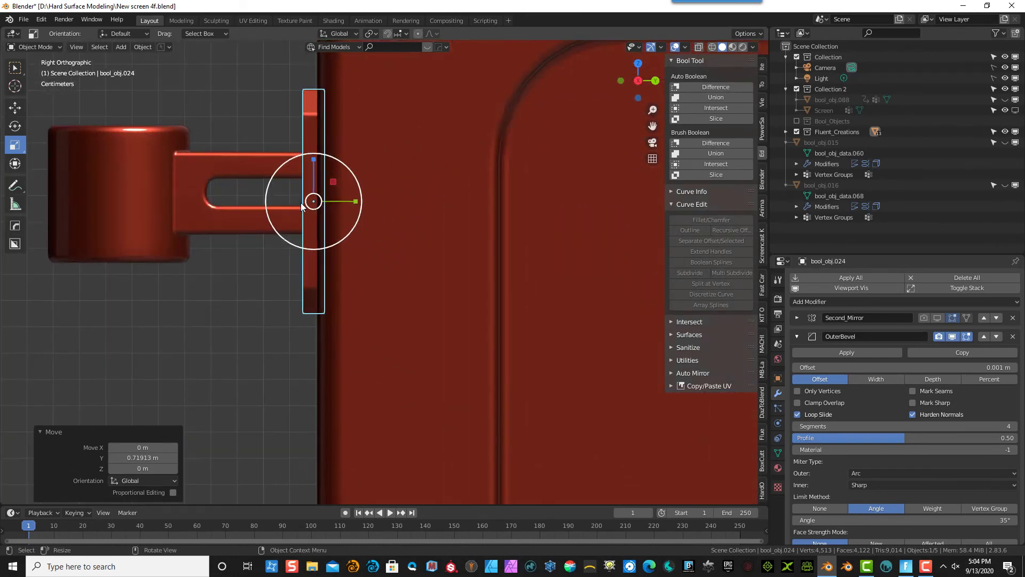
scroll(302, 208, "up", 2)
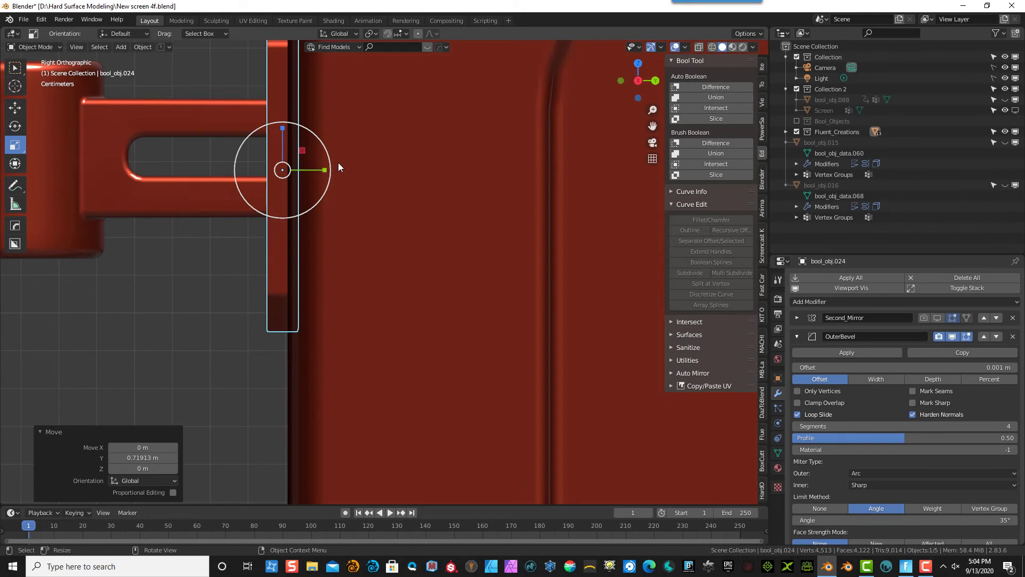
key("g")
key("y")
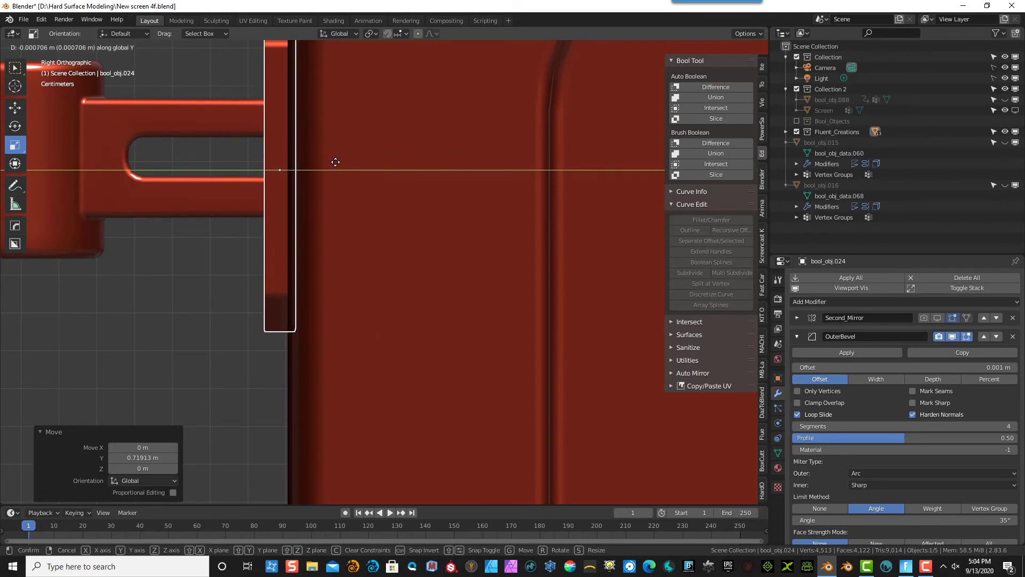
left_click(336, 161)
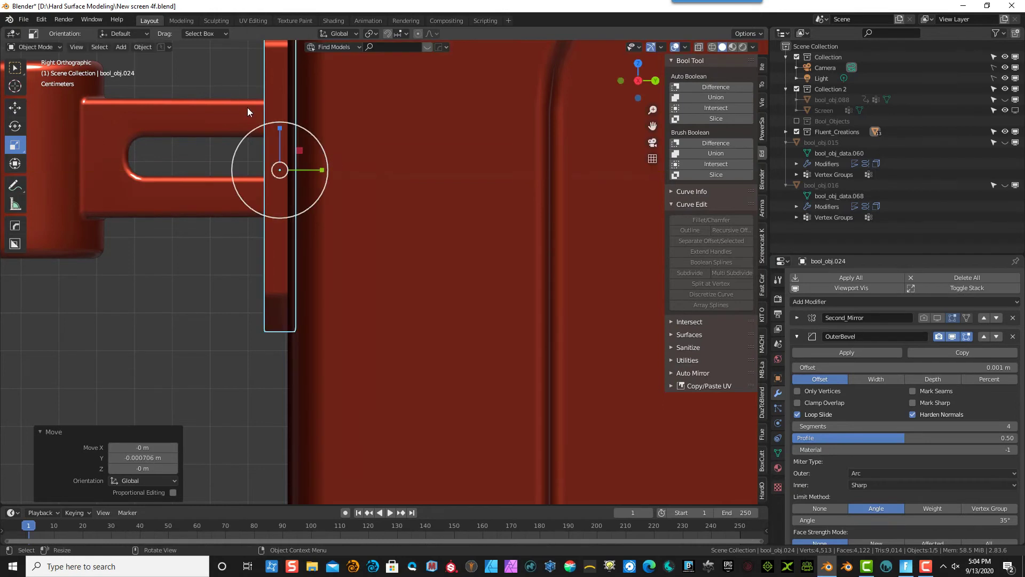
- Trim the hinge arm's prong ends flush with the plate's front face using a rectangular Fluent difference cut
left_click(248, 108)
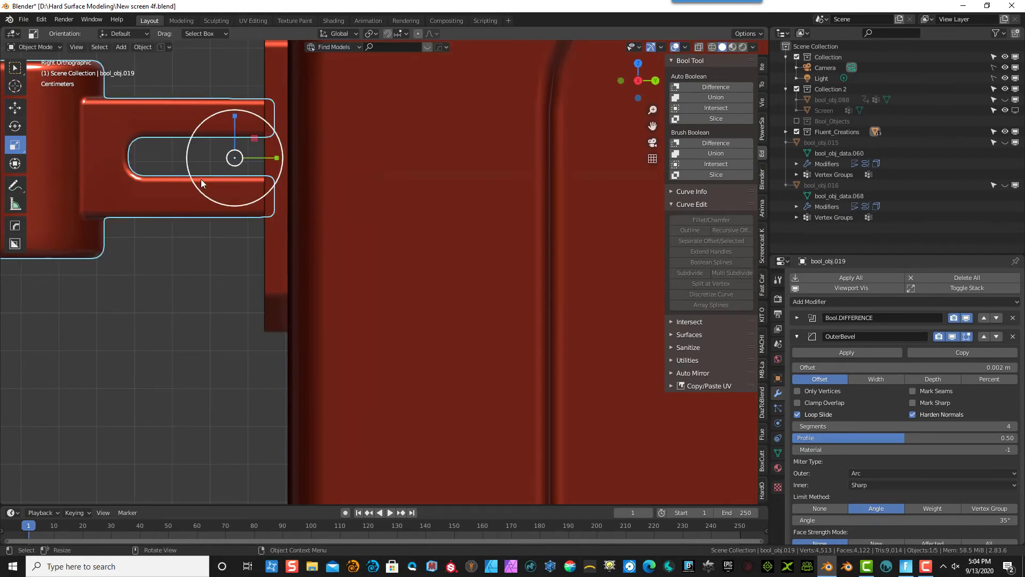
middle_click_drag(200, 178, 267, 191)
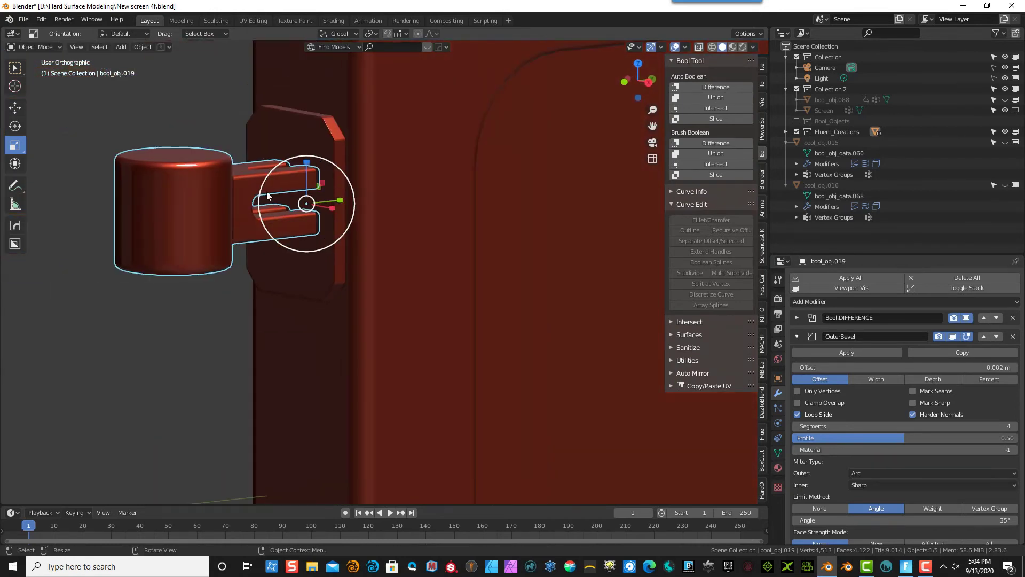
middle_click_drag(324, 132, 335, 168)
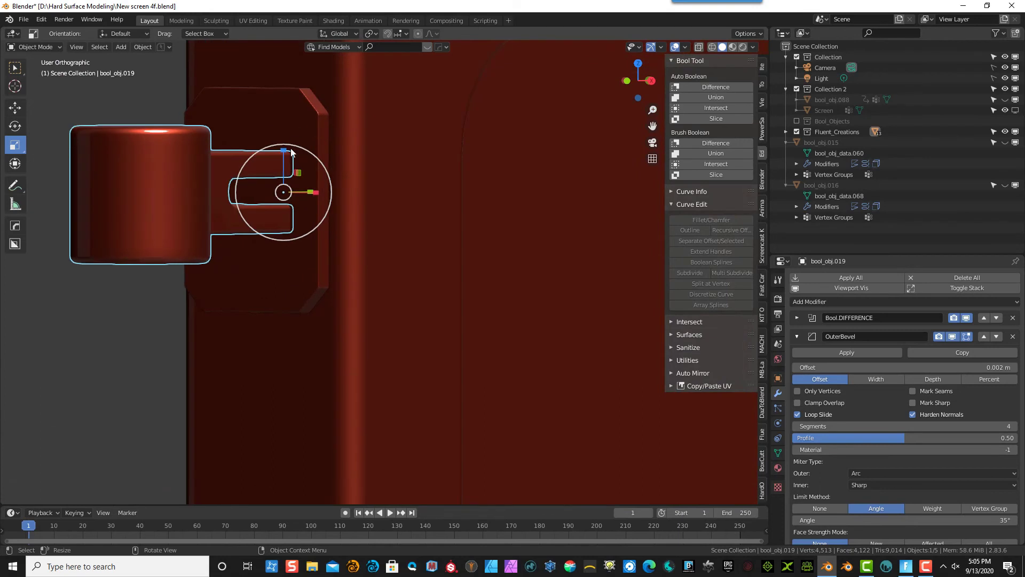
middle_click_drag(290, 145, 229, 132)
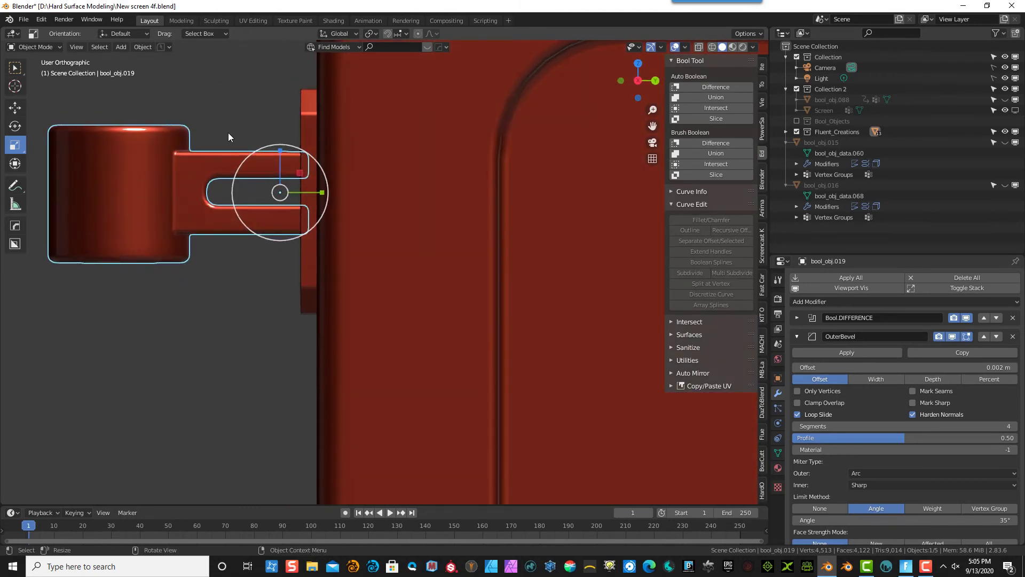
scroll(229, 133, "up", 1)
key("KP_3")
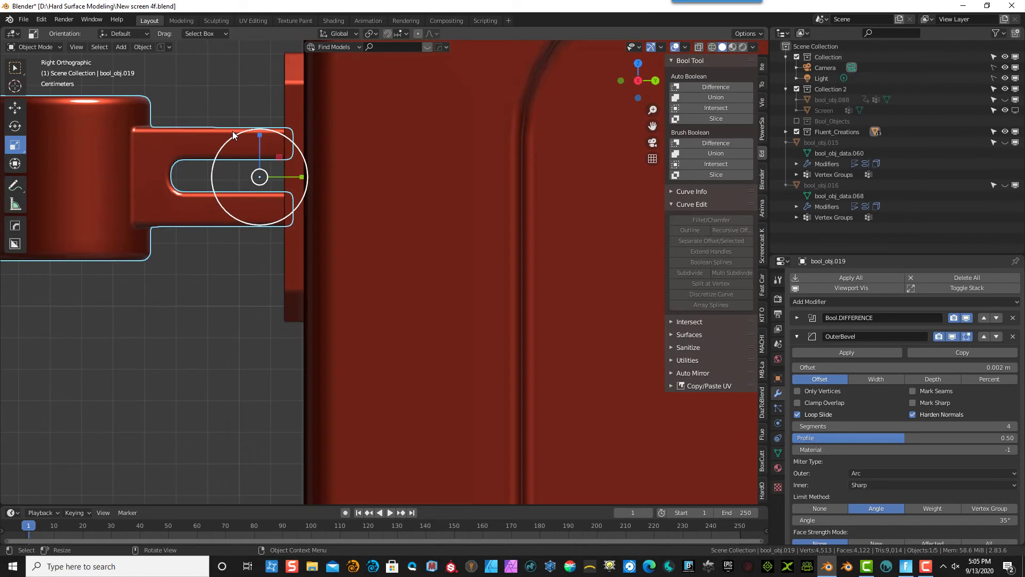
left_click(240, 103)
left_click(218, 144)
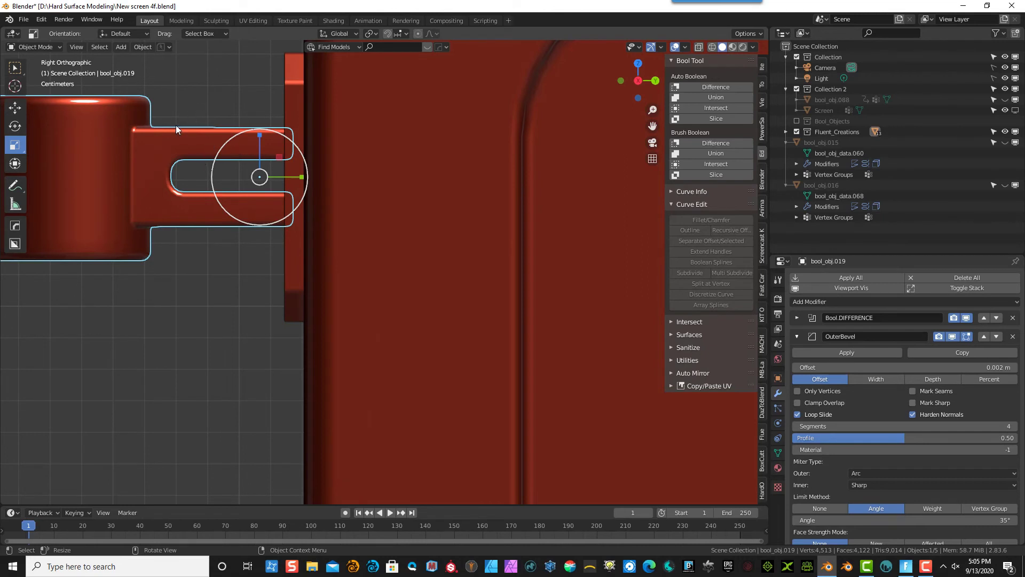
key("f")
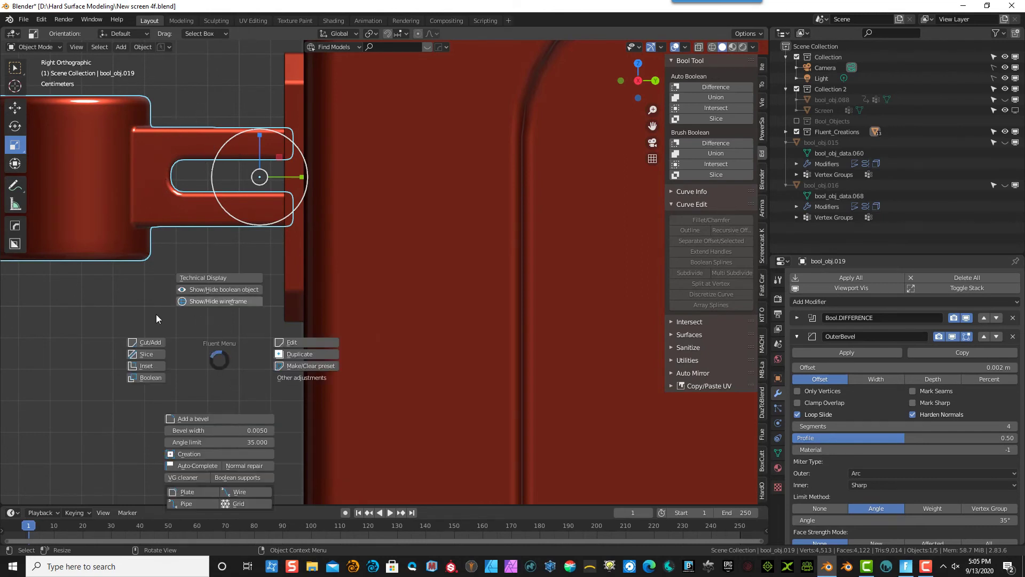
left_click(147, 343)
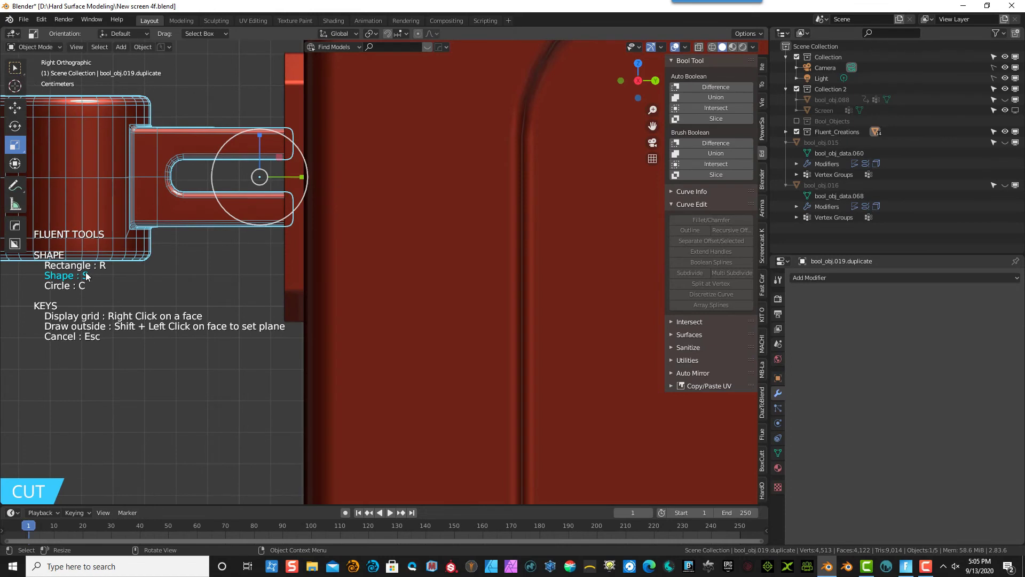
key("r")
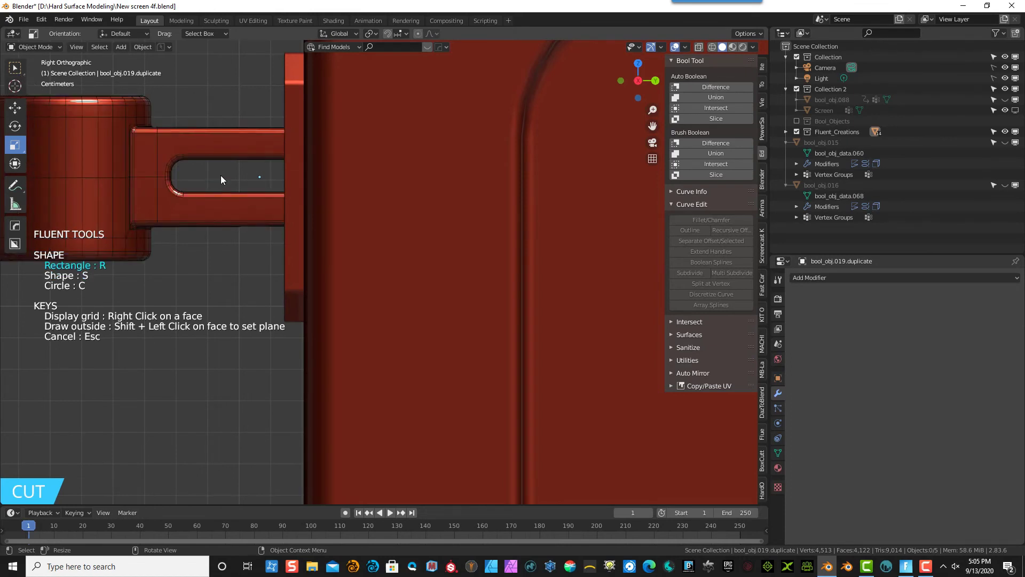
left_click(426, 106)
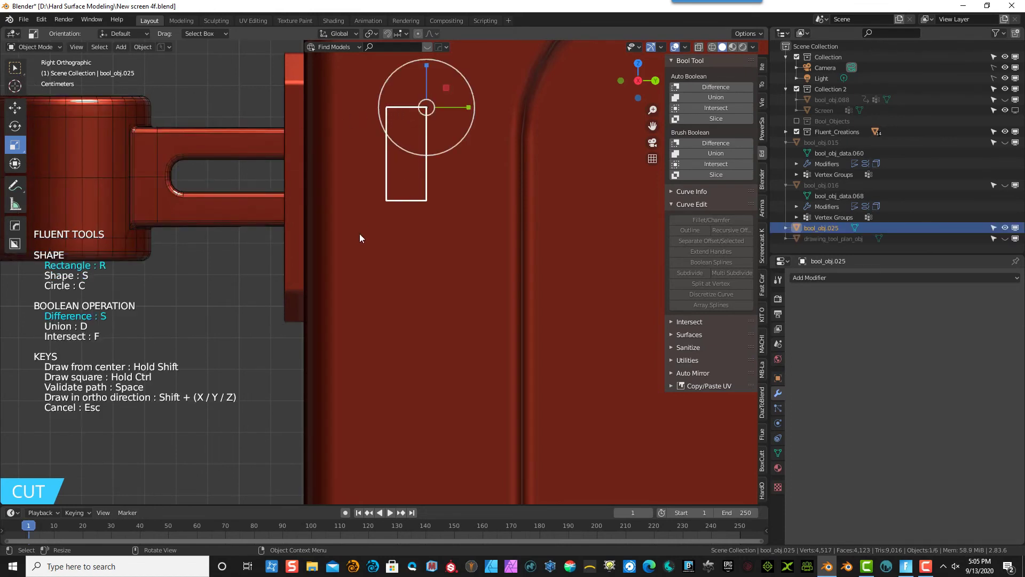
left_click(286, 261)
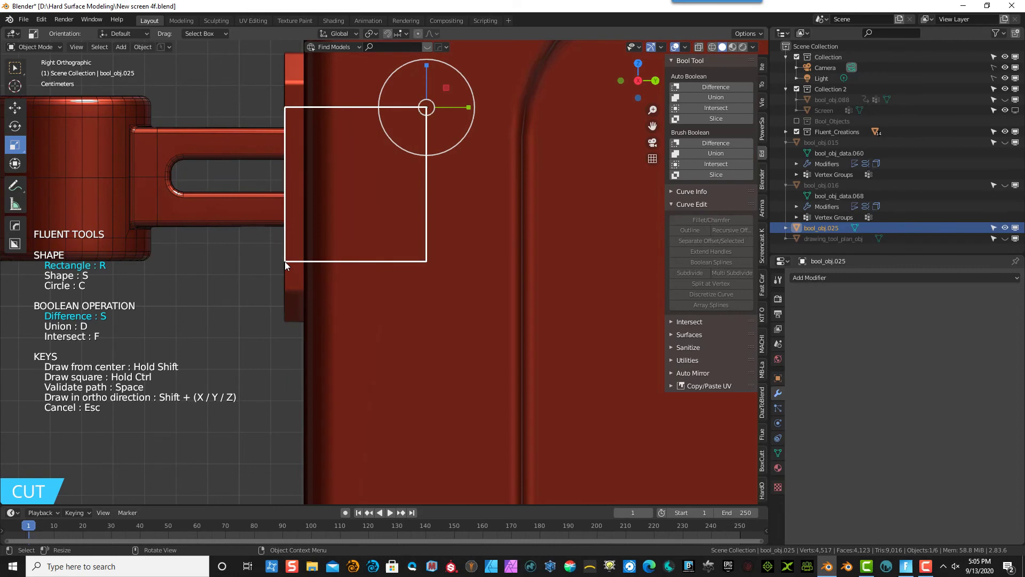
middle_click_drag(273, 334, 301, 341)
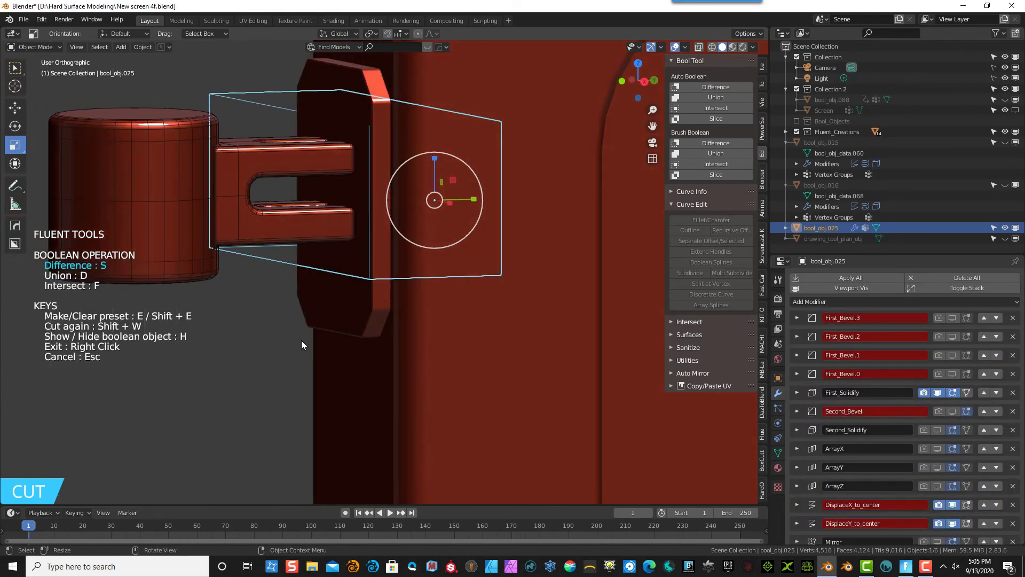
right_click(261, 345)
- Shift the plate about -0.0012 m along the Y axis to seat it against the trimmed arm ends
mouse_move(323, 117)
middle_mouse_down()
mouse_move(351, 122)
mouse_move(308, 116)
mouse_move(306, 140)
mouse_move(316, 143)
mouse_move(304, 109)
mouse_move(325, 120)
middle_mouse_up()
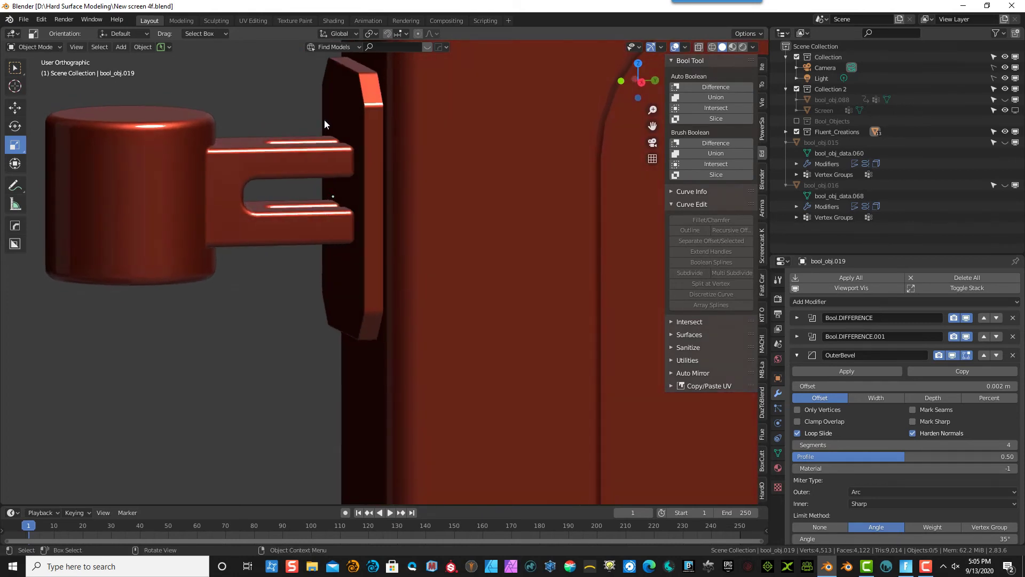
left_click(373, 161)
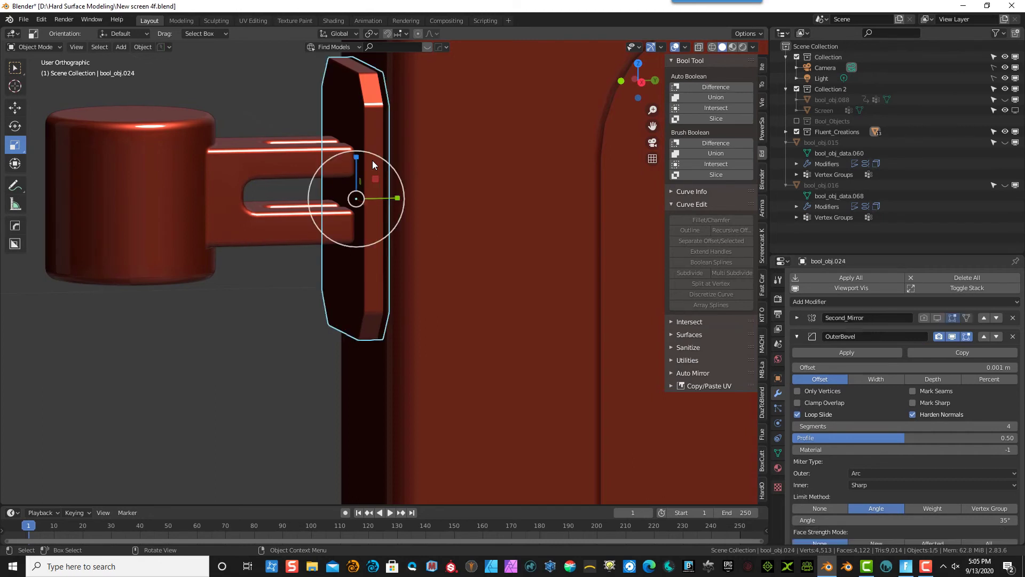
key("KP_3")
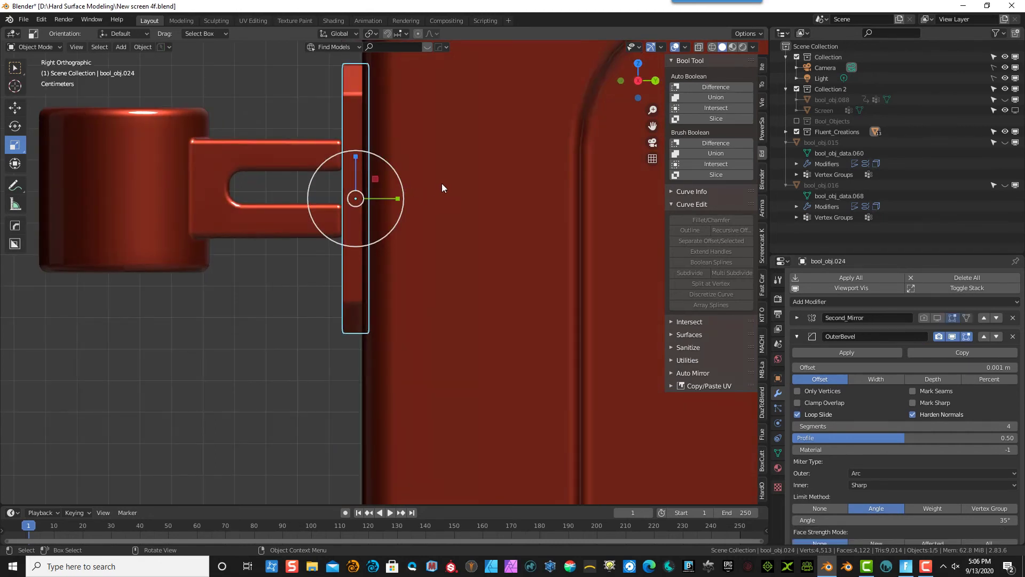
key("g")
key("y")
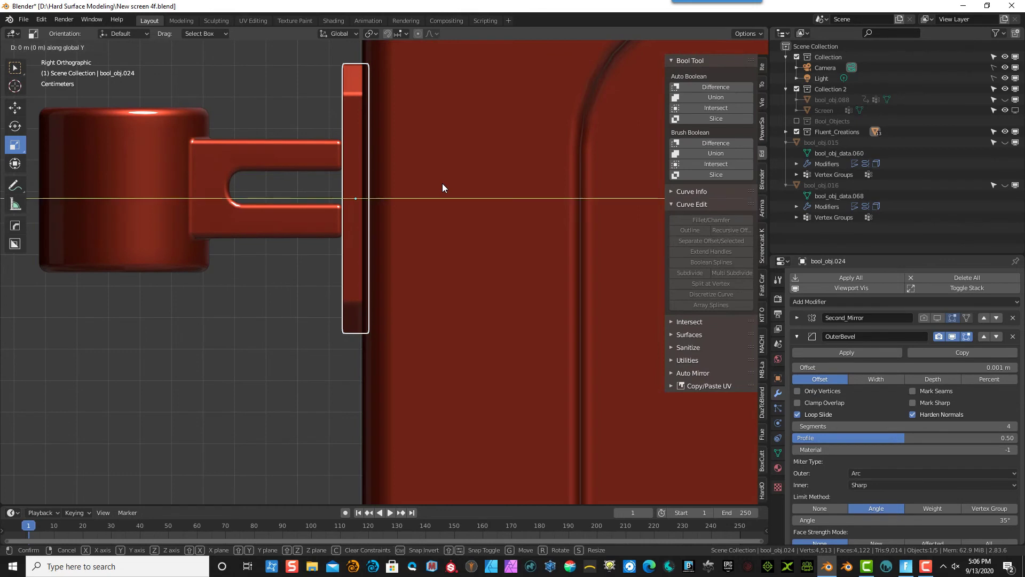
left_click(438, 184)
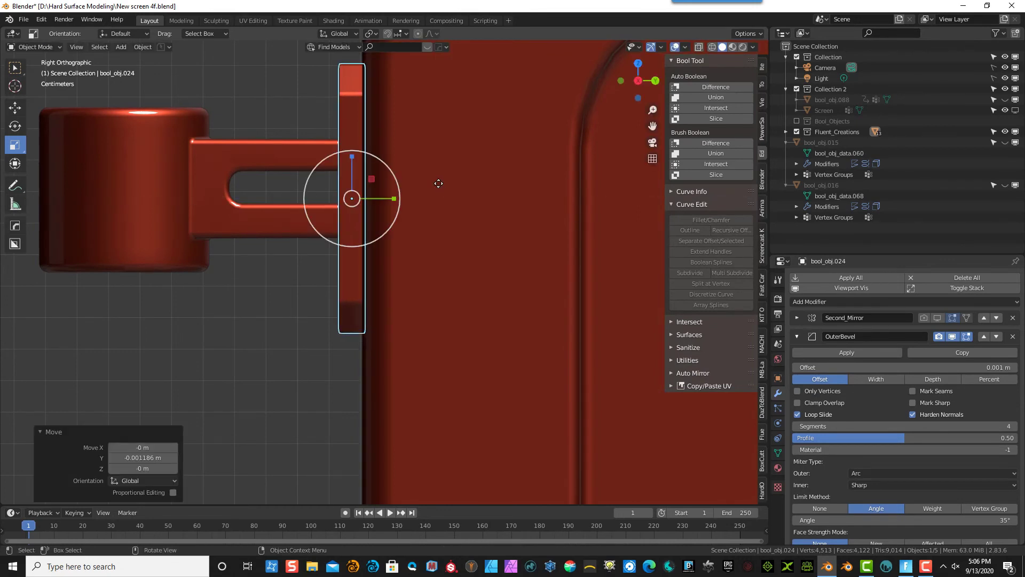
- Check the arm's junction with the plate, then apply the plate's Second_Mirror and OuterBevel modifiers
left_click(293, 113)
middle_click_drag(292, 114, 355, 140)
left_click(345, 182)
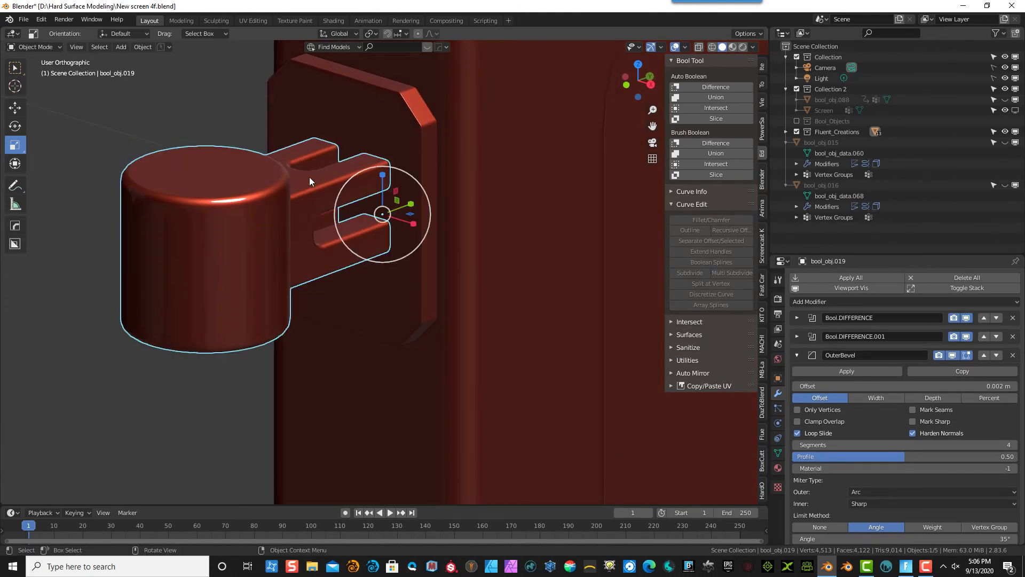
scroll(315, 182, "down", 4)
scroll(327, 194, "down", 2)
middle_click_drag(327, 193, 411, 320)
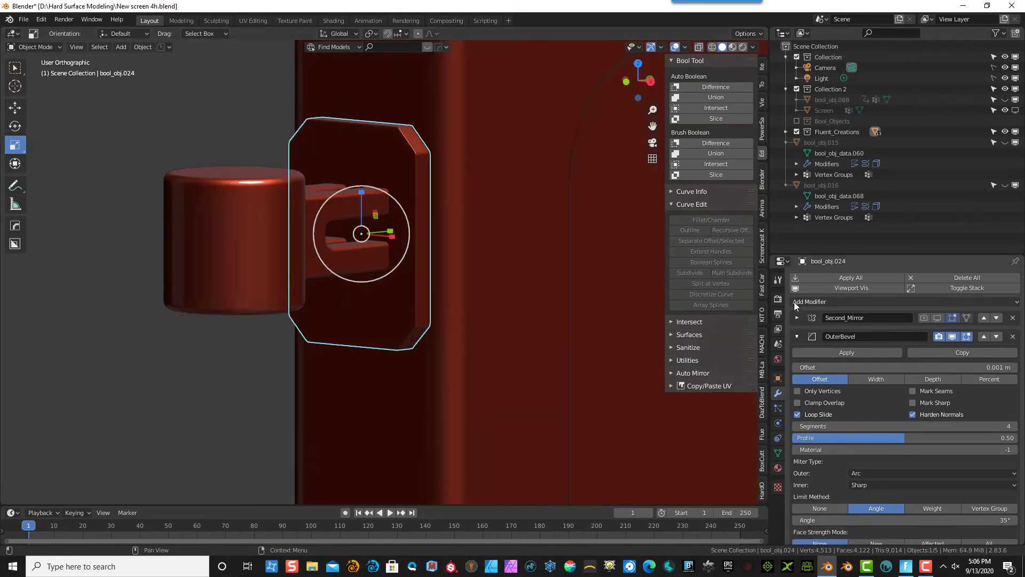
left_click(798, 336)
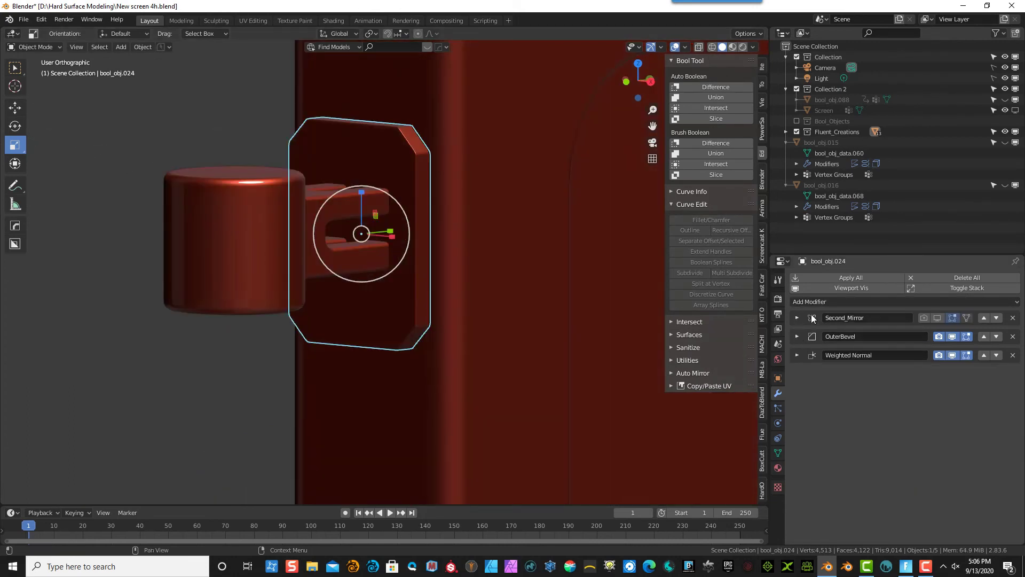
left_click(796, 316)
left_click(852, 334)
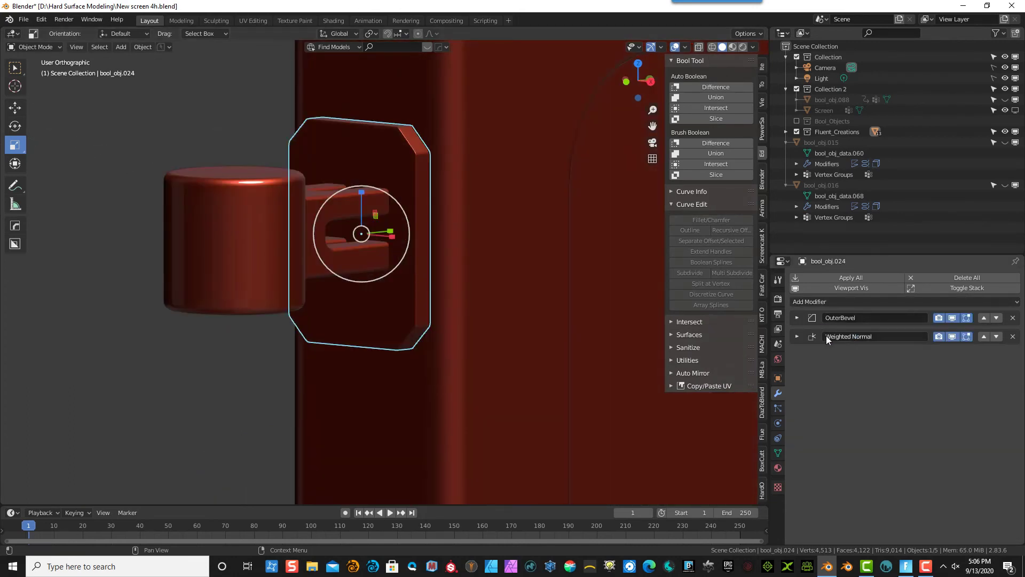
left_click(798, 319)
left_click(829, 332)
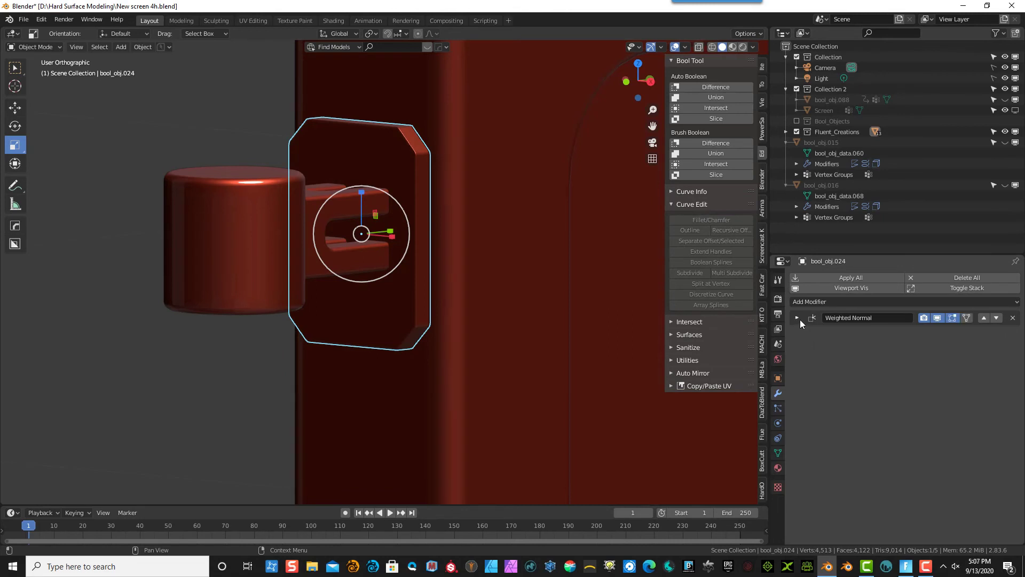
- Apply the plate's Weighted Normal modifier, then the hinge piece's Bool.DIFFERENCE, Bool.DIFFERENCE.001, OuterBevel and Weighted Normal modifiers
left_click(798, 319)
left_click(806, 332)
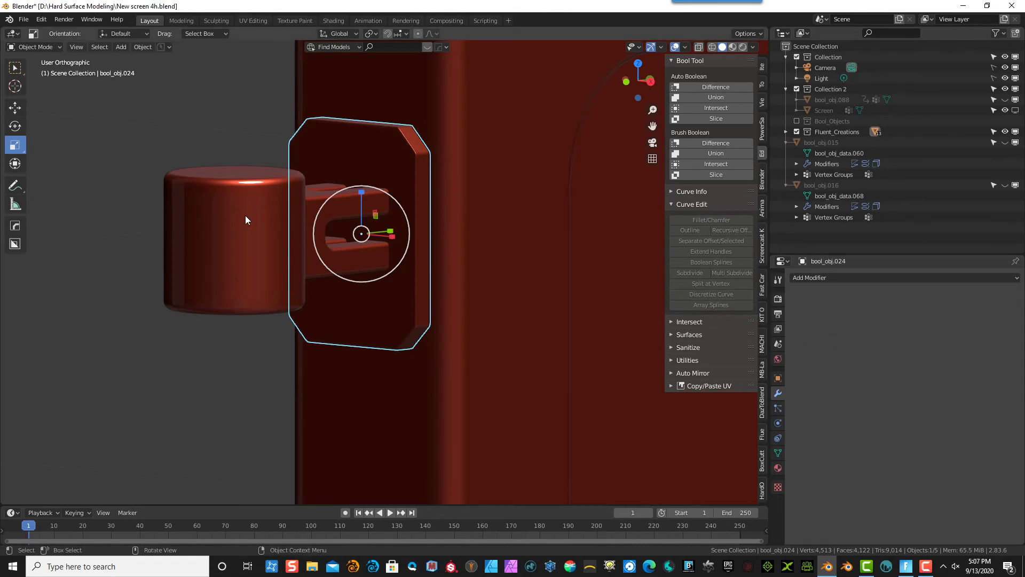
left_click(245, 216)
left_click(798, 355)
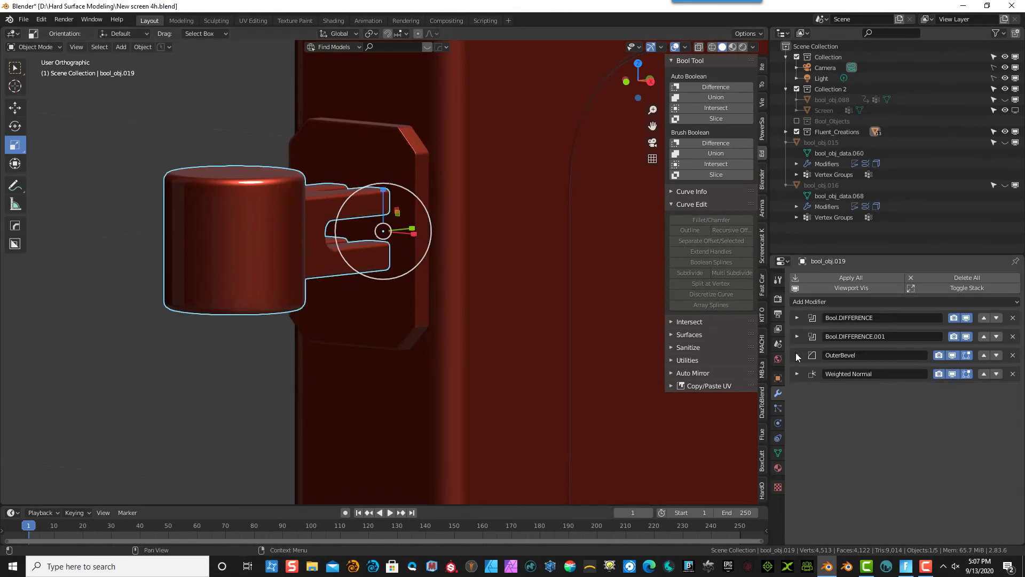
left_click(797, 317)
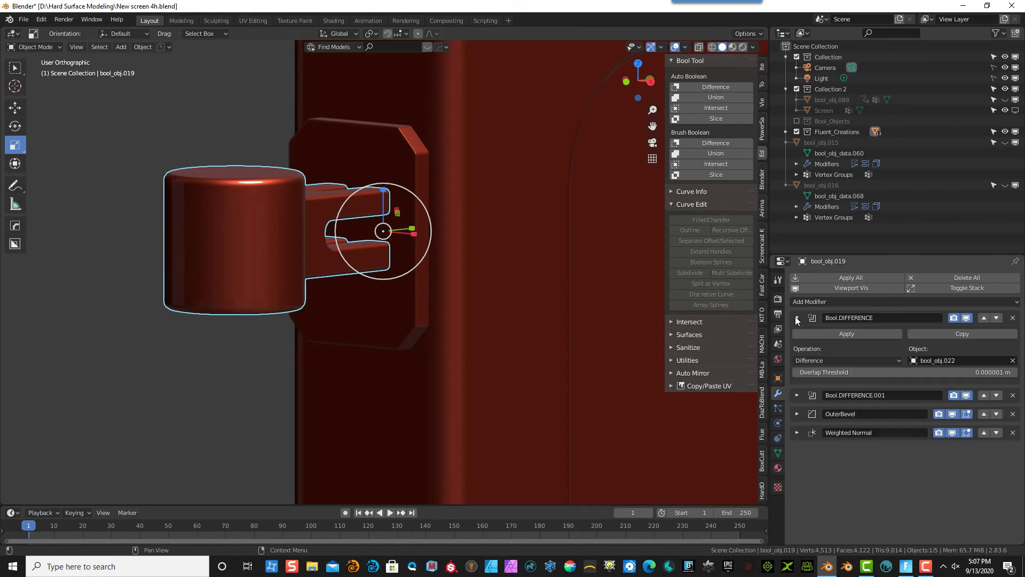
left_click(816, 332)
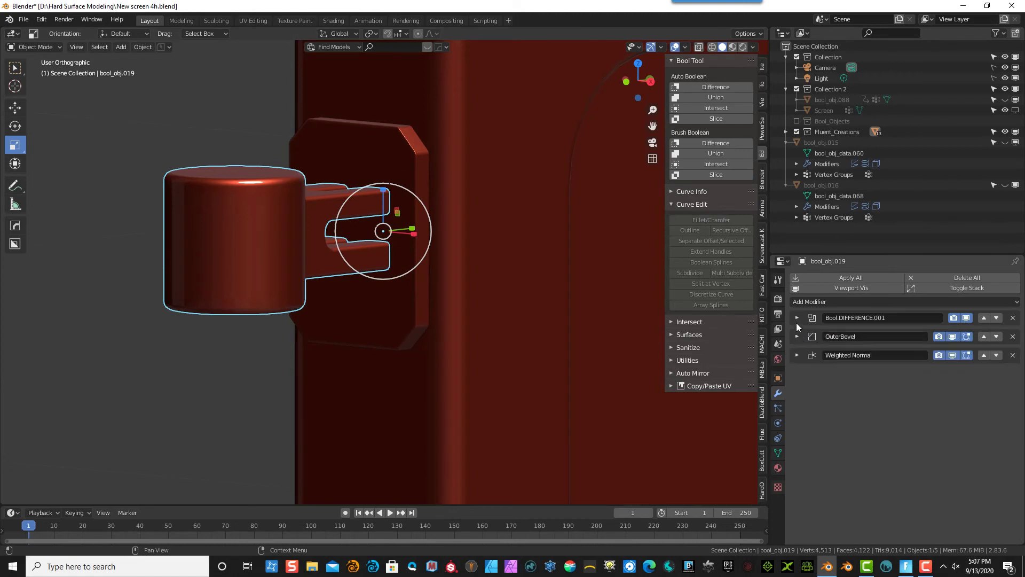
left_click(798, 318)
left_click(806, 331)
left_click(797, 318)
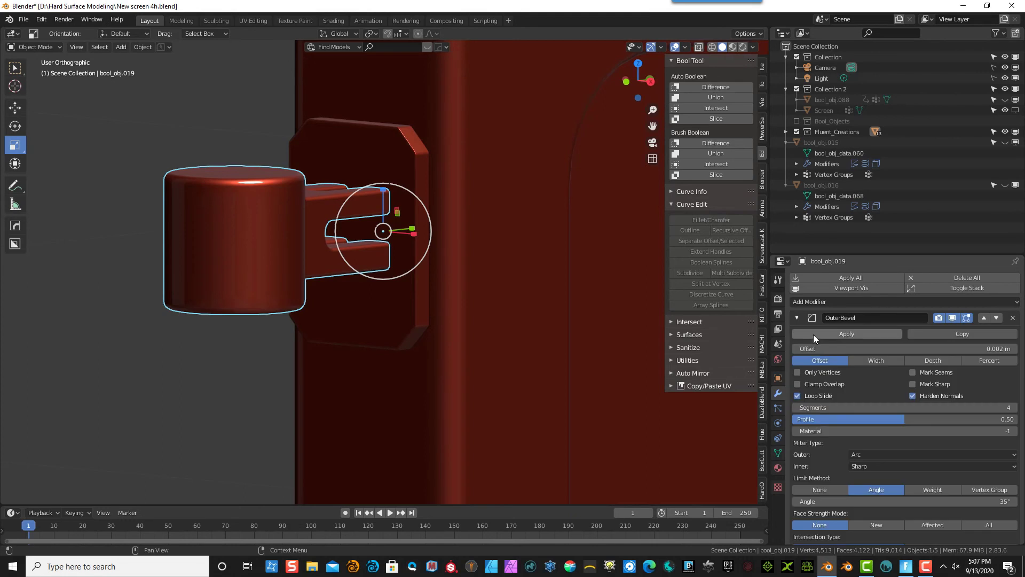
left_click(812, 334)
left_click(797, 318)
left_click(813, 333)
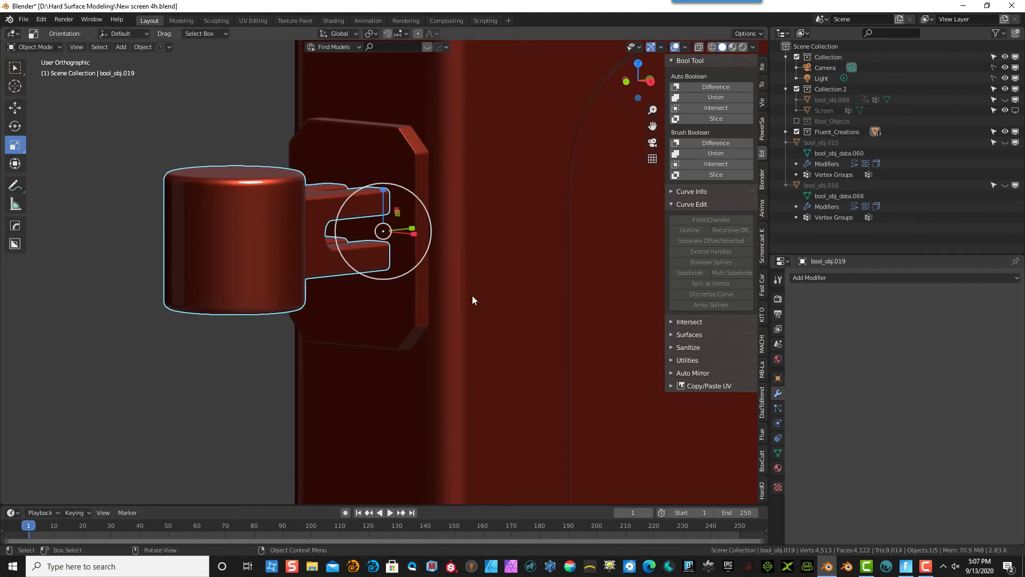
- Try to subtract the plate from the hinge piece with a Bool Tool auto Boolean difference, then undo it
middle_click_drag(312, 143, 375, 147)
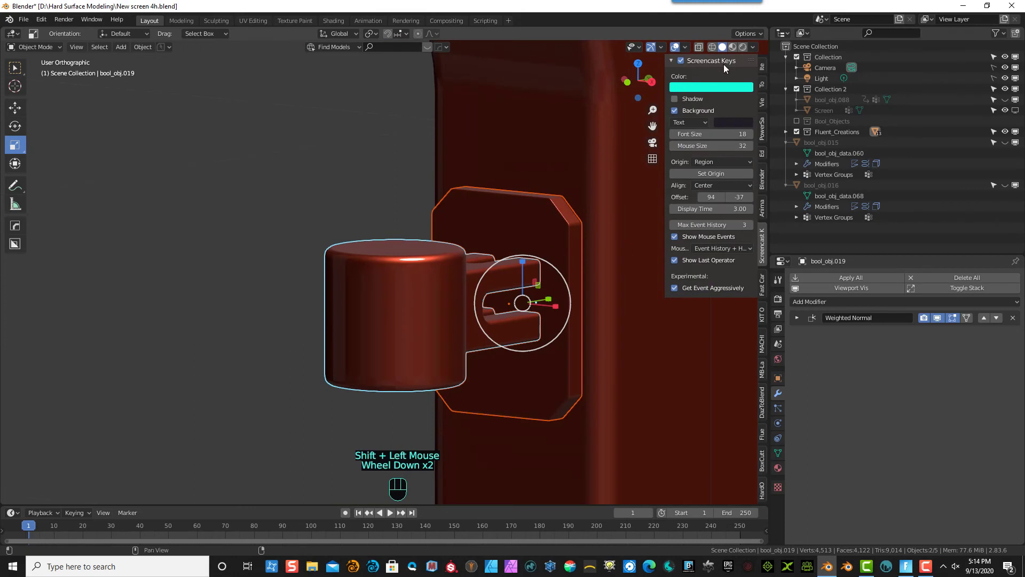
left_click(763, 155)
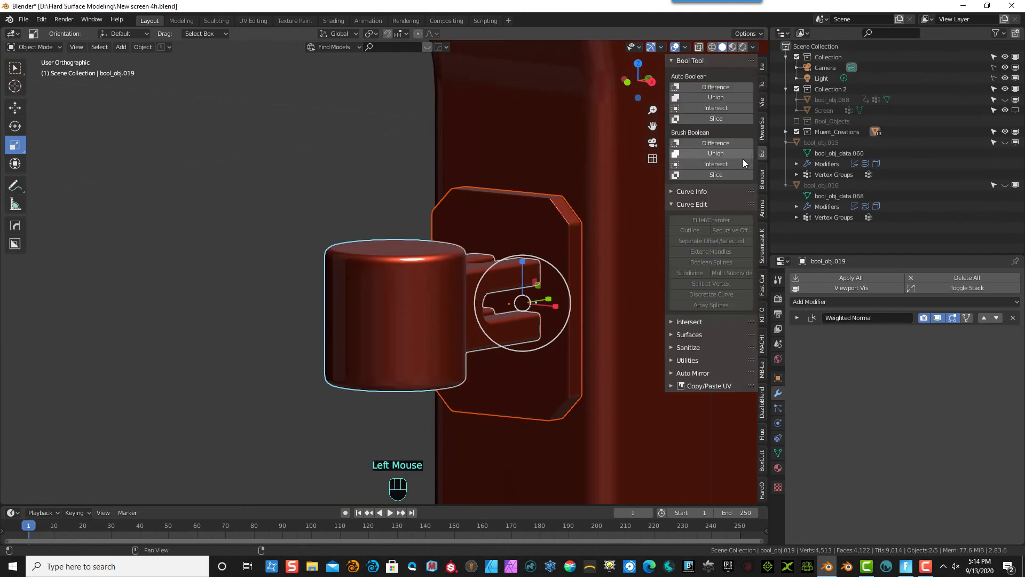
left_click(713, 87)
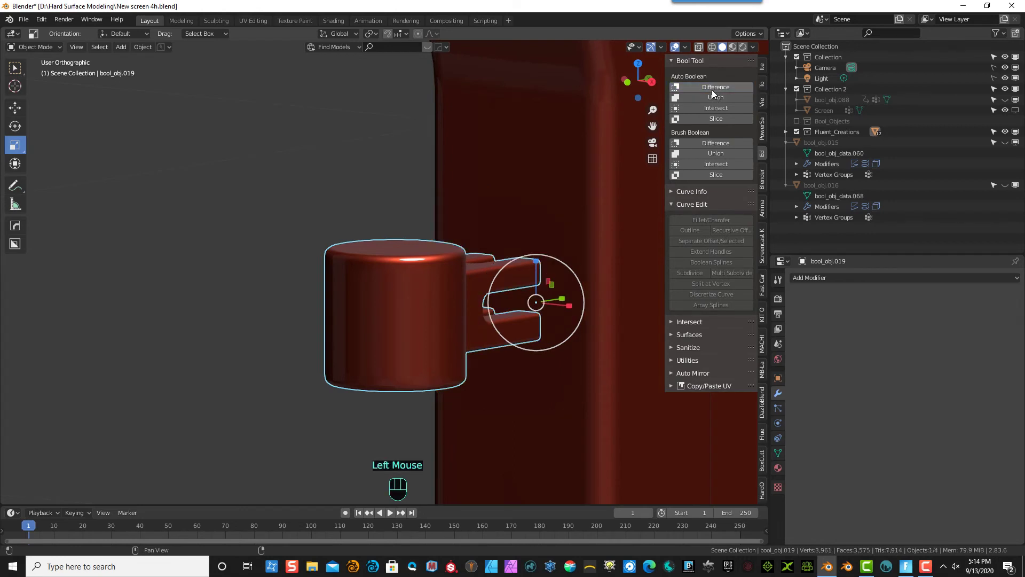
key("ctrl+z")
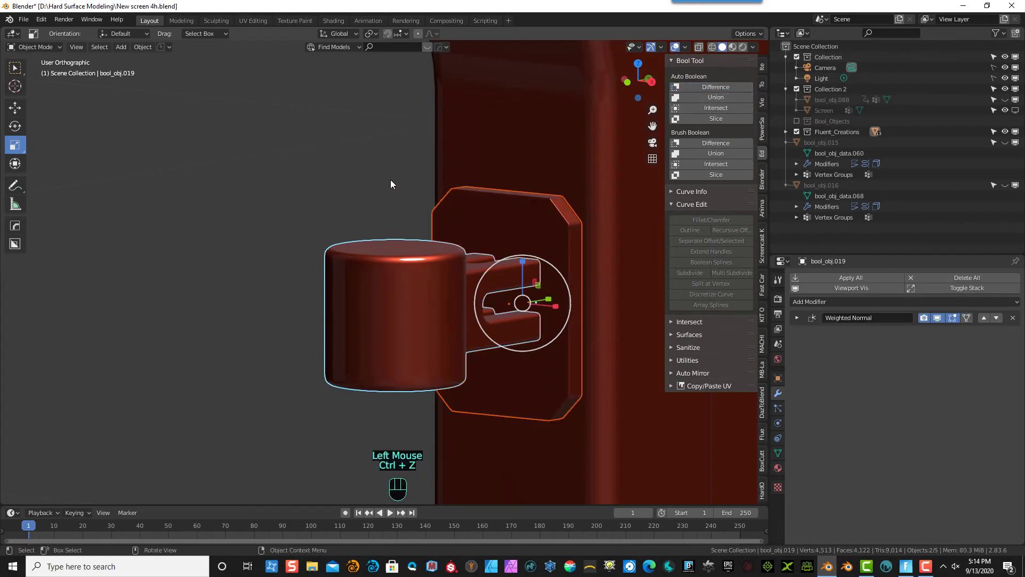
- Subtract the hinge piece from the mounting plate with a Bool Tool auto Boolean difference, keeping the plate as the active object
left_click(429, 200)
left_click(397, 254)
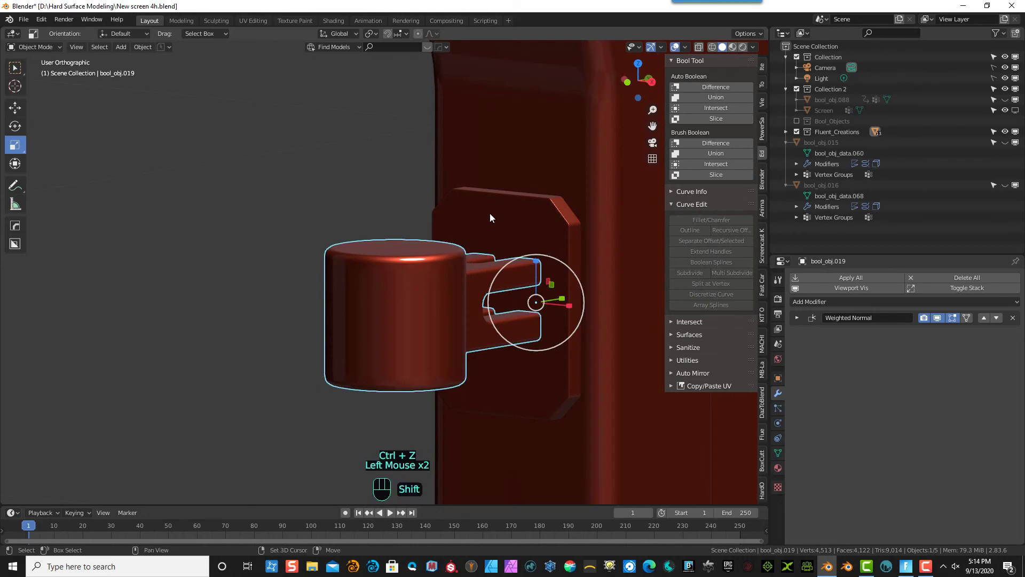
left_click(490, 213, "shift")
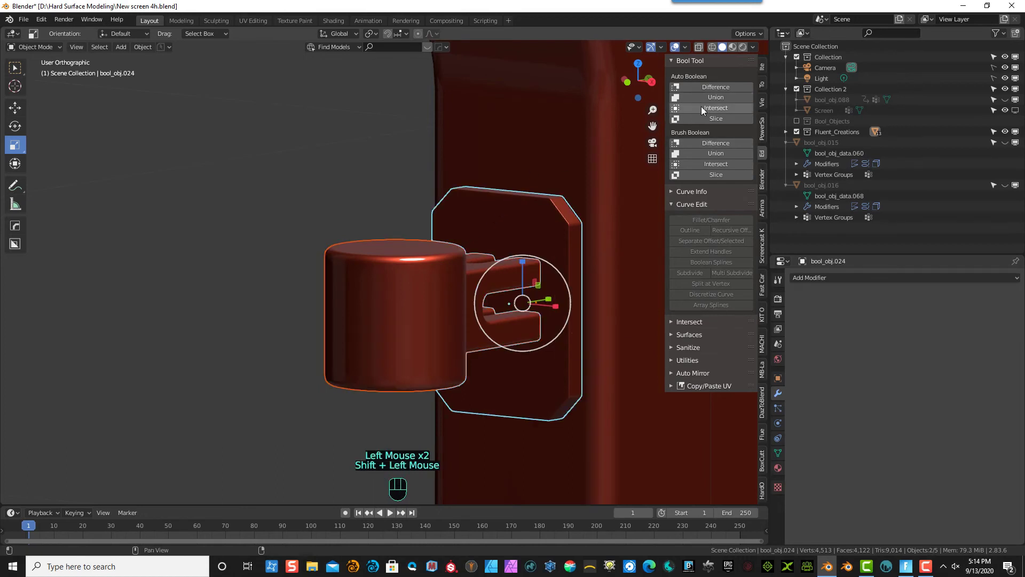
left_click(703, 86)
- Paste the copied hinge piece back into the scene and hide it to expose the cuts in the plate
mouse_move(558, 232)
middle_mouse_down()
mouse_move(550, 239)
mouse_move(579, 211)
mouse_move(584, 230)
mouse_move(555, 240)
middle_mouse_up()
key("ctrl+v")
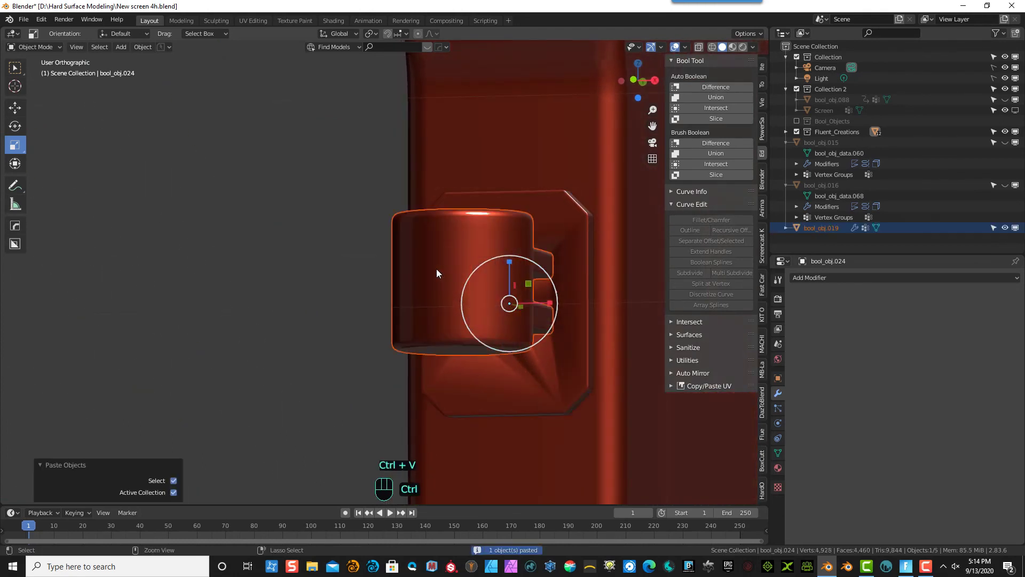
mouse_move(483, 280)
middle_mouse_down()
mouse_move(459, 314)
mouse_move(488, 278)
middle_mouse_up()
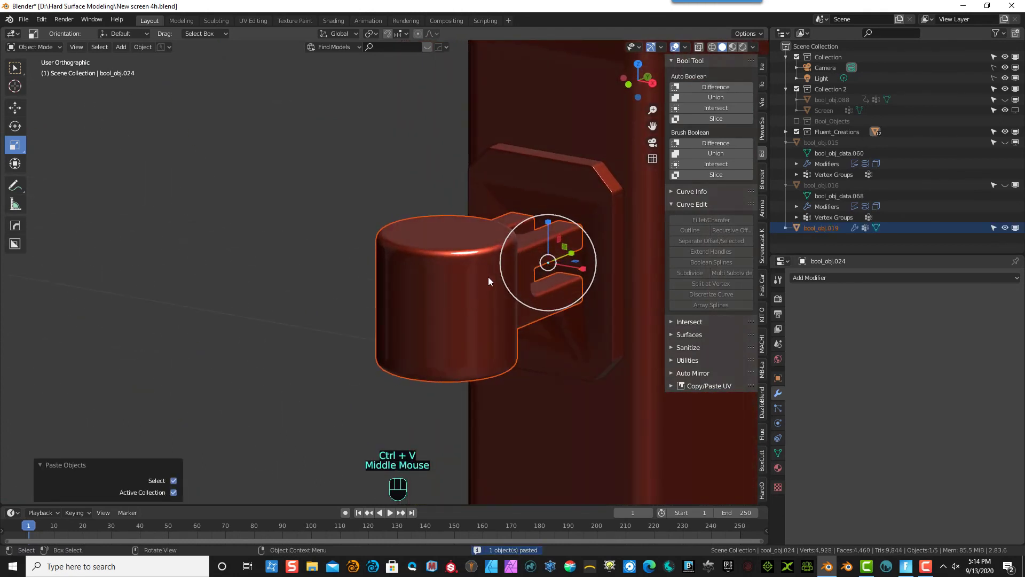
key("h")
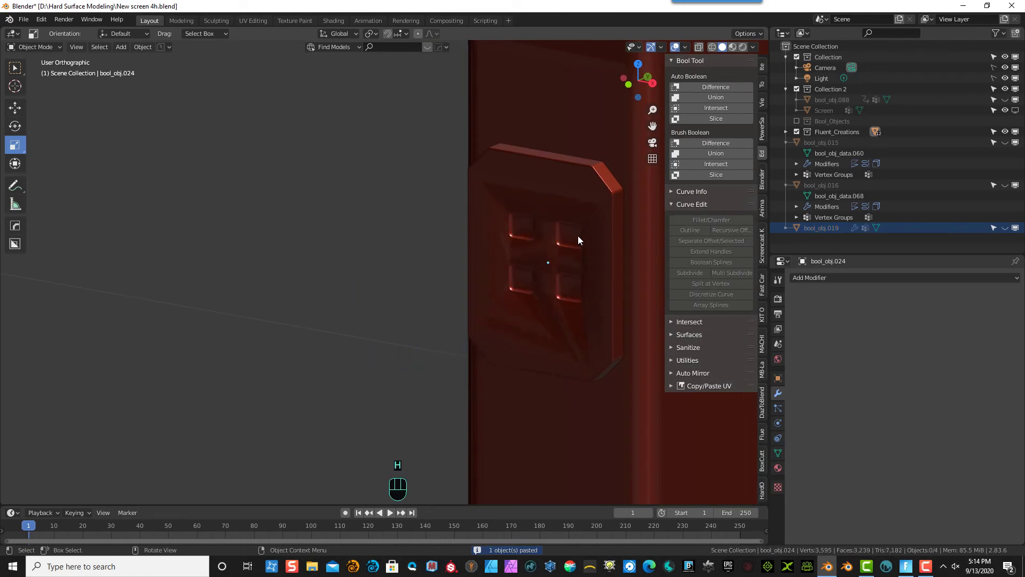
- In Edit Mode, slightly inset the plate's three front faces that surround the four square pockets
left_click(601, 255)
scroll(601, 256, "up", 3)
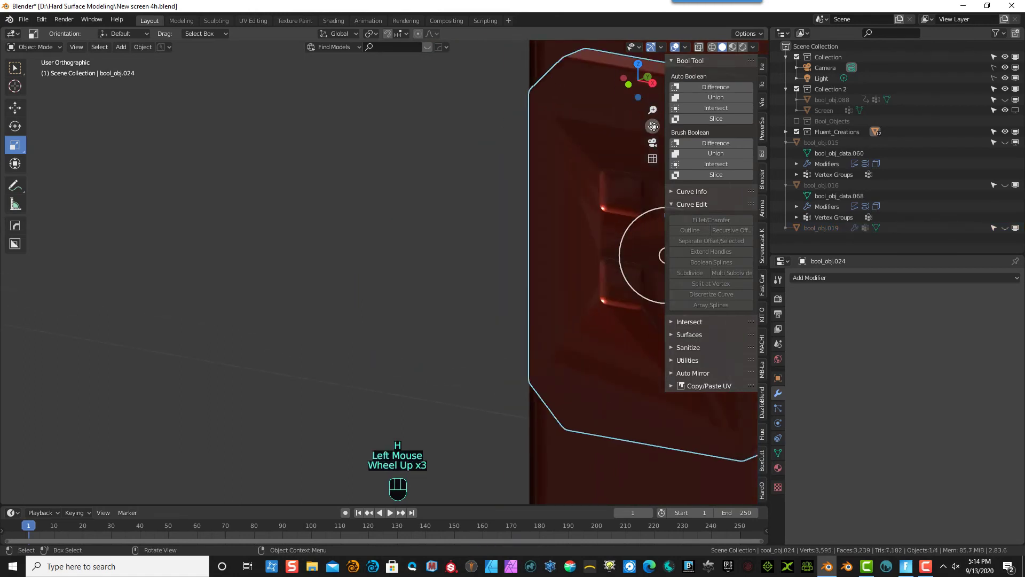
left_click_drag(653, 126, 406, 148)
middle_click_drag(349, 221, 353, 100)
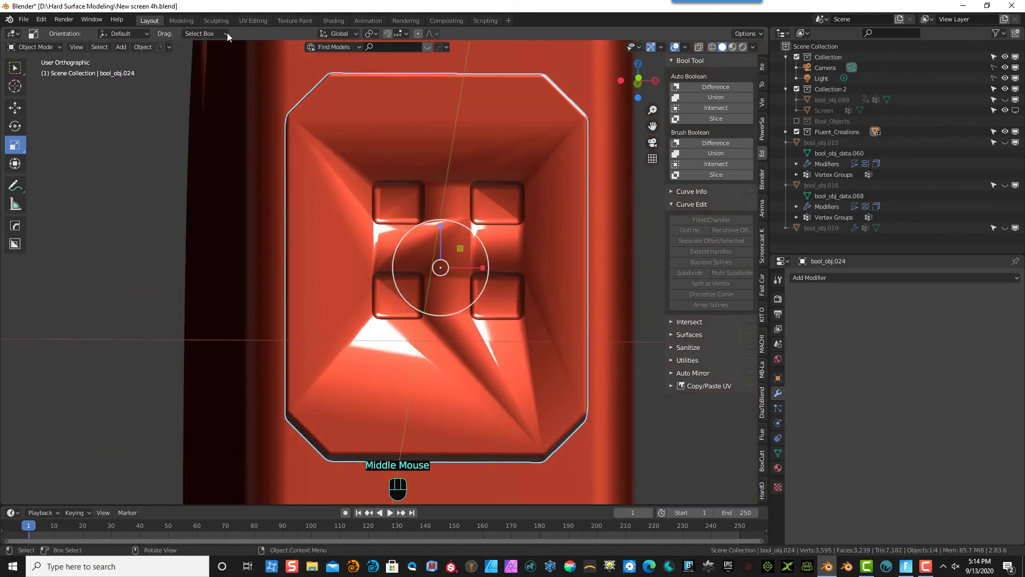
left_click(44, 48)
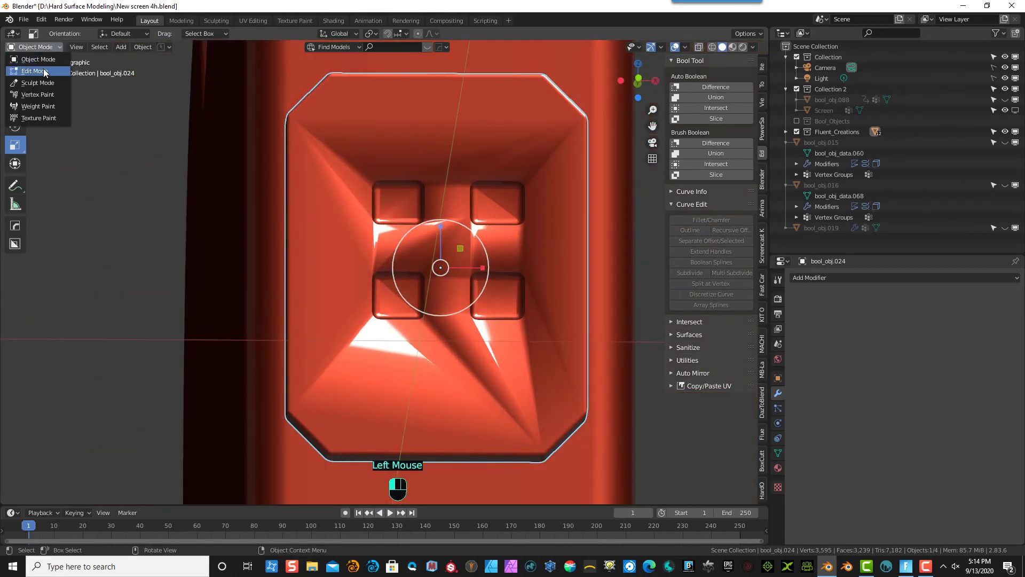
left_click(45, 71)
left_click(167, 166)
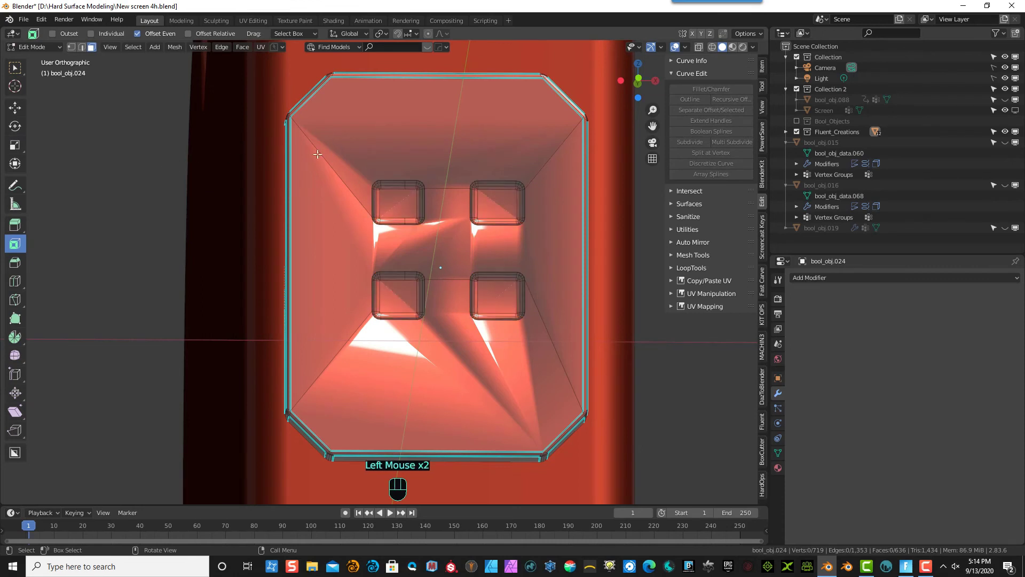
left_click(353, 184)
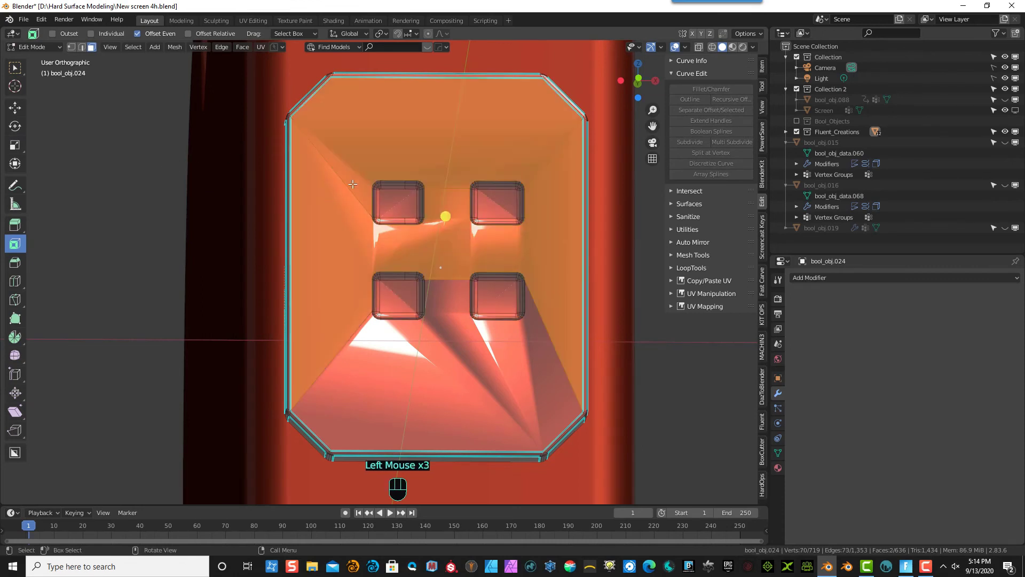
left_click(457, 380, "shift")
middle_click_drag(458, 380, 377, 310)
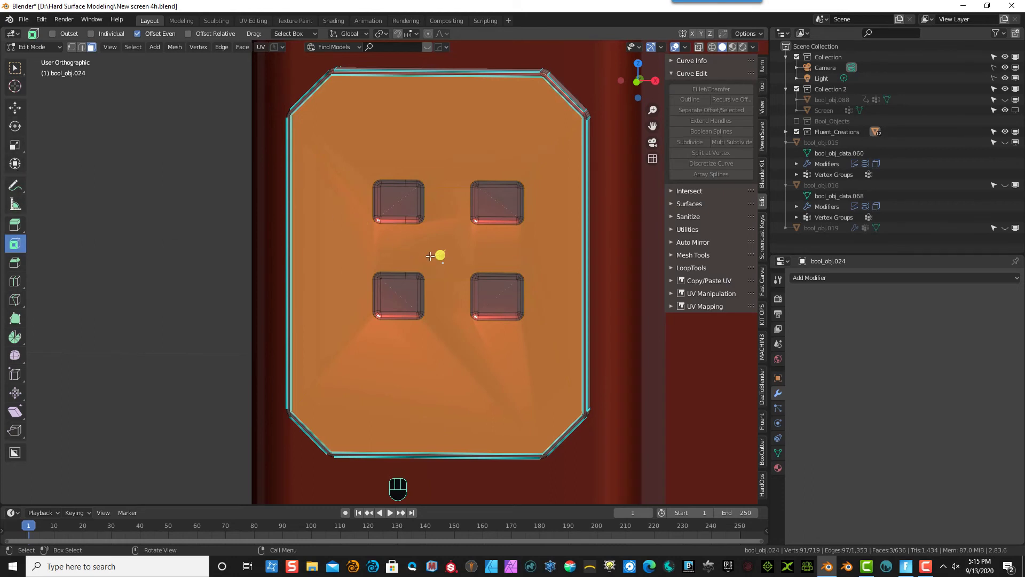
mouse_move(437, 256)
left_mouse_down()
mouse_move(428, 256)
mouse_move(441, 251)
left_mouse_up()
left_click(192, 219)
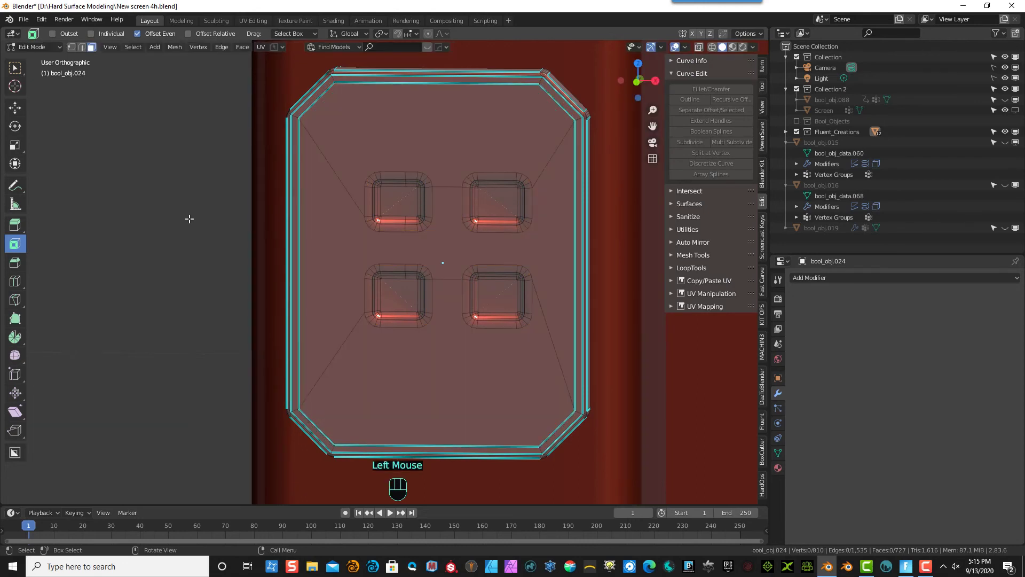
- Return to Object Mode and check the shading around the plate's four pockets
middle_click_drag(192, 220, 238, 225)
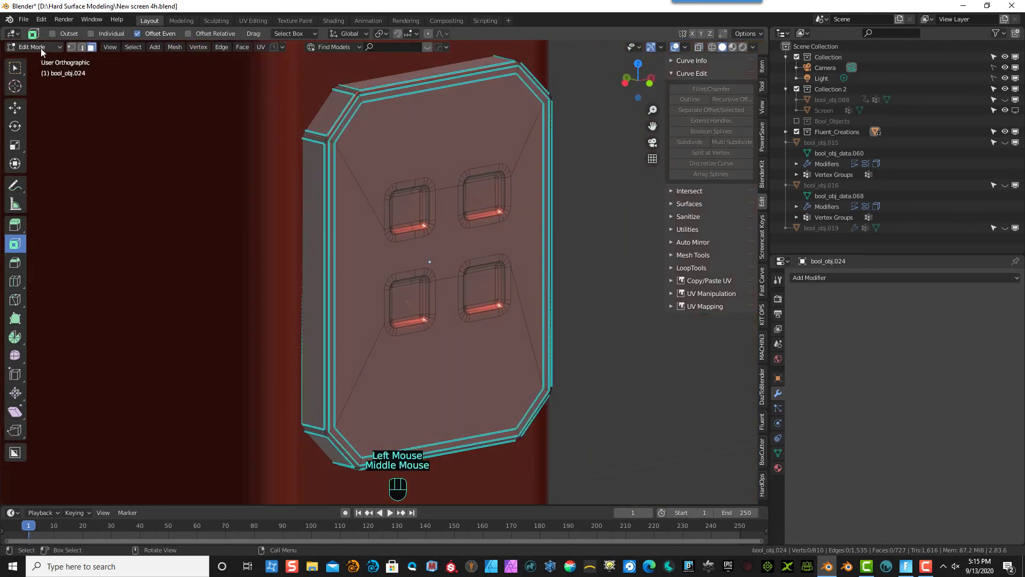
left_click(41, 48)
left_click(43, 35)
middle_click_drag(402, 178, 364, 148)
scroll(501, 177, "up", 2)
- Edit the plate and side frame together and delete the floor faces of the four square pockets
left_click(500, 179)
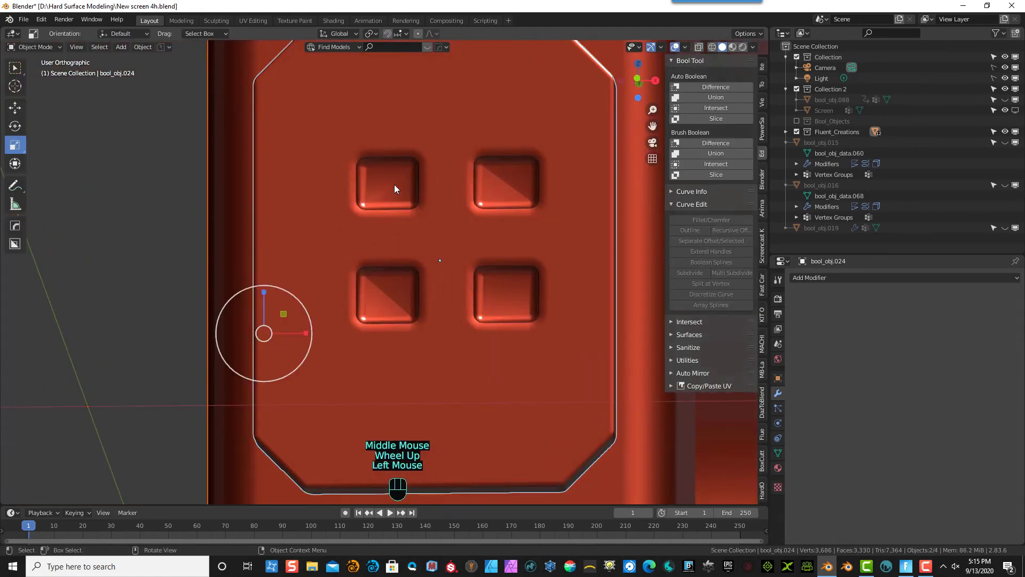
left_click(28, 48)
left_click(32, 60)
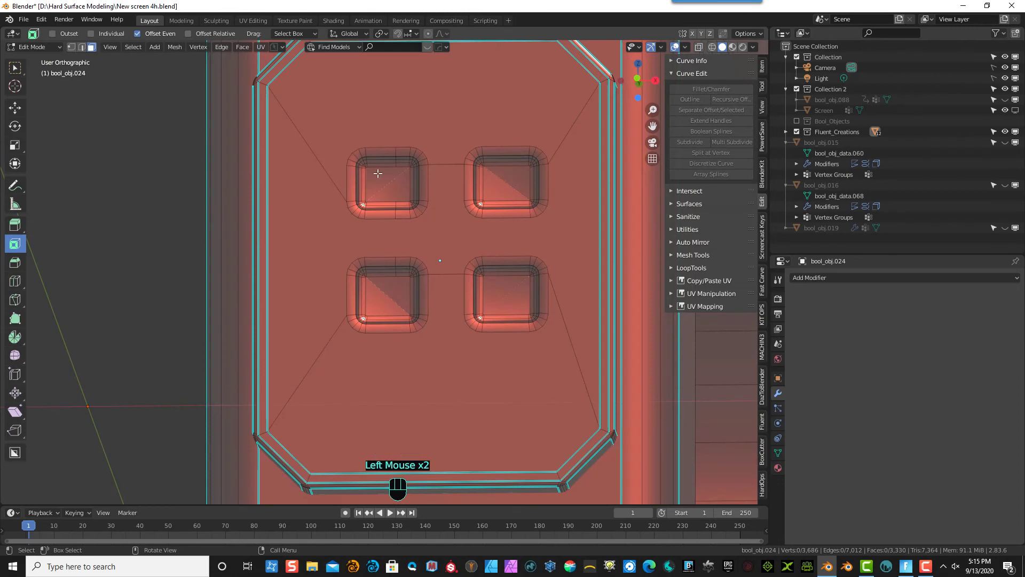
left_click(391, 190)
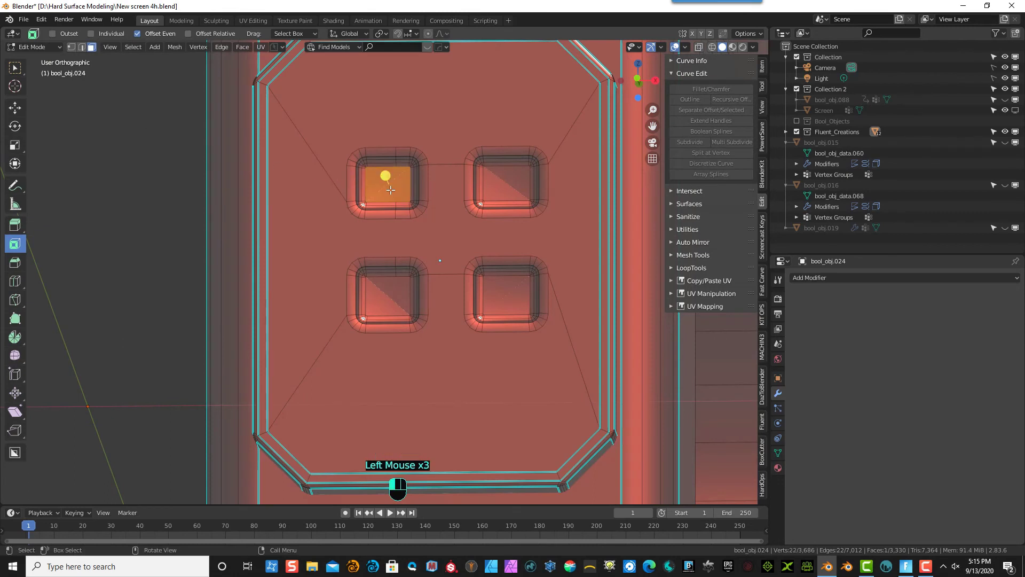
left_click(514, 179, "shift")
left_click(500, 291, "shift")
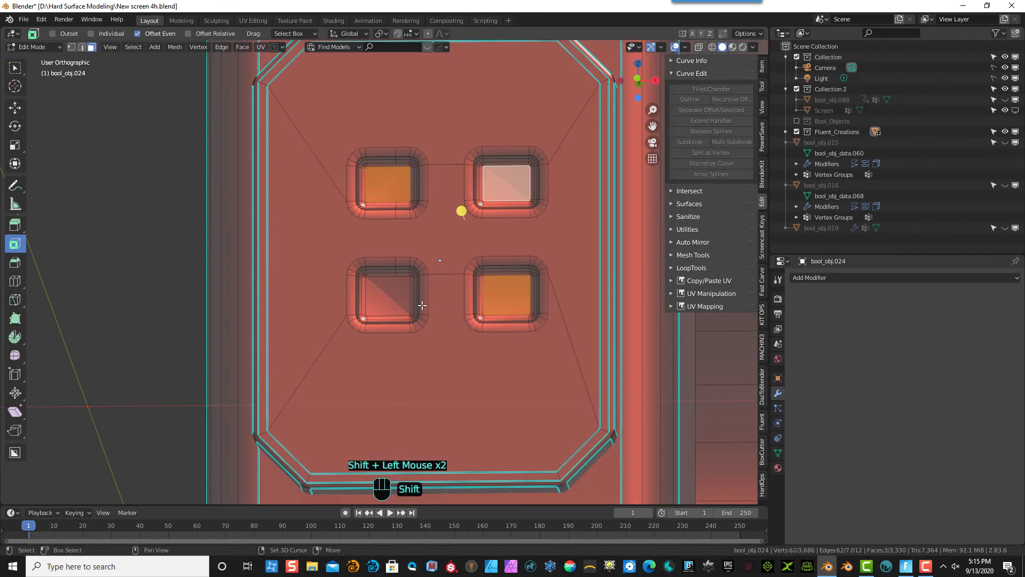
scroll(422, 305, "up", 5)
left_click(402, 311, "shift")
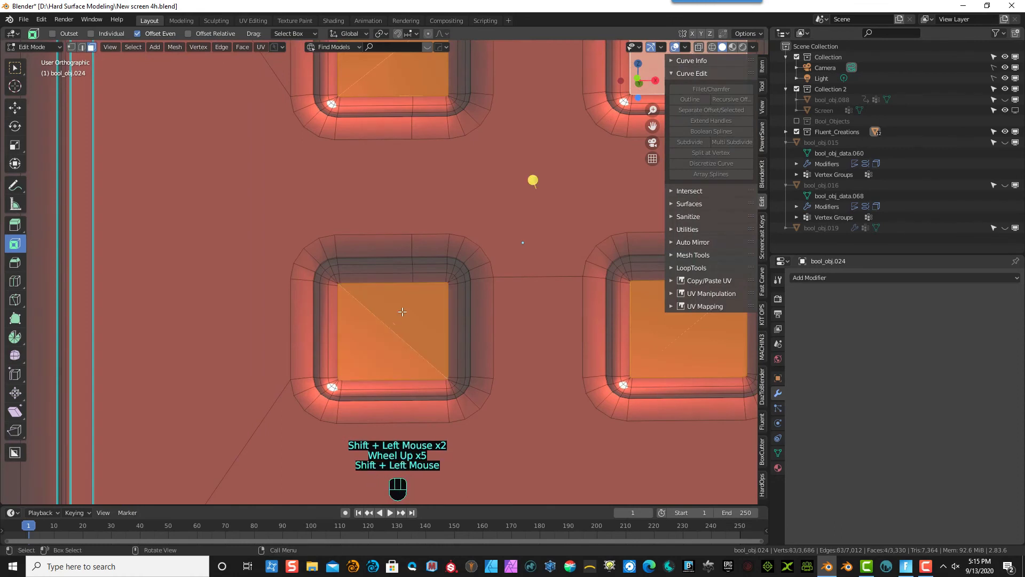
scroll(403, 287, "down", 1)
scroll(433, 133, "down", 1)
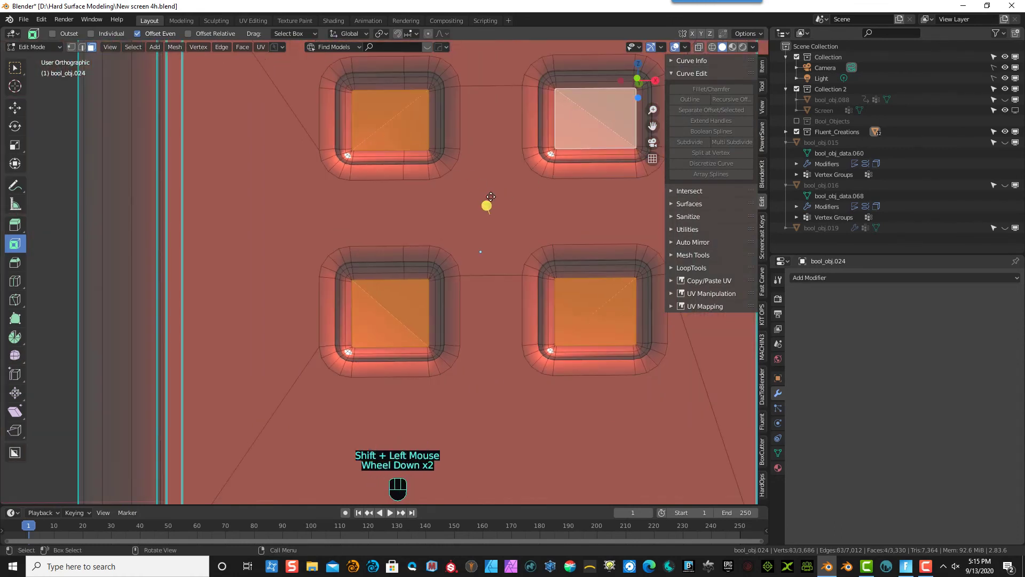
left_click_drag(491, 207, 486, 205)
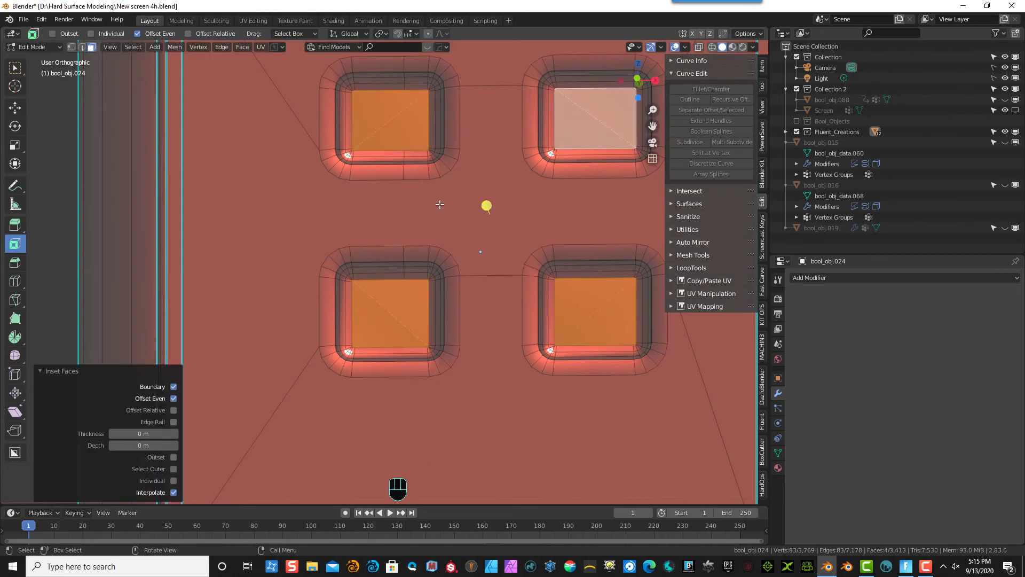
key("Delete")
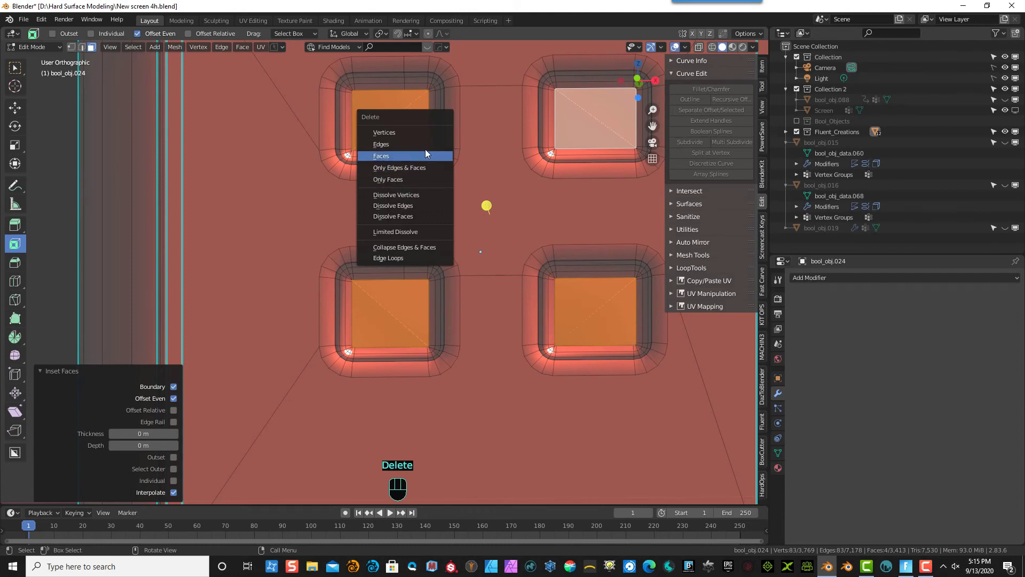
left_click(426, 154)
scroll(484, 167, "down", 2)
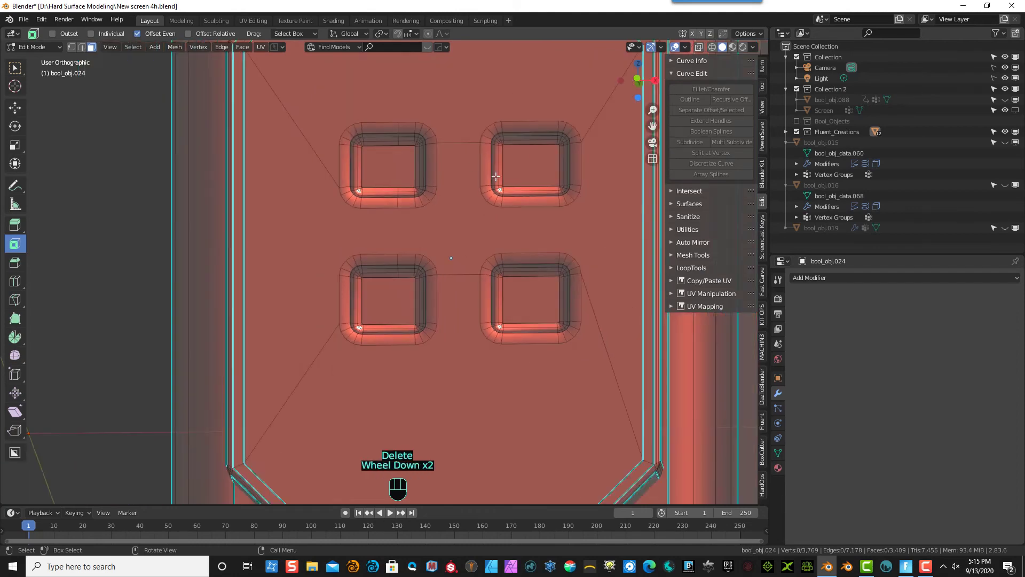
- Examine the side frame's face behind the four plate openings, then return to Object Mode and look over the frame
middle_click_drag(500, 177, 476, 184)
left_click(373, 169)
middle_click_drag(238, 141, 514, 193)
middle_click_drag(454, 186, 483, 170)
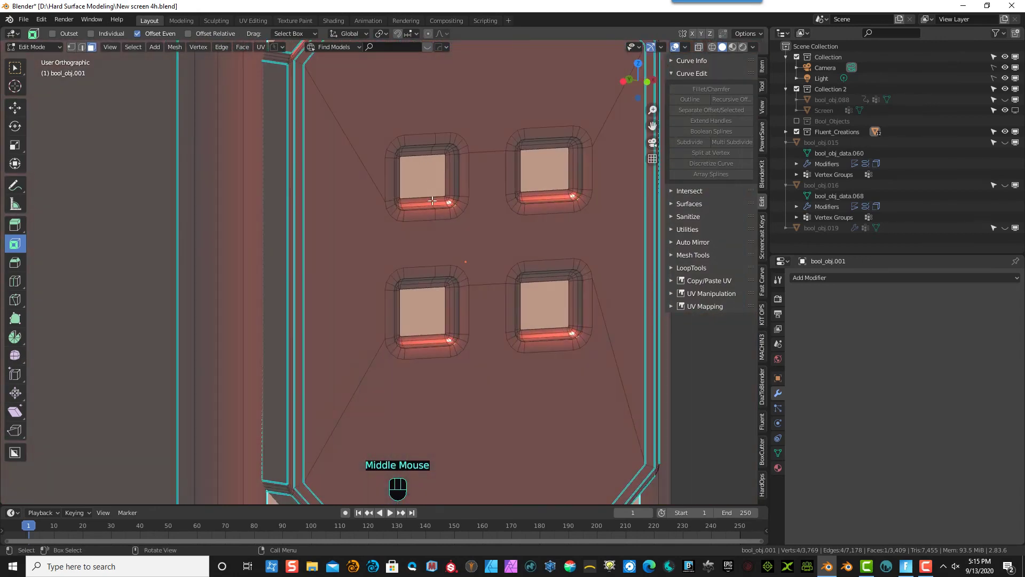
scroll(502, 158, "down", 8)
left_click(513, 149)
middle_click_drag(540, 199, 513, 197)
left_click(33, 47)
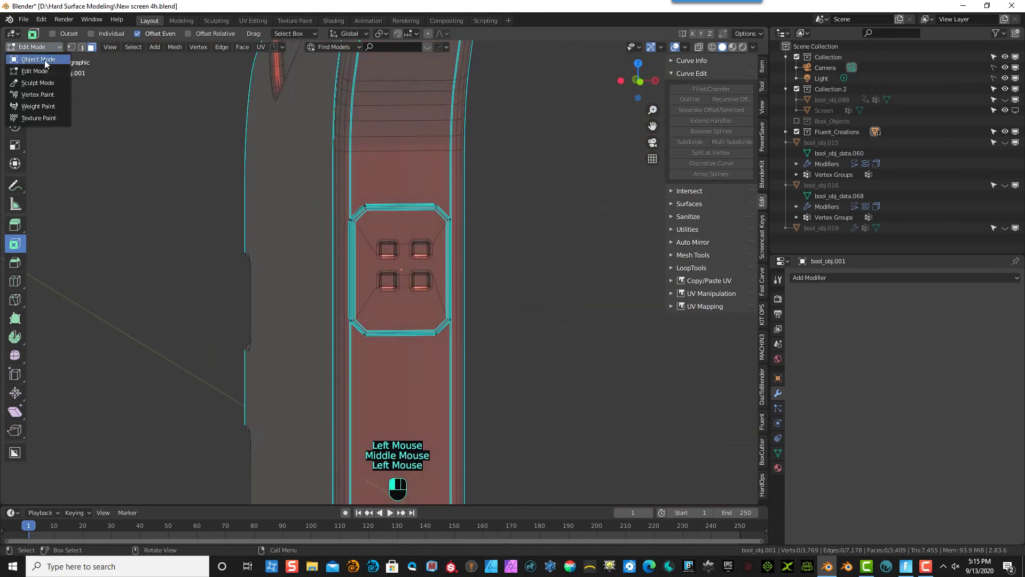
left_click(30, 59)
scroll(570, 304, "up", 5)
middle_click_drag(575, 276, 515, 262)
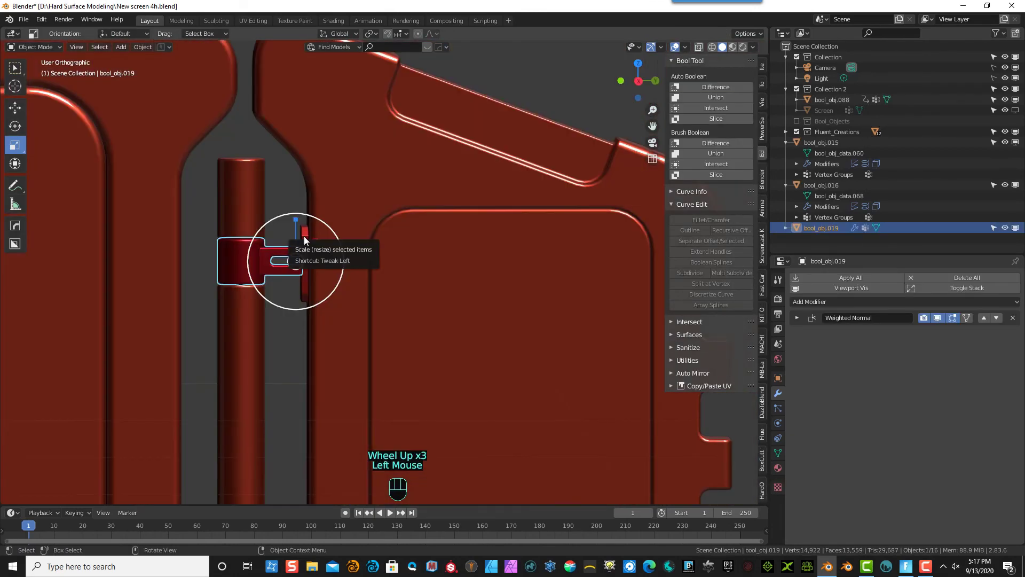
- Add the mounting plate to the hinge clamp selection and copy both objects in the right orthographic view
left_click(303, 236, "shift")
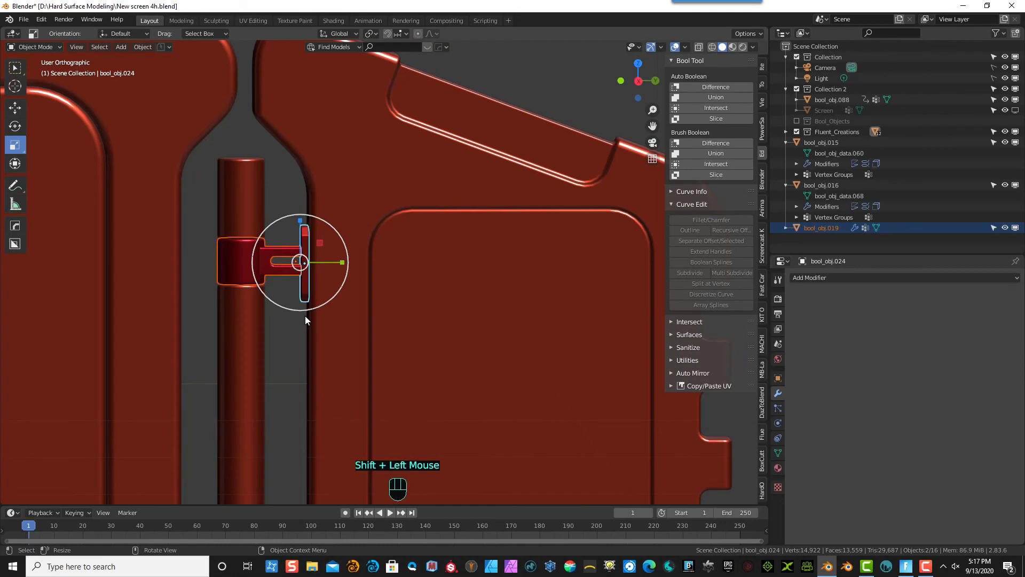
key("KP_1")
key("KP_3")
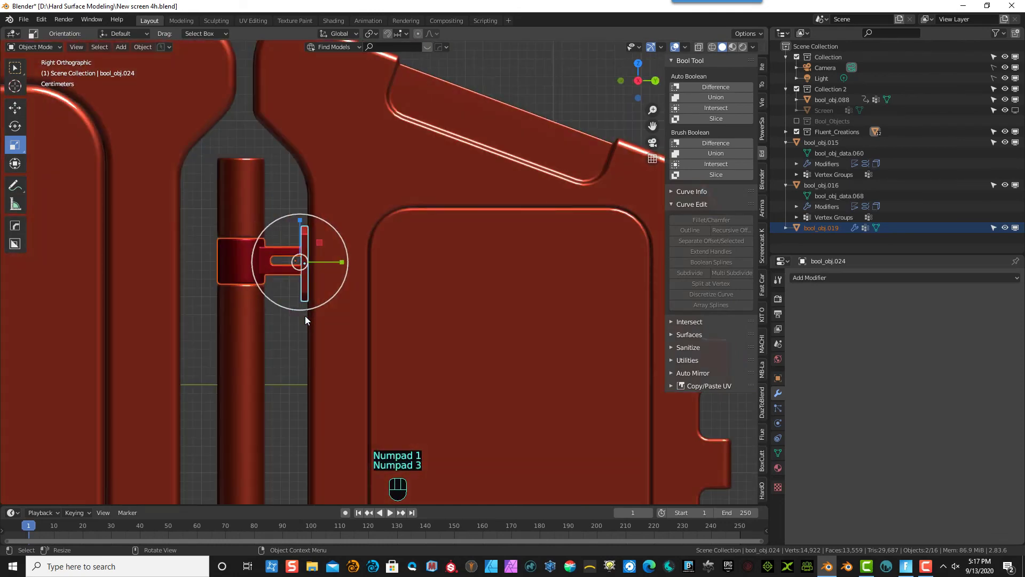
scroll(306, 316, "down", 2)
left_click_drag(652, 126, 675, 29)
scroll(441, 394, "up", 2)
scroll(440, 394, "up", 1)
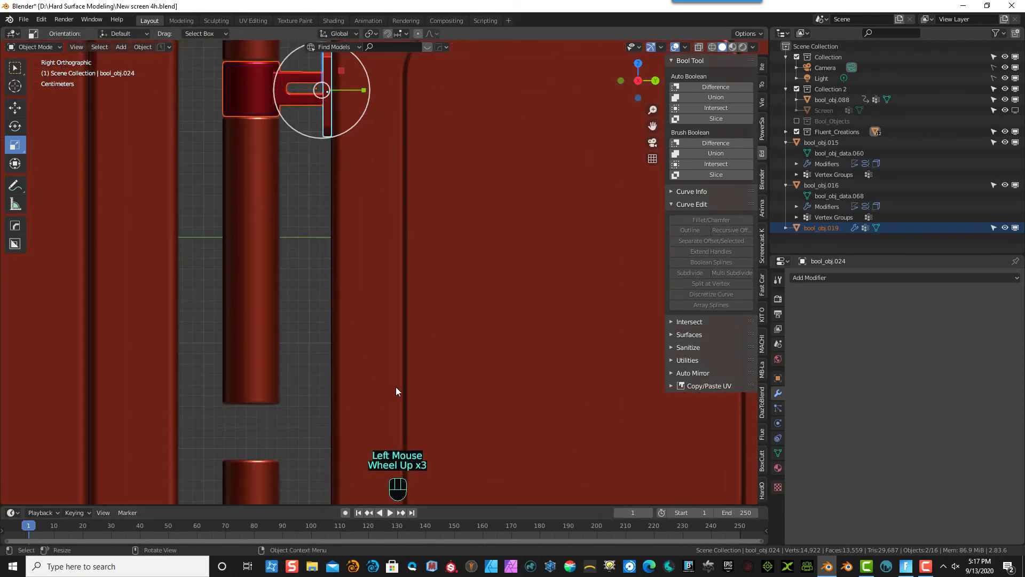
key("ctrl")
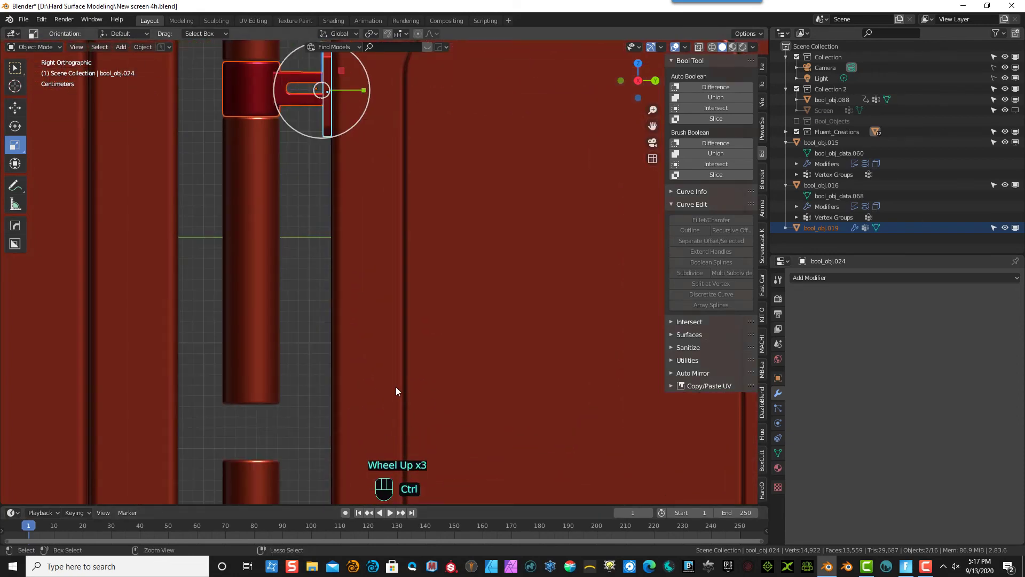
key("ctrl+c")
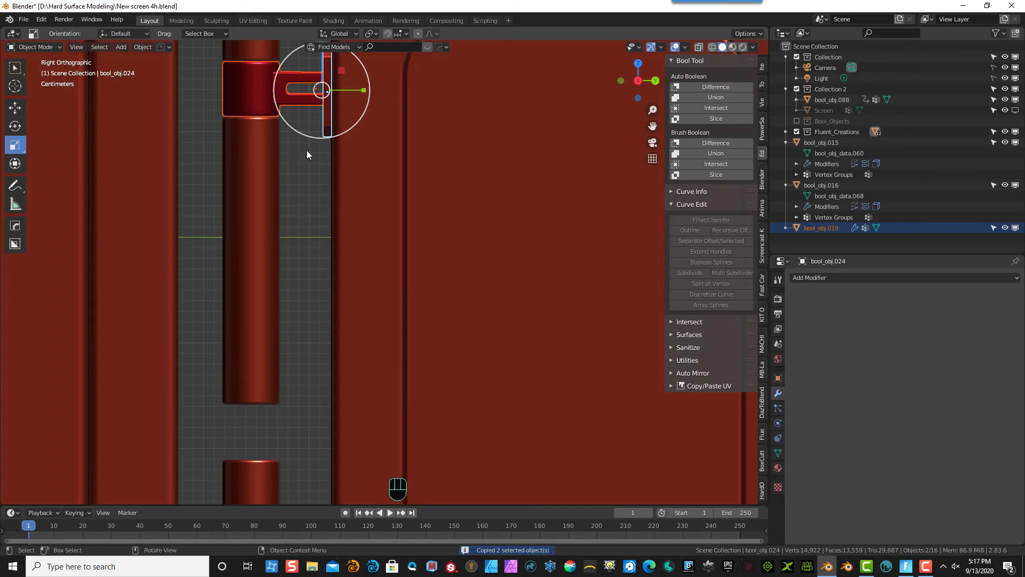
- Move the clamp and plate -0.32483 m along Z to the rod's lower gap, and paste the copies at the original position
key("g")
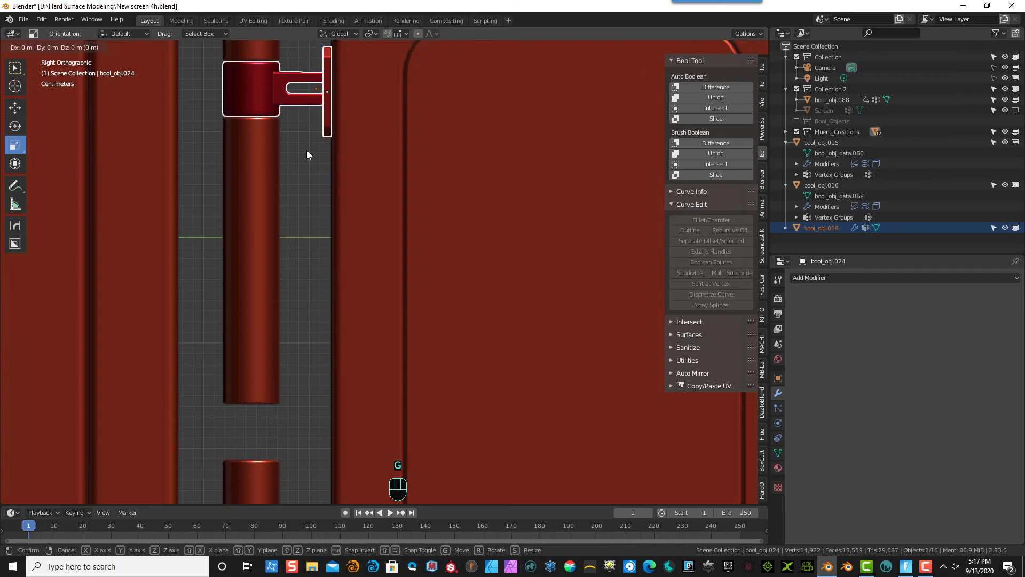
key("y")
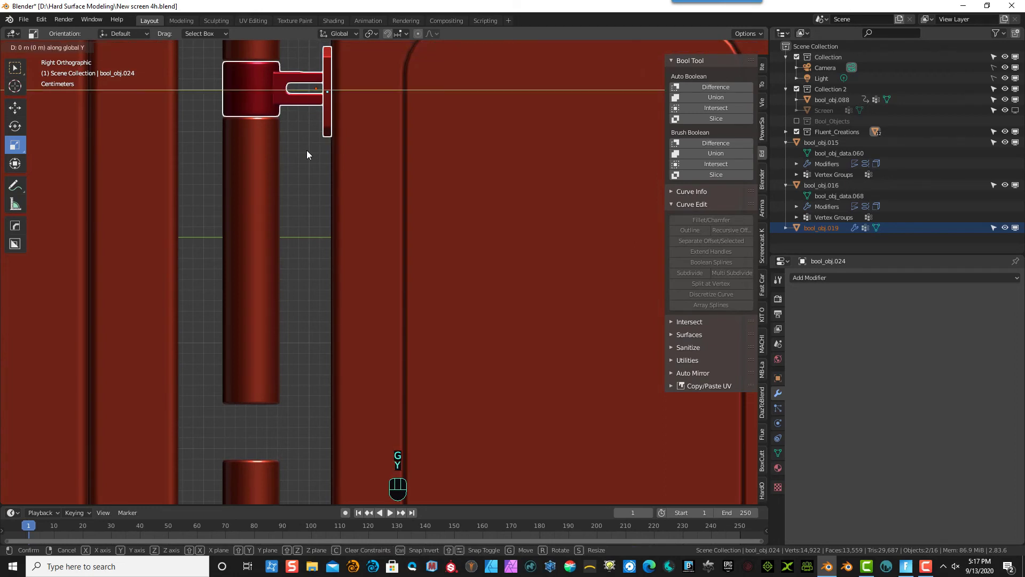
key("x")
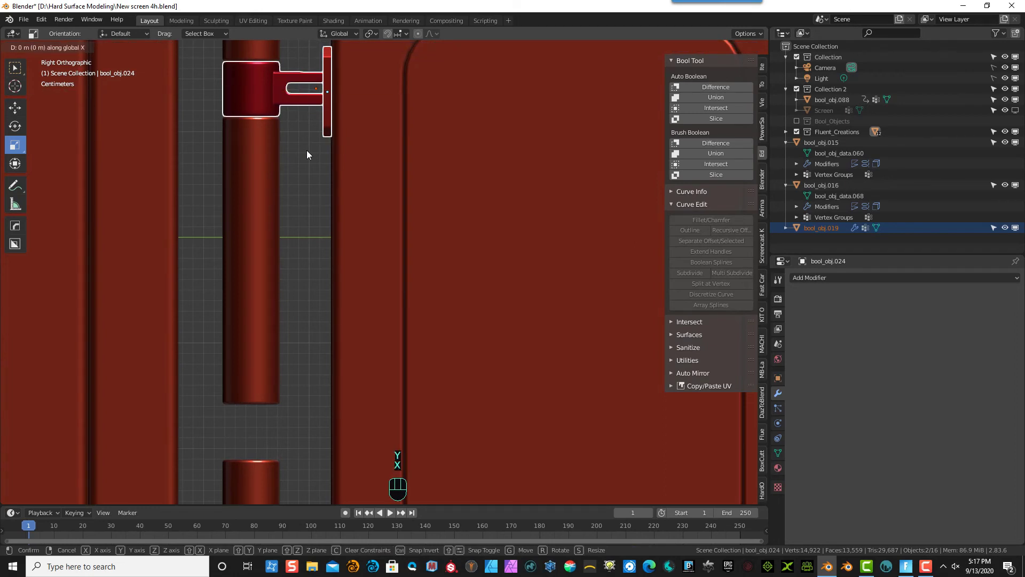
key("z")
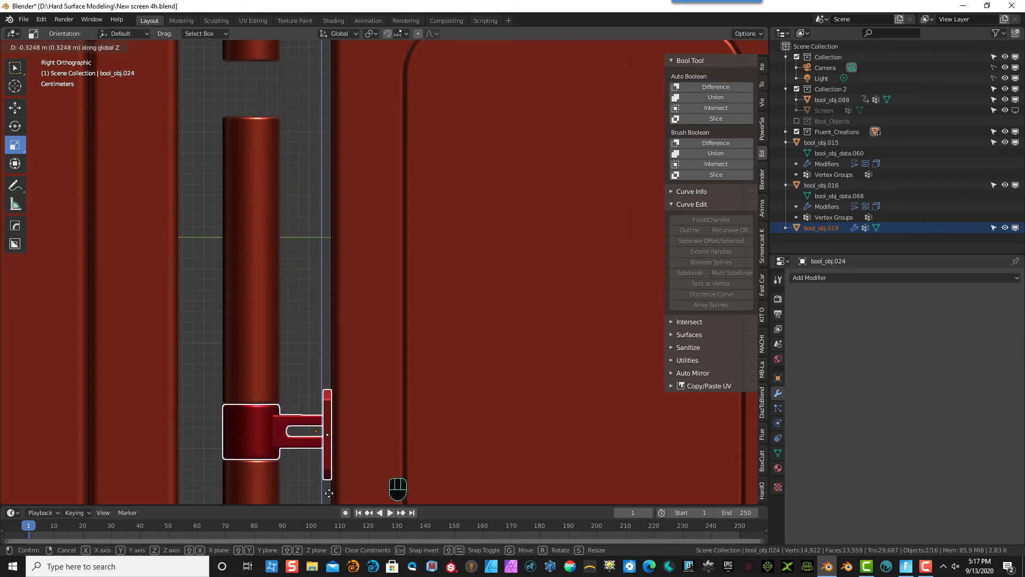
left_click(329, 493)
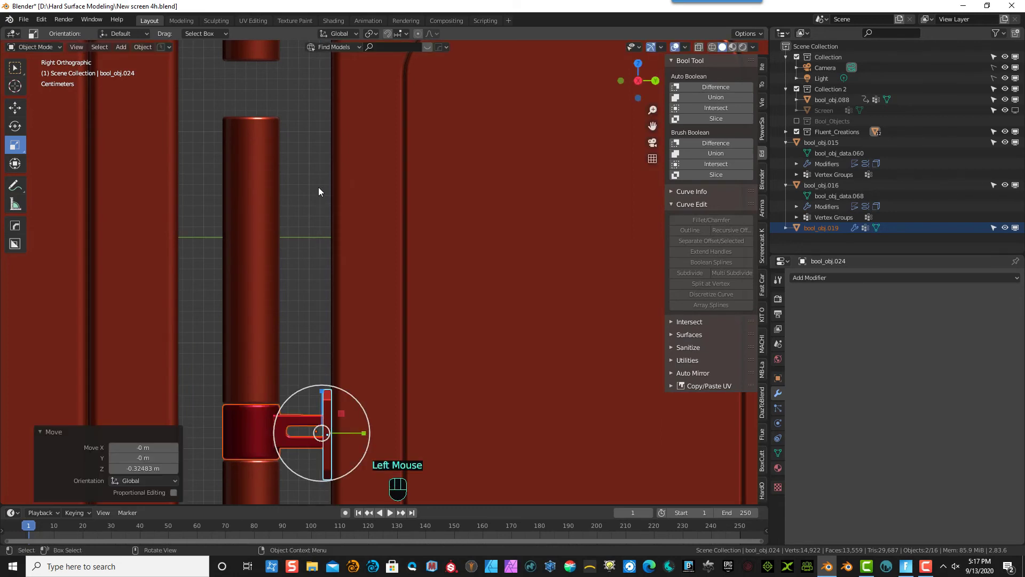
key("ctrl+v")
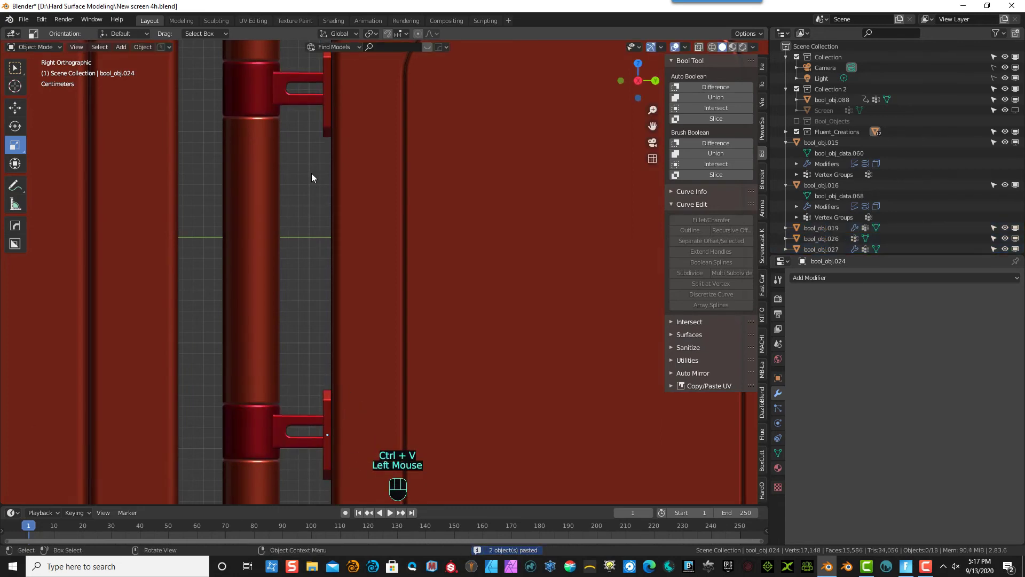
- Apply the hinge rod's Second_Mirror, OuterBevel and Weighted Normal modifiers
scroll(313, 215, "down", 2)
middle_click_drag(313, 217, 356, 225)
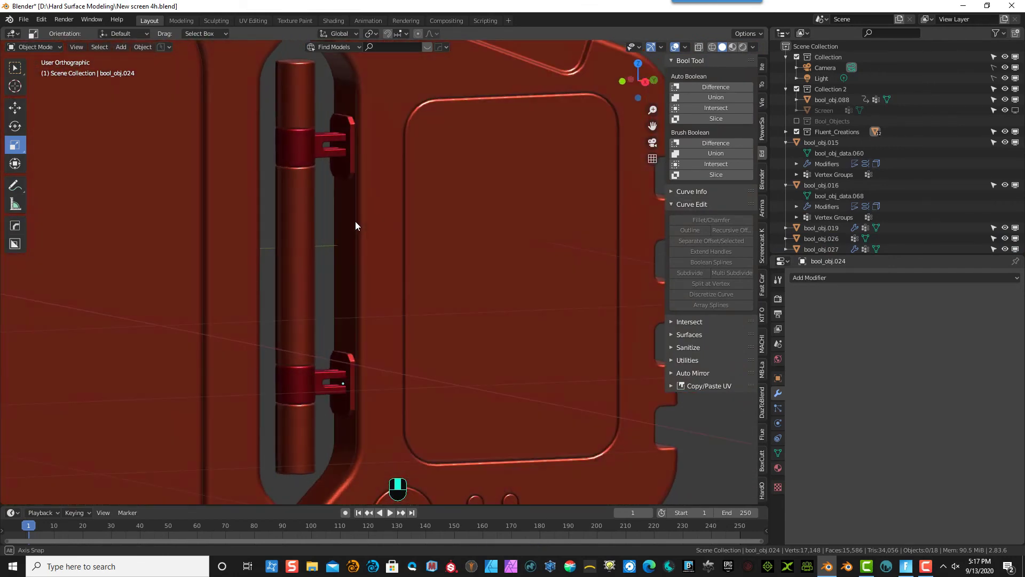
left_click(297, 233)
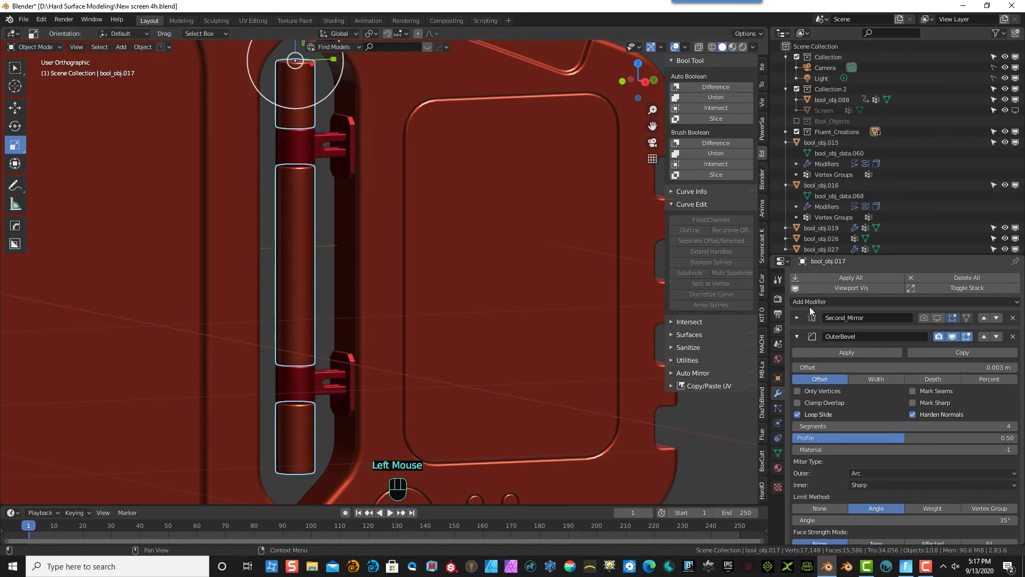
left_click(797, 336)
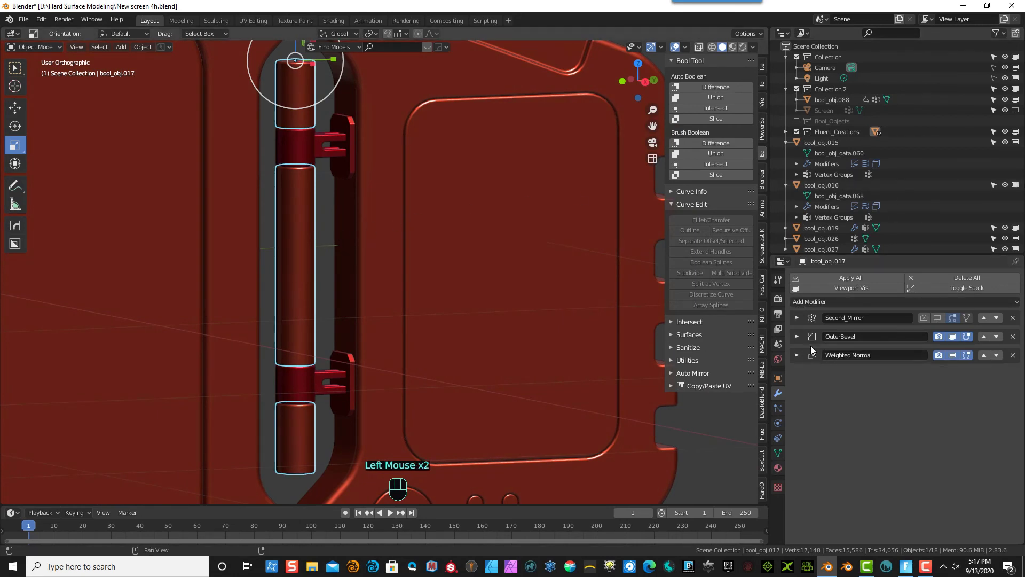
left_click(798, 318)
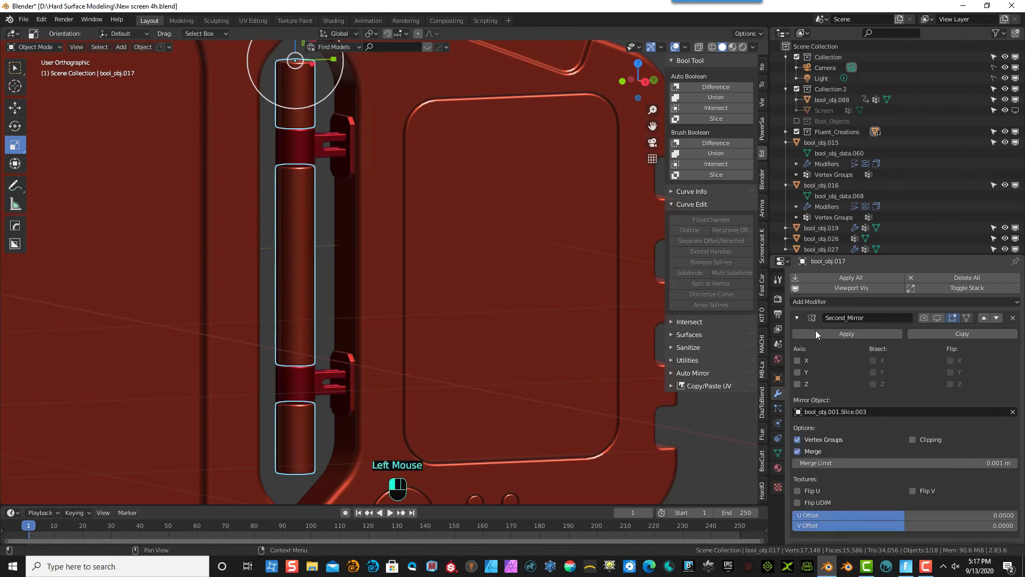
left_click(815, 333)
left_click(797, 319)
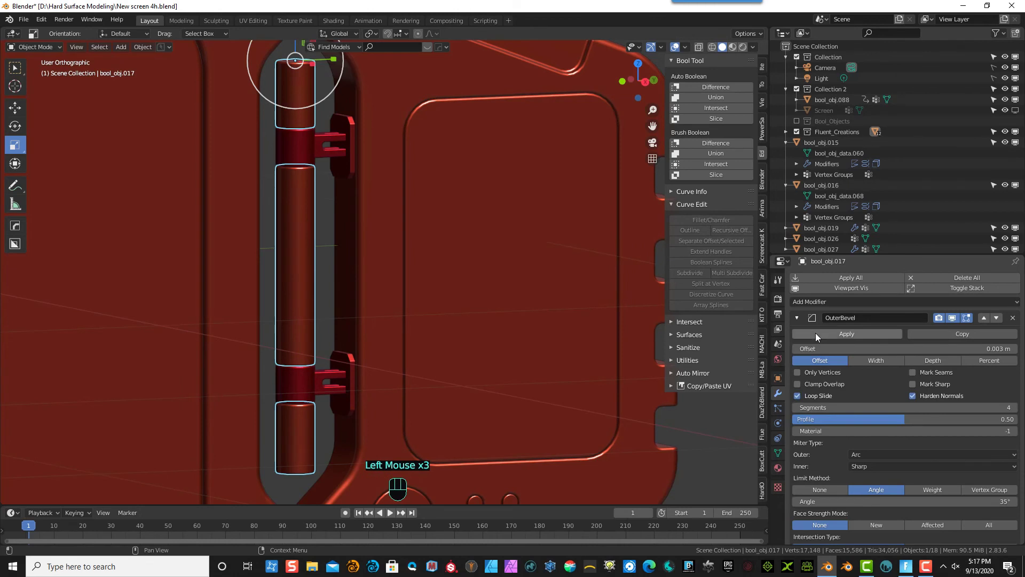
left_click(816, 332)
left_click(798, 319)
left_click(806, 332)
scroll(108, 126, "down", 3)
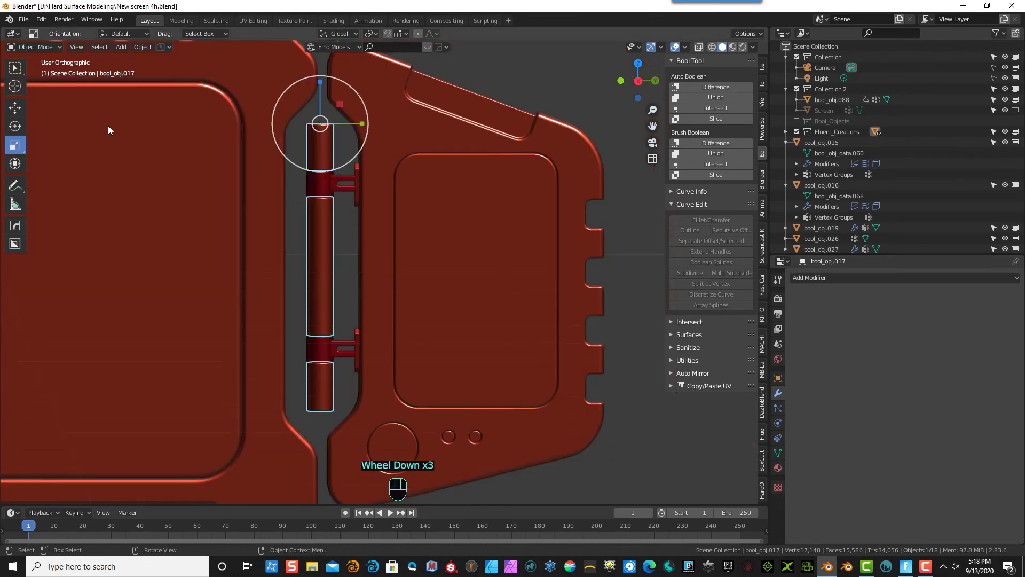
key("ctrl")
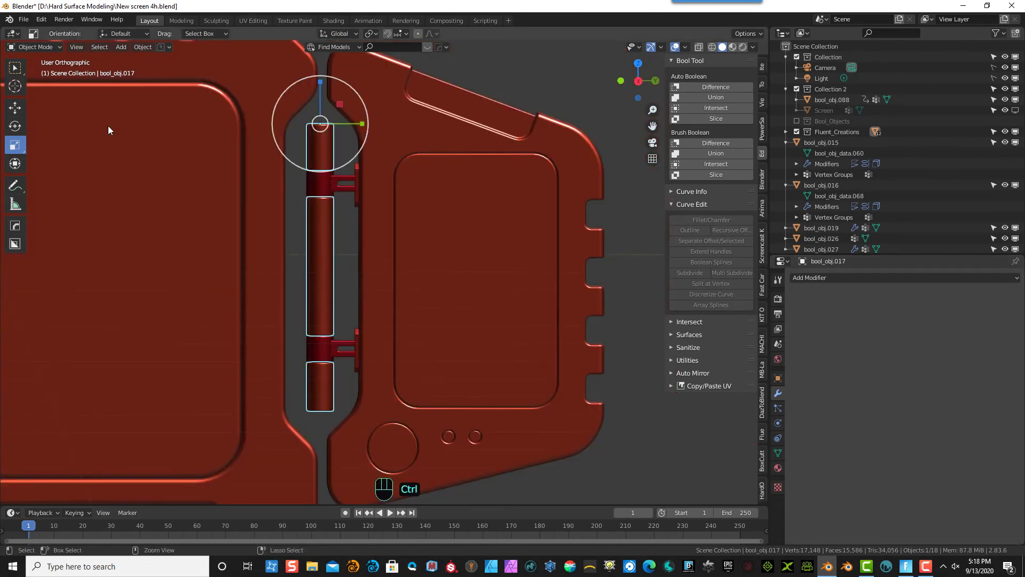
key("ctrl+i")
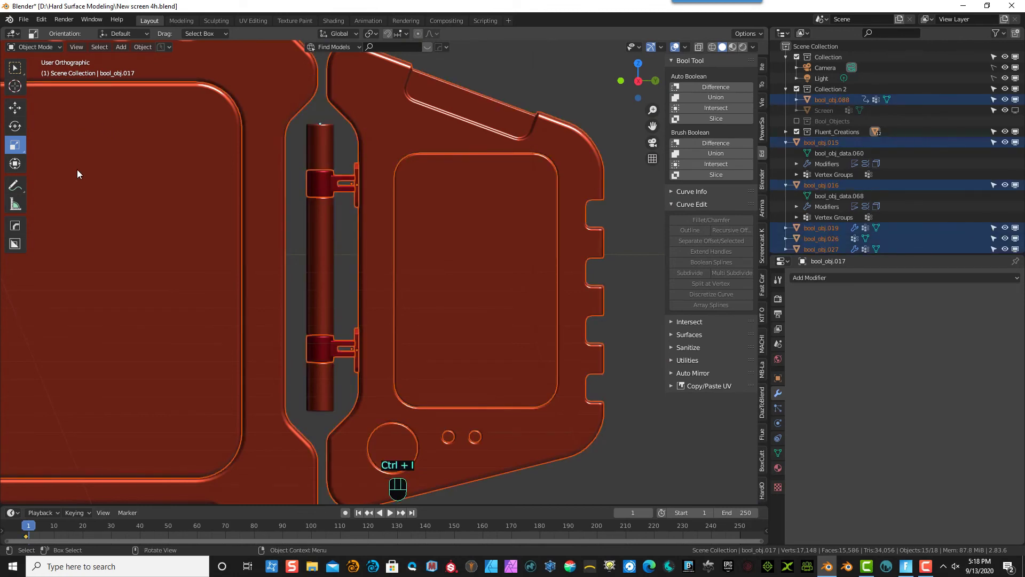
left_click(194, 90)
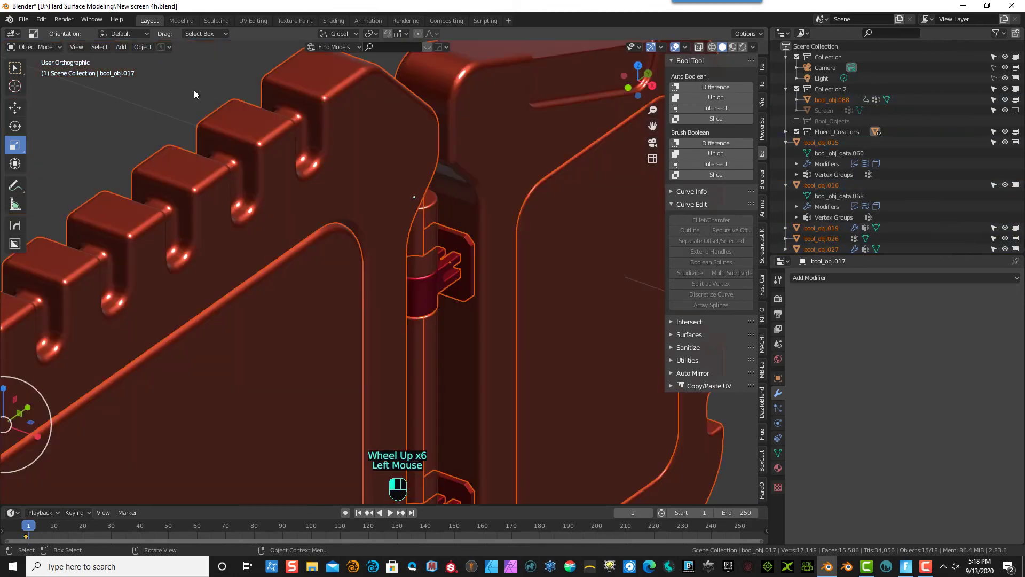
- Isolate the hinge rod and the upper clamp by inverting their selection and hiding all other objects
double_click(447, 285)
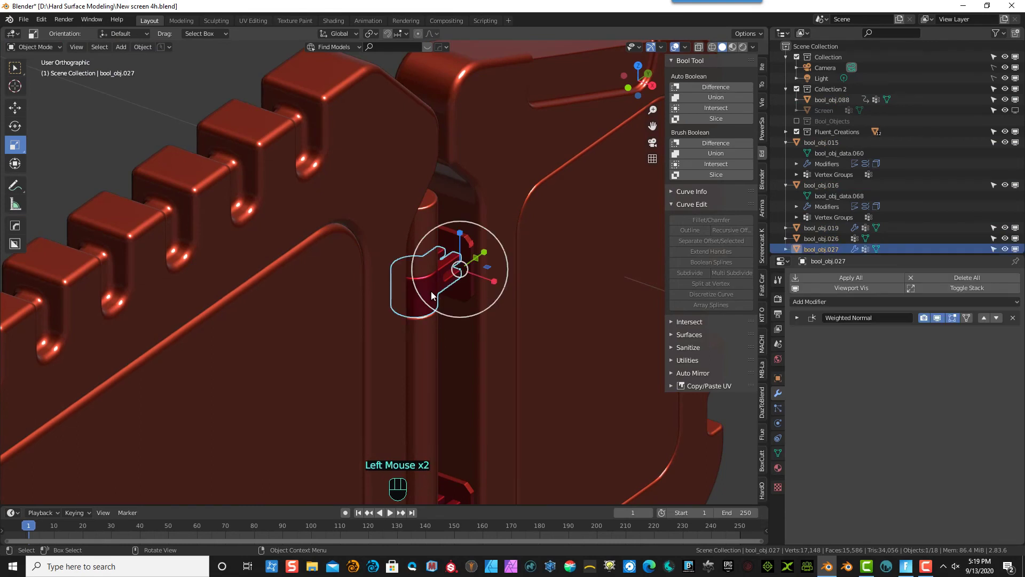
left_click(426, 221, "shift")
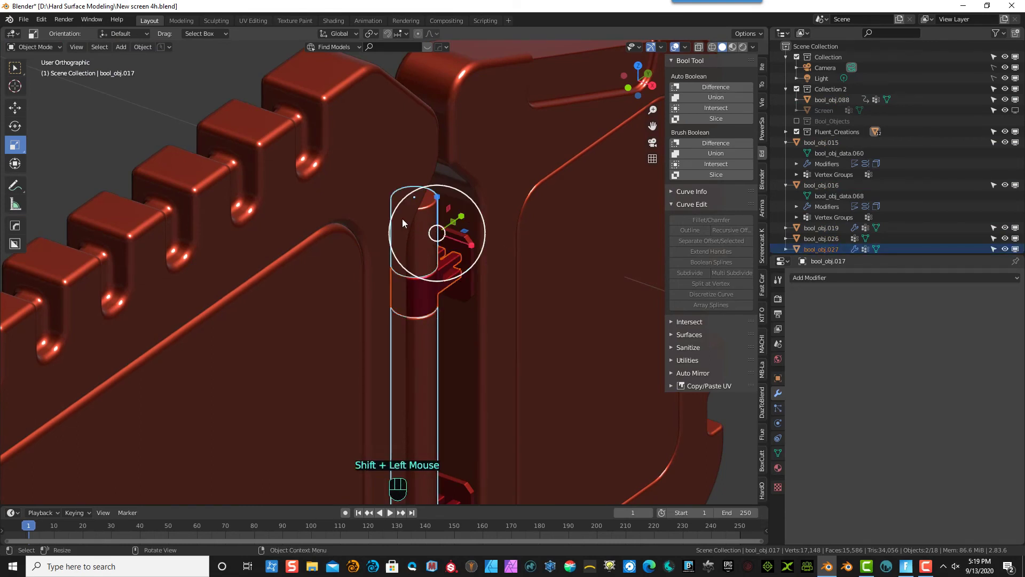
key("ctrl+i")
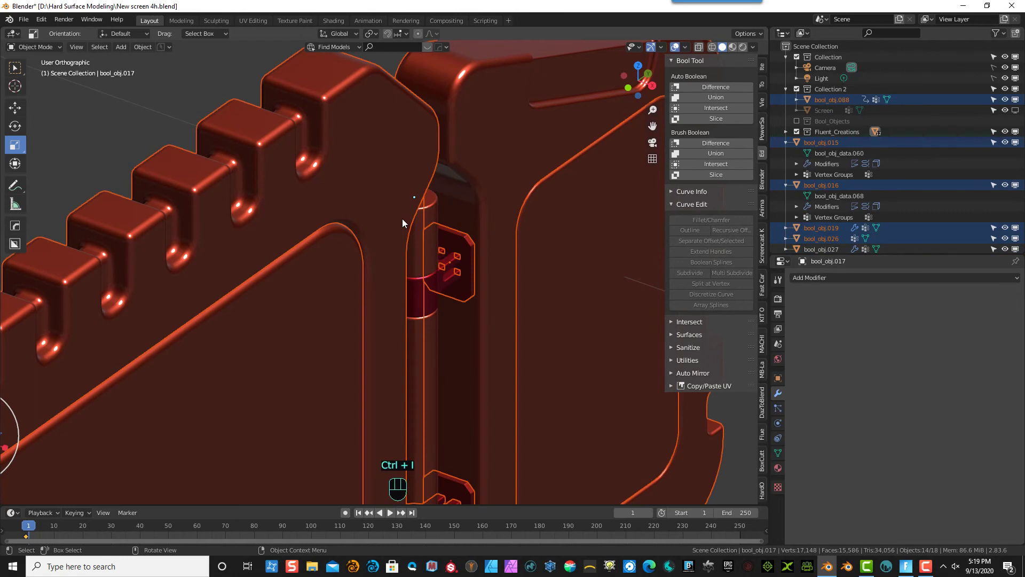
key("h")
scroll(421, 222, "down", 4)
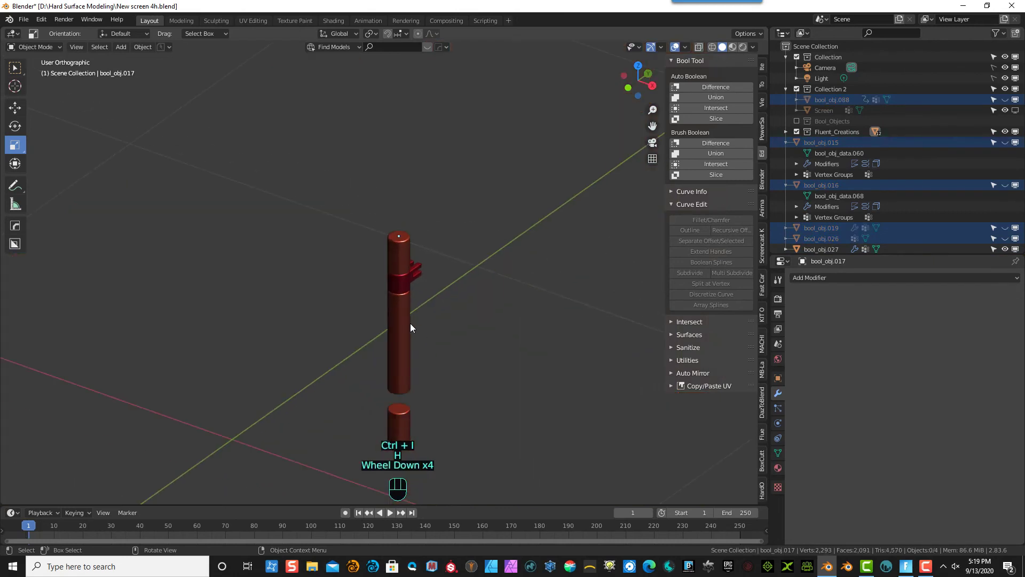
- In Edit Mode, add two loop cuts near the ends of the rod's long middle section, with slide factors 0.686 and -0.602
left_click(409, 325)
key("KP_1")
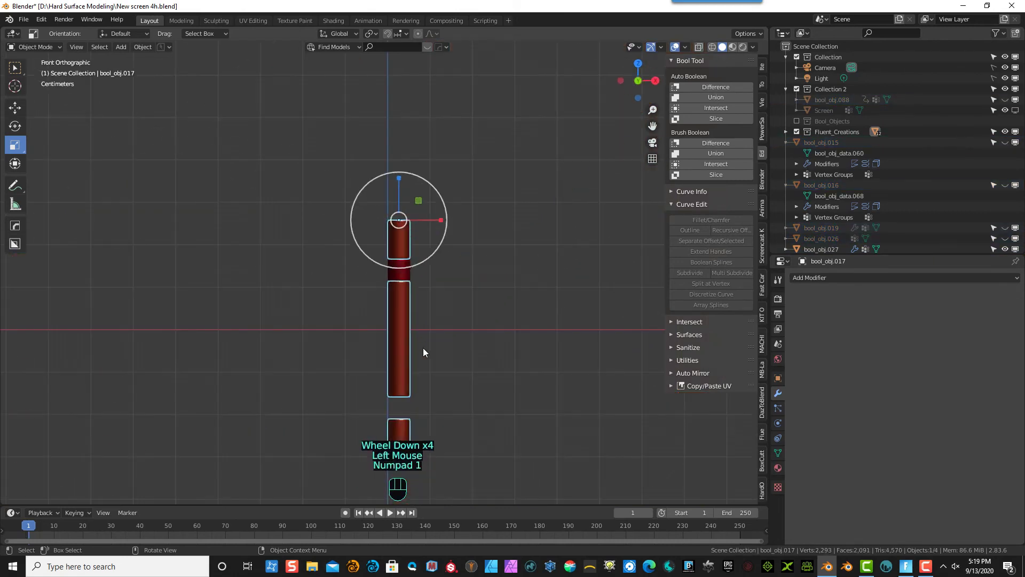
scroll(537, 342, "up", 4)
mouse_move(653, 126)
left_mouse_down()
mouse_move(634, 80)
mouse_move(648, 133)
left_mouse_up()
key("KP_3")
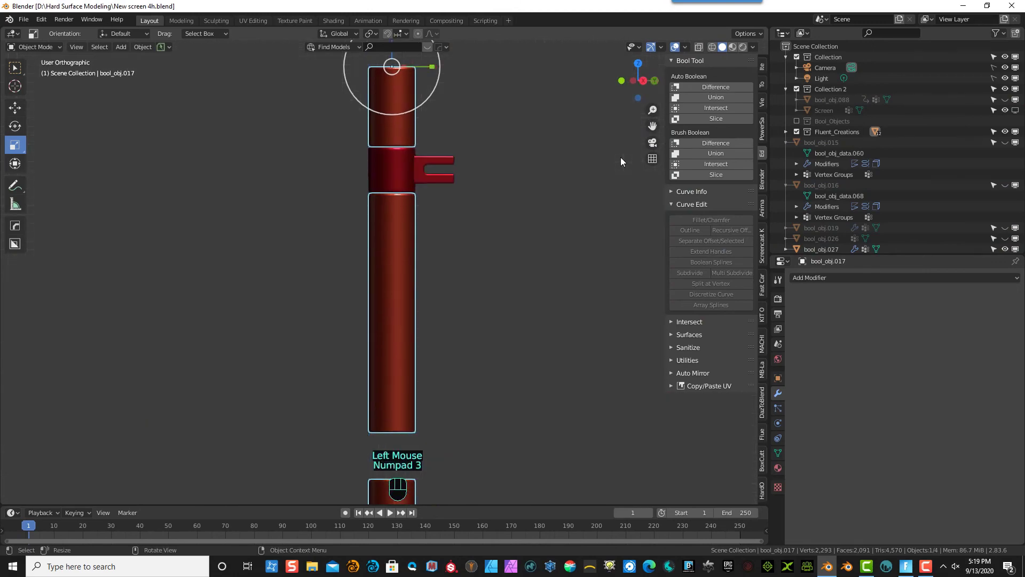
left_click(35, 47)
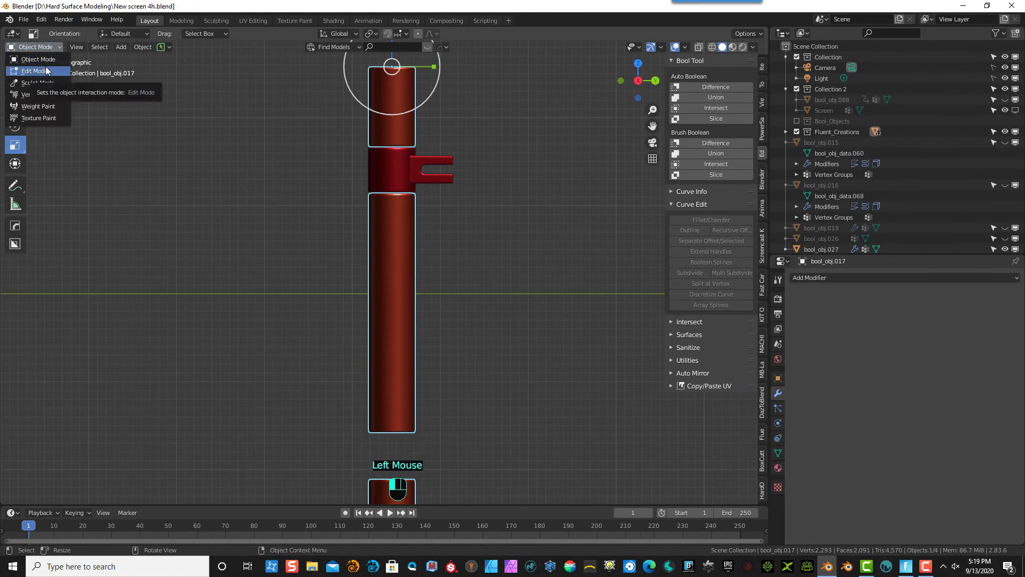
left_click(46, 69)
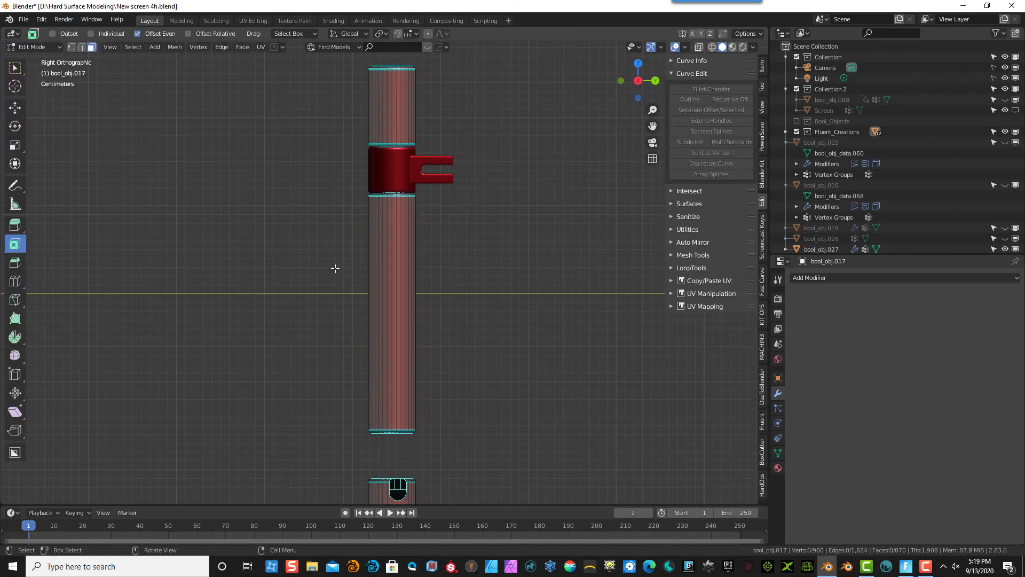
left_click(16, 281)
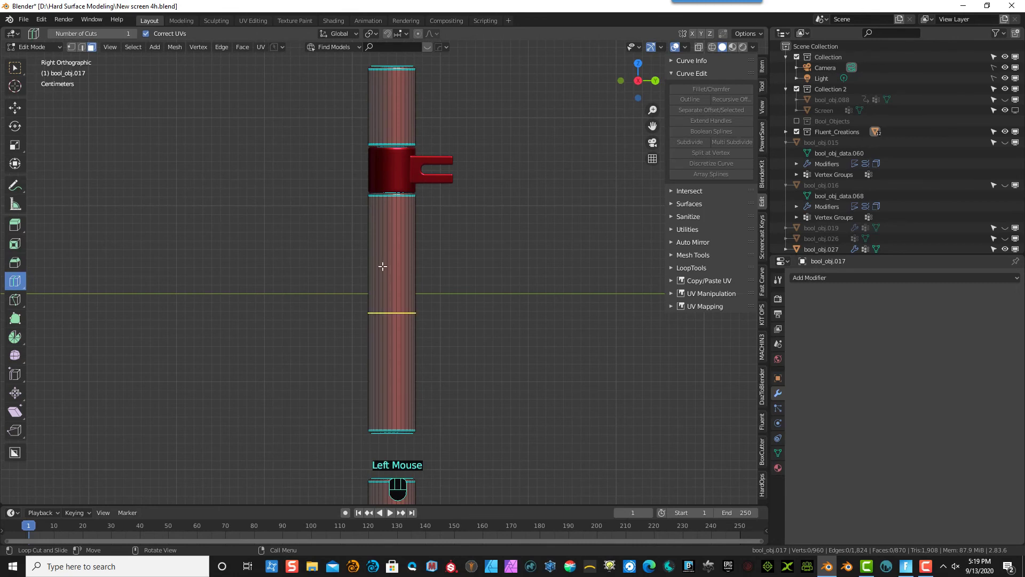
left_click_drag(391, 307, 385, 226)
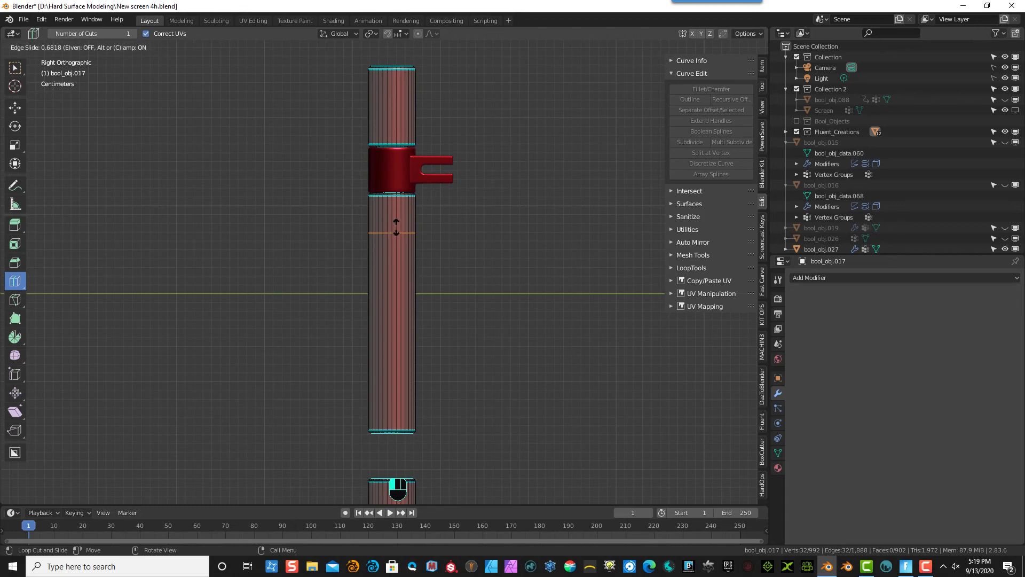
left_click_drag(396, 226, 398, 228)
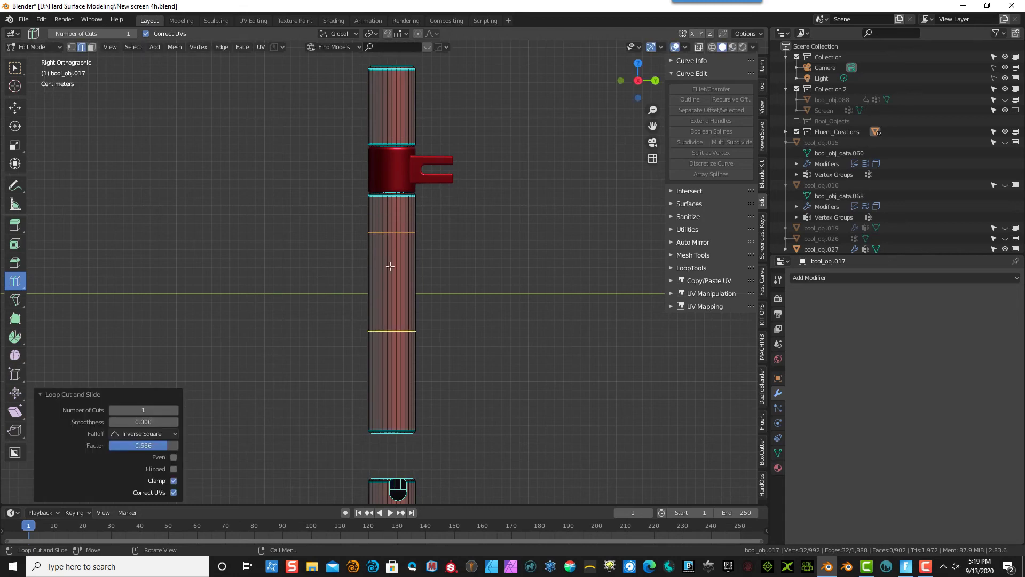
left_click_drag(387, 329, 393, 391)
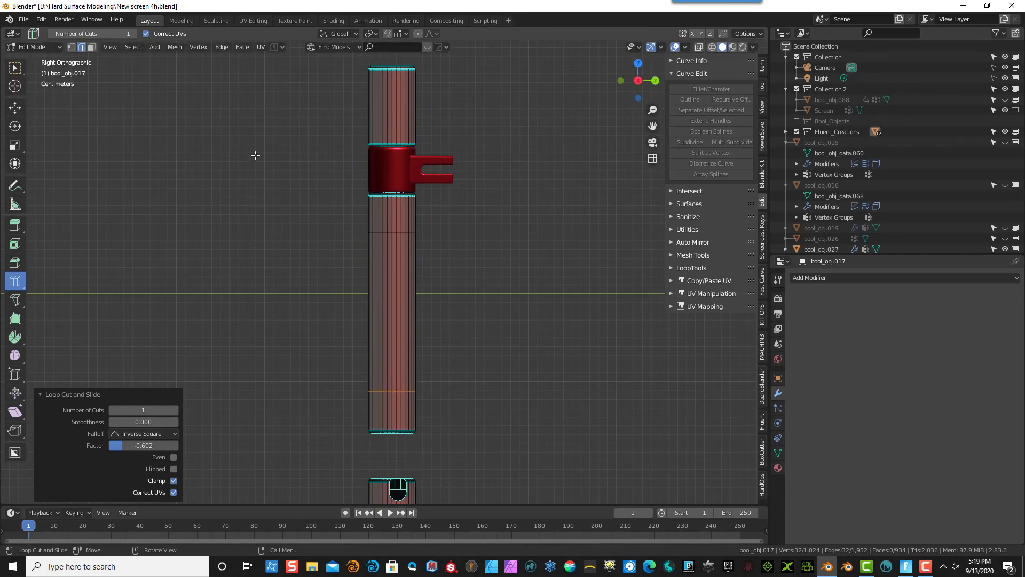
- Select the six adjacent front faces of the rod's middle section, between the two new loop cuts
left_click(92, 47)
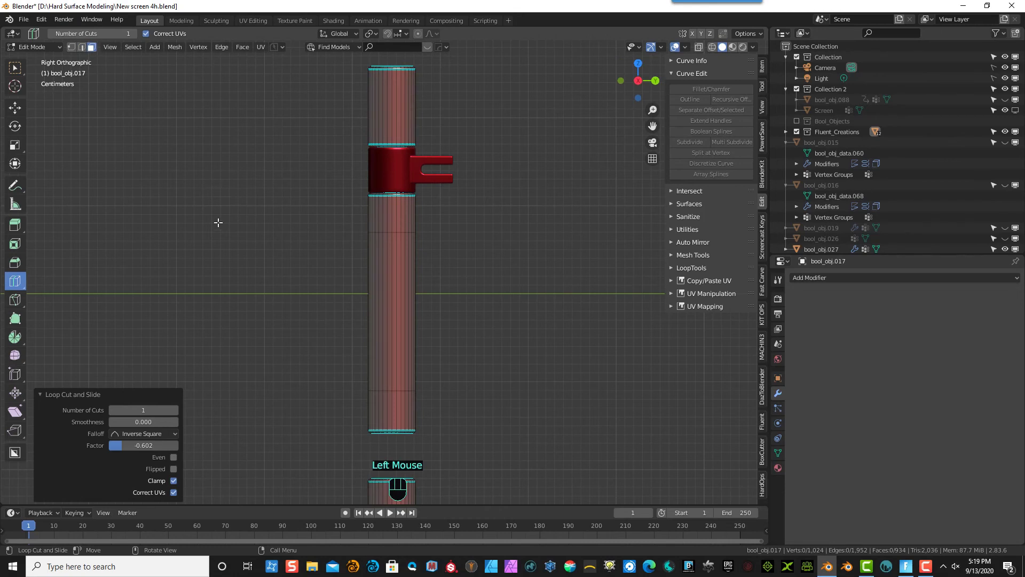
middle_click_drag(274, 216, 367, 284)
left_click(15, 68)
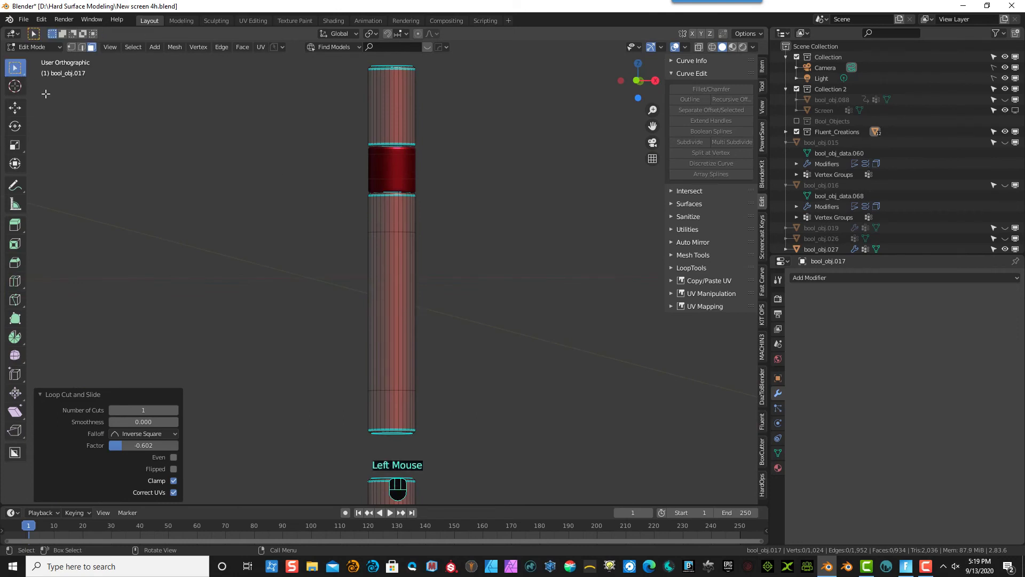
left_click_drag(388, 282, 401, 300)
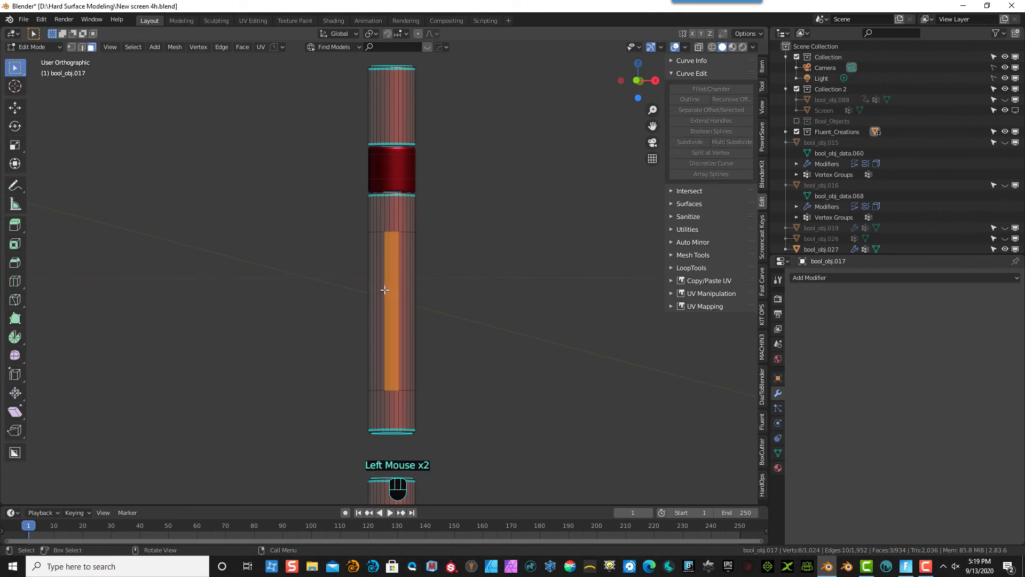
left_click(383, 288, "shift")
left_click(401, 284, "shift")
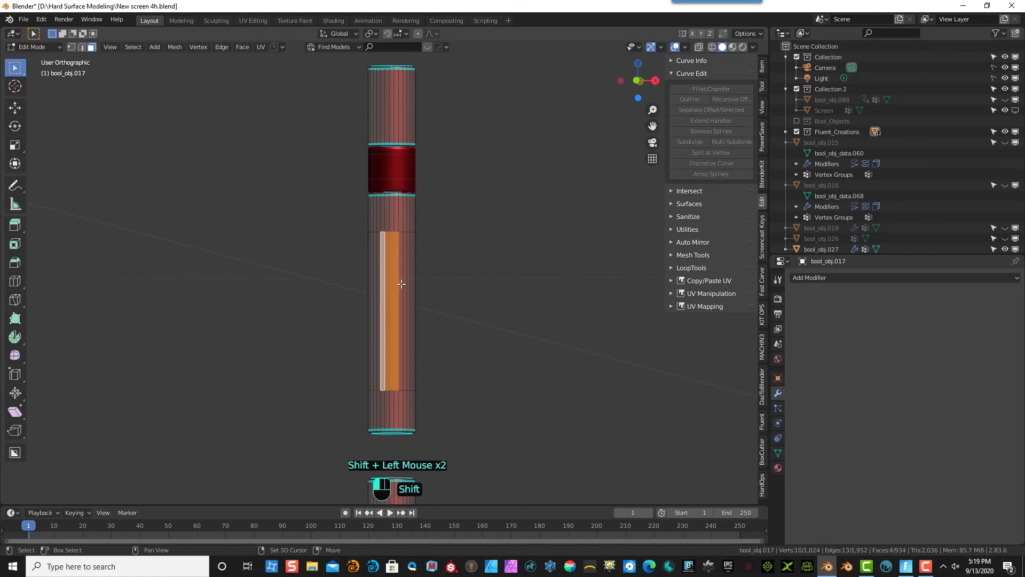
middle_click_drag(476, 265, 440, 295)
key("KP_3")
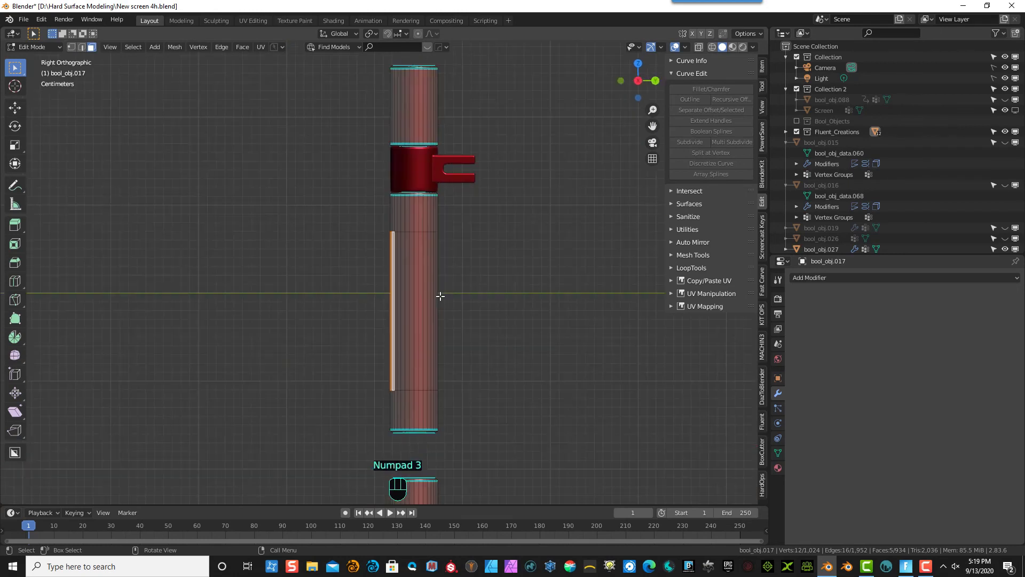
key("KP_1")
scroll(486, 325, "up", 4)
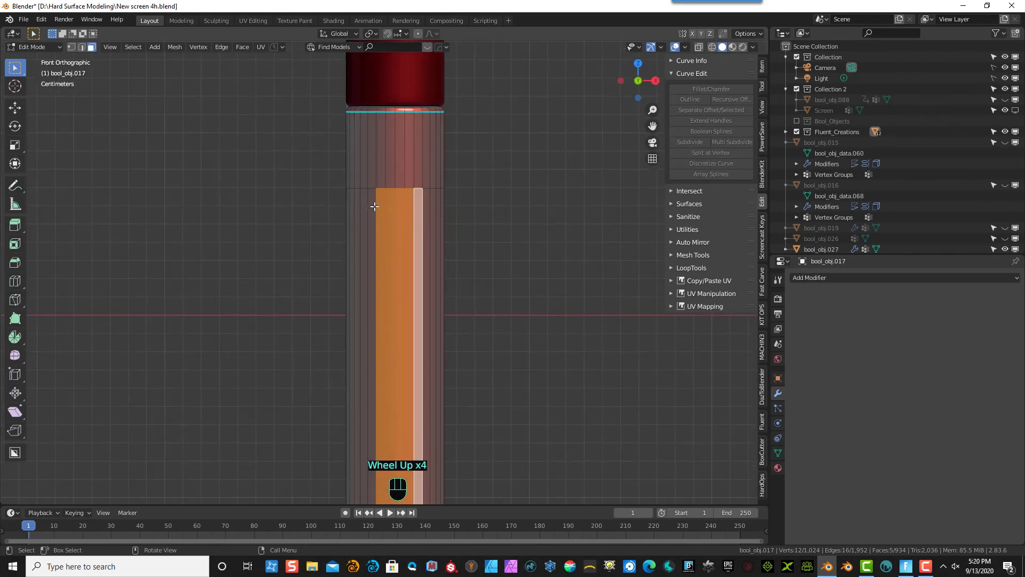
left_click(372, 199, "shift")
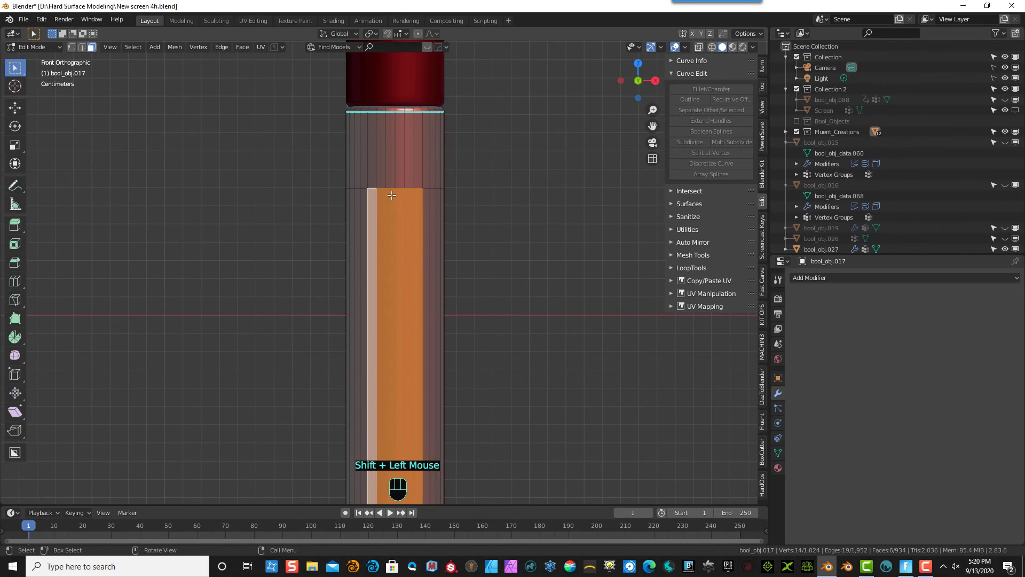
scroll(524, 247, "down", 3)
- Extrude the selected front faces about 0.0788 m outward along their normal to form a plate
middle_click_drag(524, 238, 442, 256)
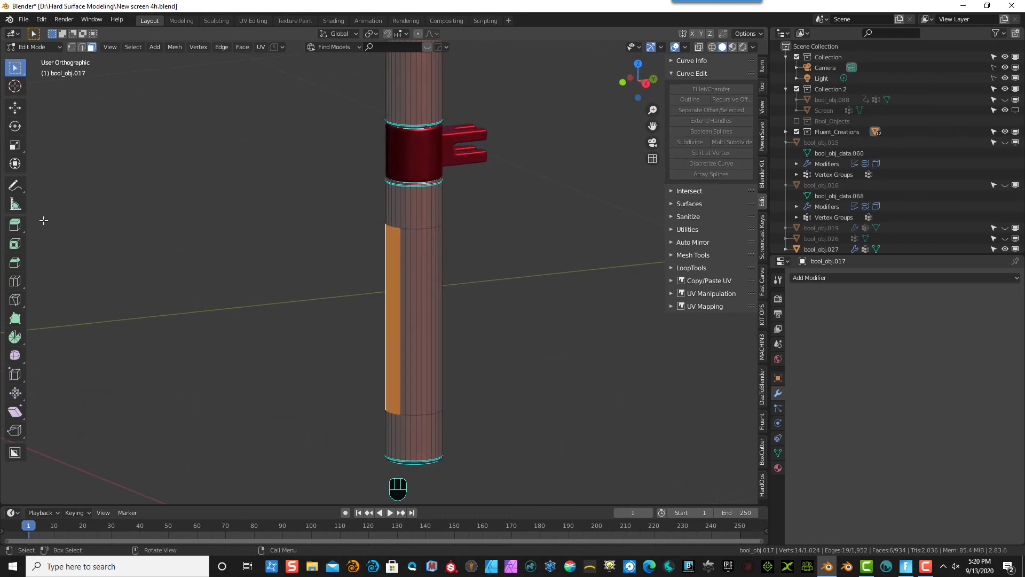
left_click(15, 225)
left_click_drag(354, 321, 275, 332)
- Select the edges on all sides of the seam where the extruded plate meets the rod
middle_click_drag(274, 332, 523, 281)
scroll(335, 255, "up", 6)
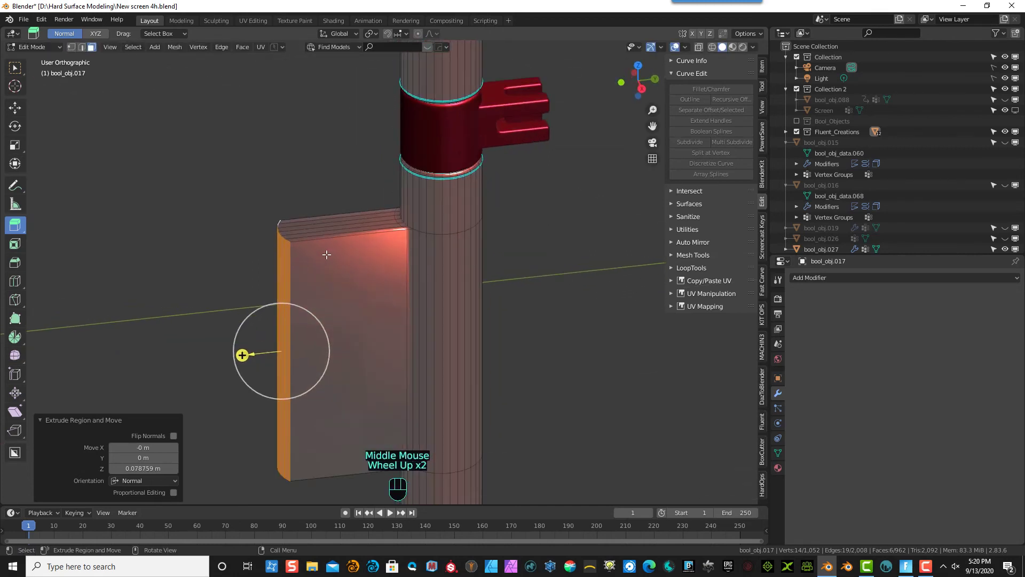
middle_click_drag(334, 182, 381, 157)
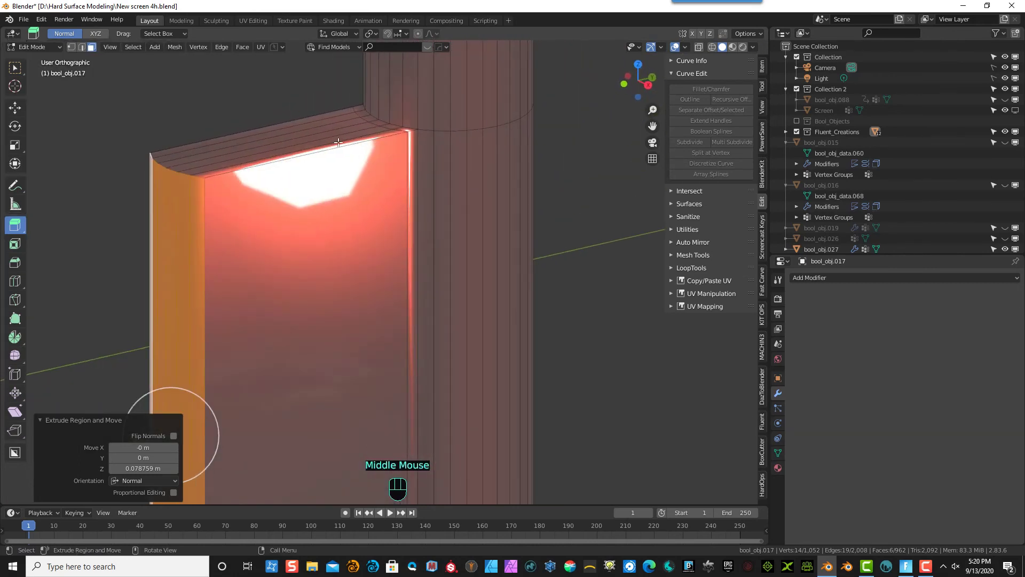
scroll(117, 147, "down", 1)
left_click(151, 122)
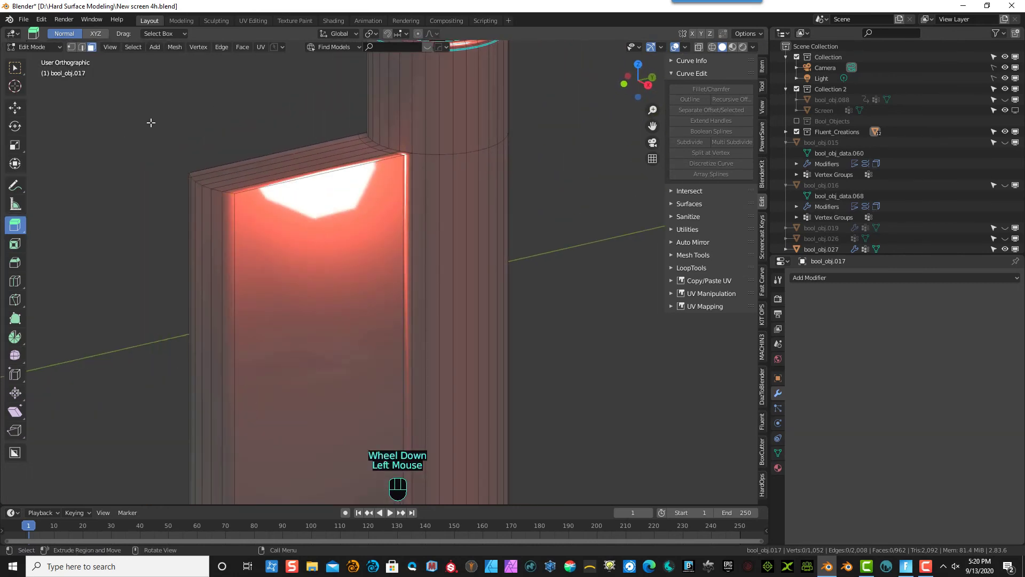
left_click(81, 47)
left_click(407, 389)
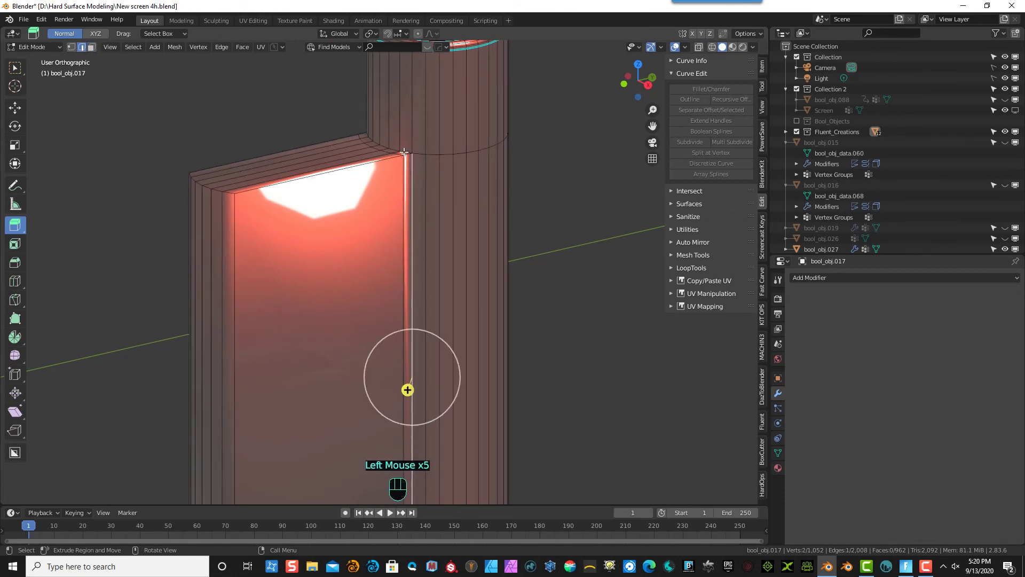
double_click(404, 152, "shift")
middle_click_drag(304, 132, 415, 141)
left_click(347, 168, "shift")
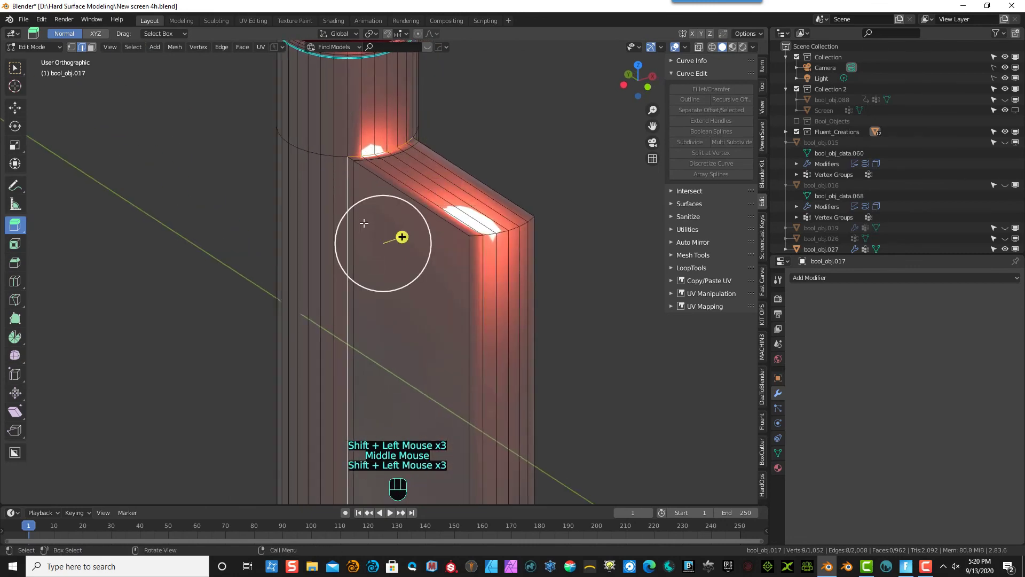
scroll(428, 310, "up", 1)
middle_click_drag(429, 309, 434, 167)
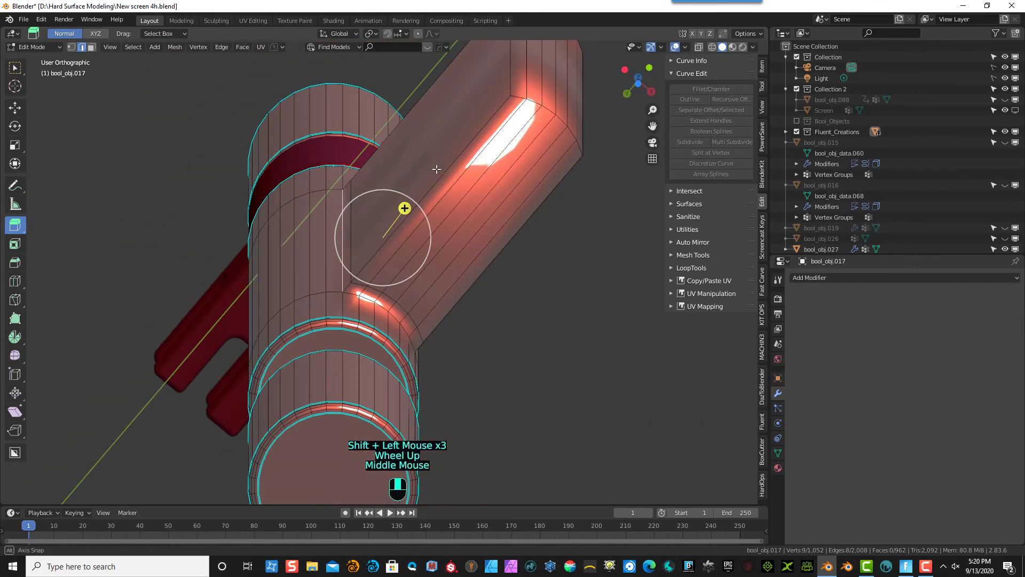
left_click(350, 295, "shift")
double_click(349, 295, "shift")
middle_click_drag(350, 296, 410, 435)
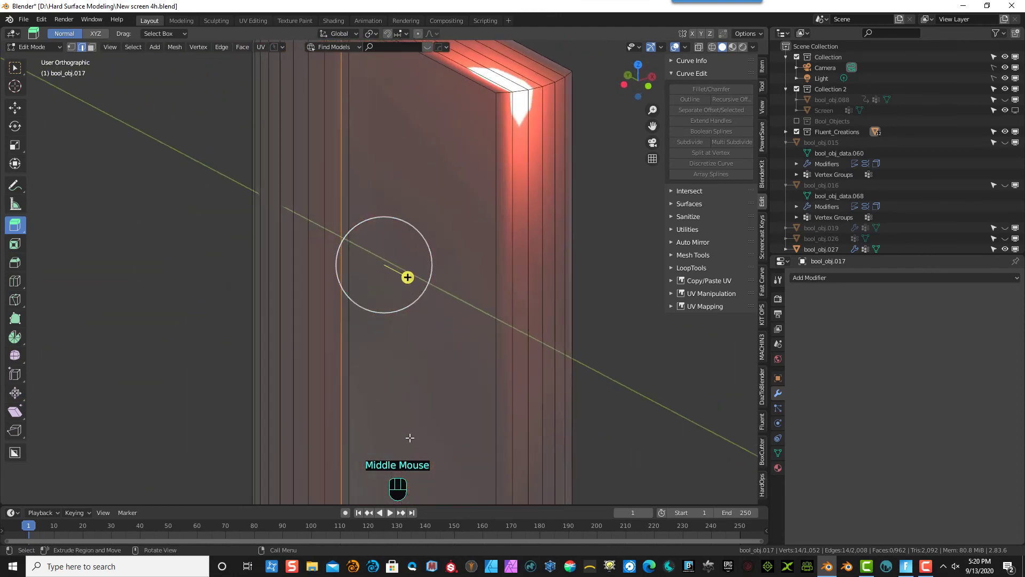
- Bevel the selected seam edges with an offset of 0.000855 m and 3 segments, then clear the selection
scroll(389, 265, "down", 1)
scroll(390, 265, "down", 2)
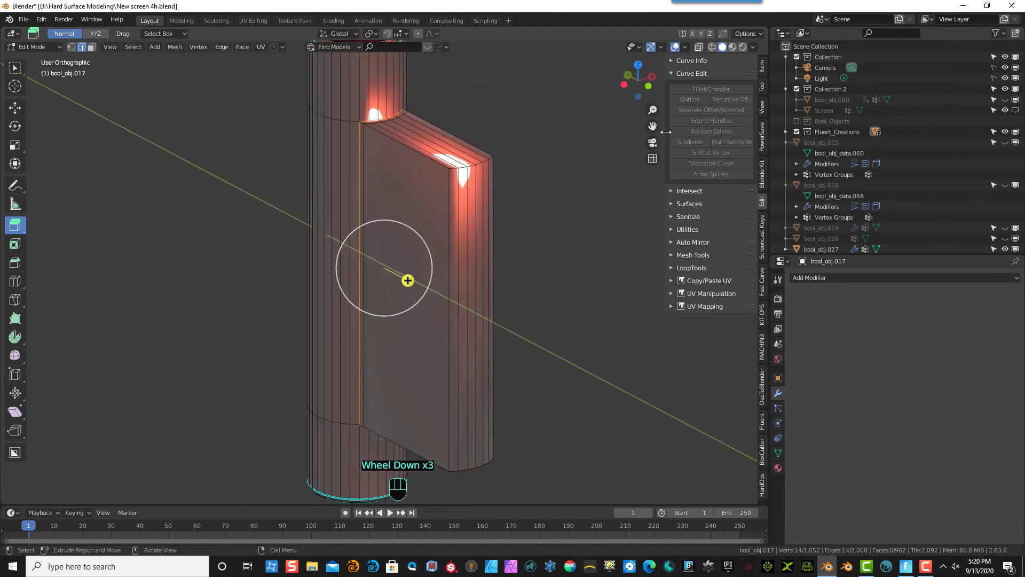
left_click_drag(653, 125, 653, 209)
scroll(338, 132, "up", 3)
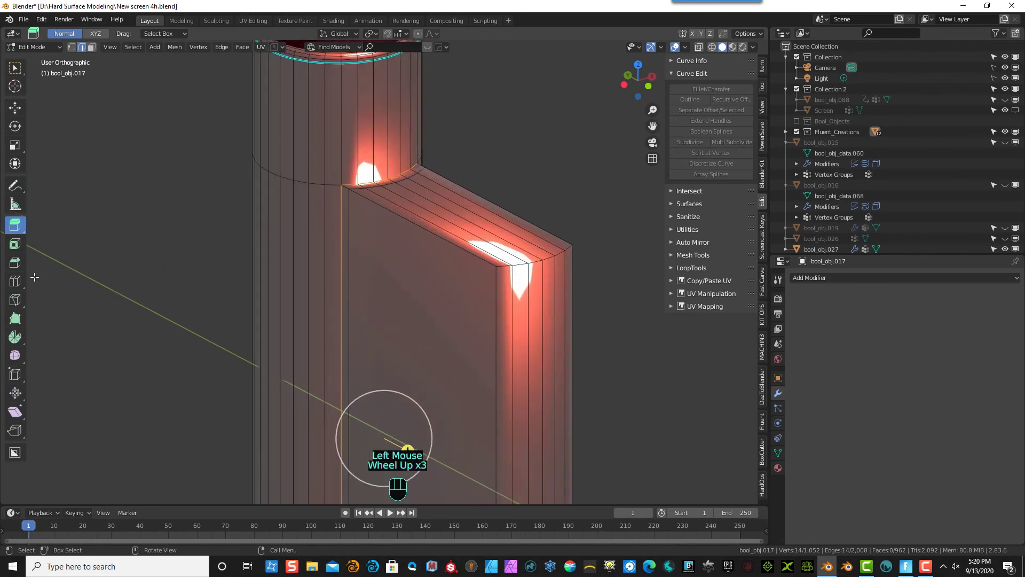
left_click(15, 262)
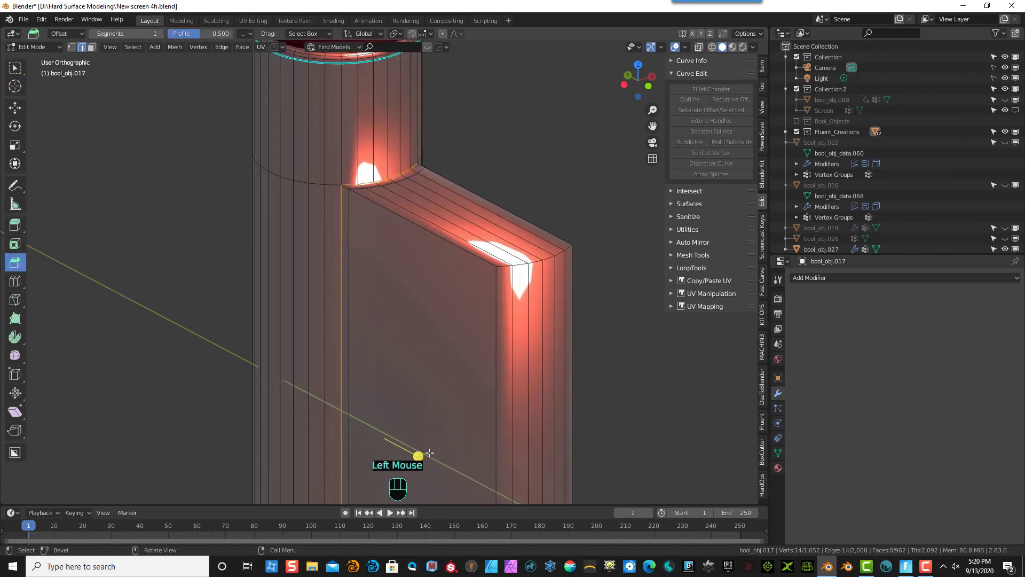
left_click_drag(430, 453, 419, 455)
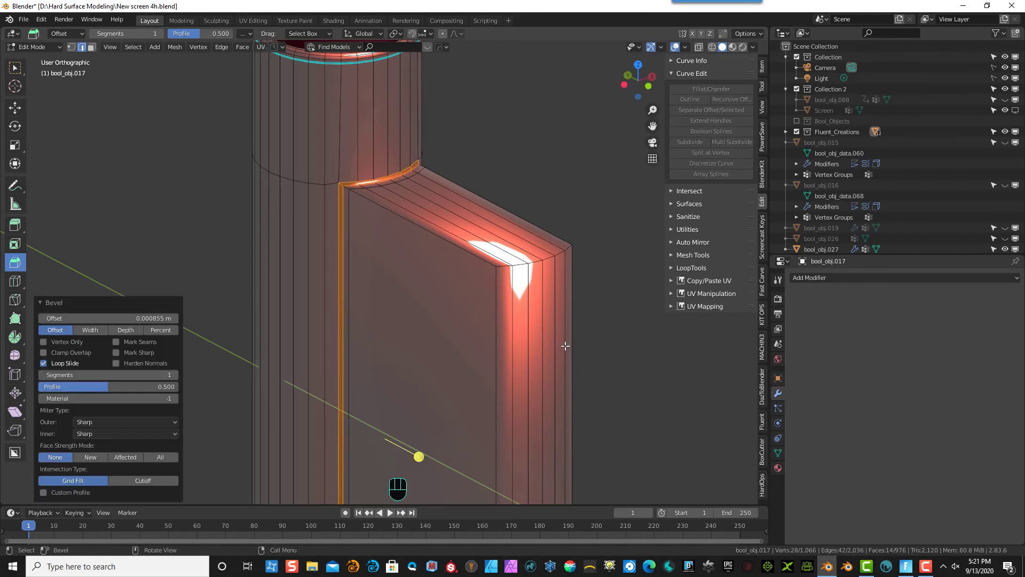
mouse_move(564, 346)
middle_mouse_down()
mouse_move(478, 332)
mouse_move(502, 307)
mouse_move(559, 329)
middle_mouse_up()
left_click(175, 375)
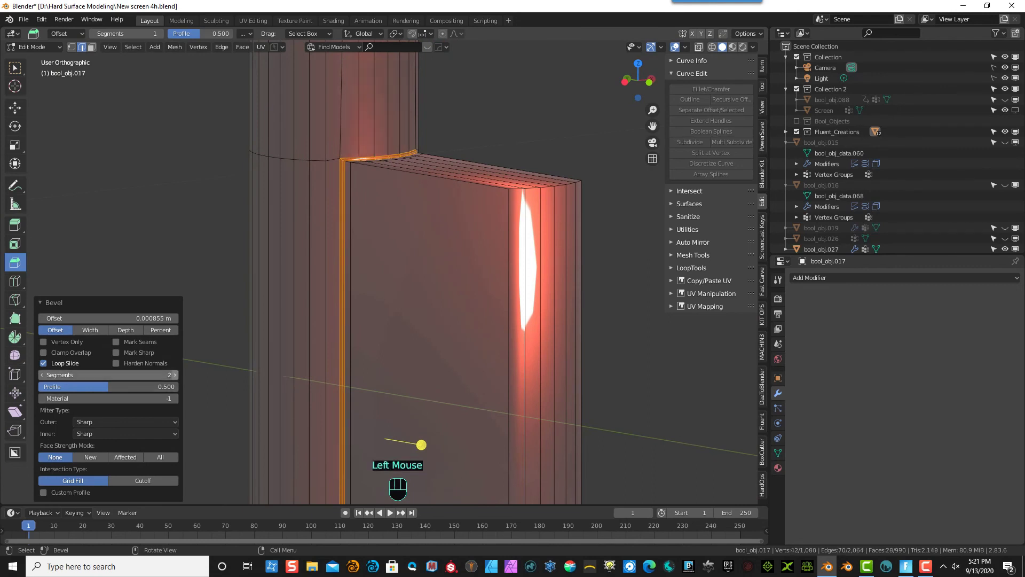
left_click(175, 375)
left_click(192, 211)
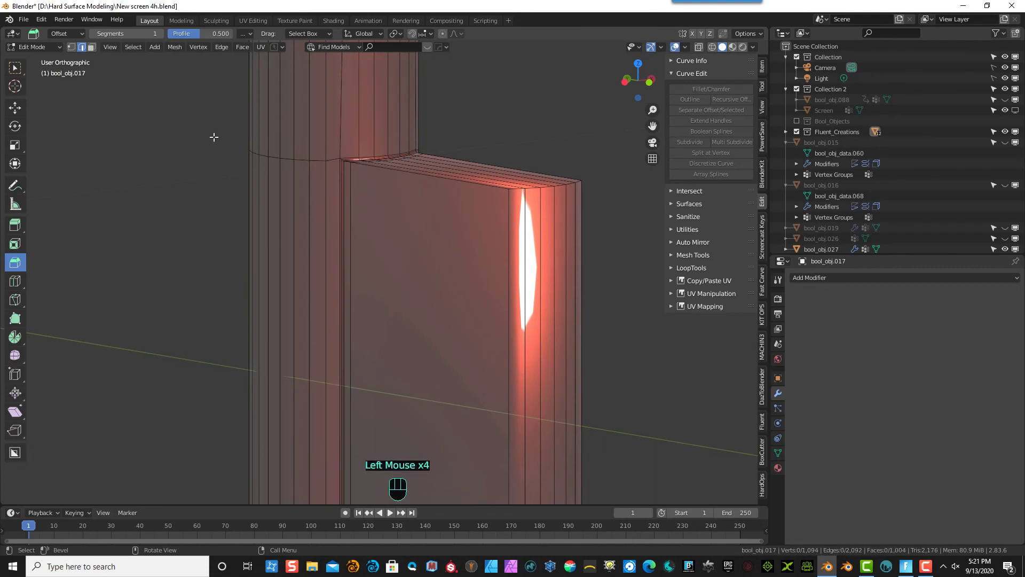
- In Object Mode, use Fluent's Cut to subtract a rectangle from the middle of the plate's outer side, seen from the right
left_click(48, 47)
left_click(53, 55)
scroll(126, 142, "down", 2)
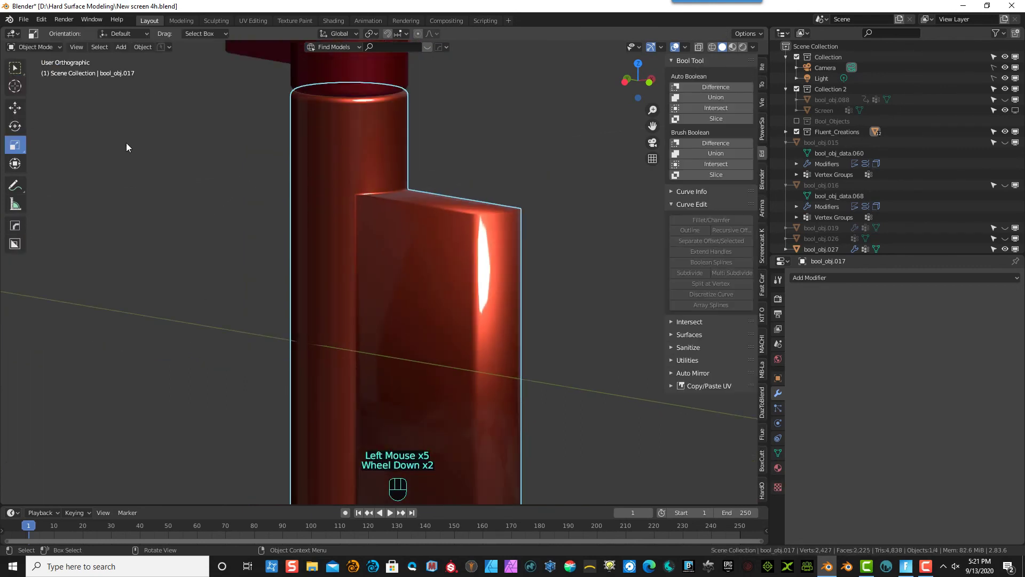
middle_click_drag(126, 143, 53, 159)
scroll(307, 288, "down", 4)
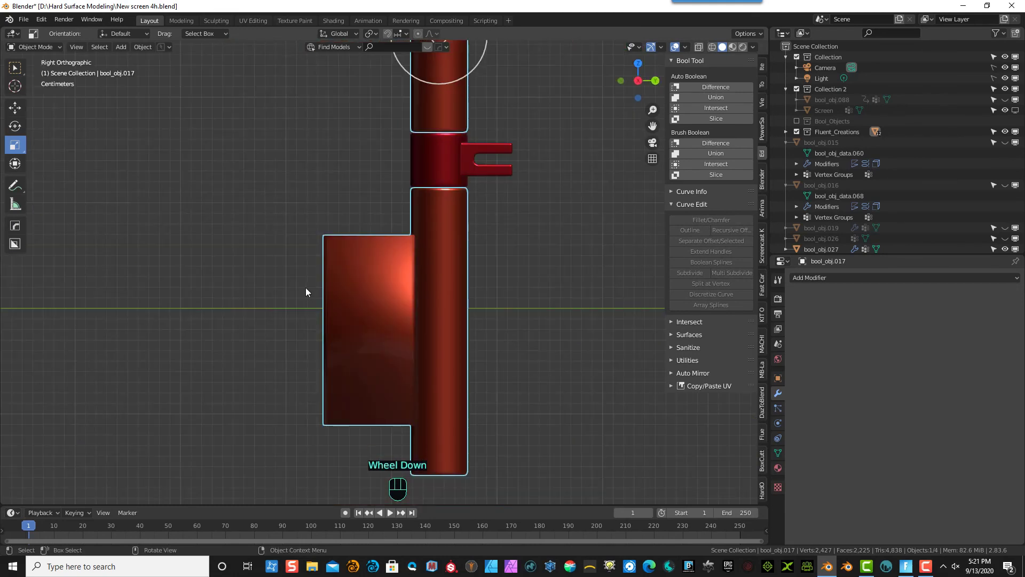
key("f")
left_click(233, 270)
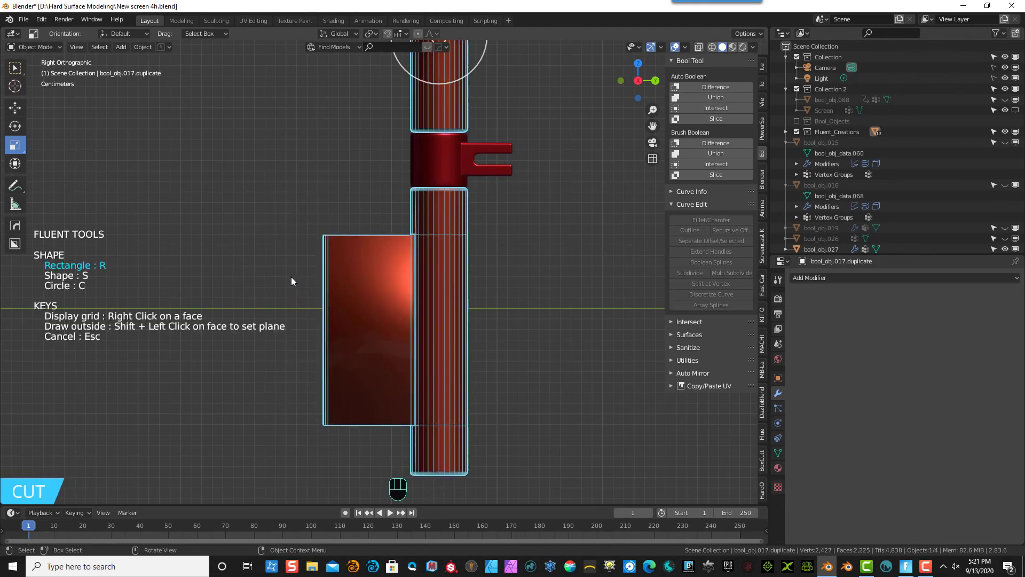
mouse_move(291, 276)
left_mouse_down()
mouse_move(356, 334)
mouse_move(392, 384)
mouse_move(388, 394)
left_mouse_up()
left_click(388, 393)
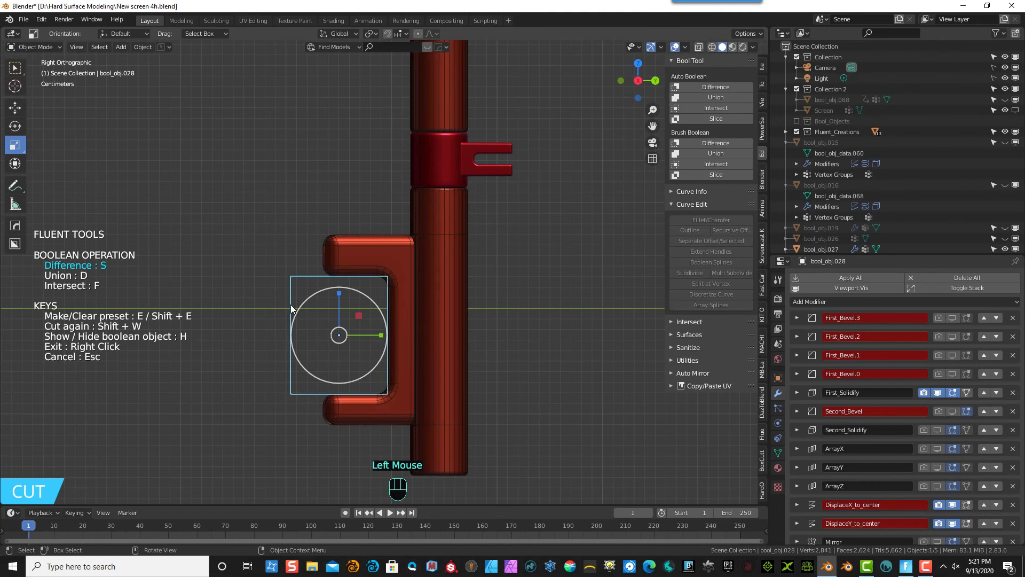
- Round the rectangular cutter's corners with Fluent's First Bevel and finish the cut
double_click(299, 286)
left_click(344, 246)
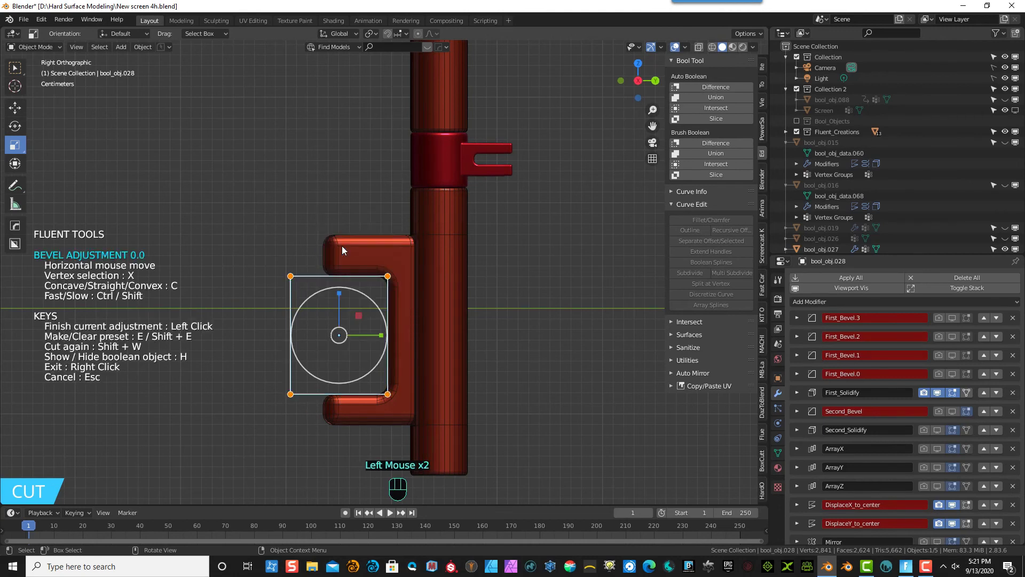
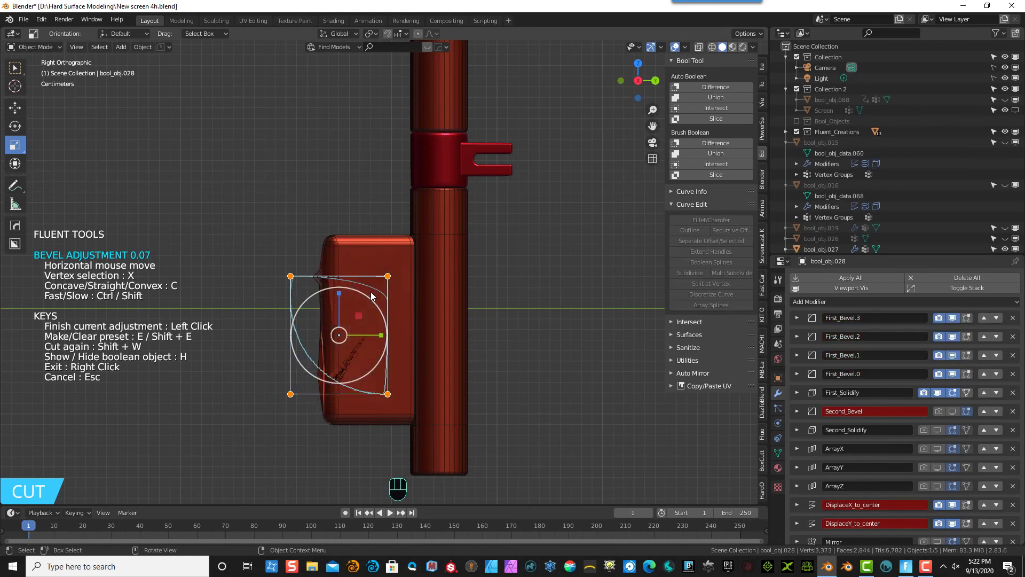
left_click(347, 276)
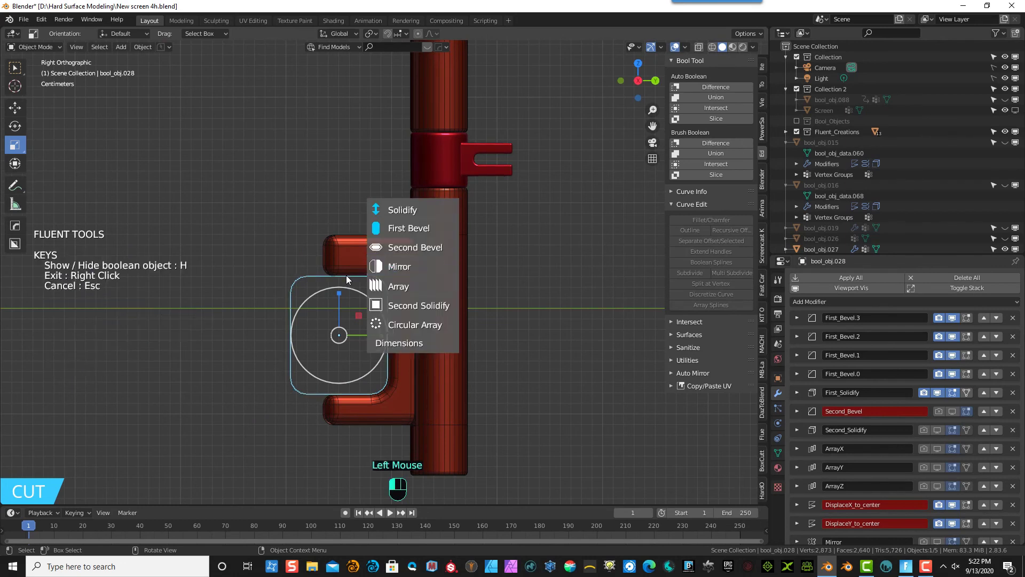
right_click(307, 238)
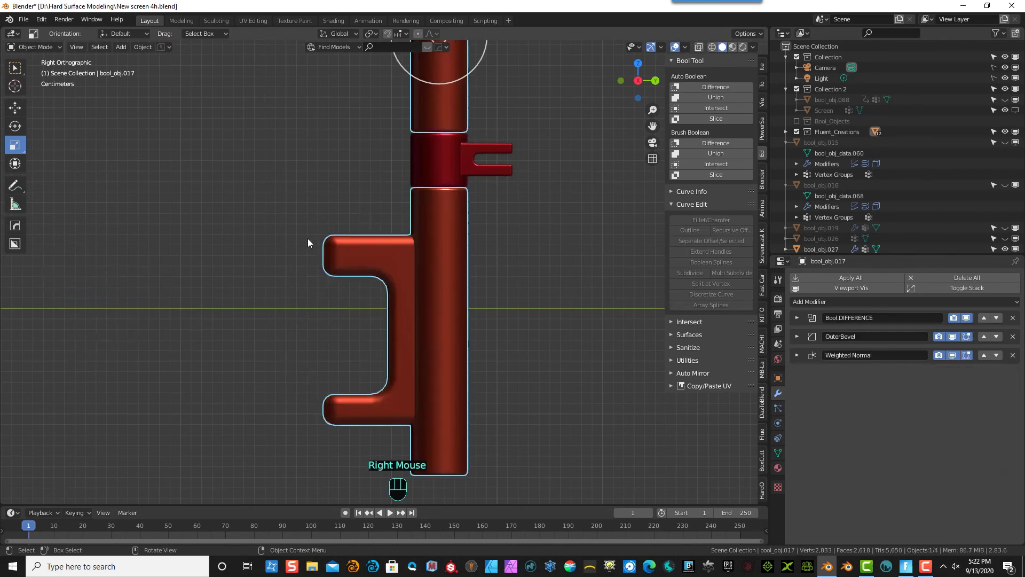
- Set the rod's OuterBevel modifier offset to 0.002 m
left_click(796, 336)
double_click(875, 366)
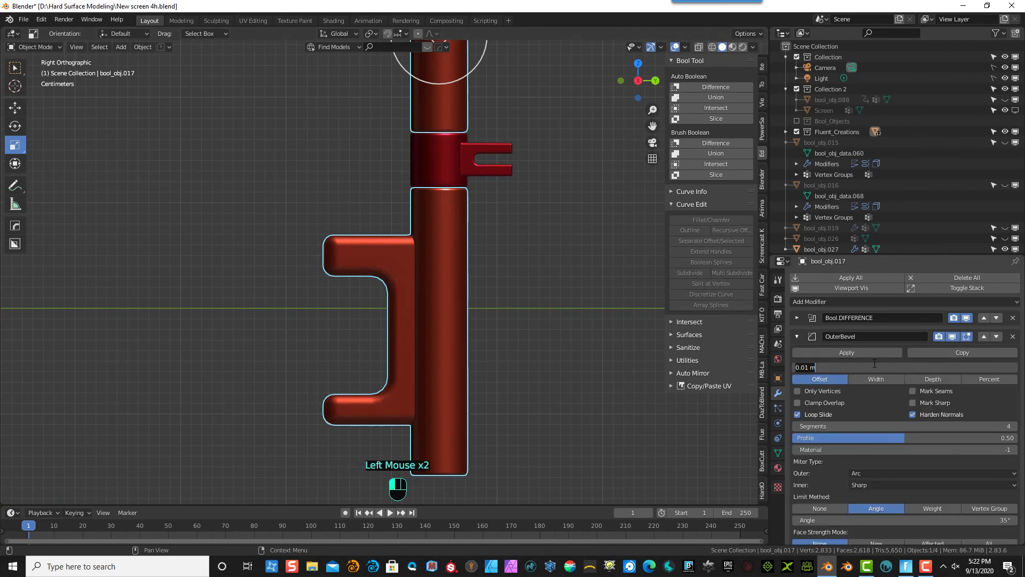
left_click(806, 368)
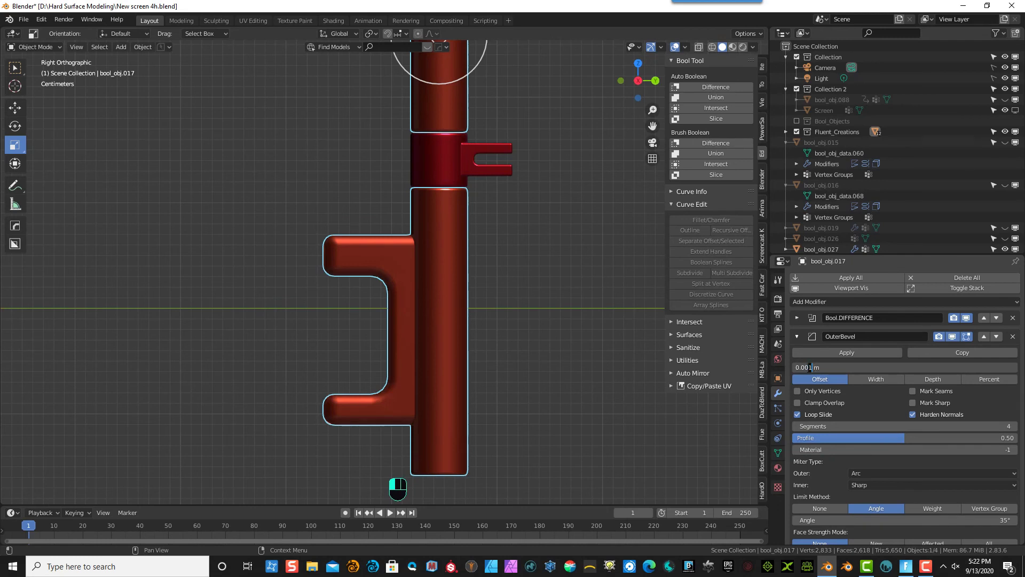
left_click(790, 361)
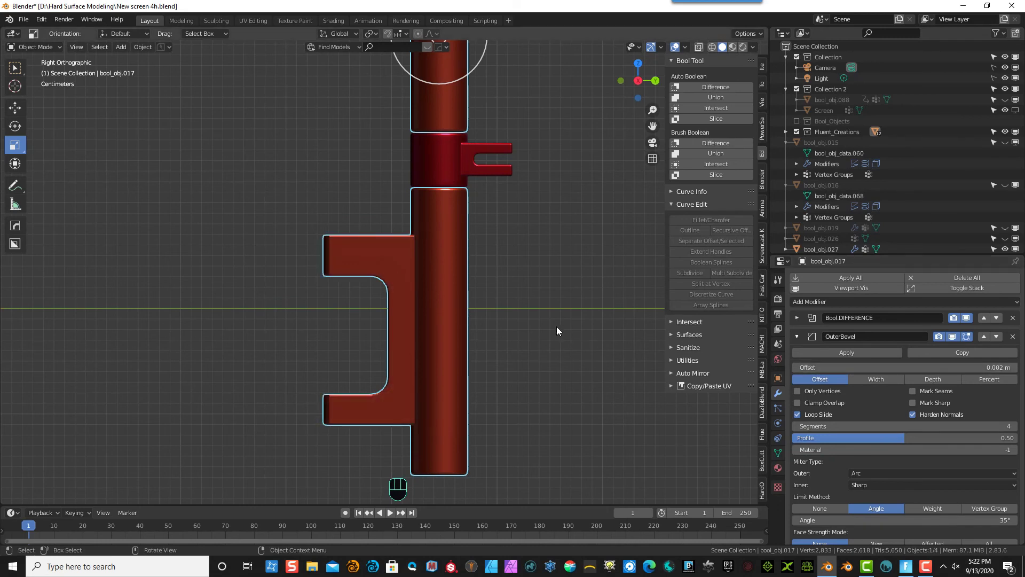
- Unhide all the hidden objects and select the hinge rod with its notched plate
middle_click_drag(569, 329, 540, 314)
middle_click_drag(540, 310, 536, 311)
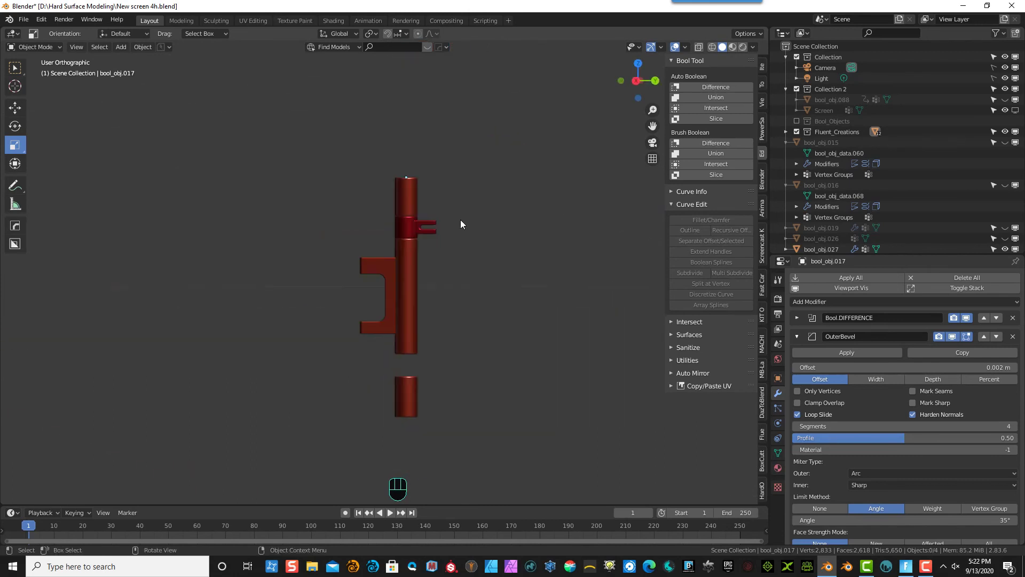
key("alt+h")
scroll(460, 229, "up", 5)
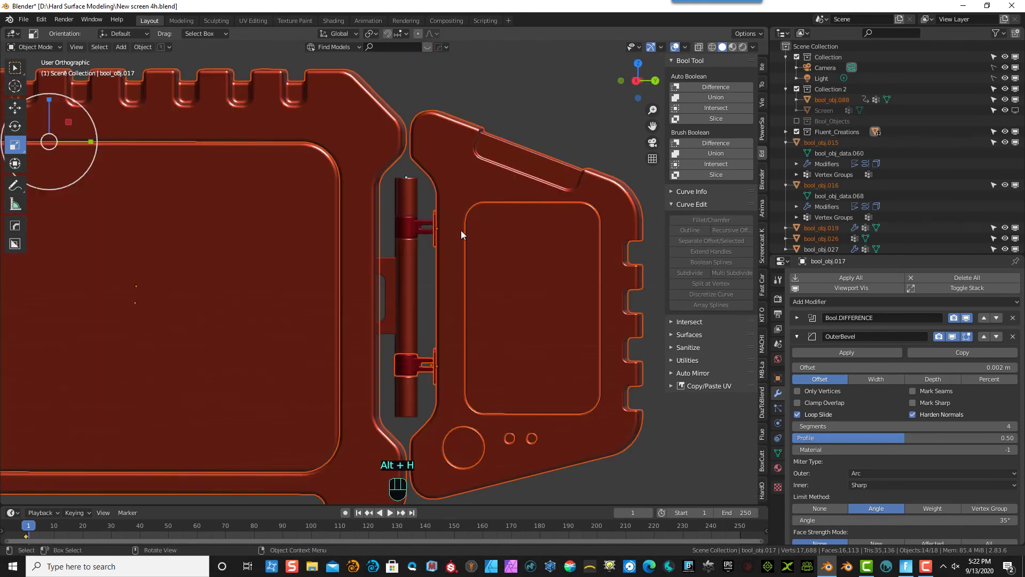
left_click(389, 252)
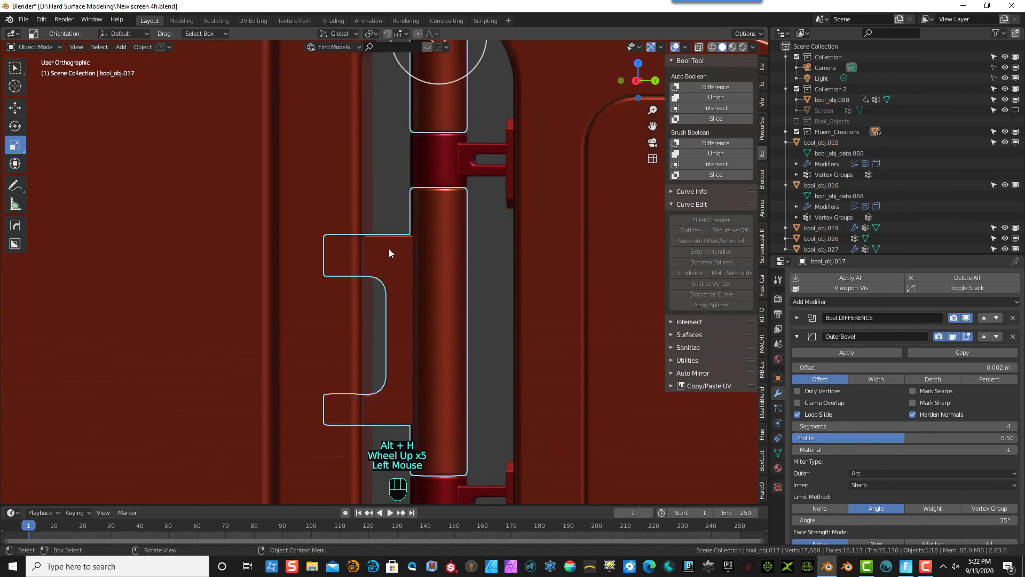
- In the right view, use Fluent's Cut to subtract a tall rectangle over the notched plate's outer ends, trimming both arms near the screen body's edge
middle_click_drag(370, 243, 382, 260)
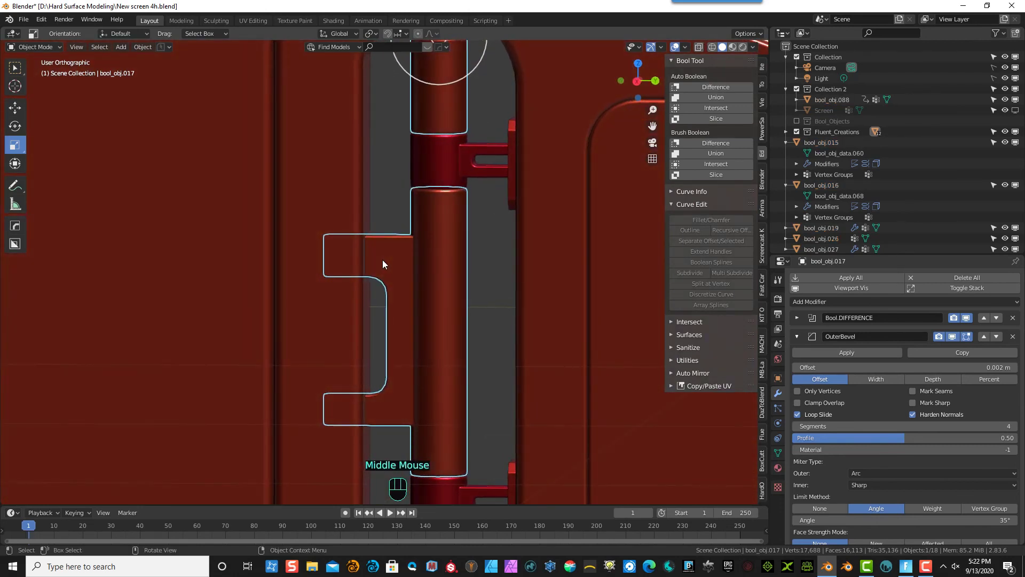
key("KP_3")
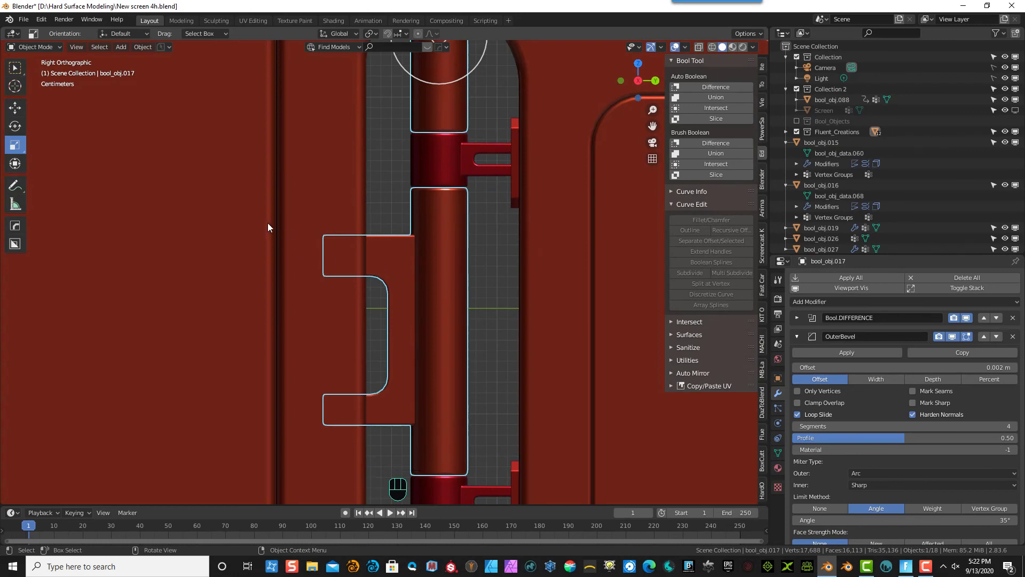
key("f")
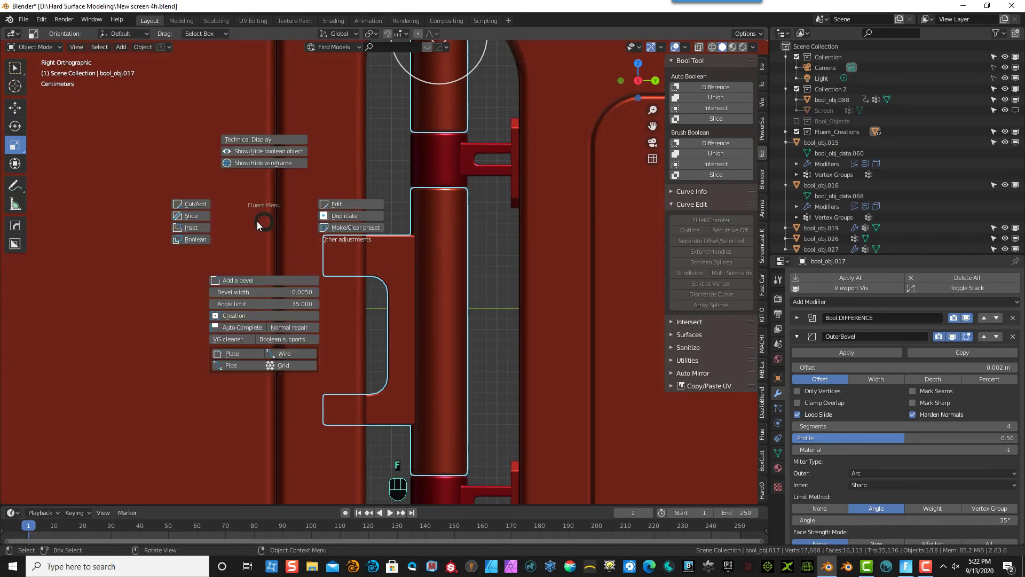
left_click(201, 205)
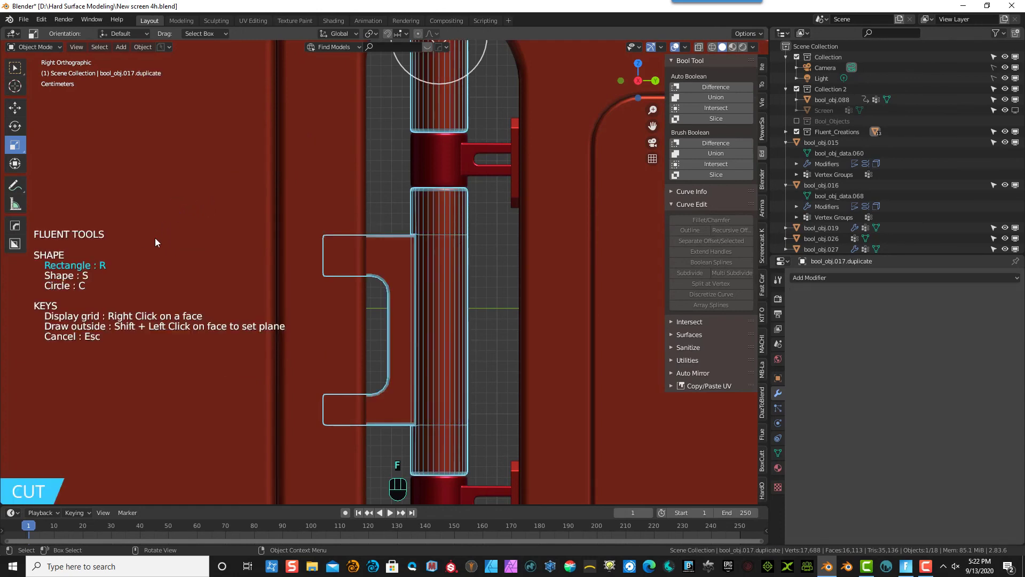
mouse_move(222, 206)
left_mouse_down()
mouse_move(310, 422)
mouse_move(360, 466)
left_mouse_up()
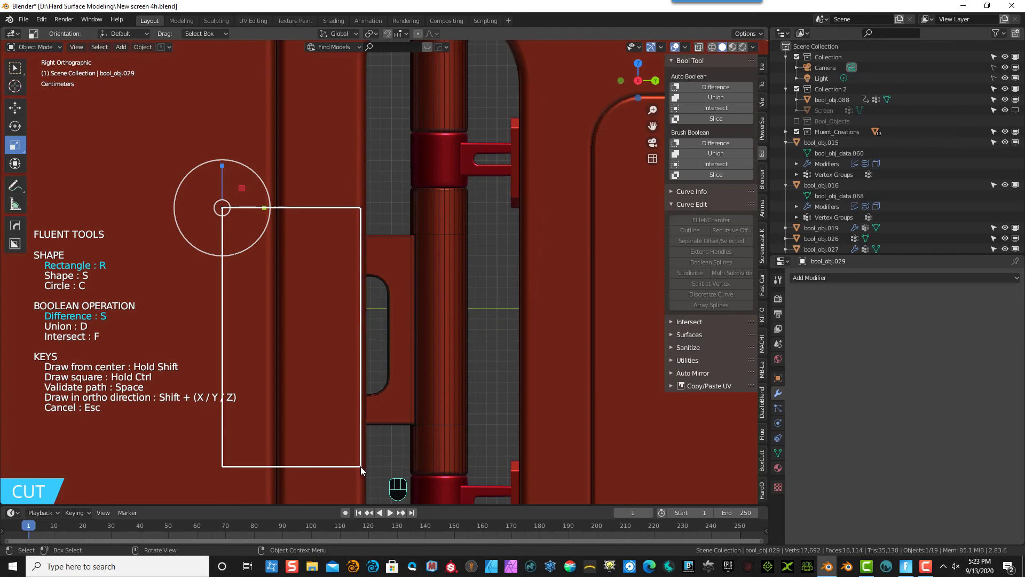
middle_click_drag(396, 441, 271, 386)
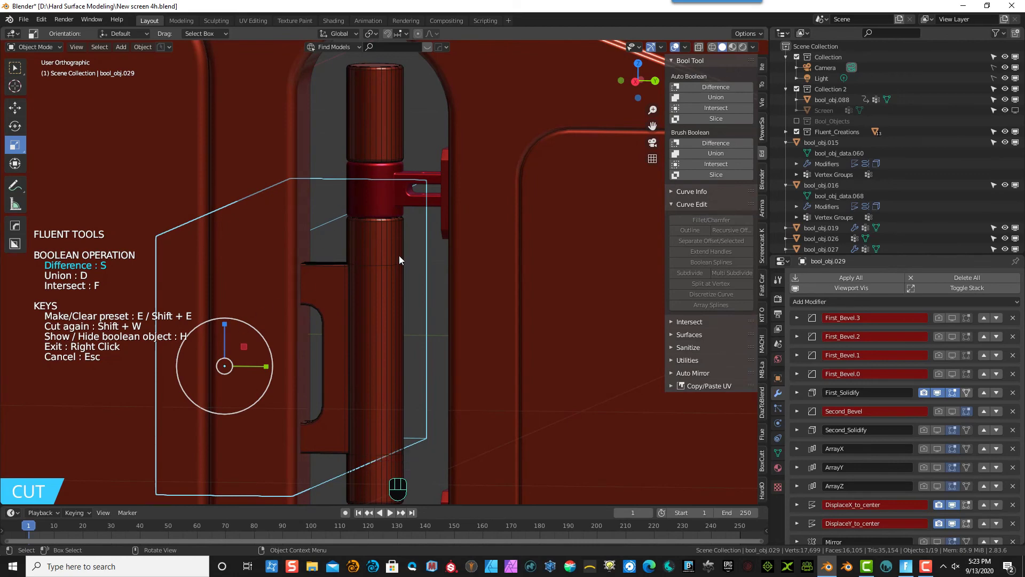
left_click(435, 278)
right_click(435, 262)
- Select the hinge rod and examine how its trimmed plate meets the screen body
left_click(319, 269)
middle_click_drag(324, 291, 354, 281)
scroll(350, 281, "up", 1)
scroll(350, 294, "down", 3)
scroll(353, 299, "down", 2)
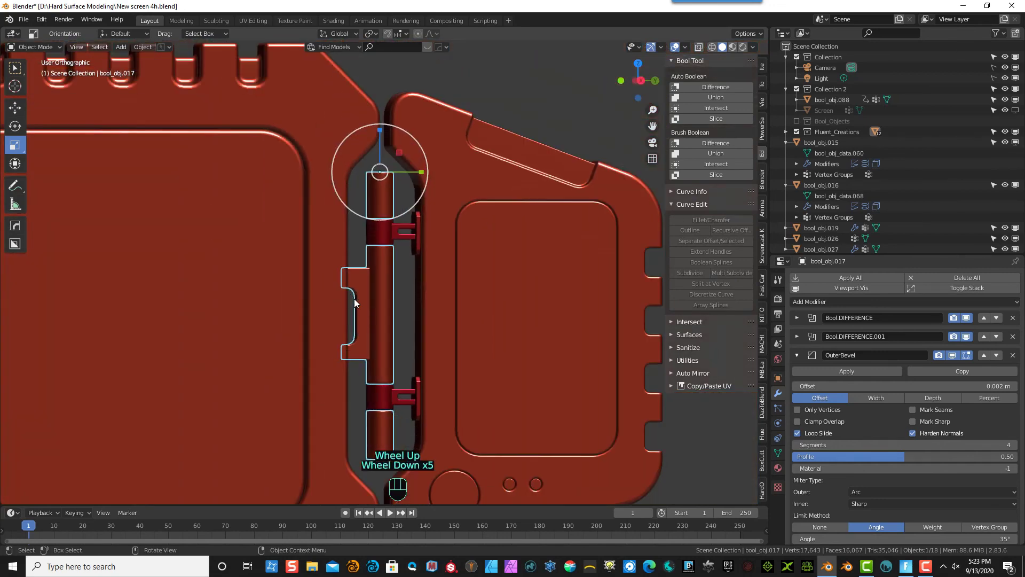
middle_click_drag(367, 315, 373, 358)
scroll(387, 203, "up", 1)
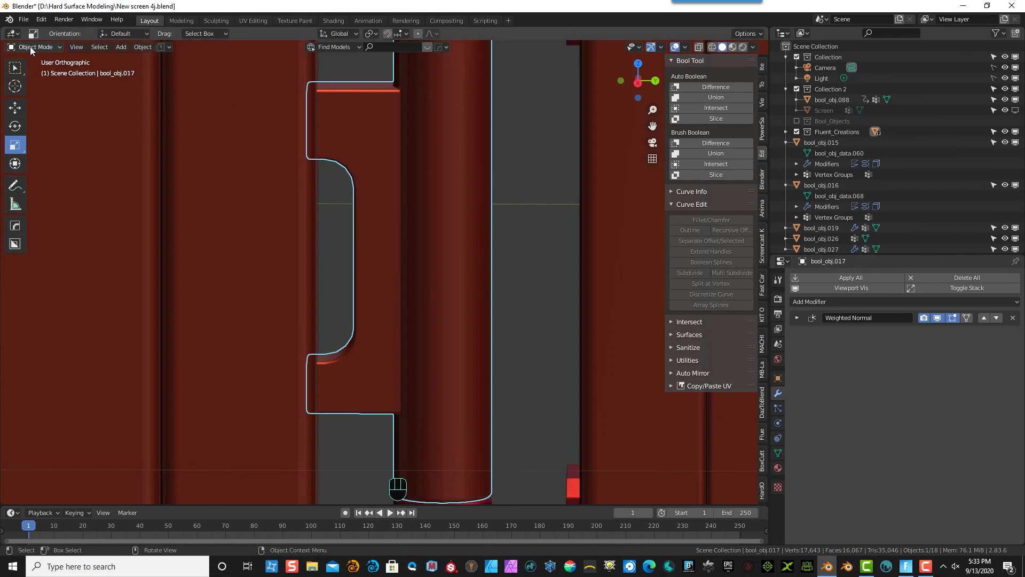
left_click(32, 48)
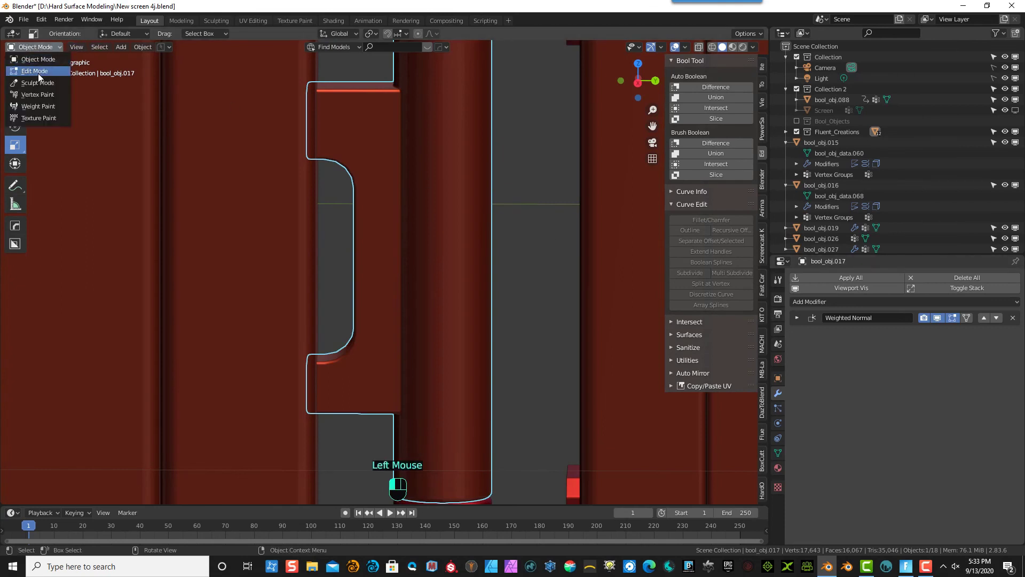
left_click(37, 73)
middle_click_drag(395, 201, 388, 194)
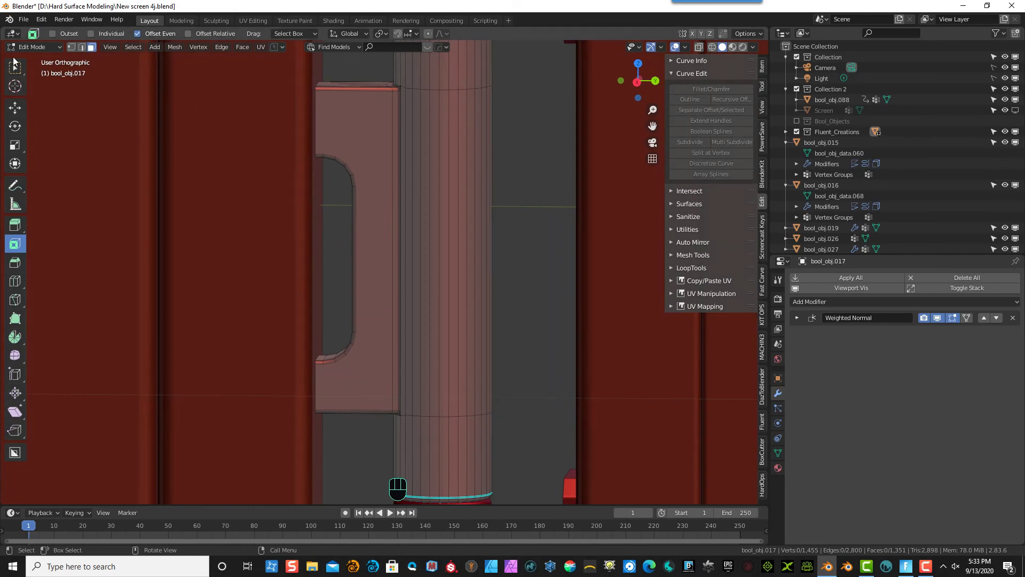
left_click(31, 46)
left_click(36, 69)
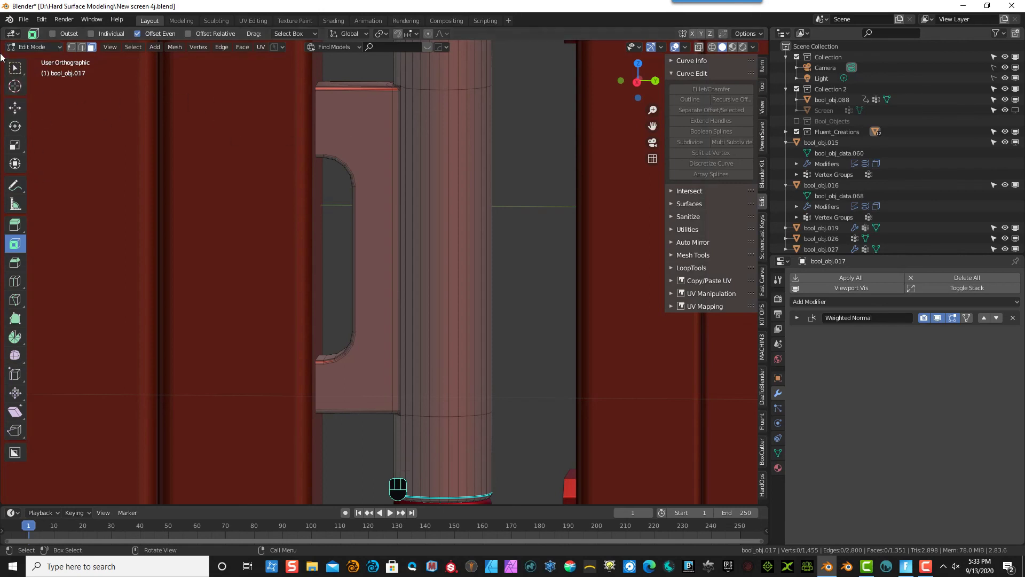
left_click(33, 47)
left_click(38, 60)
- Hide the screen body behind the plate and select the hinge rod
left_click(210, 127)
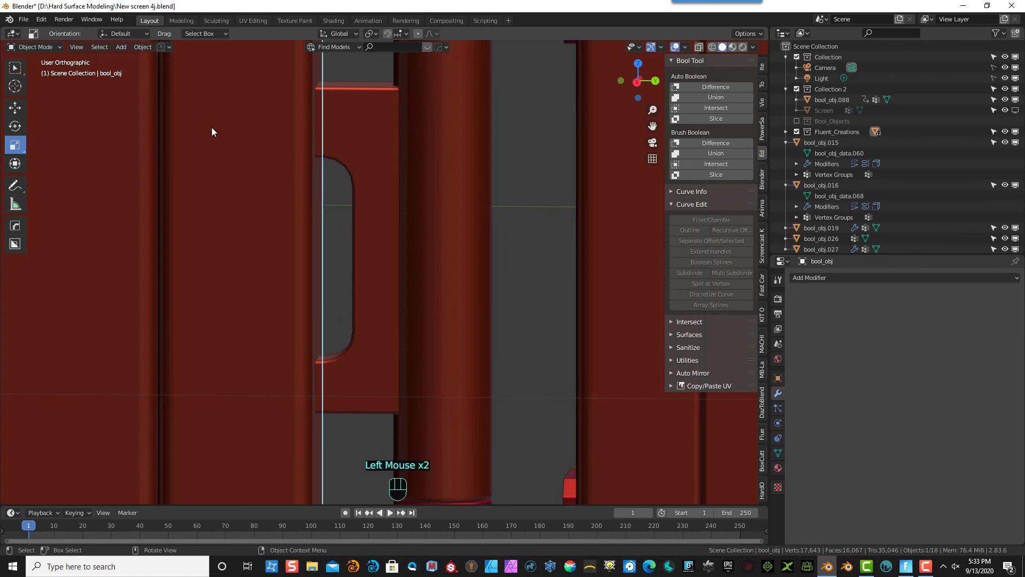
key("h")
left_click(326, 106)
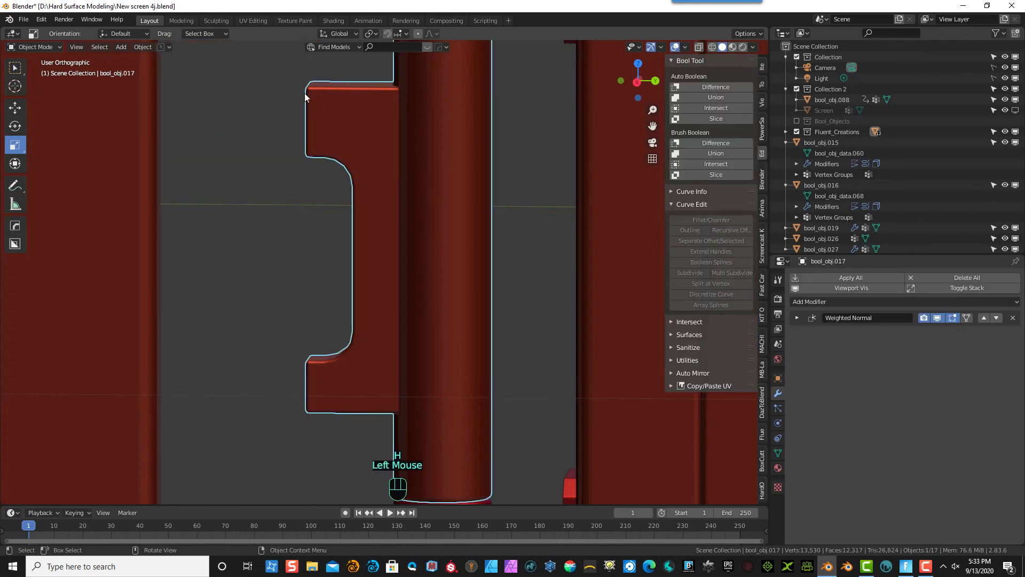
- Enter Edit Mode on the hinge rod in the right view, with X-ray and wireframe shading on
key("KP_3")
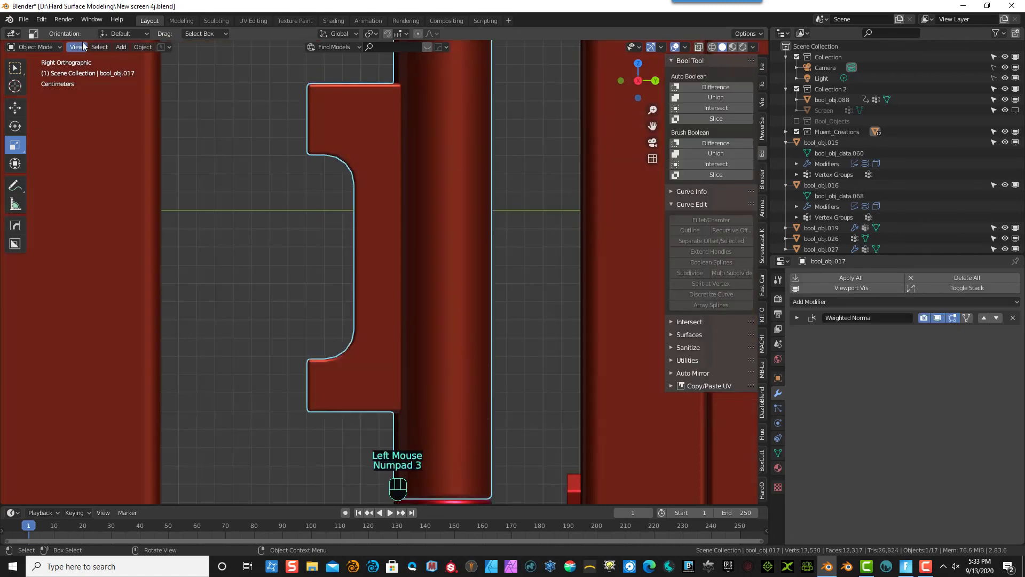
left_click(45, 48)
left_click(37, 72)
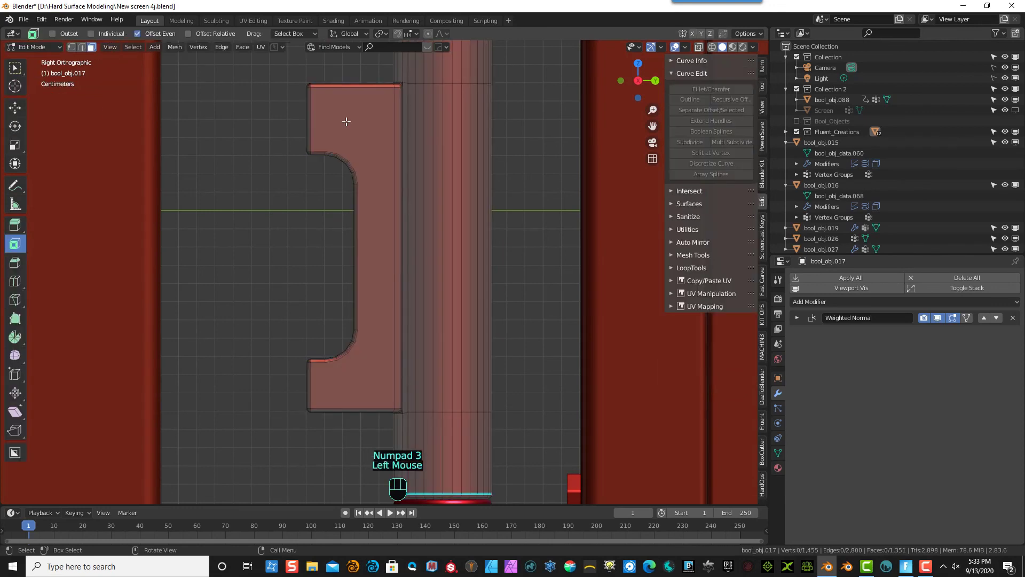
left_click(699, 47)
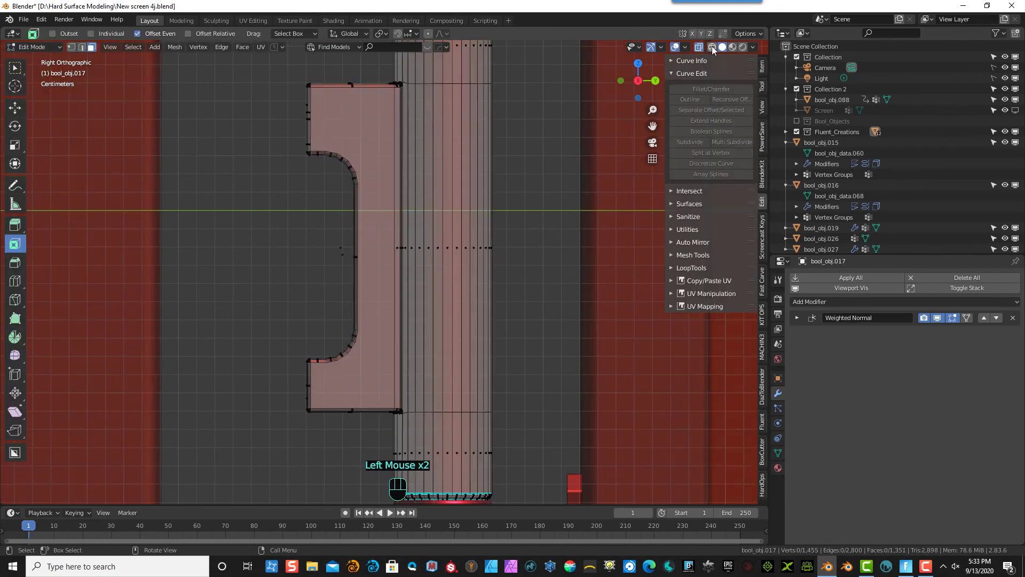
left_click(713, 47)
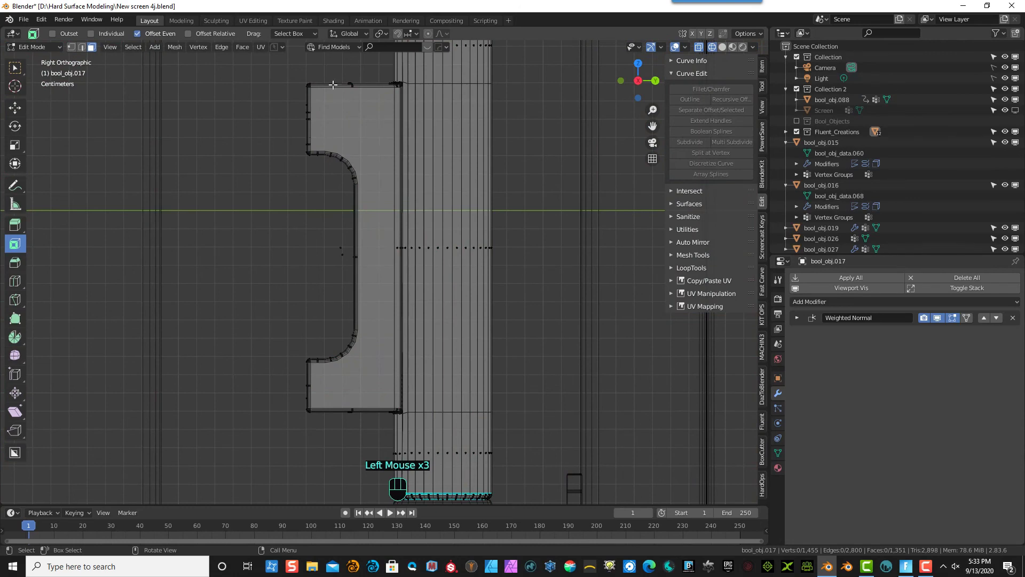
- Box-select all the geometry along the outer ends of both plate arms
middle_click_drag(328, 79, 328, 118)
scroll(340, 113, "up", 3)
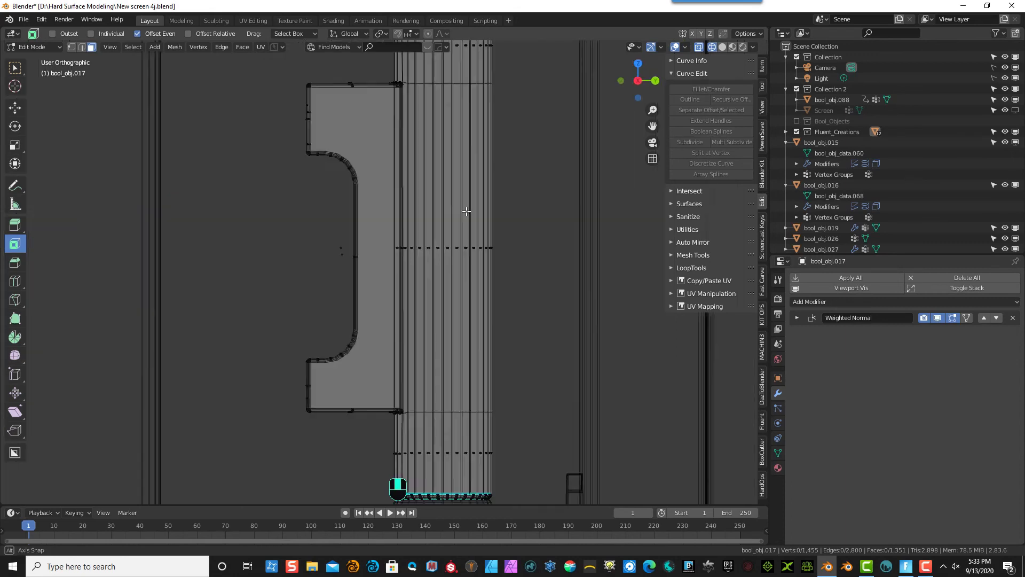
middle_click_drag(467, 210, 469, 210)
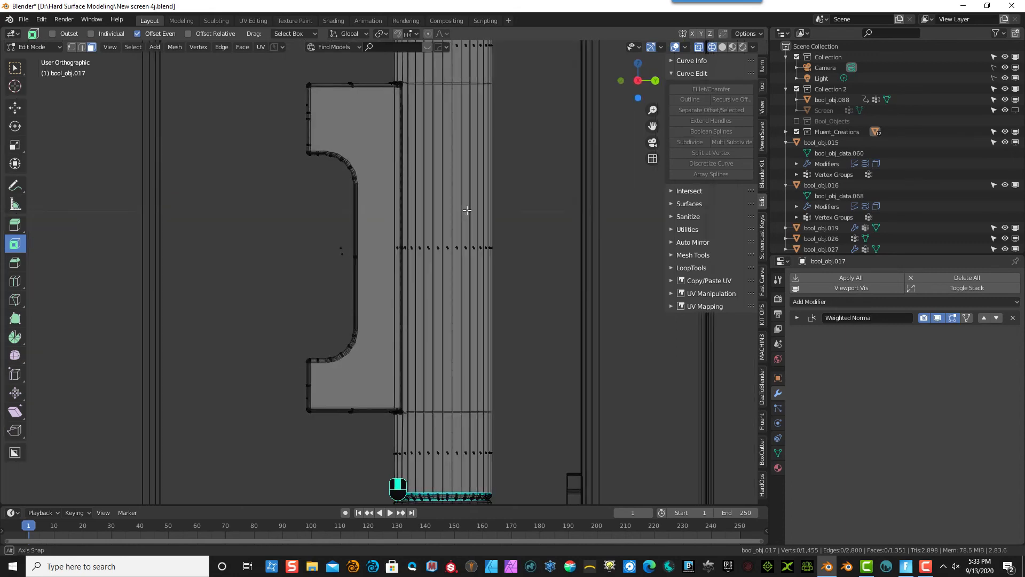
left_click_drag(289, 63, 313, 456)
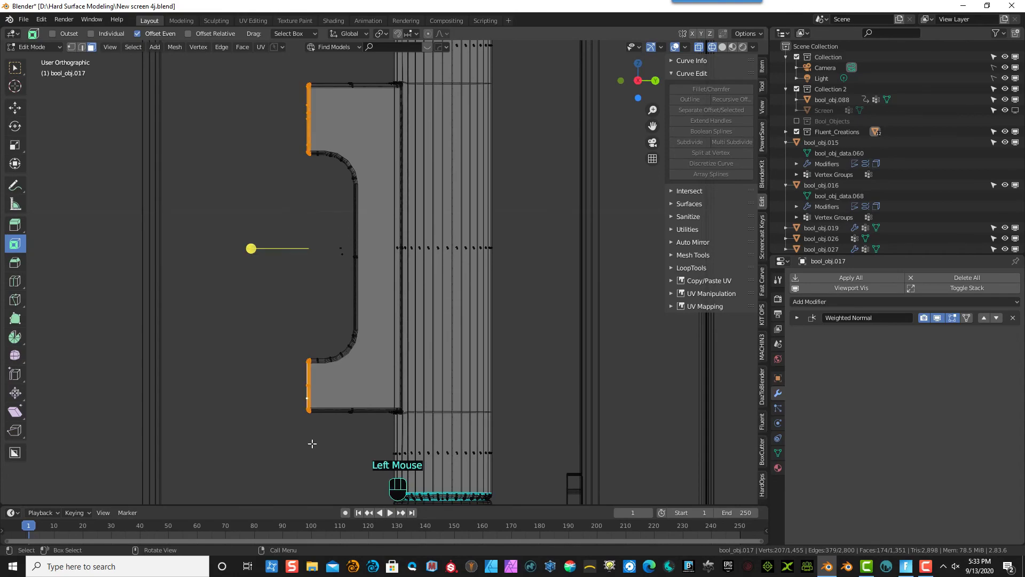
middle_click_drag(312, 442, 328, 366)
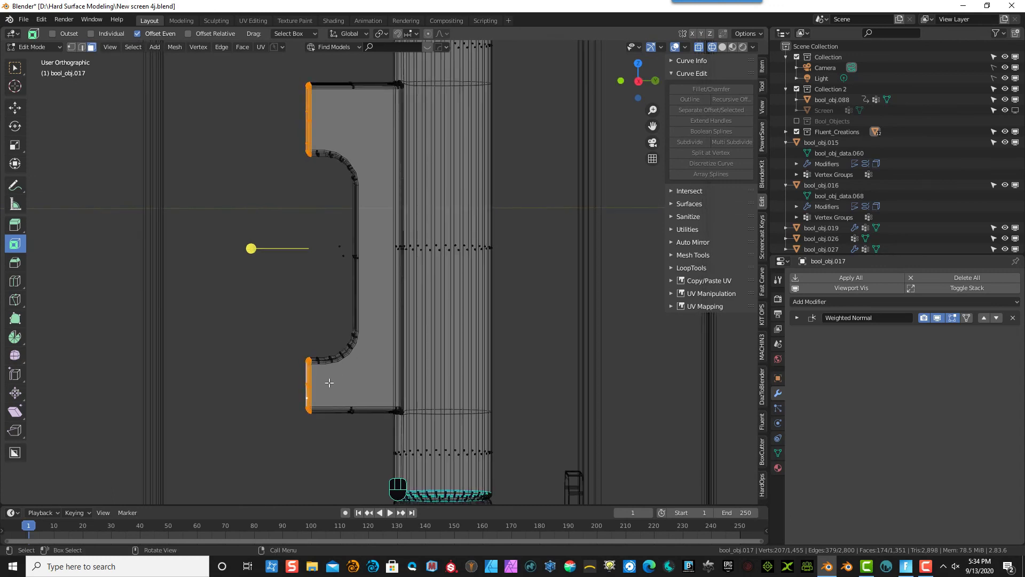
key("KP_3")
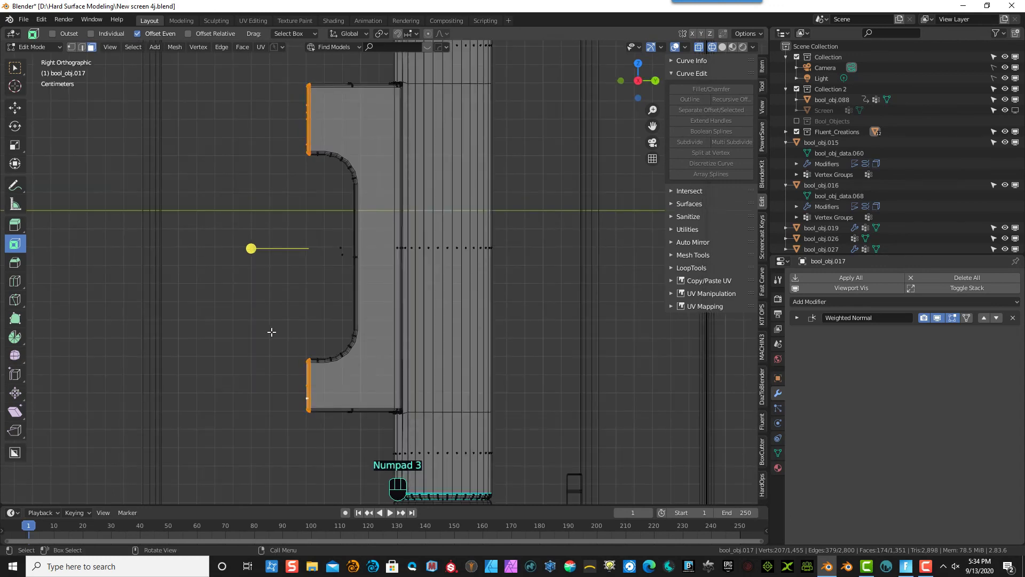
- Return to Object Mode and unhide the screen body, keeping the hinge rod selected
key("alt")
key("alt+h")
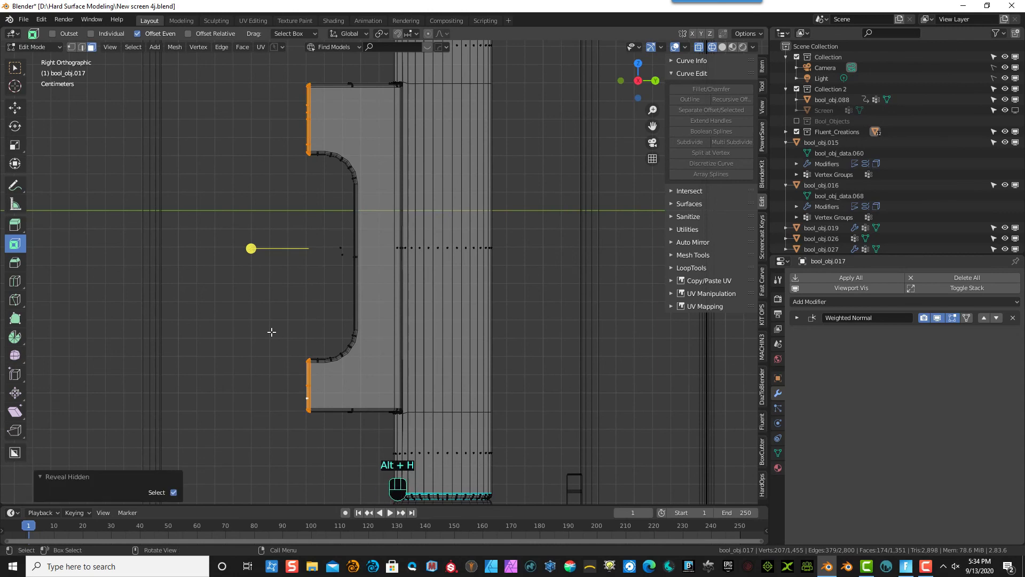
left_click(33, 47)
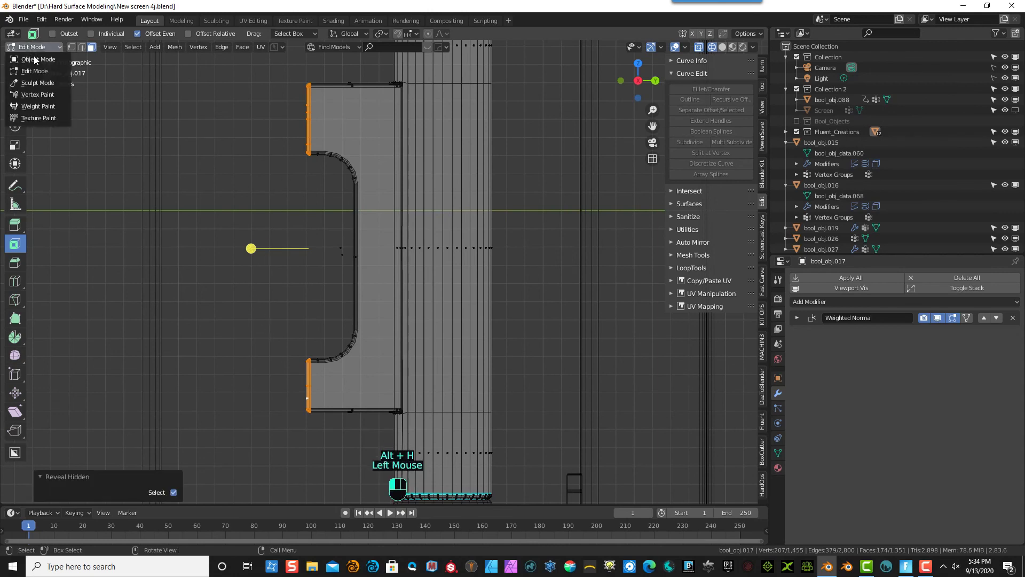
left_click(35, 57)
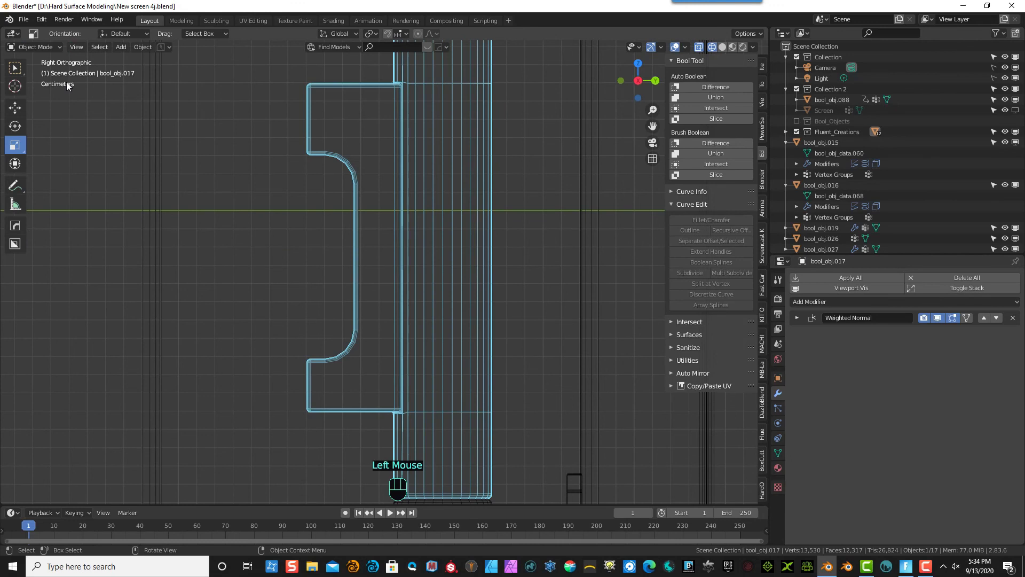
key("alt")
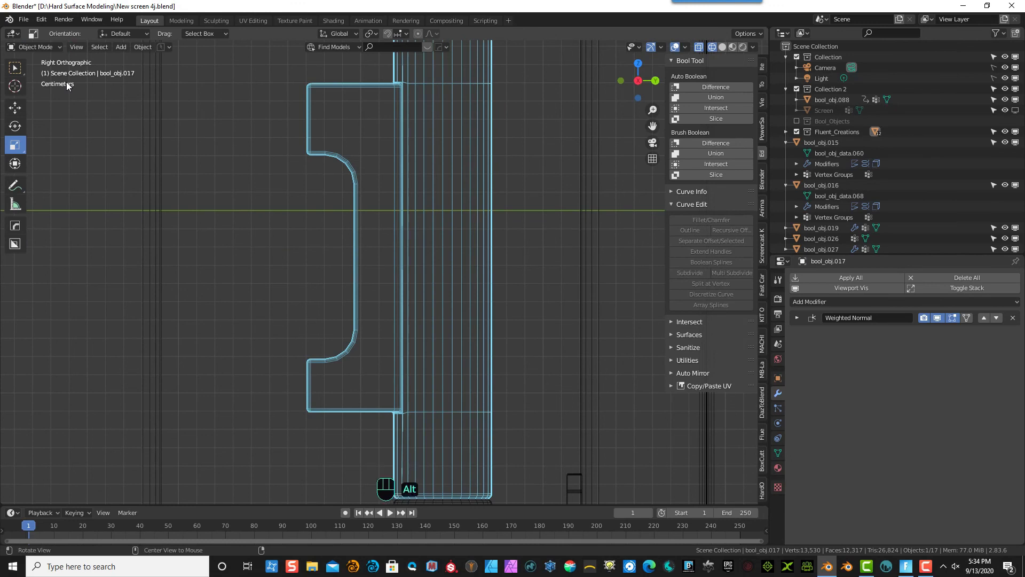
key("alt+h")
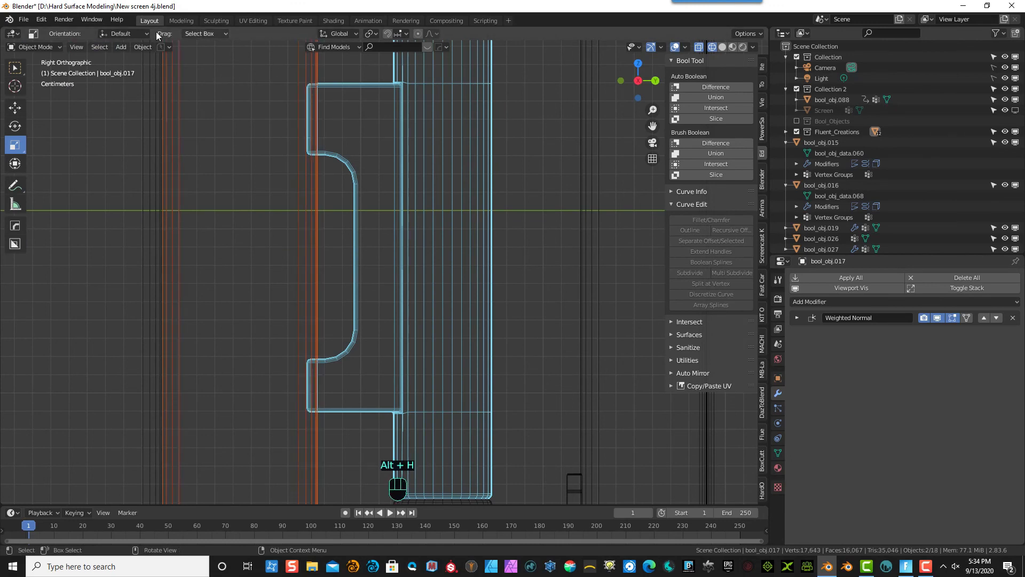
- In Edit Mode, move the plate arms' selected end faces slightly toward the rod along global Y, and return to Object Mode
left_click(36, 47)
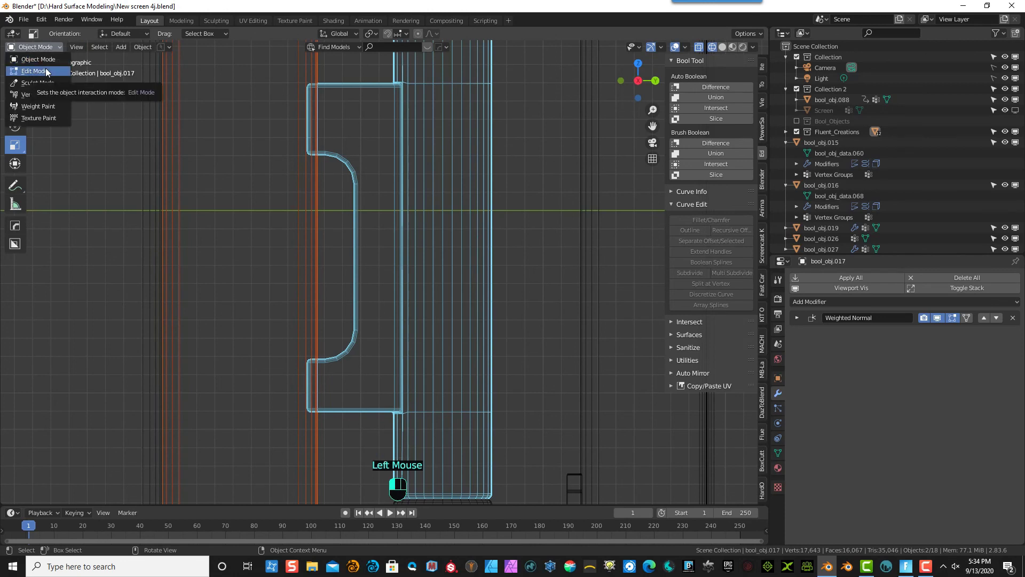
left_click(46, 70)
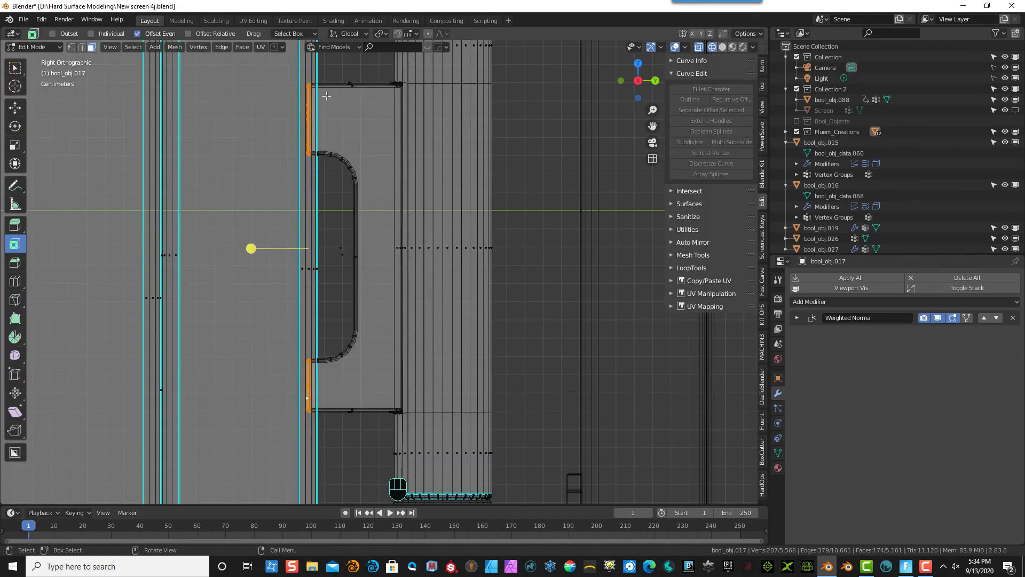
key("g")
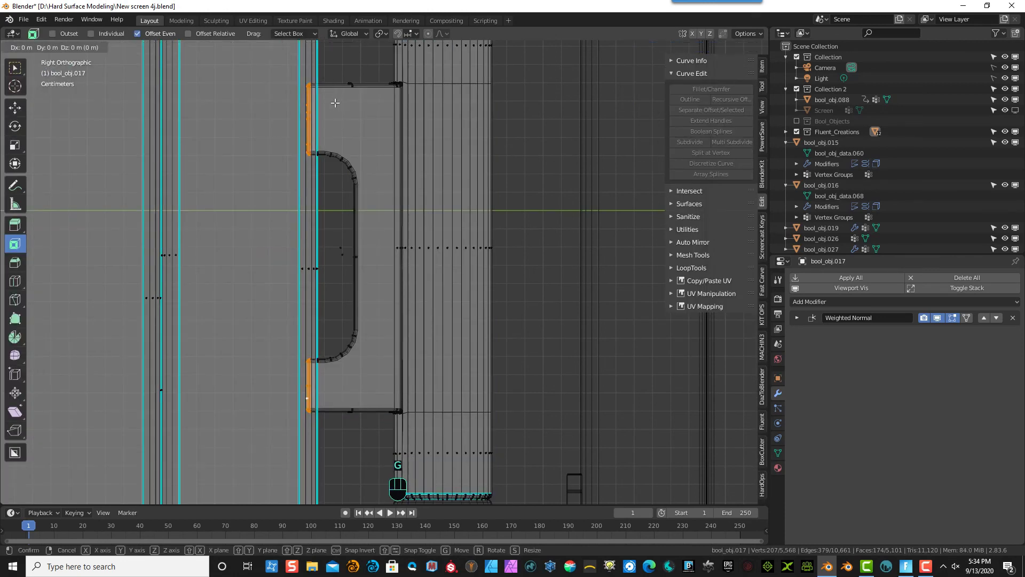
key("z")
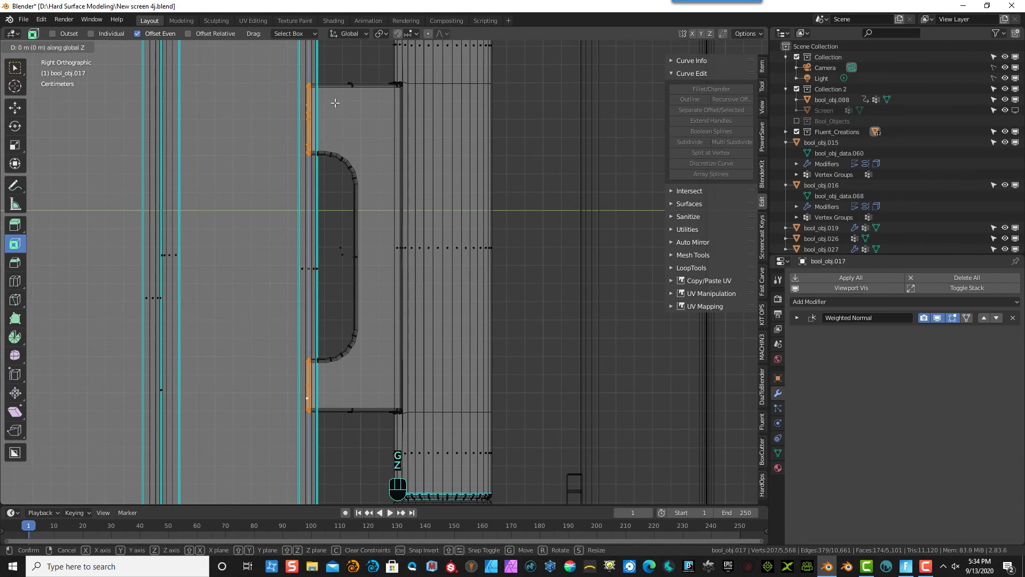
key("x")
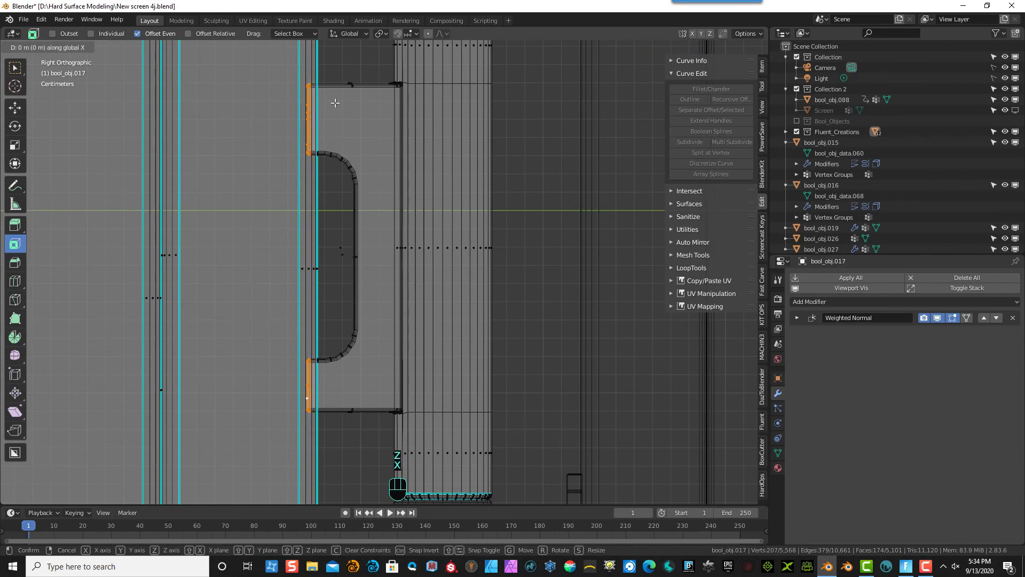
key("y")
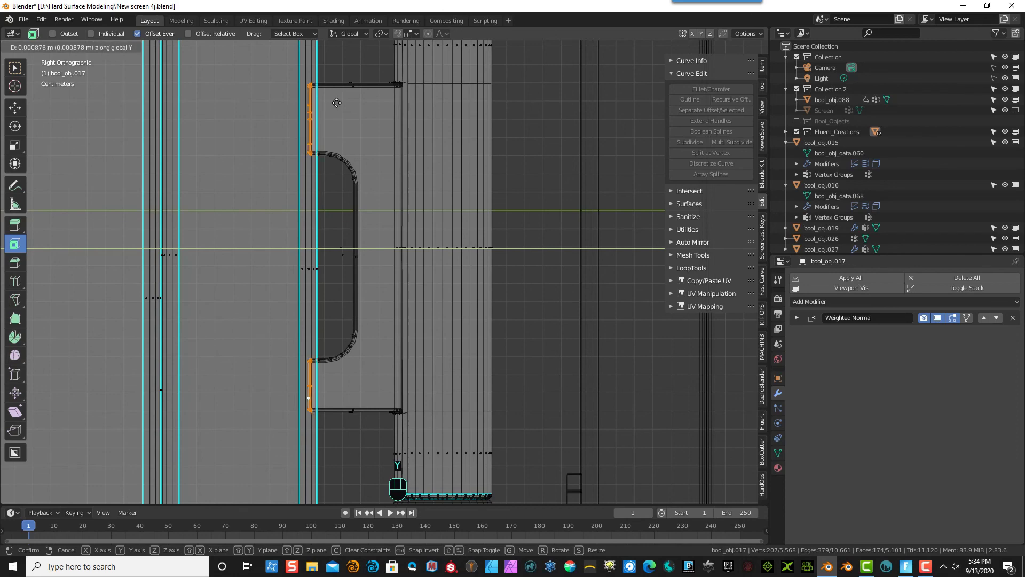
left_click(340, 103)
left_click(343, 103)
middle_click_drag(436, 117, 439, 159)
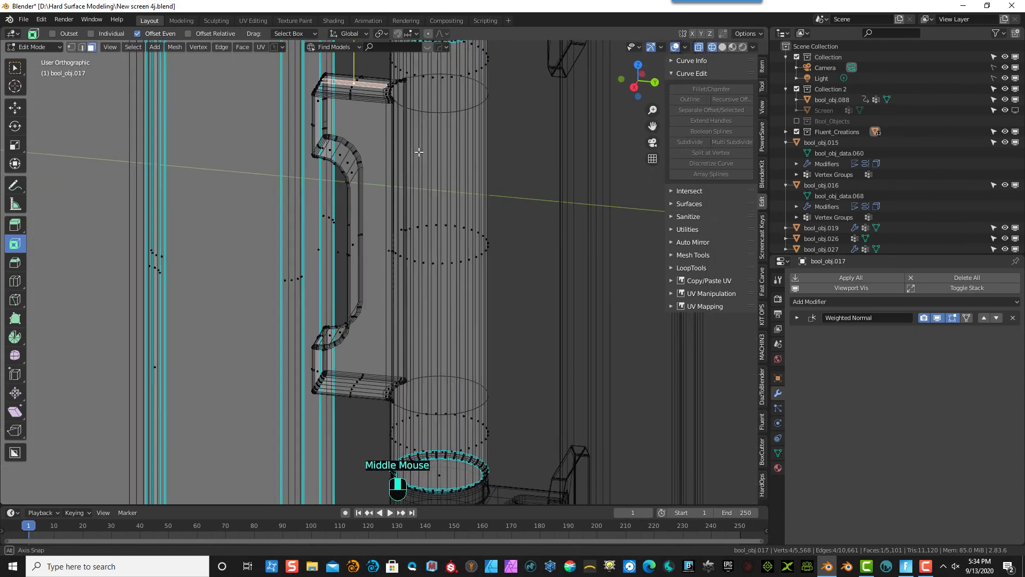
left_click(35, 47)
left_click(42, 60)
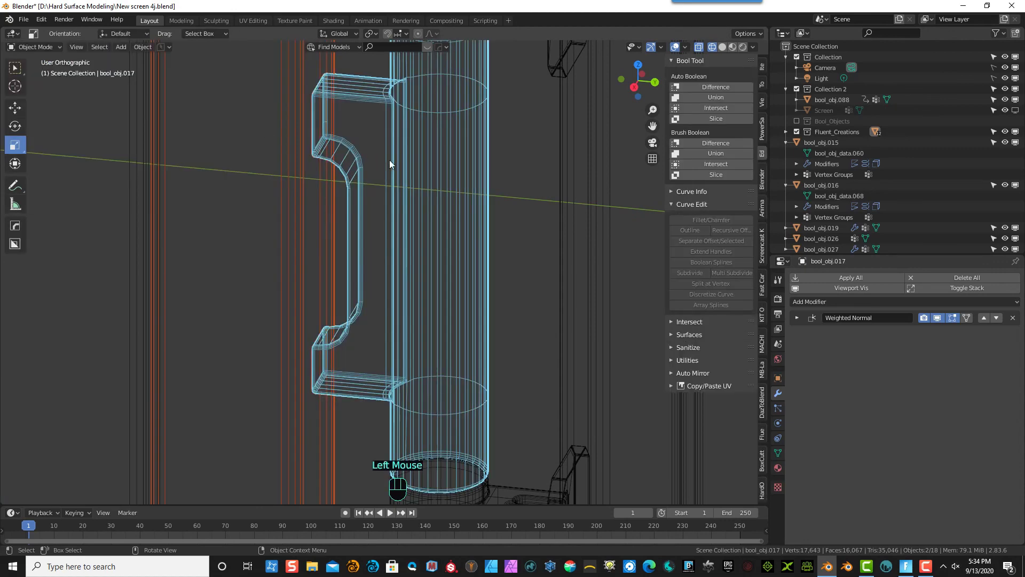
- Return the viewport to solid shading with X-ray off, and deselect the hinge rod
left_click(723, 47)
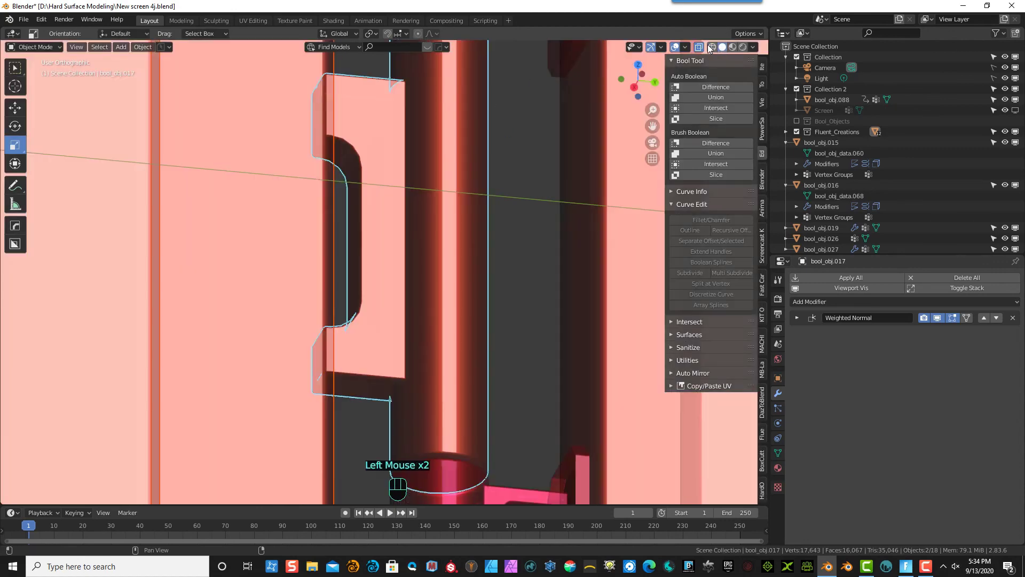
left_click(699, 47)
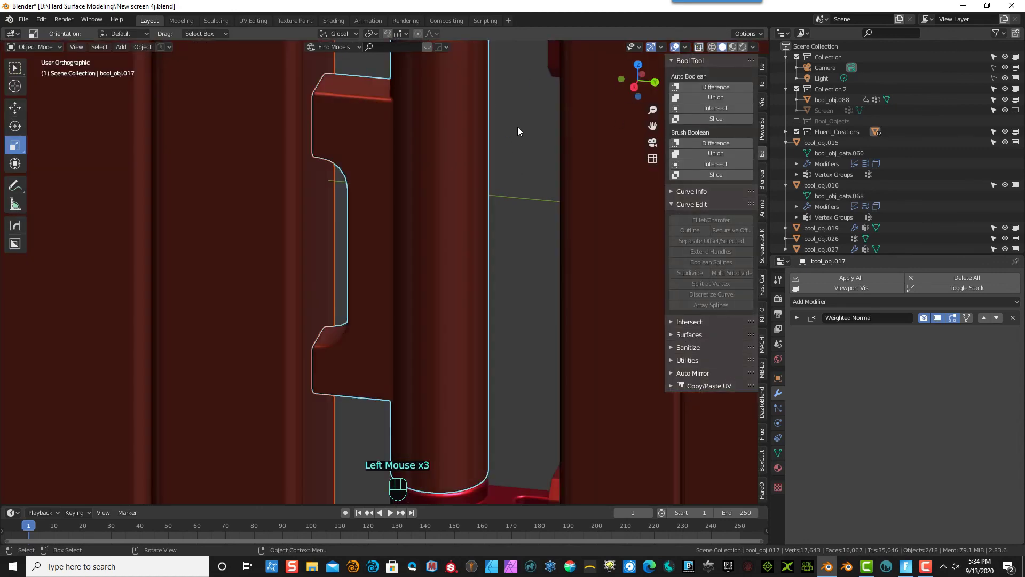
mouse_move(517, 127)
middle_mouse_down()
mouse_move(531, 104)
mouse_move(524, 85)
mouse_move(533, 122)
middle_mouse_up()
scroll(522, 172, "down", 1)
scroll(521, 172, "down", 4)
left_click(459, 171)
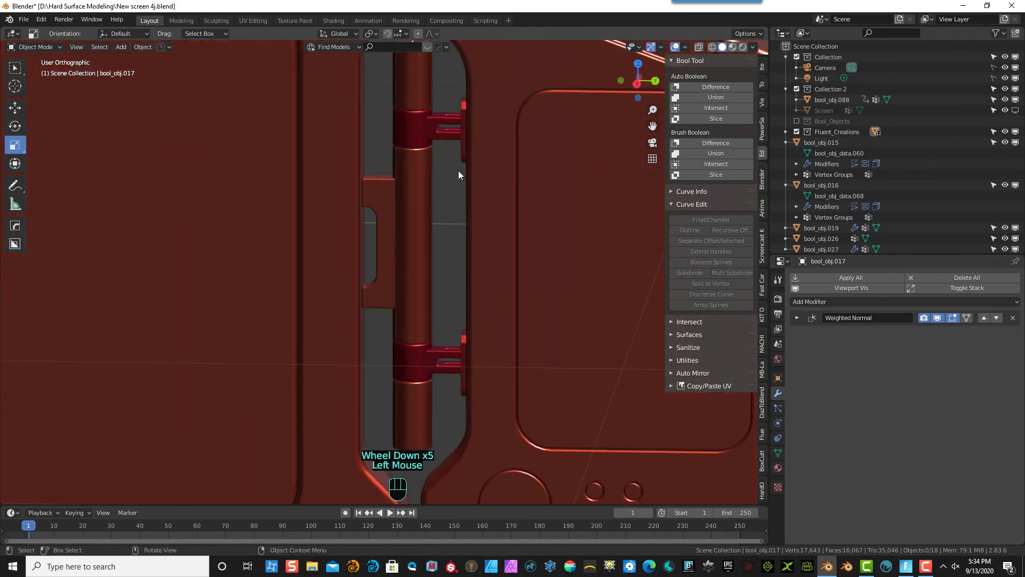
middle_click_drag(446, 197, 396, 204)
scroll(443, 208, "down", 2)
scroll(441, 210, "down", 3)
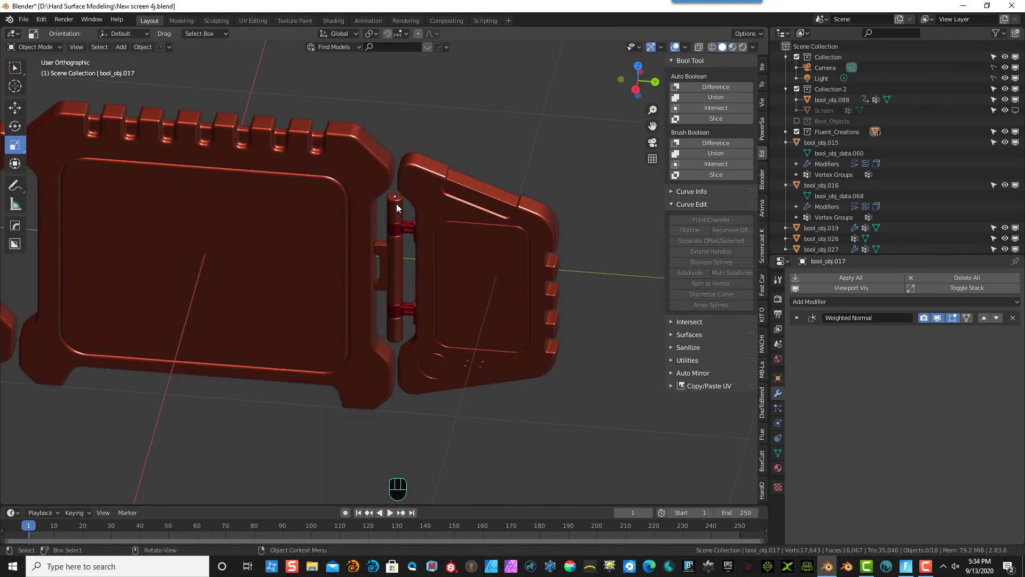
- Enter Edit Mode on the hinge rod and select only the round cap face at its upper end
left_click(396, 204)
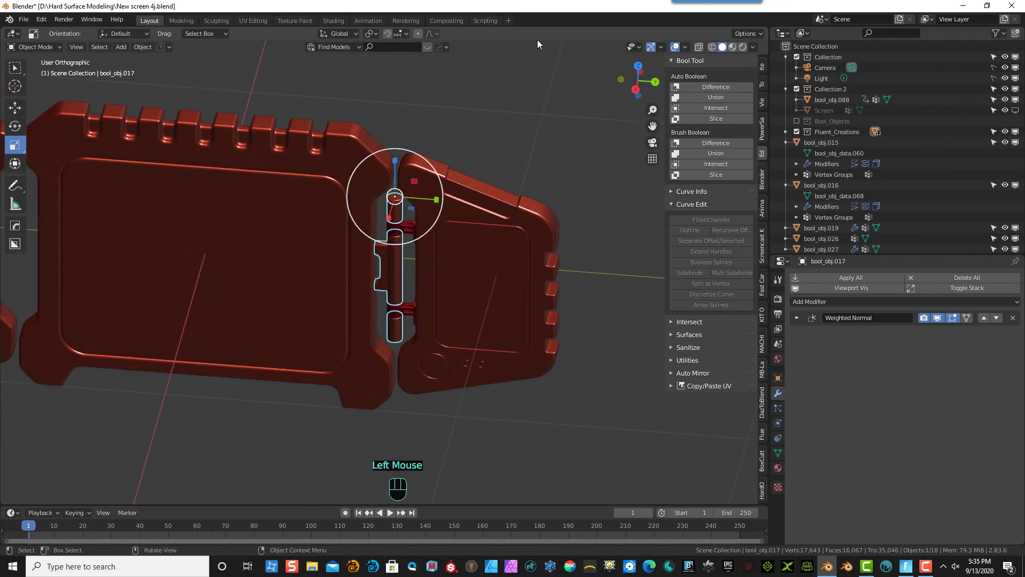
left_click(33, 47)
left_click(40, 71)
scroll(388, 153, "up", 4)
middle_click_drag(451, 144, 447, 151)
scroll(405, 129, "up", 2)
scroll(405, 128, "up", 2)
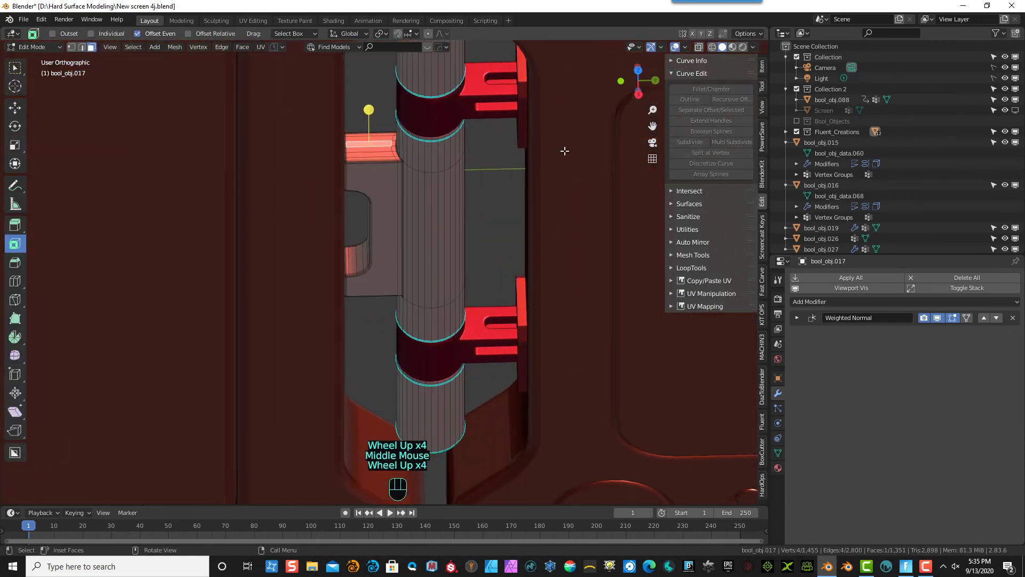
left_click_drag(653, 126, 653, 257)
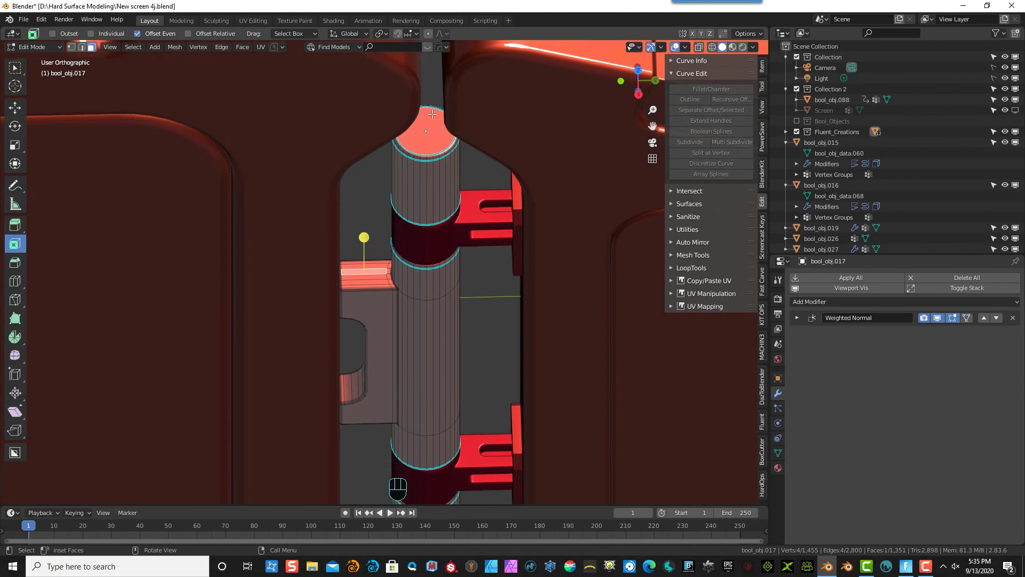
left_click(433, 80)
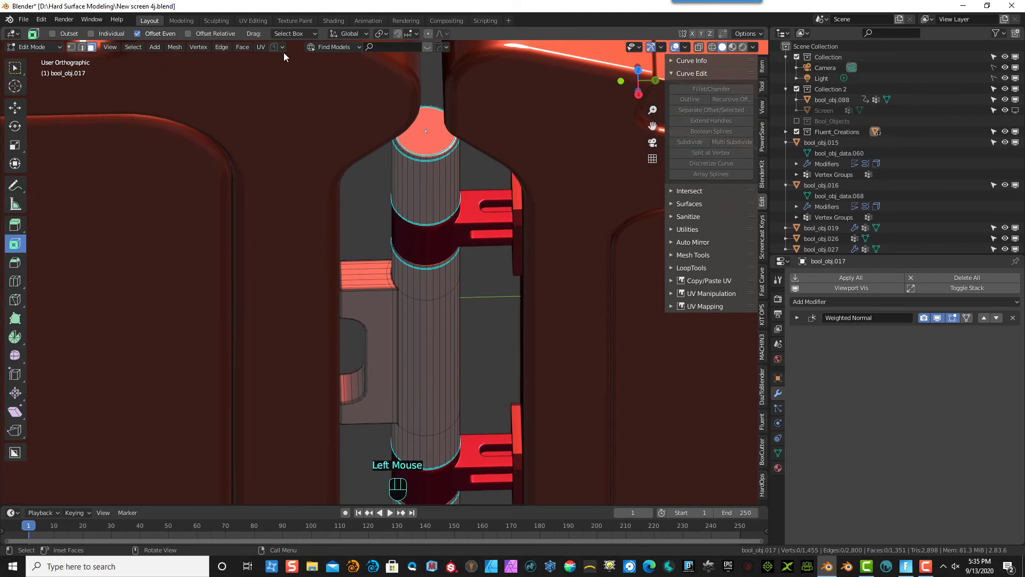
left_click(15, 68)
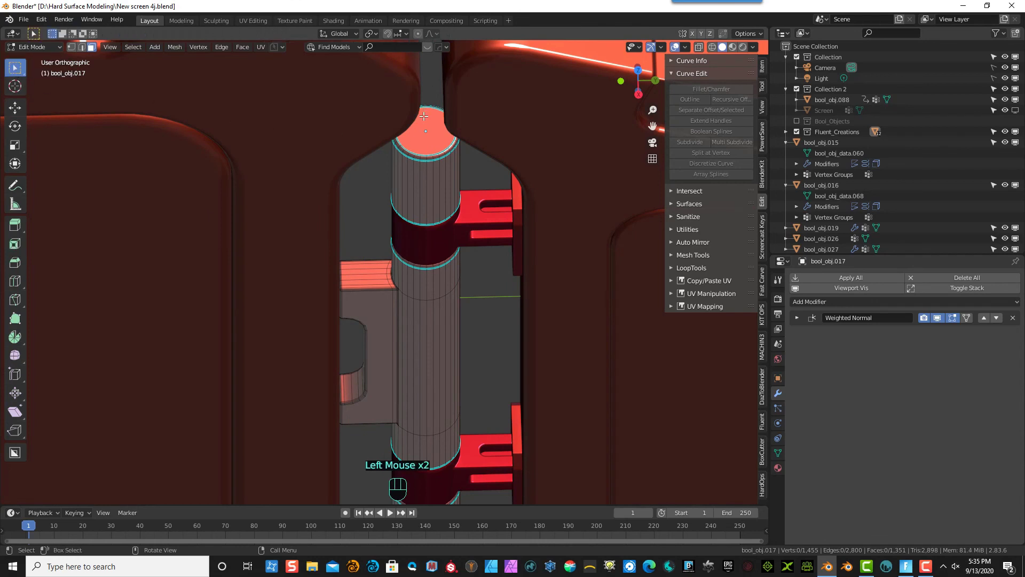
left_click(443, 153)
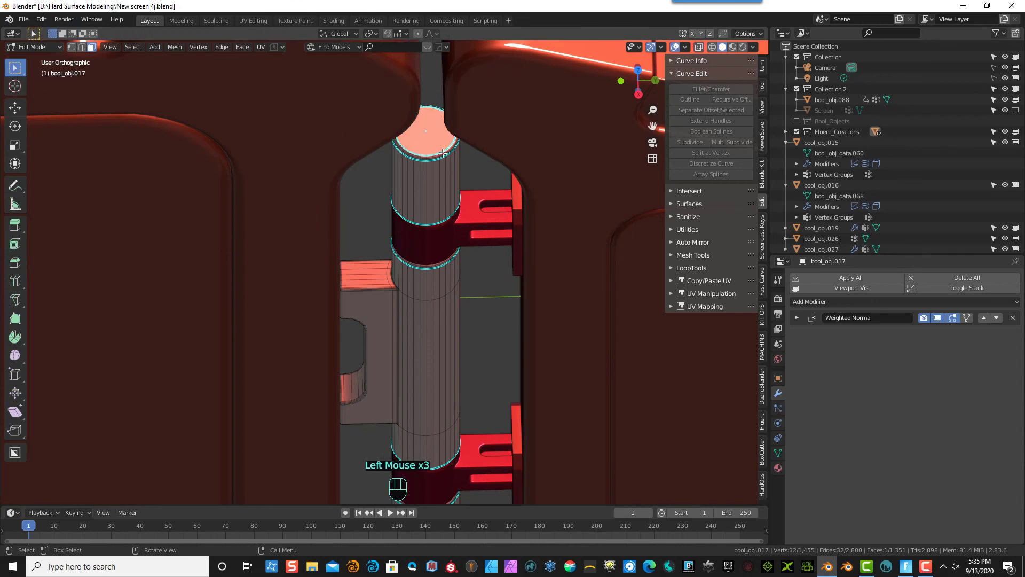
- Inset the rod's cap face by about 0.0117 m with Offset Even on, and clear the selection
left_click(15, 243)
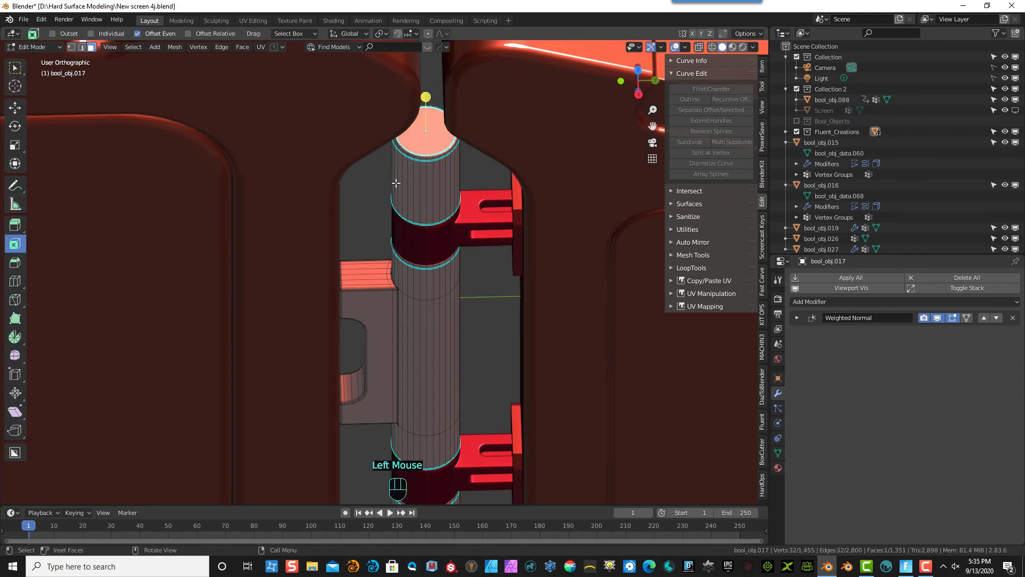
mouse_move(428, 97)
left_mouse_down()
mouse_move(438, 95)
mouse_move(436, 112)
left_mouse_up()
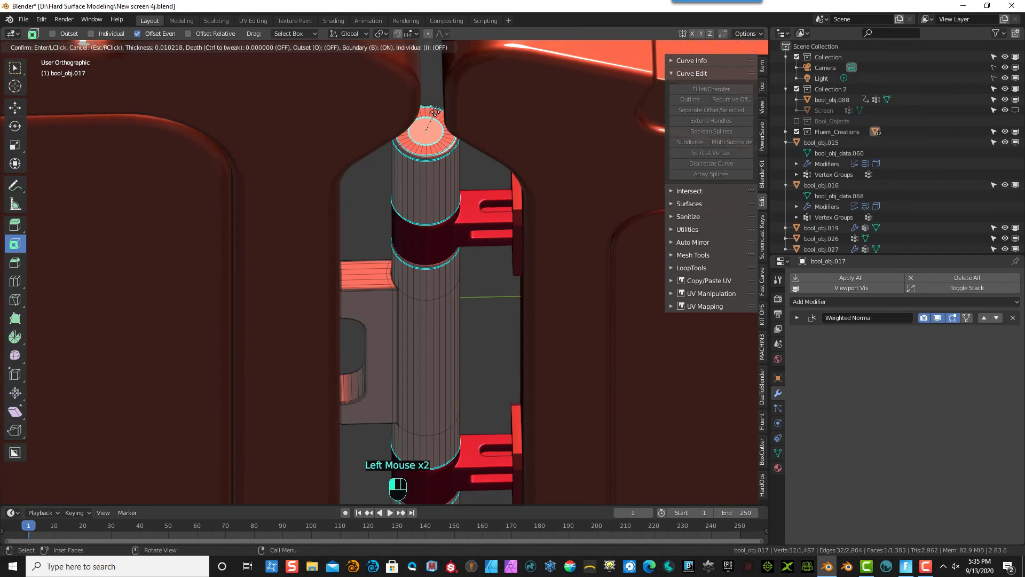
left_click(433, 113)
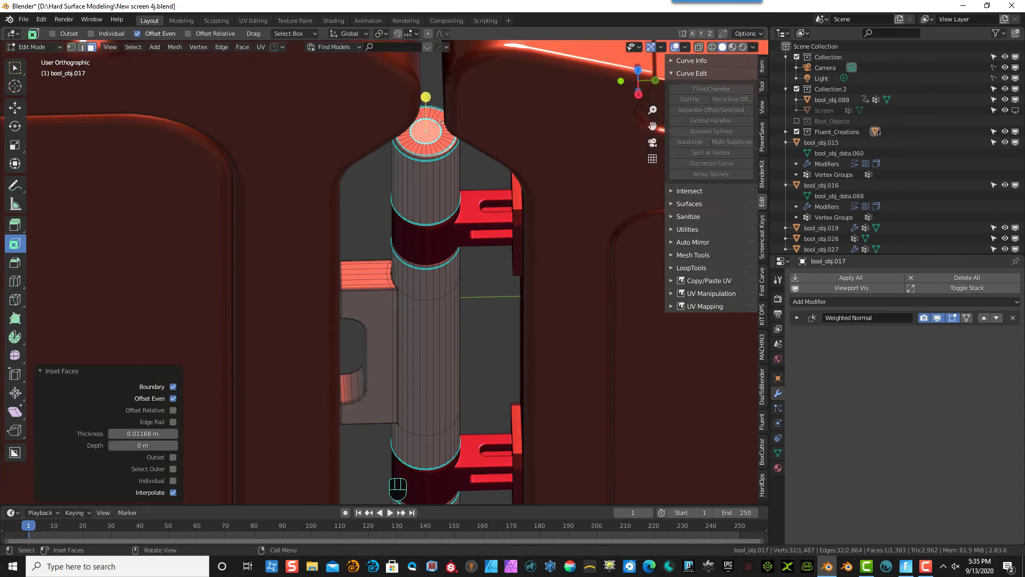
scroll(442, 113, "up", 2)
left_click(515, 109)
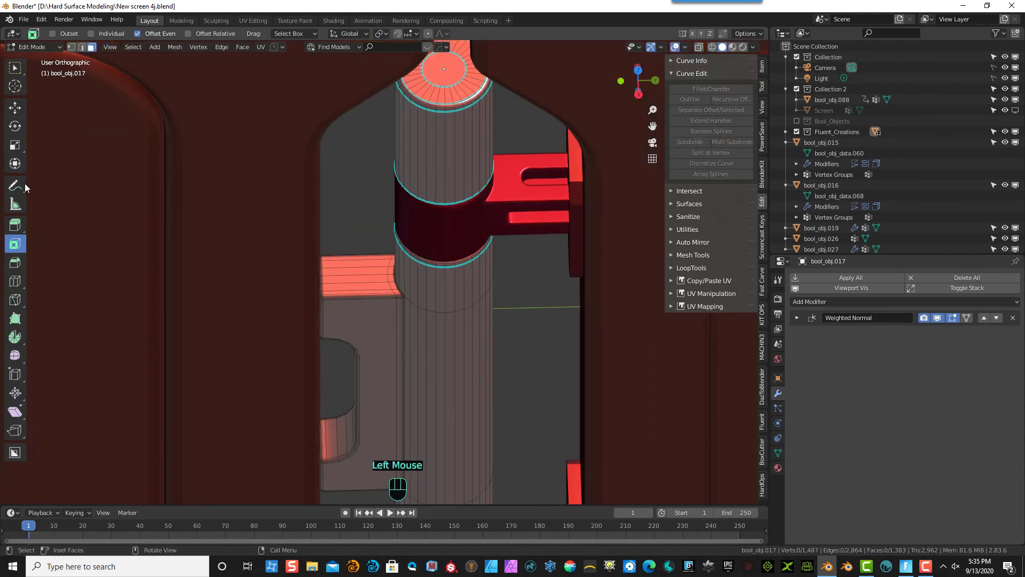
- Add two concentric loop cuts in the cap's inset ring, near its inner and outer edges, sliding the last to factor -0.733
scroll(408, 121, "down", 2)
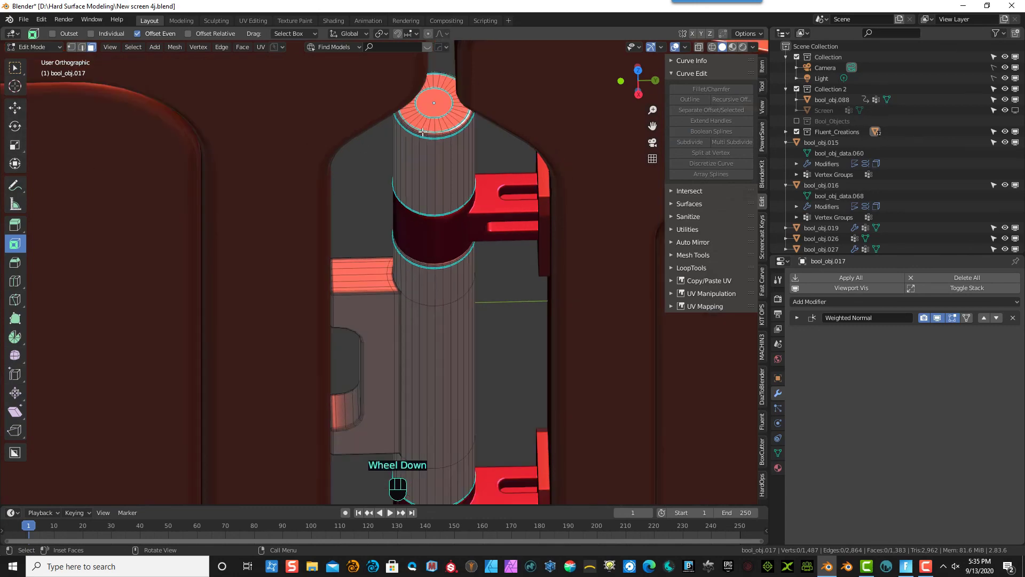
left_click_drag(655, 127, 693, 276)
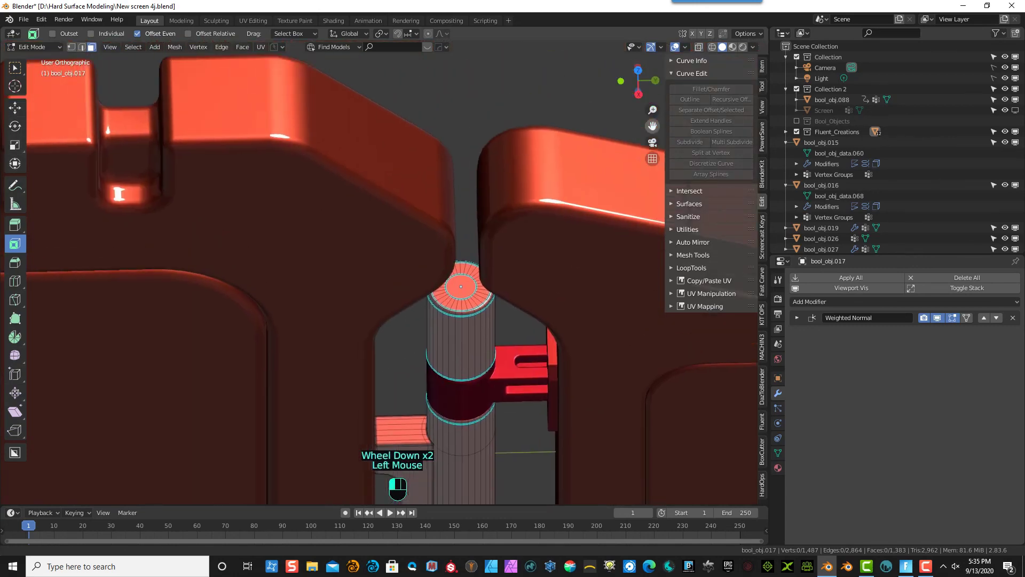
middle_click_drag(398, 294, 392, 280)
scroll(394, 283, "up", 5)
left_click(15, 281)
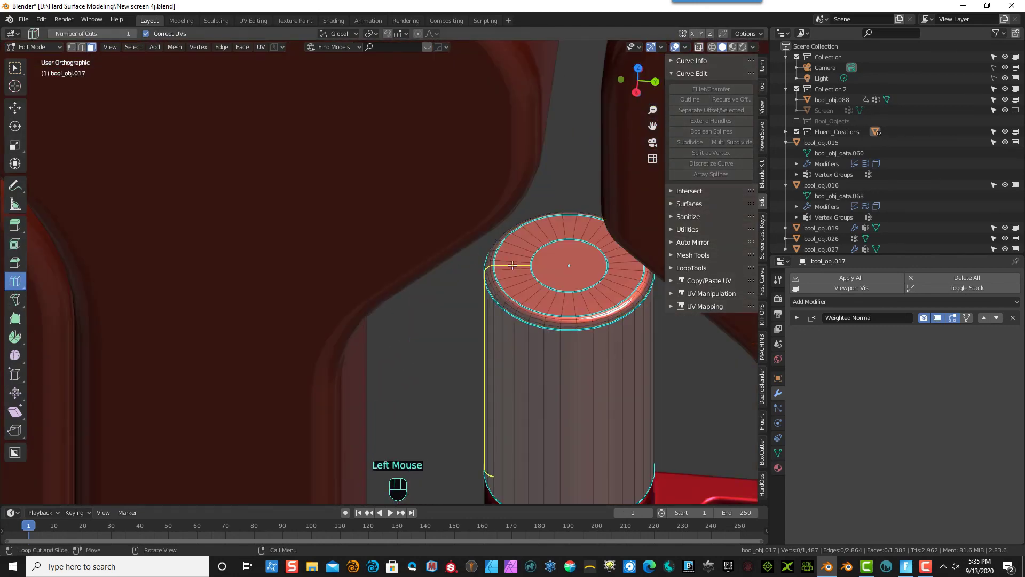
left_click_drag(527, 260, 504, 249)
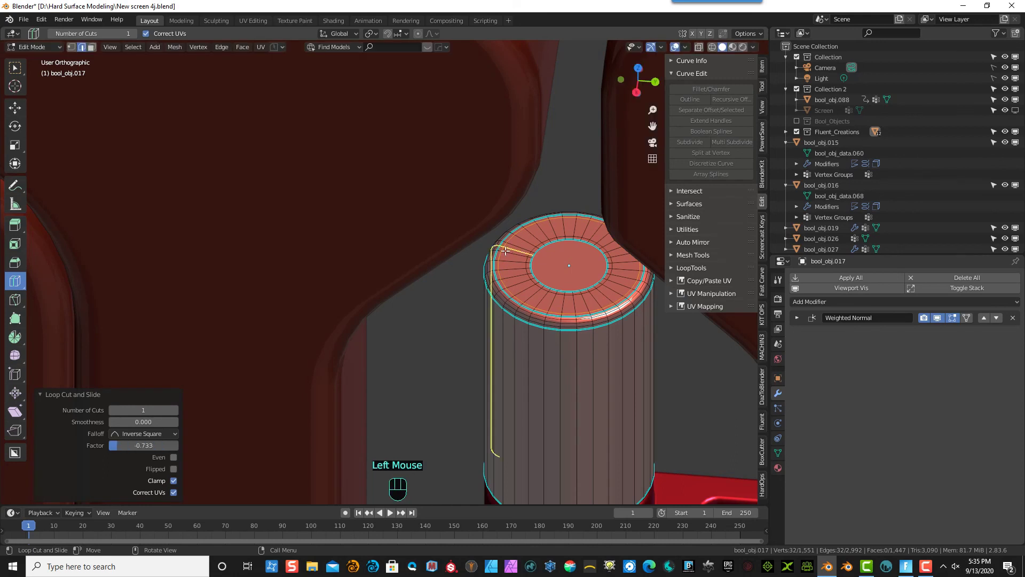
- Select every other face all the way around the cap's middle ring in face select mode, and save the file
left_click(87, 48)
left_click(89, 50)
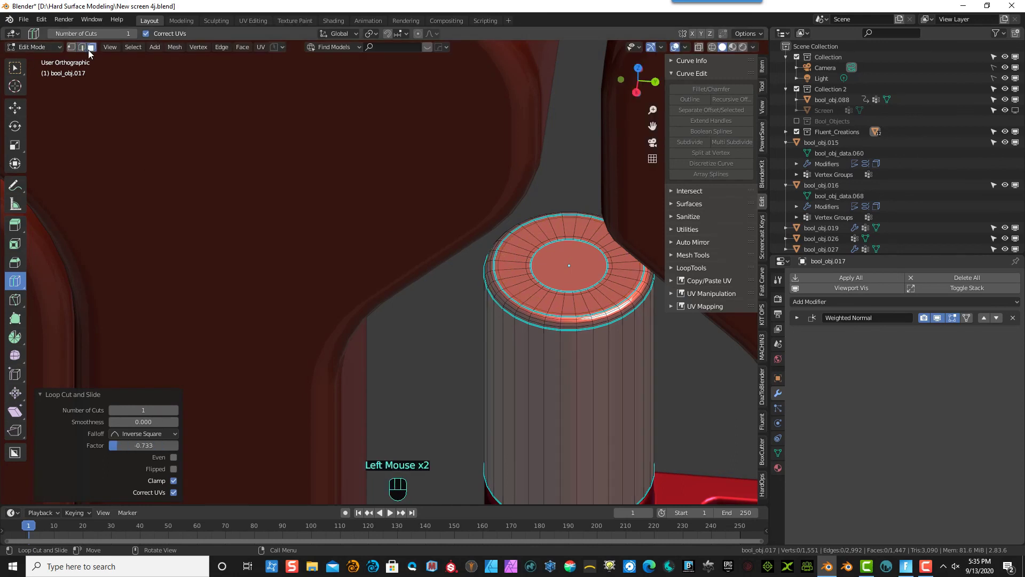
left_click(15, 71)
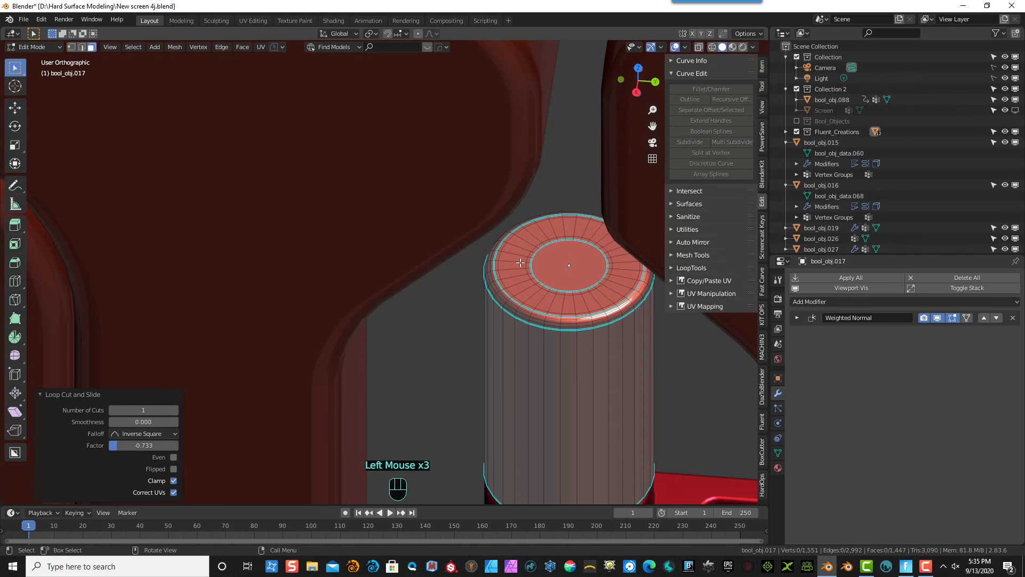
middle_click_drag(521, 263, 617, 255)
left_click(628, 241)
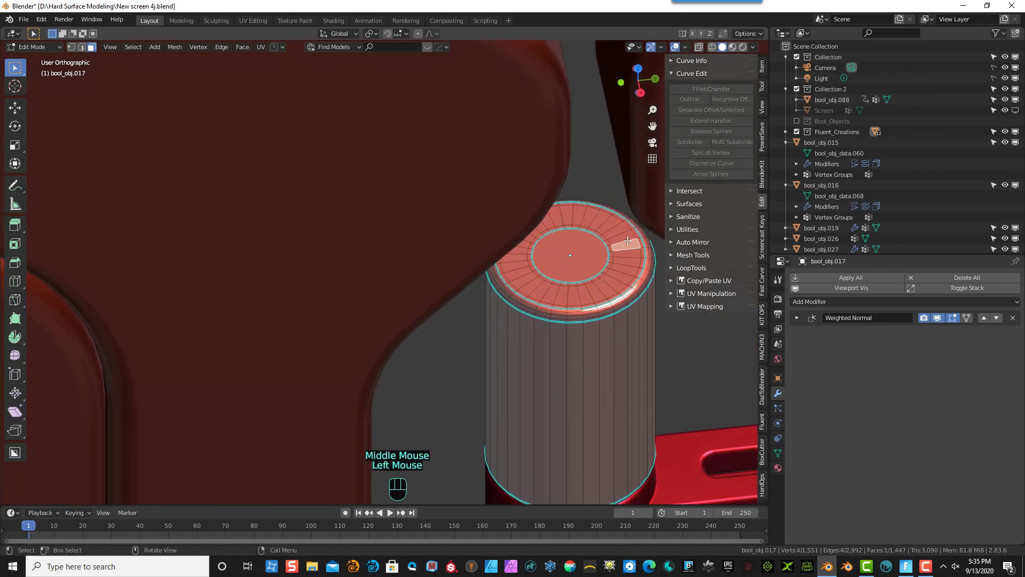
left_click(619, 229, "shift")
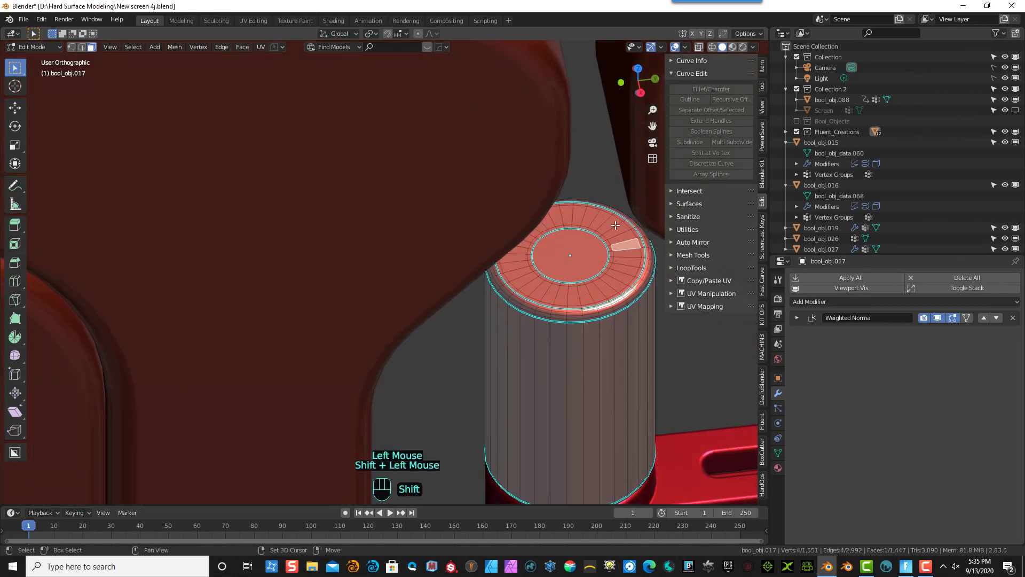
left_click(618, 228, "shift")
left_click(597, 216, "shift")
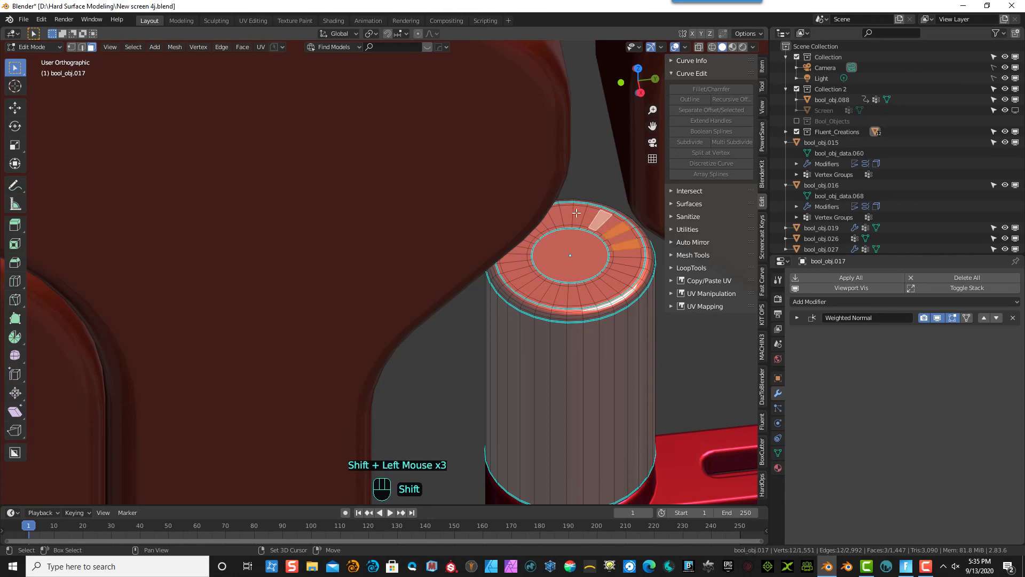
left_click(578, 214, "shift")
left_click(555, 216, "shift")
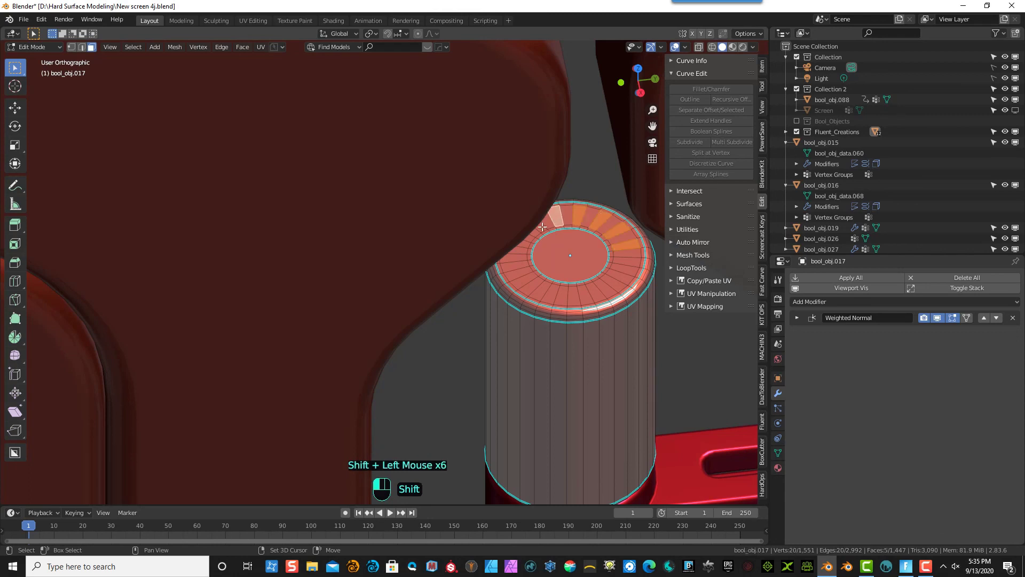
left_click(542, 227, "shift")
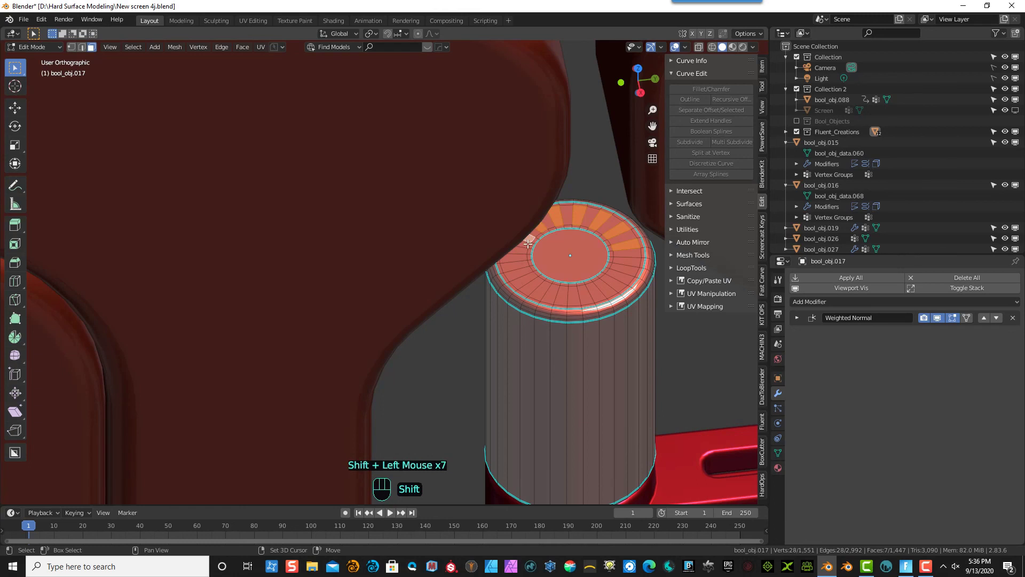
left_click(522, 264, "shift")
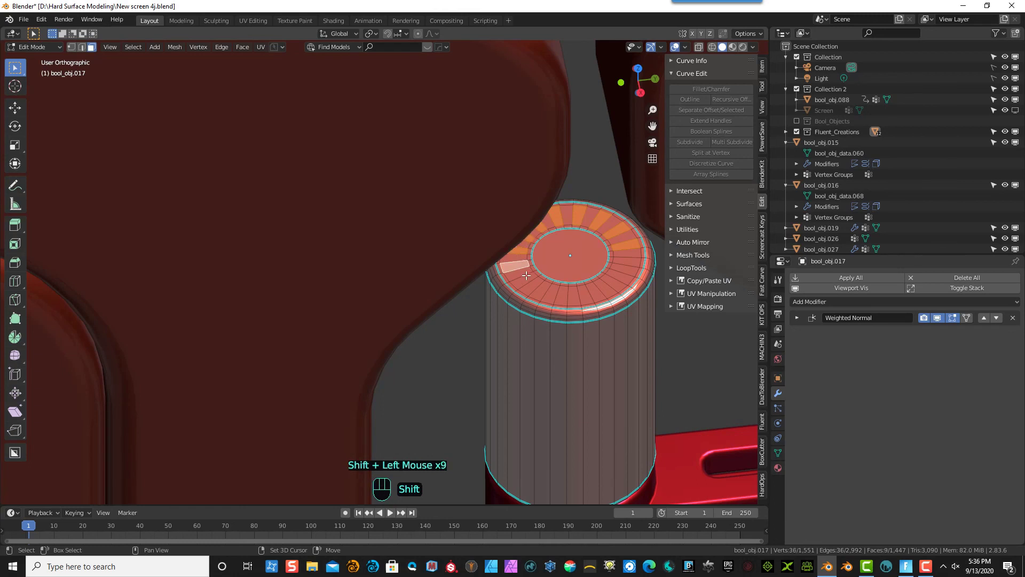
left_click(529, 279, "shift")
left_click(541, 292, "shift")
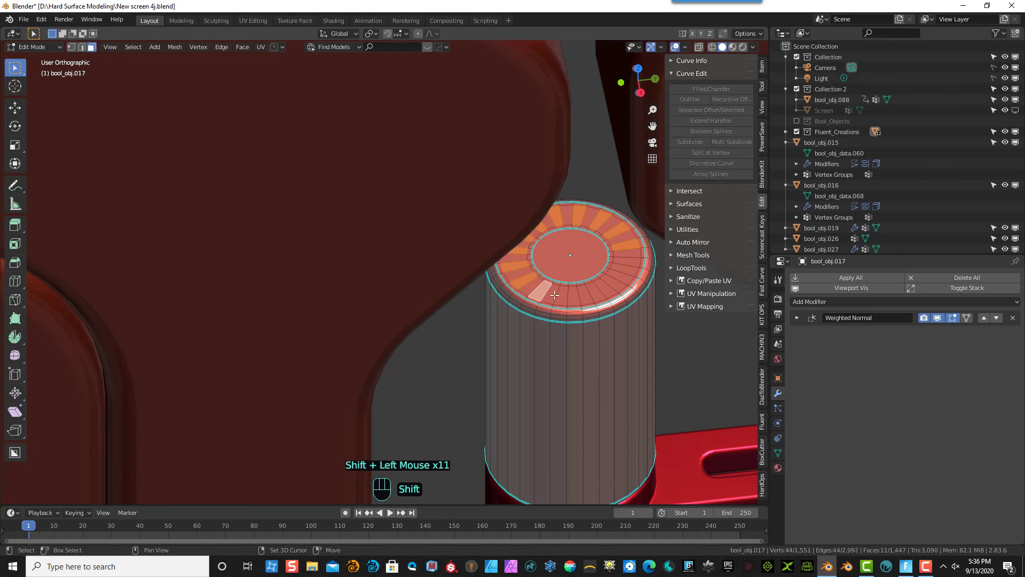
left_click(562, 297, "shift")
left_click(596, 296, "shift")
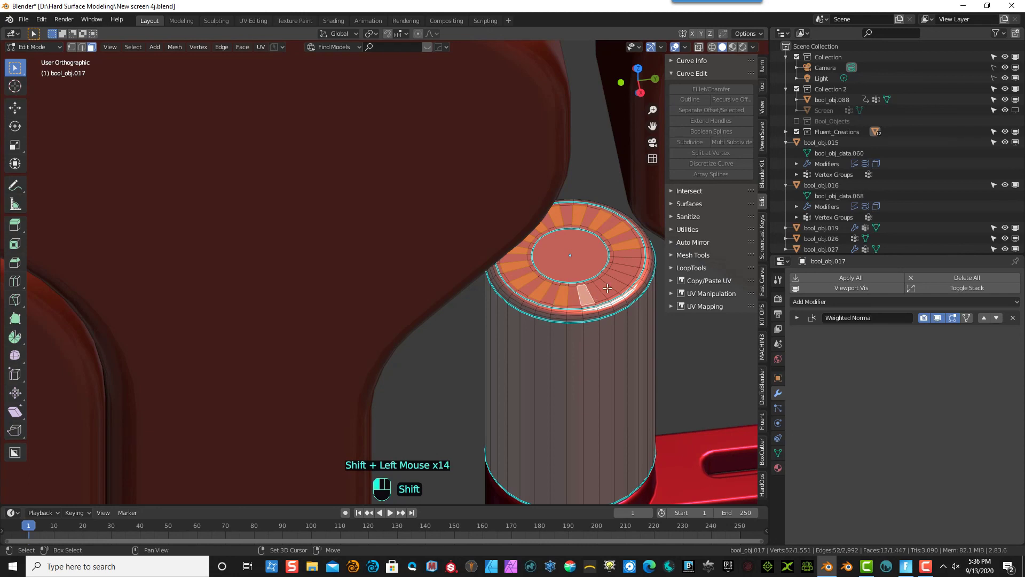
left_click(623, 275, "shift")
left_click(630, 262, "shift")
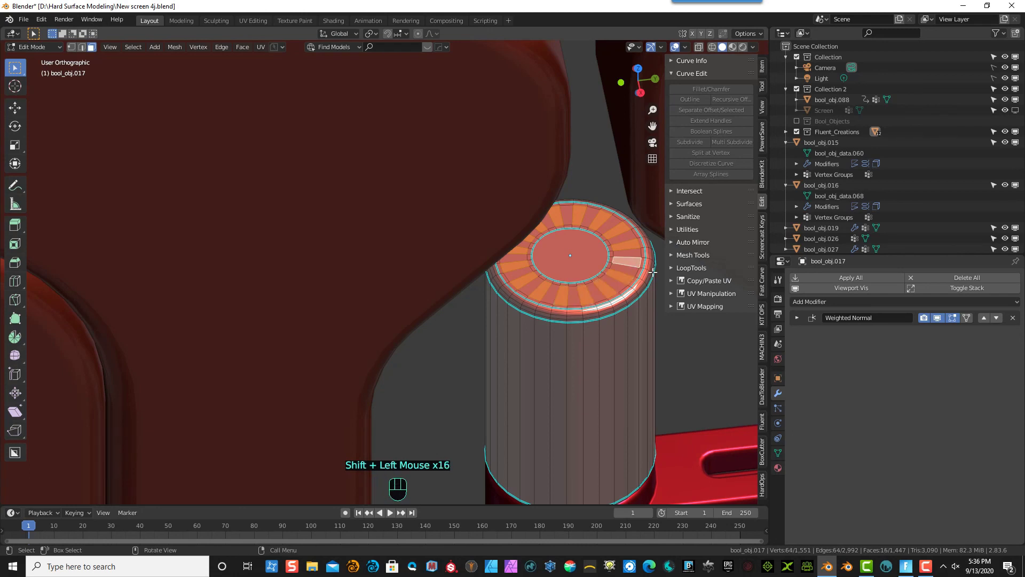
middle_click_drag(631, 261, 622, 264)
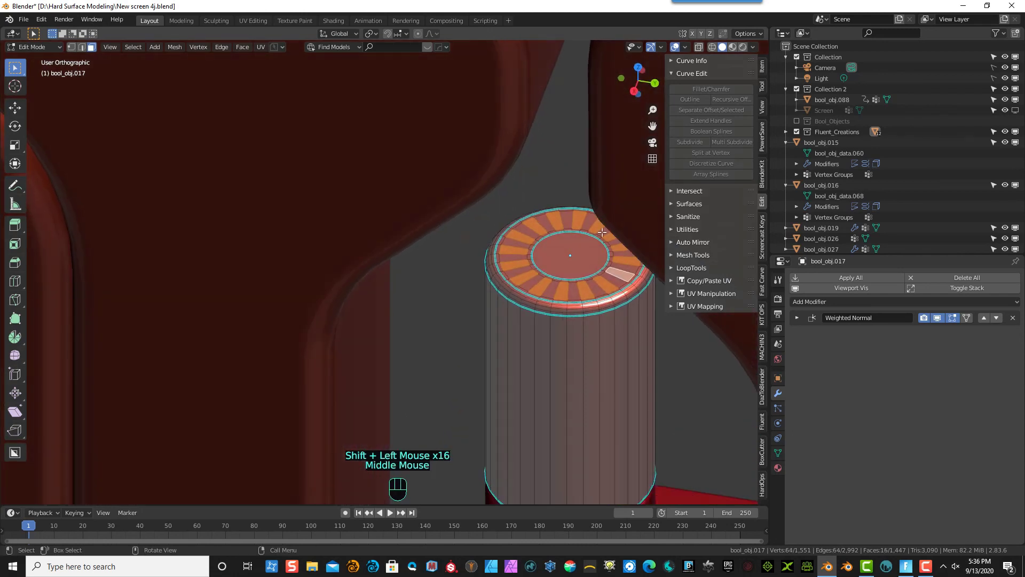
key("ctrl+s")
- Extrude the selected ring faces slightly down into the cap in successive small extrusions, the last -0.000652 m along Z, and return to Object Mode
left_click(15, 224)
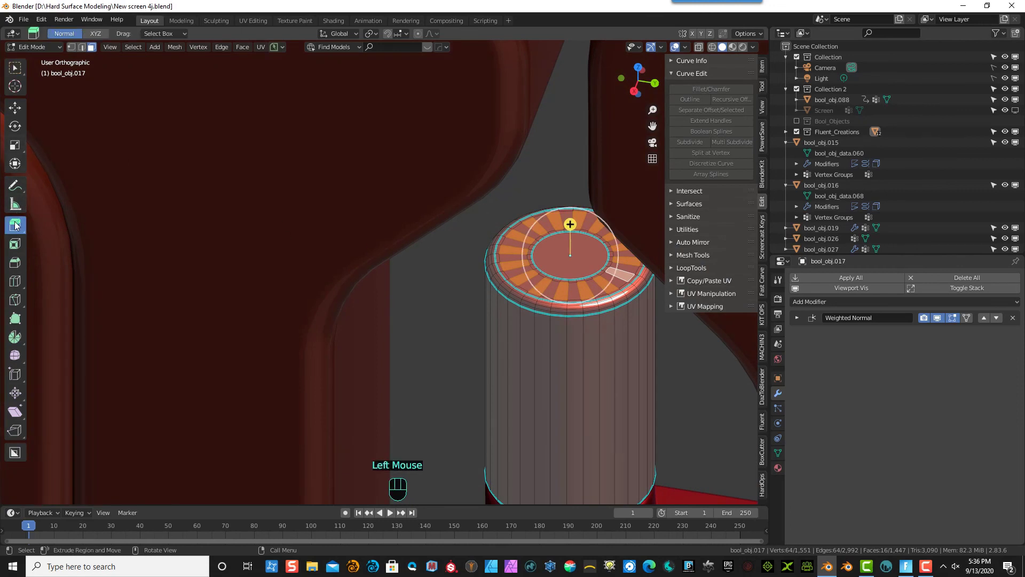
left_click_drag(570, 225, 571, 229)
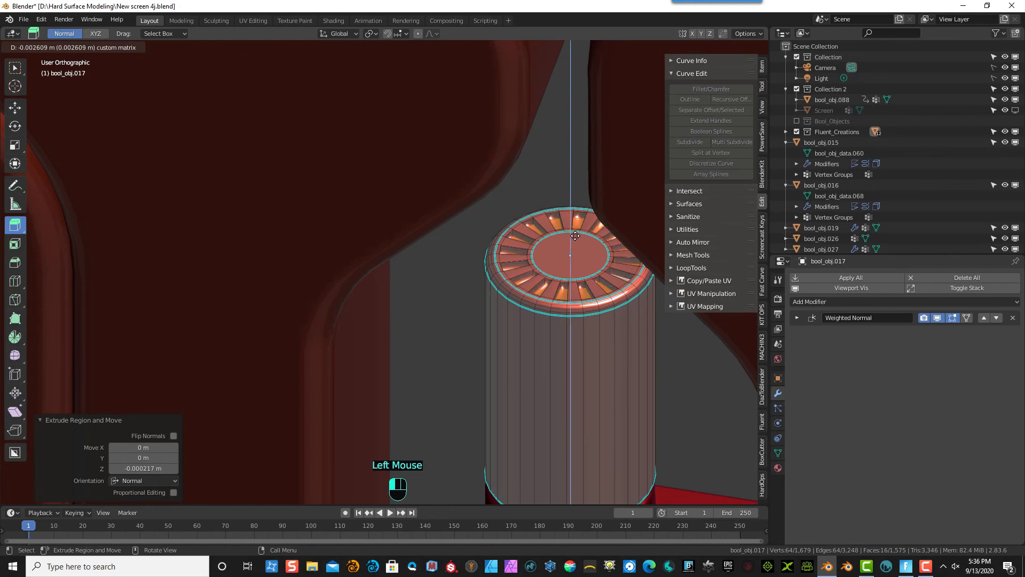
left_click_drag(575, 236, 576, 218)
mouse_move(571, 181)
middle_mouse_down()
mouse_move(550, 167)
mouse_move(599, 167)
mouse_move(595, 183)
mouse_move(586, 174)
mouse_move(595, 171)
mouse_move(584, 178)
mouse_move(576, 225)
mouse_move(588, 180)
middle_mouse_up()
scroll(589, 180, "down", 3)
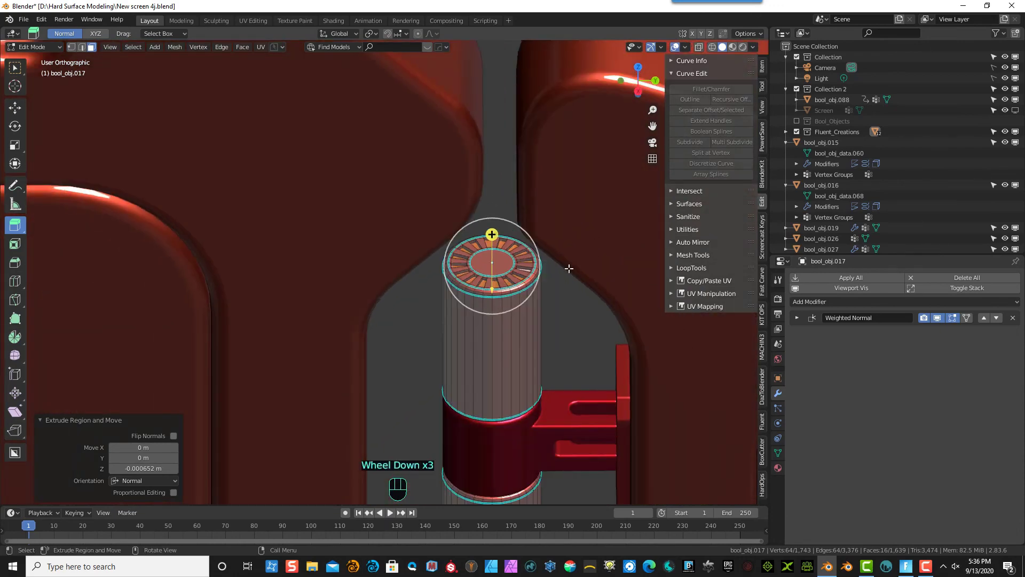
left_click(571, 327)
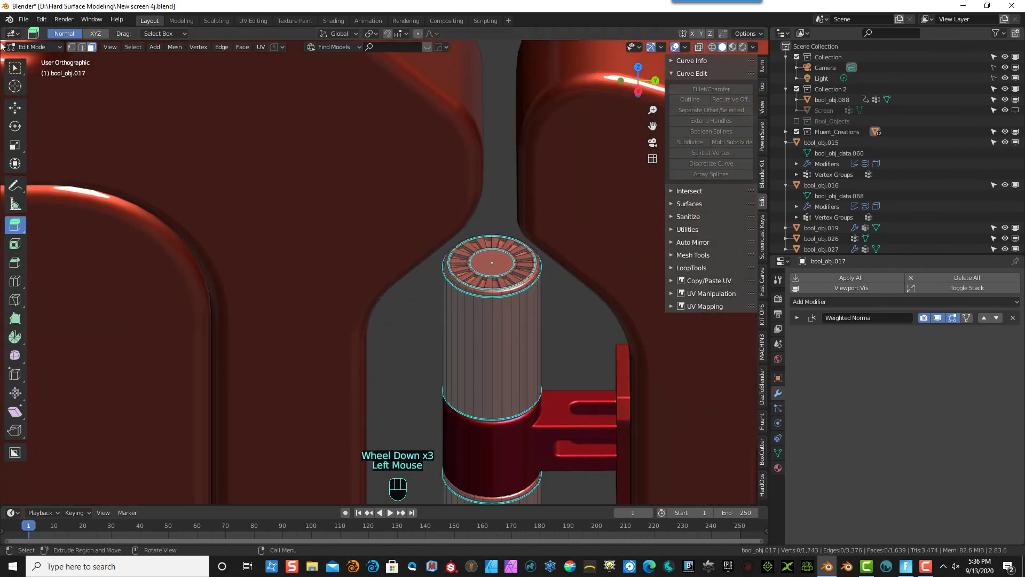
left_click(32, 47)
left_click(32, 59)
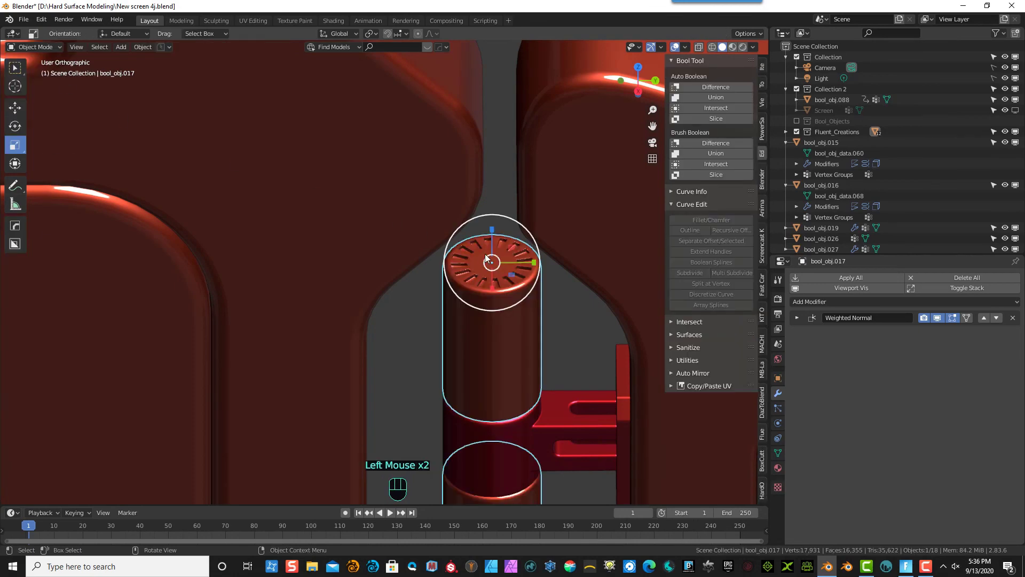
- Extrude the round central face of the rod's end cap about 0.0119 m down into the rod
middle_click_drag(489, 267, 435, 309)
scroll(462, 238, "down", 4)
scroll(435, 319, "down", 4)
mouse_move(399, 364)
middle_mouse_down()
mouse_move(402, 384)
mouse_move(410, 358)
mouse_move(479, 343)
mouse_move(495, 313)
mouse_move(431, 331)
mouse_move(409, 358)
mouse_move(394, 355)
middle_mouse_up()
scroll(395, 357, "up", 12)
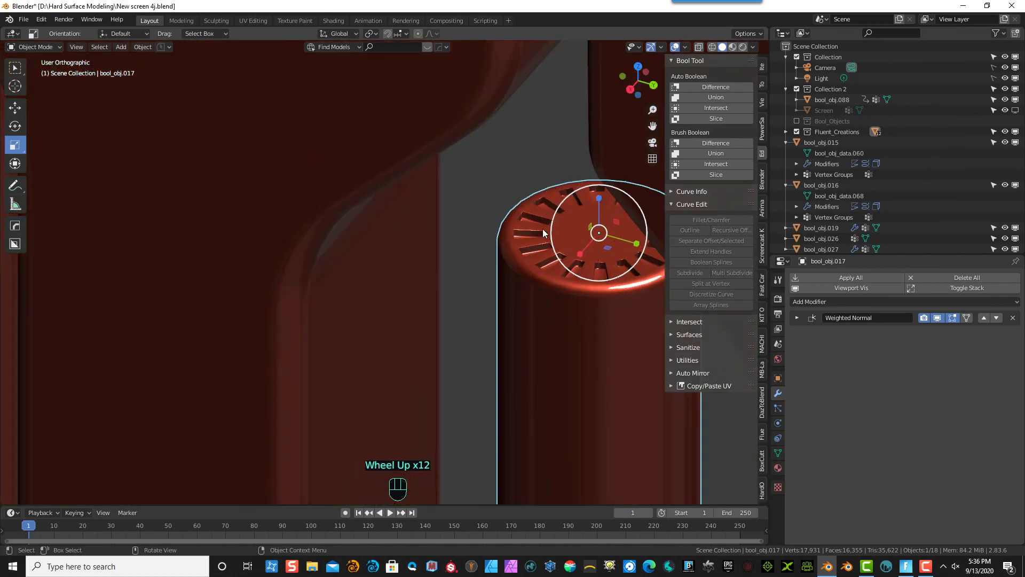
middle_click_drag(588, 235, 614, 234)
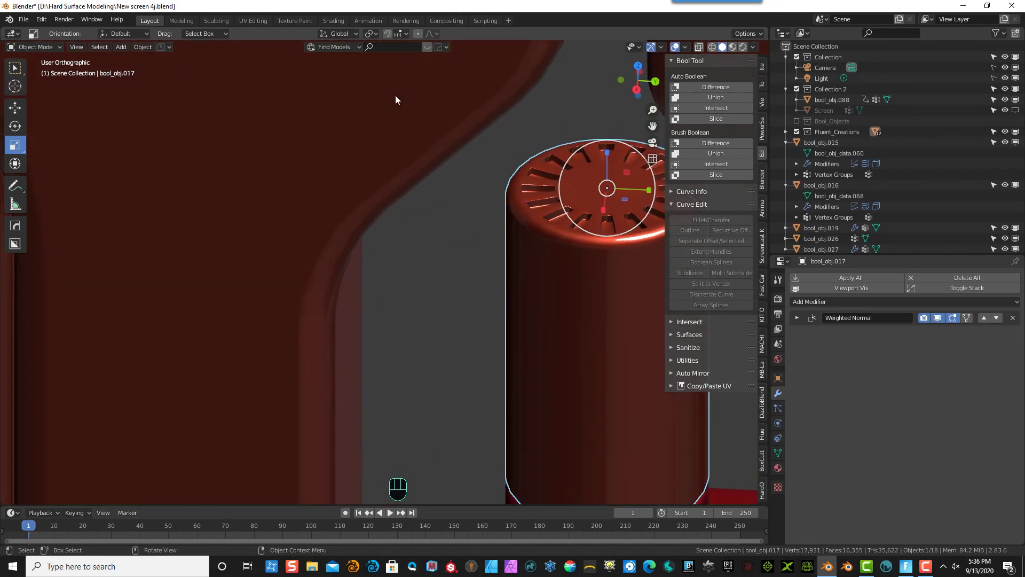
left_click(33, 47)
left_click(34, 71)
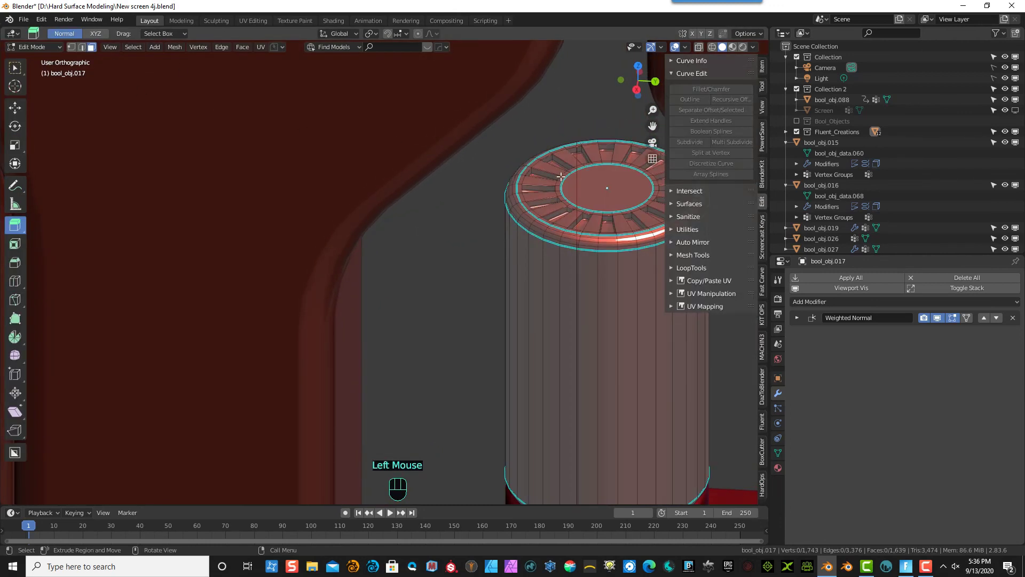
double_click(592, 180)
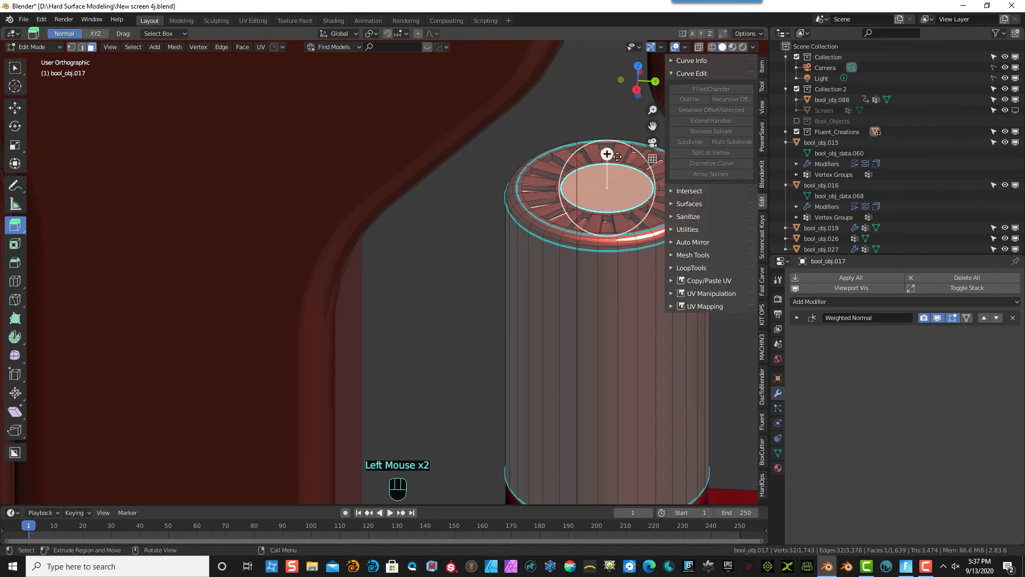
left_click_drag(607, 154, 608, 197)
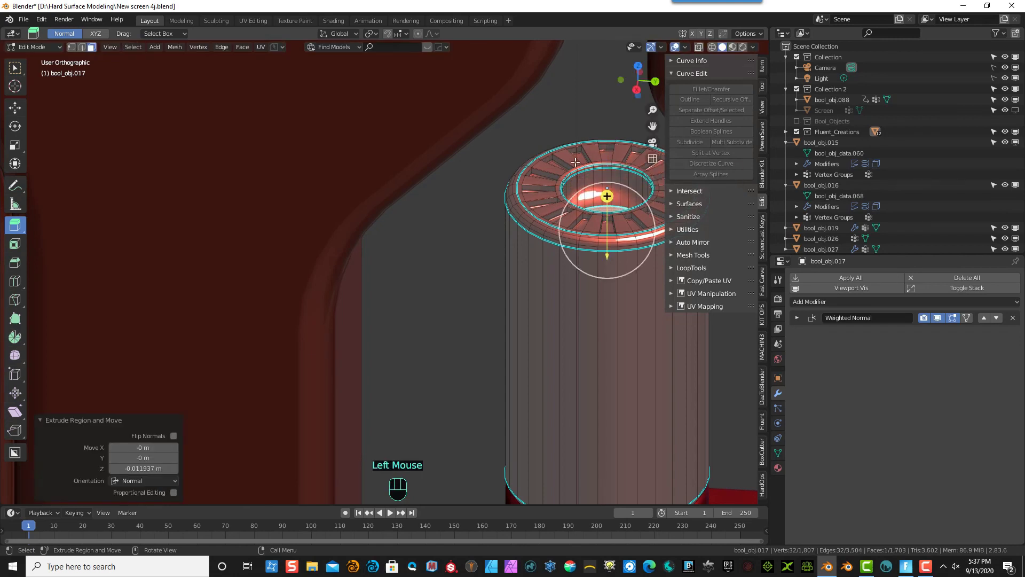
- Inset the recess's floor face by about 0.0042 m with Offset Even on, and clear the selection
scroll(595, 133, "up", 3)
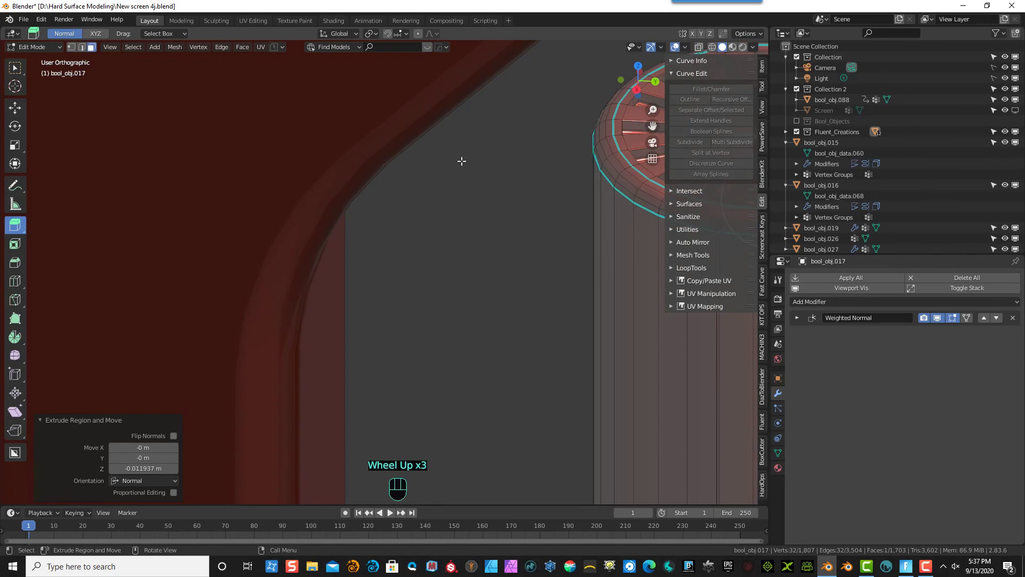
scroll(470, 163, "down", 3)
middle_click_drag(502, 183, 95, 184)
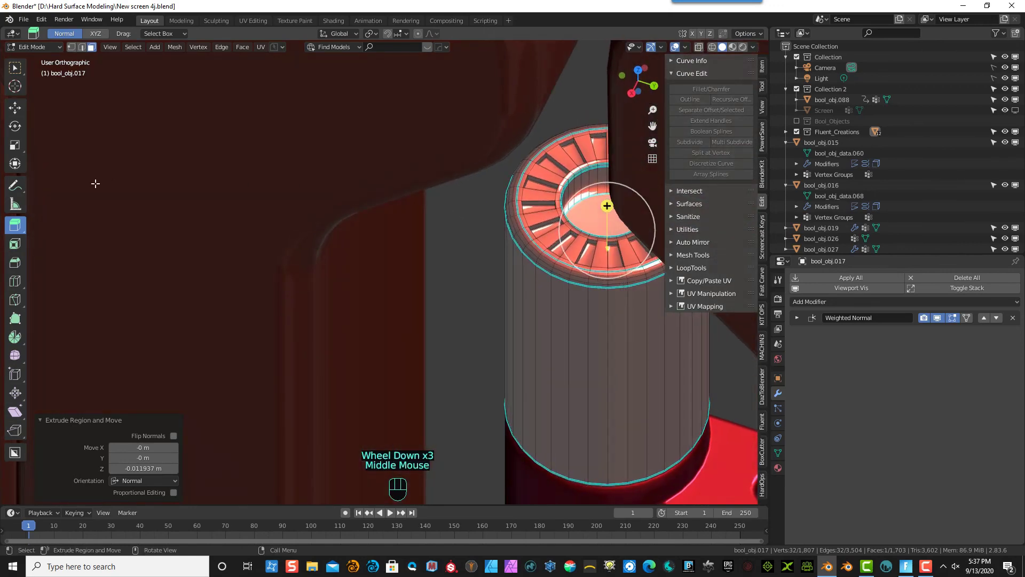
left_click(14, 244)
left_click_drag(606, 195, 612, 213)
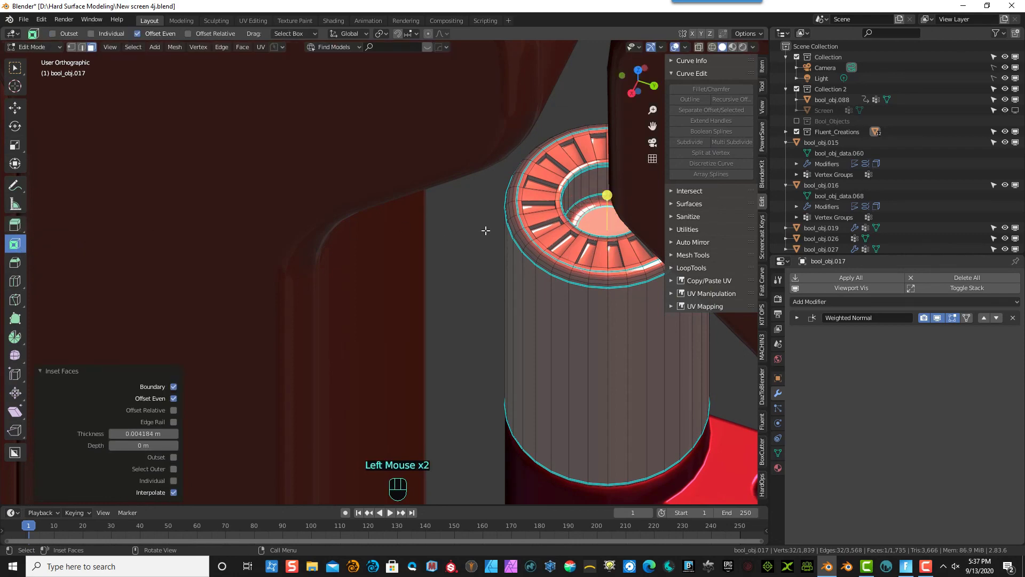
left_click(485, 229)
- Bevel the edge loop around the central recess's upper rim with a 0.00053 m offset and 2 segments, then deselect it
scroll(484, 230, "down", 2)
middle_click_drag(483, 229, 497, 211)
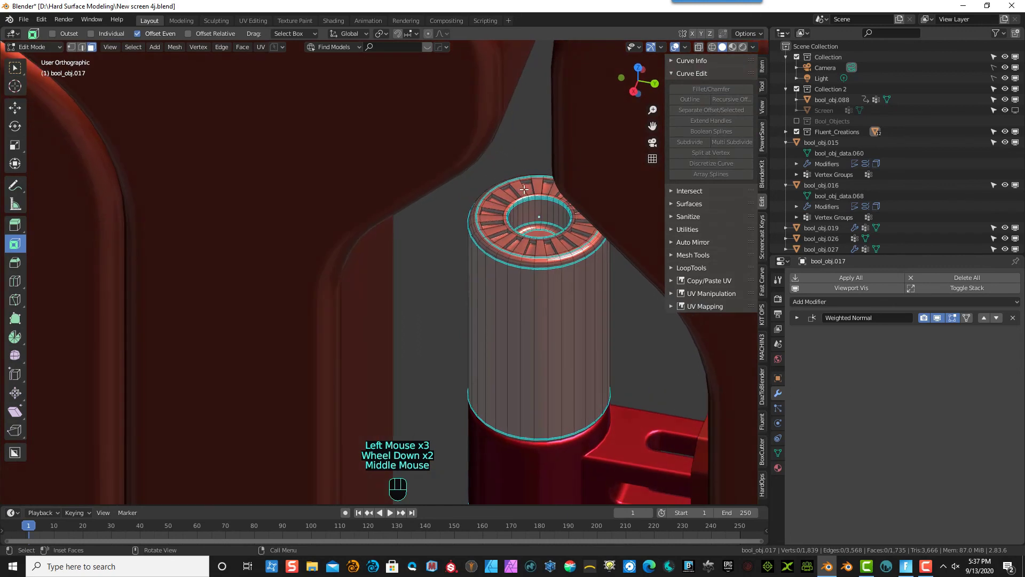
scroll(654, 88, "up", 5)
left_click_drag(652, 112, 652, 114)
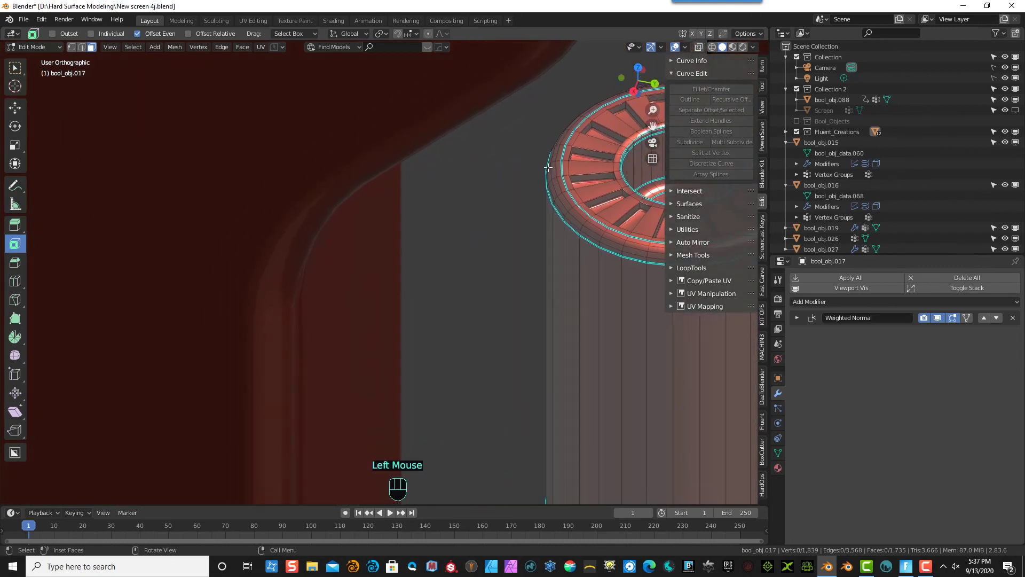
left_click(81, 47)
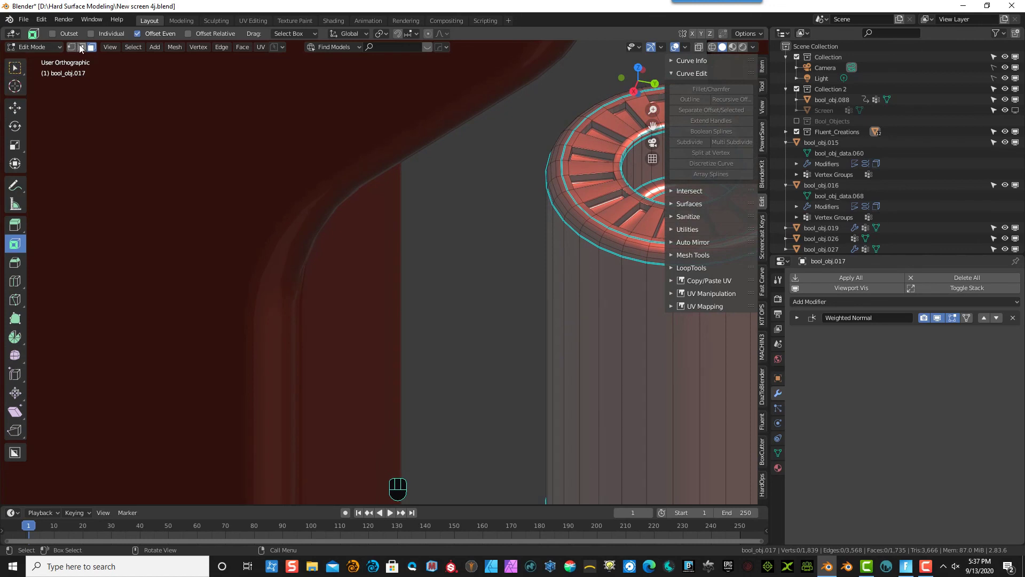
left_click(646, 132)
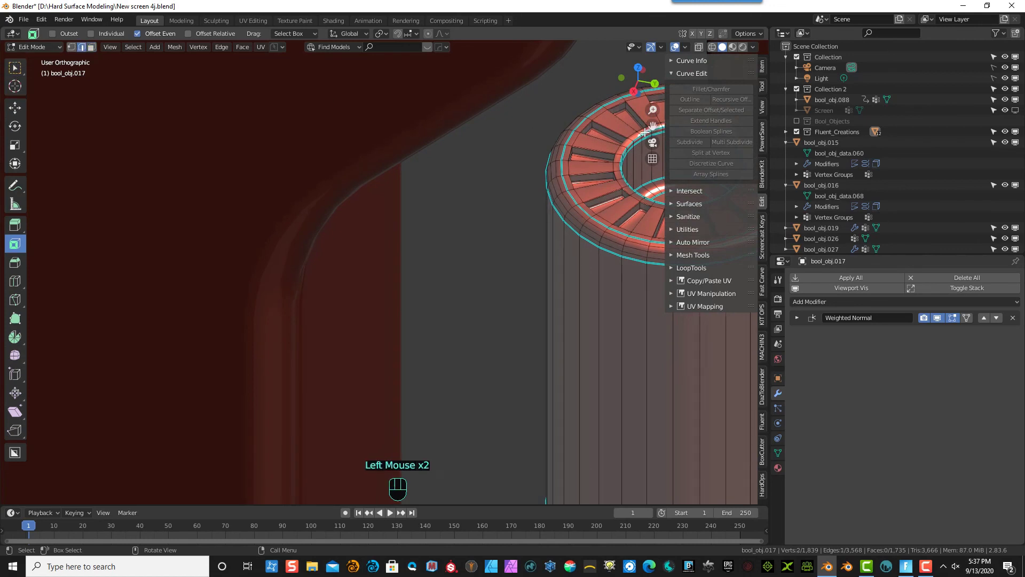
double_click(641, 133)
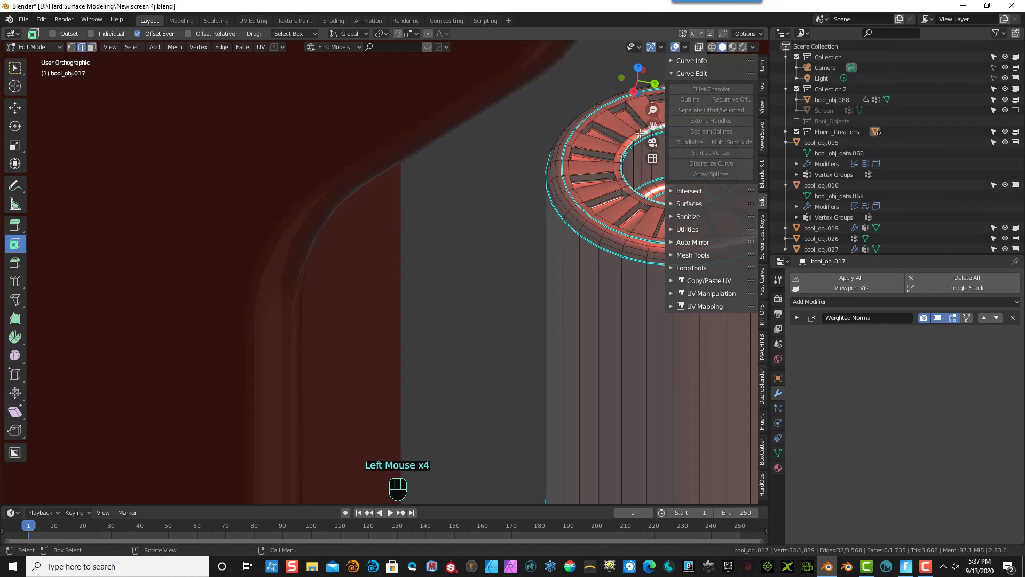
left_click(15, 262)
scroll(626, 167, "down", 3)
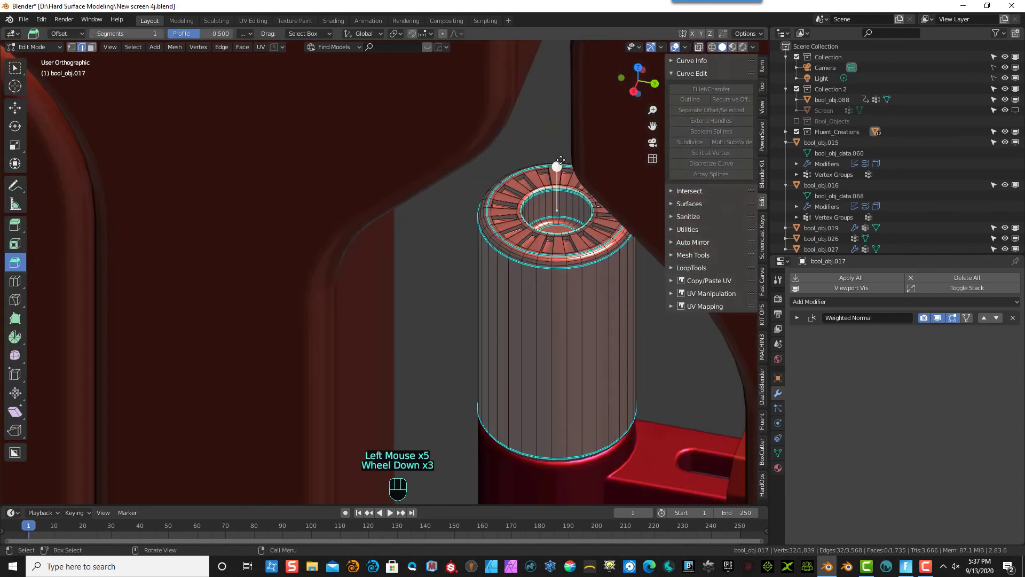
left_click_drag(561, 160, 570, 161)
left_click(176, 376)
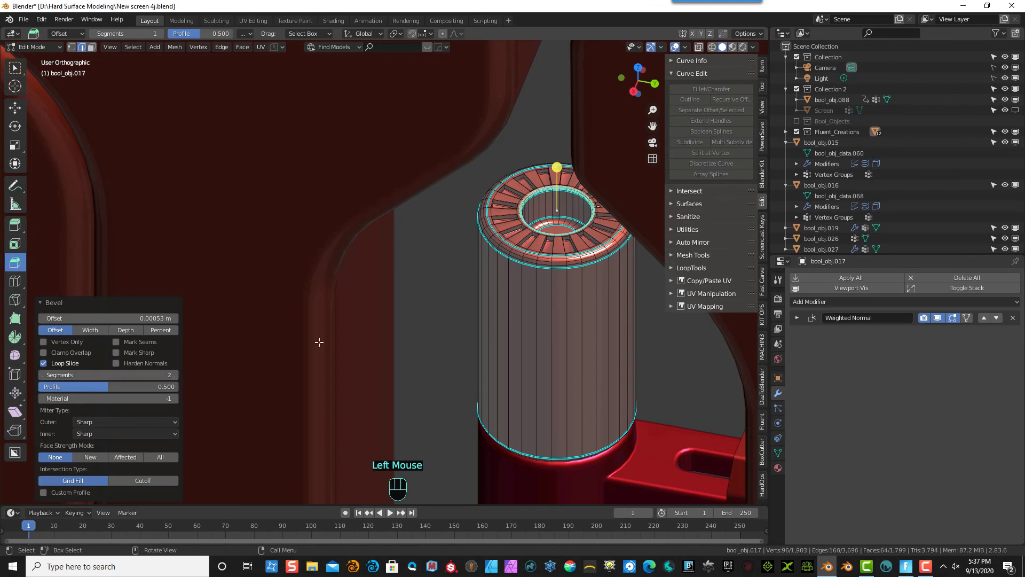
left_click(376, 321)
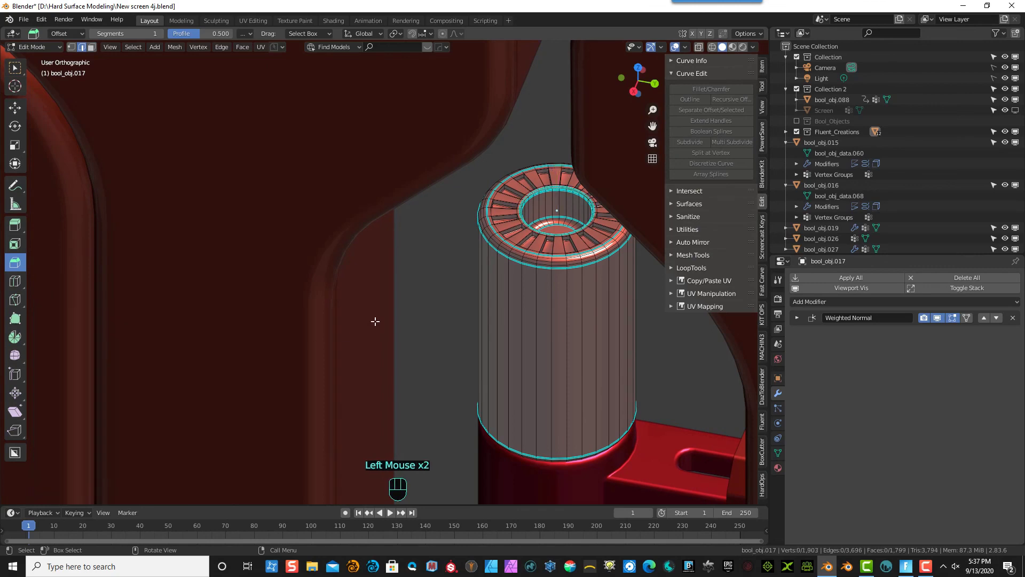
- Return to Object Mode and apply the rod's Weighted Normal modifier
left_click(30, 47)
left_click(37, 59)
scroll(426, 246, "down", 2)
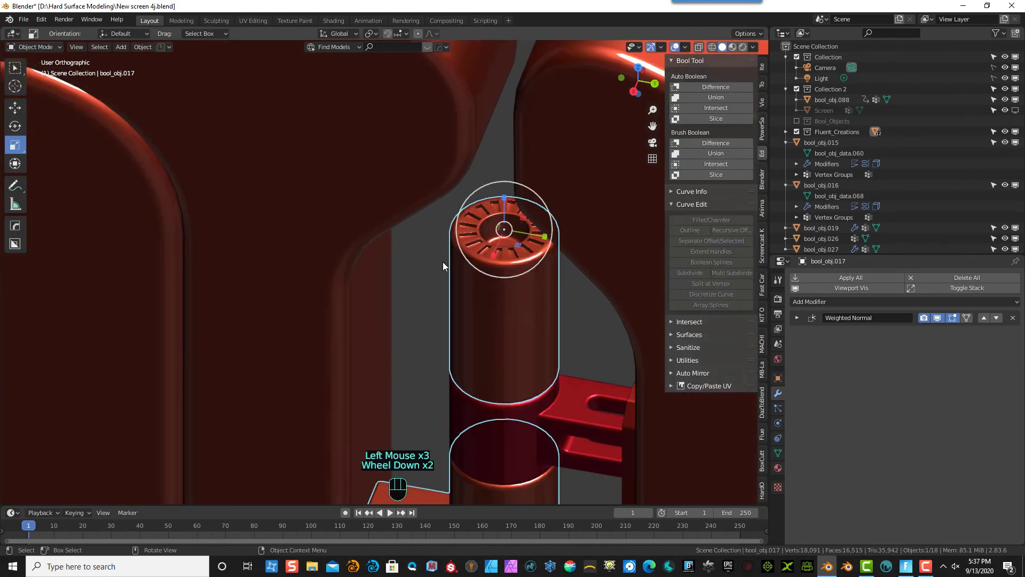
mouse_move(443, 264)
middle_mouse_down()
mouse_move(430, 284)
mouse_move(454, 262)
middle_mouse_up()
scroll(452, 262, "down", 7)
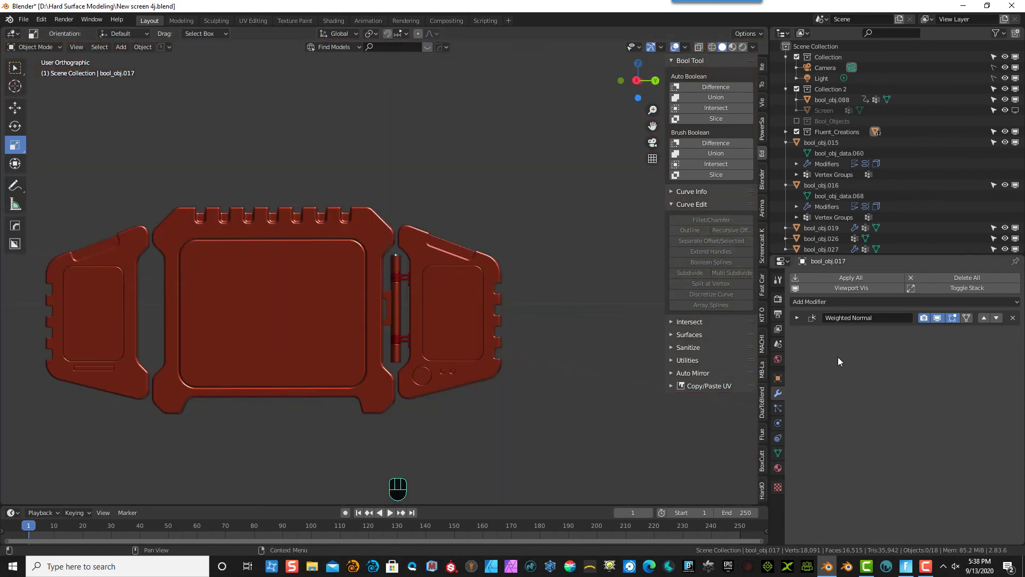
left_click(800, 317)
left_click(828, 332)
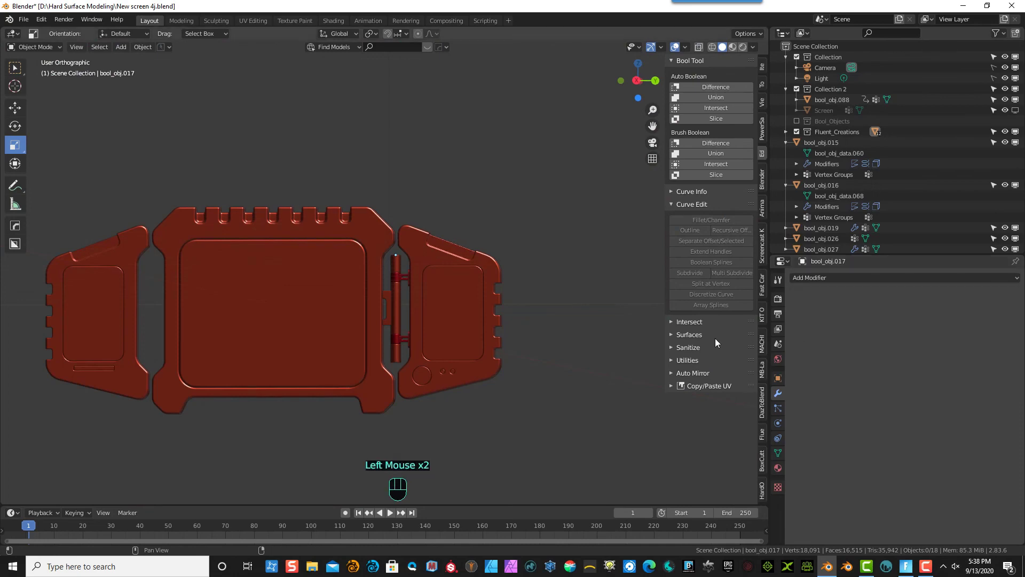
- Add a Mirror modifier on the X and Y axes to the rod and notched plate object, and deselect it
left_click(574, 249)
scroll(536, 230, "up", 9)
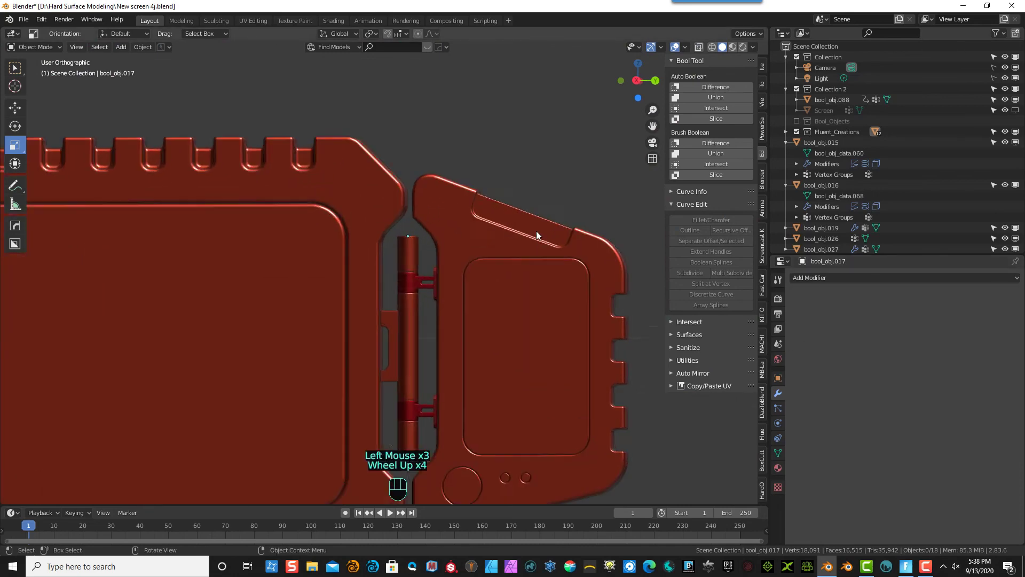
middle_click(481, 213)
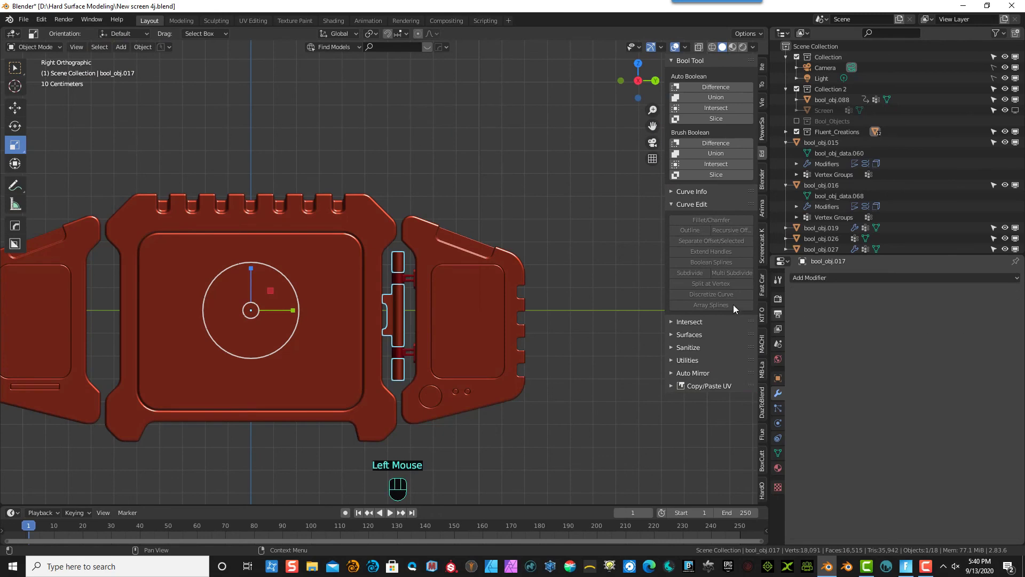
left_click(822, 277)
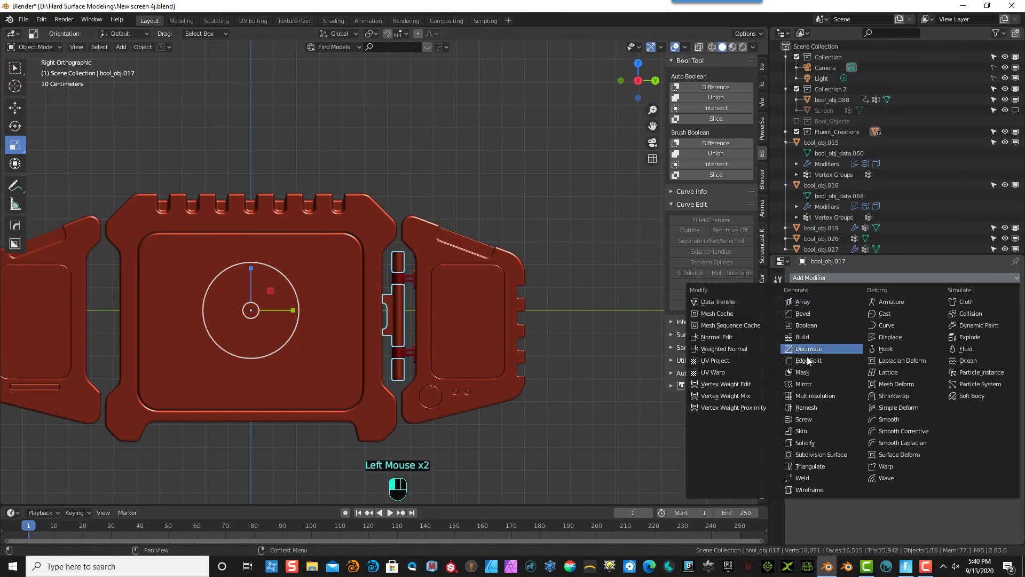
left_click(809, 384)
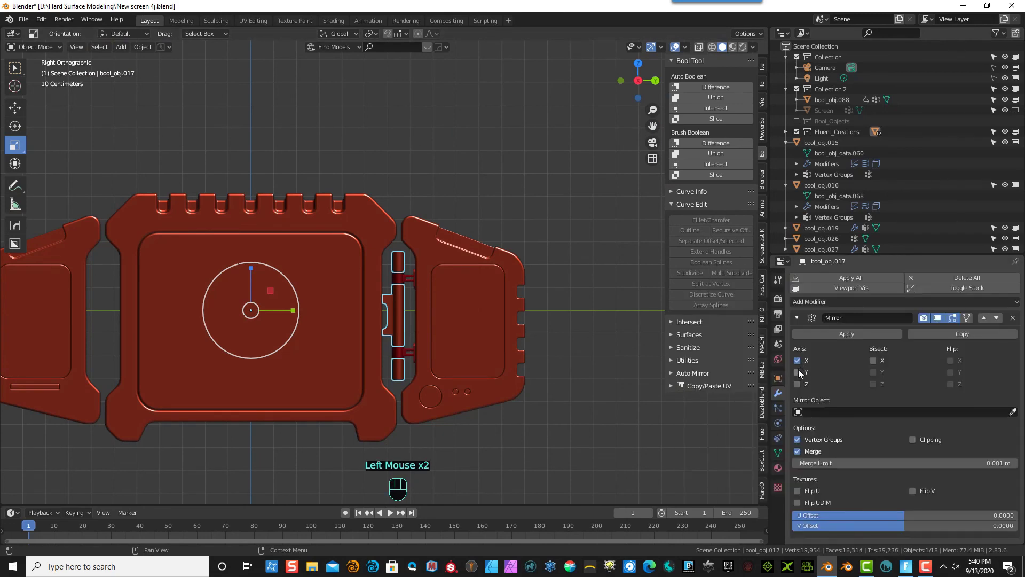
left_click(798, 373)
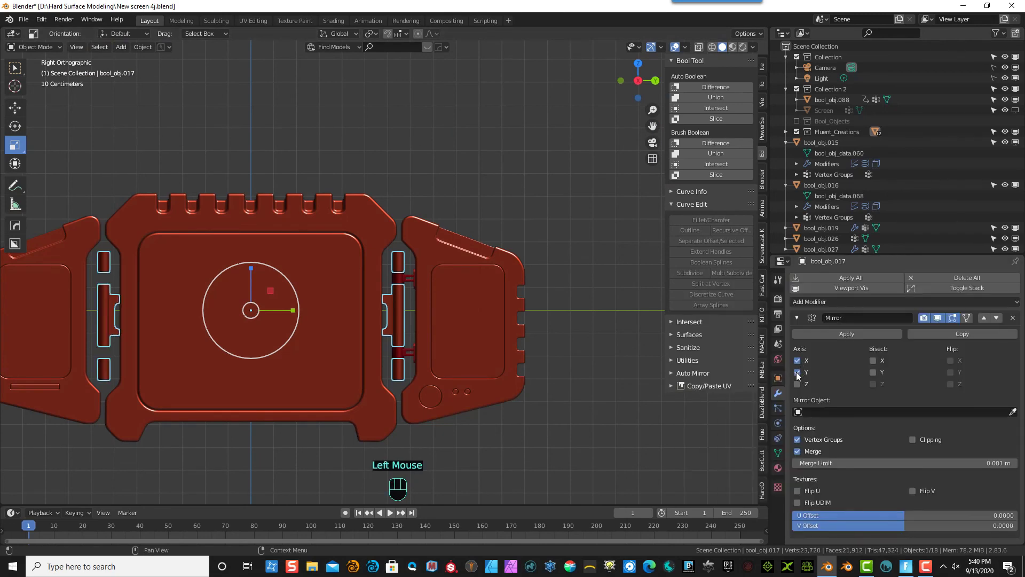
left_click(450, 147)
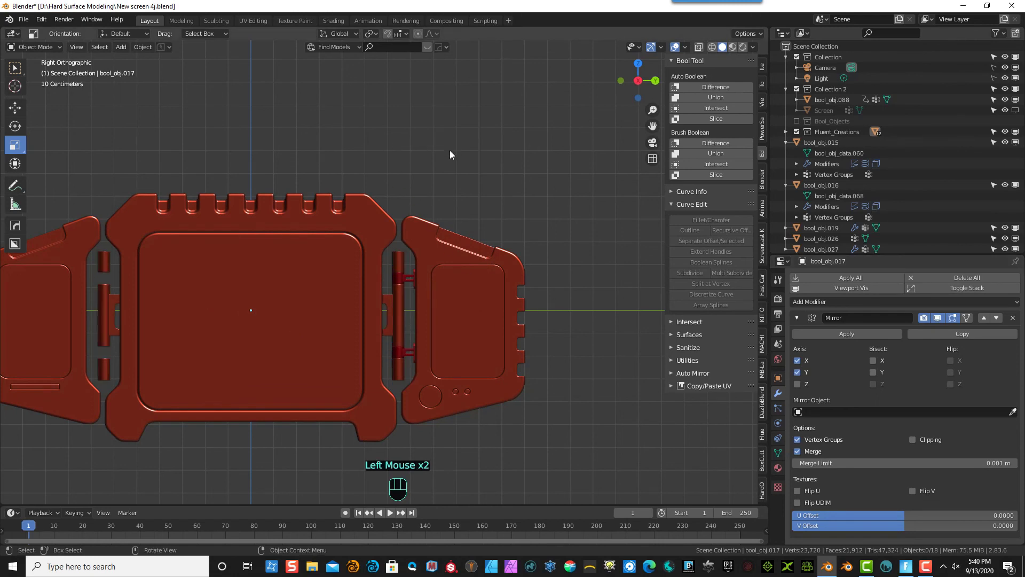
left_click(411, 276)
scroll(409, 357, "down", 3)
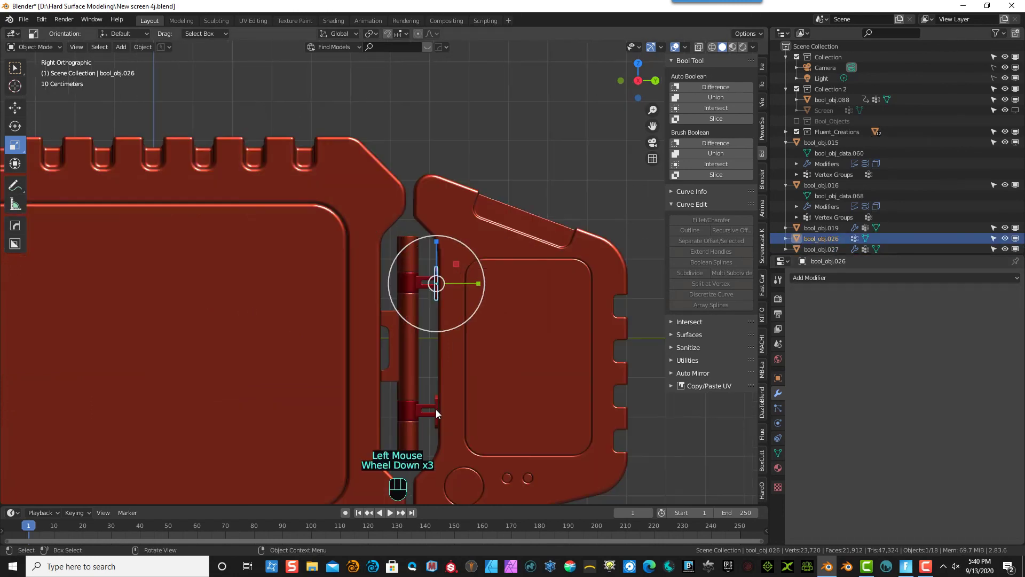
left_click(435, 409, "shift")
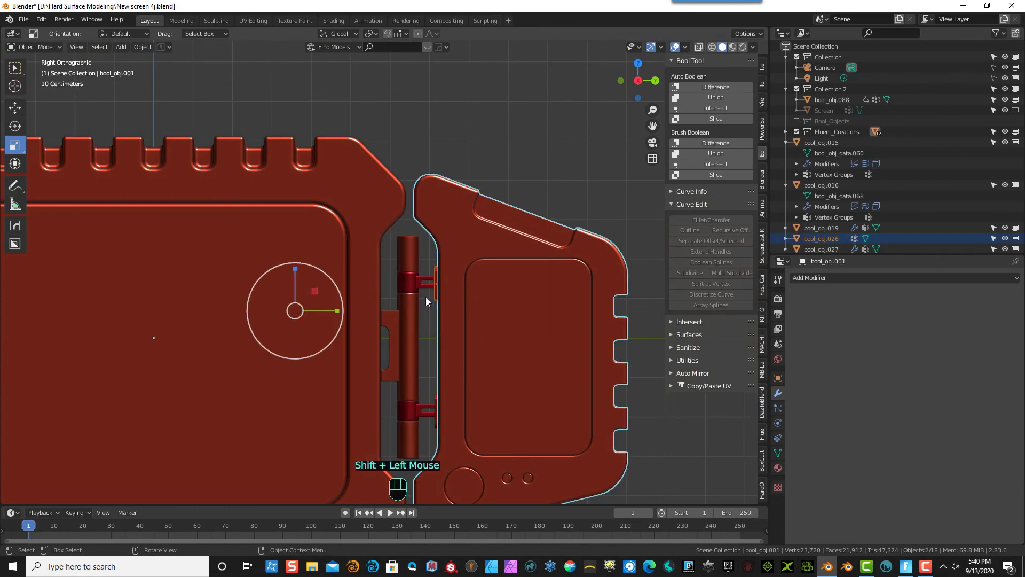
left_click(479, 147)
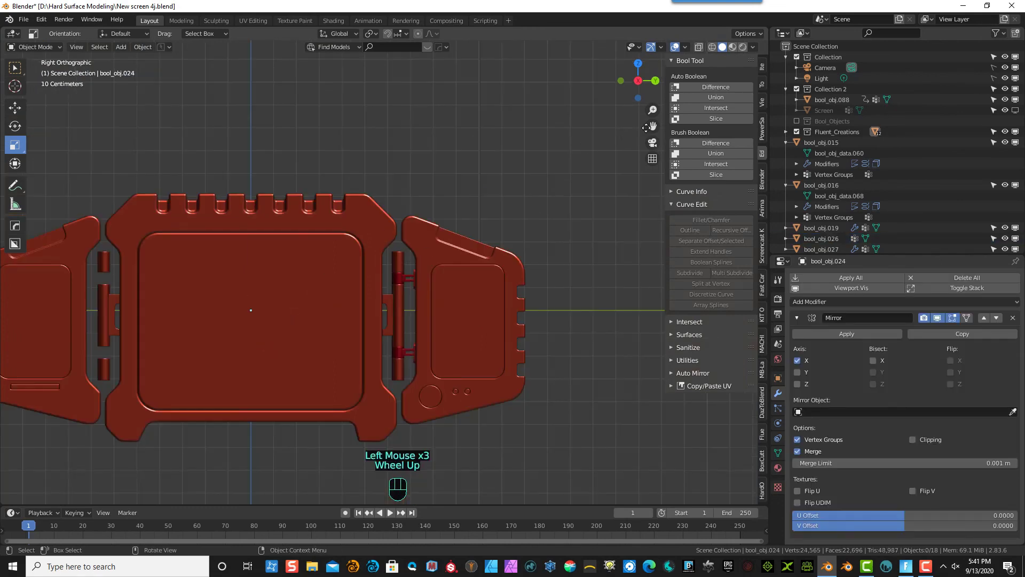
- Merge the upper and lower rod clamps into one object with a Boolean Union, and clear the selection
left_click_drag(648, 127, 743, 108)
left_click(491, 258)
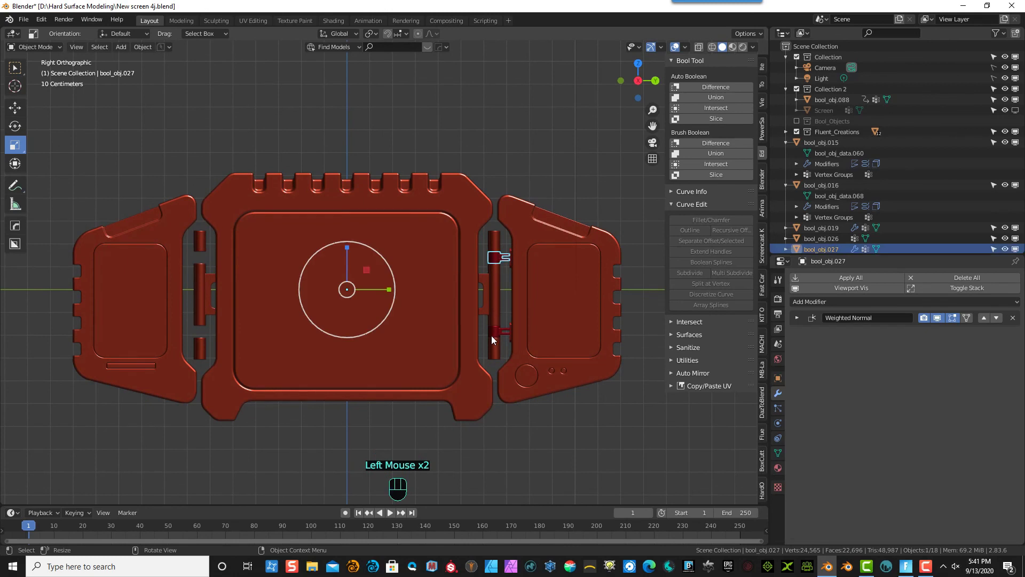
left_click(494, 332, "shift")
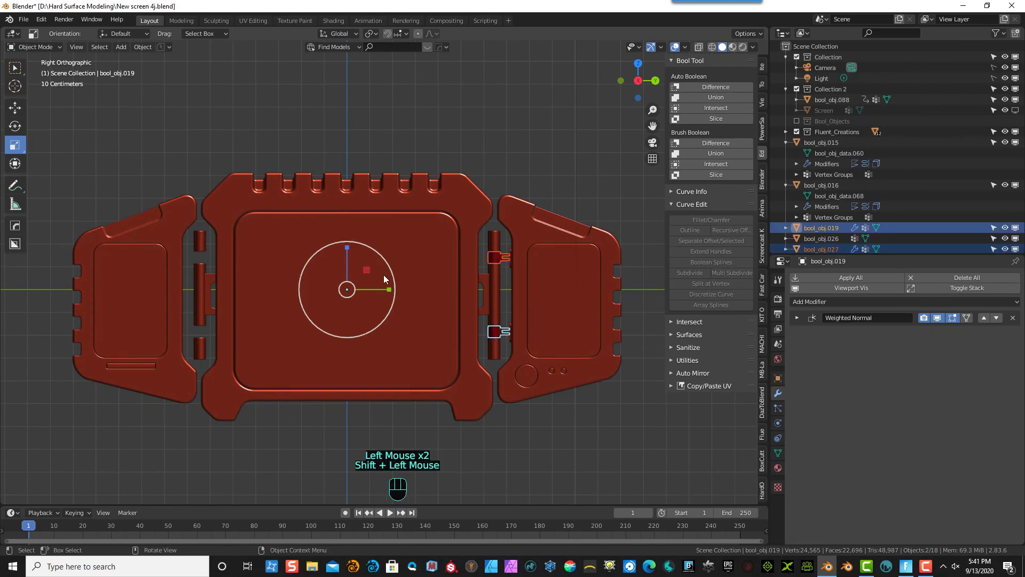
left_click(715, 97)
left_click(498, 128)
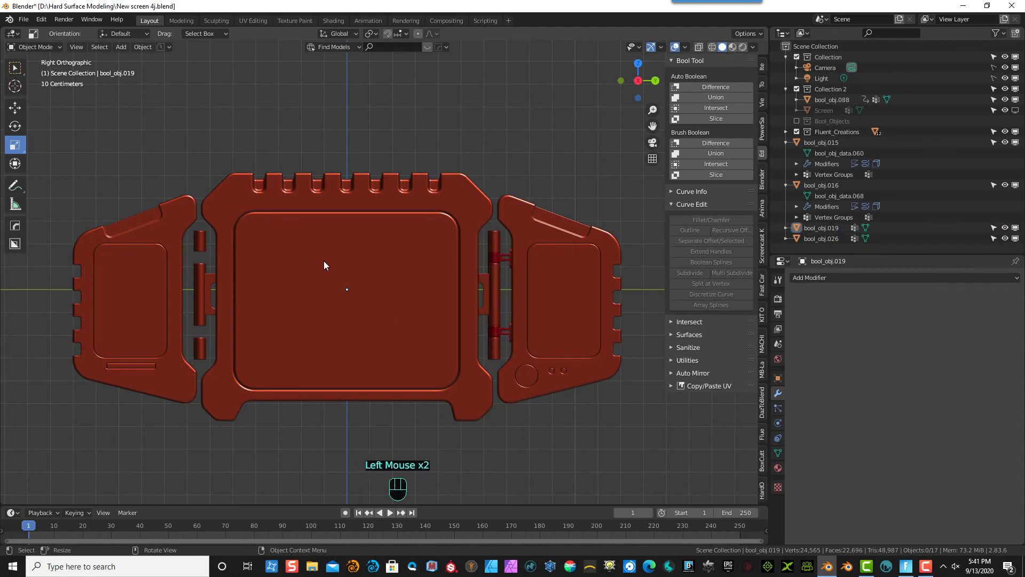
- Mirror the merged rod clamps on the X and Y axes with a Mirror modifier and check both hinges
left_click(493, 260)
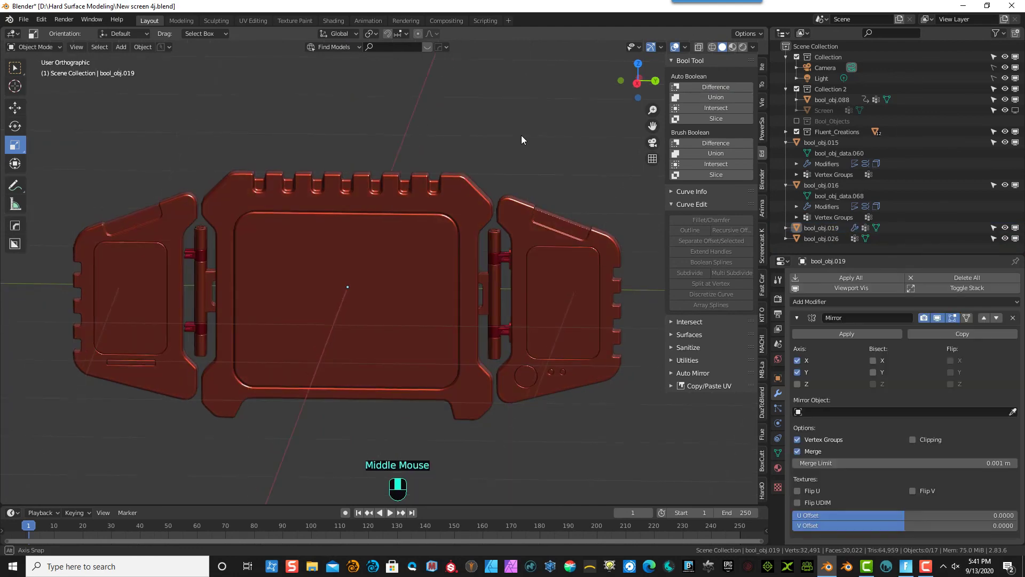
middle_click_drag(521, 135, 522, 127)
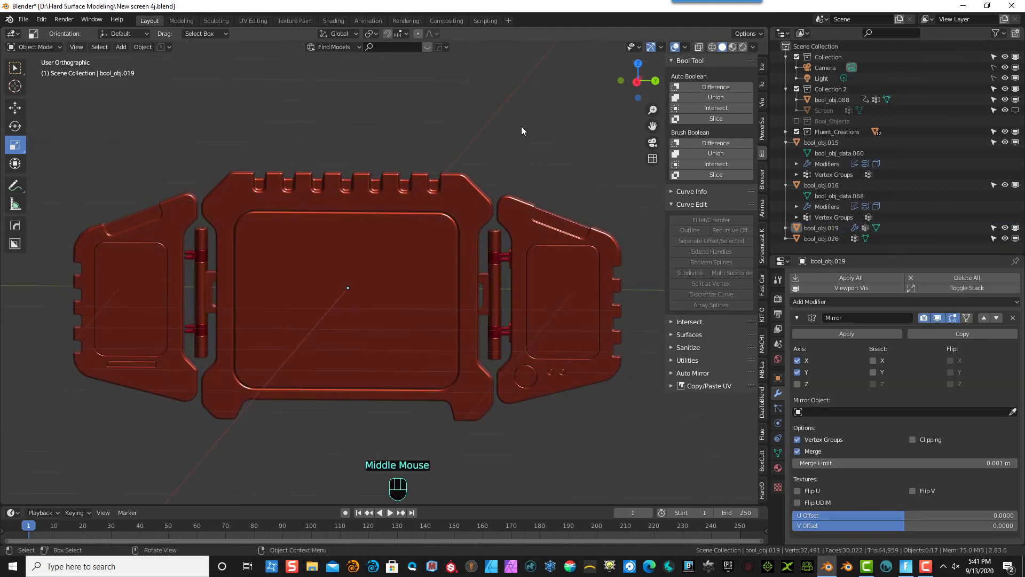
scroll(266, 293, "up", 3)
left_click(590, 206)
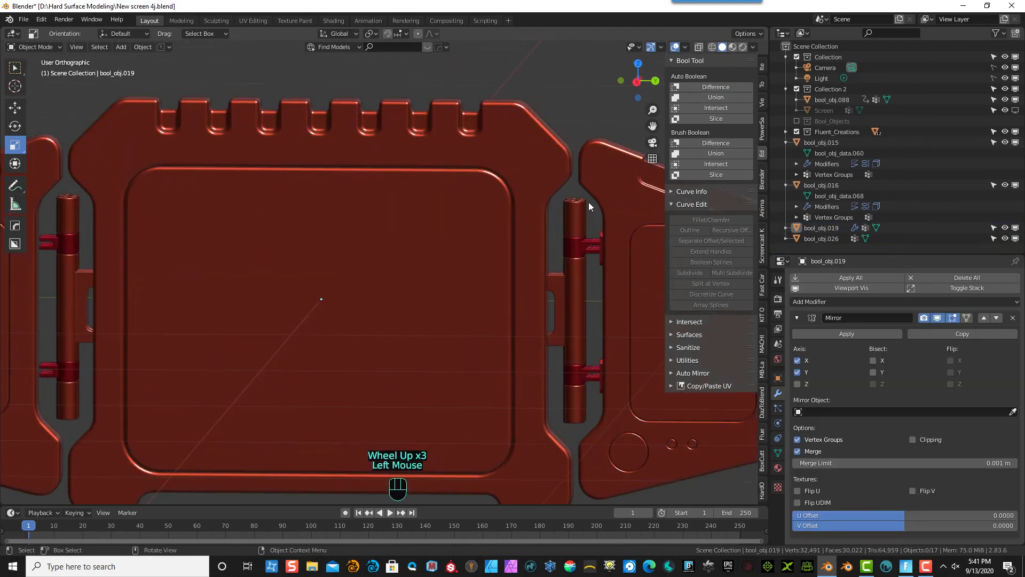
scroll(488, 222, "down", 2)
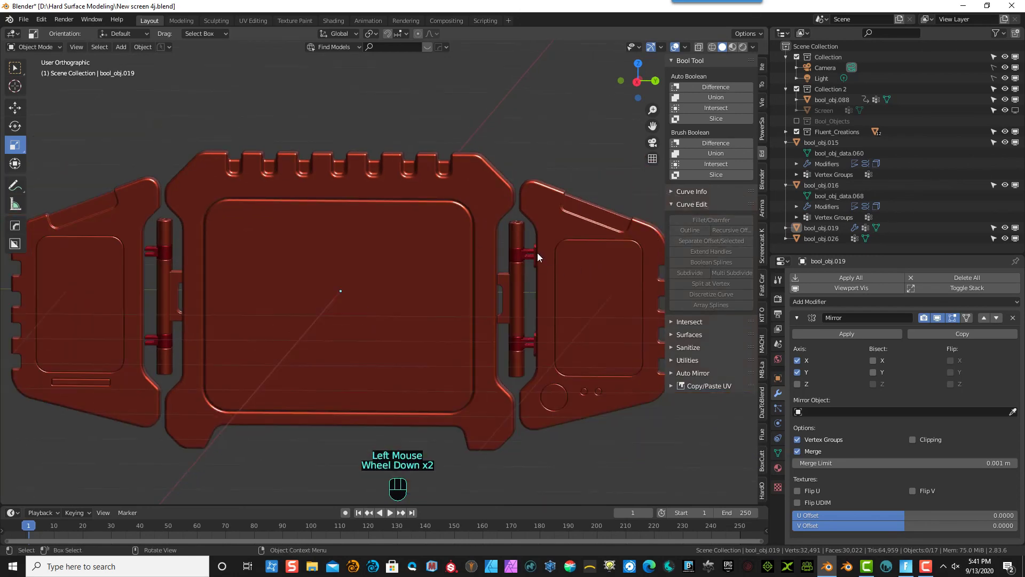
- Merge the upper and lower outer hinge plates beside the right-hand panel into one object with a Boolean Union
middle_click_drag(538, 253, 583, 255)
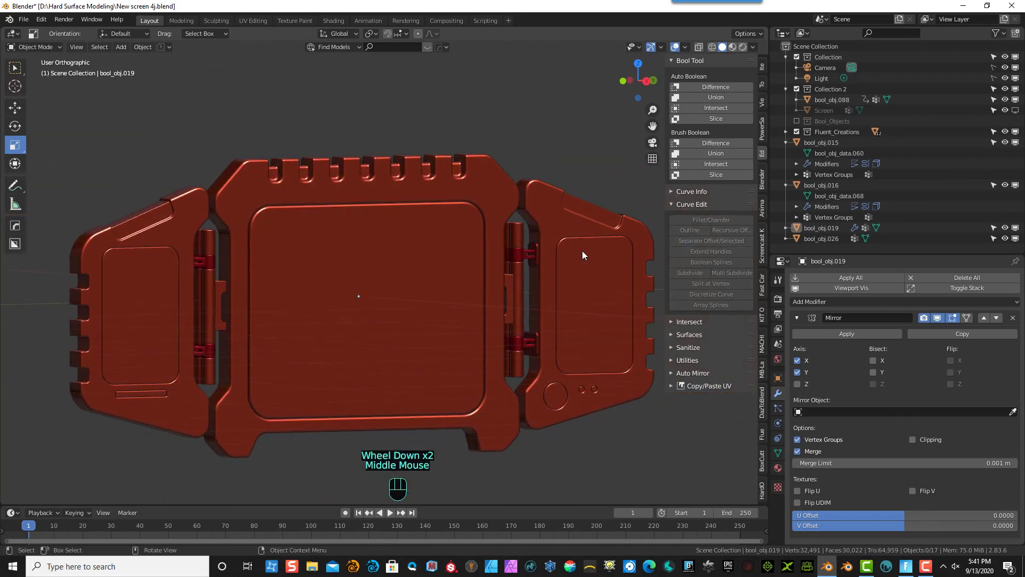
left_click(537, 249)
left_click(536, 250)
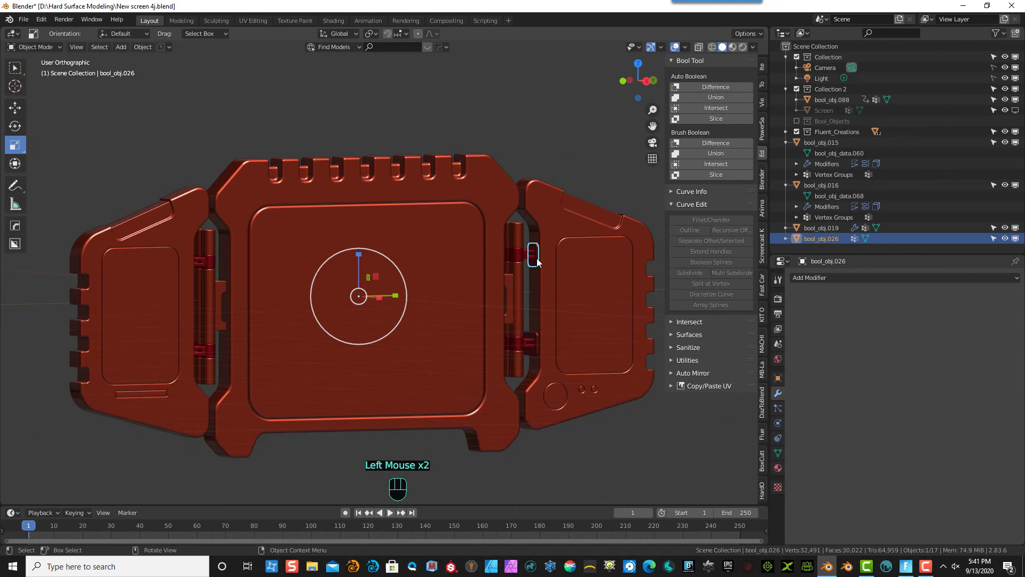
left_click(536, 343, "shift")
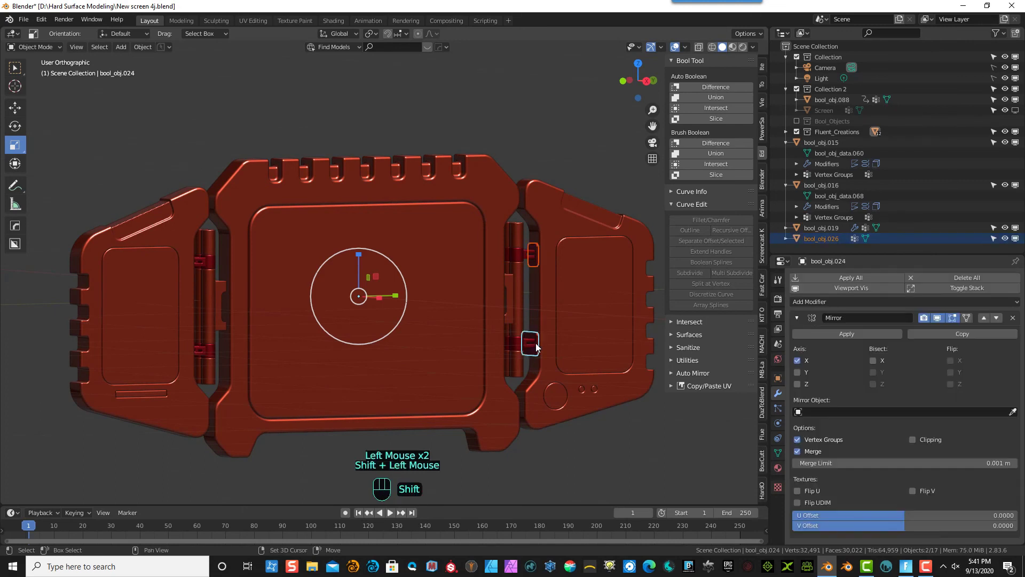
scroll(584, 255, "down", 2)
scroll(585, 254, "down", 1)
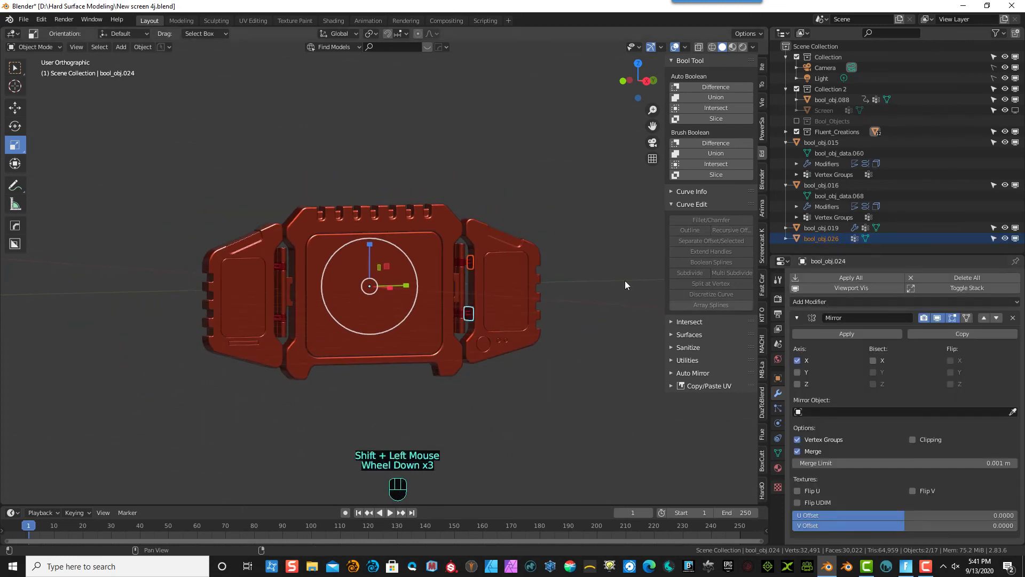
left_click(709, 99)
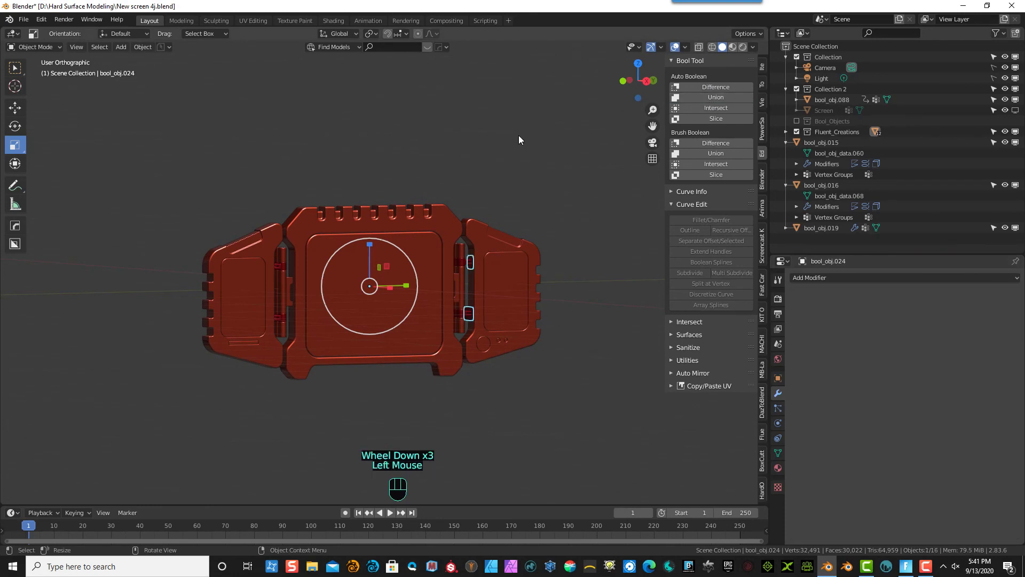
- Add a Mirror modifier on the Y axis only to the merged outer hinge plates, and clear the selection
left_click(803, 277)
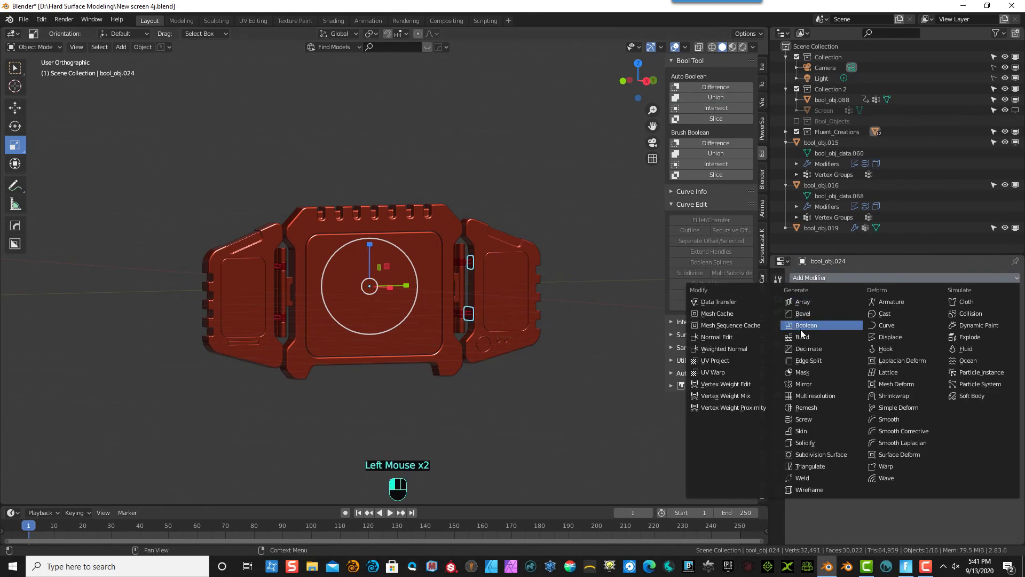
left_click(816, 380)
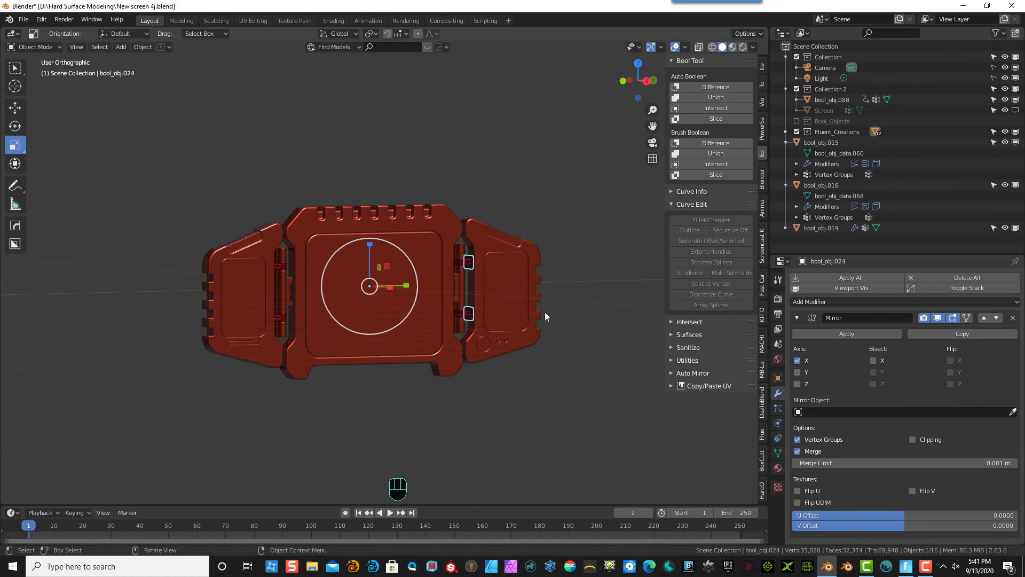
scroll(472, 238, "up", 5)
mouse_move(470, 241)
middle_mouse_down()
mouse_move(450, 250)
mouse_move(469, 258)
middle_mouse_up()
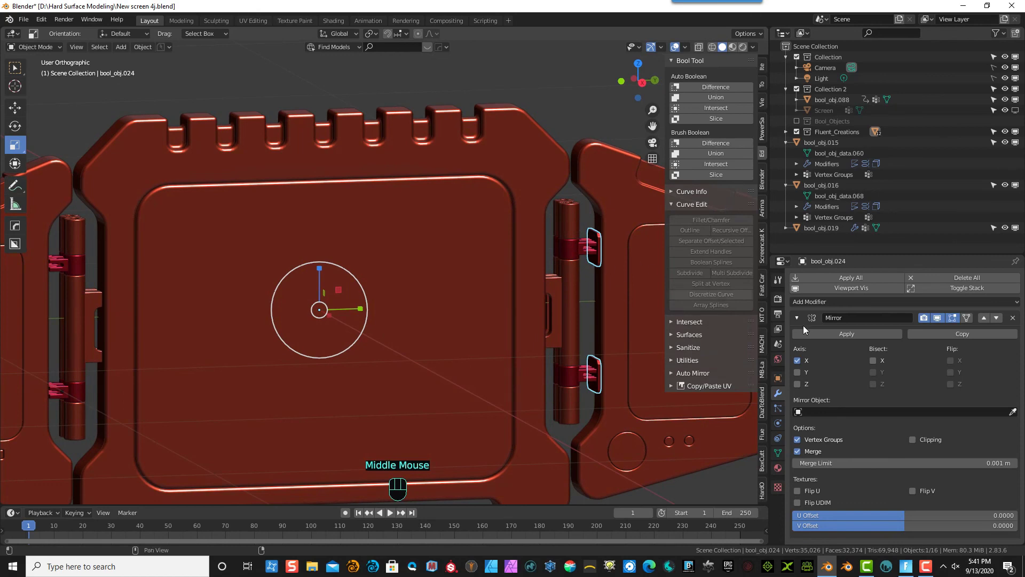
left_click(798, 361)
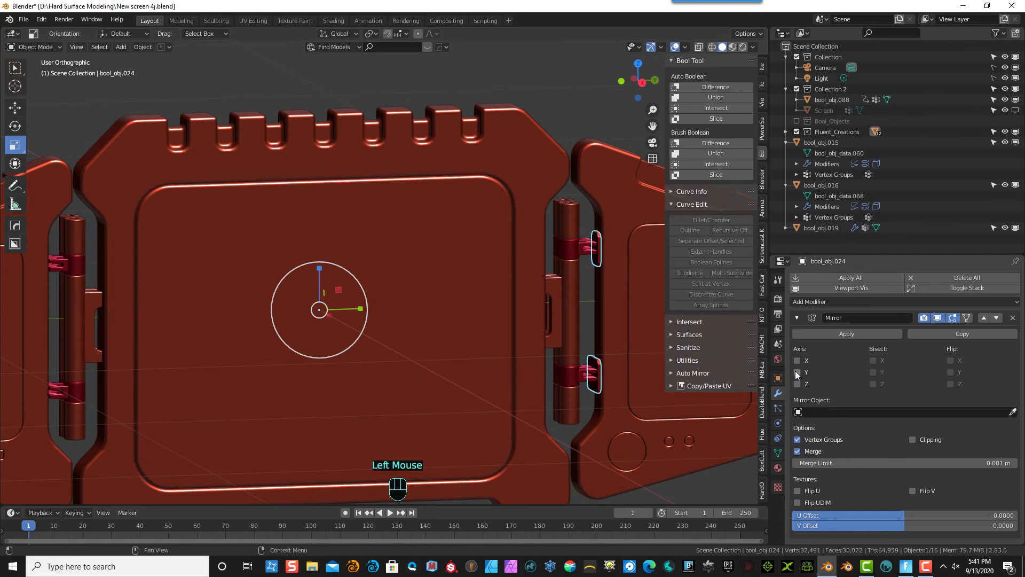
left_click(797, 373)
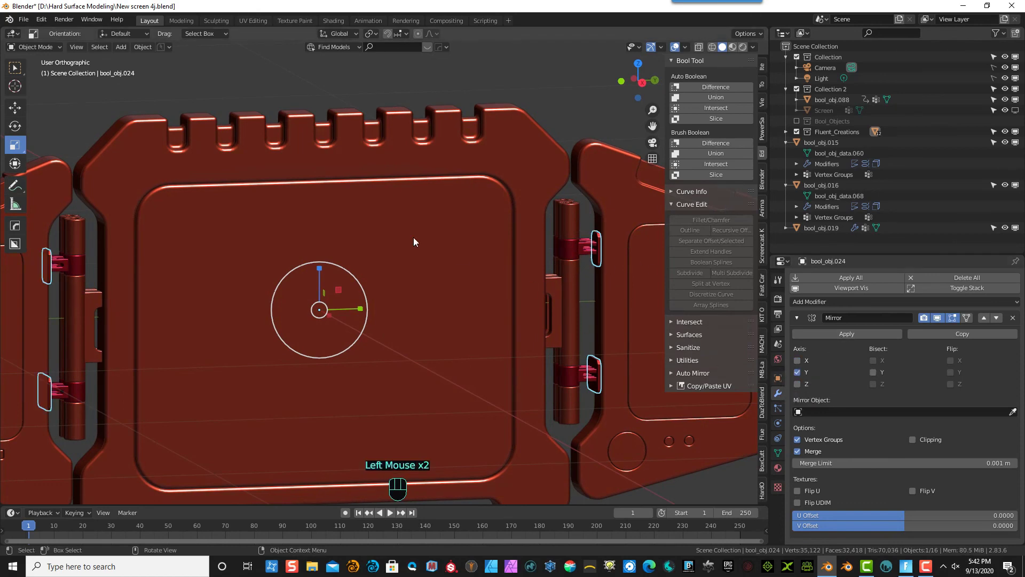
left_click(334, 78)
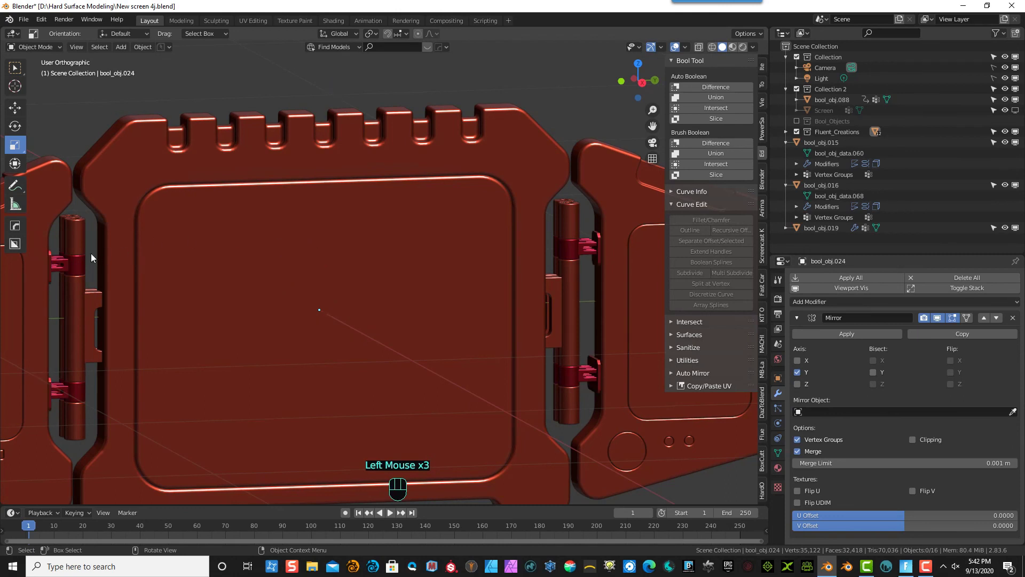
- Limit the Mirror modifiers of the notched rod object and the rod clamps to the Y axis by disabling X, then deselect
left_click(73, 235)
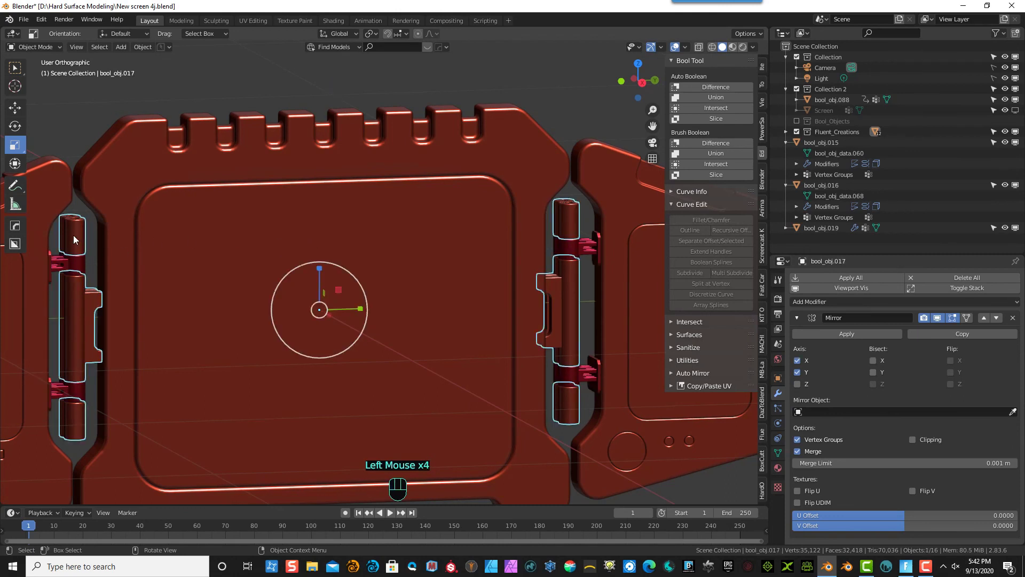
left_click(799, 361)
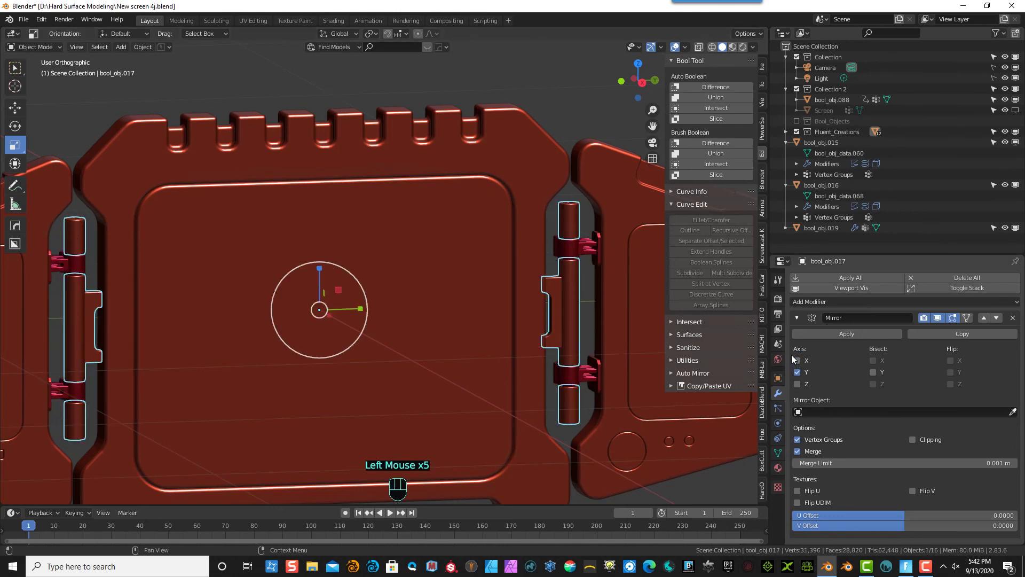
left_click(566, 251)
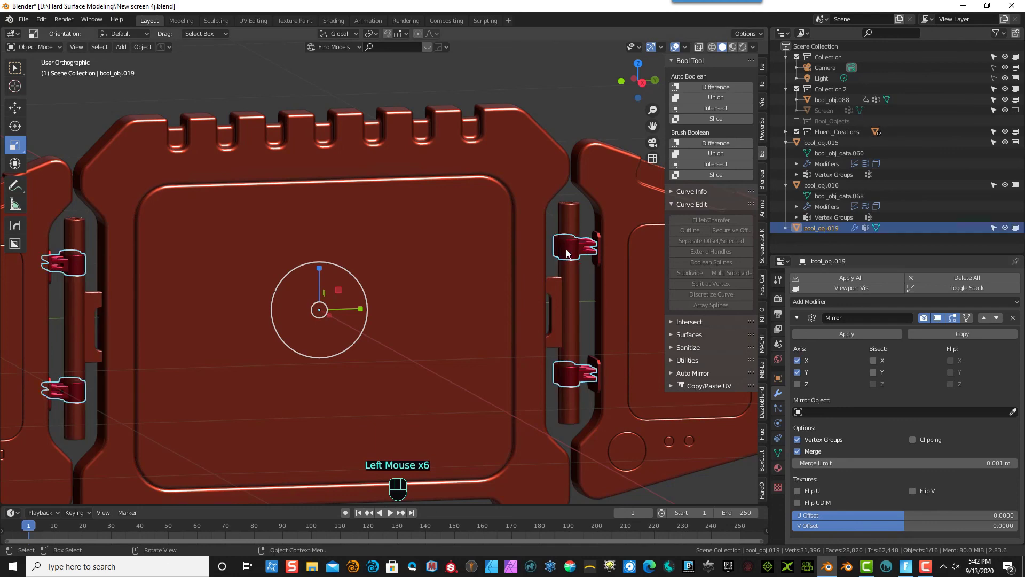
left_click(798, 362)
scroll(439, 326, "down", 2)
left_click(487, 137)
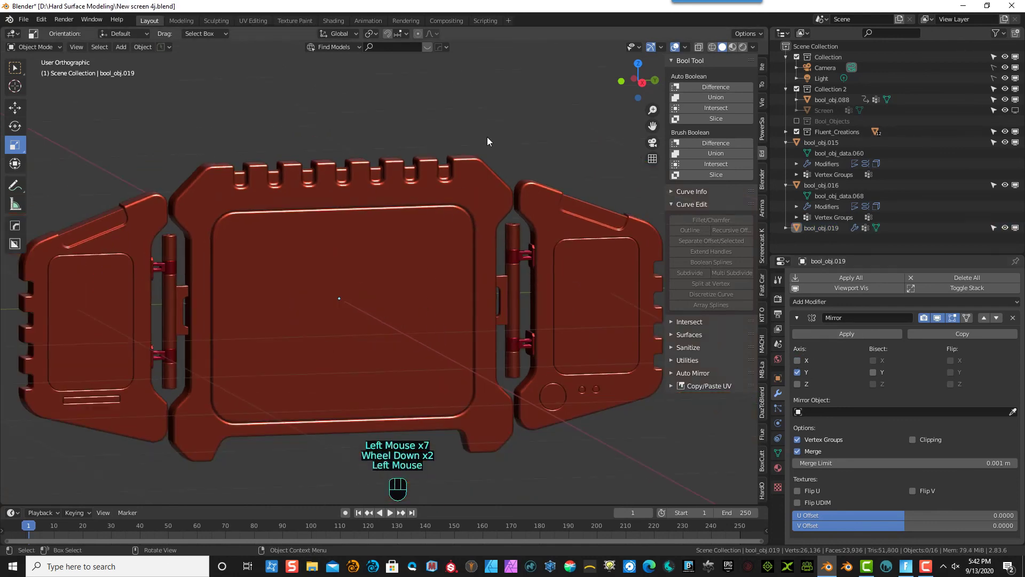
- Apply the Mirror modifiers of the rod, the clamps and the outer hinge plates, and clear the selection
middle_click_drag(487, 137, 504, 158)
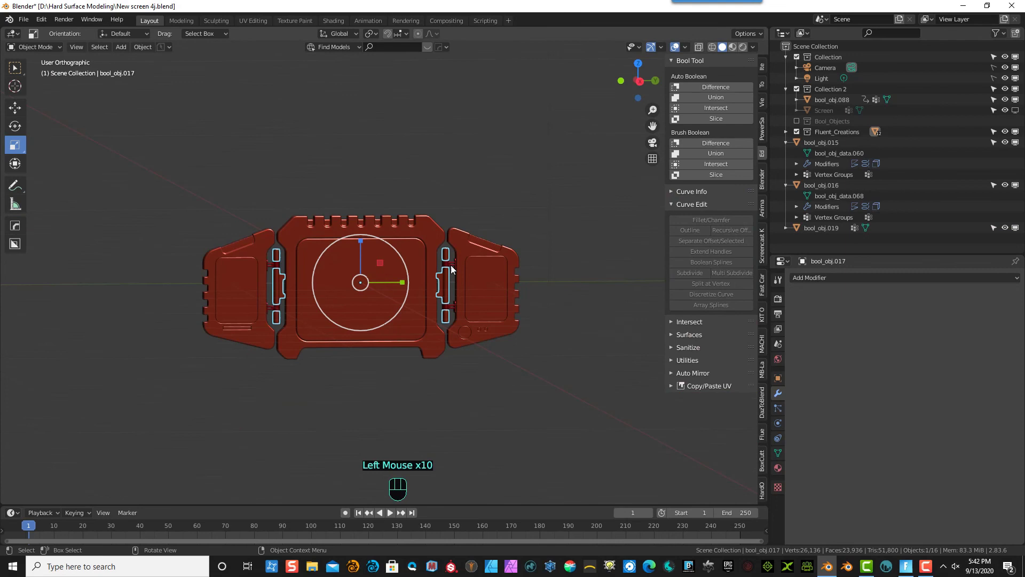
left_click(451, 266)
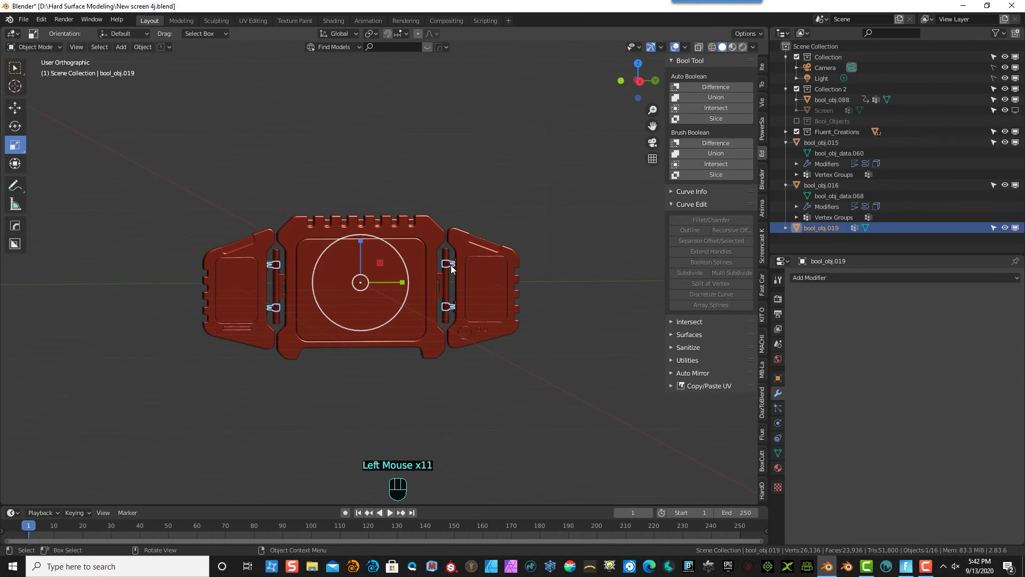
left_click(456, 265)
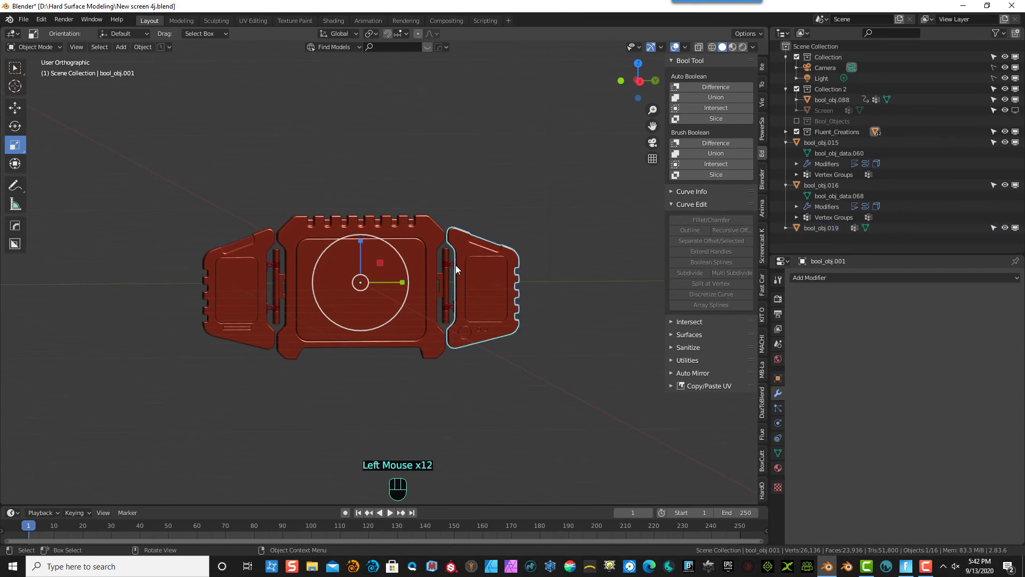
scroll(449, 271, "up", 6)
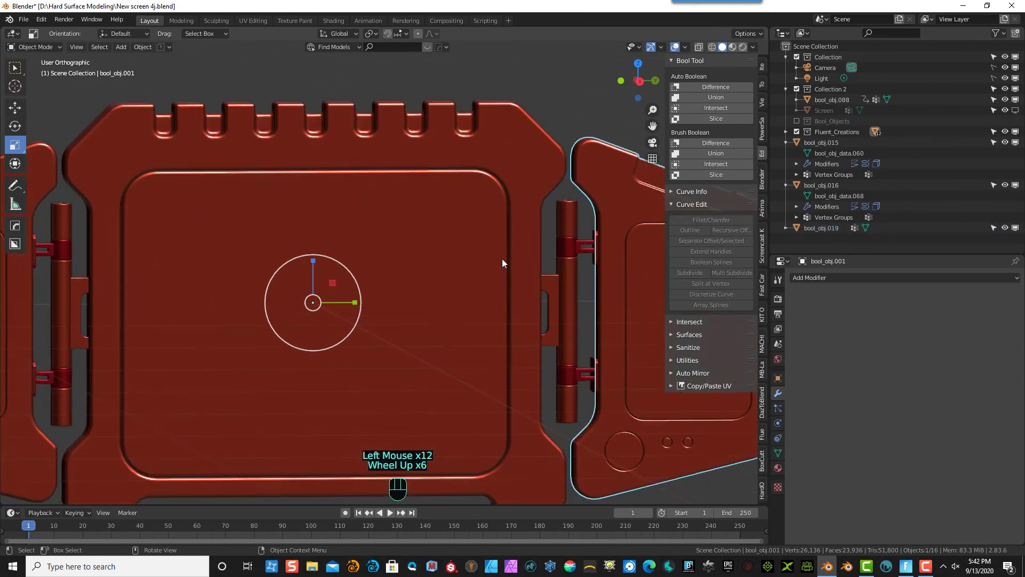
left_click(597, 245)
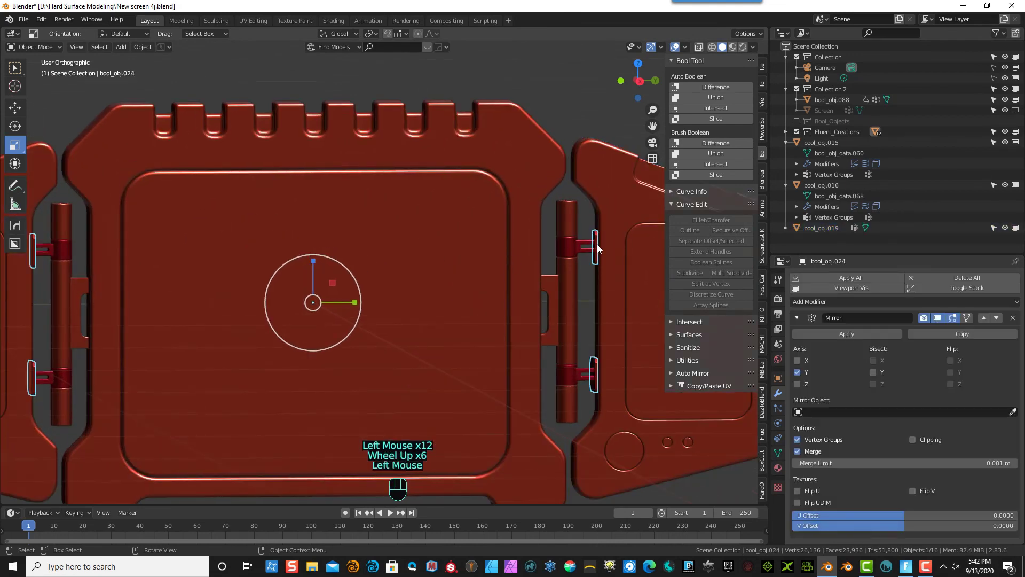
left_click(825, 334)
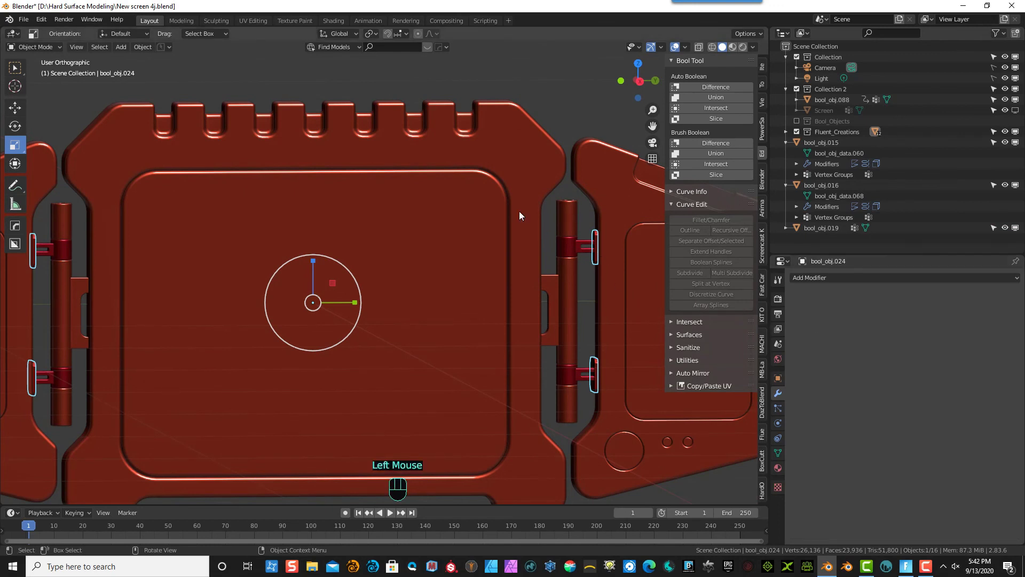
left_click(583, 248)
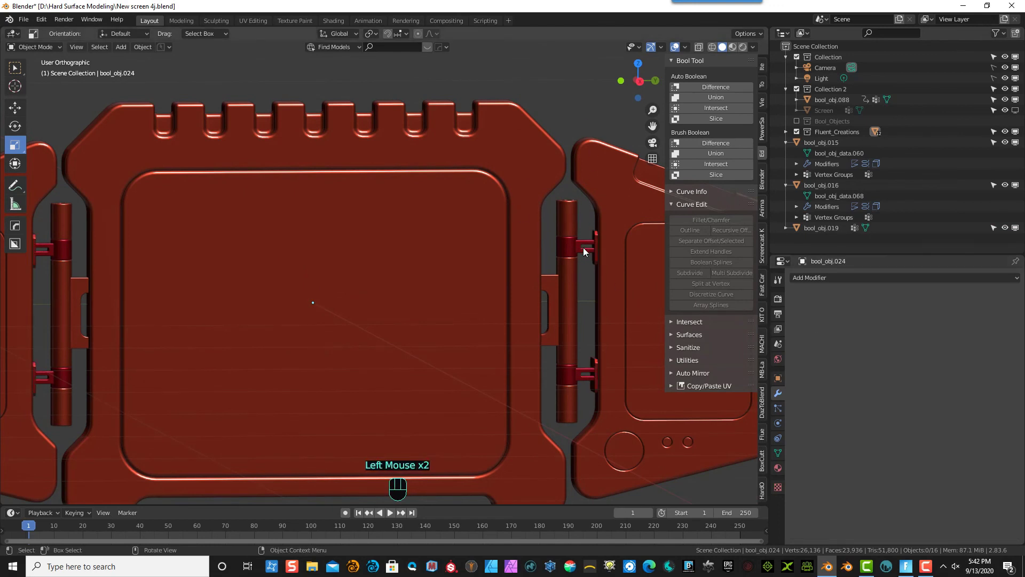
- Check the mirrored clamps and the device's left-hand side panel for remaining modifiers by selecting each object
left_click(43, 254)
scroll(42, 251, "down", 3)
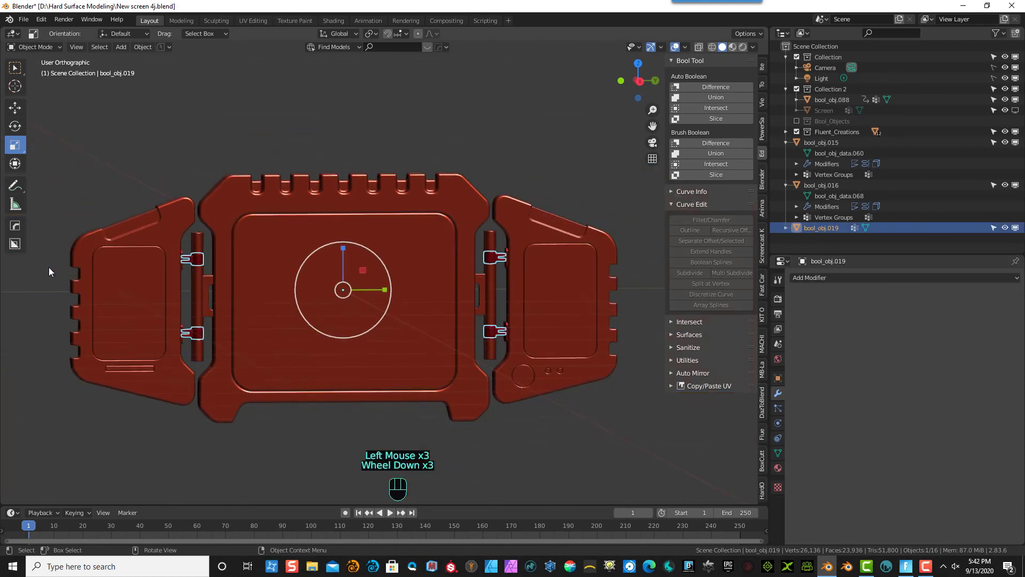
left_click(99, 290)
left_click(82, 253)
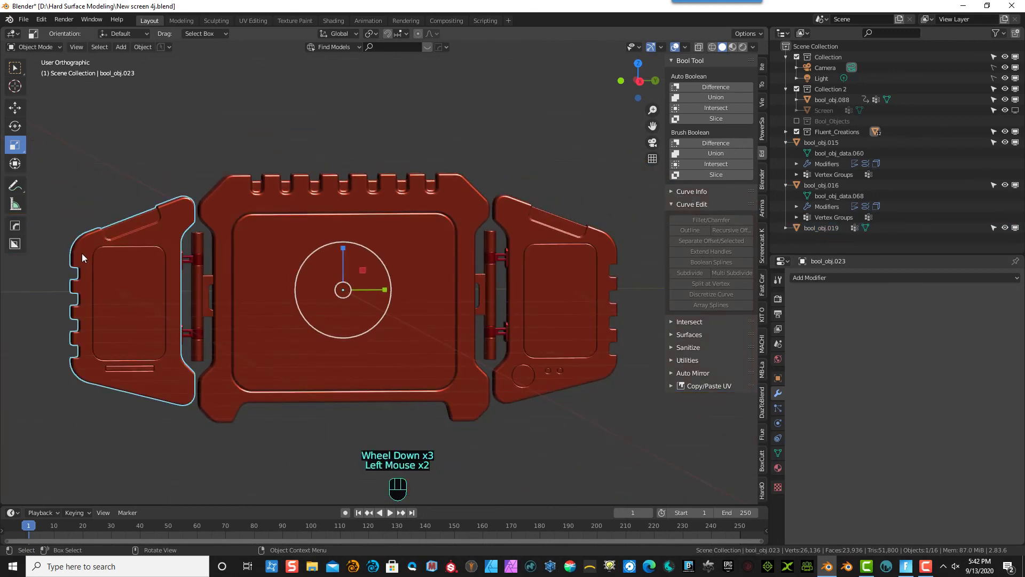